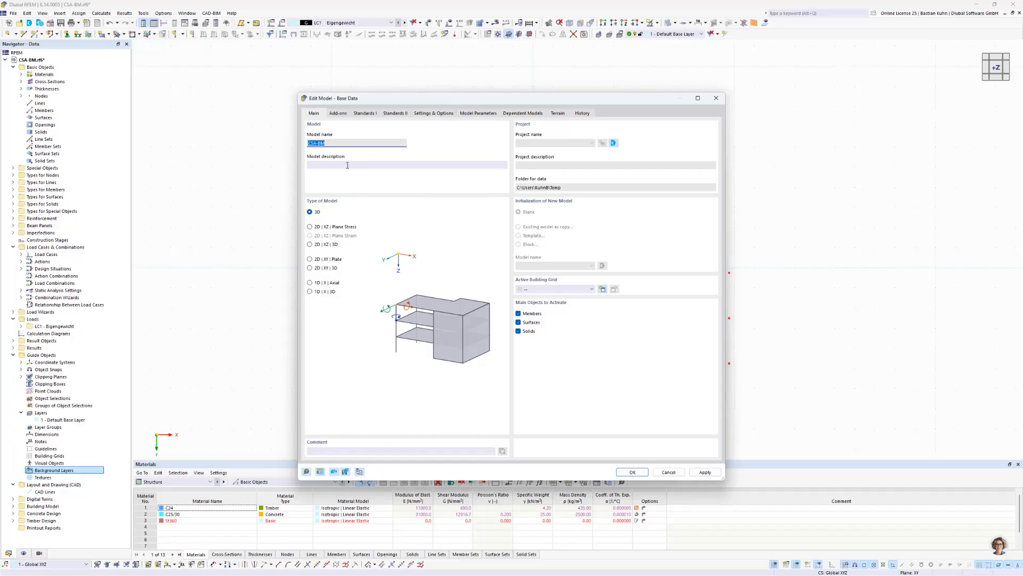
- Review the activated add-ons in the model's base data and accept the settings
{"action": "left_click", "coordinate": [338, 113]}
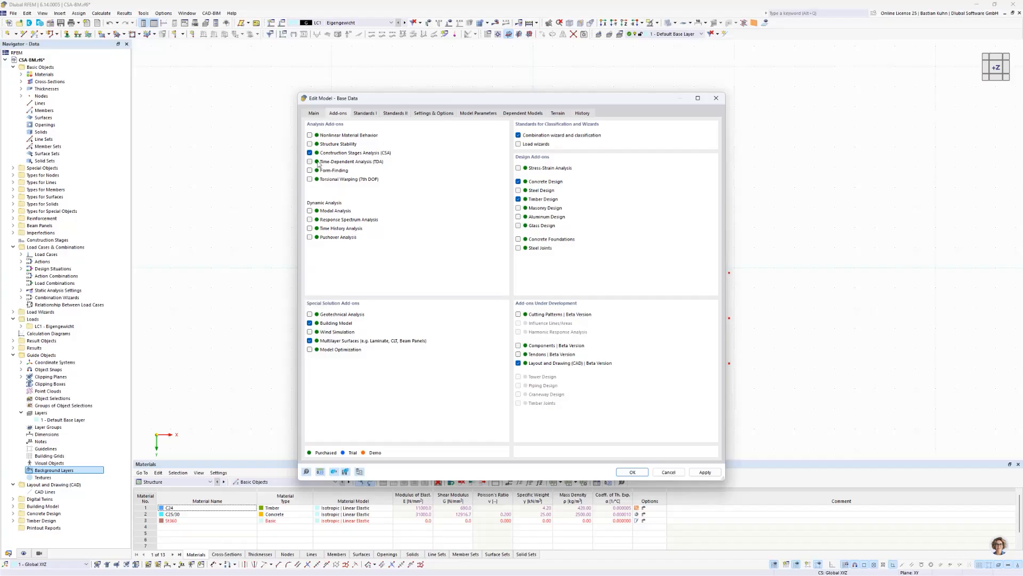
{"action": "left_click", "coordinate": [633, 472]}
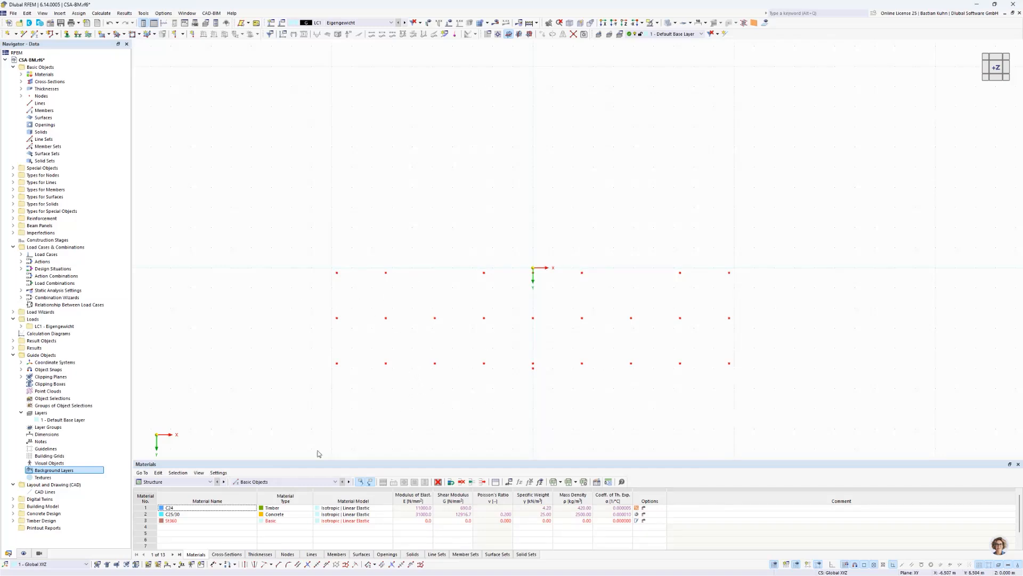
- Create a new background layer and load the CSA-GBM.dxf file into it
{"action": "right_click", "coordinate": [73, 473]}
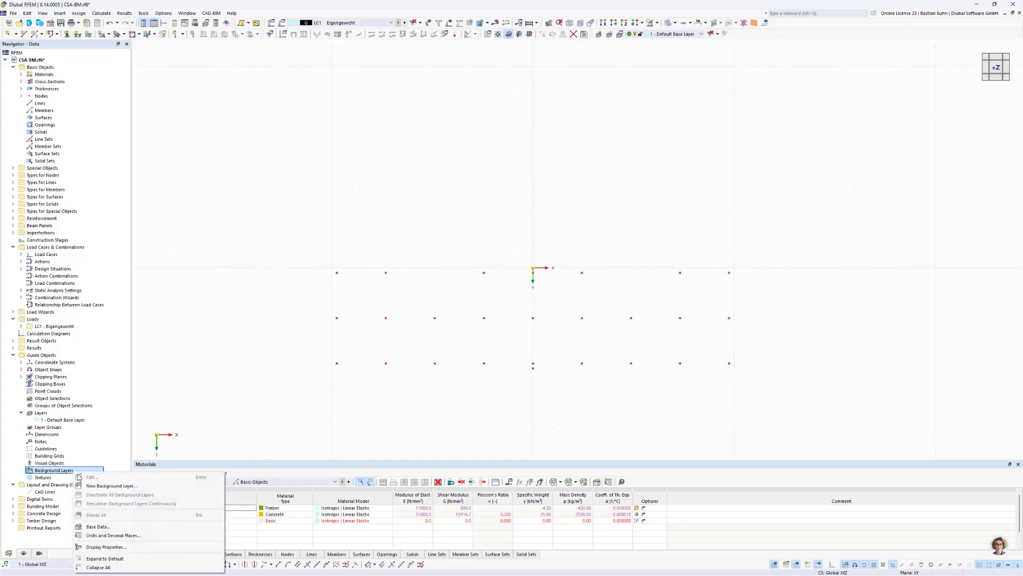
{"action": "left_click", "coordinate": [110, 485]}
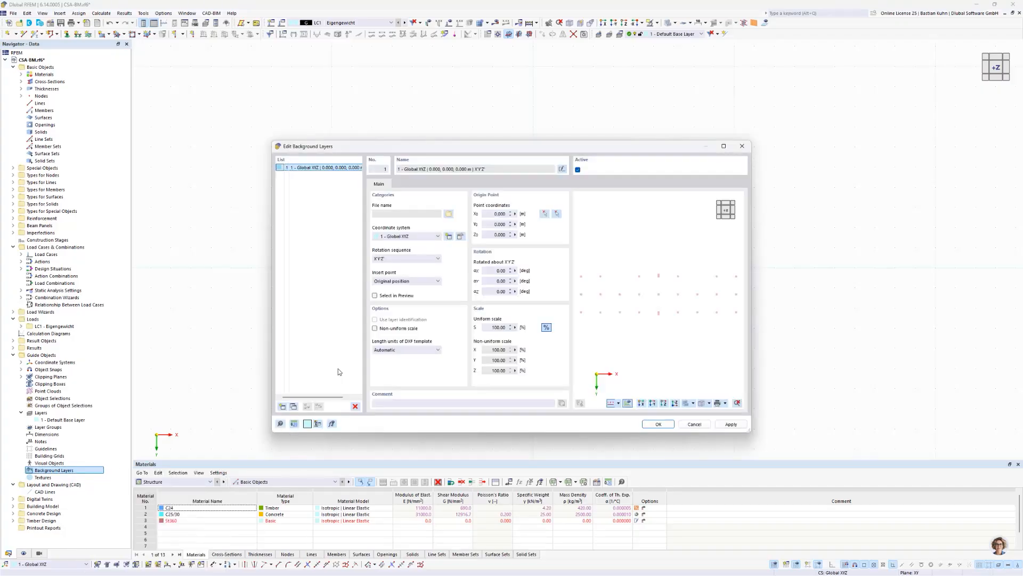
{"action": "left_click", "coordinate": [449, 214]}
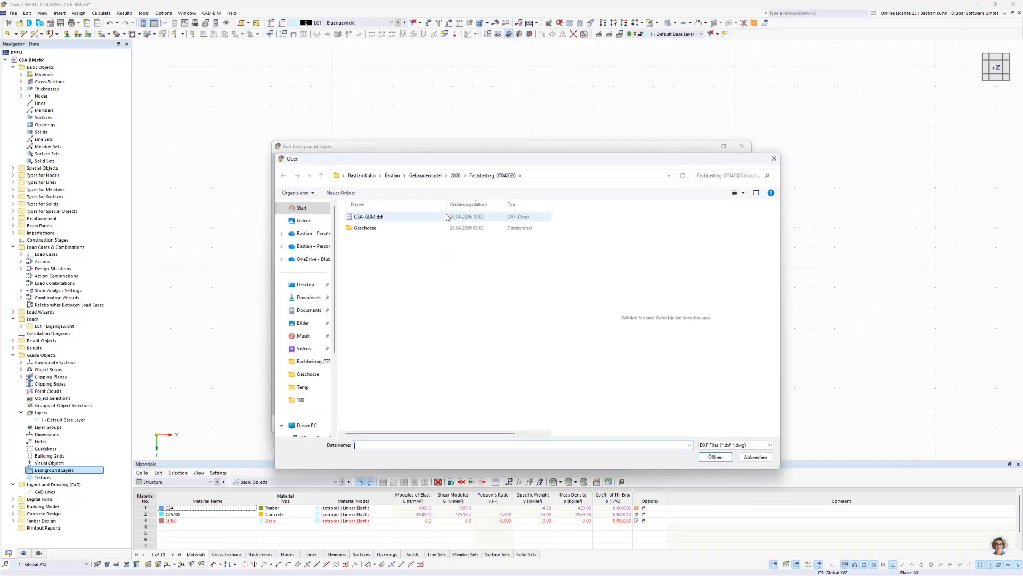
{"action": "left_click", "coordinate": [373, 217]}
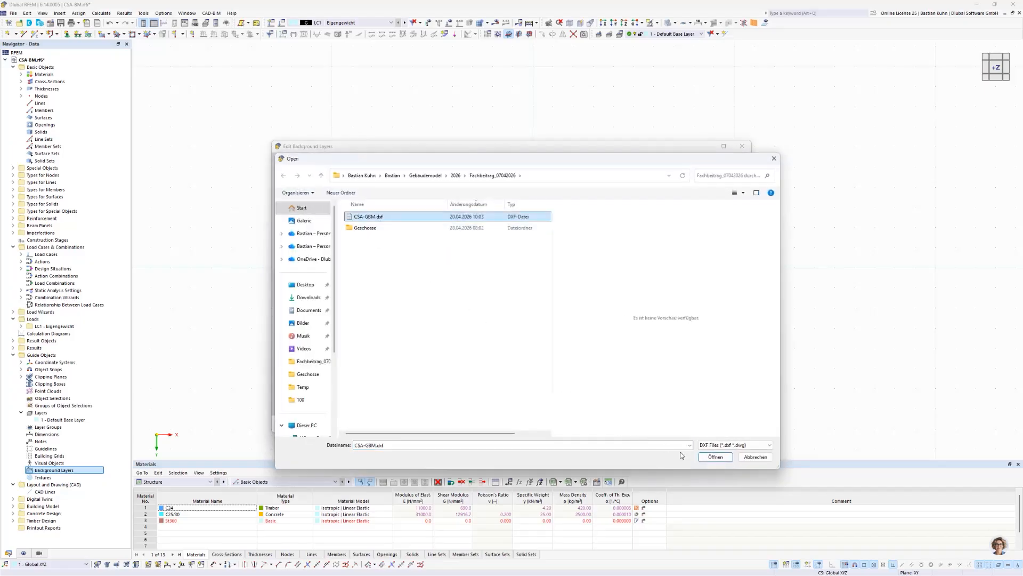
{"action": "left_click", "coordinate": [701, 456]}
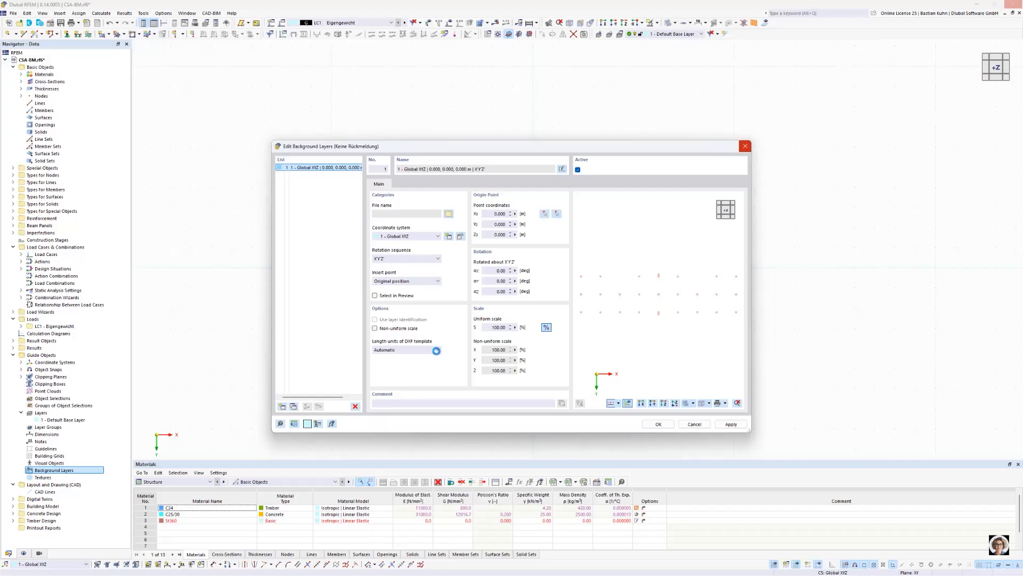
- Set the length units of the background layer's DXF template to m and accept the layer
{"action": "left_click", "coordinate": [437, 350]}
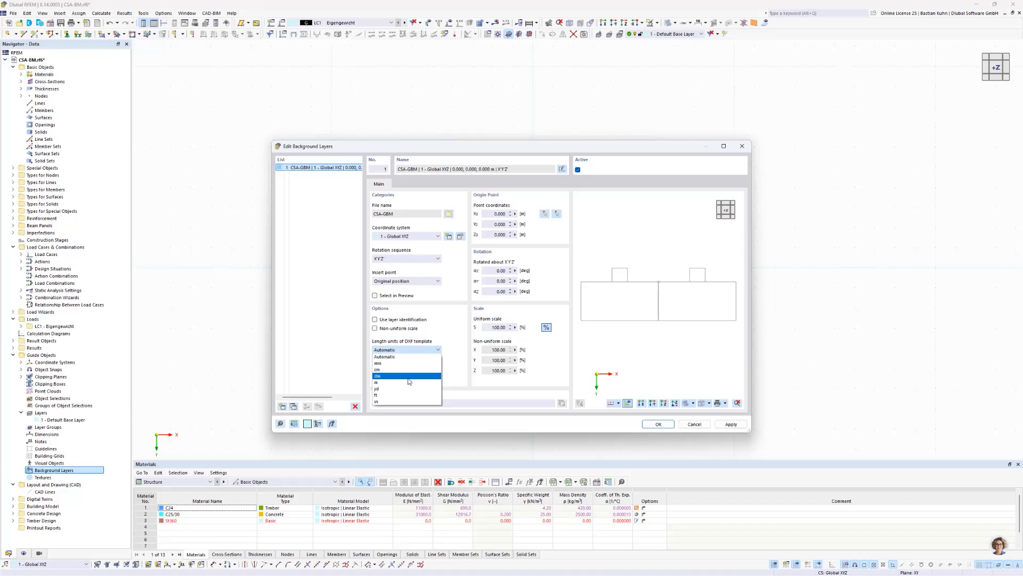
{"action": "left_click", "coordinate": [409, 382]}
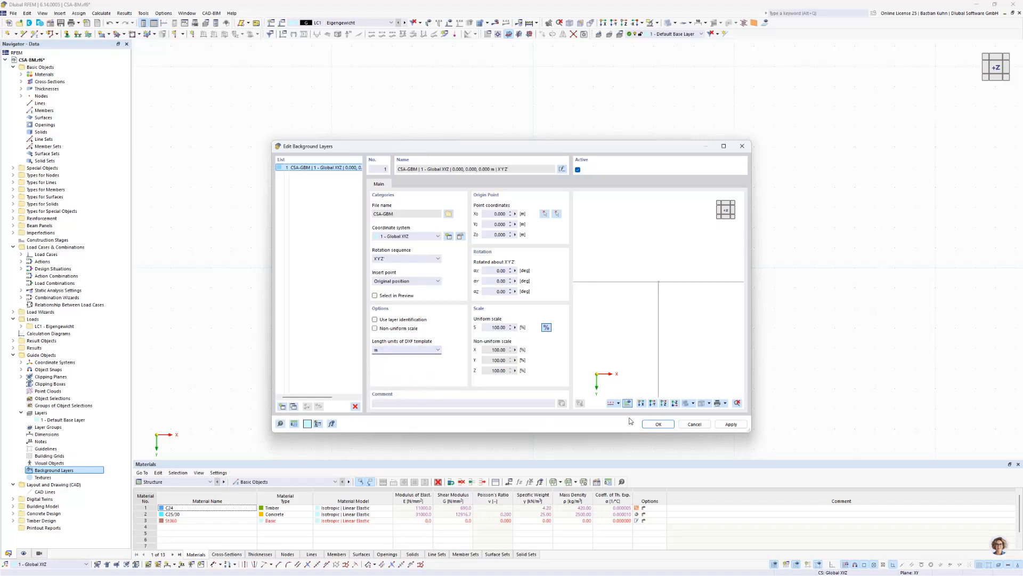
{"action": "left_click", "coordinate": [658, 424]}
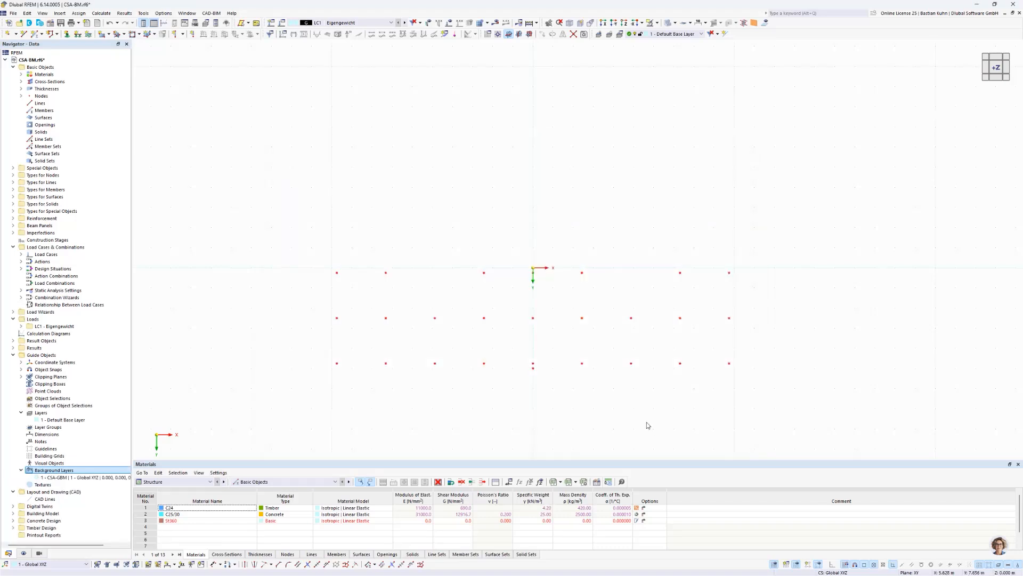
{"action": "left_click", "coordinate": [104, 478]}
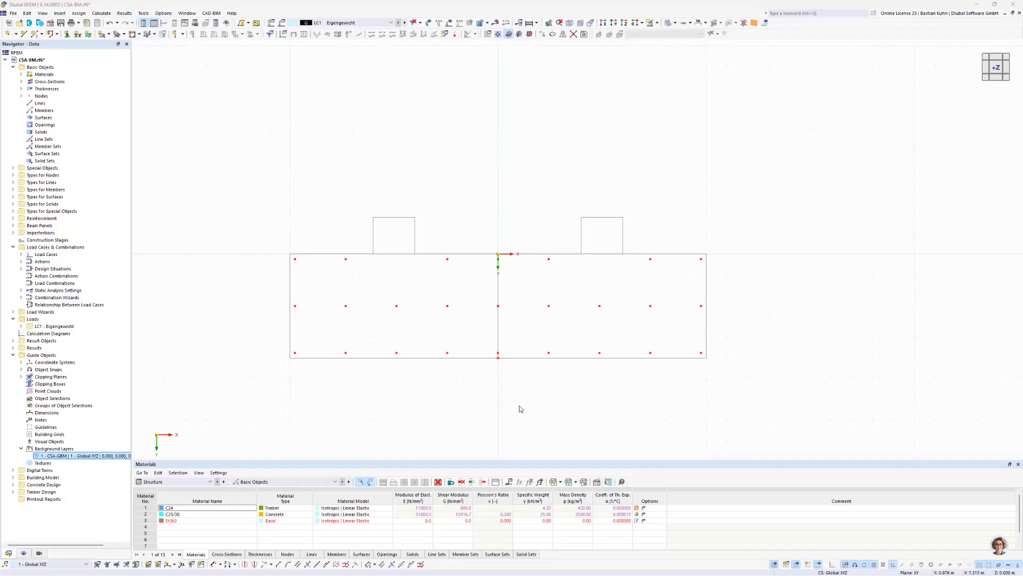
{"action": "middle_click_drag", "start_coordinate": [493, 406], "coordinate": [480, 403]}
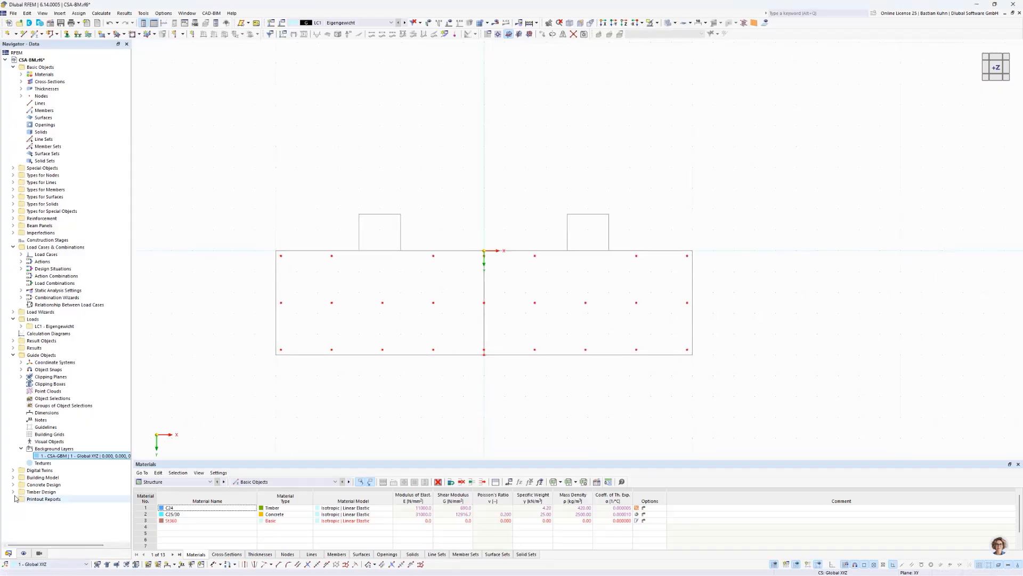
- Create a new building story in the building model with its top elevation at -3 m
{"action": "left_click", "coordinate": [13, 477]}
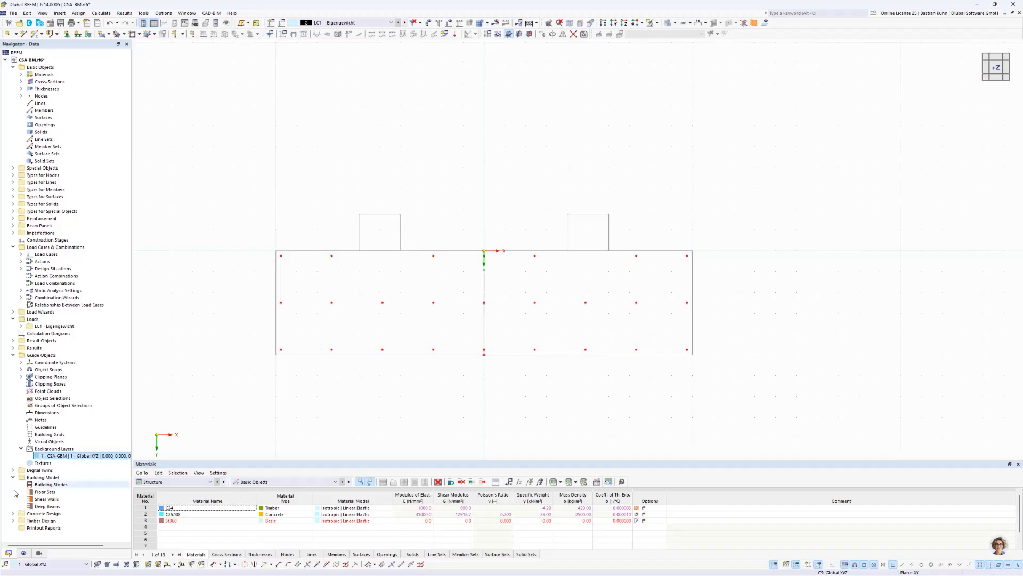
{"action": "right_click", "coordinate": [43, 486]}
{"action": "left_click", "coordinate": [64, 499]}
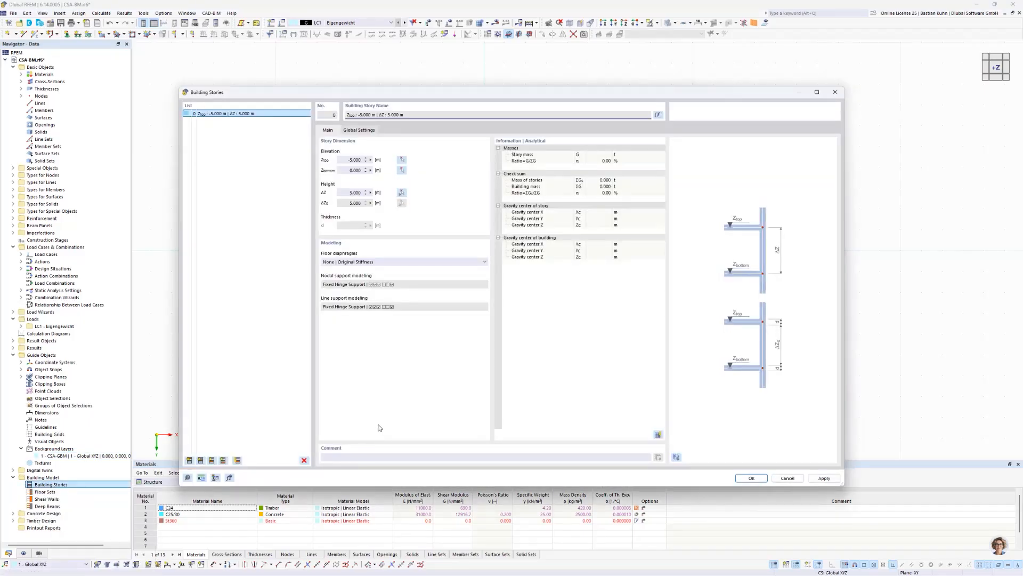
{"action": "left_click", "coordinate": [355, 159]}
{"action": "type", "text": "-3"}
{"action": "key", "text": "Tab"}
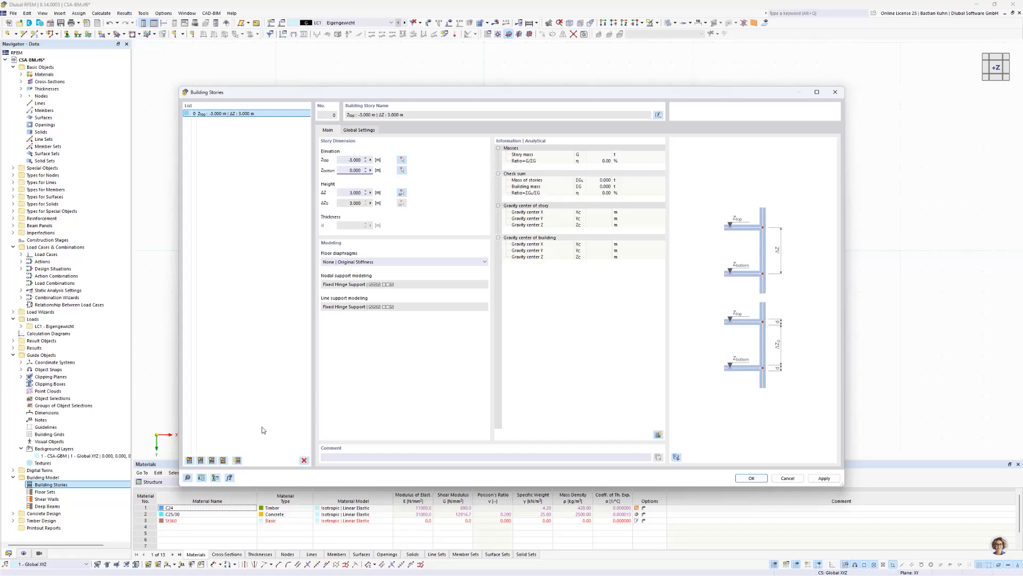
- Add 17 more building stories of 3 m height above the first, up to a top elevation of -54 m
{"action": "left_click", "coordinate": [201, 461]}
{"action": "left_click", "coordinate": [200, 461]}
{"action": "left_click", "coordinate": [201, 462]}
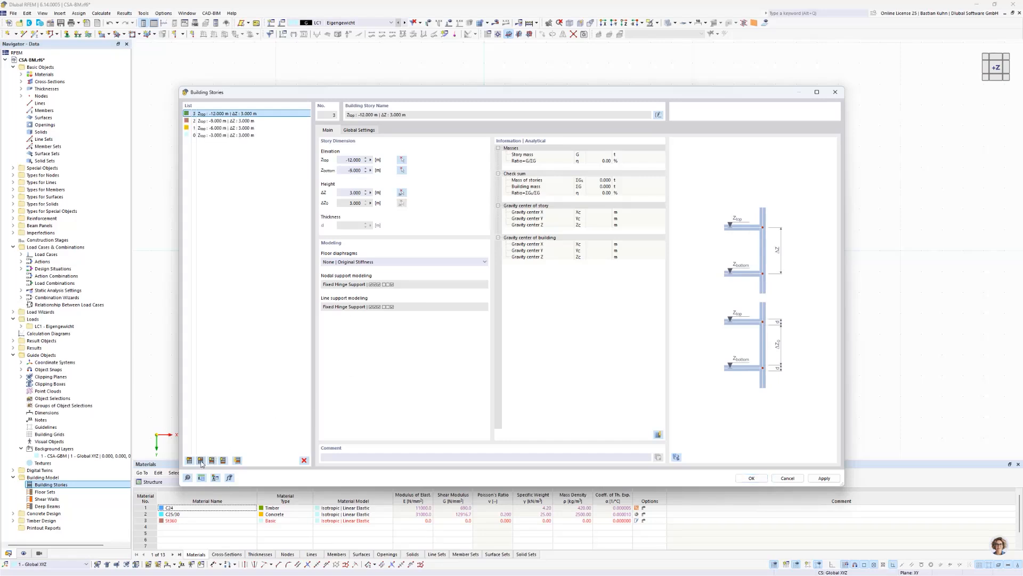
{"action": "left_click", "coordinate": [201, 462]}
{"action": "left_click", "coordinate": [201, 462]}
{"action": "left_click", "coordinate": [201, 461]}
{"action": "left_click", "coordinate": [201, 461]}
{"action": "left_click", "coordinate": [201, 461]}
{"action": "left_click", "coordinate": [201, 462]}
{"action": "left_click", "coordinate": [200, 462]}
{"action": "left_click", "coordinate": [201, 461]}
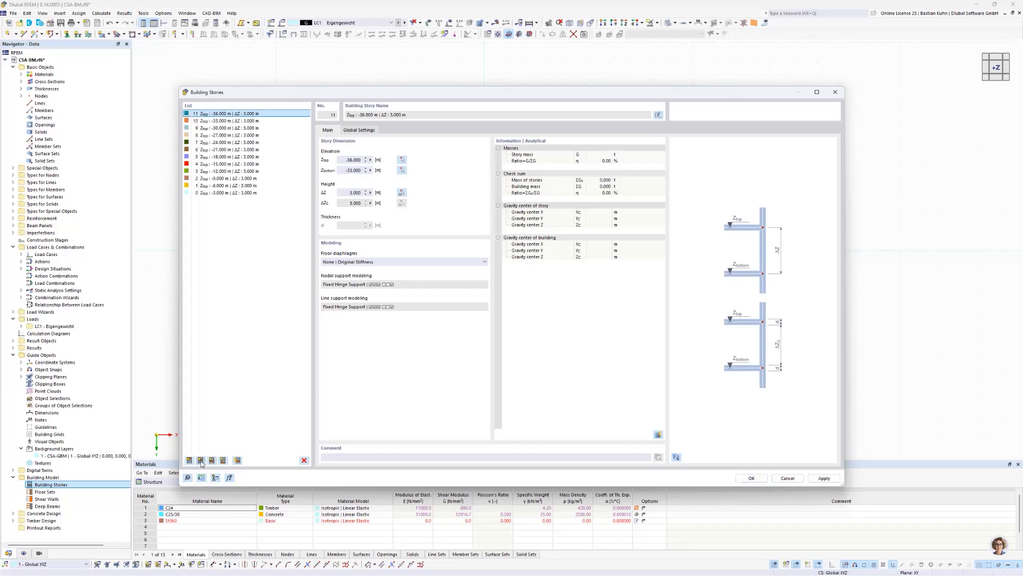
{"action": "left_click", "coordinate": [201, 462]}
{"action": "left_click", "coordinate": [201, 462]}
{"action": "left_click", "coordinate": [201, 461]}
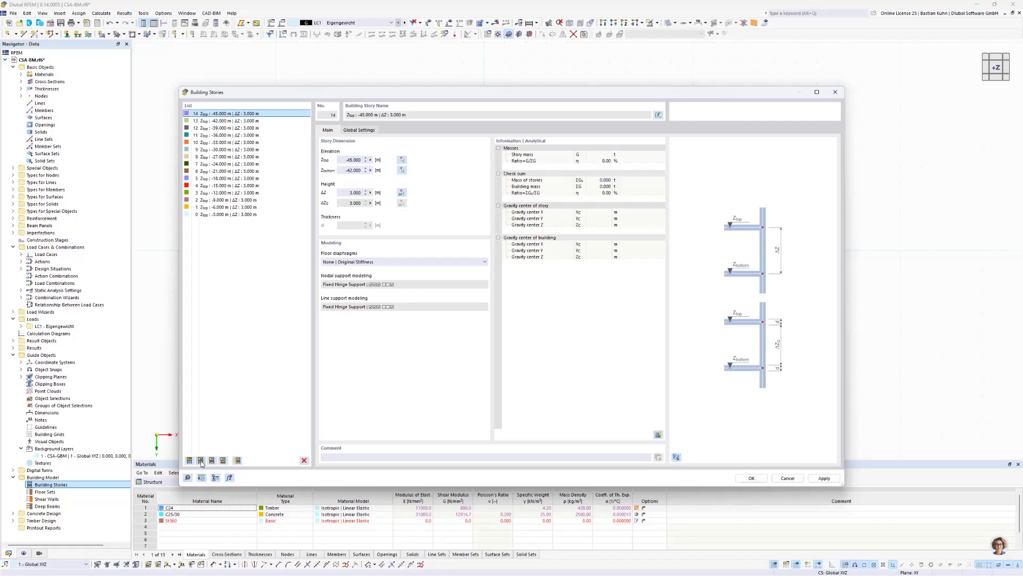
{"action": "left_click", "coordinate": [201, 462]}
{"action": "left_click", "coordinate": [201, 462]}
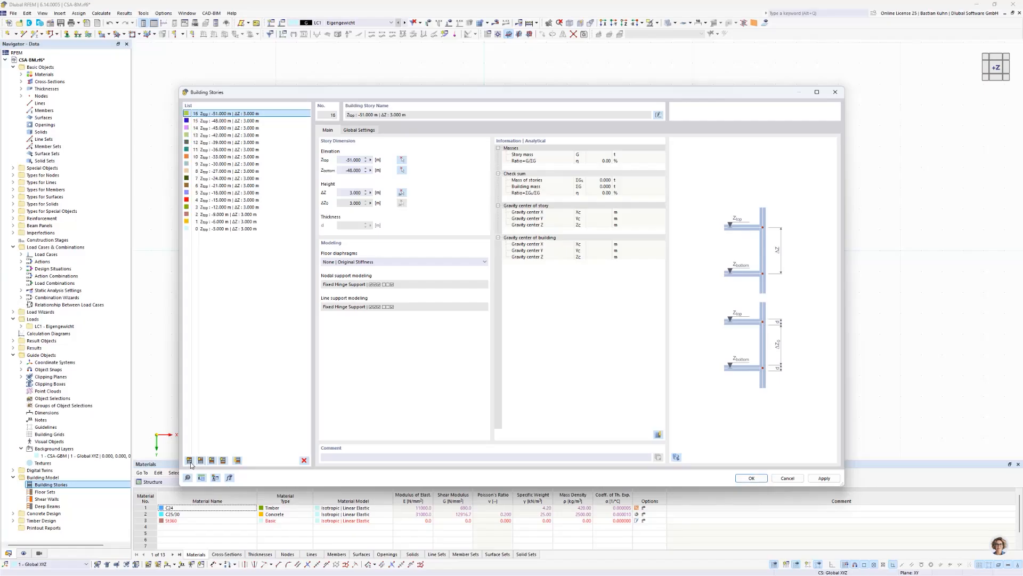
{"action": "left_click", "coordinate": [189, 462]}
- Show the model preview for the building stories and view the floor plan in 3D
{"action": "left_click", "coordinate": [676, 457]}
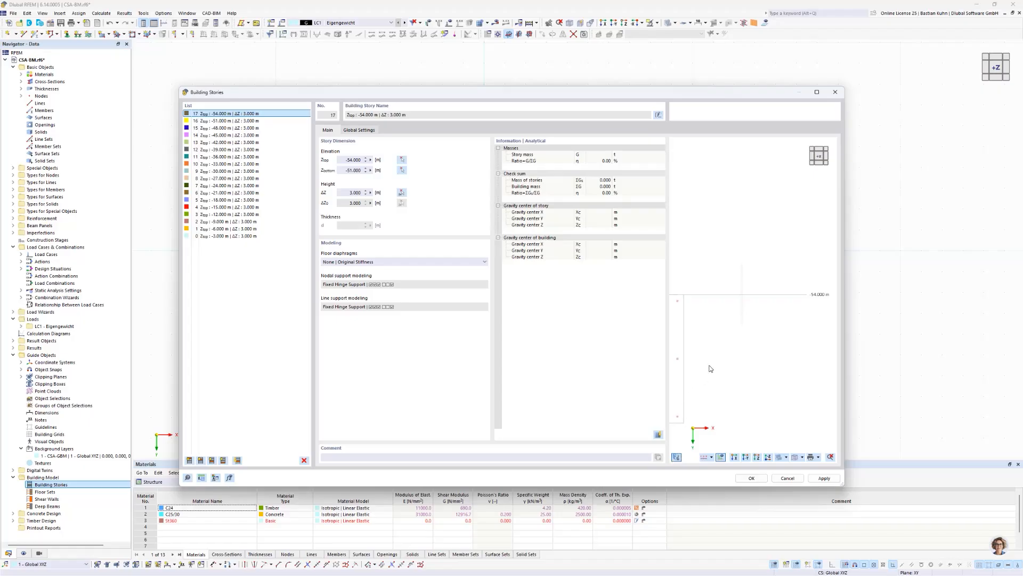
{"action": "scroll", "coordinate": [710, 367], "scroll_direction": "down", "scroll_amount": 6}
{"action": "middle_click_drag", "start_coordinate": [710, 367], "coordinate": [762, 307]}
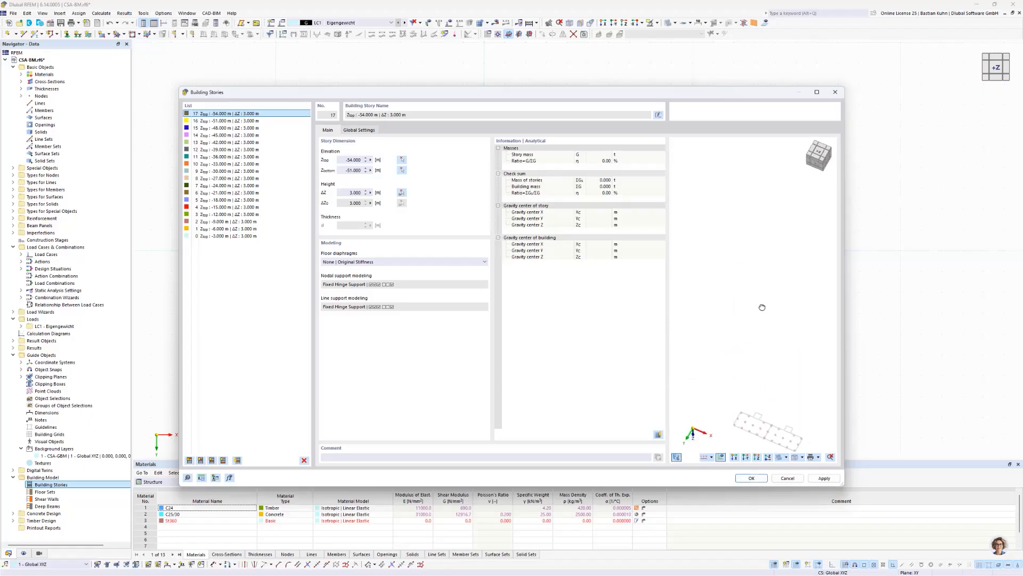
{"action": "scroll", "coordinate": [759, 348], "scroll_direction": "down", "scroll_amount": 3}
{"action": "middle_click_drag", "start_coordinate": [743, 358], "coordinate": [709, 318]}
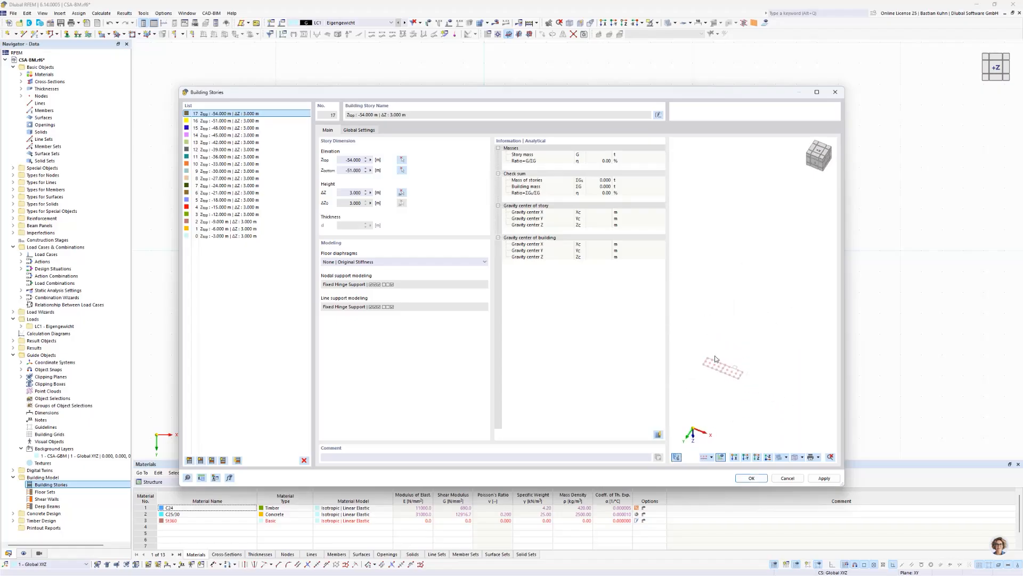
{"action": "scroll", "coordinate": [716, 359], "scroll_direction": "up", "scroll_amount": 5}
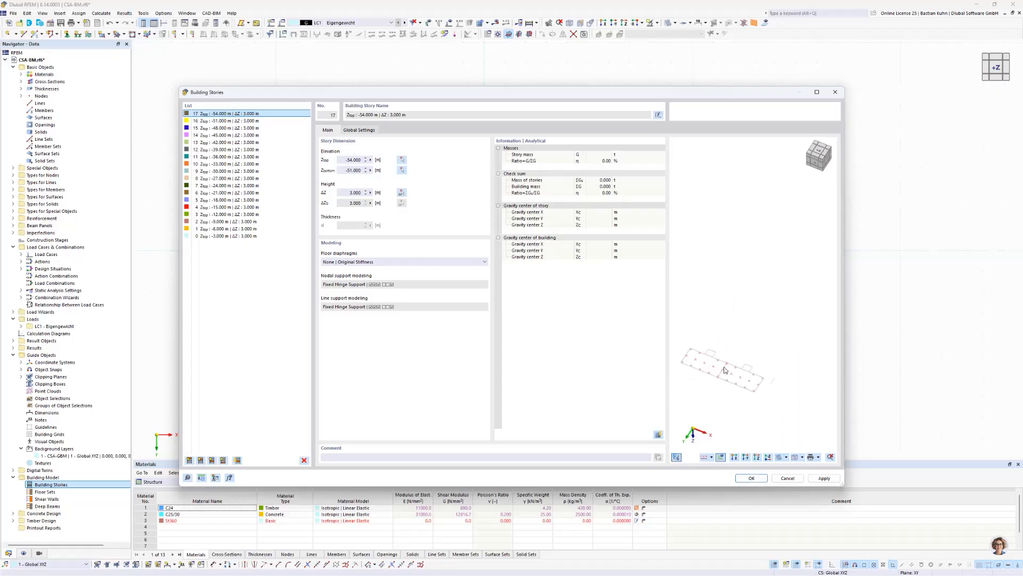
- Keep the top story's floor diaphragms at None | Original Stiffness, check the global settings and accept the building stories
{"action": "left_click", "coordinate": [397, 262]}
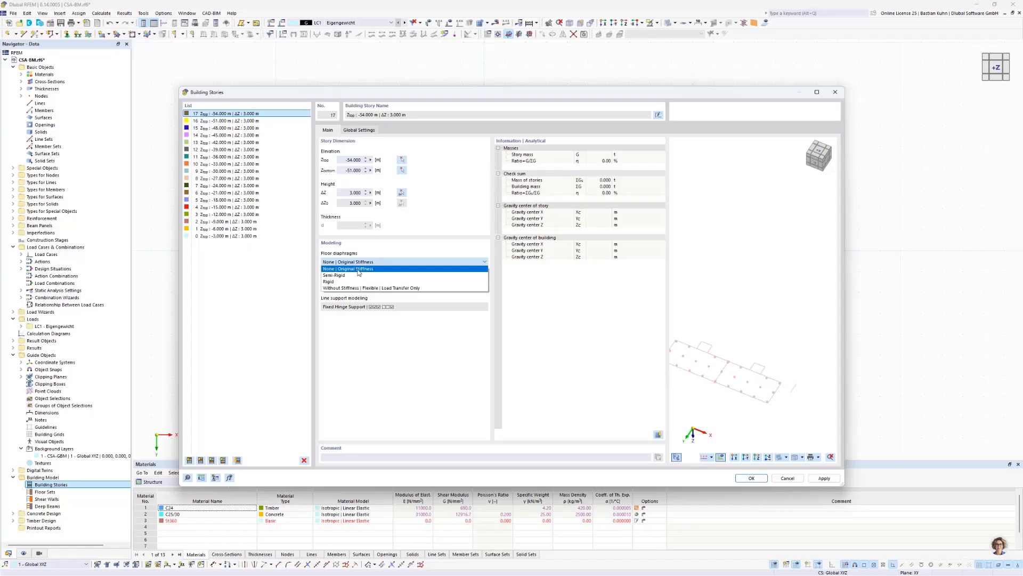
{"action": "left_click", "coordinate": [357, 269]}
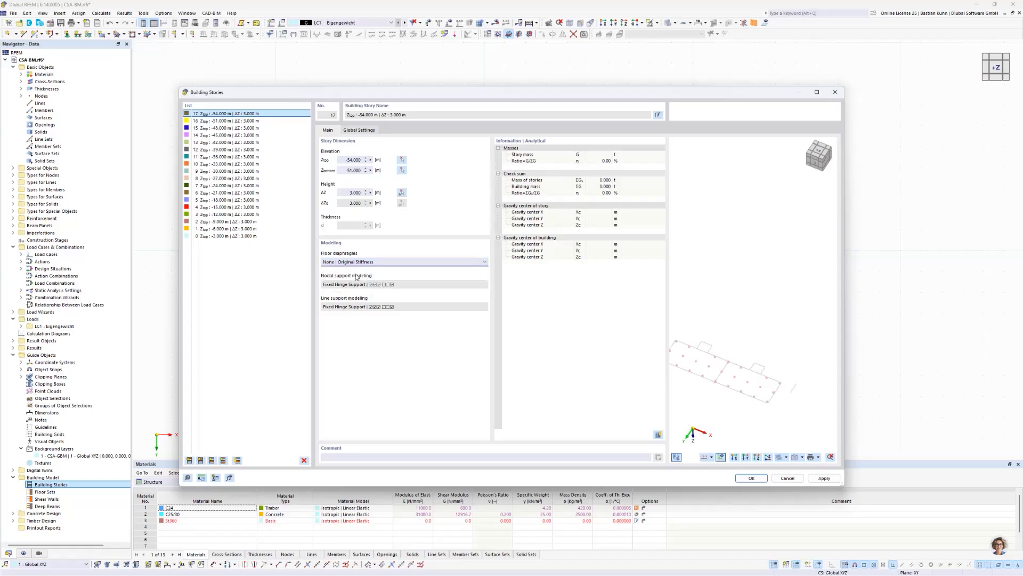
{"action": "left_click", "coordinate": [366, 131]}
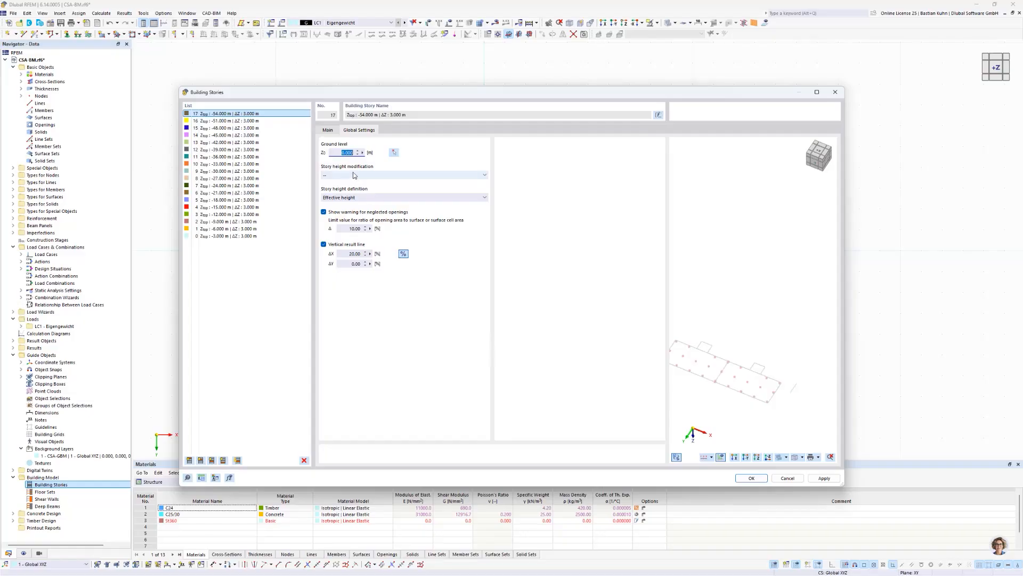
{"action": "left_click", "coordinate": [328, 131]}
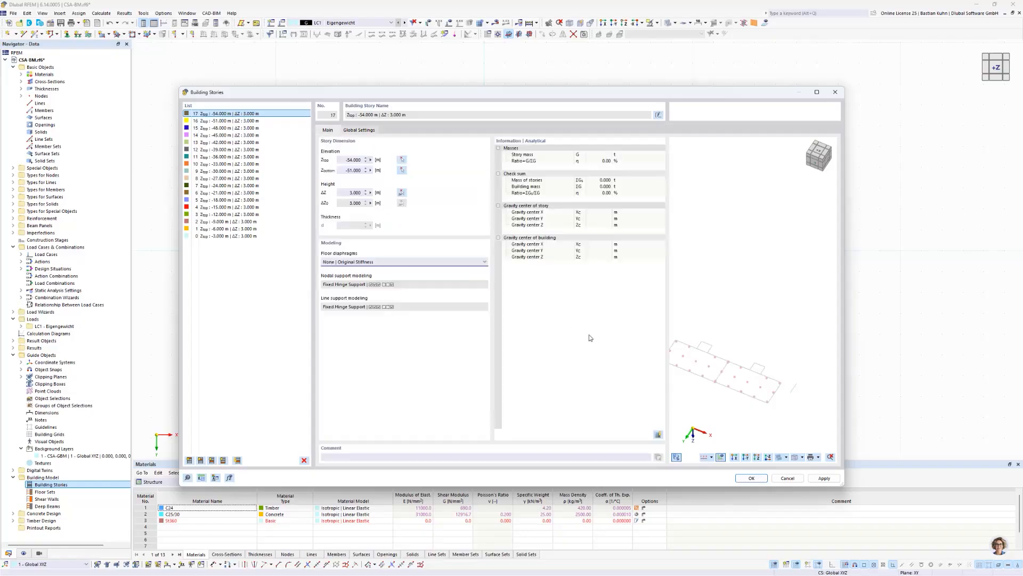
{"action": "left_click", "coordinate": [755, 478]}
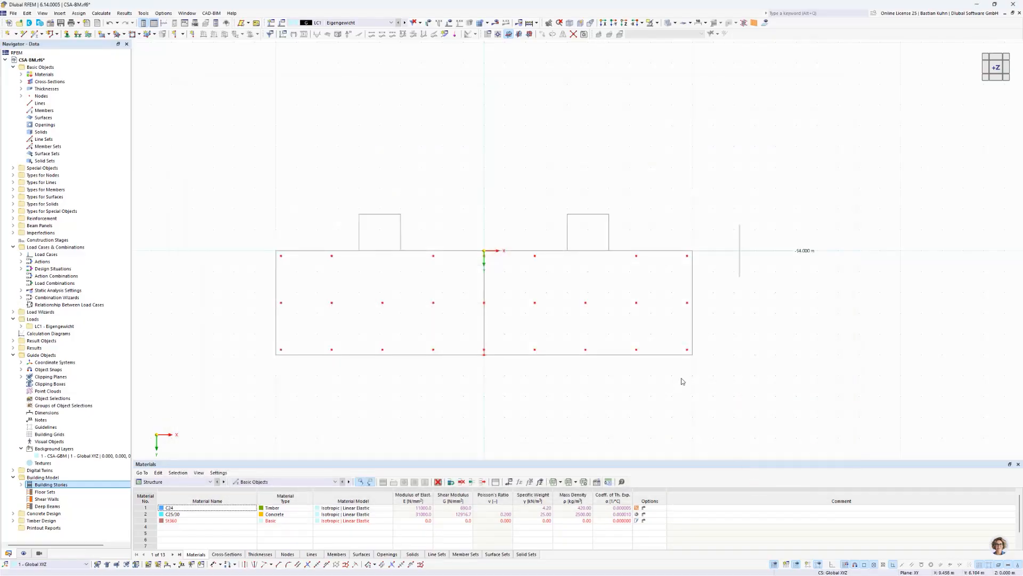
{"action": "middle_click_drag", "start_coordinate": [680, 373], "coordinate": [657, 351]}
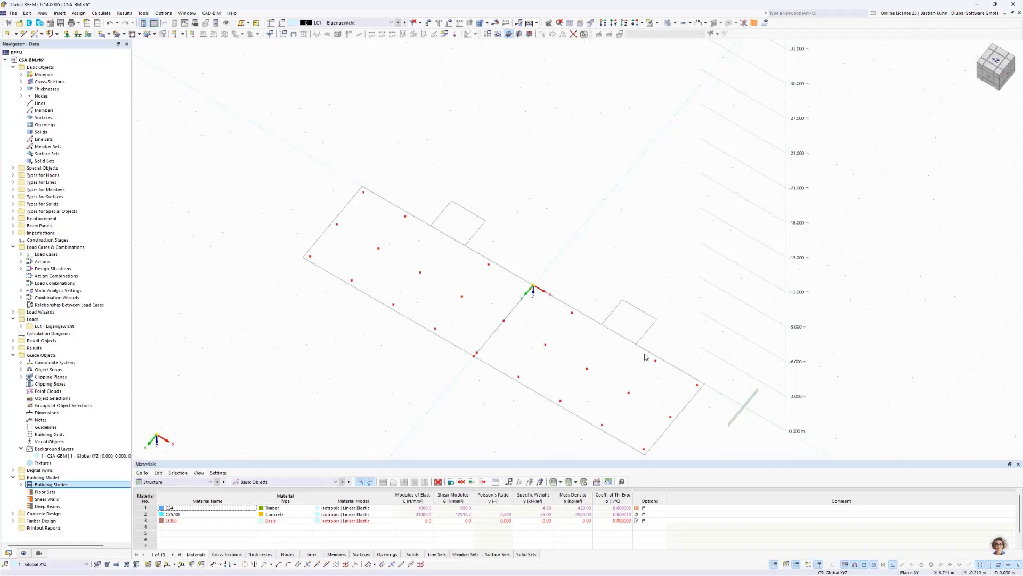
{"action": "scroll", "coordinate": [618, 299], "scroll_direction": "down", "scroll_amount": 5}
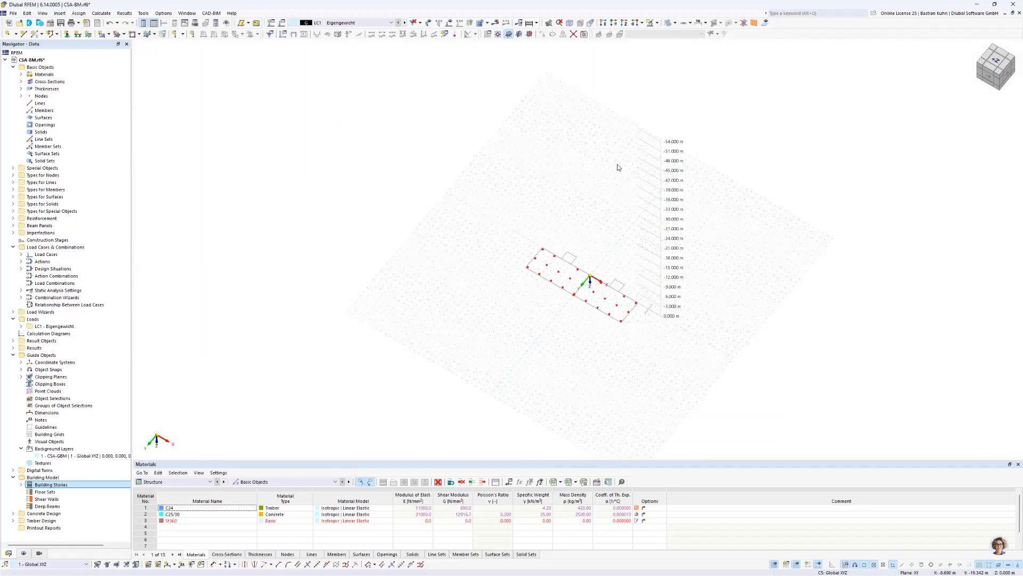
{"action": "scroll", "coordinate": [646, 144], "scroll_direction": "up", "scroll_amount": 3}
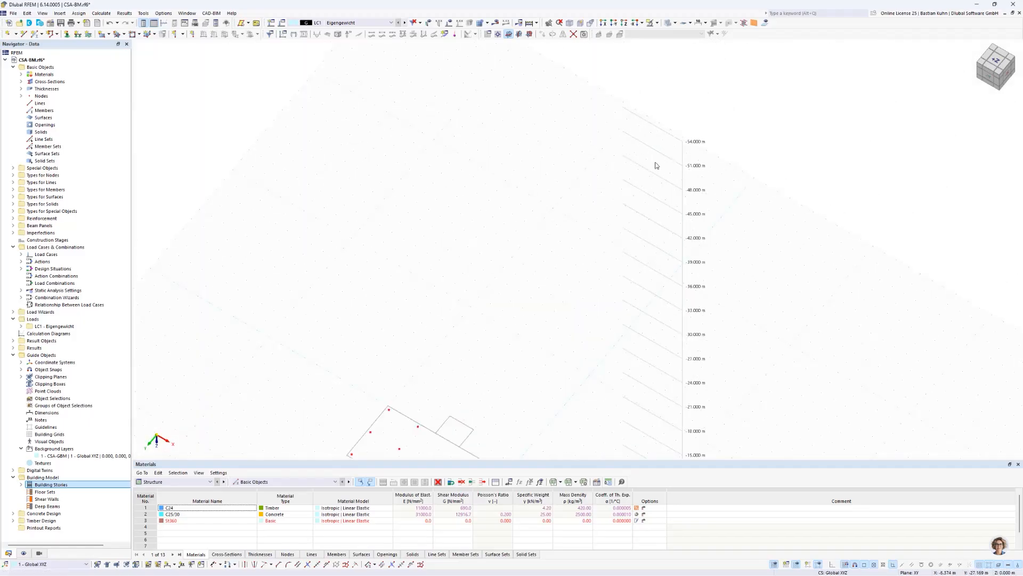
{"action": "left_click", "coordinate": [623, 23]}
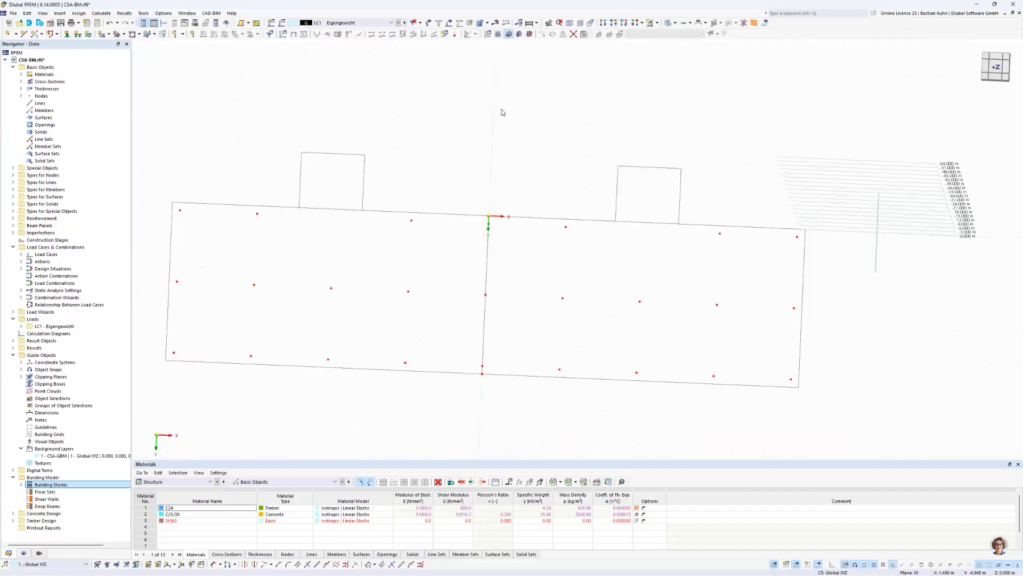
{"action": "scroll", "coordinate": [484, 123], "scroll_direction": "down", "scroll_amount": 2}
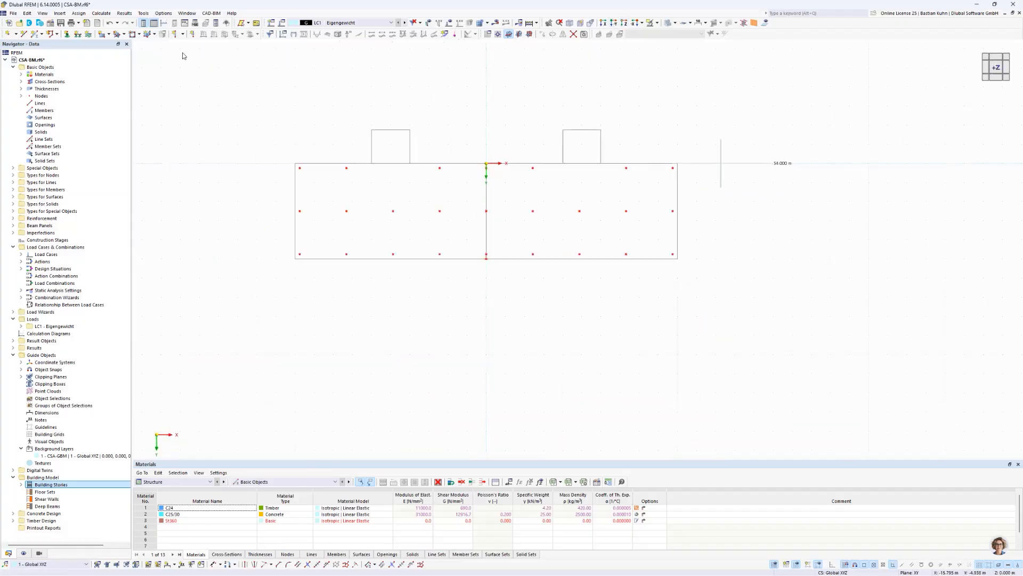
- Start a new rectangular floor and create a new thickness of type Layers for it
{"action": "left_click", "coordinate": [183, 34]}
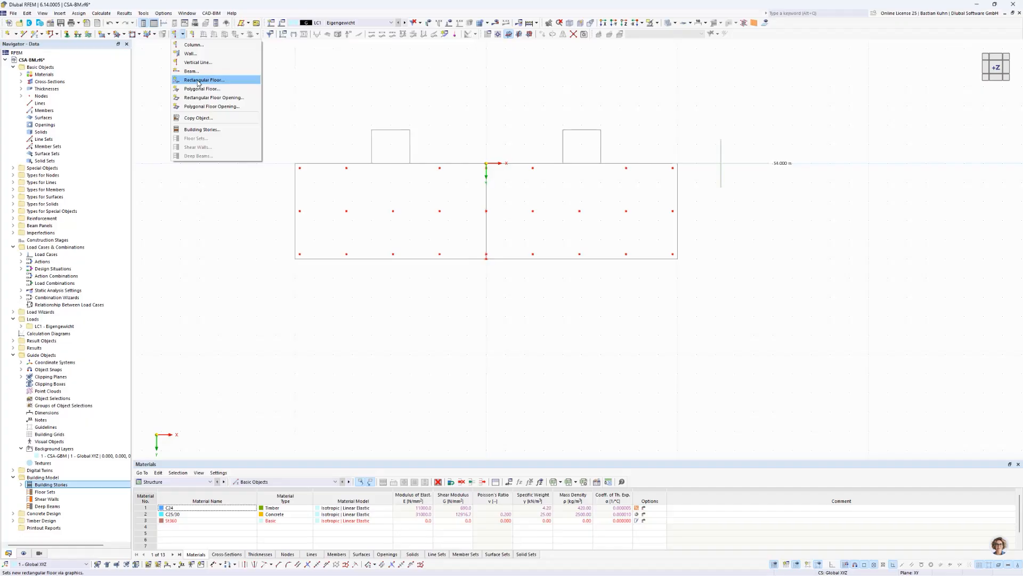
{"action": "left_click", "coordinate": [198, 81]}
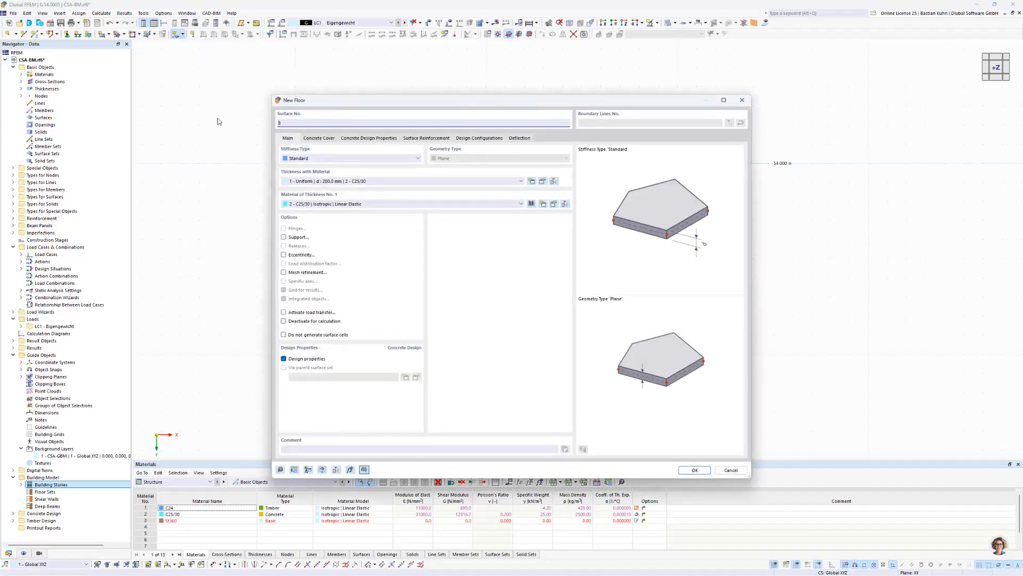
{"action": "left_click", "coordinate": [532, 182]}
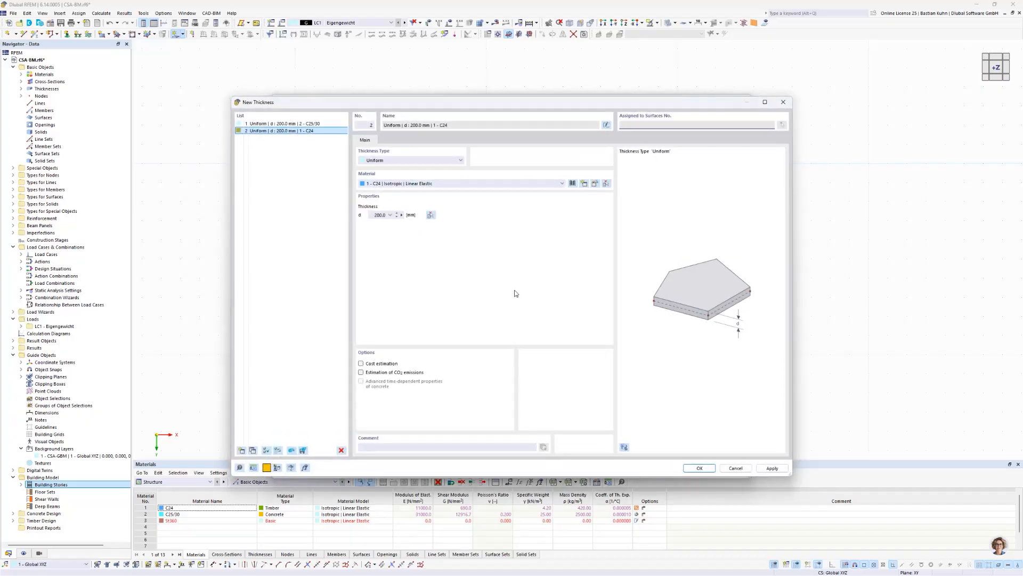
{"action": "left_click", "coordinate": [457, 161]}
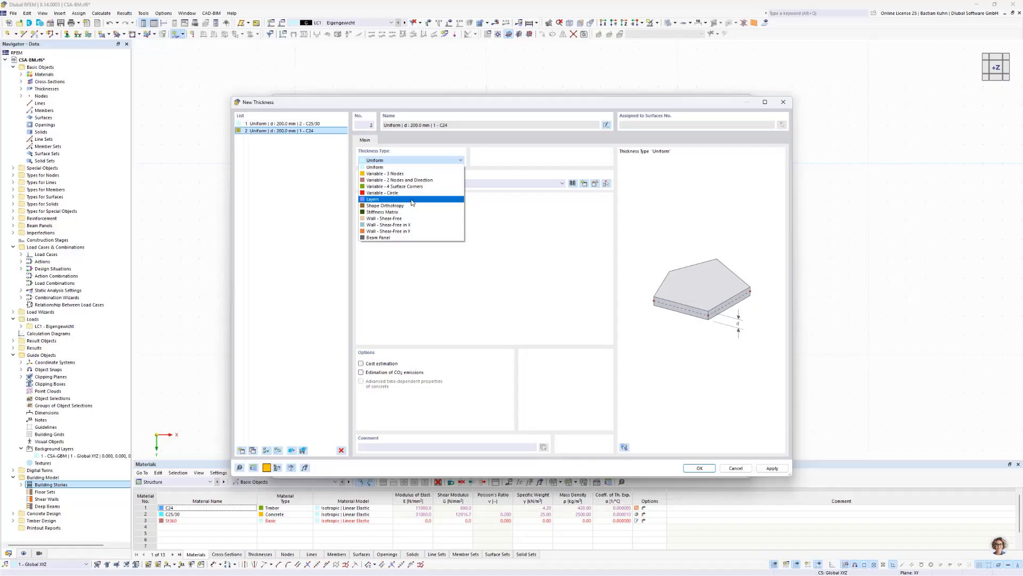
{"action": "left_click", "coordinate": [412, 202]}
{"action": "left_click", "coordinate": [431, 163]}
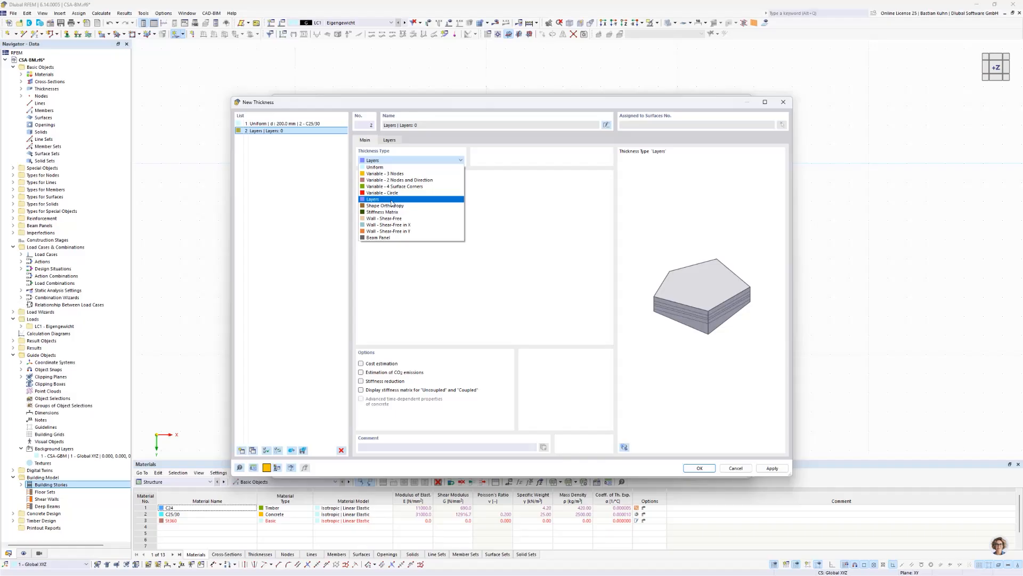
{"action": "left_click", "coordinate": [393, 203]}
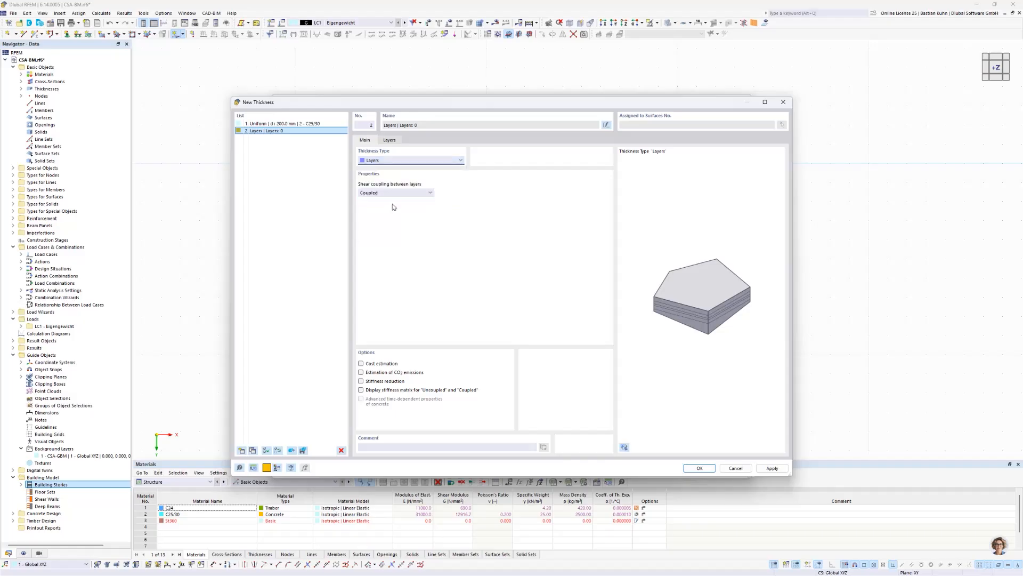
- Open the library of layer compositions for the thickness, keeping European Union as region and Derix as manufacturer
{"action": "left_click", "coordinate": [391, 141]}
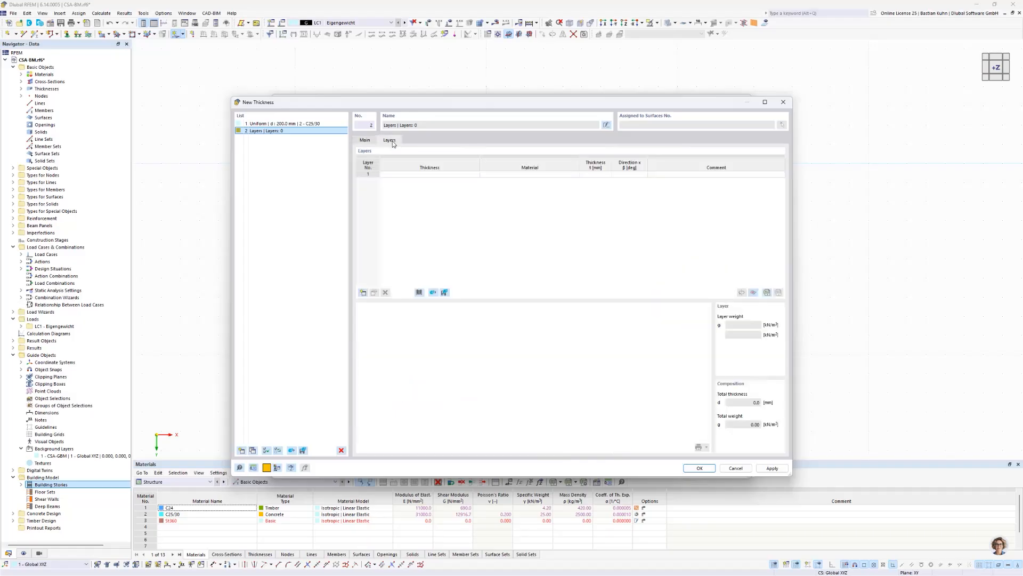
{"action": "left_click", "coordinate": [420, 293]}
{"action": "left_click_drag", "start_coordinate": [500, 122], "coordinate": [470, 223]}
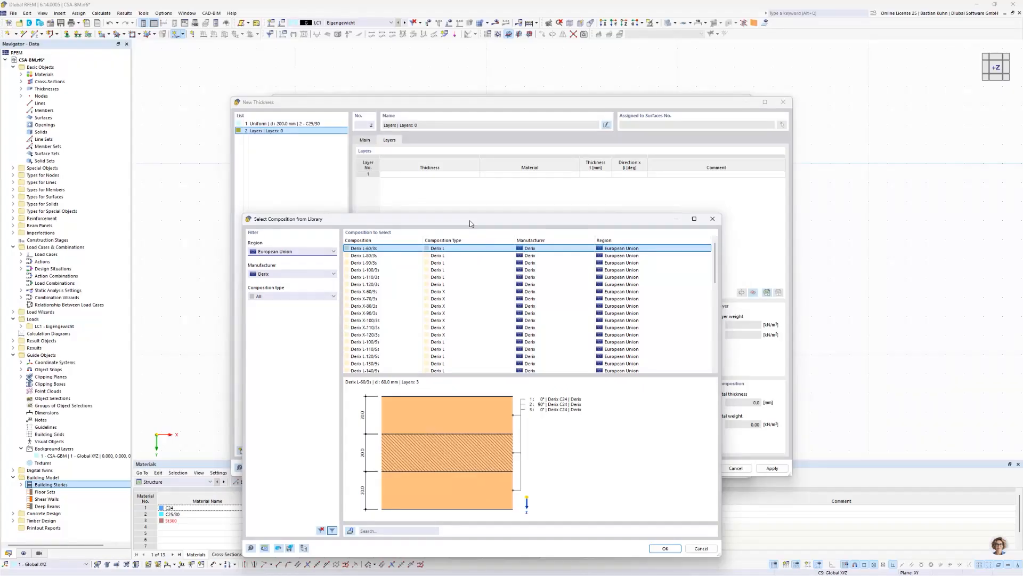
{"action": "left_click", "coordinate": [331, 251]}
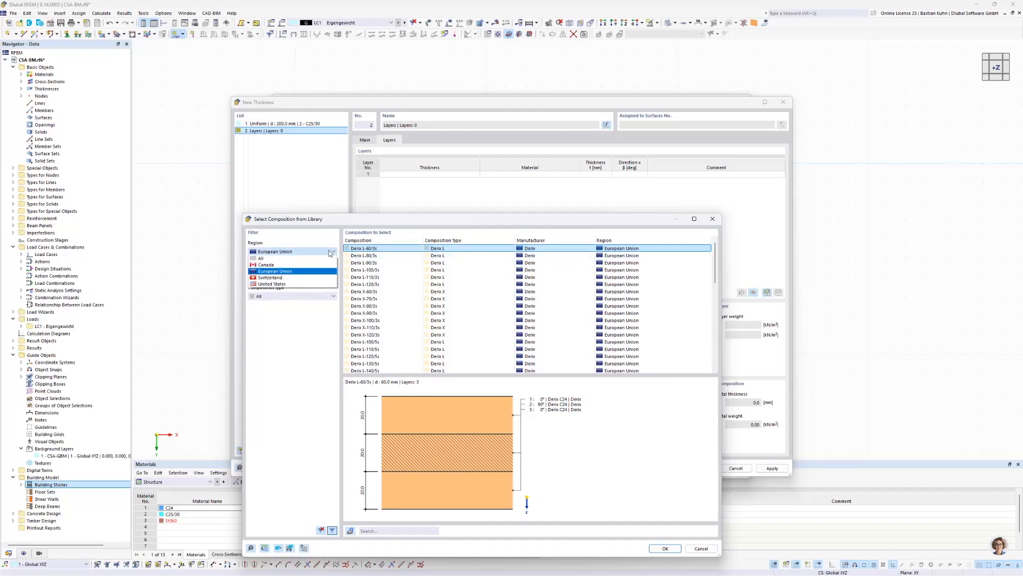
{"action": "left_click", "coordinate": [302, 272]}
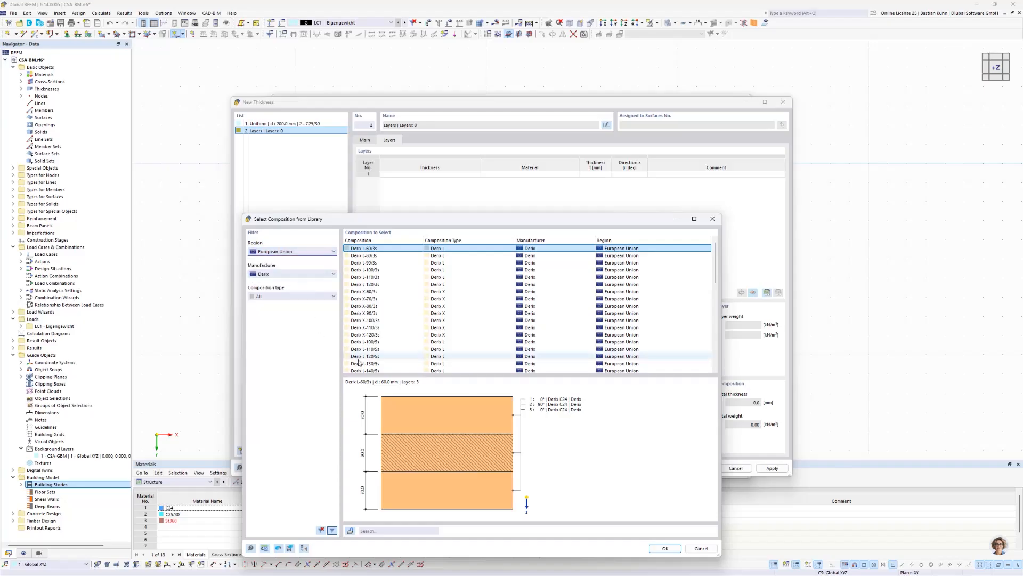
{"action": "left_click", "coordinate": [300, 274]}
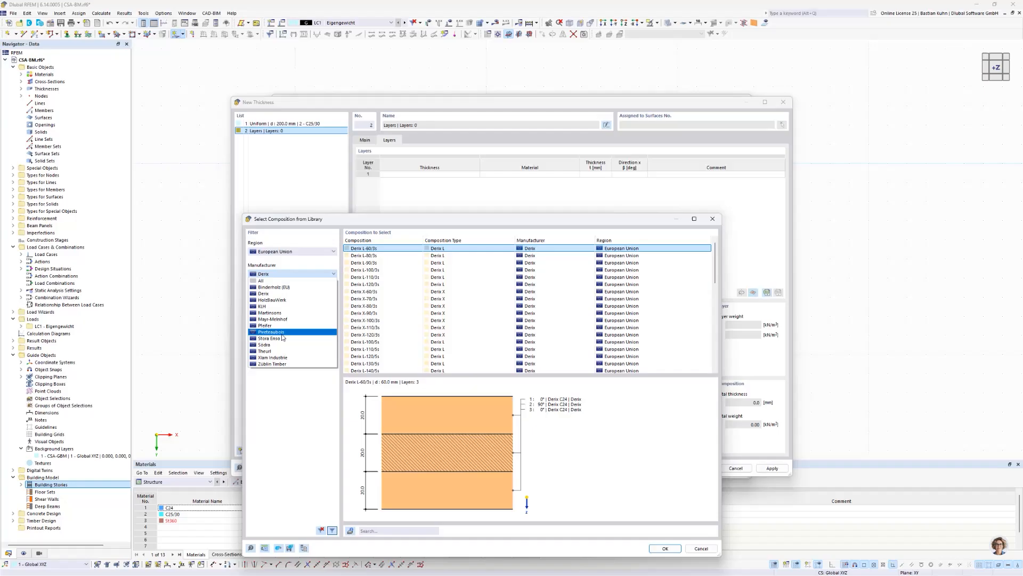
{"action": "left_click", "coordinate": [271, 294]}
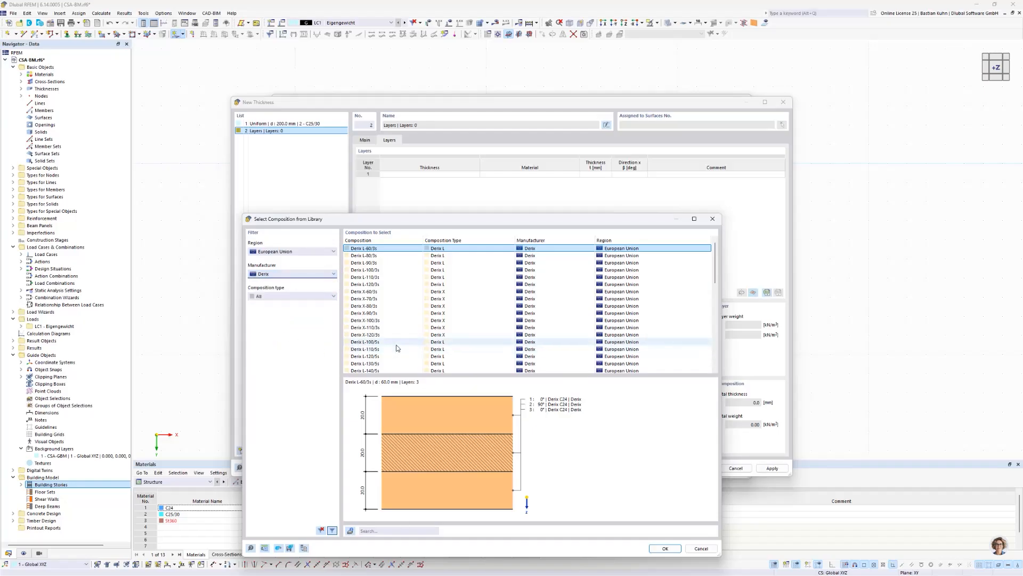
- Load the five-layer composition Derix L-200/5s from the library into the thickness
{"action": "scroll", "coordinate": [373, 349], "scroll_direction": "down", "scroll_amount": 2}
{"action": "scroll", "coordinate": [382, 354], "scroll_direction": "down", "scroll_amount": 1}
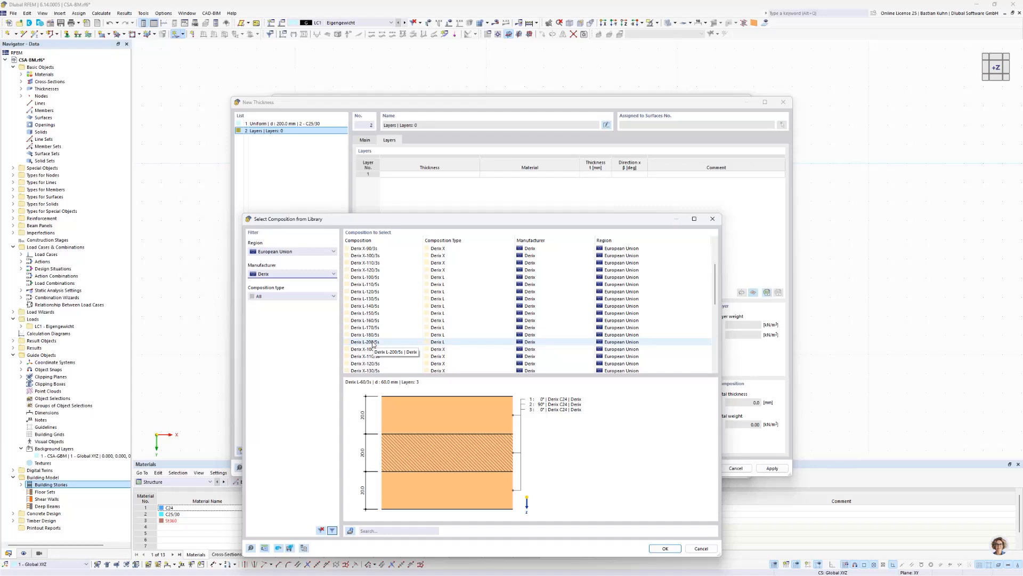
{"action": "left_click", "coordinate": [373, 342]}
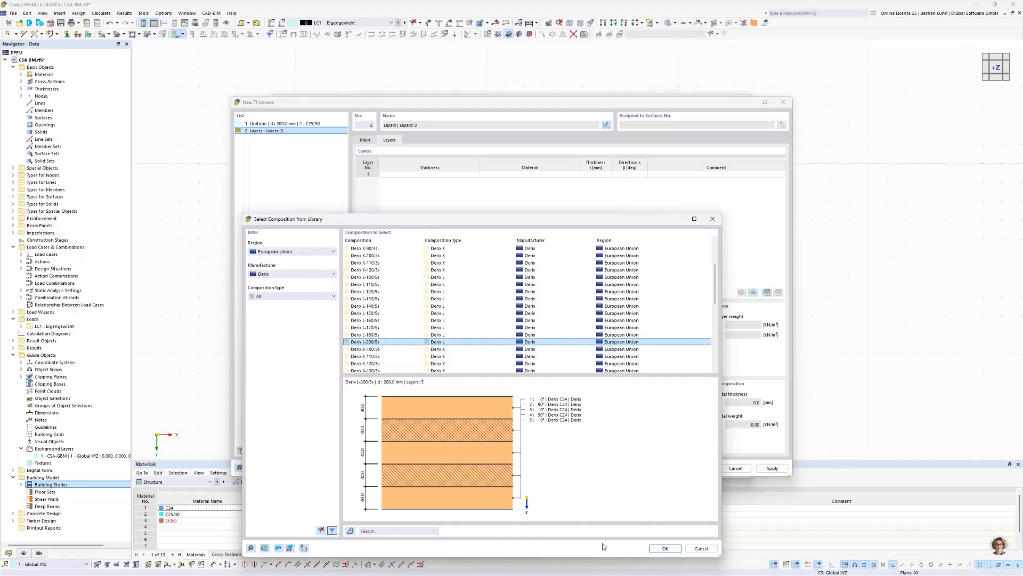
{"action": "left_click", "coordinate": [665, 548]}
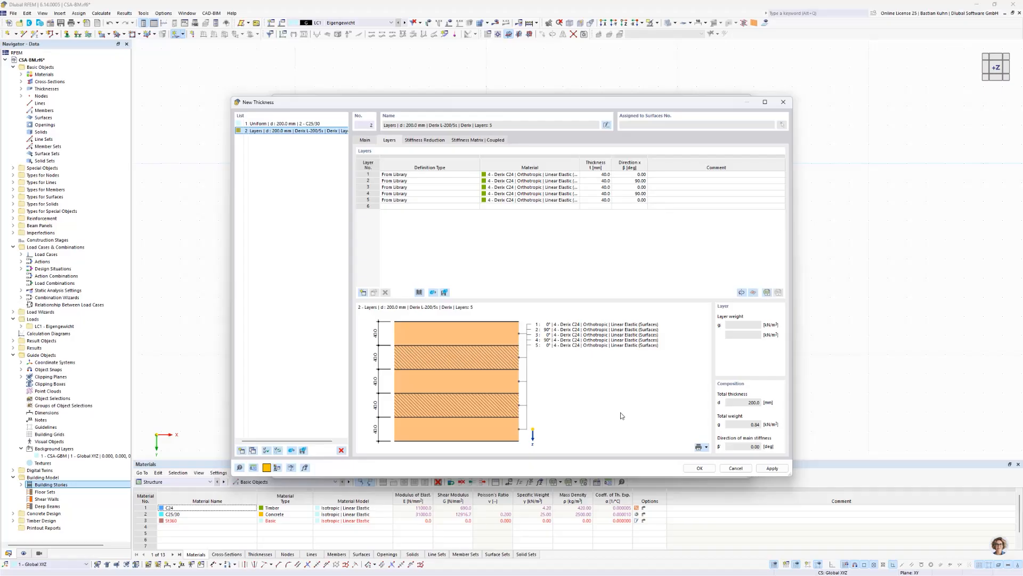
- Check the thickness's stiffness reduction and stiffness matrix, and accept the thickness and the new floor's settings
{"action": "left_click", "coordinate": [429, 140]}
{"action": "left_click", "coordinate": [476, 140]}
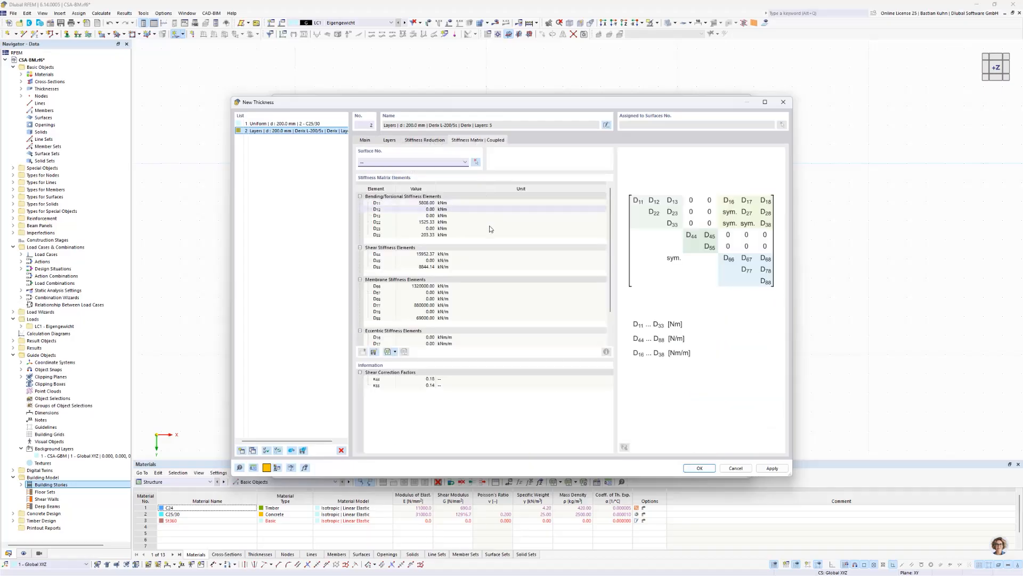
{"action": "left_click", "coordinate": [425, 140]}
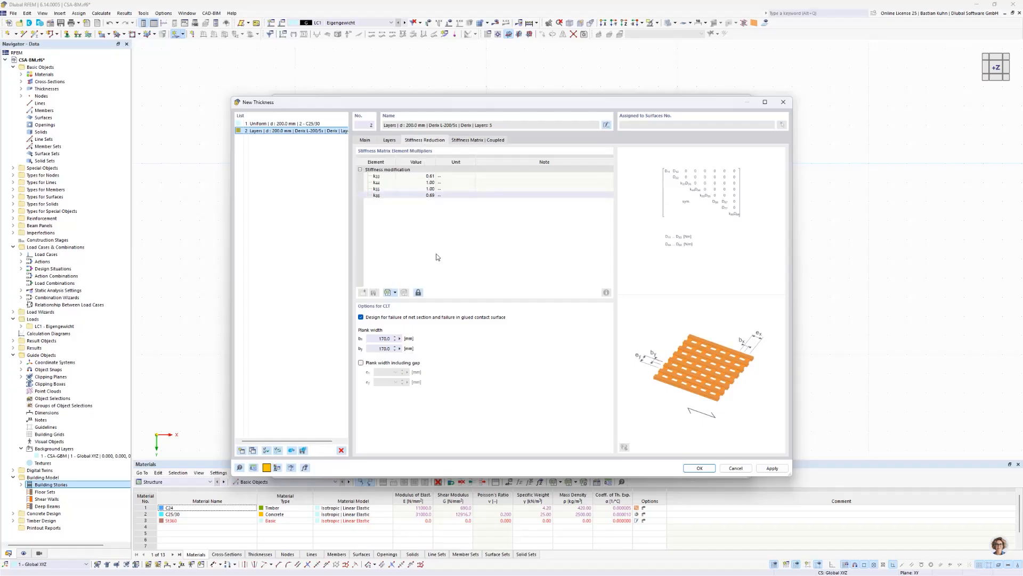
{"action": "left_click", "coordinate": [370, 142]}
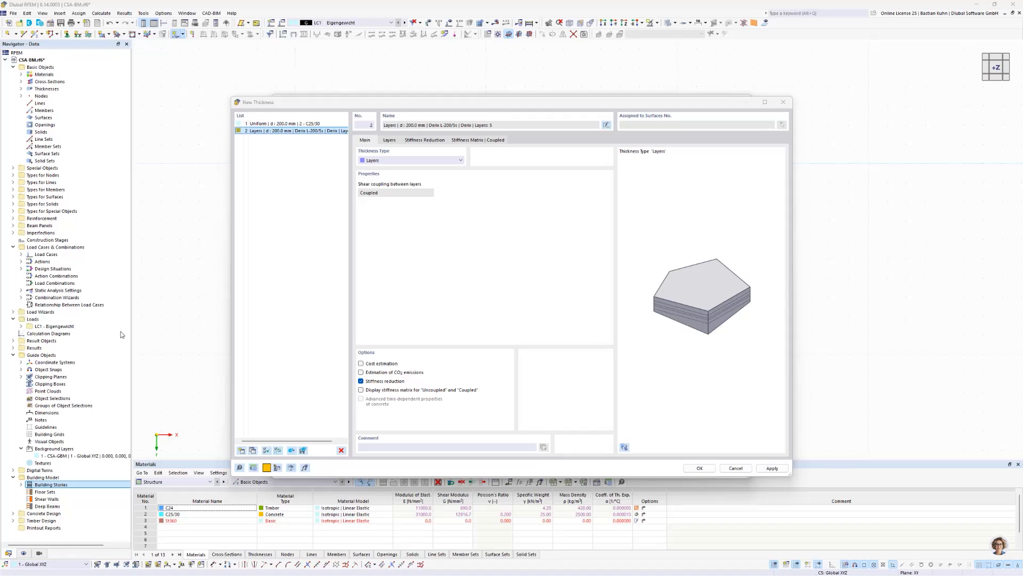
{"action": "left_click", "coordinate": [697, 468]}
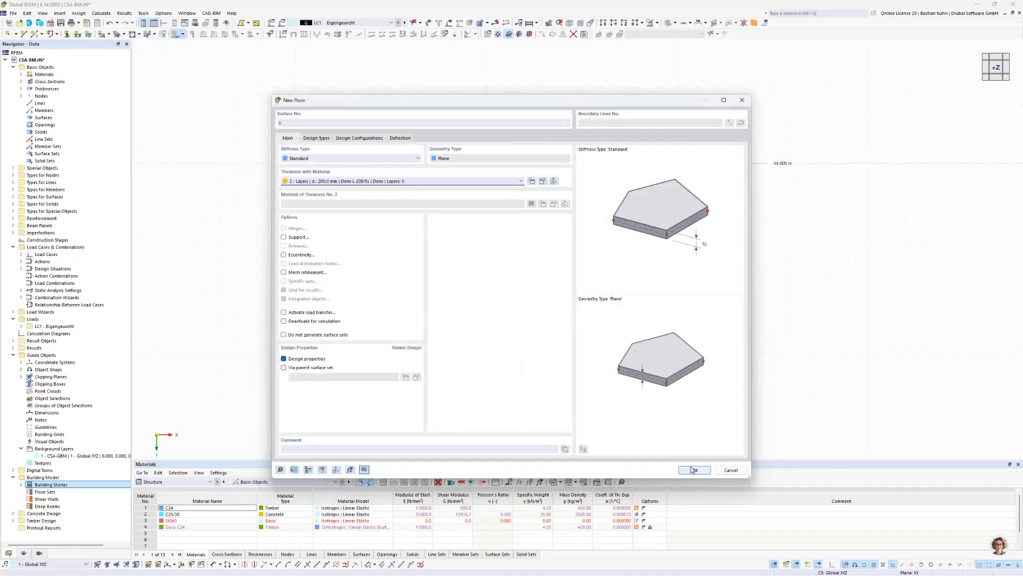
{"action": "left_click", "coordinate": [693, 470]}
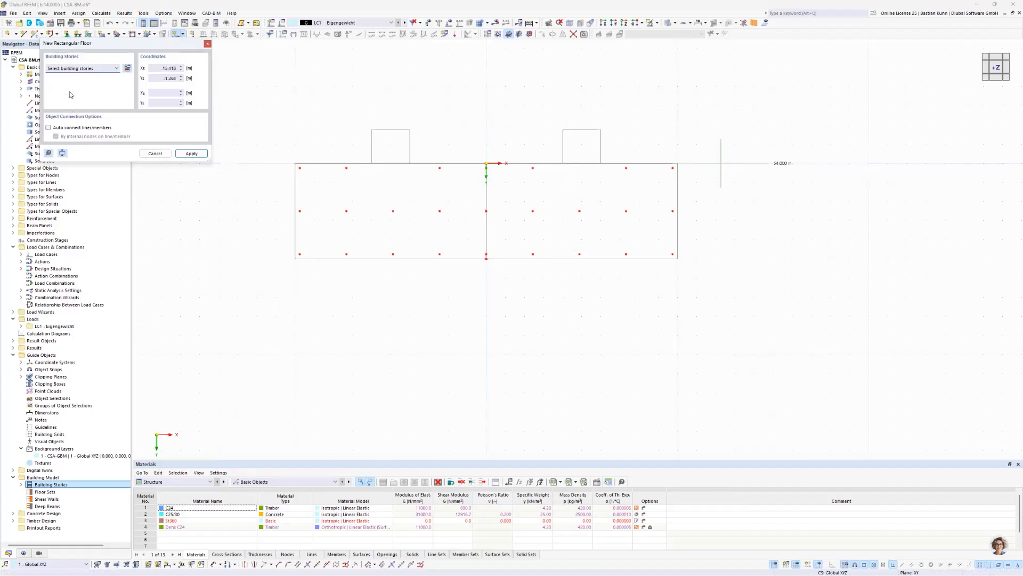
- Assign the rectangular floor to all building stories and move its dialog clear of the floor plan
{"action": "left_click_drag", "start_coordinate": [105, 51], "coordinate": [237, 64]}
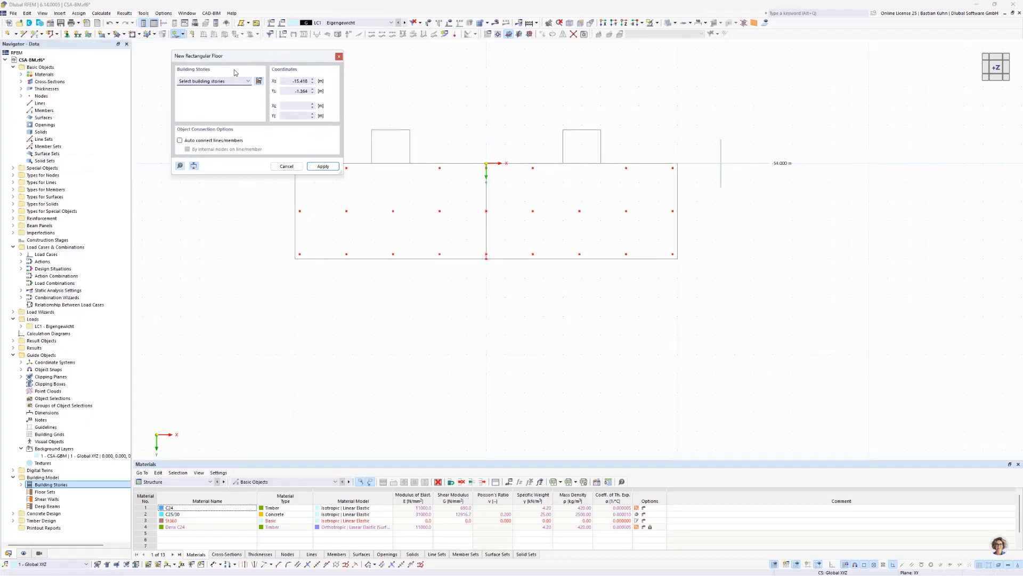
{"action": "left_click", "coordinate": [240, 83]}
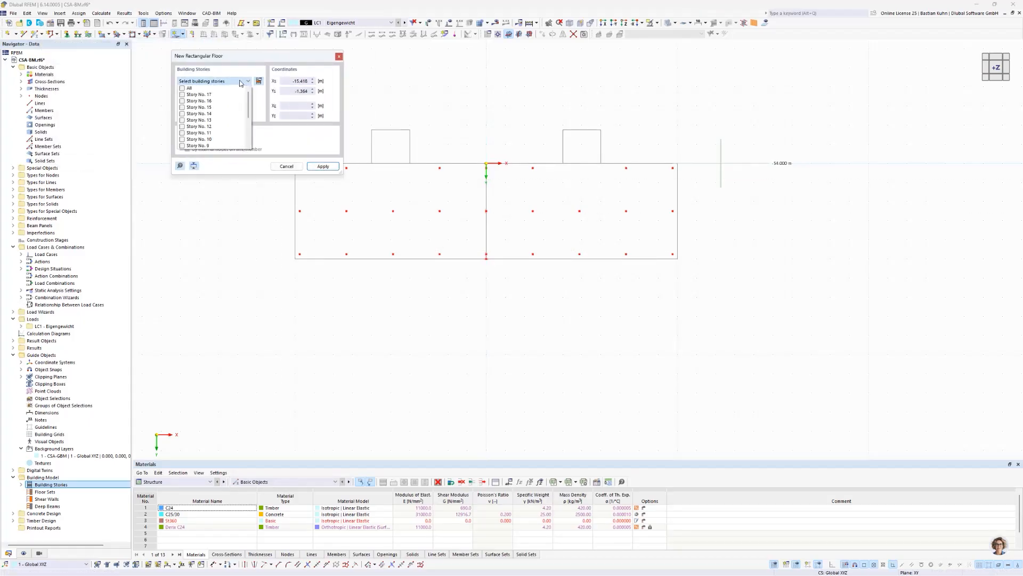
{"action": "left_click", "coordinate": [183, 89]}
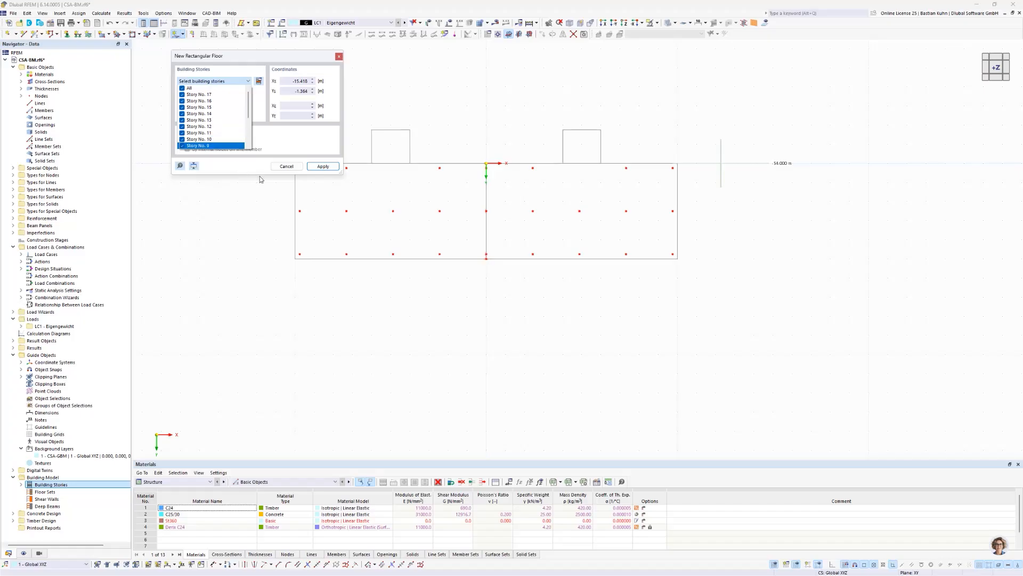
{"action": "left_click", "coordinate": [212, 67]}
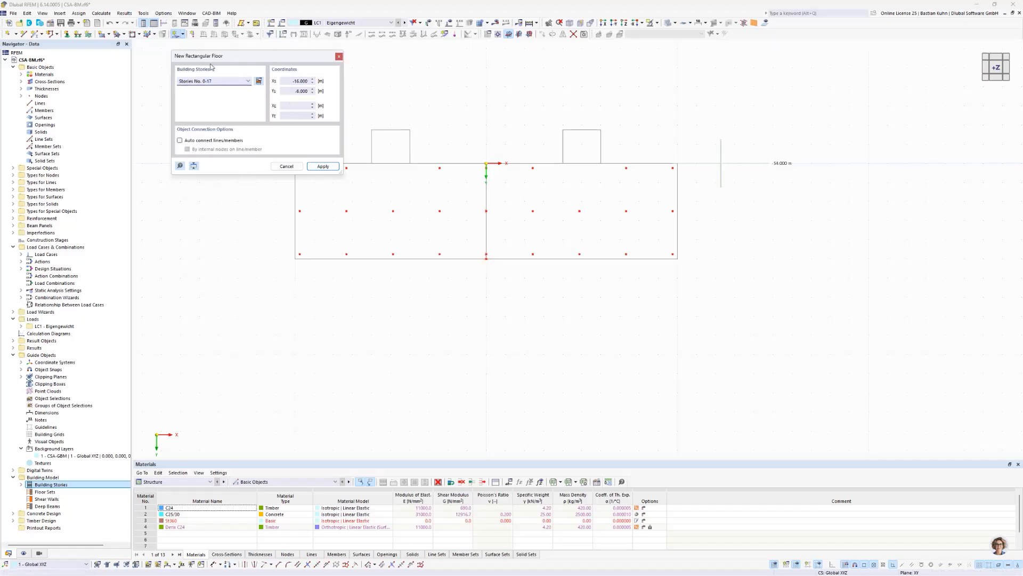
{"action": "left_click_drag", "start_coordinate": [205, 57], "coordinate": [128, 36]}
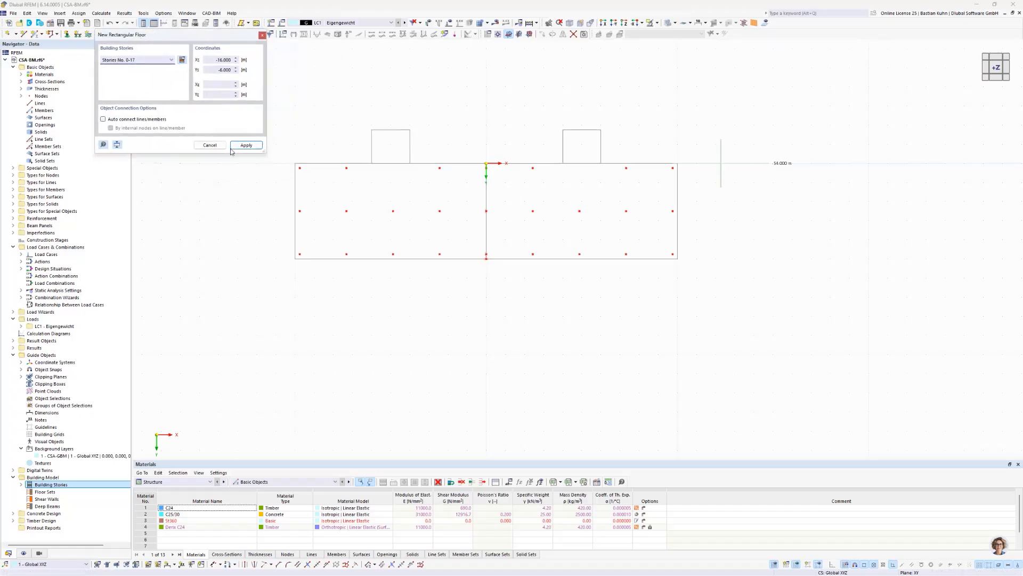
- Draw the rectangular floor over the left half of the plan outline, from X -10, Y 0 to X 0, Y 5 m
{"action": "left_click", "coordinate": [292, 163]}
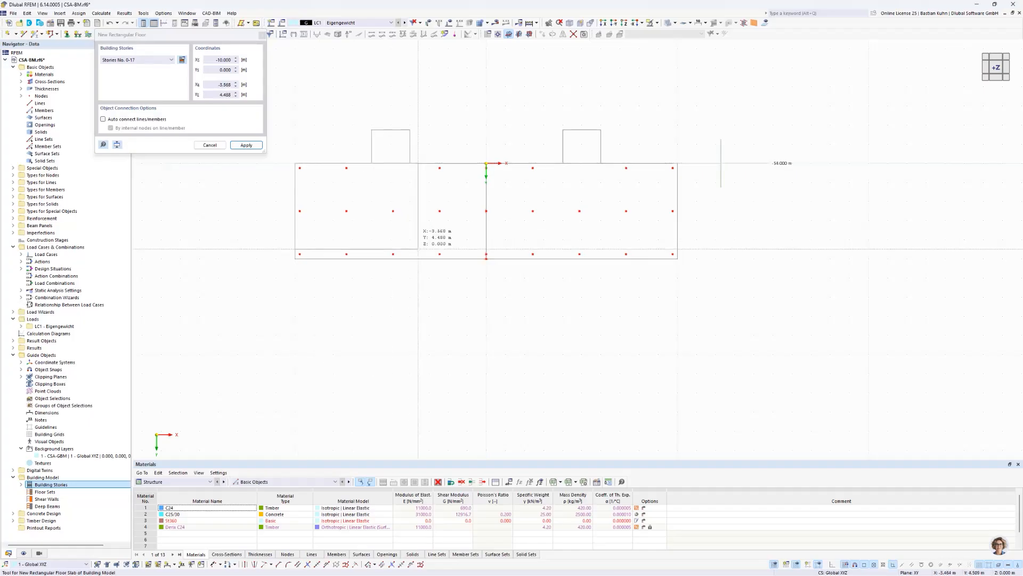
{"action": "scroll", "coordinate": [486, 259], "scroll_direction": "up", "scroll_amount": 4}
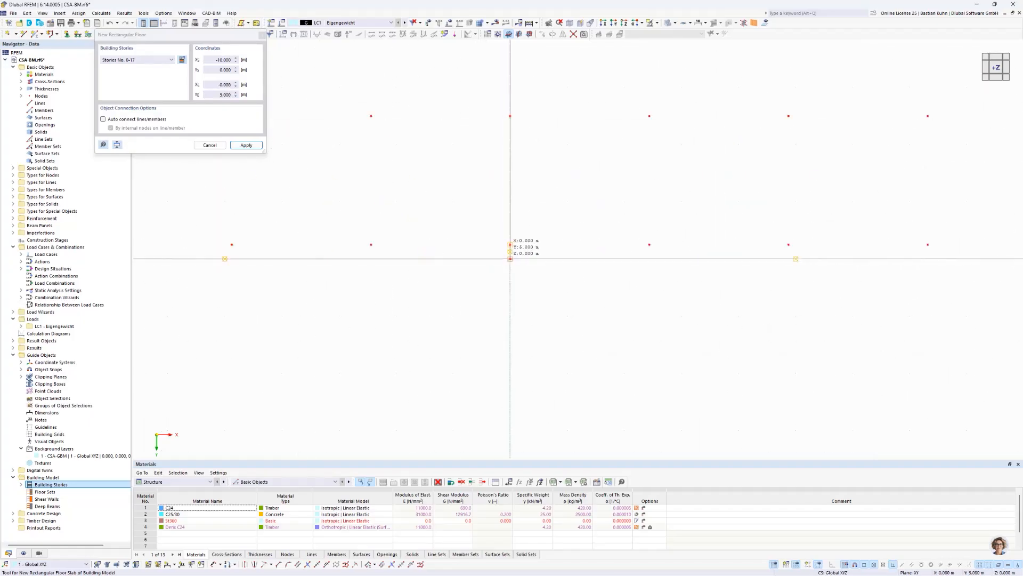
{"action": "left_click", "coordinate": [510, 258]}
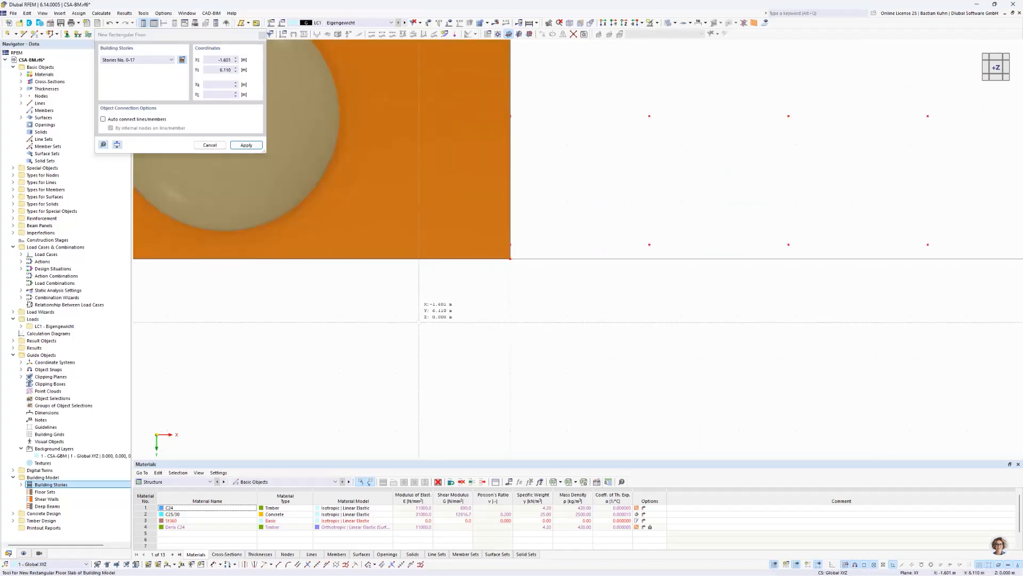
{"action": "scroll", "coordinate": [419, 326], "scroll_direction": "down", "scroll_amount": 2}
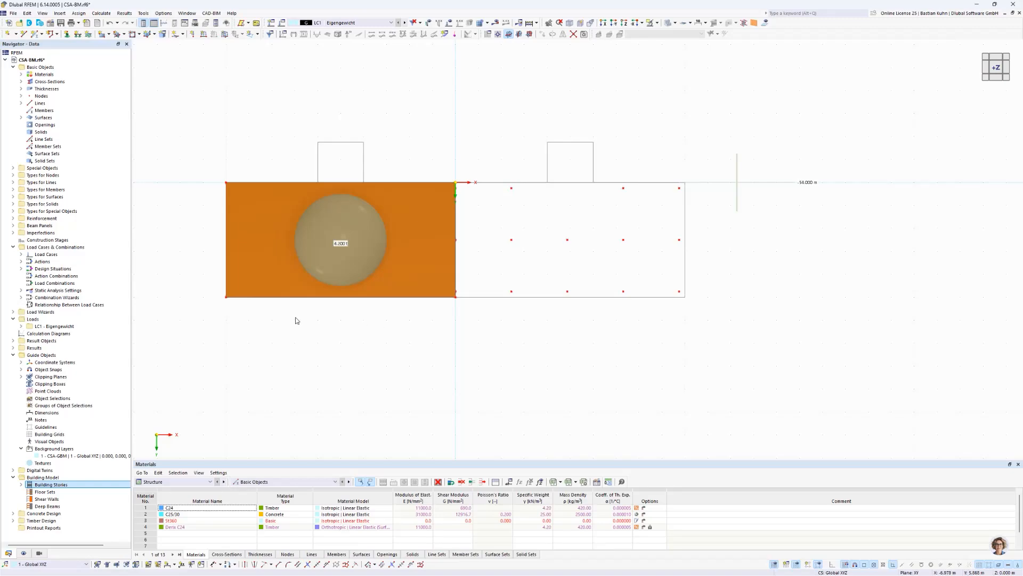
{"action": "middle_click_drag", "start_coordinate": [296, 318], "coordinate": [400, 316]}
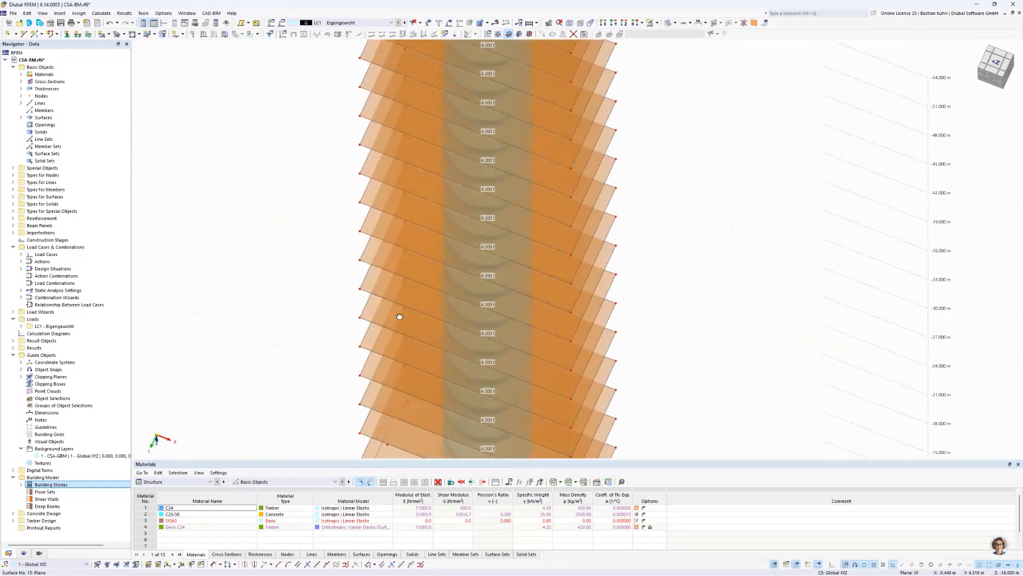
- Display the stacked timber floors as opaque solids and inspect them over the full height of the building
{"action": "scroll", "coordinate": [399, 315], "scroll_direction": "down", "scroll_amount": 2}
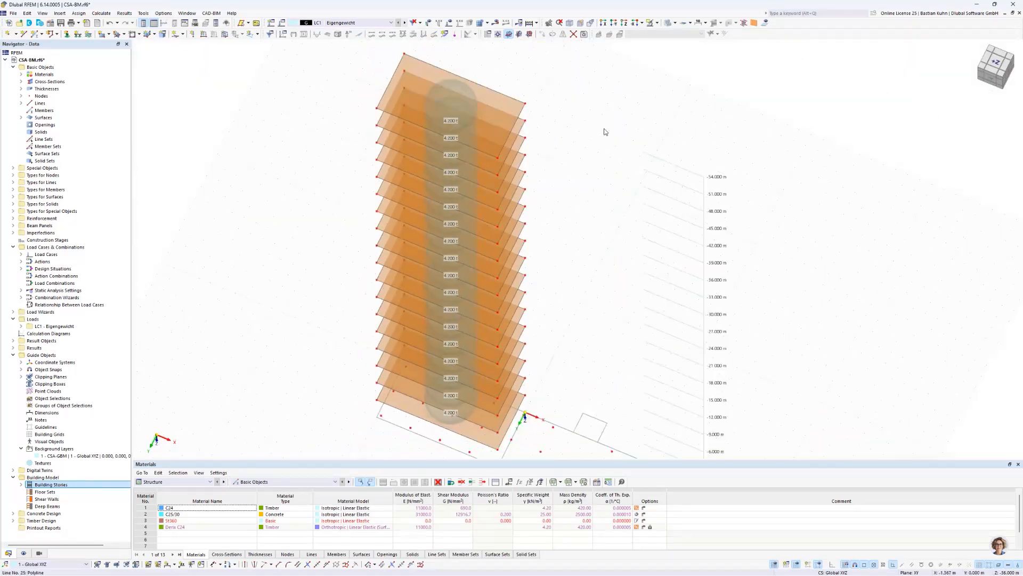
{"action": "left_click", "coordinate": [668, 24]}
{"action": "middle_click_drag", "start_coordinate": [603, 235], "coordinate": [538, 223]}
{"action": "scroll", "coordinate": [538, 222], "scroll_direction": "down", "scroll_amount": 4}
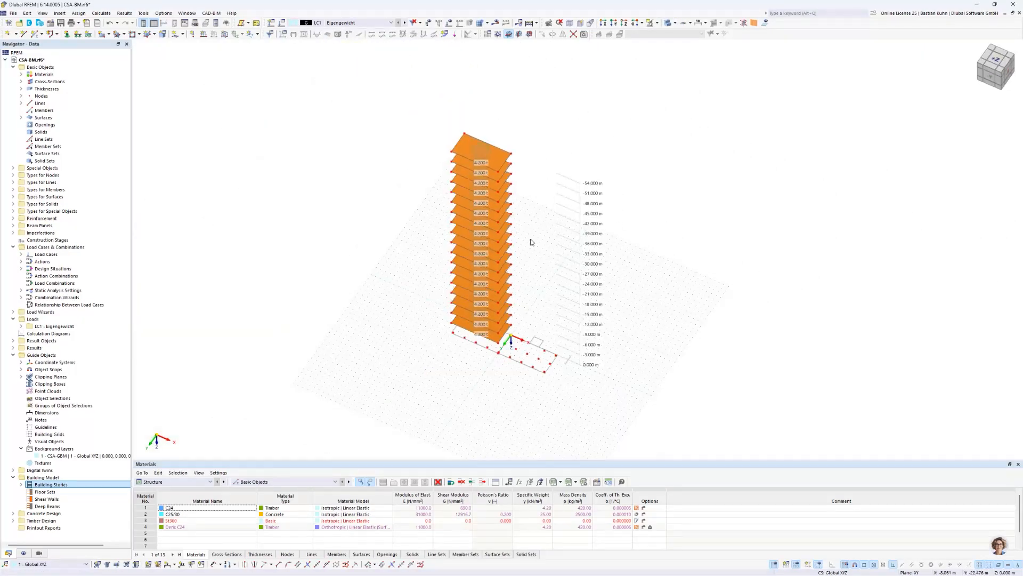
{"action": "scroll", "coordinate": [478, 164], "scroll_direction": "up", "scroll_amount": 3}
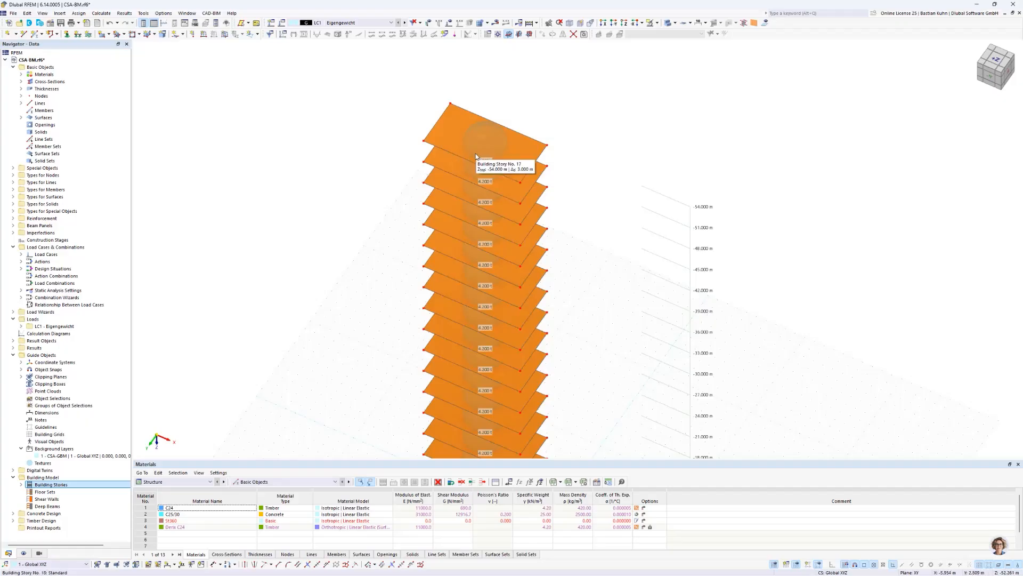
- Show the model from above in wireframe and set up a new wall with the uniform 200 mm C25/30 thickness
{"action": "left_click", "coordinate": [625, 23]}
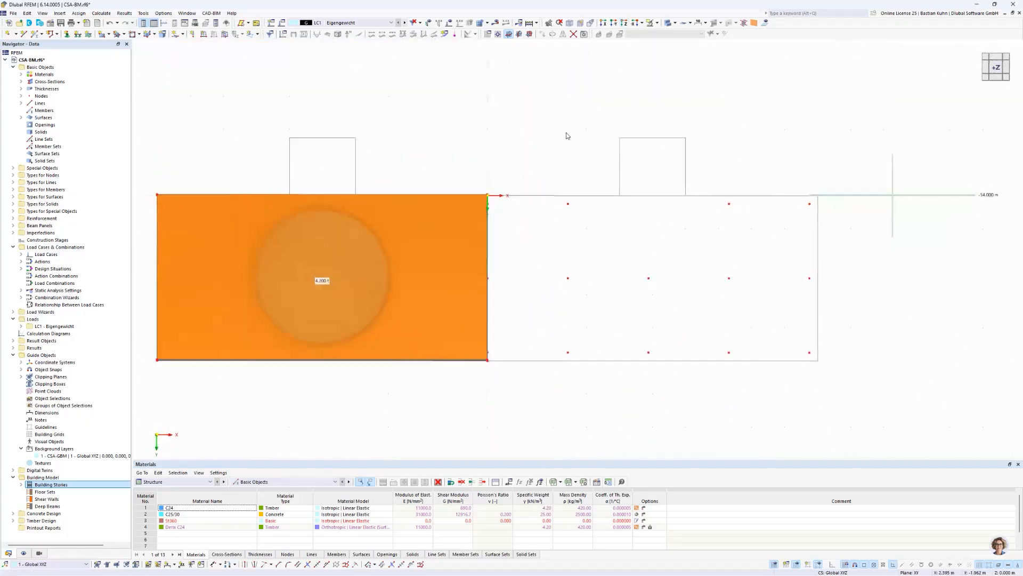
{"action": "left_click", "coordinate": [668, 23]}
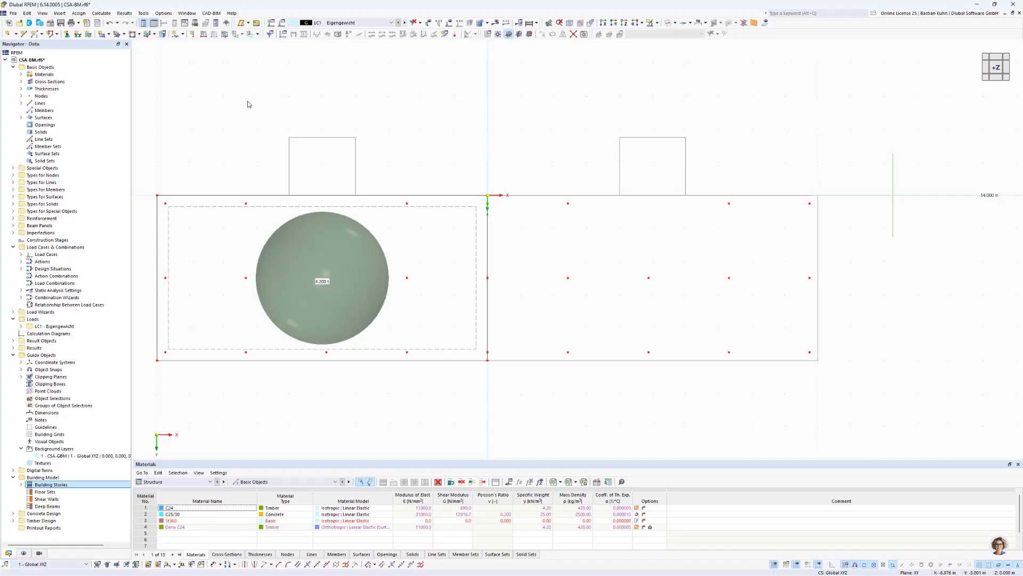
{"action": "left_click", "coordinate": [181, 34]}
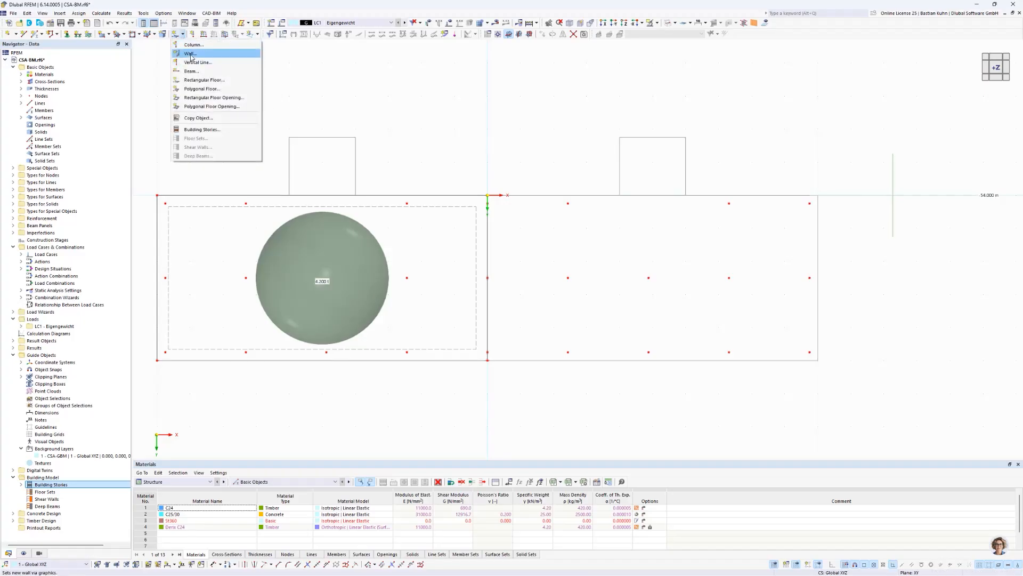
{"action": "left_click", "coordinate": [190, 55]}
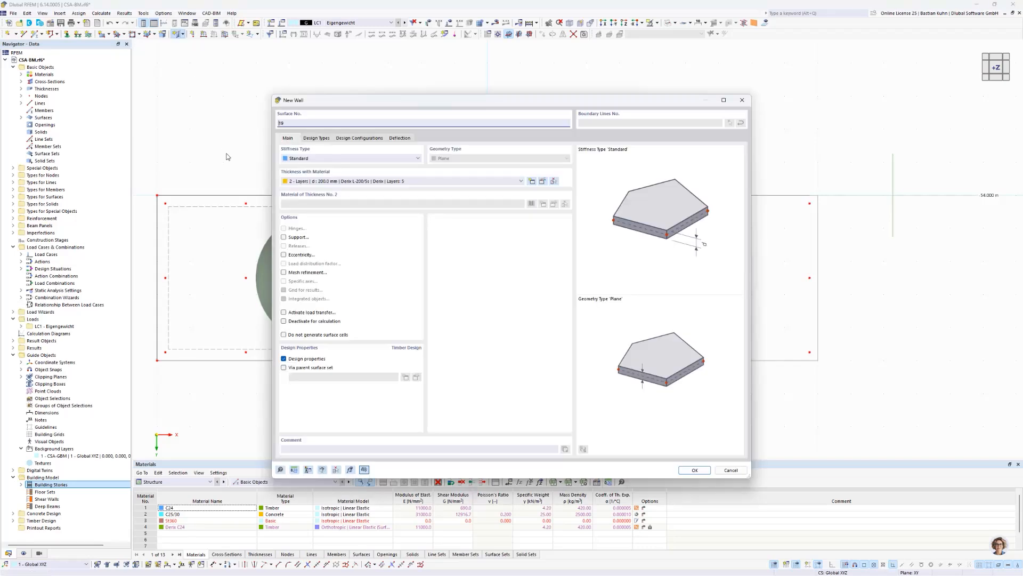
{"action": "left_click", "coordinate": [516, 183]}
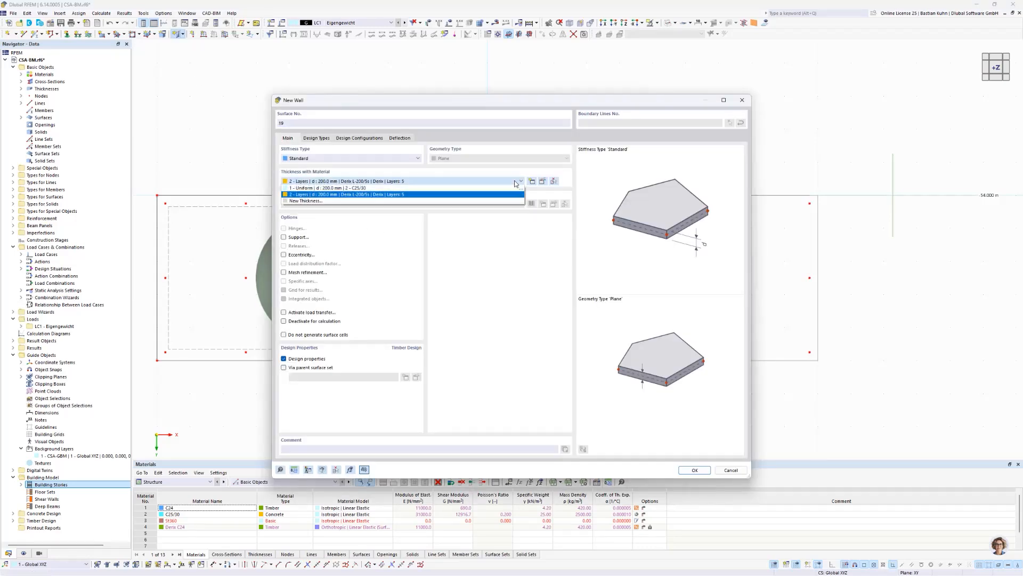
{"action": "left_click", "coordinate": [491, 190]}
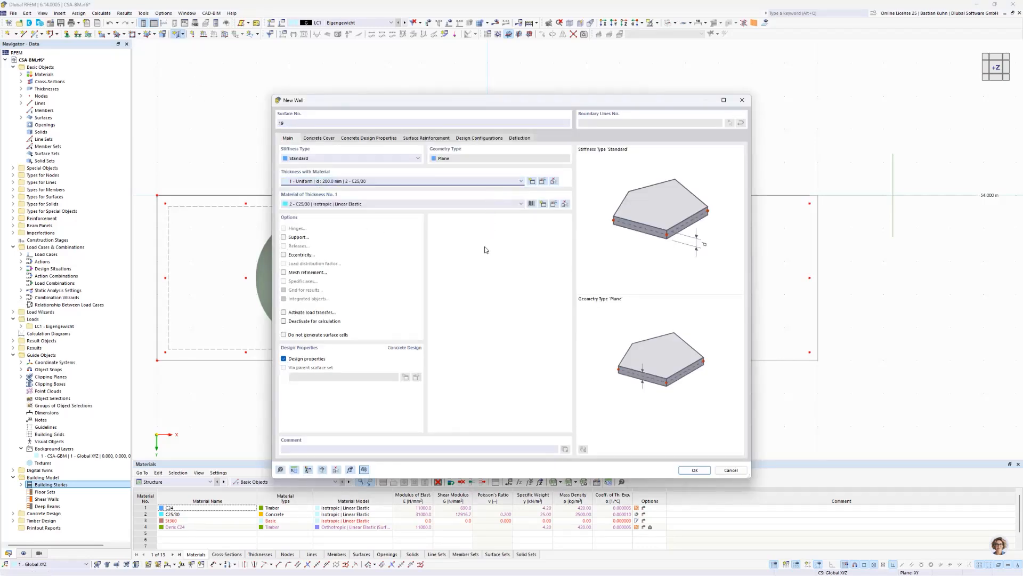
- Check the new wall's concrete cover and reinforcement directions, and create a new surface reinforcement for it
{"action": "left_click", "coordinate": [321, 139]}
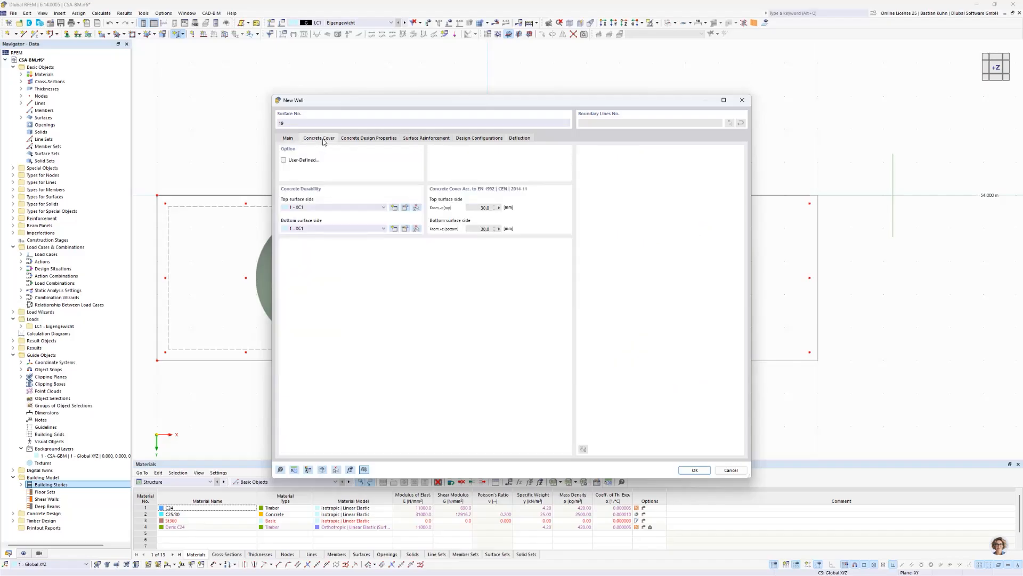
{"action": "left_click", "coordinate": [365, 139]}
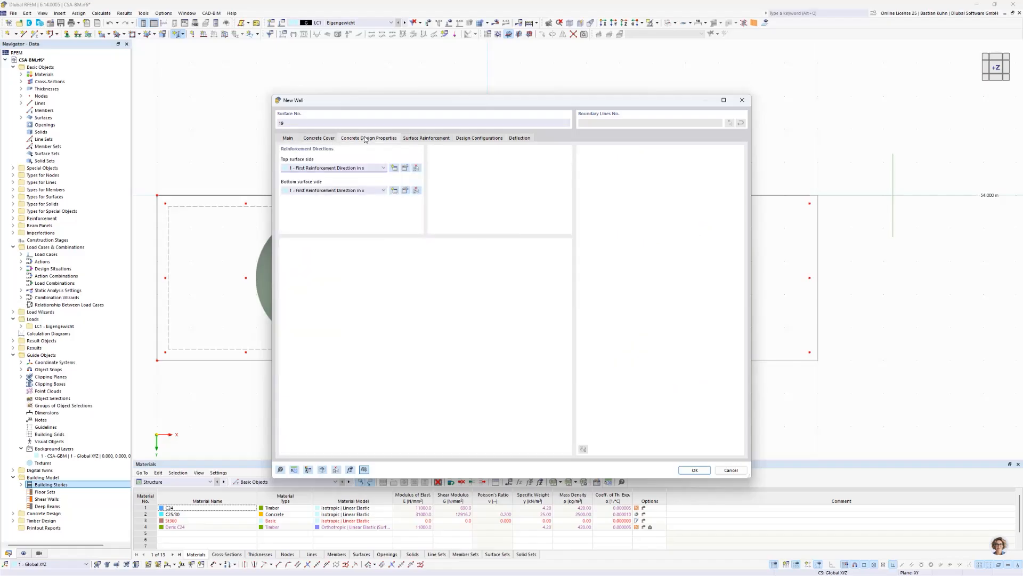
{"action": "left_click", "coordinate": [427, 140]}
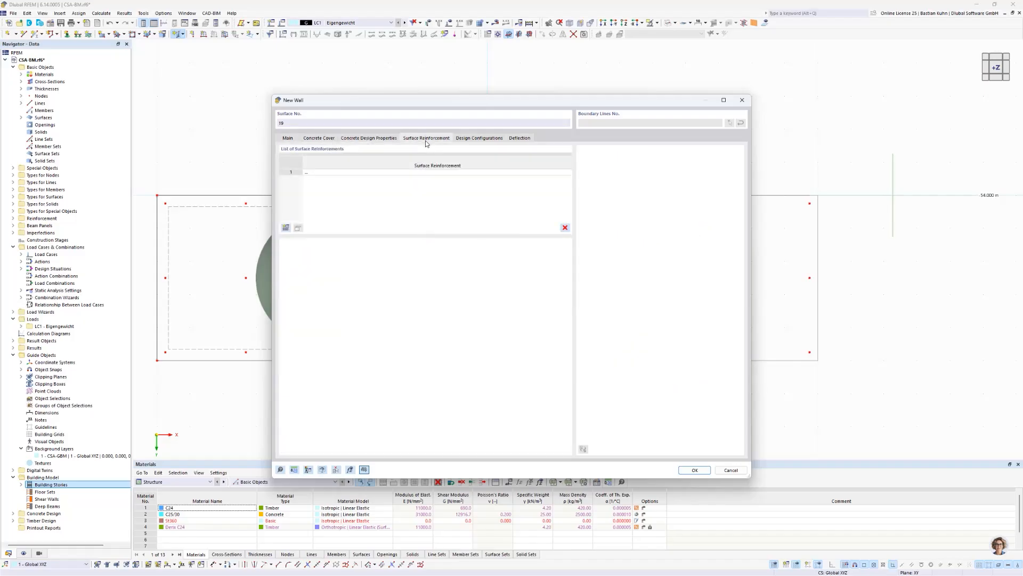
{"action": "left_click", "coordinate": [286, 229]}
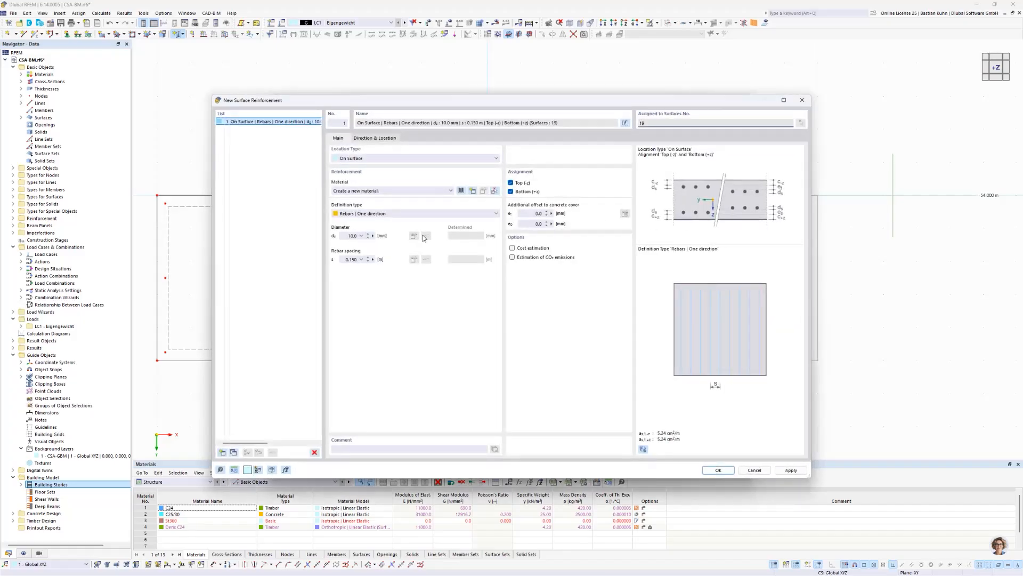
- Search the material library for 500, assign the European Union reinforcing steel B500S(B) to the surface reinforcement and accept it
{"action": "left_click", "coordinate": [458, 192]}
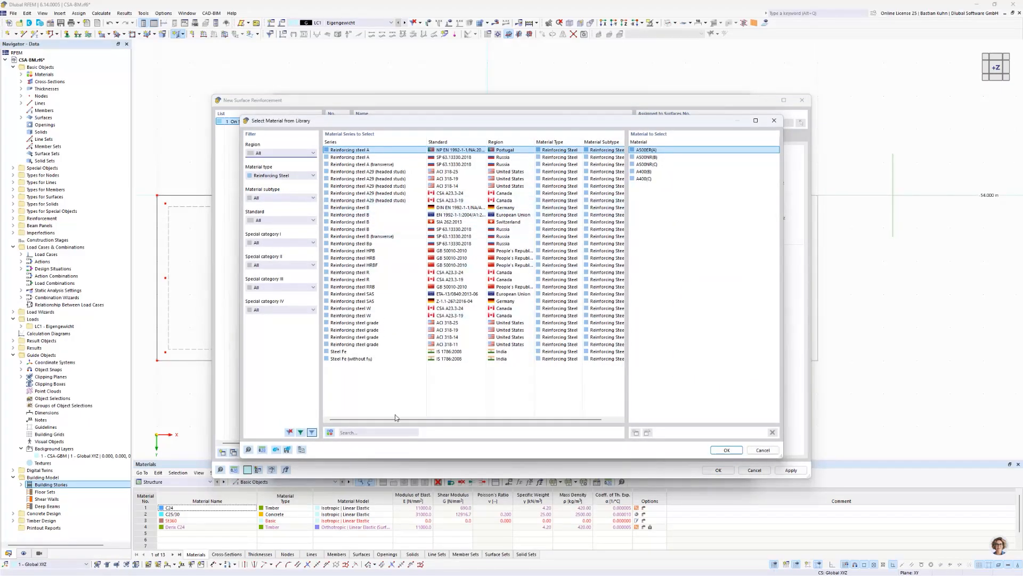
{"action": "left_click", "coordinate": [384, 432]}
{"action": "type", "text": "500"}
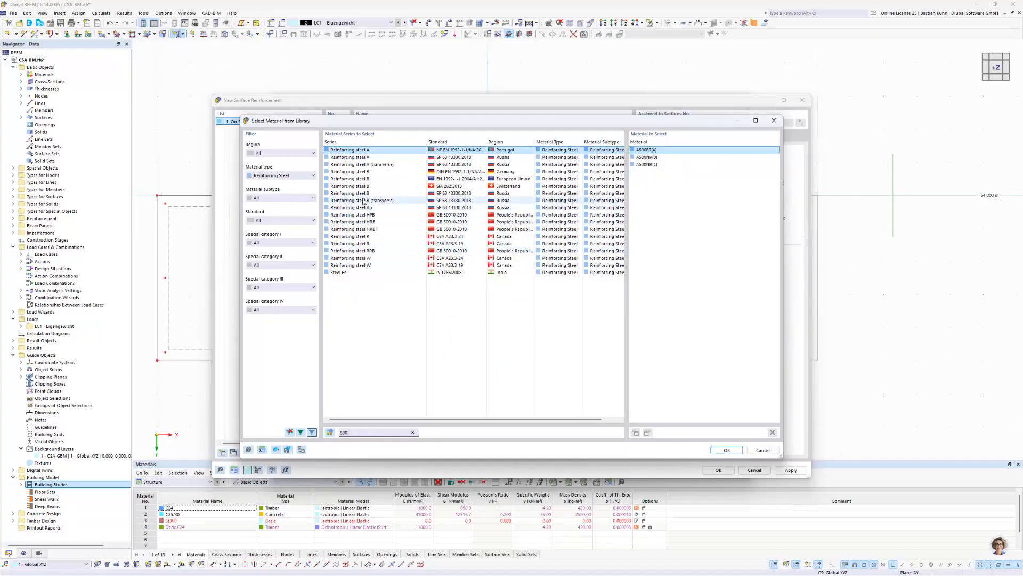
{"action": "left_click", "coordinate": [494, 178]}
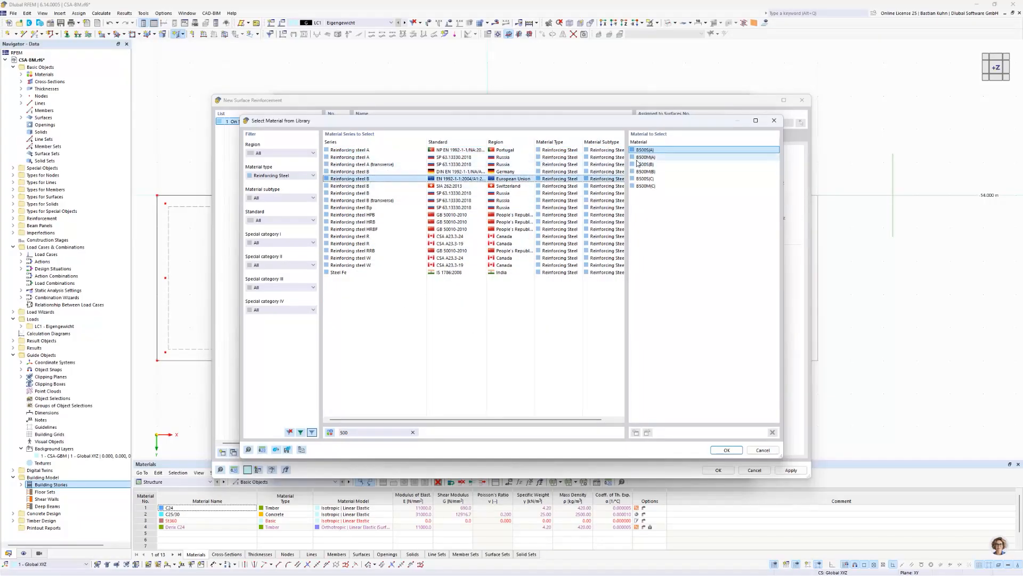
{"action": "left_click", "coordinate": [687, 164]}
{"action": "left_click", "coordinate": [726, 449]}
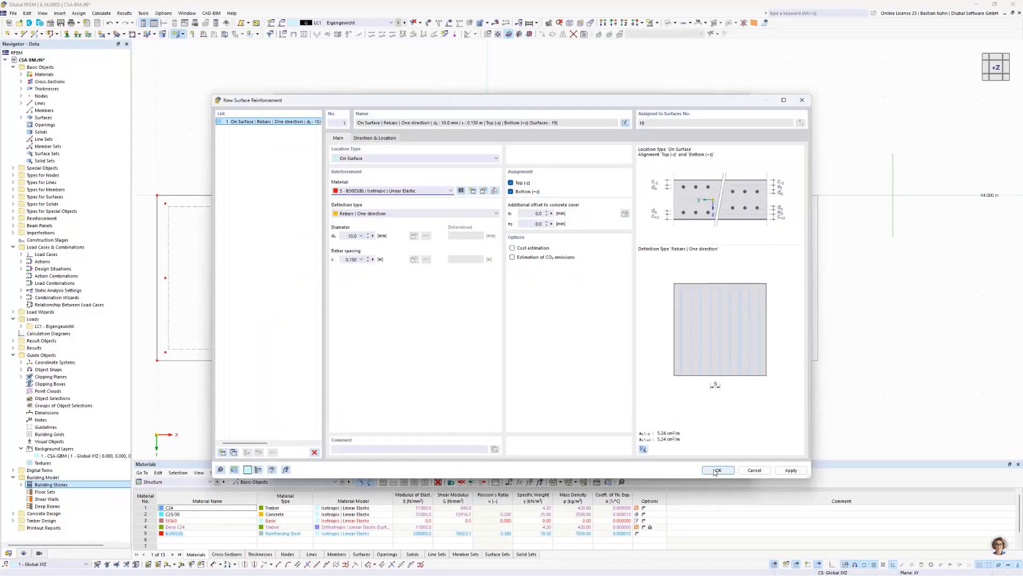
{"action": "left_click", "coordinate": [717, 470]}
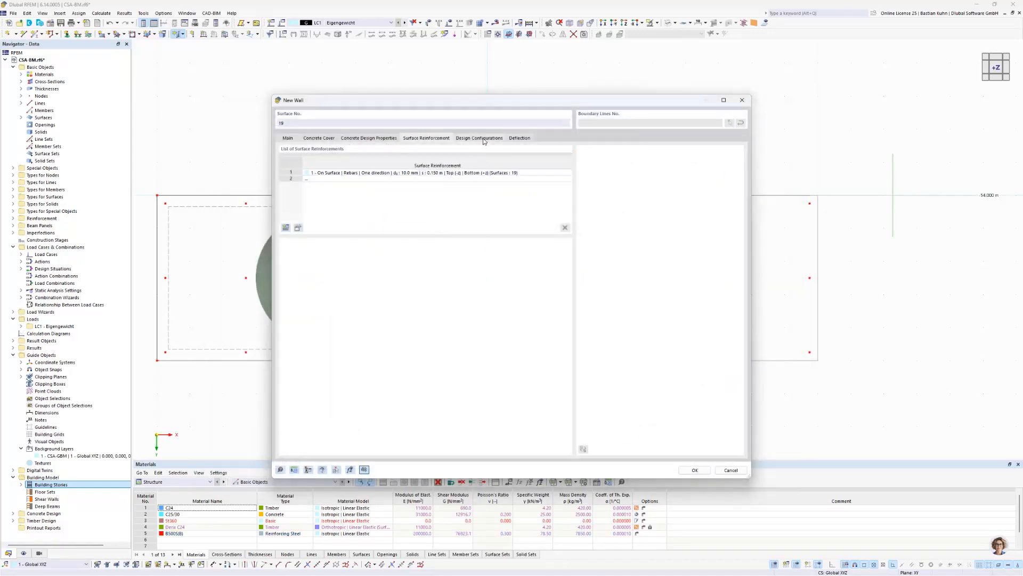
- Accept the wall settings and draw four walls on stories 0-17 around the left core, from X -6, Y -1.75 to X -4, Y 0 m
{"action": "left_click", "coordinate": [695, 470]}
{"action": "scroll", "coordinate": [352, 189], "scroll_direction": "up", "scroll_amount": 4}
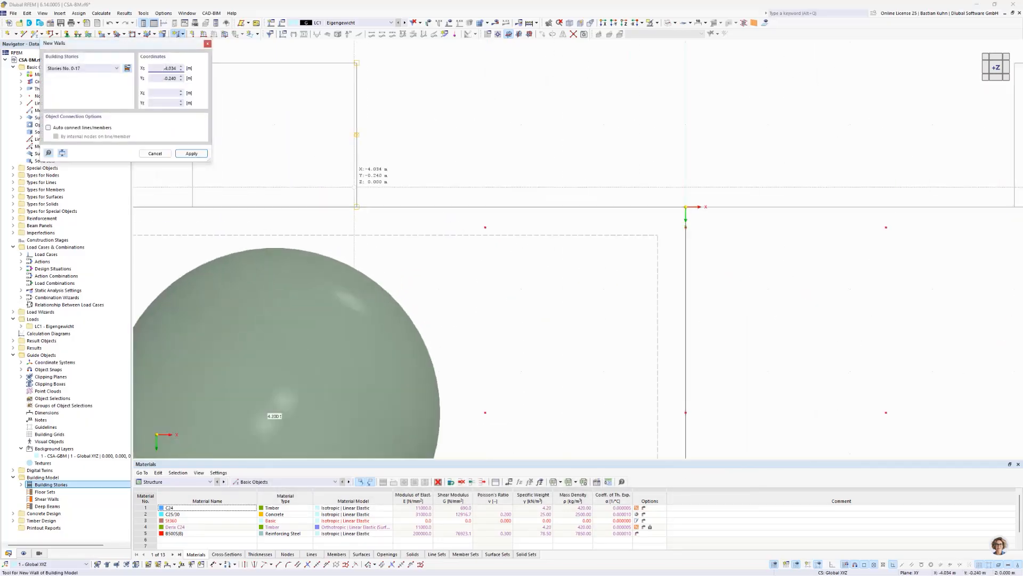
{"action": "middle_click_drag", "start_coordinate": [354, 202], "coordinate": [473, 211]}
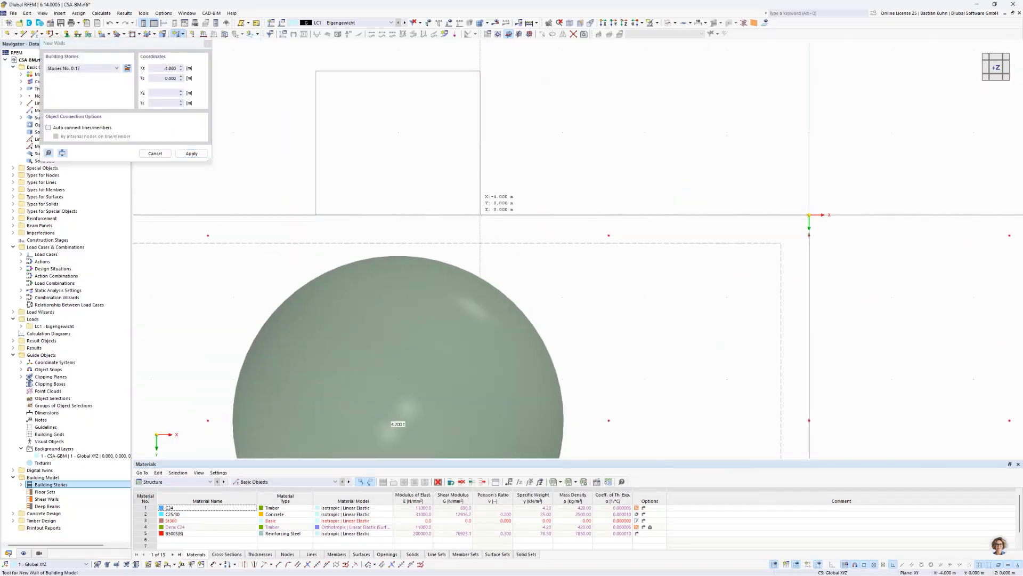
{"action": "left_click", "coordinate": [480, 215]}
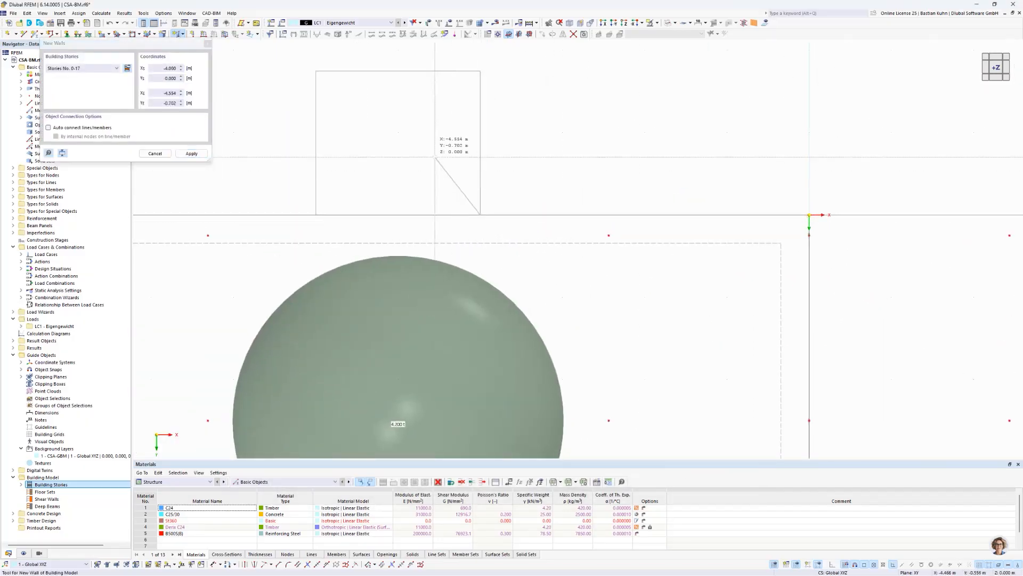
{"action": "left_click", "coordinate": [480, 71]}
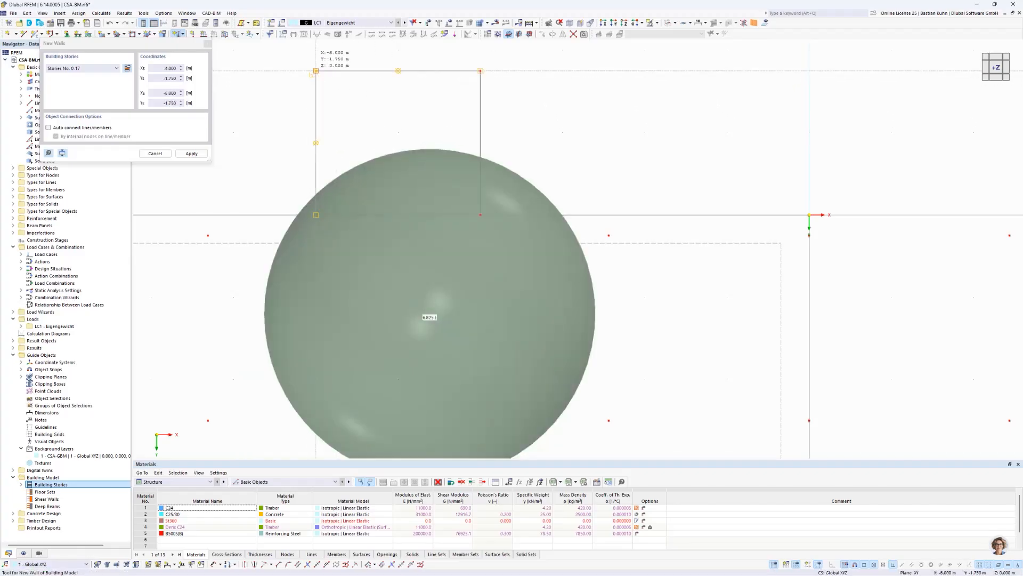
{"action": "left_click", "coordinate": [316, 71]}
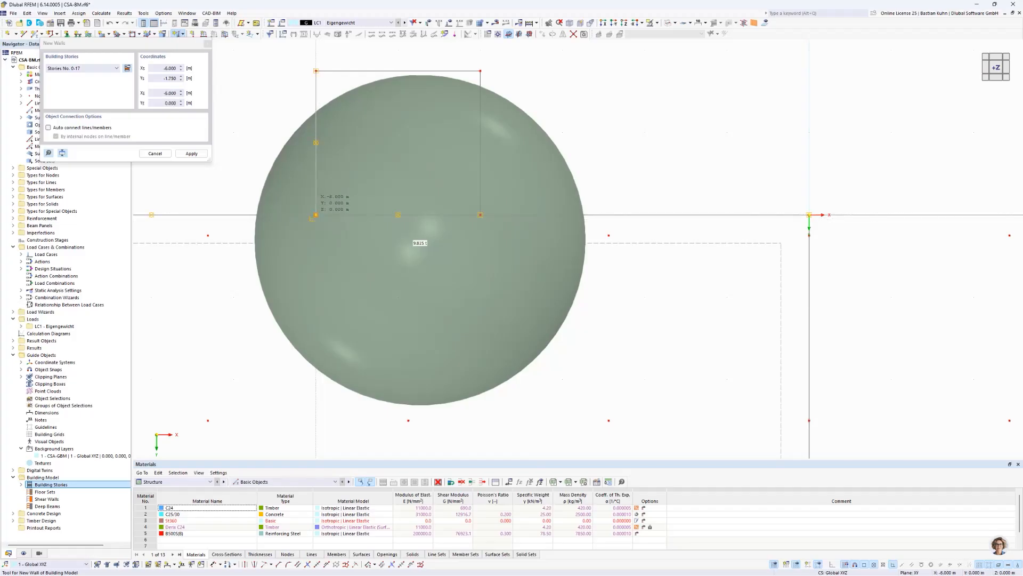
{"action": "left_click", "coordinate": [316, 215]}
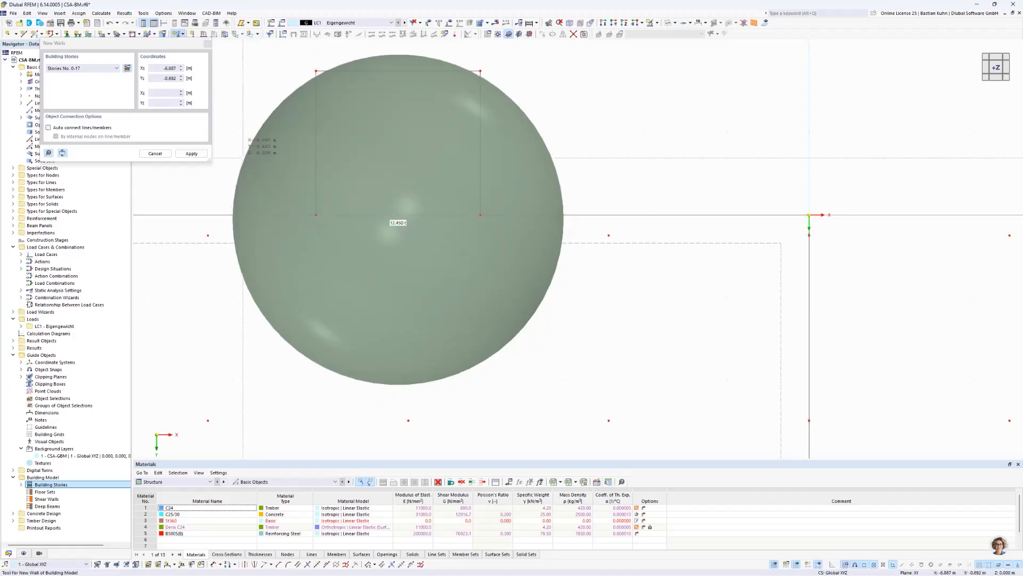
{"action": "left_click", "coordinate": [316, 215]}
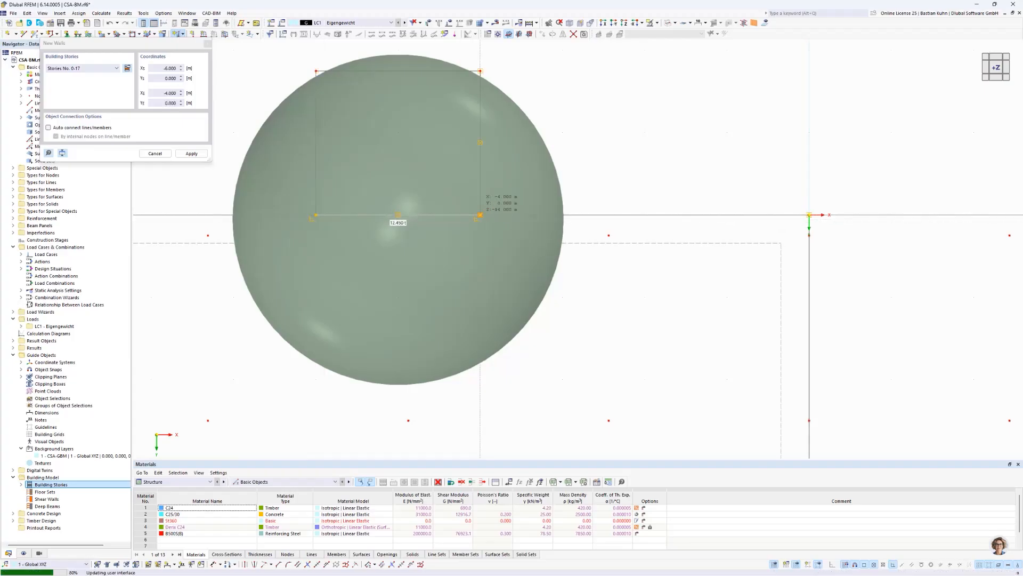
{"action": "left_click", "coordinate": [480, 215]}
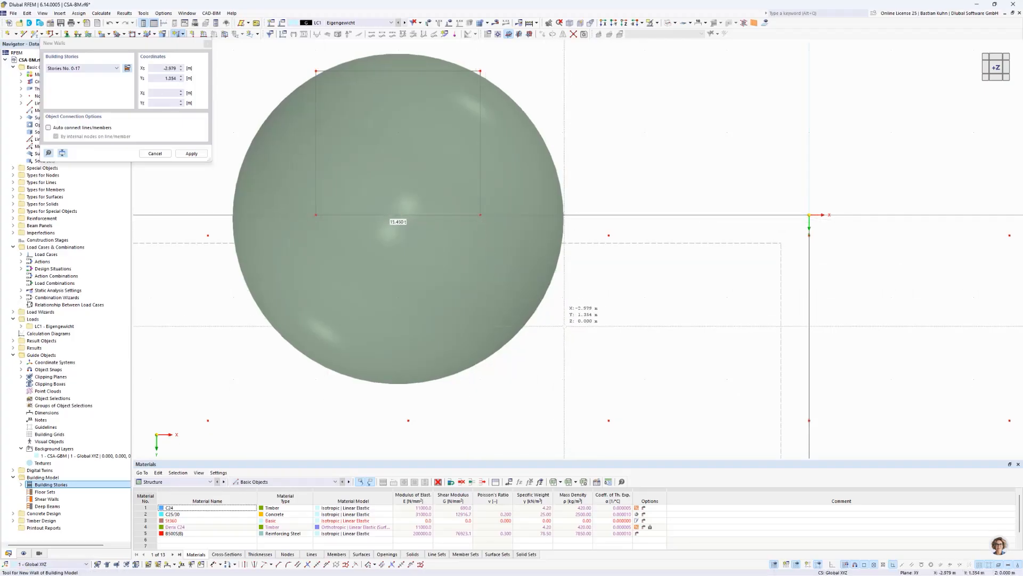
{"action": "key", "text": "Escape"}
- Reduce the graphic size of the building stories' mass sphere and the size and offset of their description in the plan view
{"action": "scroll", "coordinate": [560, 326], "scroll_direction": "down", "scroll_amount": 5}
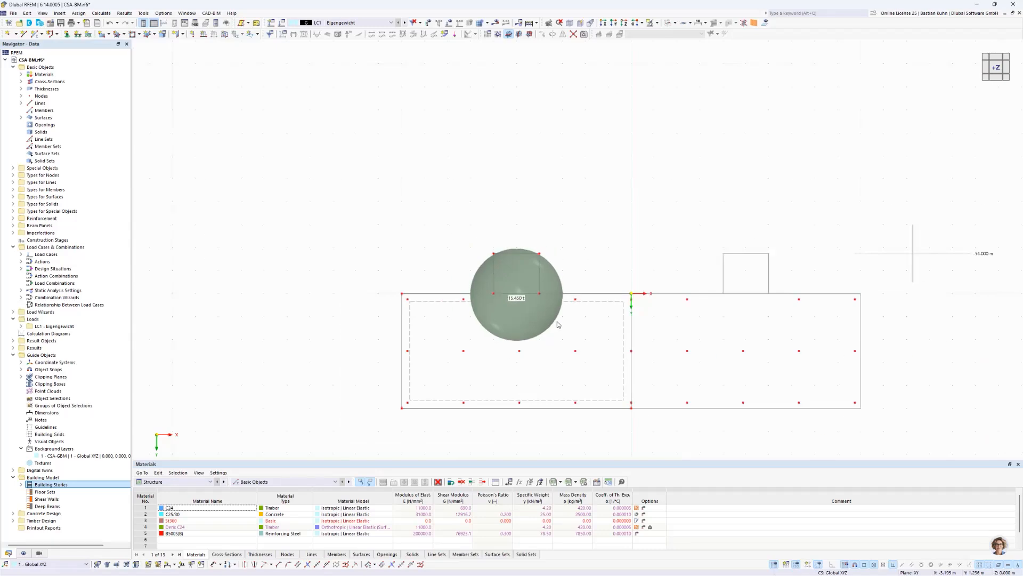
{"action": "scroll", "coordinate": [507, 310], "scroll_direction": "down", "scroll_amount": 2}
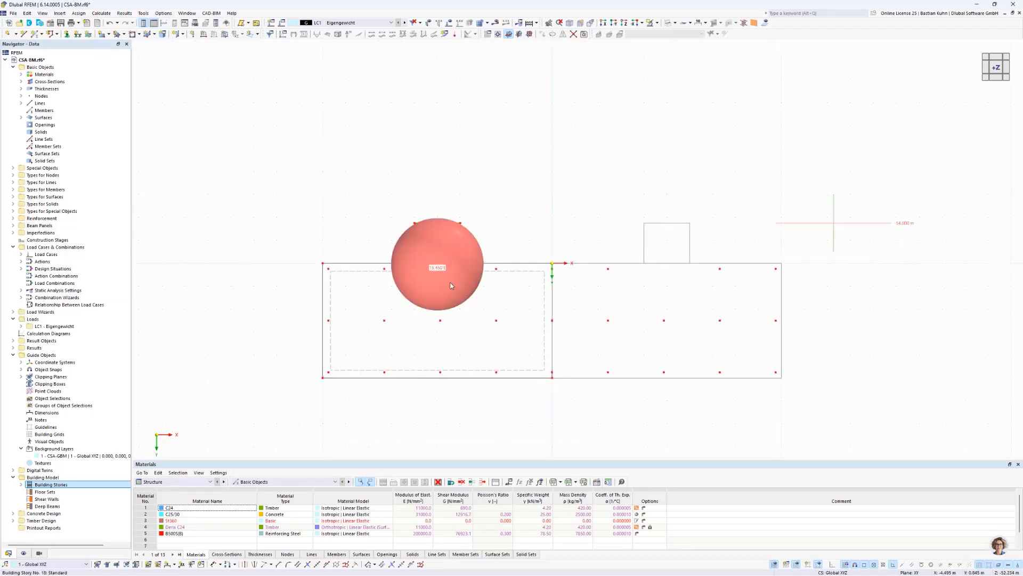
{"action": "scroll", "coordinate": [451, 285], "scroll_direction": "up", "scroll_amount": 2}
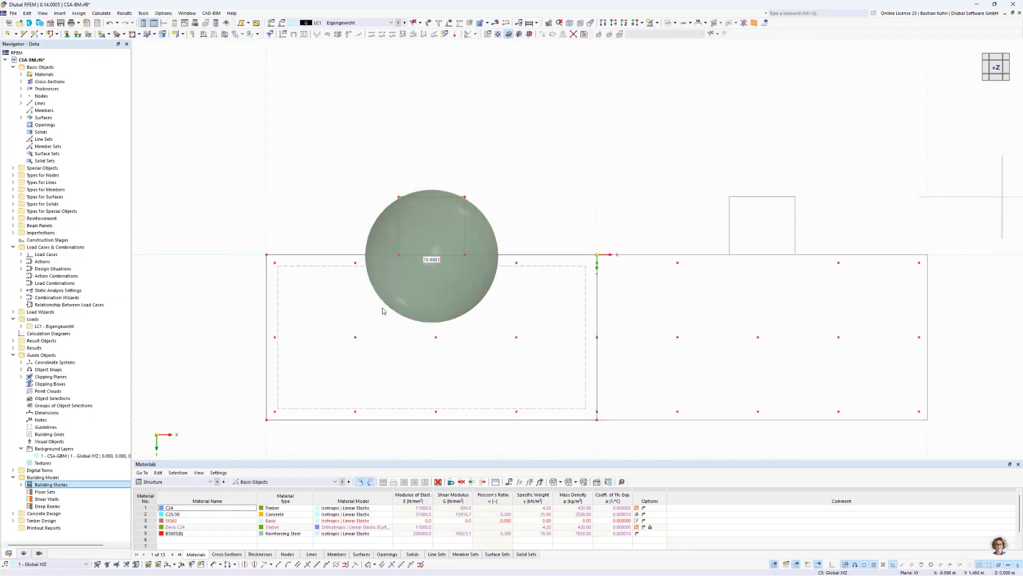
{"action": "right_click", "coordinate": [399, 293]}
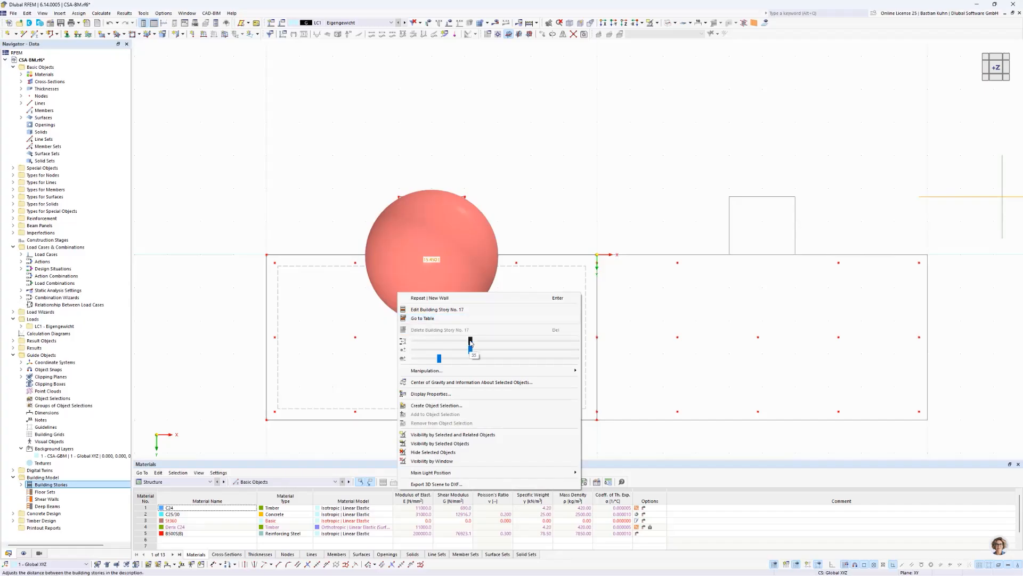
{"action": "left_click_drag", "start_coordinate": [470, 341], "coordinate": [415, 341]}
{"action": "left_click", "coordinate": [419, 358]}
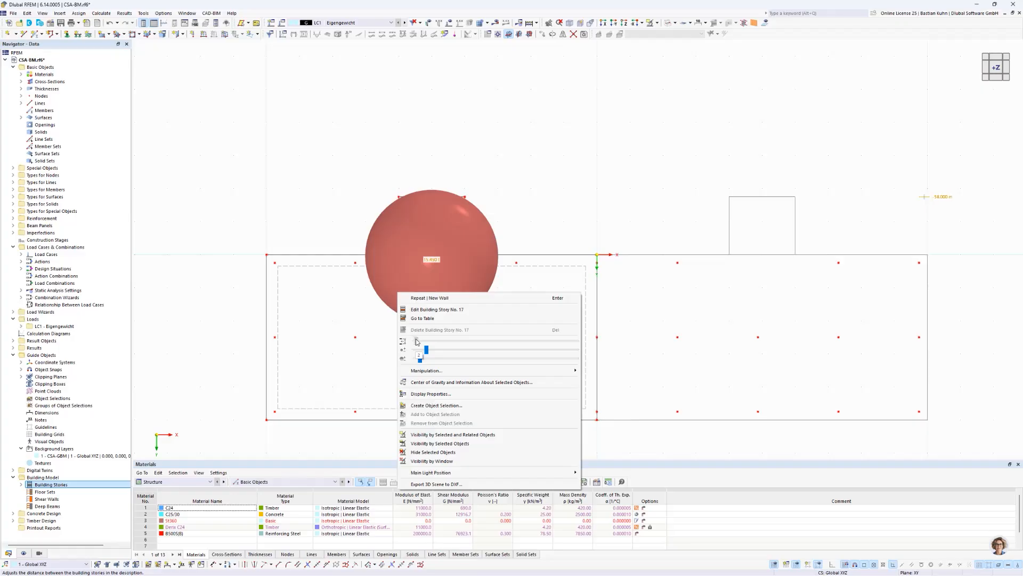
{"action": "left_click", "coordinate": [420, 350]}
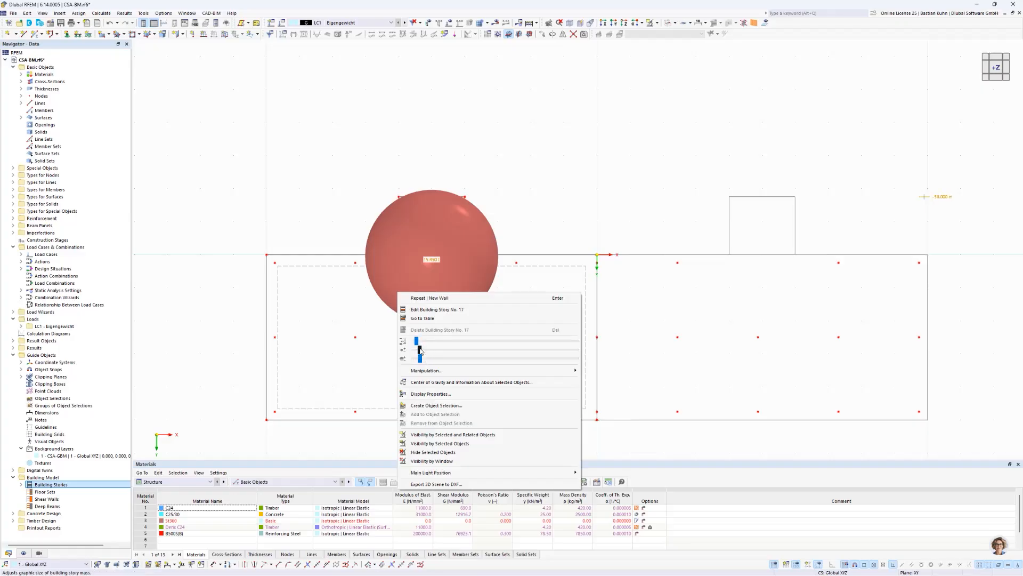
{"action": "left_click", "coordinate": [352, 334]}
{"action": "scroll", "coordinate": [412, 266], "scroll_direction": "up", "scroll_amount": 2}
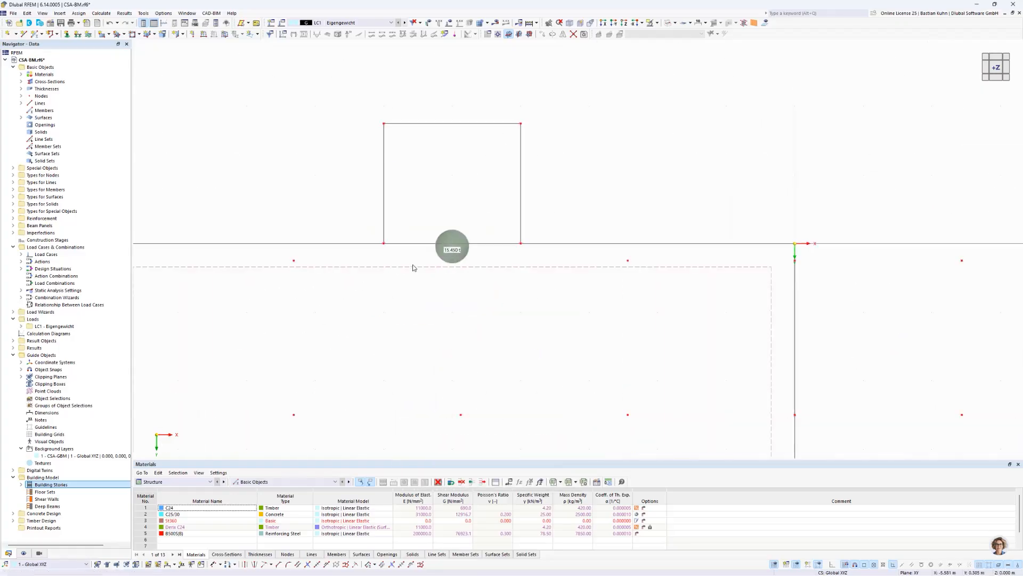
- Draw a 200 mm C25/30 rectangular floor in the left core on stories 0-17, from X -4, Y 0 to X -6, Y -1.75 m
{"action": "scroll", "coordinate": [421, 265], "scroll_direction": "down", "scroll_amount": 1}
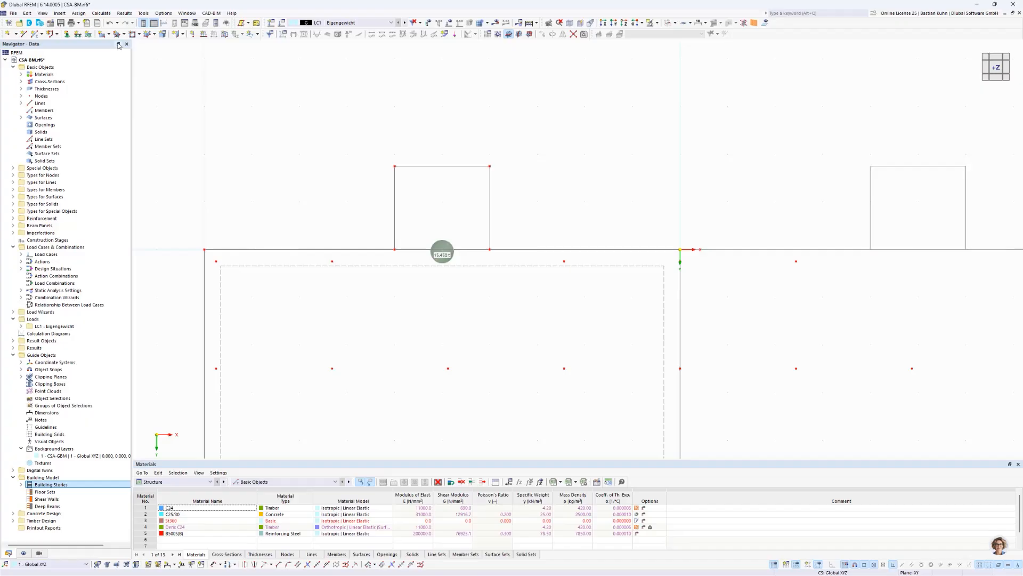
{"action": "left_click", "coordinate": [182, 34]}
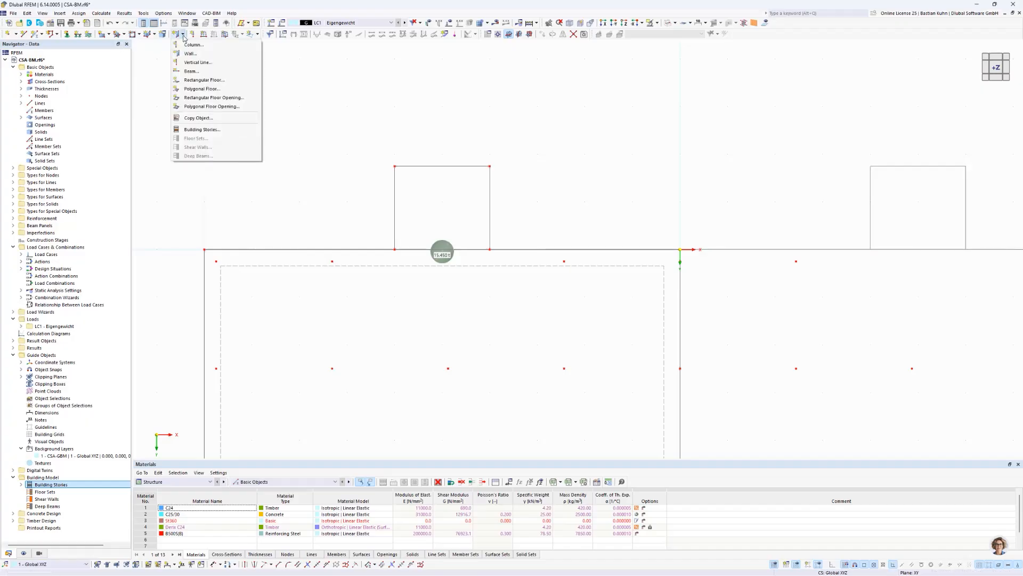
{"action": "left_click", "coordinate": [207, 80]}
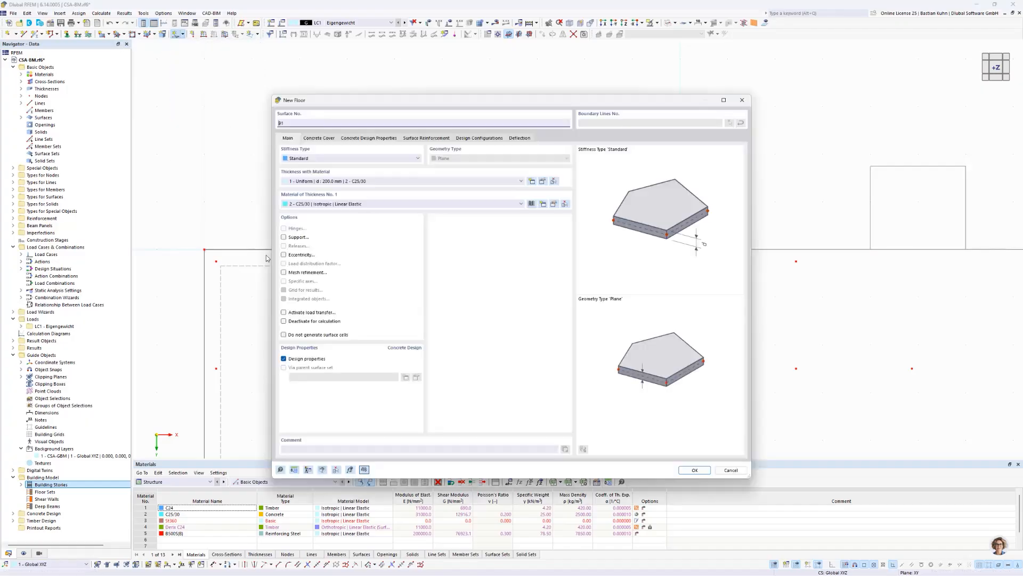
{"action": "left_click", "coordinate": [694, 469]}
{"action": "left_click", "coordinate": [490, 249]}
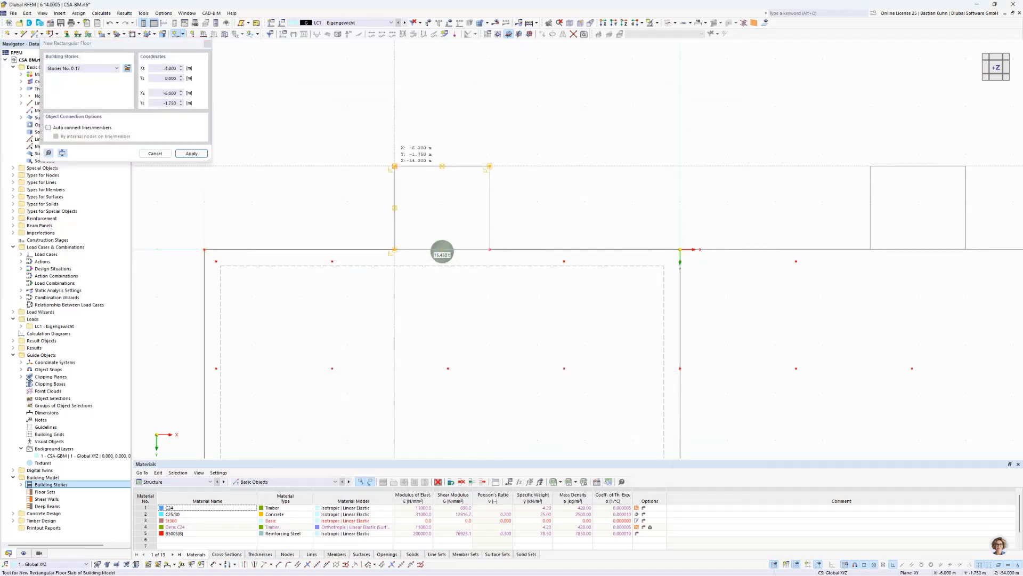
{"action": "left_click", "coordinate": [394, 166]}
{"action": "key", "text": "Escape"}
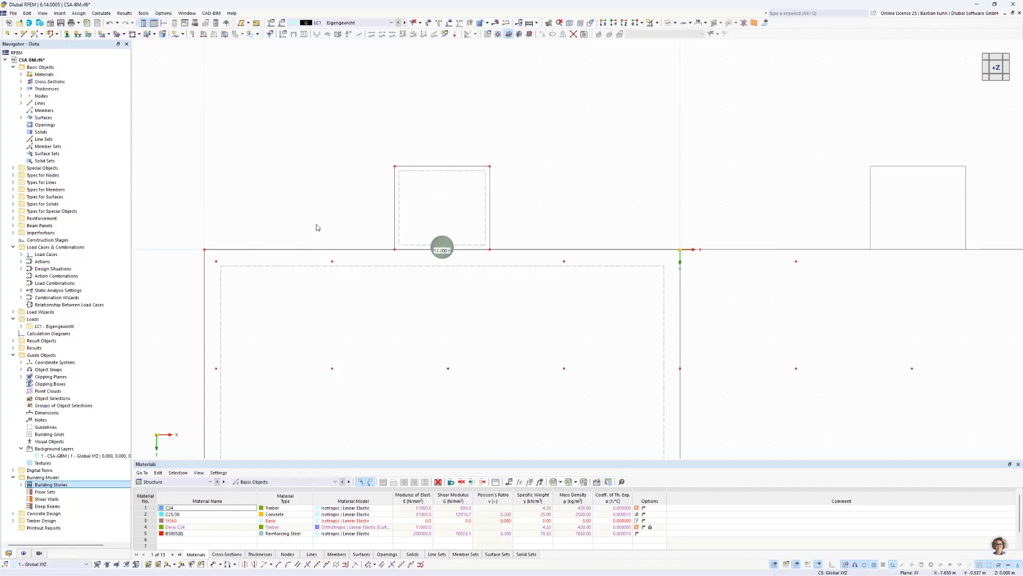
- Start a new 300/300 timber column, enable its hinges and create a new member hinge for its end j
{"action": "scroll", "coordinate": [316, 227], "scroll_direction": "down", "scroll_amount": 3}
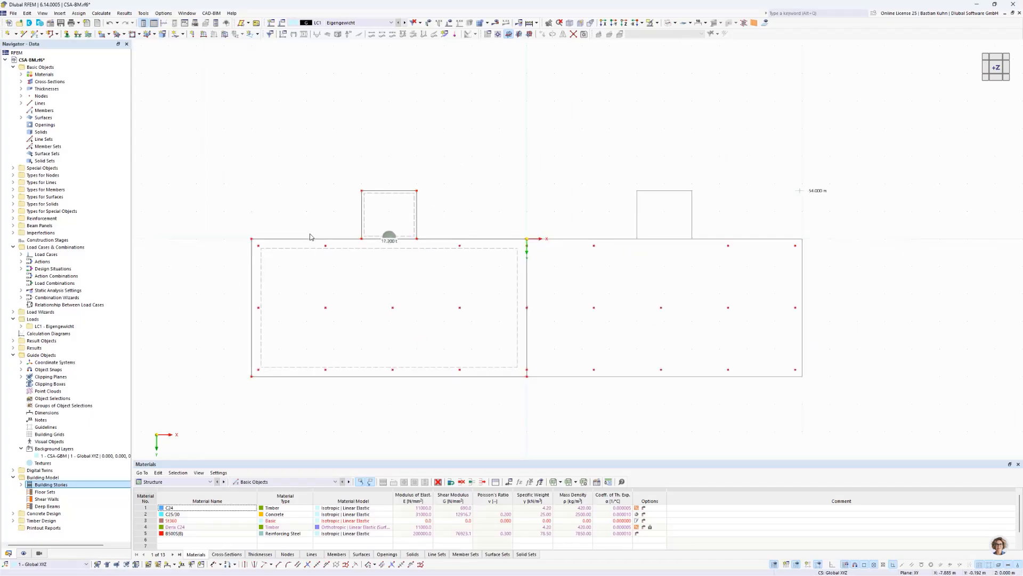
{"action": "left_click", "coordinate": [181, 34]}
{"action": "left_click", "coordinate": [187, 46]}
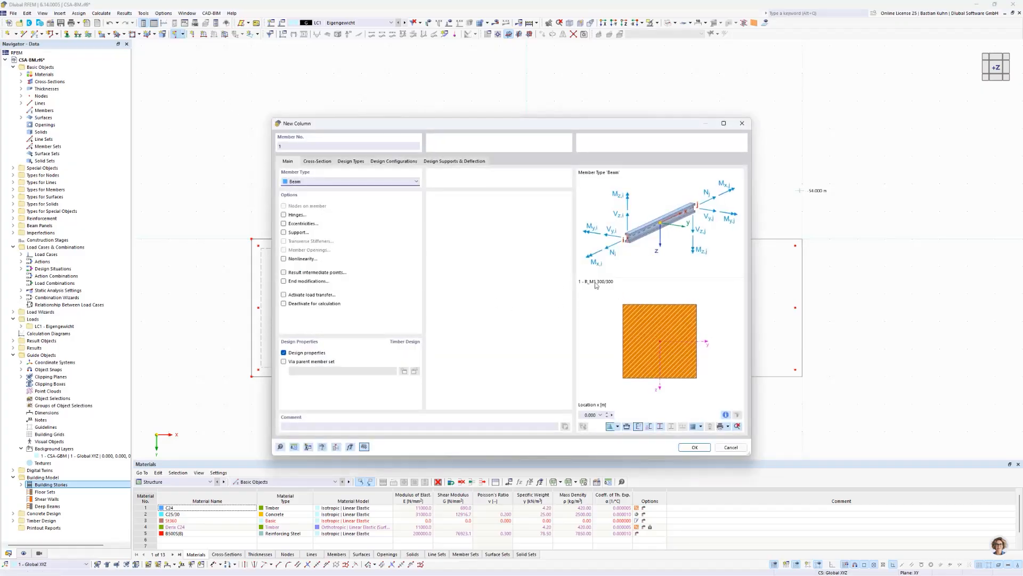
{"action": "left_click", "coordinate": [284, 214]}
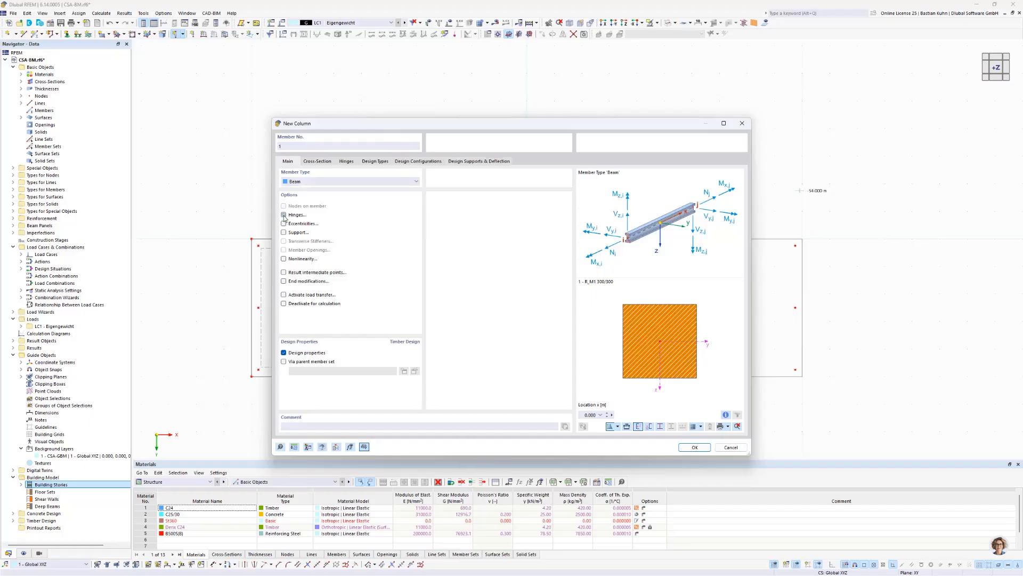
{"action": "left_click", "coordinate": [345, 162]}
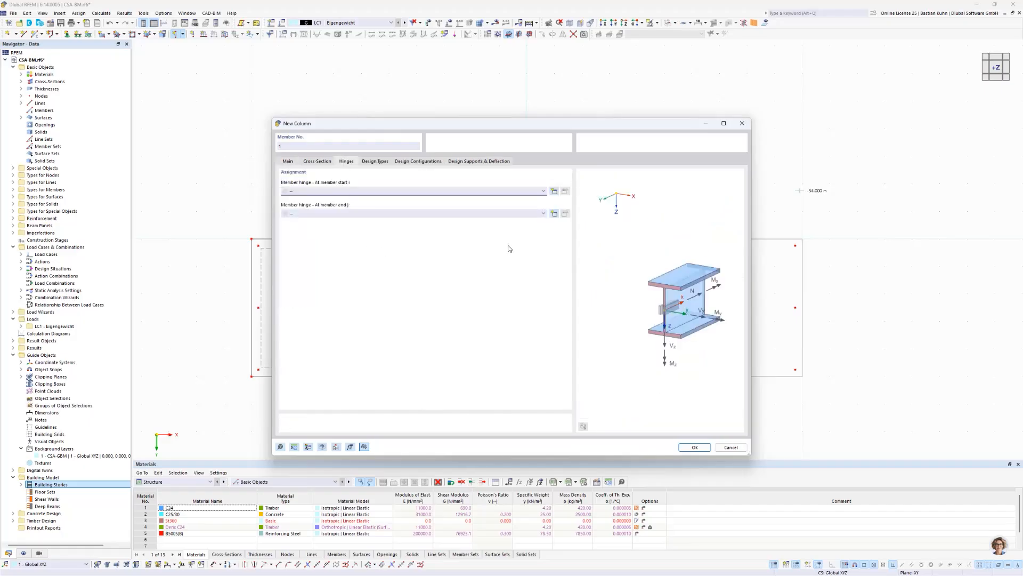
{"action": "left_click", "coordinate": [554, 215]}
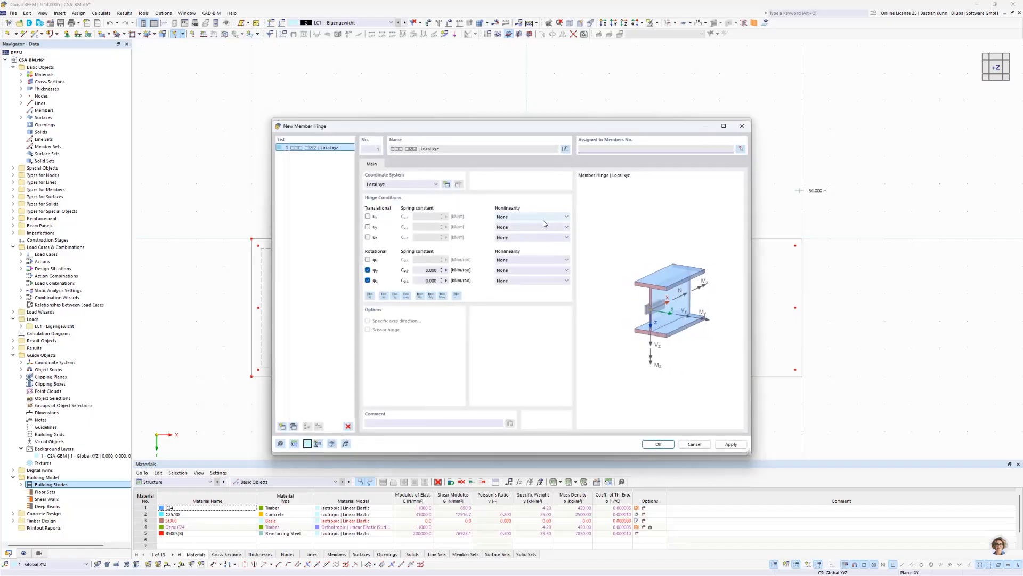
- Set both released rotational spring constants of the new member hinge to 0.1 kNm/rad and accept the hinge
{"action": "left_click", "coordinate": [422, 271]}
{"action": "type", "text": "0"}
{"action": "type", "text": ".1"}
{"action": "key", "text": "Tab"}
{"action": "type", "text": "0.1"}
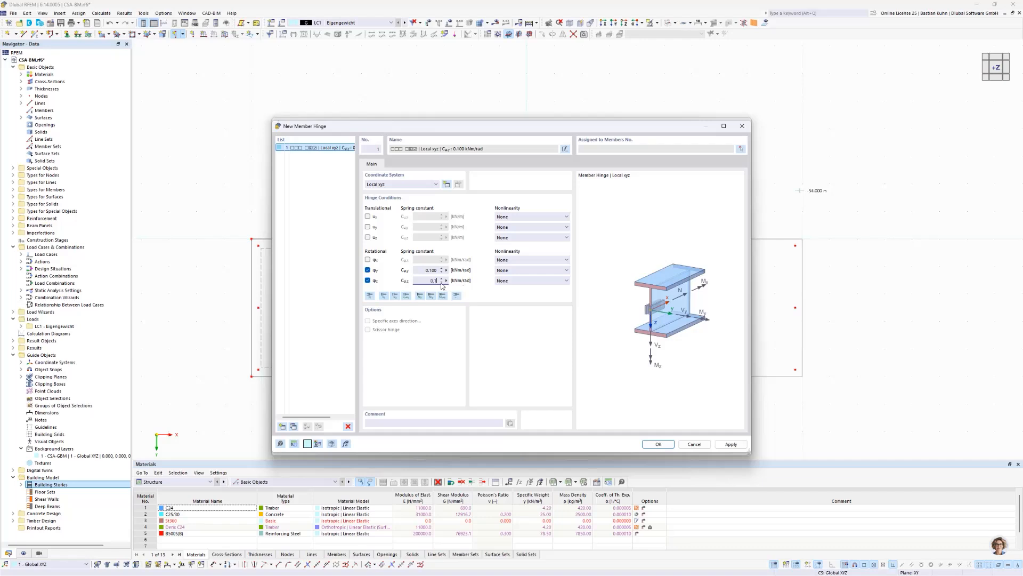
{"action": "left_click", "coordinate": [426, 270]}
{"action": "left_click", "coordinate": [656, 443]}
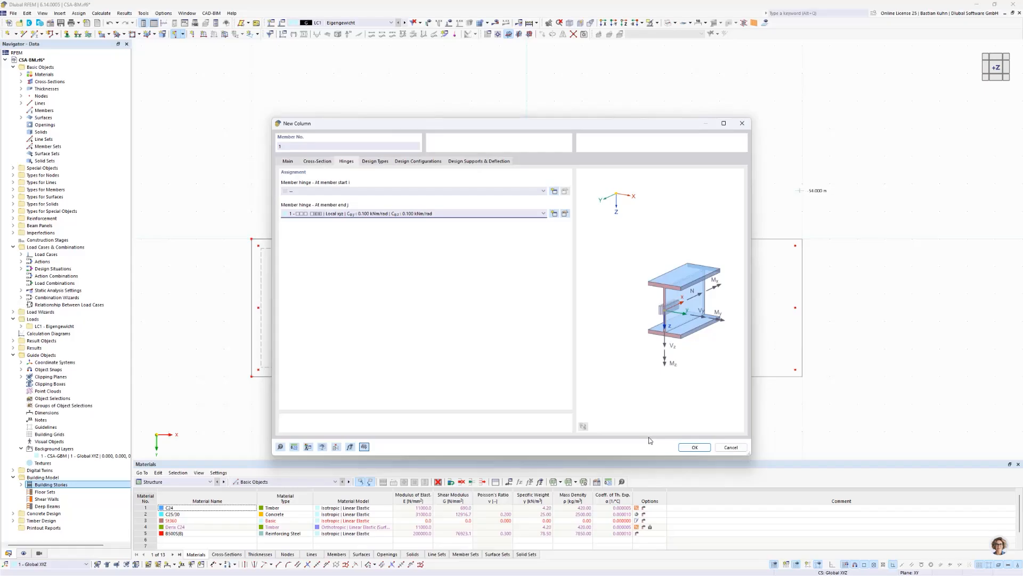
- Accept the column settings and place nine columns on stories 0-17 at the background layer's column points in the left half
{"action": "left_click", "coordinate": [694, 447]}
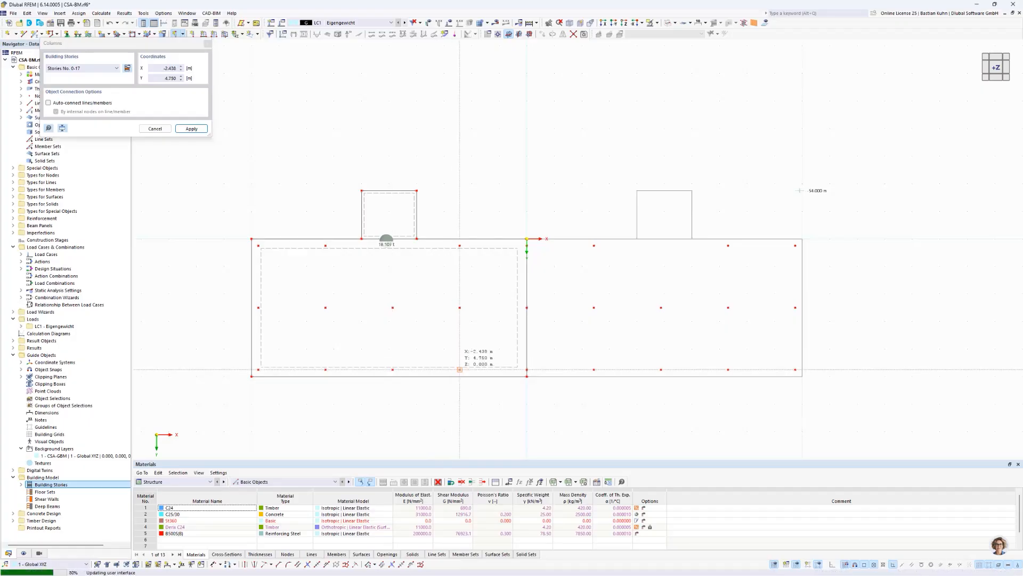
{"action": "key", "text": "Escape"}
- Show the model as rendered solids and examine the columns and floors across the stories in 3D
{"action": "scroll", "coordinate": [415, 325], "scroll_direction": "down", "scroll_amount": 3}
{"action": "scroll", "coordinate": [420, 337], "scroll_direction": "up", "scroll_amount": 1}
{"action": "middle_click_drag", "start_coordinate": [420, 337], "coordinate": [354, 333]}
{"action": "scroll", "coordinate": [353, 332], "scroll_direction": "up", "scroll_amount": 1}
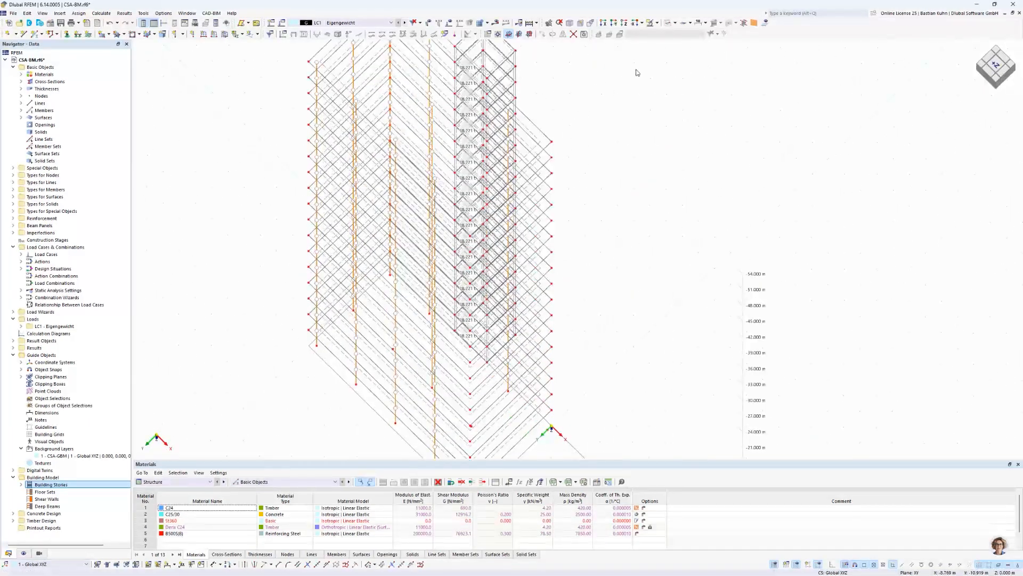
{"action": "left_click", "coordinate": [668, 23]}
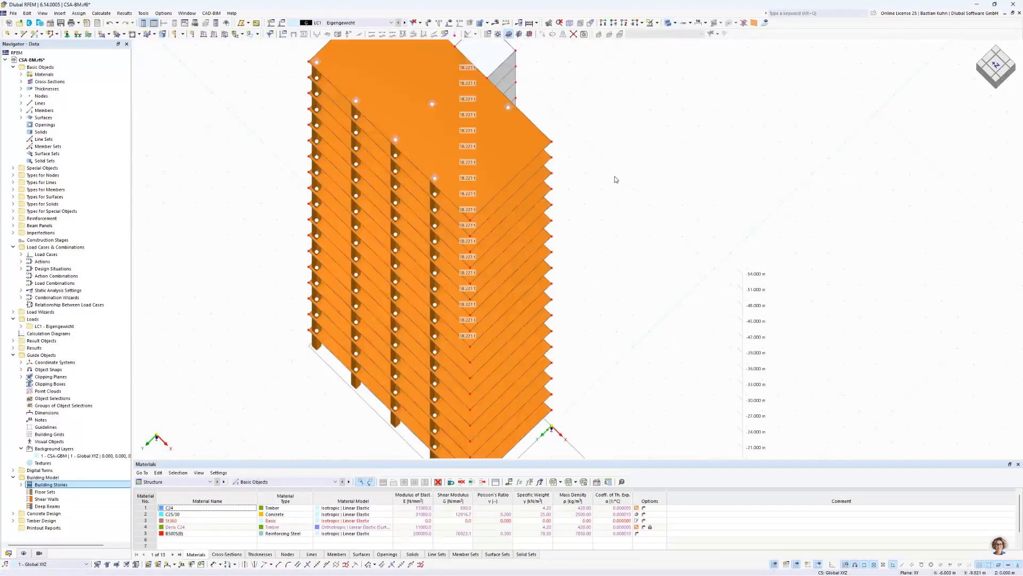
{"action": "scroll", "coordinate": [614, 178], "scroll_direction": "down", "scroll_amount": 3}
{"action": "middle_click_drag", "start_coordinate": [612, 178], "coordinate": [582, 194]}
{"action": "middle_click_drag", "start_coordinate": [582, 194], "coordinate": [616, 152], "text": "ctrl"}
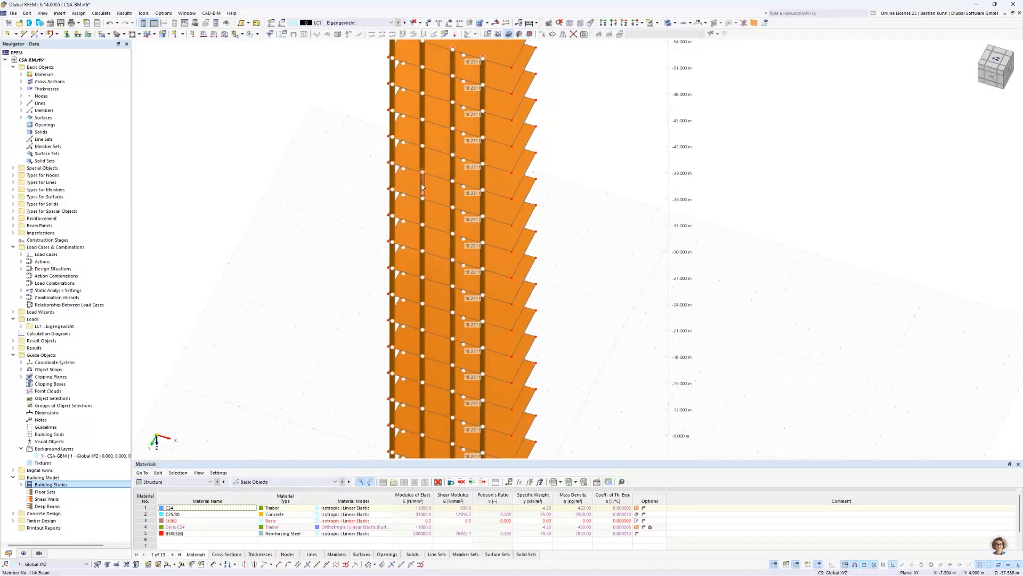
{"action": "mouse_move", "coordinate": [422, 187]}
{"action": "mouse_move", "coordinate": [431, 211]}
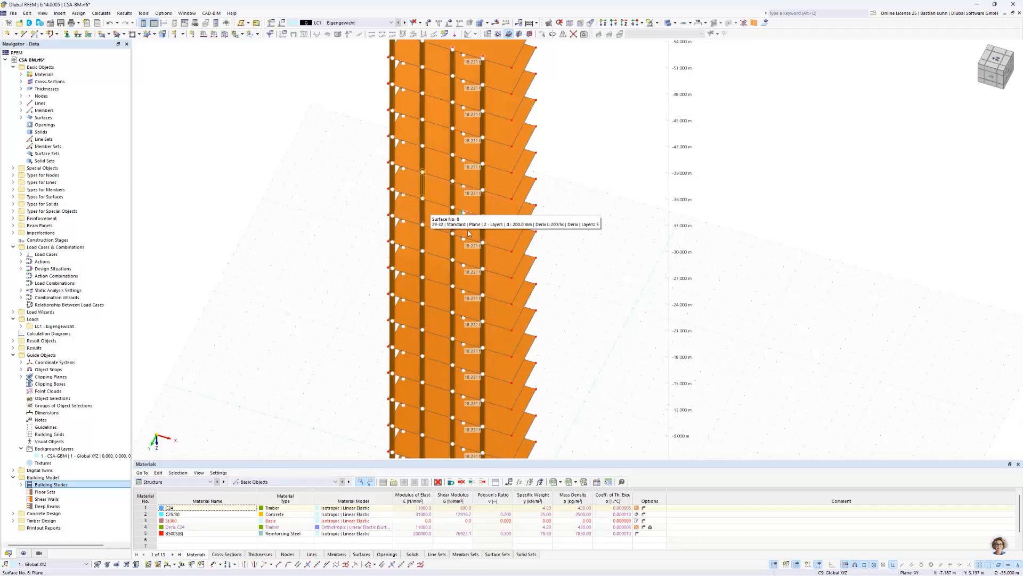
- Start a new building wall in the plan view and create a new thickness of type Layers for it
{"action": "left_click", "coordinate": [624, 24]}
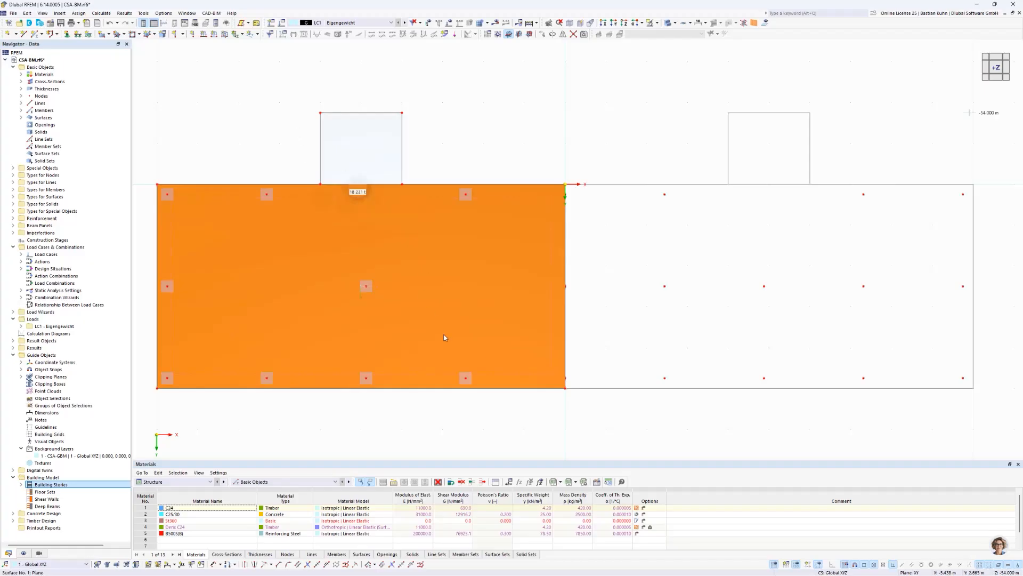
{"action": "left_click_drag", "start_coordinate": [507, 410], "coordinate": [158, 95]}
{"action": "left_click", "coordinate": [912, 397]}
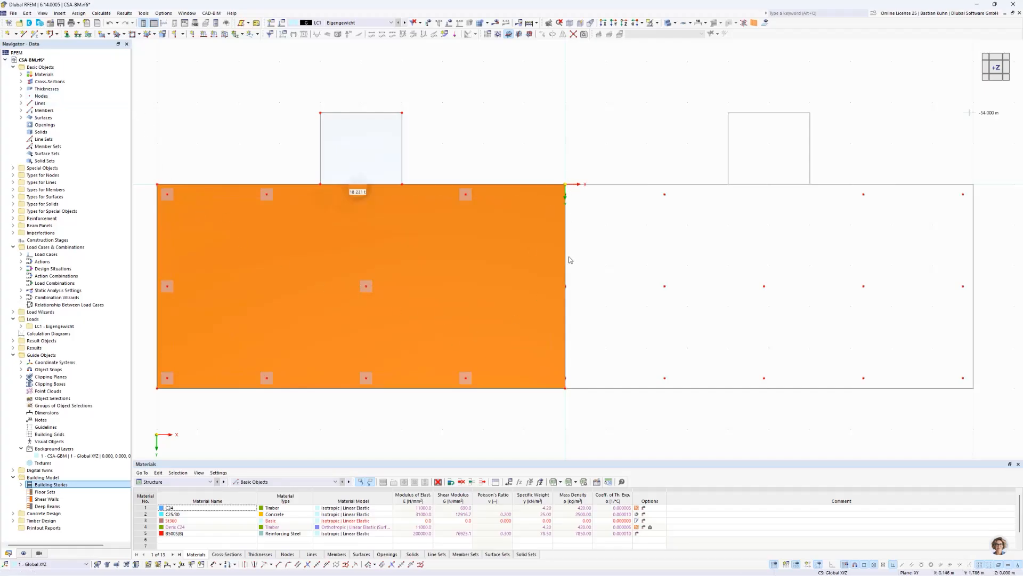
{"action": "left_click", "coordinate": [182, 34]}
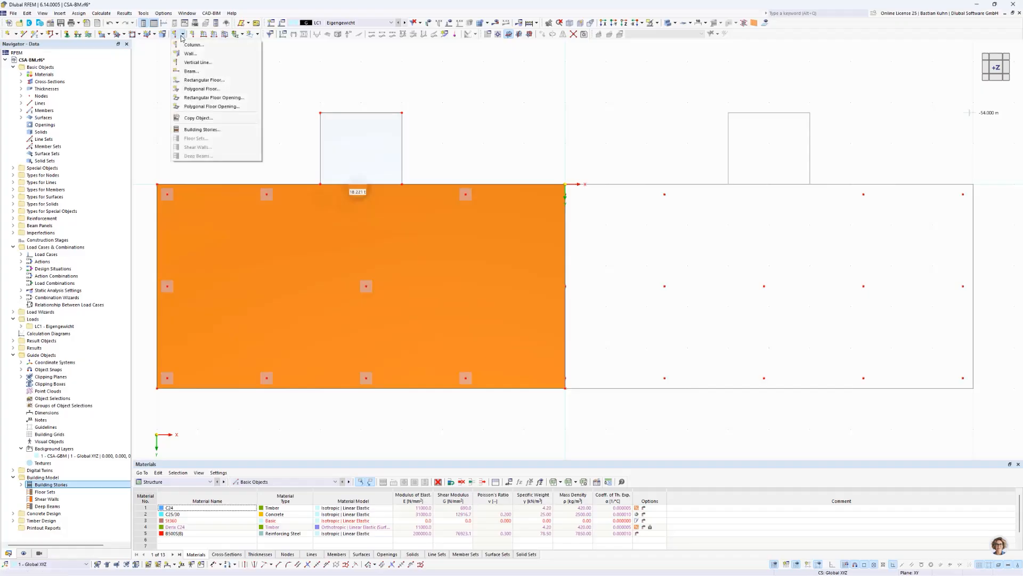
{"action": "left_click", "coordinate": [190, 53]}
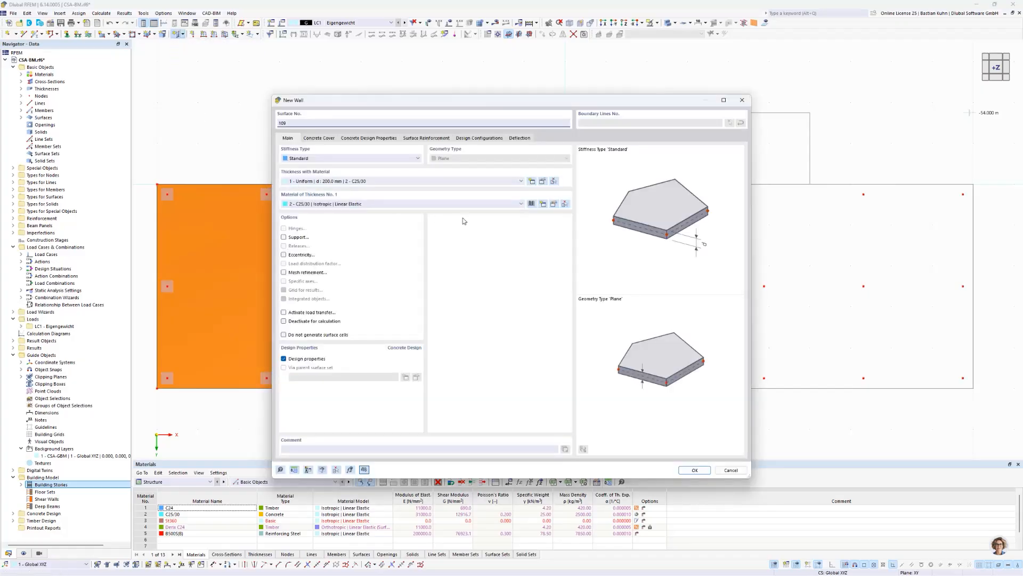
{"action": "left_click", "coordinate": [532, 181]}
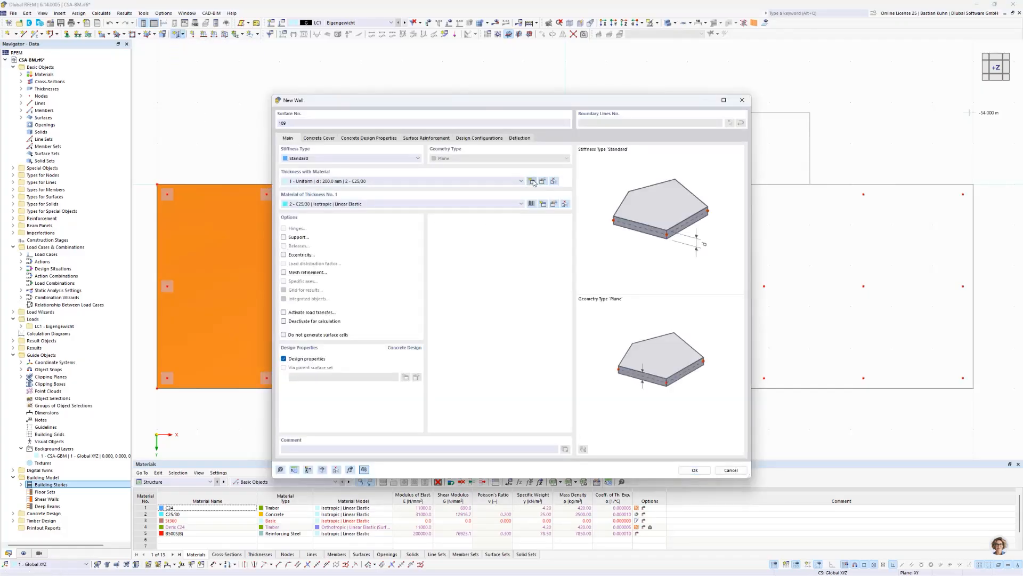
{"action": "left_click", "coordinate": [432, 161]}
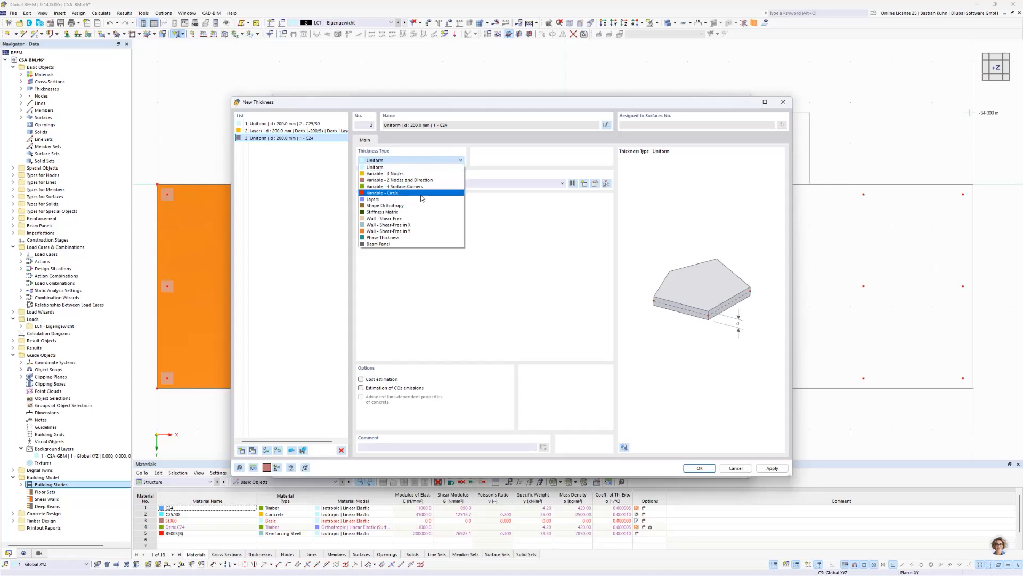
{"action": "left_click", "coordinate": [422, 200]}
- Load the five-layer Derix L-140/5s composition from the library into the wall thickness and accept it
{"action": "left_click", "coordinate": [391, 140]}
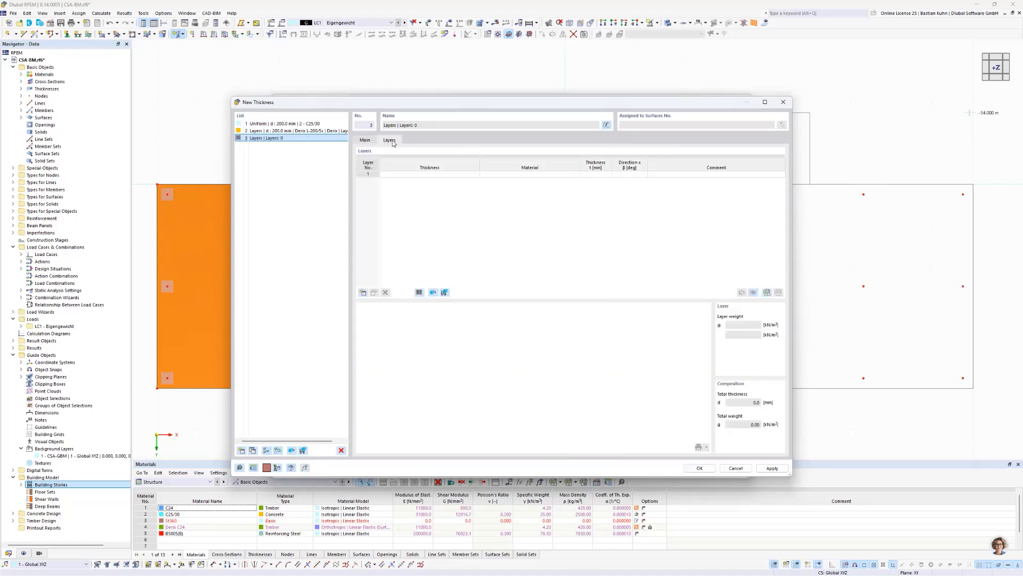
{"action": "left_click", "coordinate": [420, 293]}
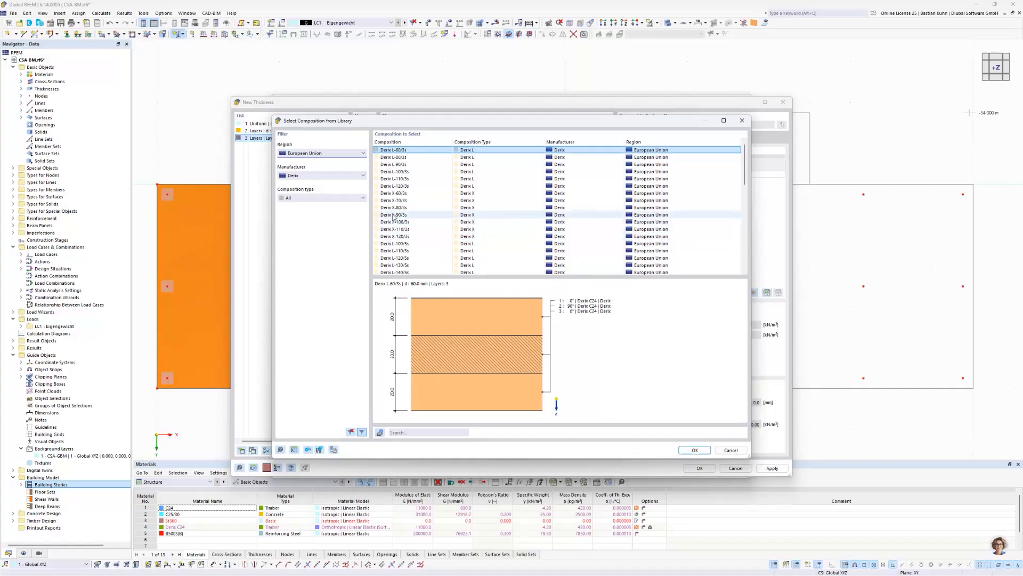
{"action": "left_click", "coordinate": [430, 272]}
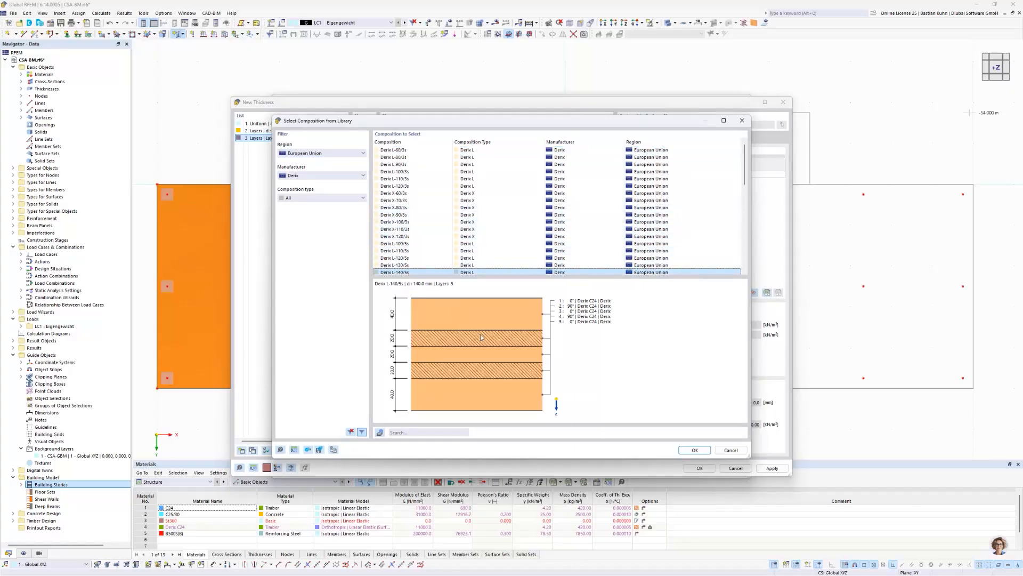
{"action": "left_click", "coordinate": [693, 450]}
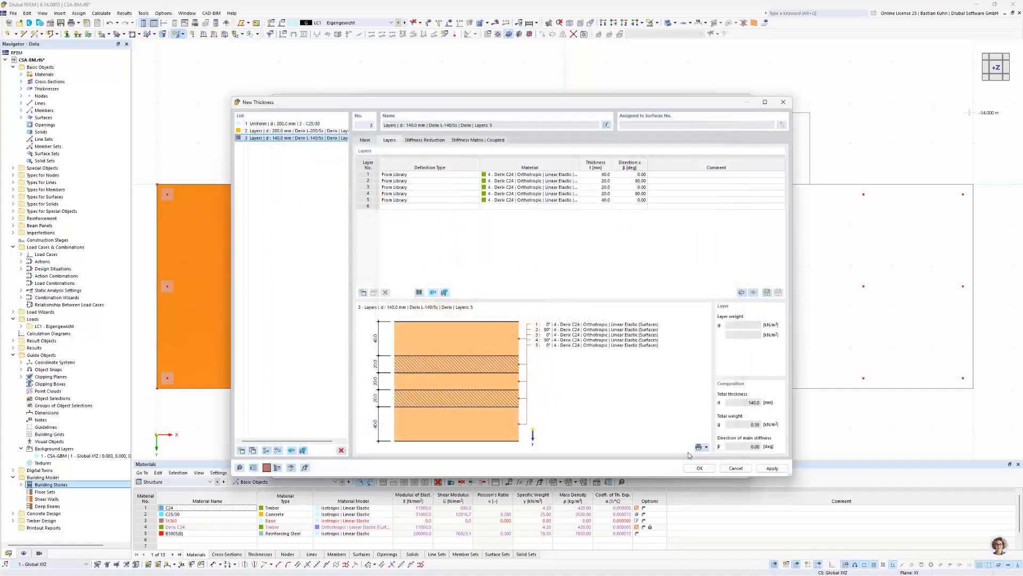
{"action": "left_click", "coordinate": [698, 468]}
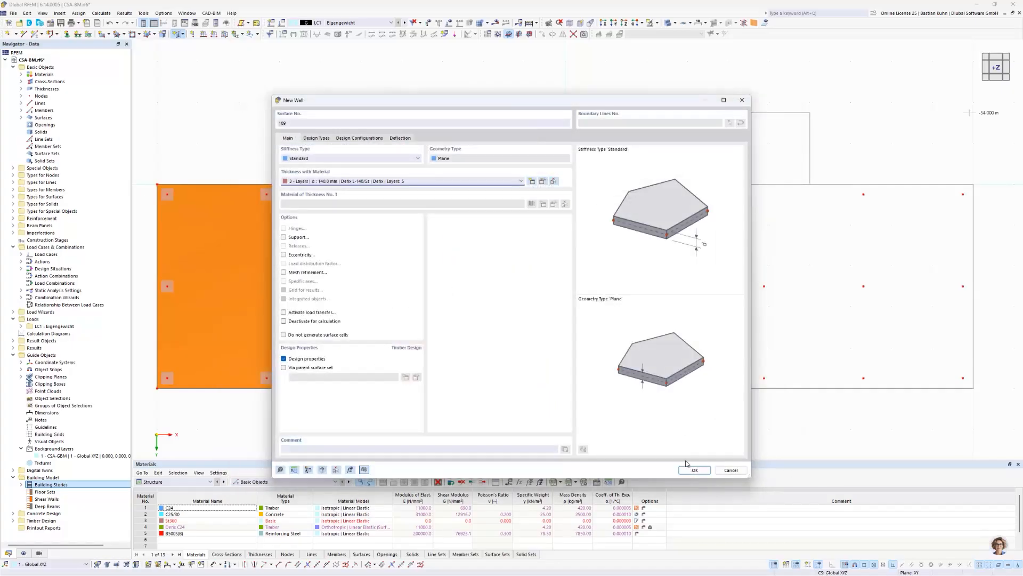
- Accept the wall settings, draw the timber wall on stories 0-17 from X 0, Y 5 to X 0, Y 2.5 m, and check it in 3D
{"action": "left_click", "coordinate": [693, 469]}
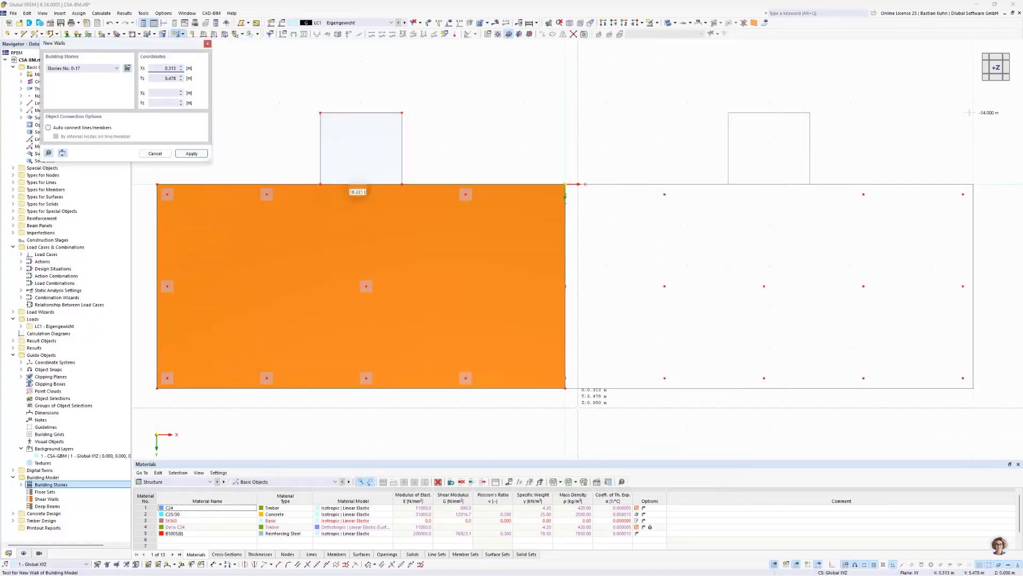
{"action": "scroll", "coordinate": [577, 408], "scroll_direction": "up", "scroll_amount": 2}
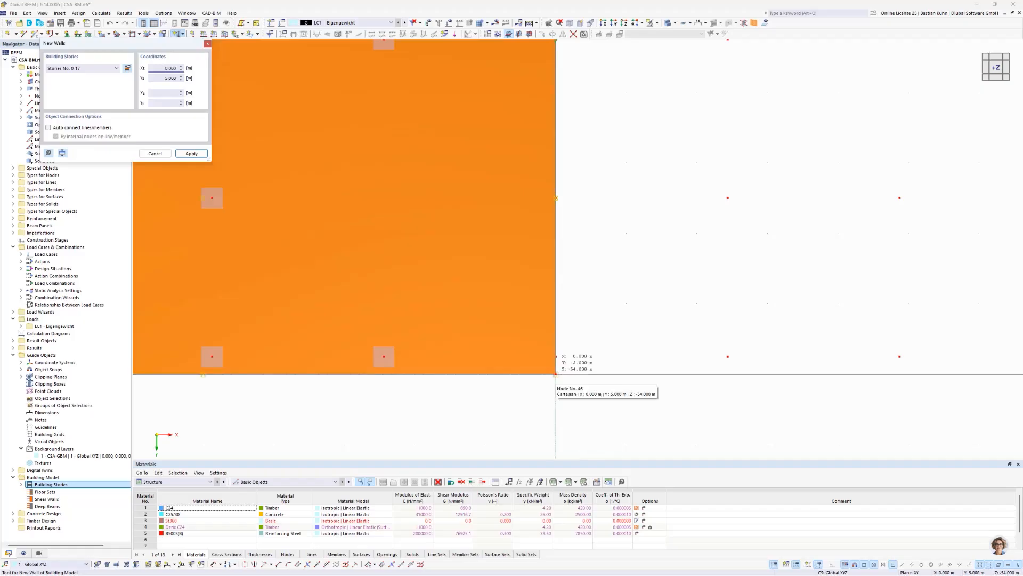
{"action": "left_click", "coordinate": [556, 374]}
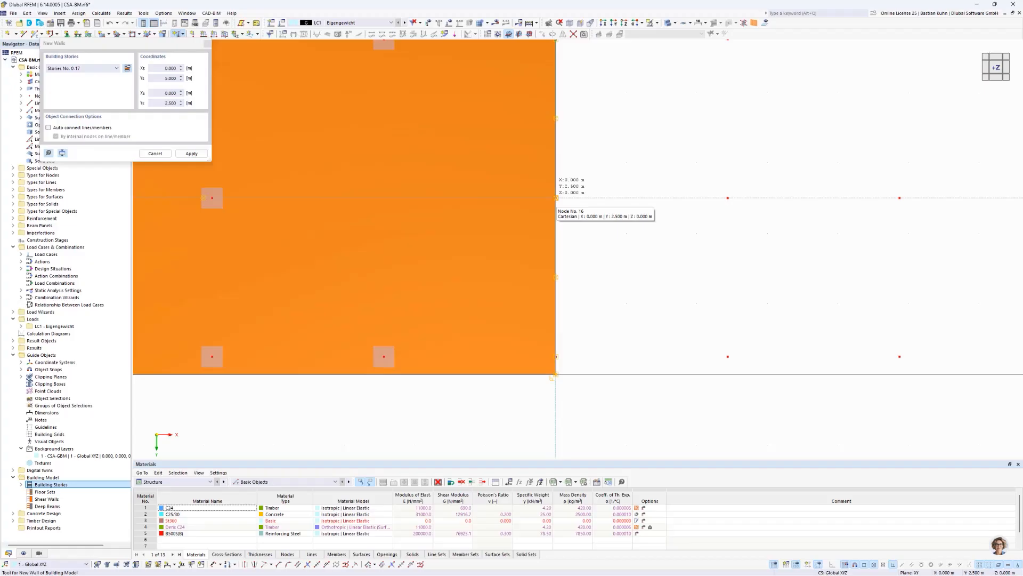
{"action": "left_click", "coordinate": [556, 198]}
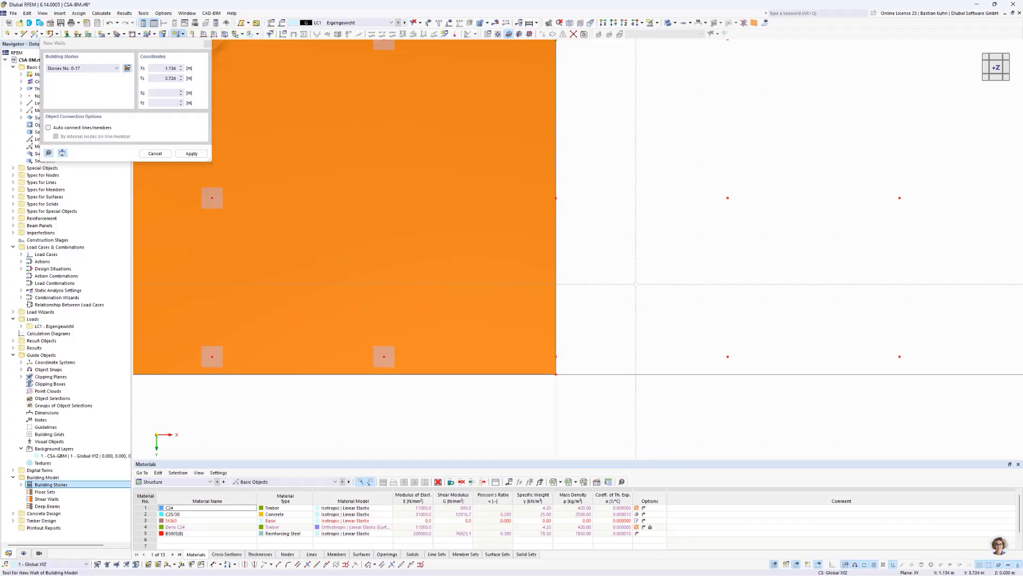
{"action": "scroll", "coordinate": [636, 284], "scroll_direction": "down", "scroll_amount": 3}
{"action": "middle_click_drag", "start_coordinate": [636, 284], "coordinate": [569, 267], "text": "ctrl"}
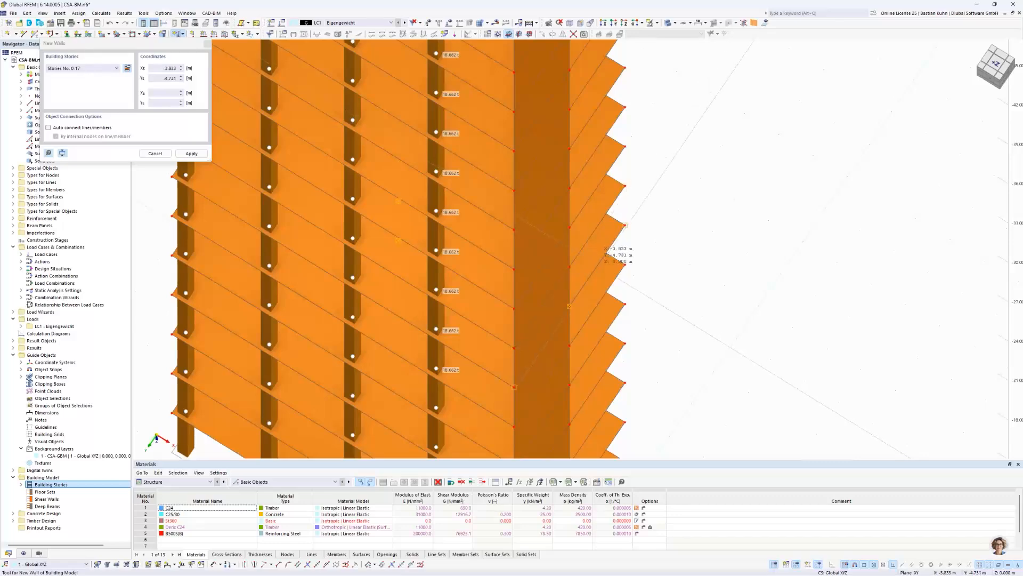
{"action": "scroll", "coordinate": [609, 263], "scroll_direction": "down", "scroll_amount": 2}
{"action": "key", "text": "Escape"}
{"action": "scroll", "coordinate": [686, 264], "scroll_direction": "down", "scroll_amount": 3}
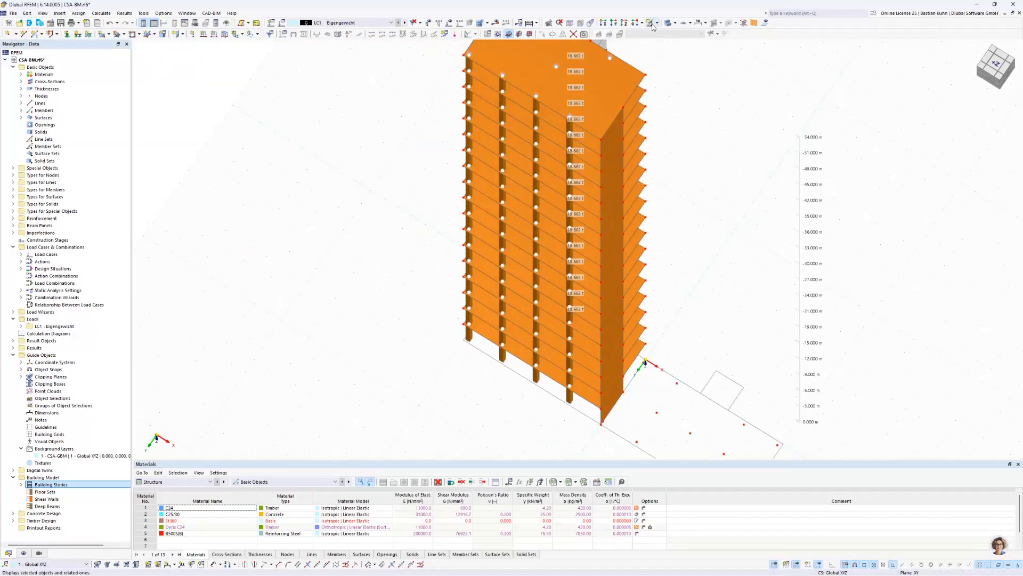
{"action": "left_click", "coordinate": [625, 23]}
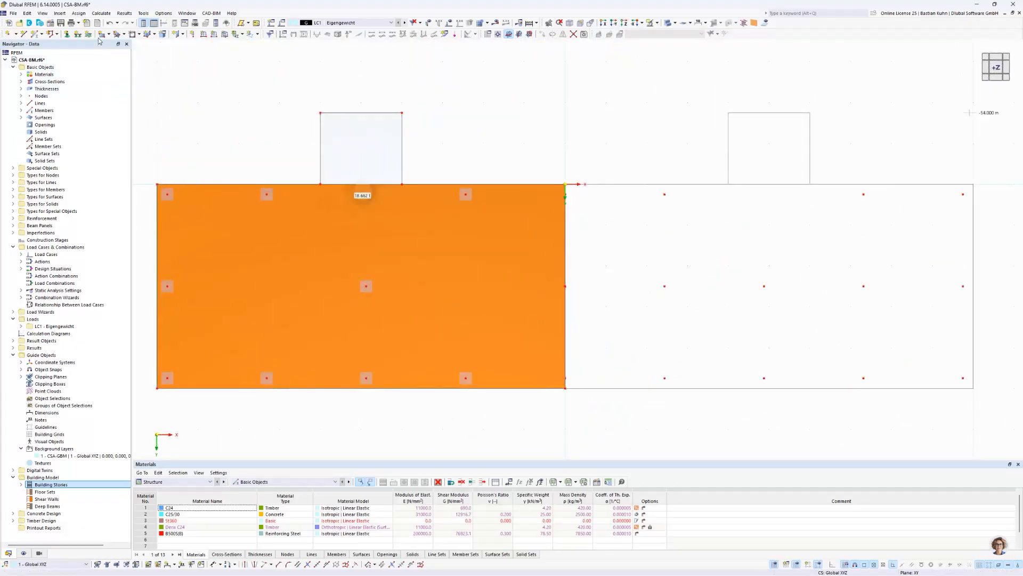
- Start a new building wall, create a Beam Panel thickness for it and load the saved TW-18S template
{"action": "left_click", "coordinate": [183, 35]}
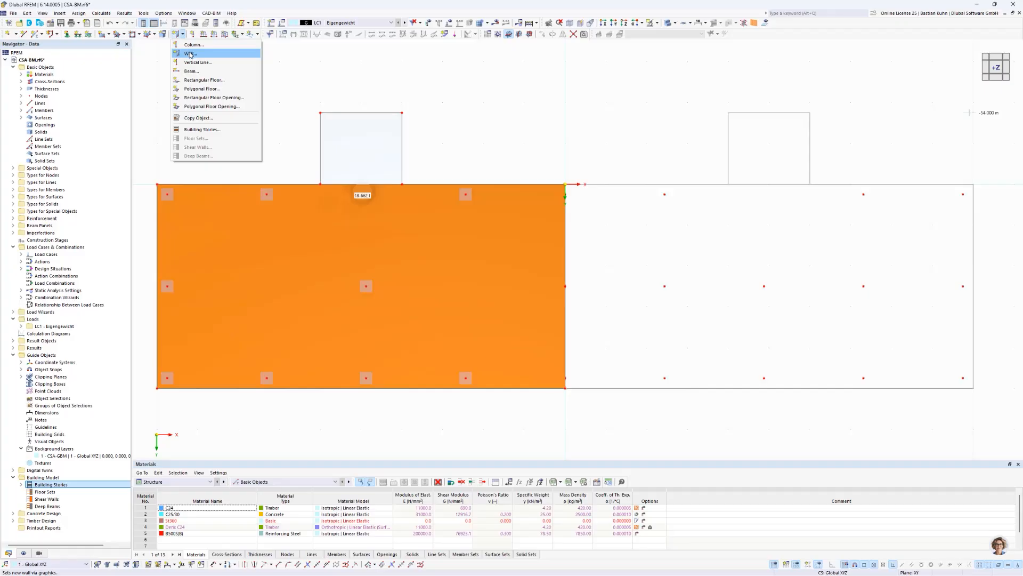
{"action": "left_click", "coordinate": [189, 54]}
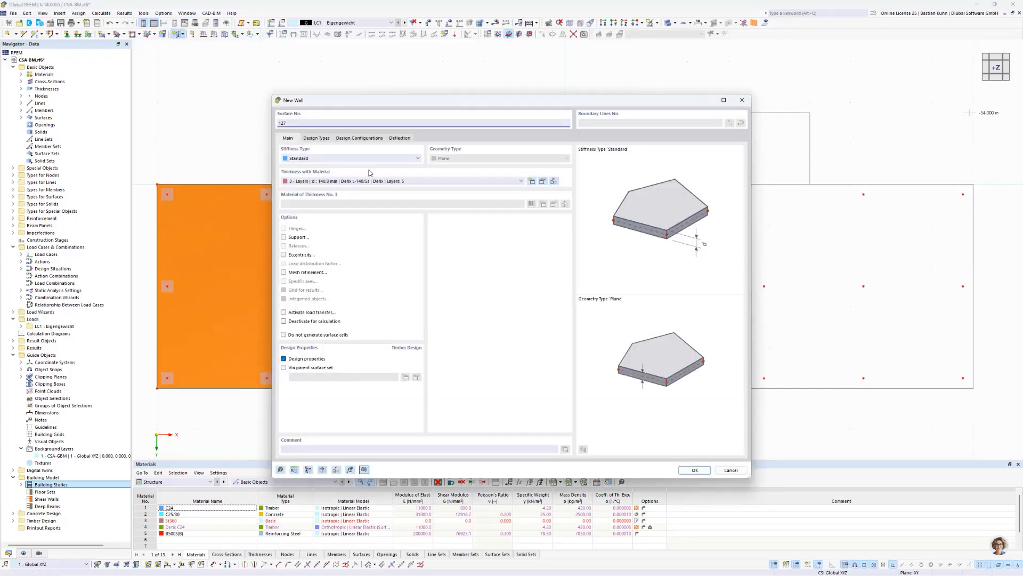
{"action": "left_click", "coordinate": [532, 181]}
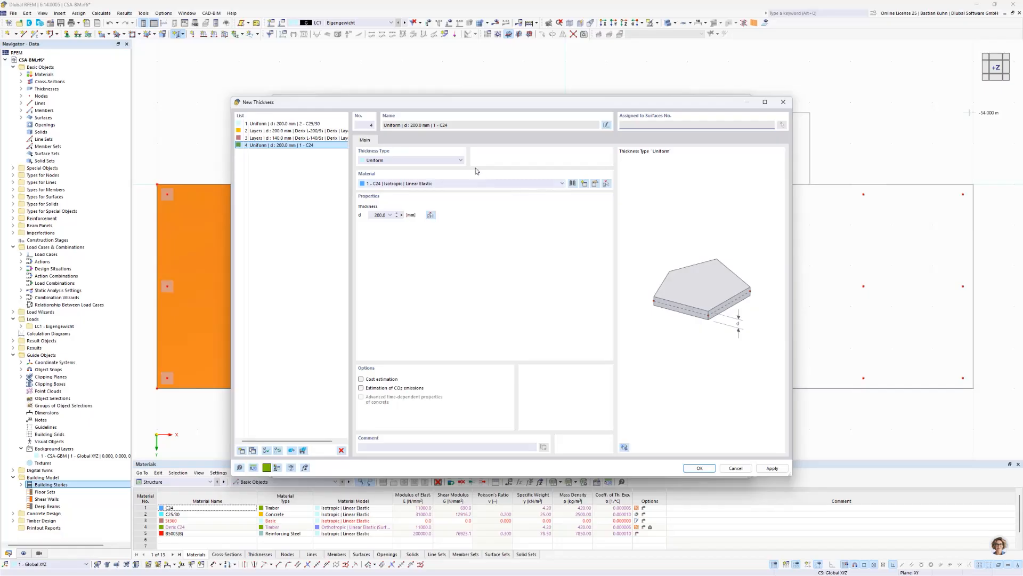
{"action": "left_click", "coordinate": [455, 160]}
{"action": "left_click", "coordinate": [414, 244]}
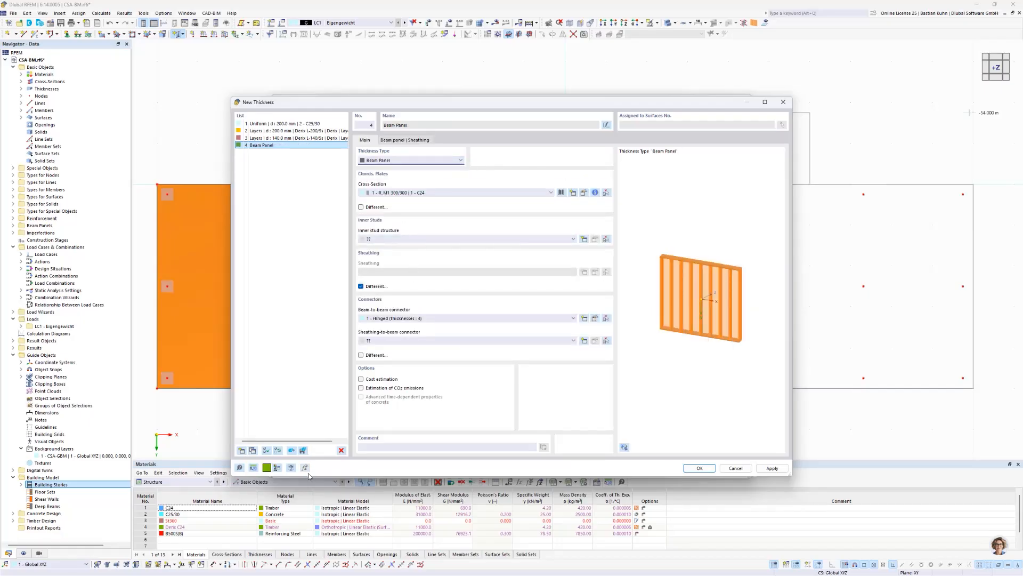
{"action": "left_click", "coordinate": [291, 467]}
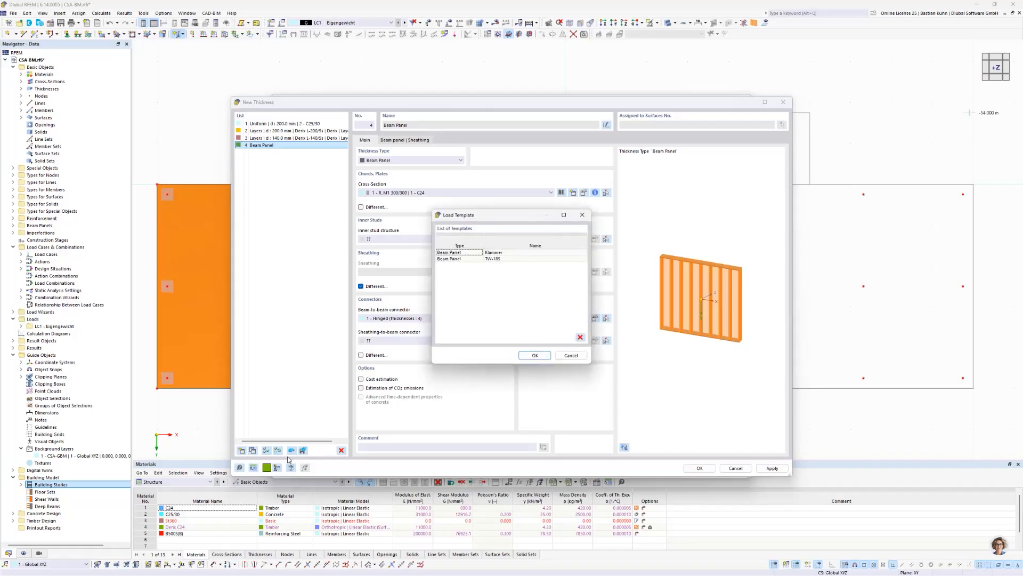
{"action": "left_click", "coordinate": [469, 259]}
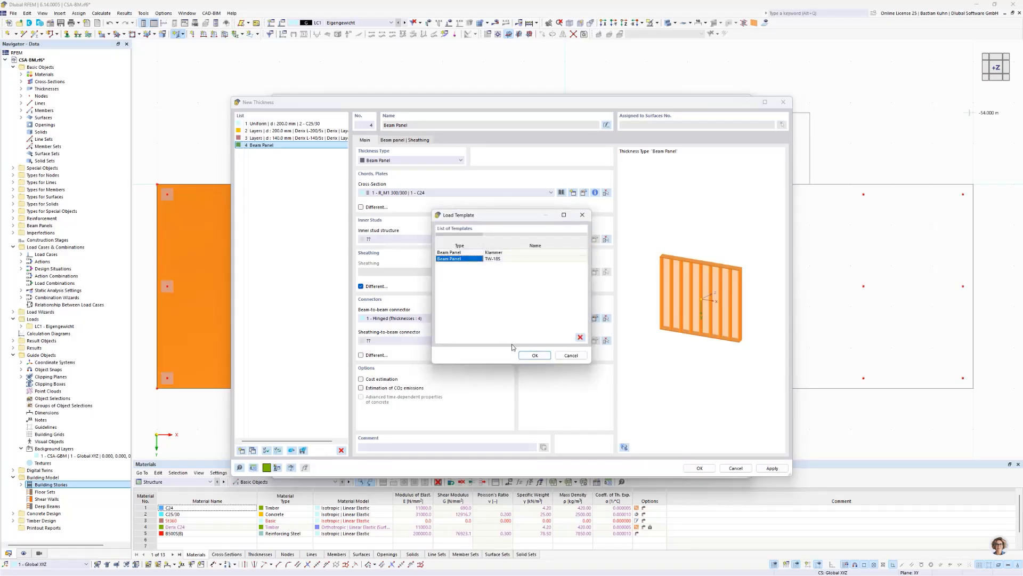
{"action": "left_click", "coordinate": [534, 355]}
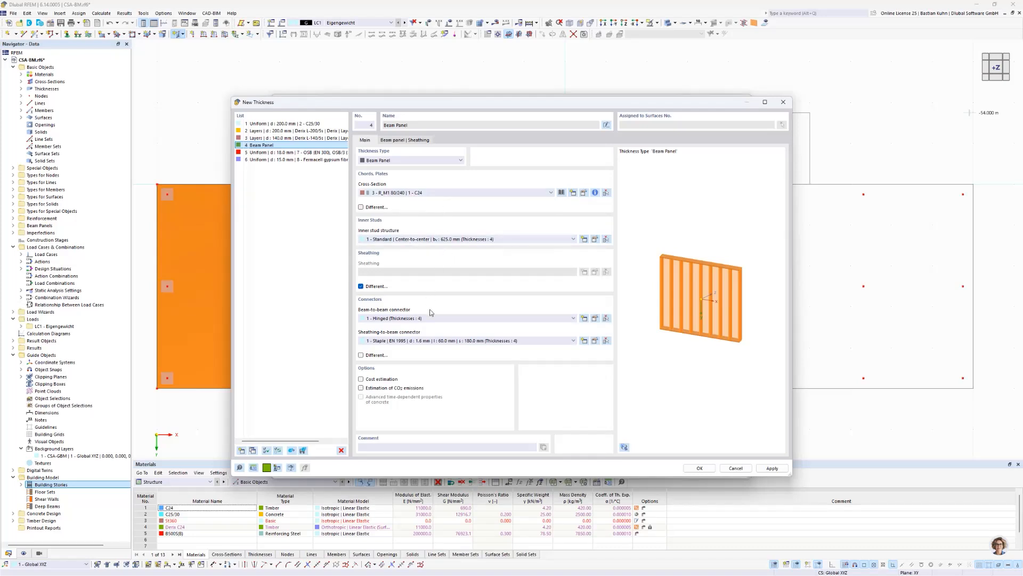
- Review the beam panel's sheathing-to-beam connector and its front and back sheathing definitions
{"action": "left_click", "coordinate": [594, 341]}
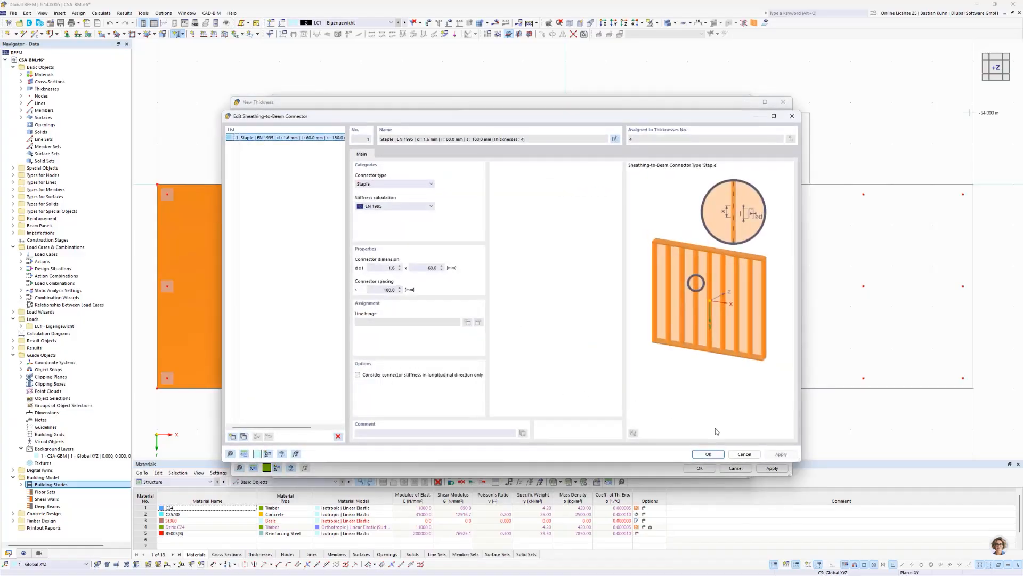
{"action": "left_click", "coordinate": [745, 454]}
{"action": "left_click", "coordinate": [408, 140]}
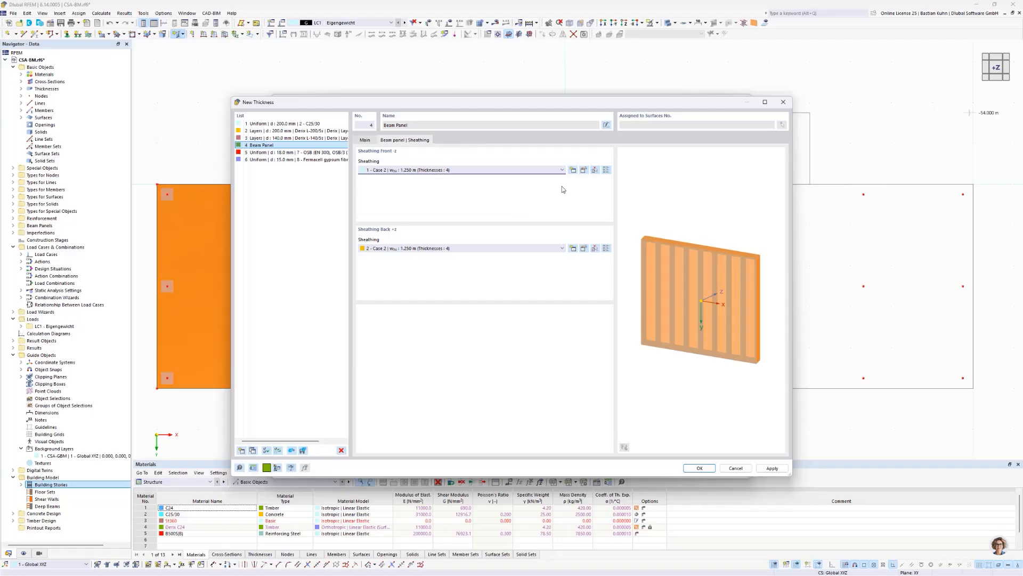
{"action": "left_click", "coordinate": [584, 170]}
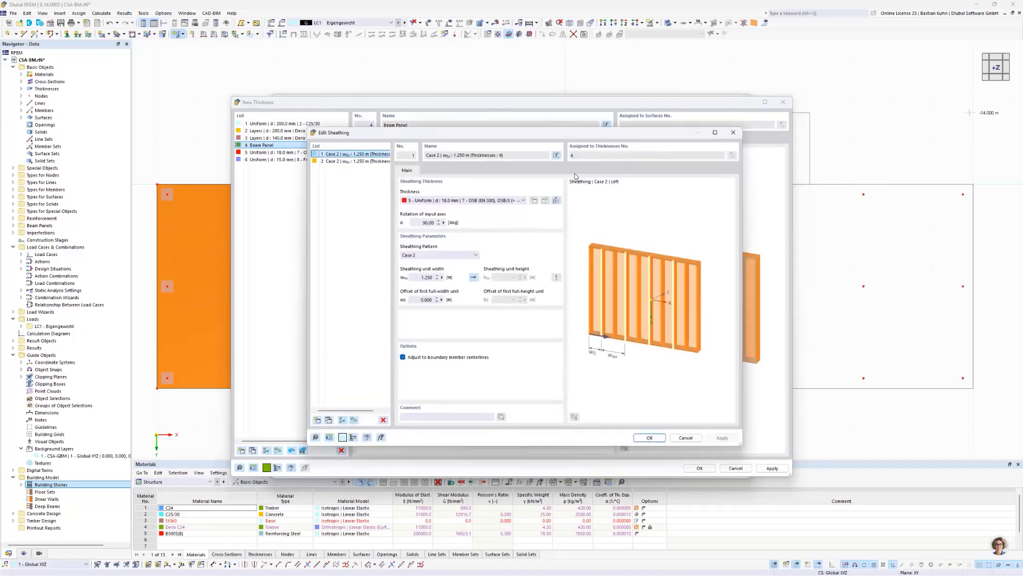
{"action": "left_click", "coordinate": [734, 132]}
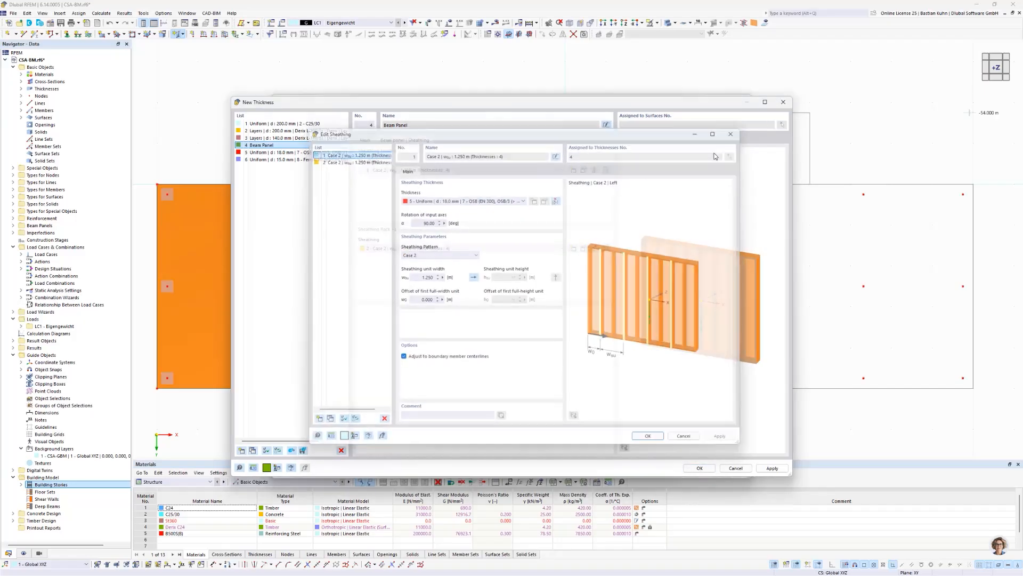
{"action": "left_click", "coordinate": [584, 249]}
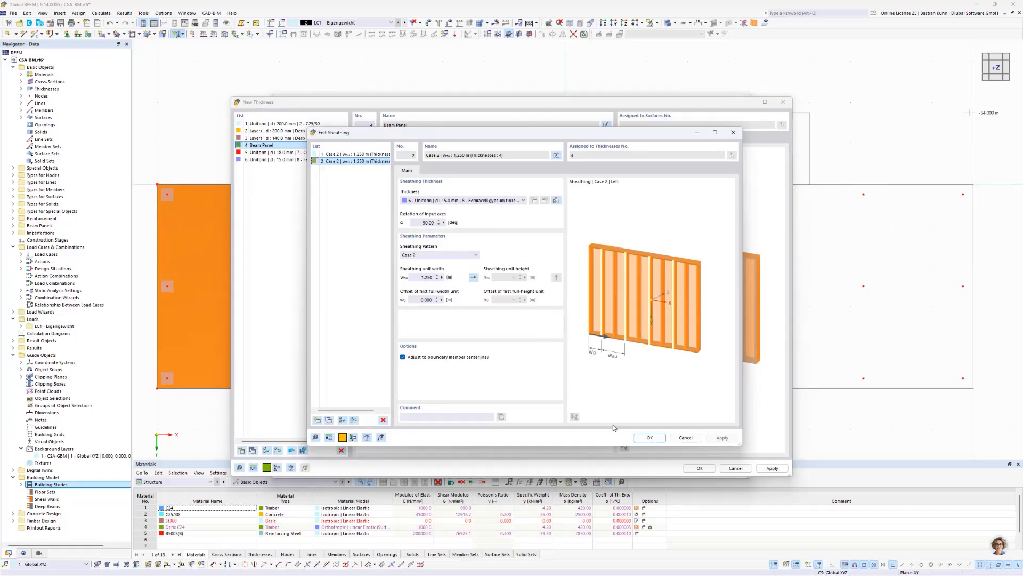
{"action": "left_click", "coordinate": [648, 438]}
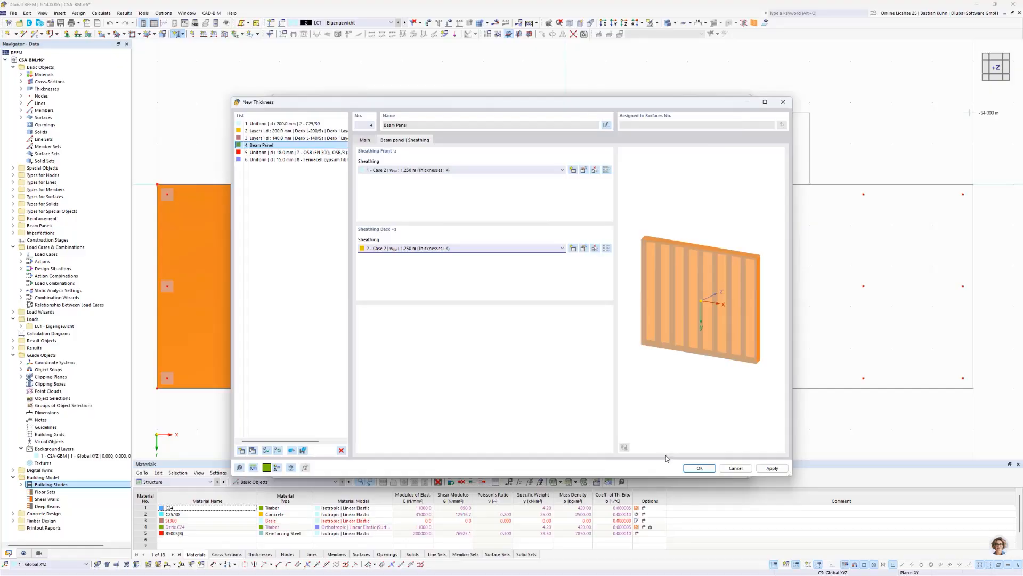
- Accept the beam panel and wall settings and draw the wall on stories 0-17 from X 0, Y 0 to X 0, Y 1.375 m
{"action": "left_click", "coordinate": [691, 469]}
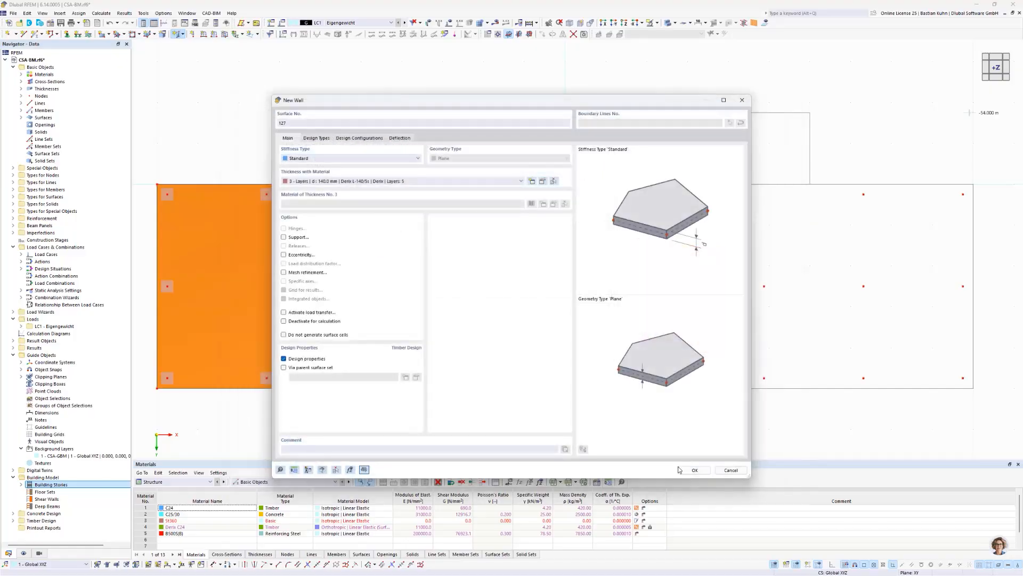
{"action": "left_click", "coordinate": [690, 470]}
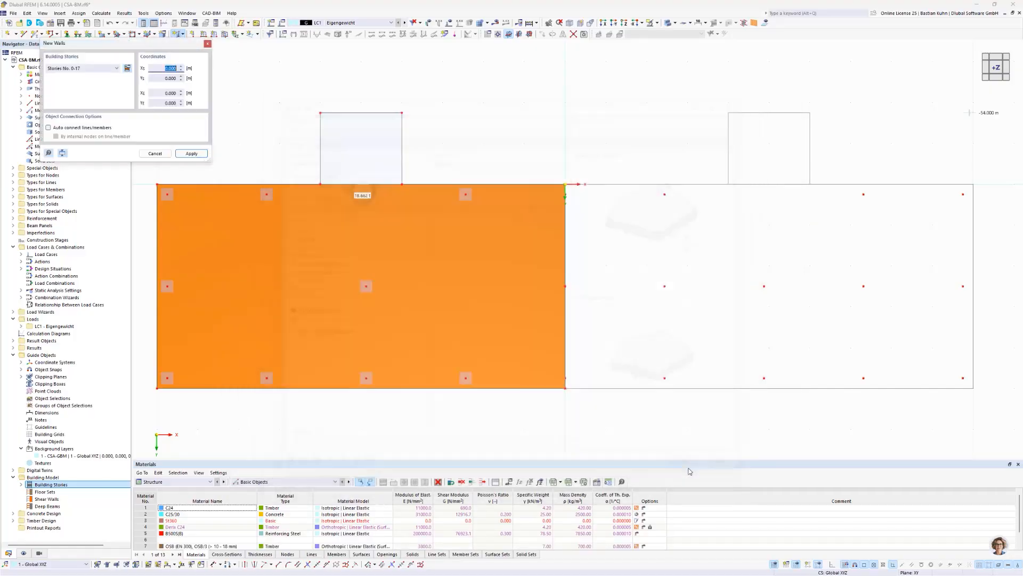
{"action": "scroll", "coordinate": [572, 178], "scroll_direction": "up", "scroll_amount": 3}
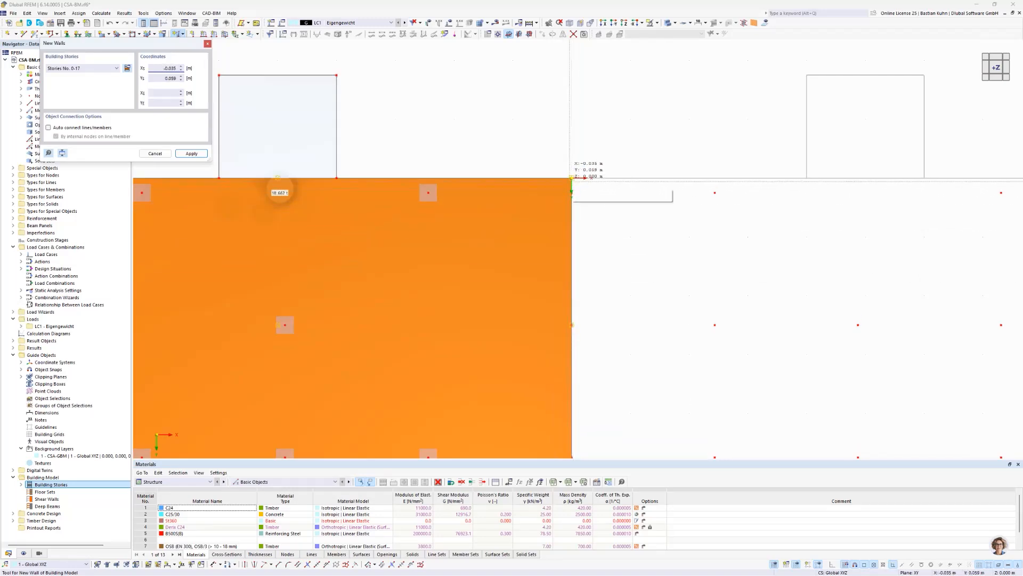
{"action": "left_click", "coordinate": [571, 178]}
{"action": "scroll", "coordinate": [579, 294], "scroll_direction": "up", "scroll_amount": 1}
{"action": "scroll", "coordinate": [579, 294], "scroll_direction": "up", "scroll_amount": 1}
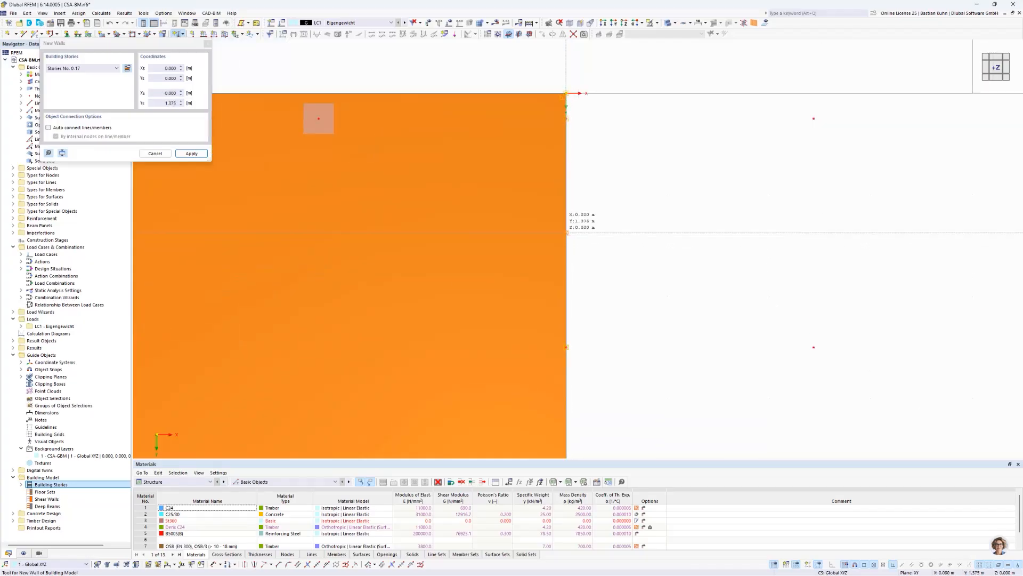
{"action": "left_click", "coordinate": [567, 233]}
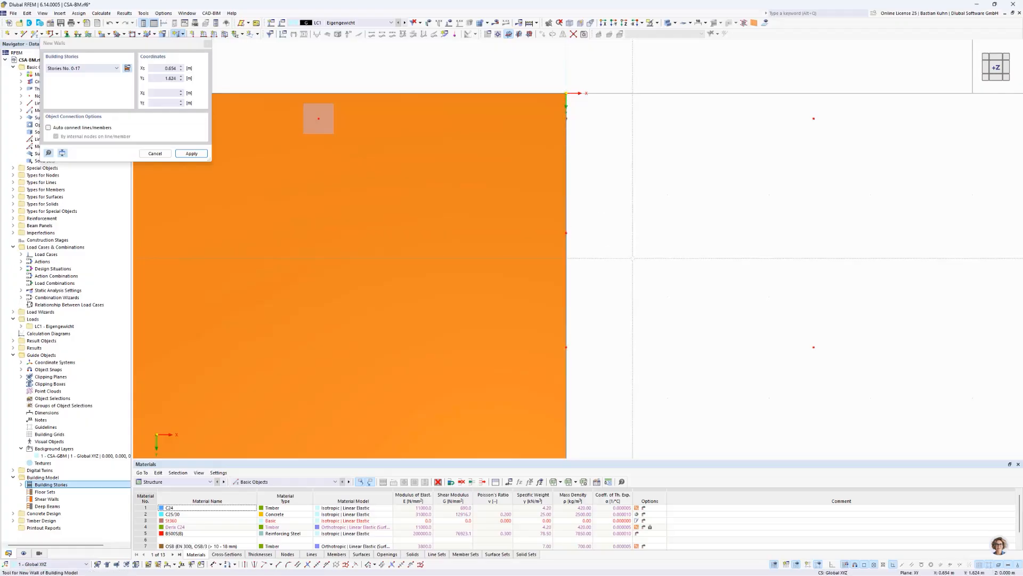
{"action": "key", "text": "Escape"}
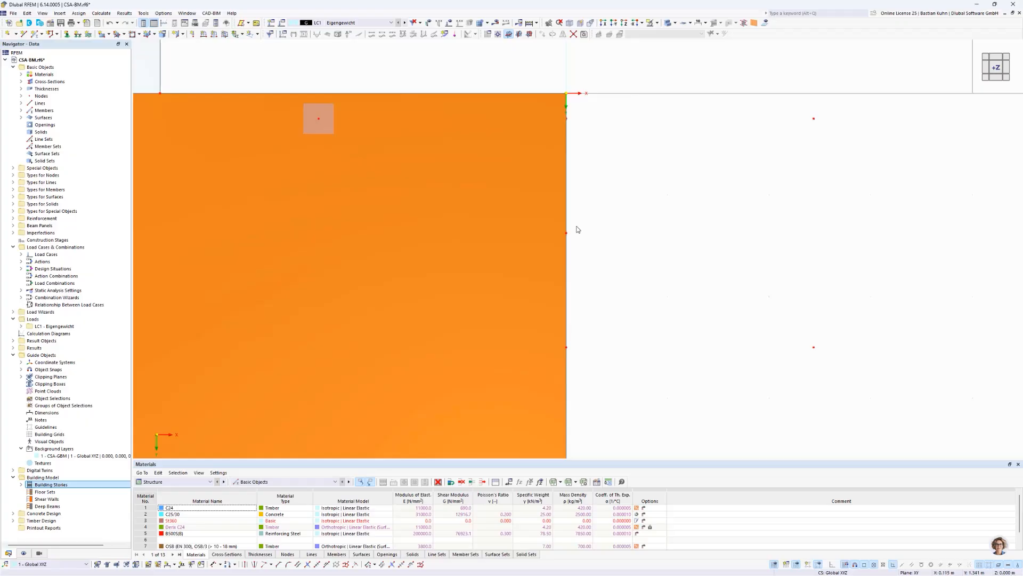
- Select the free end nodes of the new wall on all stories and set their Y coordinate to 2.4 m
{"action": "left_click_drag", "start_coordinate": [576, 225], "coordinate": [561, 244]}
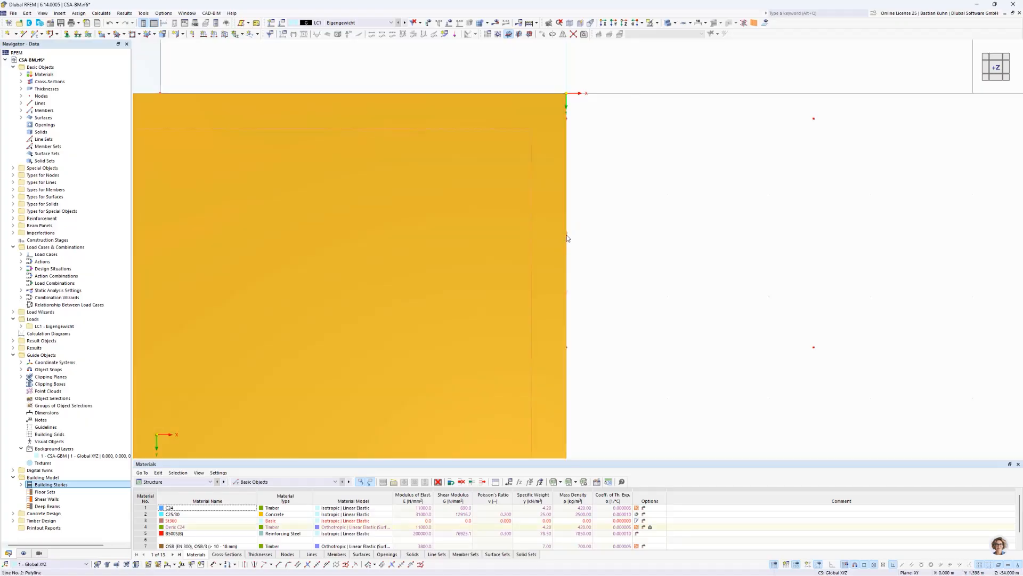
{"action": "right_click", "coordinate": [567, 234]}
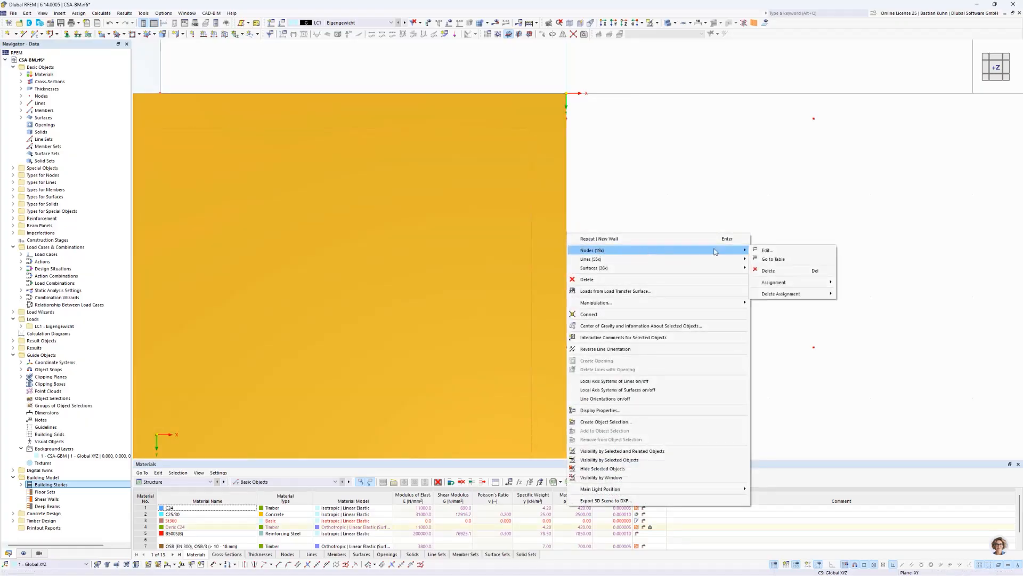
{"action": "left_click", "coordinate": [763, 251]}
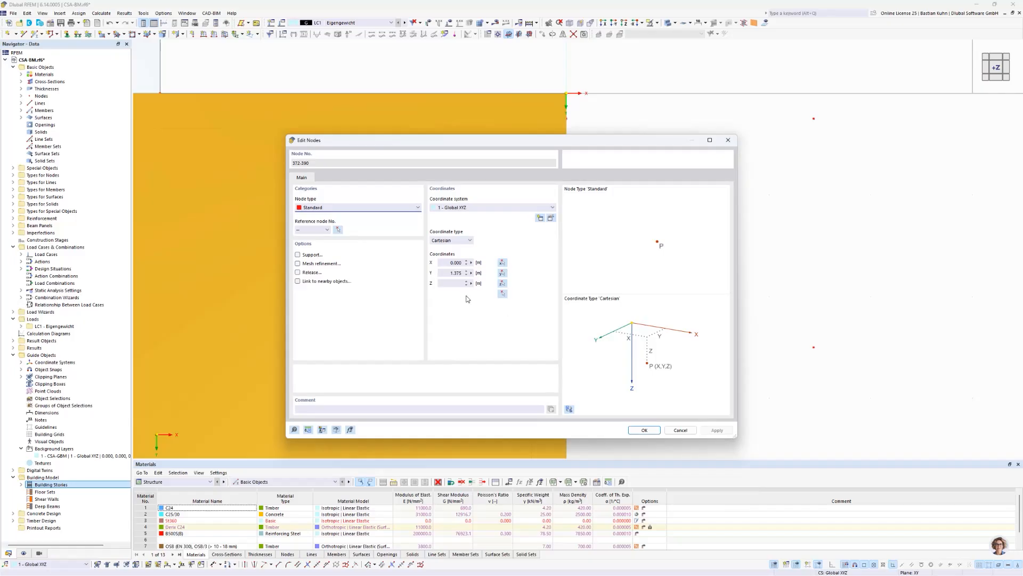
{"action": "left_click", "coordinate": [449, 274]}
{"action": "type", "text": "2.4"}
{"action": "left_click", "coordinate": [632, 430]}
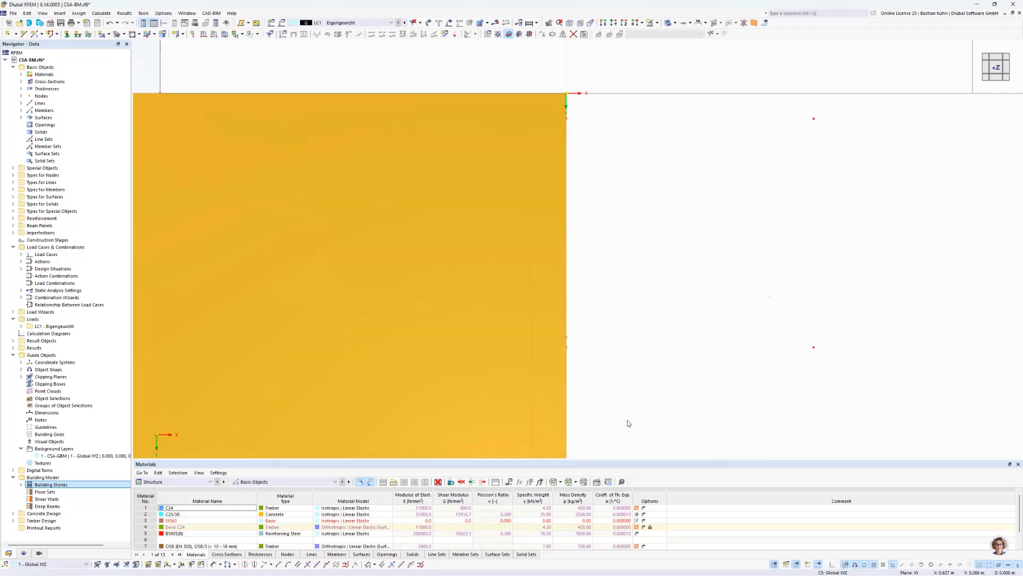
- Clear the selection around the concrete core and display the model as wireframe
{"action": "scroll", "coordinate": [619, 384], "scroll_direction": "down", "scroll_amount": 3}
{"action": "middle_click_drag", "start_coordinate": [618, 383], "coordinate": [590, 308]}
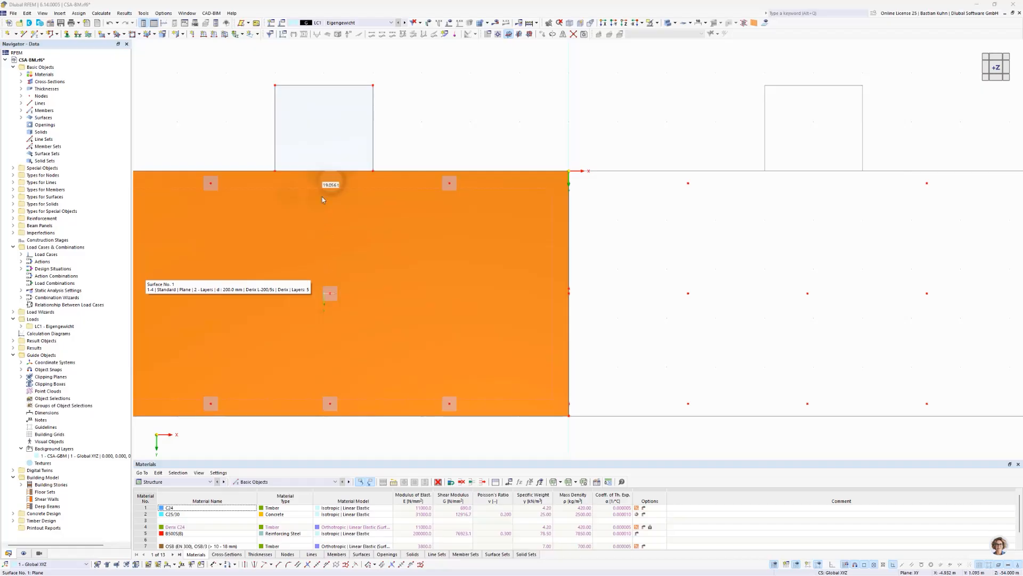
{"action": "left_click_drag", "start_coordinate": [392, 70], "coordinate": [264, 175]}
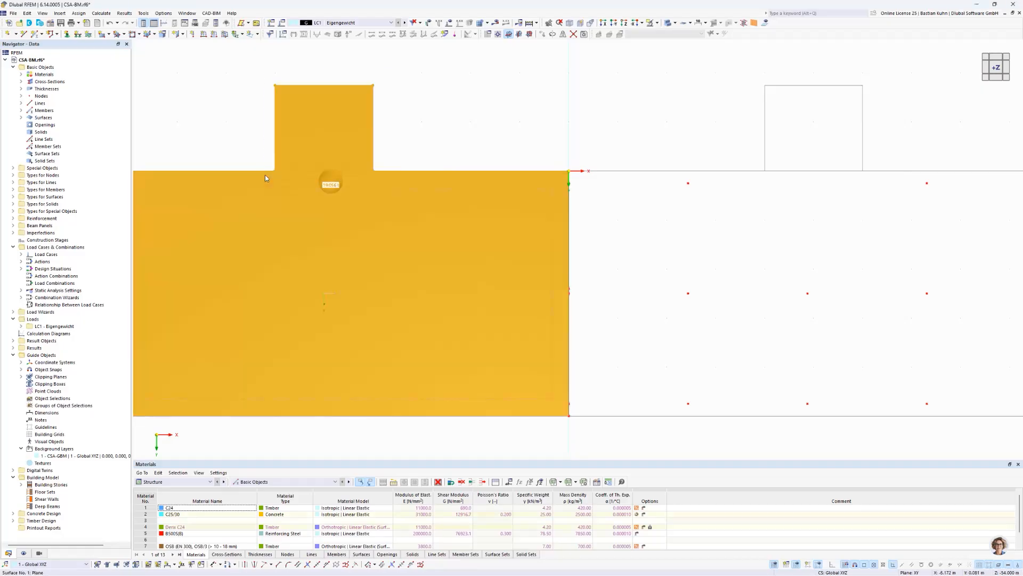
{"action": "left_click", "coordinate": [252, 156]}
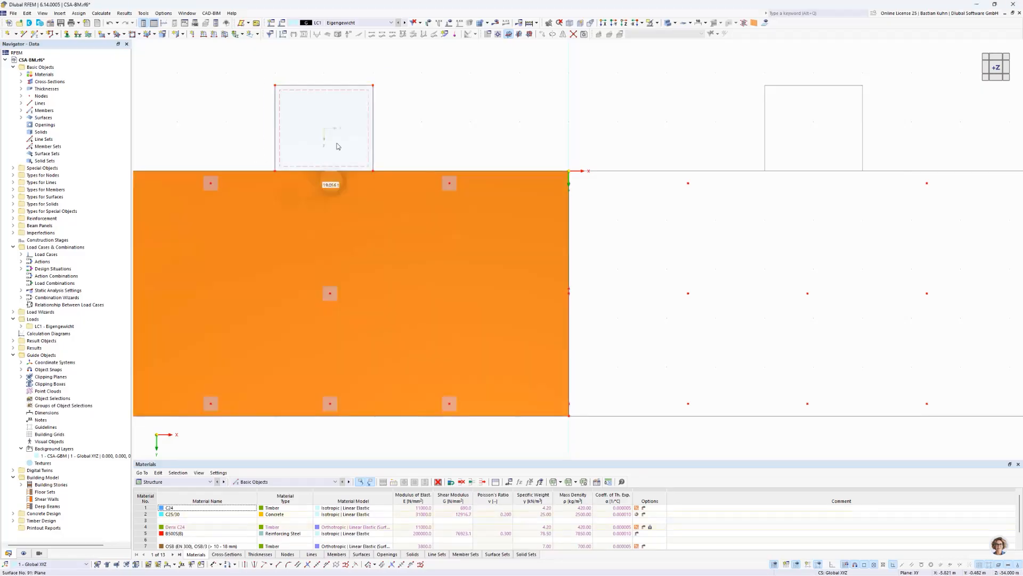
{"action": "left_click", "coordinate": [668, 23]}
{"action": "left_click", "coordinate": [668, 23]}
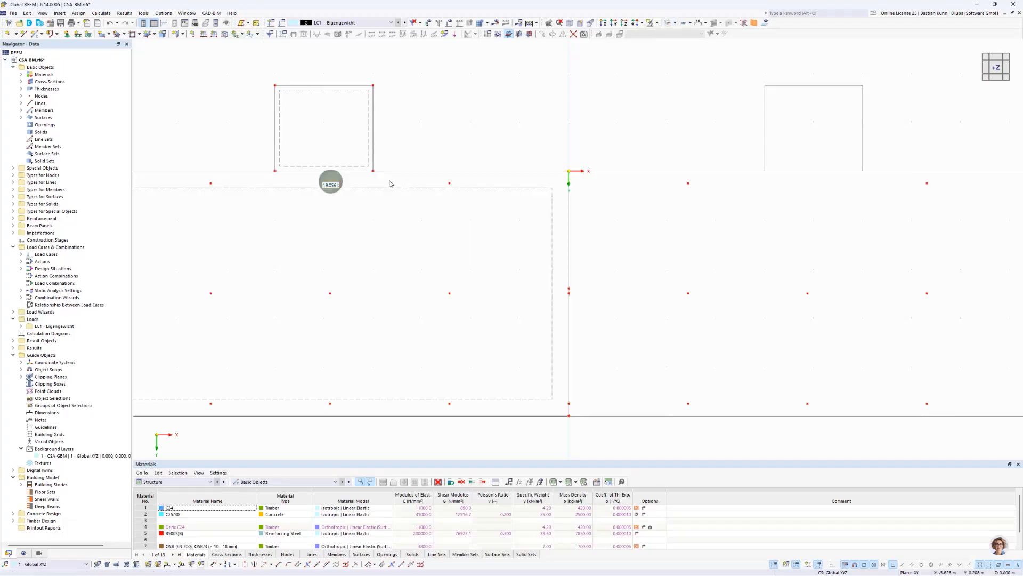
- Select the concrete core and show only the selected and related objects
{"action": "left_click_drag", "start_coordinate": [391, 182], "coordinate": [251, 83]}
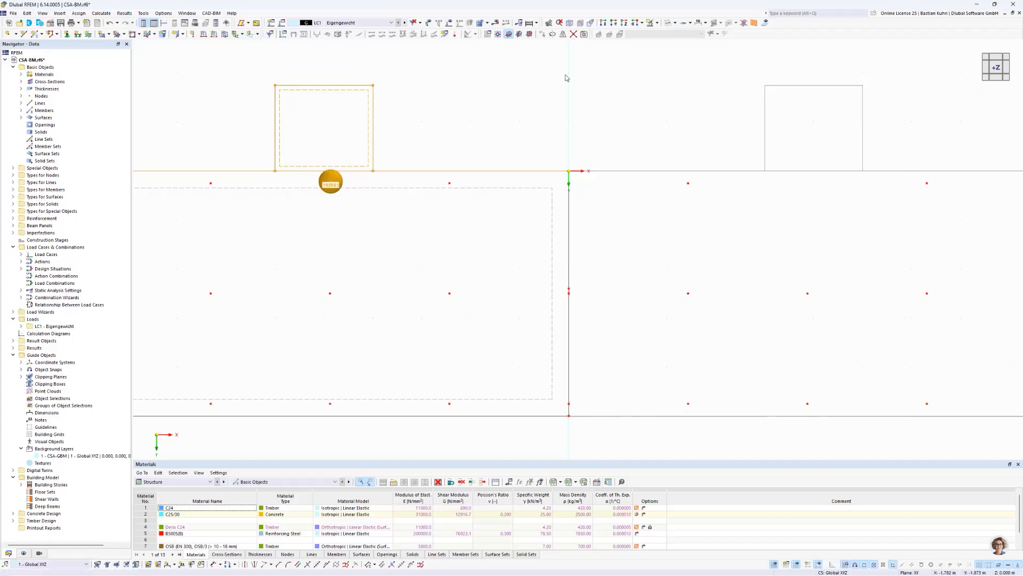
{"action": "left_click", "coordinate": [658, 25]}
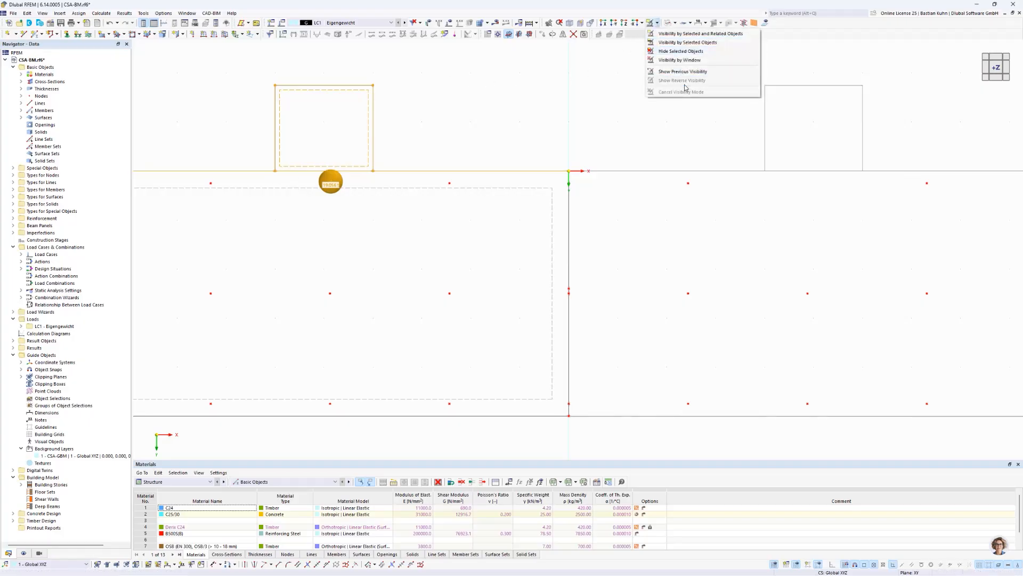
{"action": "left_click", "coordinate": [688, 34]}
{"action": "left_click", "coordinate": [453, 228]}
- Divide the base line of the concrete core's wall along the building edge using 2 intermediate nodes
{"action": "scroll", "coordinate": [453, 228], "scroll_direction": "down", "scroll_amount": 3}
{"action": "middle_click_drag", "start_coordinate": [481, 262], "coordinate": [536, 333]}
{"action": "middle_click_drag", "start_coordinate": [536, 334], "coordinate": [473, 256], "text": "ctrl"}
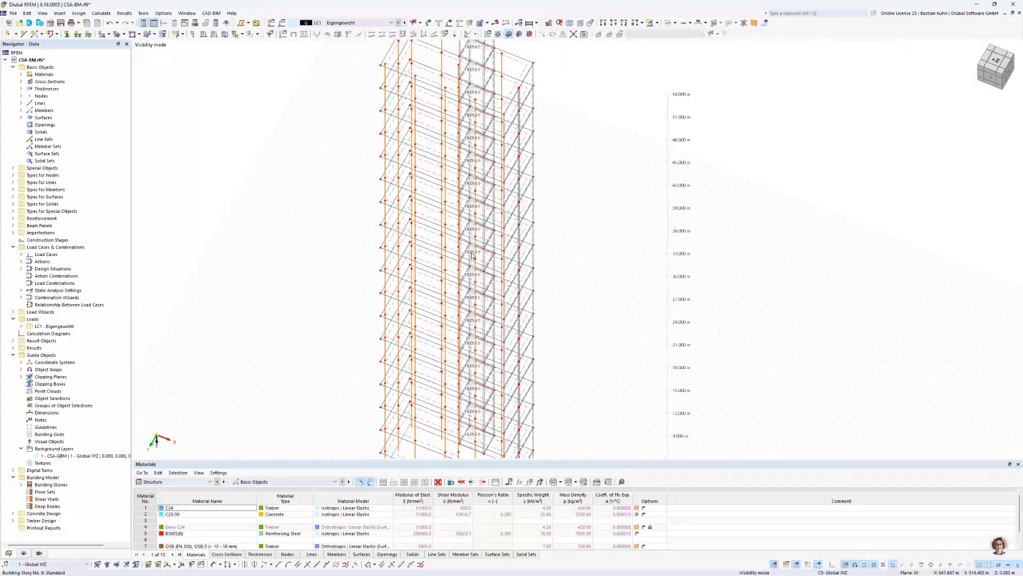
{"action": "scroll", "coordinate": [472, 257], "scroll_direction": "down", "scroll_amount": 4}
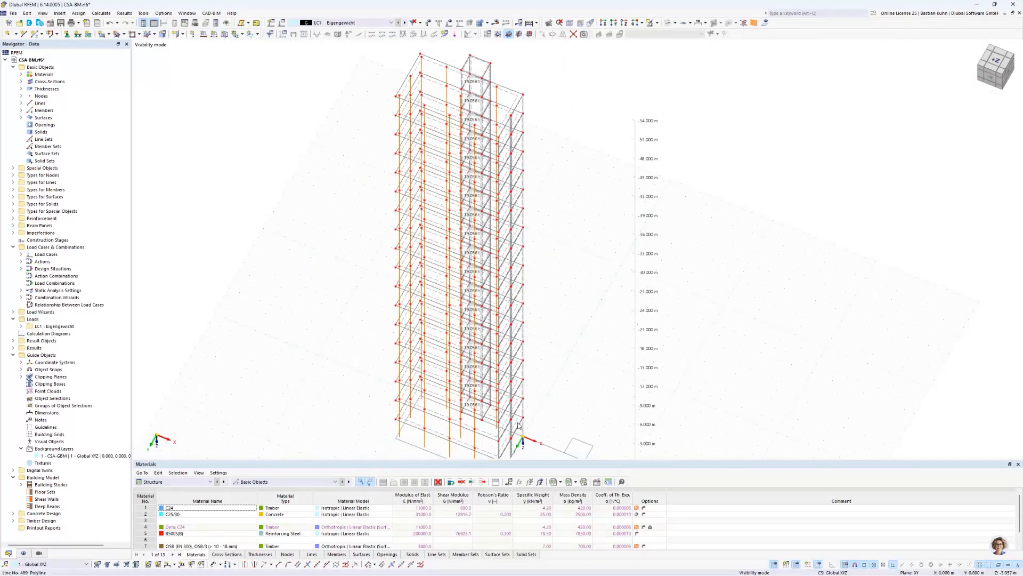
{"action": "scroll", "coordinate": [516, 436], "scroll_direction": "up", "scroll_amount": 4}
{"action": "scroll", "coordinate": [516, 436], "scroll_direction": "up", "scroll_amount": 2}
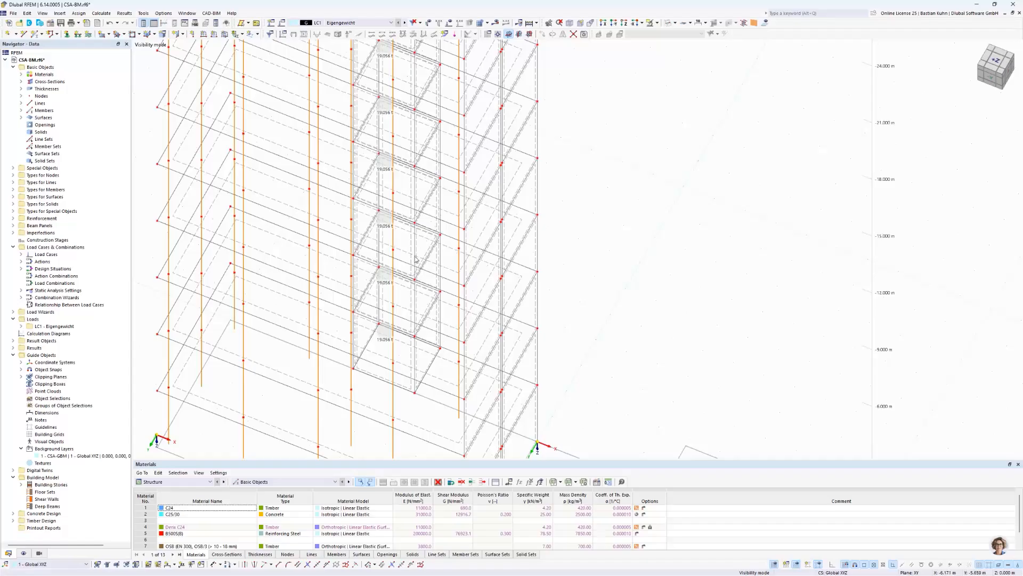
{"action": "middle_click_drag", "start_coordinate": [386, 392], "coordinate": [404, 240], "text": "ctrl"}
{"action": "scroll", "coordinate": [393, 358], "scroll_direction": "up", "scroll_amount": 2}
{"action": "scroll", "coordinate": [424, 380], "scroll_direction": "up", "scroll_amount": 2}
{"action": "scroll", "coordinate": [403, 240], "scroll_direction": "down", "scroll_amount": 1}
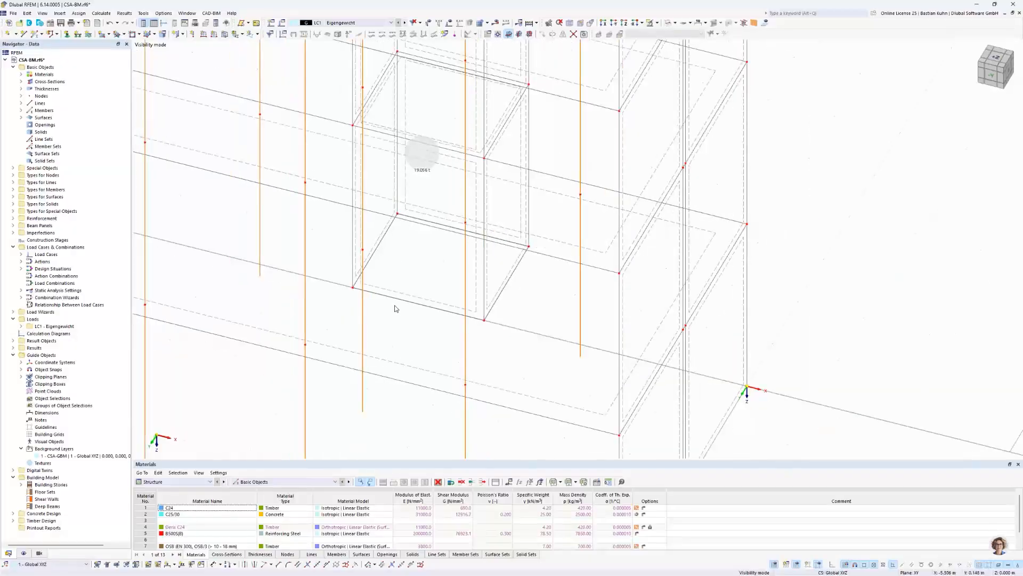
{"action": "right_click", "coordinate": [403, 301]}
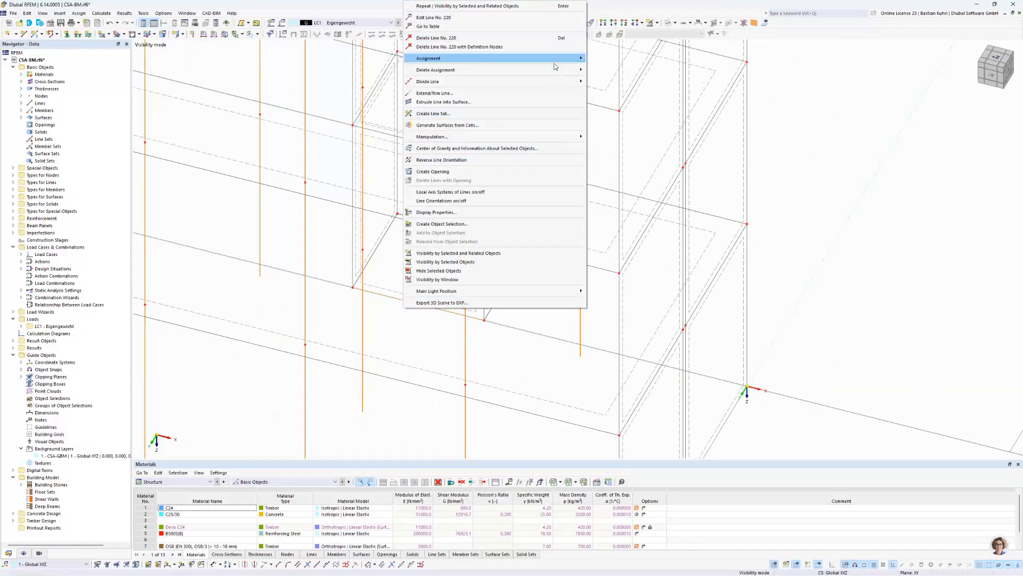
{"action": "mouse_move", "coordinate": [565, 82]}
{"action": "left_click", "coordinate": [616, 91]}
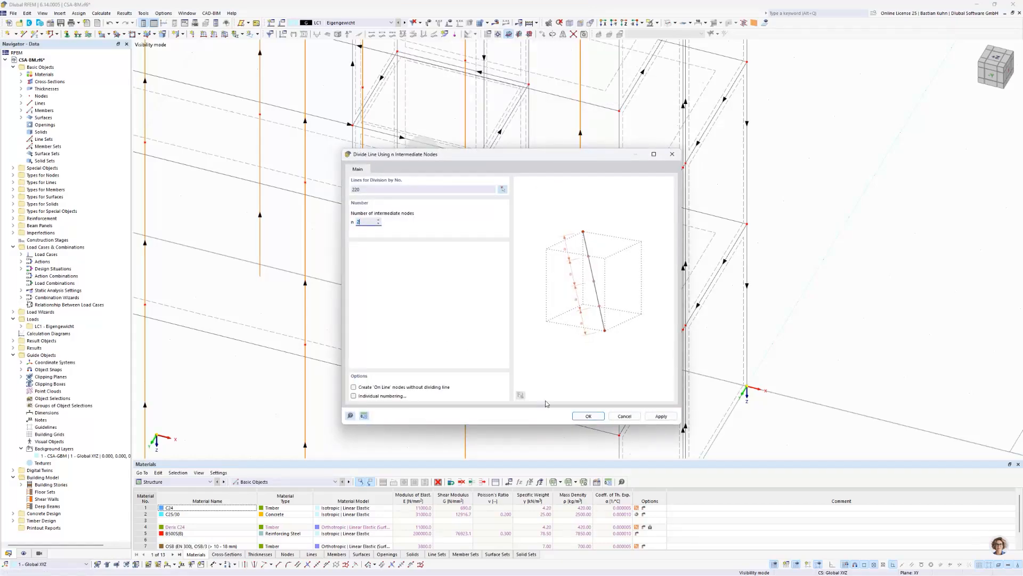
{"action": "left_click", "coordinate": [575, 418]}
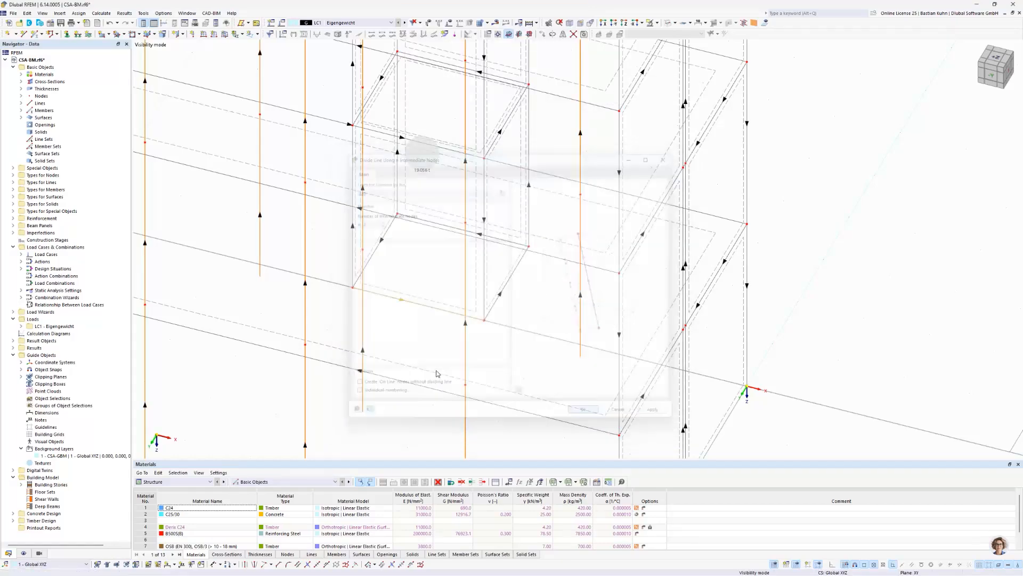
- Try to set the X coordinate of the first intermediate node on the core's base line to -6.2 m
{"action": "scroll", "coordinate": [403, 323], "scroll_direction": "up", "scroll_amount": 2}
{"action": "scroll", "coordinate": [399, 315], "scroll_direction": "up", "scroll_amount": 1}
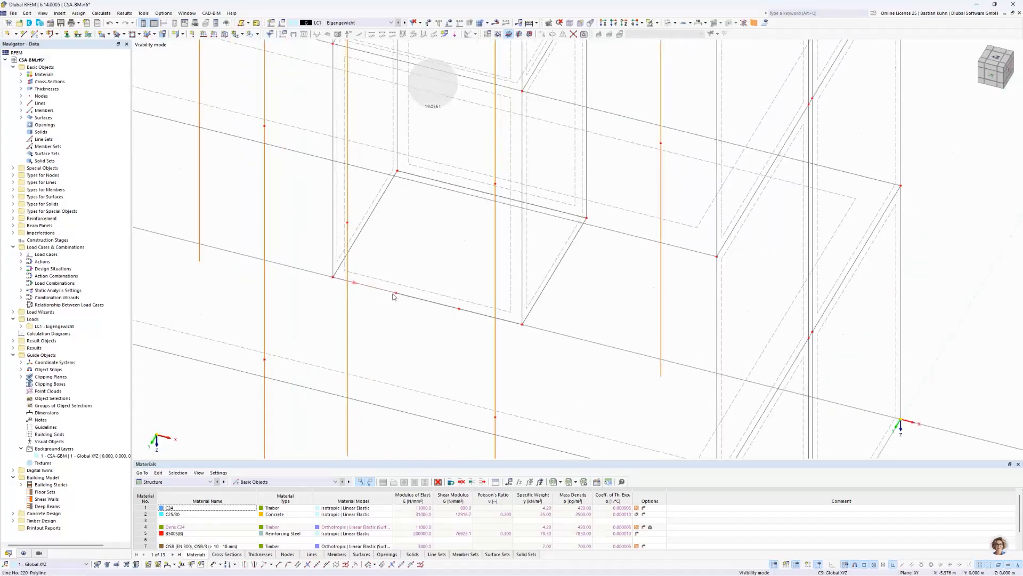
{"action": "double_click", "coordinate": [395, 295]}
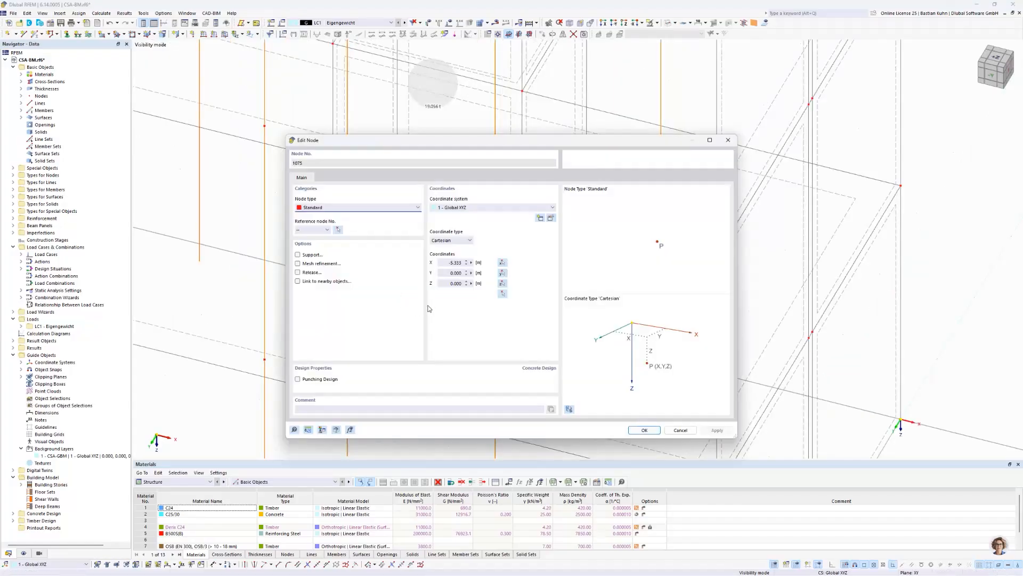
{"action": "double_click", "coordinate": [447, 264]}
{"action": "type", "text": "-6.2"}
{"action": "left_click", "coordinate": [644, 430]}
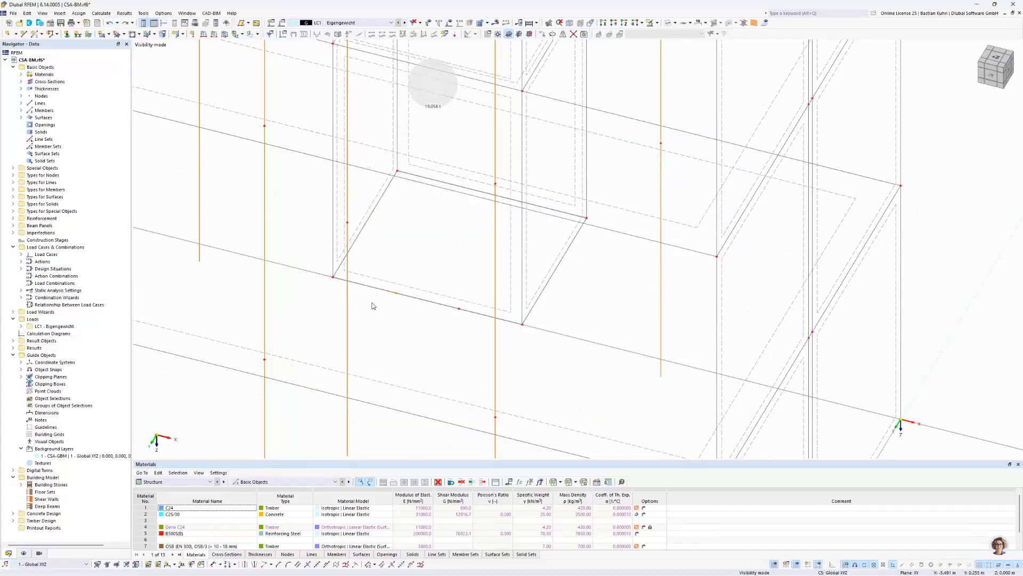
- Try -6 m as the first intermediate node's X coordinate, and undo the change
{"action": "right_click", "coordinate": [395, 294]}
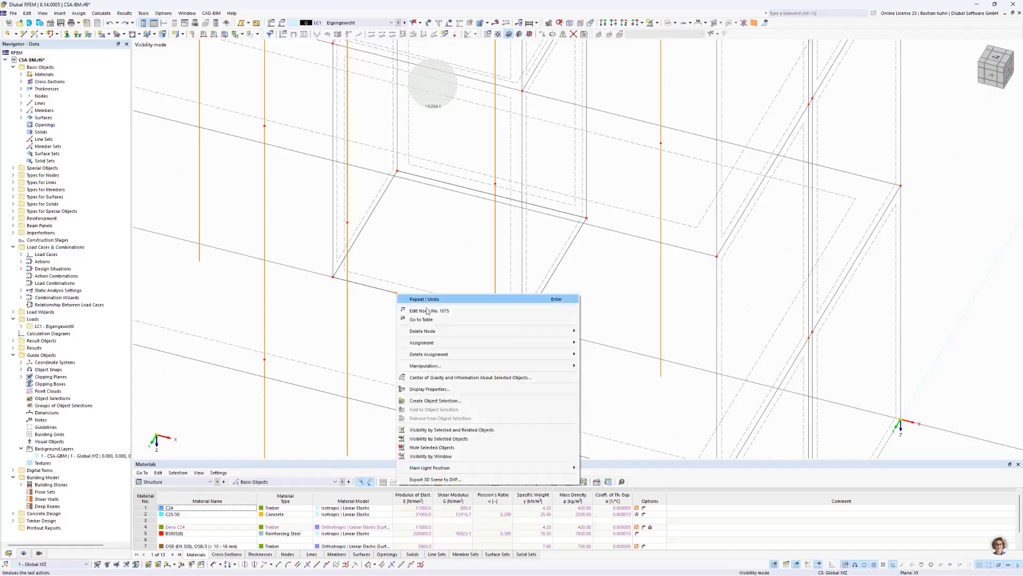
{"action": "left_click", "coordinate": [456, 310]}
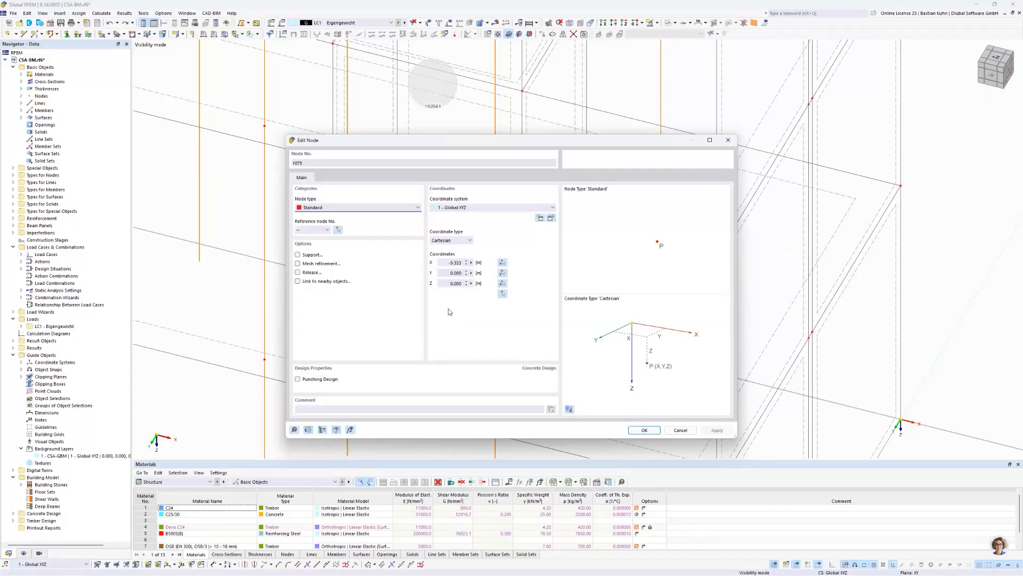
{"action": "left_click", "coordinate": [445, 264]}
{"action": "type", "text": "-6"}
{"action": "left_click", "coordinate": [636, 431]}
{"action": "left_click", "coordinate": [631, 432]}
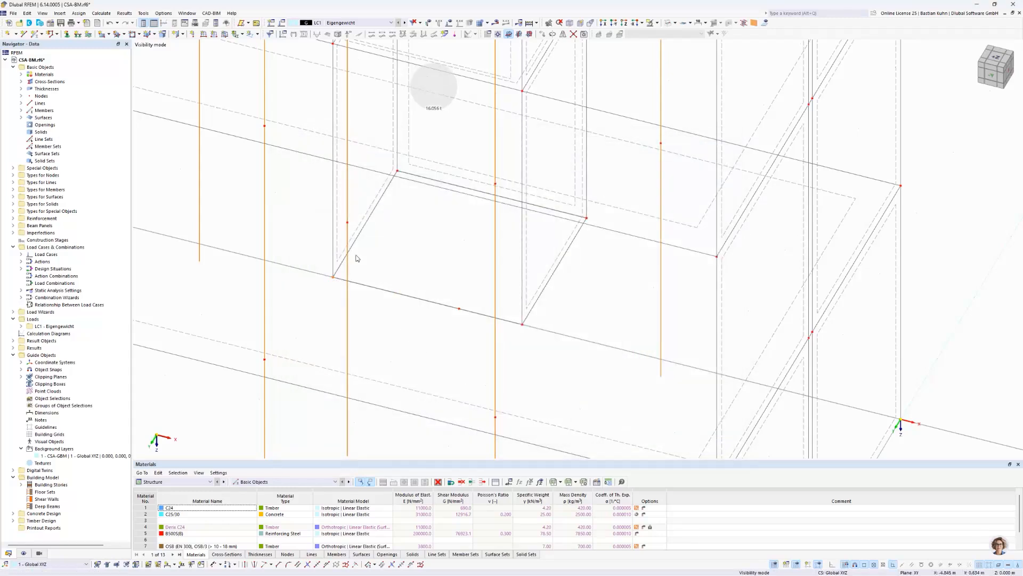
{"action": "left_click", "coordinate": [112, 24]}
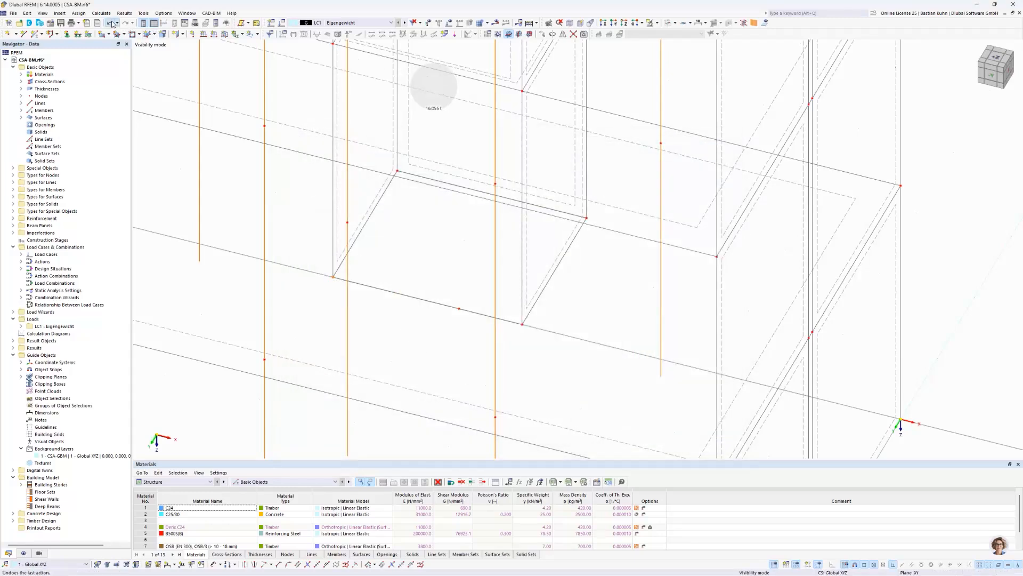
- Check the core corner node's coordinates and change the adjacent intermediate node's X coordinate to bring it closer to that corner
{"action": "double_click", "coordinate": [334, 278]}
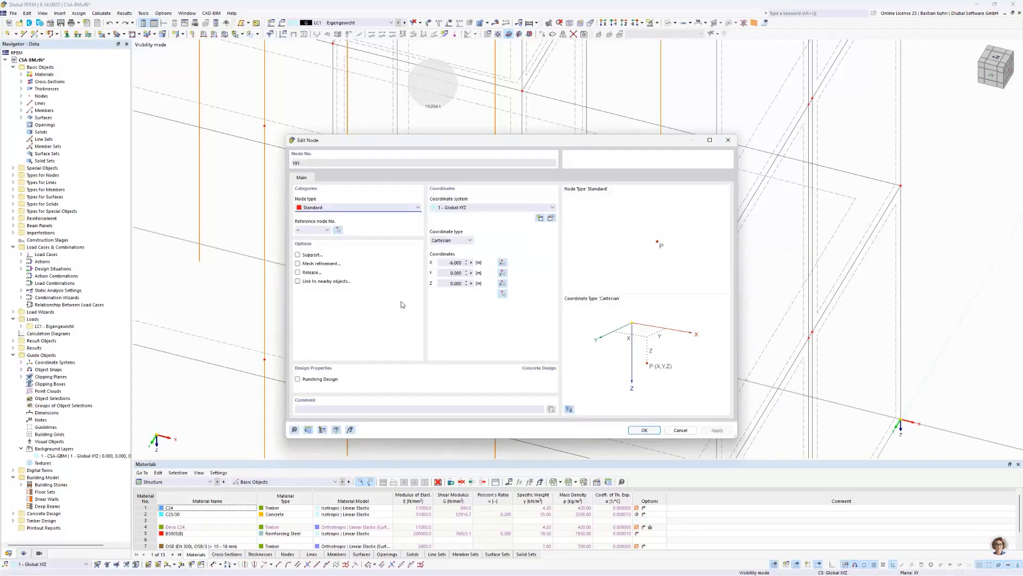
{"action": "left_click", "coordinate": [680, 430]}
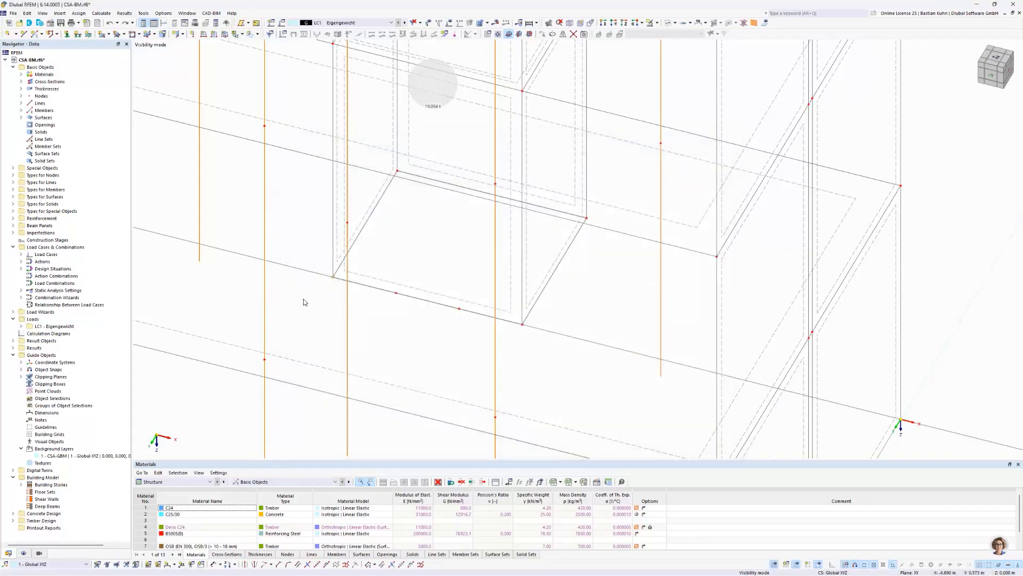
{"action": "double_click", "coordinate": [396, 296]}
{"action": "double_click", "coordinate": [453, 262]}
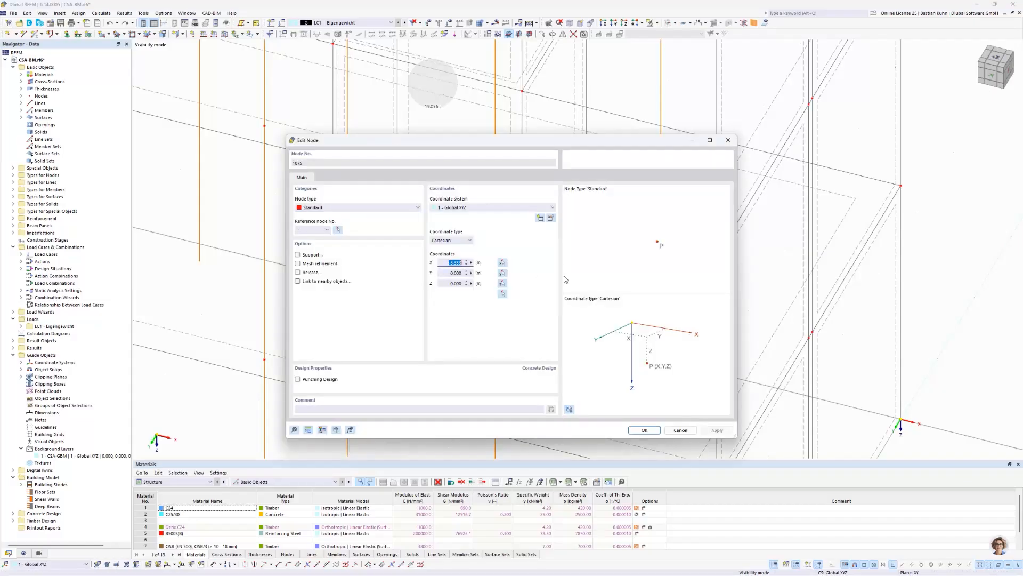
{"action": "key", "text": "BackSpace"}
{"action": "left_click", "coordinate": [641, 430]}
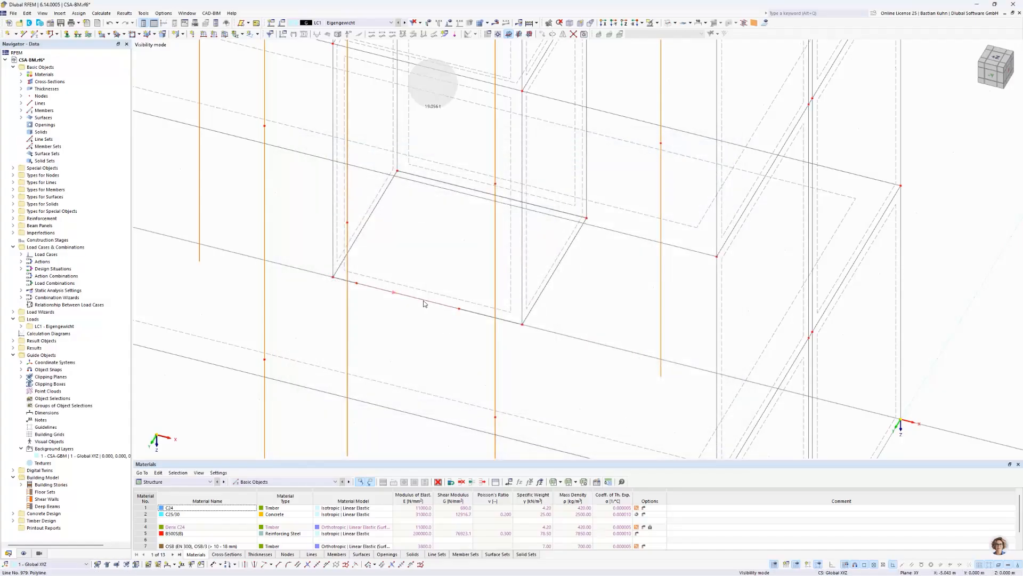
- Set the X coordinate of the second intermediate node on the core's base line to -4.4 m
{"action": "mouse_move", "coordinate": [424, 303]}
{"action": "double_click", "coordinate": [459, 311]}
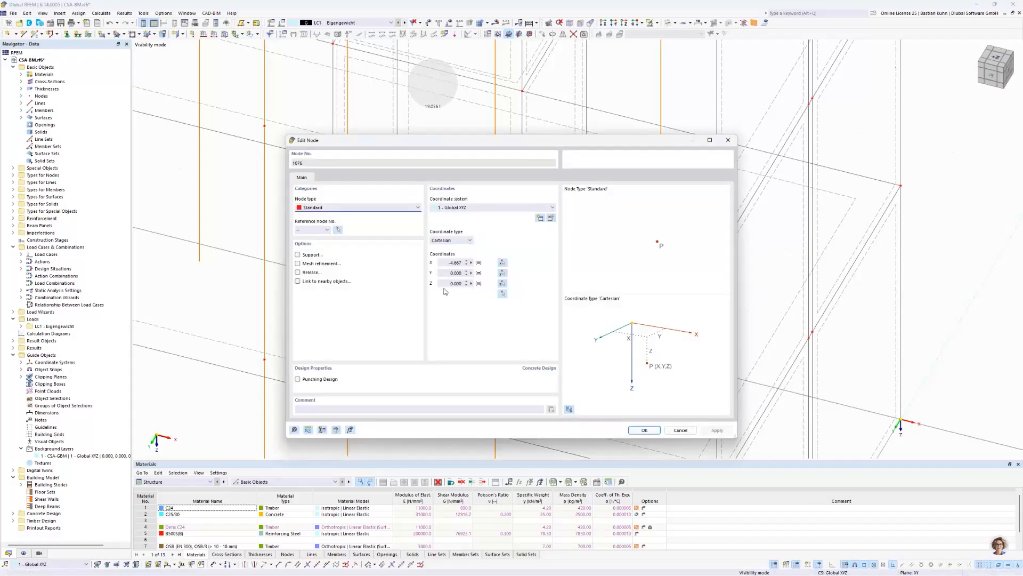
{"action": "double_click", "coordinate": [451, 263]}
{"action": "key", "text": "BackSpace"}
{"action": "type", "text": "-4,4"}
{"action": "left_click", "coordinate": [635, 430]}
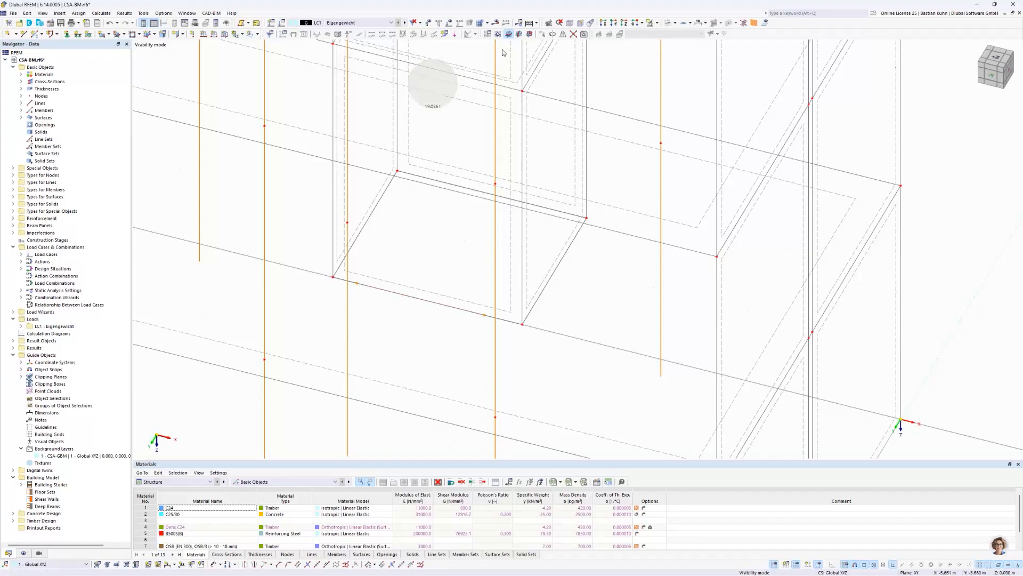
- Copy the two intermediate nodes once by -2.25 m in the Z direction
{"action": "left_click", "coordinate": [542, 34]}
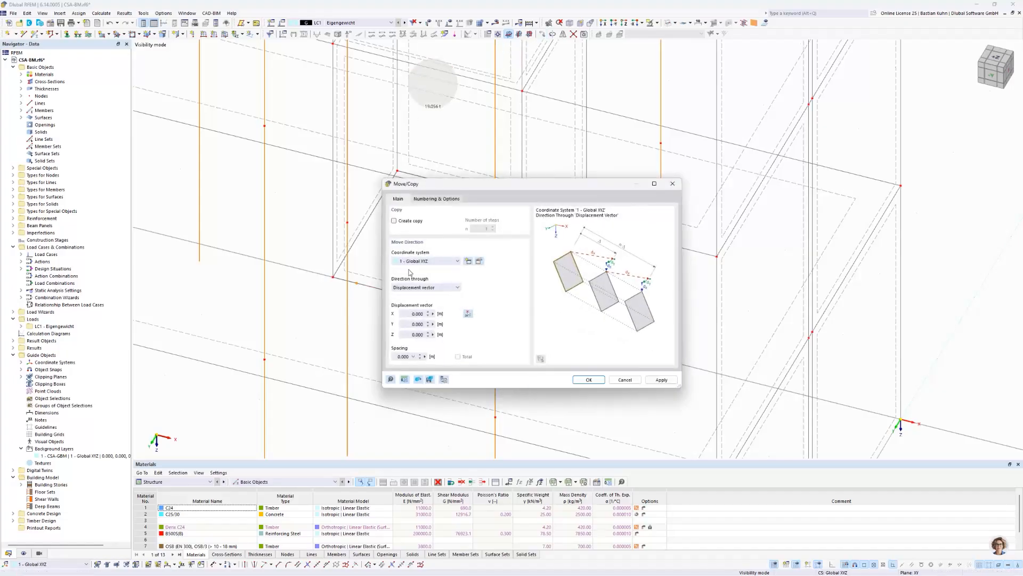
{"action": "left_click", "coordinate": [397, 221]}
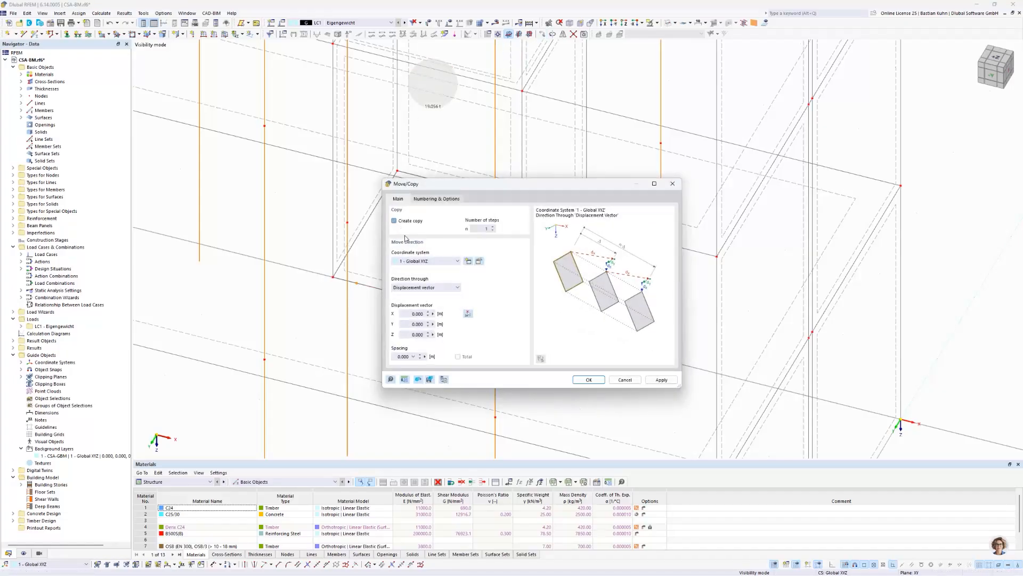
{"action": "left_click", "coordinate": [410, 335]}
{"action": "left_click", "coordinate": [581, 380]}
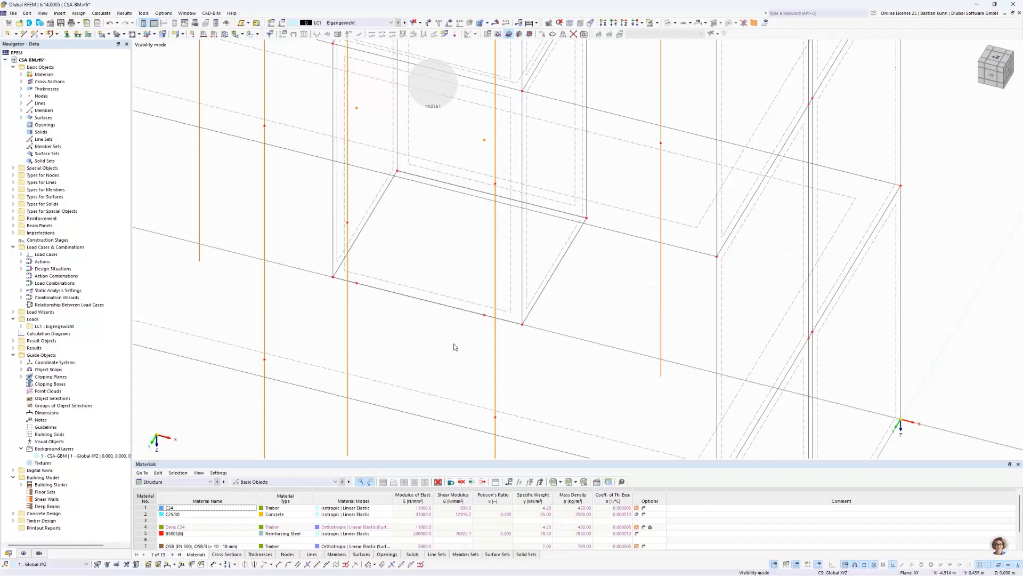
- Create a rectangular opening in the core wall through the base nodes and their copies, and check it in the solid display
{"action": "left_click", "coordinate": [133, 35]}
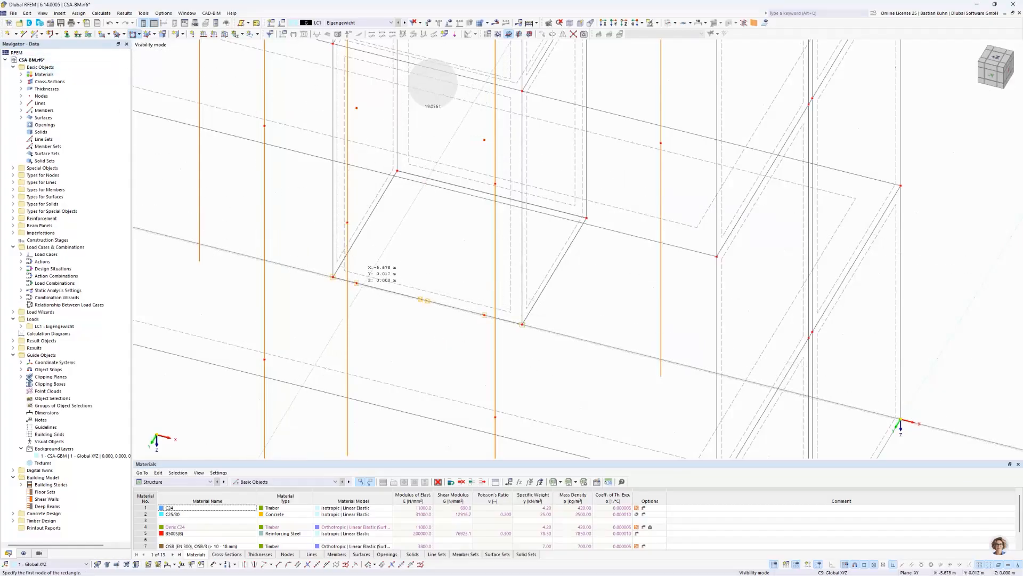
{"action": "left_click_drag", "start_coordinate": [357, 282], "coordinate": [484, 140]}
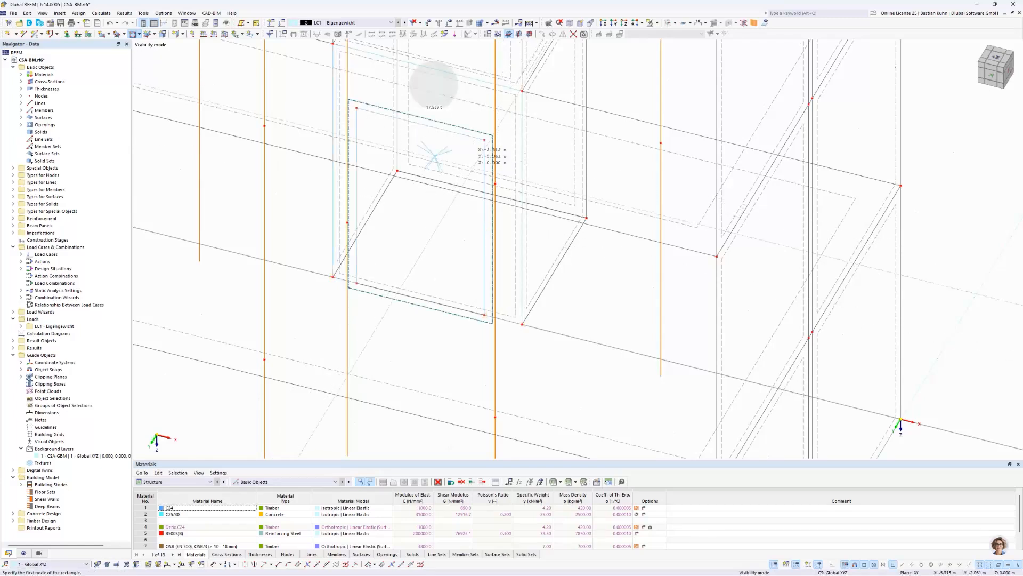
{"action": "left_click", "coordinate": [668, 23]}
{"action": "scroll", "coordinate": [517, 232], "scroll_direction": "down", "scroll_amount": 3}
{"action": "middle_click_drag", "start_coordinate": [514, 233], "coordinate": [533, 187]}
{"action": "scroll", "coordinate": [533, 186], "scroll_direction": "down", "scroll_amount": 5}
{"action": "middle_click_drag", "start_coordinate": [508, 307], "coordinate": [505, 245]}
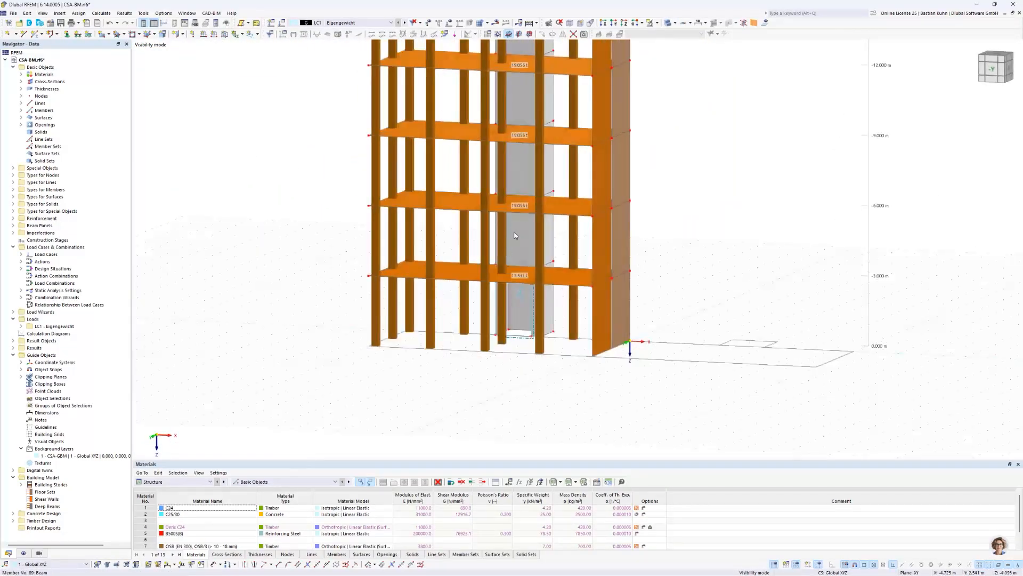
- Return to the wireframe display and copy the door opening vertically to the stories above at story-height spacing
{"action": "left_click", "coordinate": [667, 23]}
{"action": "left_click", "coordinate": [667, 23]}
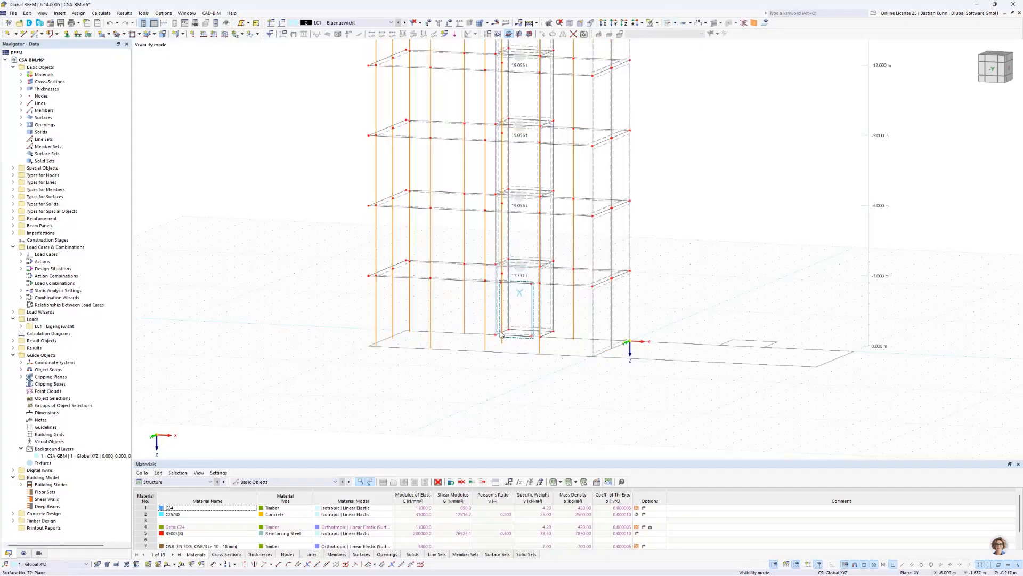
{"action": "scroll", "coordinate": [555, 313], "scroll_direction": "up", "scroll_amount": 5}
{"action": "middle_click_drag", "start_coordinate": [556, 313], "coordinate": [583, 253]}
{"action": "middle_click_drag", "start_coordinate": [583, 253], "coordinate": [547, 299], "text": "ctrl"}
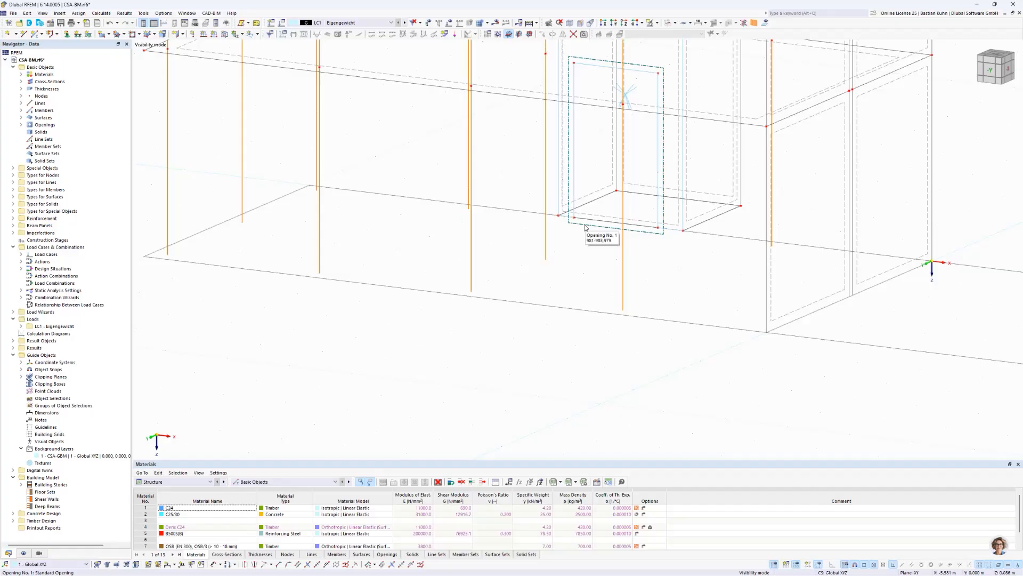
{"action": "left_click", "coordinate": [585, 228]}
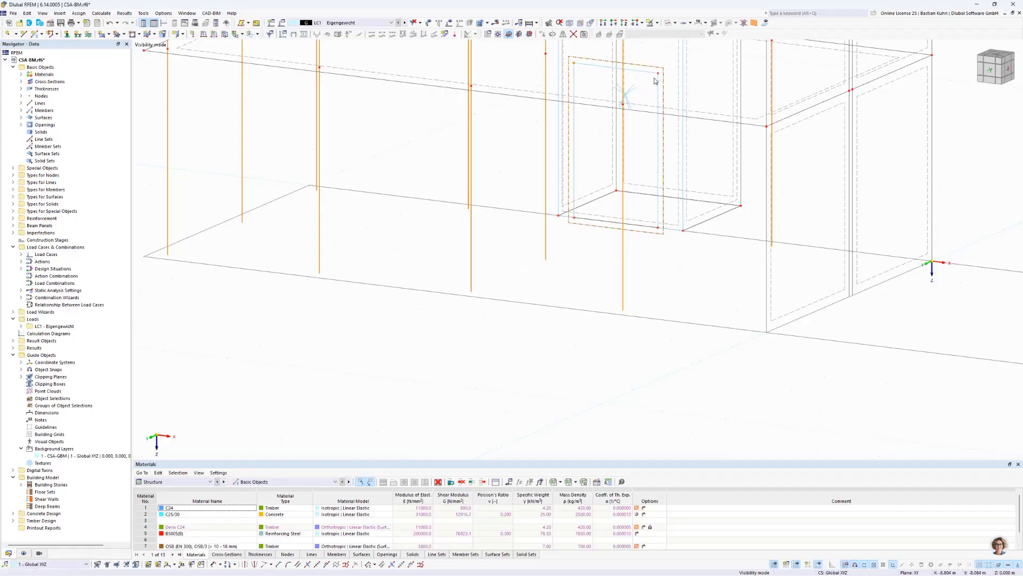
{"action": "left_click", "coordinate": [543, 34]}
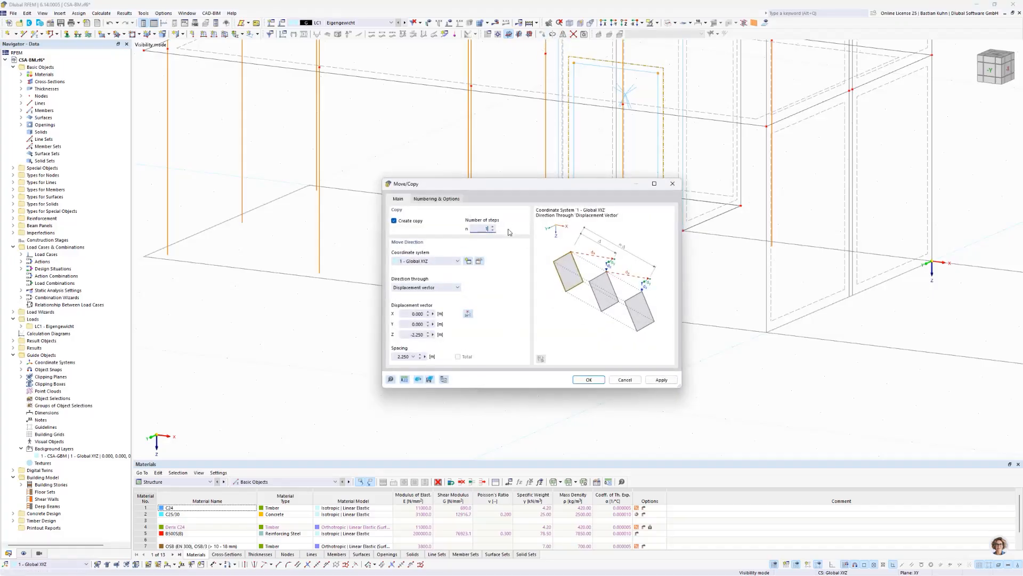
{"action": "double_click", "coordinate": [413, 334]}
{"action": "key", "text": "BackSpace"}
{"action": "left_click", "coordinate": [585, 382]}
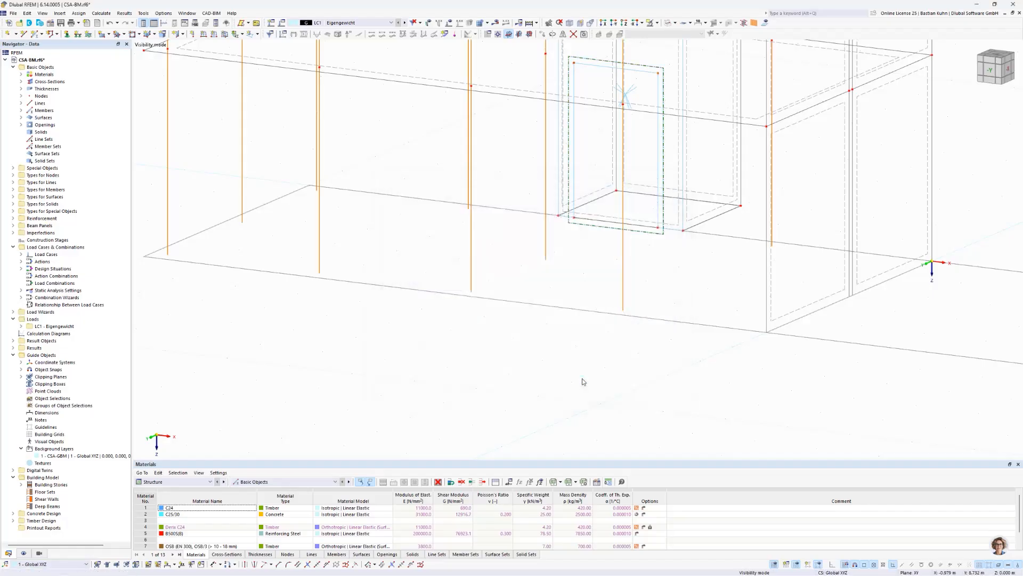
- Examine the copied door openings in the core wall and their lower edges at the story levels
{"action": "scroll", "coordinate": [582, 379], "scroll_direction": "down", "scroll_amount": 1}
{"action": "middle_click_drag", "start_coordinate": [611, 280], "coordinate": [559, 372]}
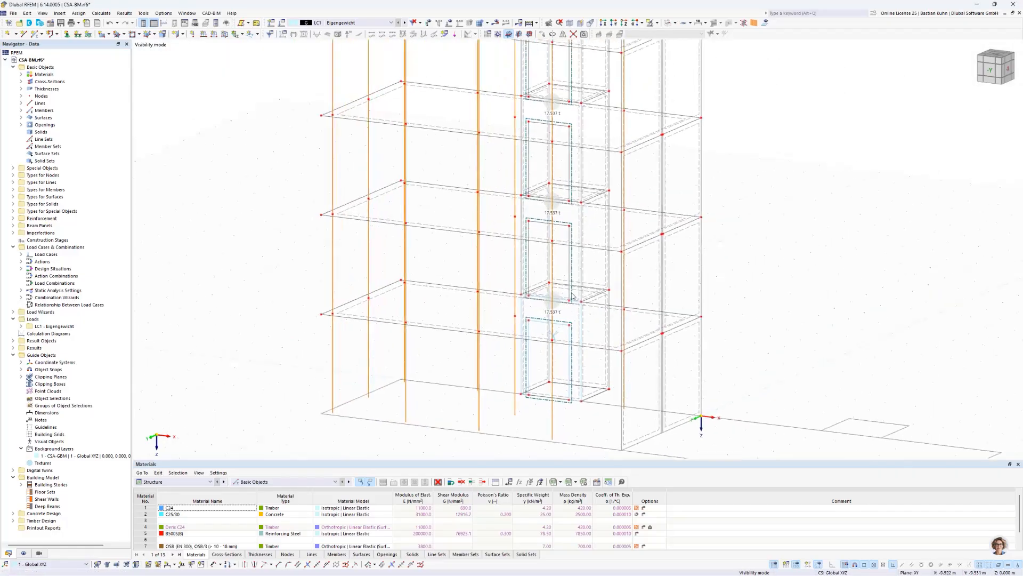
{"action": "scroll", "coordinate": [571, 294], "scroll_direction": "up", "scroll_amount": 6}
{"action": "scroll", "coordinate": [568, 312], "scroll_direction": "up", "scroll_amount": 4}
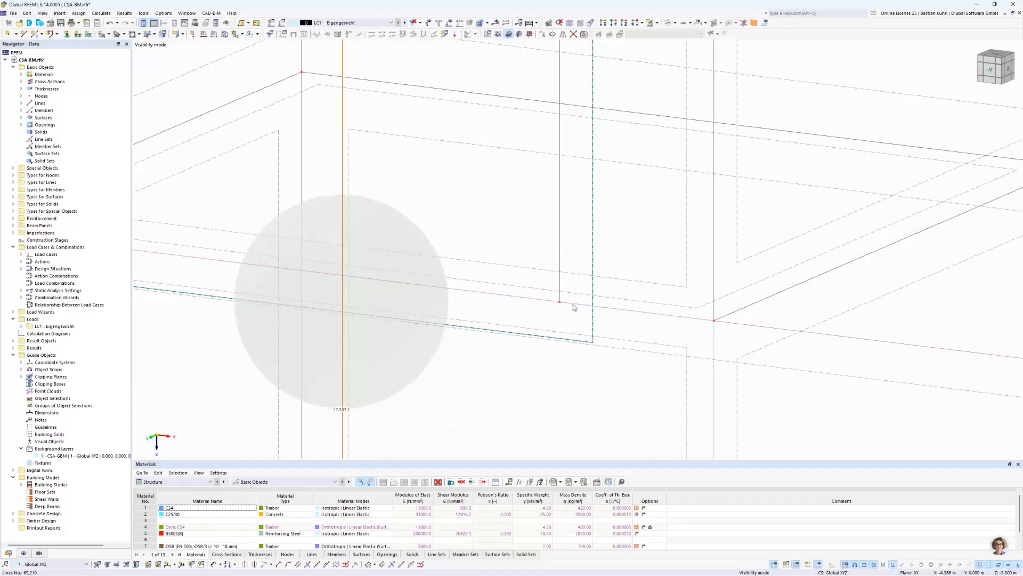
{"action": "left_click", "coordinate": [573, 304]}
{"action": "left_click", "coordinate": [576, 344]}
{"action": "scroll", "coordinate": [570, 319], "scroll_direction": "down", "scroll_amount": 3}
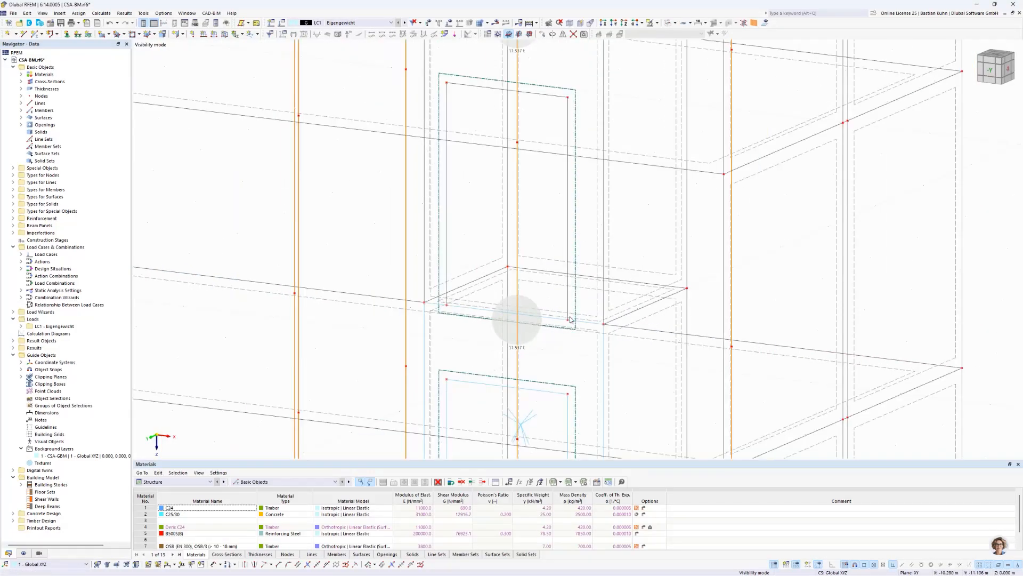
- Window the core wall carrying the door openings in the top view and examine the openings' lower edges at the story levels
{"action": "left_click", "coordinate": [624, 23]}
{"action": "scroll", "coordinate": [419, 164], "scroll_direction": "up", "scroll_amount": 3}
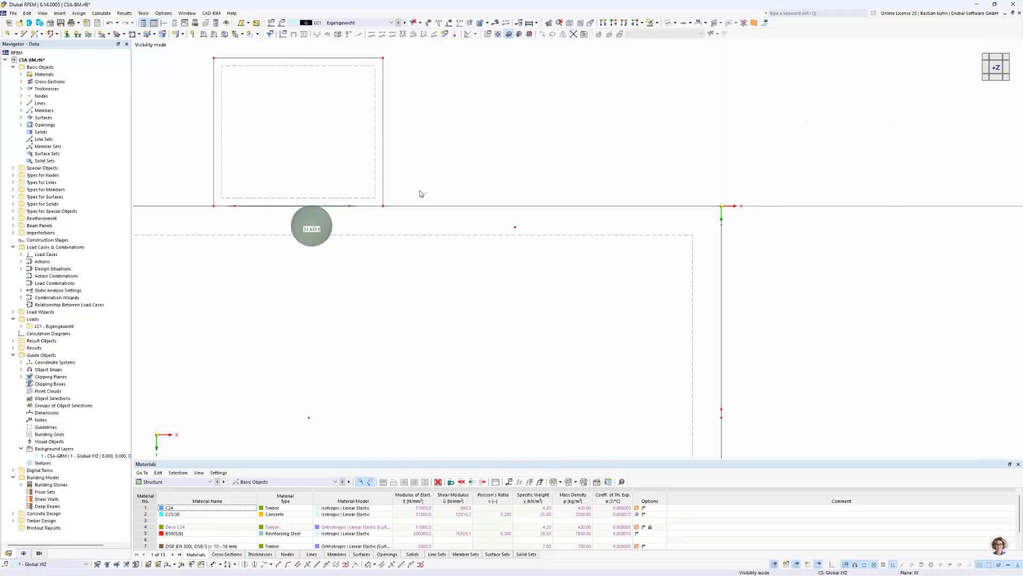
{"action": "left_click_drag", "start_coordinate": [412, 188], "coordinate": [222, 219]}
{"action": "left_click_drag", "start_coordinate": [201, 214], "coordinate": [201, 215]}
{"action": "scroll", "coordinate": [251, 209], "scroll_direction": "down", "scroll_amount": 5}
{"action": "middle_click_drag", "start_coordinate": [272, 242], "coordinate": [293, 298]}
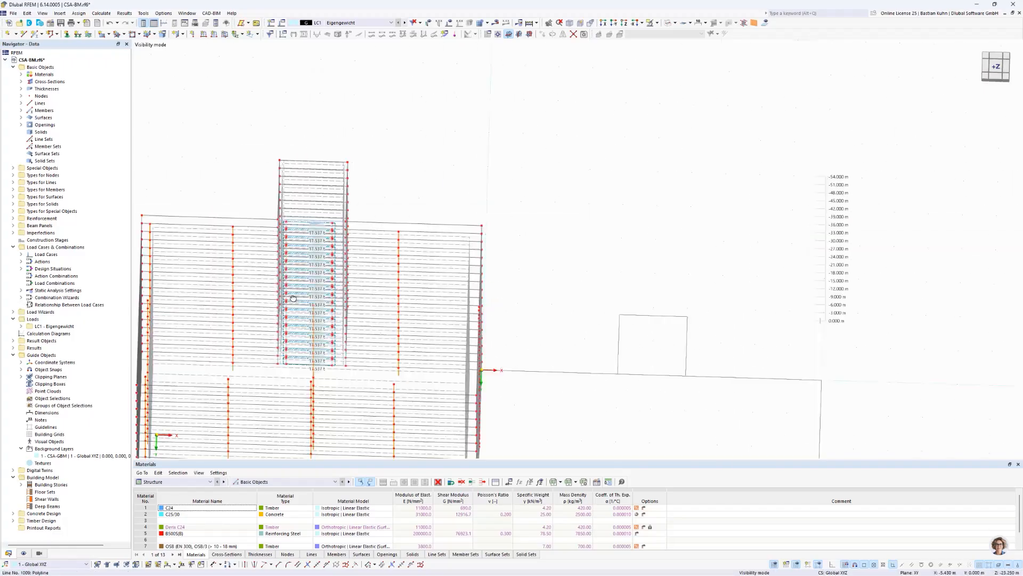
{"action": "scroll", "coordinate": [293, 298], "scroll_direction": "up", "scroll_amount": 8}
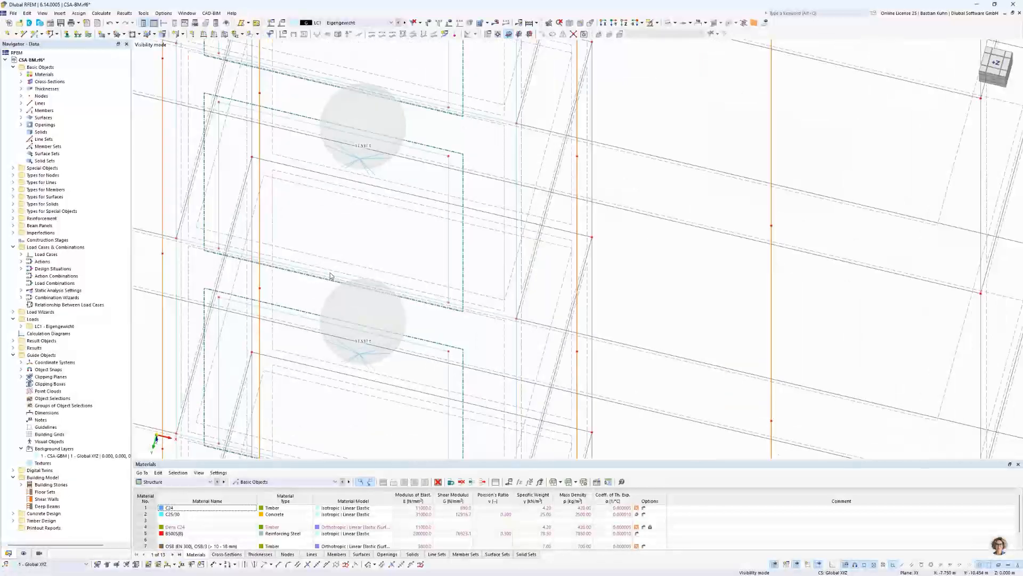
{"action": "scroll", "coordinate": [326, 276], "scroll_direction": "up", "scroll_amount": 3}
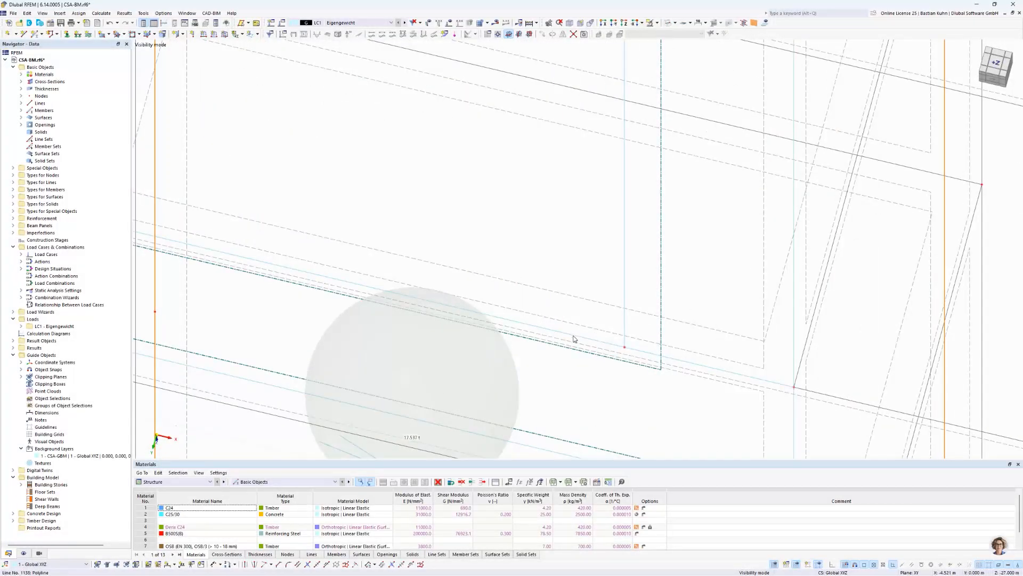
{"action": "scroll", "coordinate": [573, 339], "scroll_direction": "down", "scroll_amount": 5}
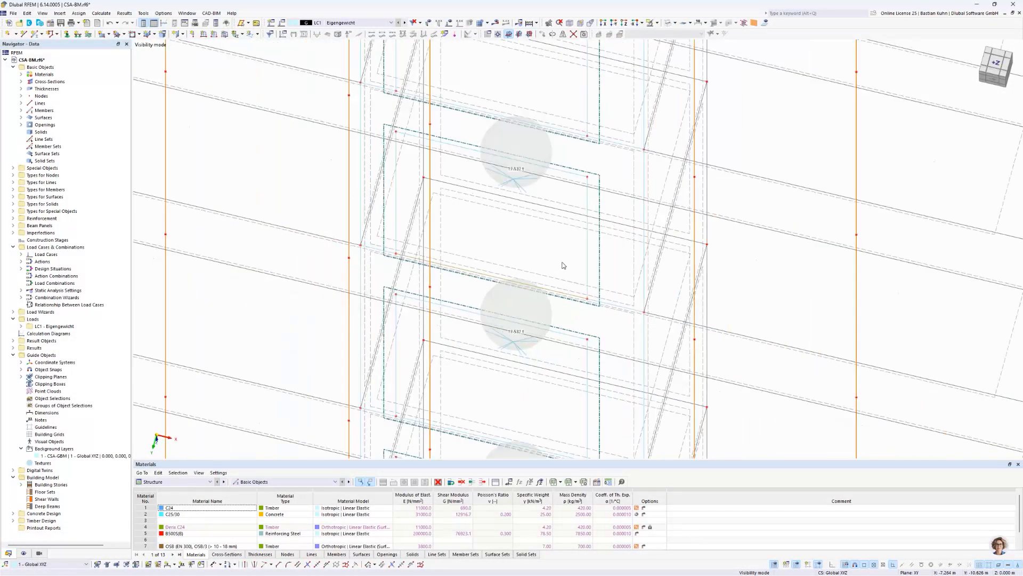
{"action": "scroll", "coordinate": [558, 251], "scroll_direction": "down", "scroll_amount": 8}
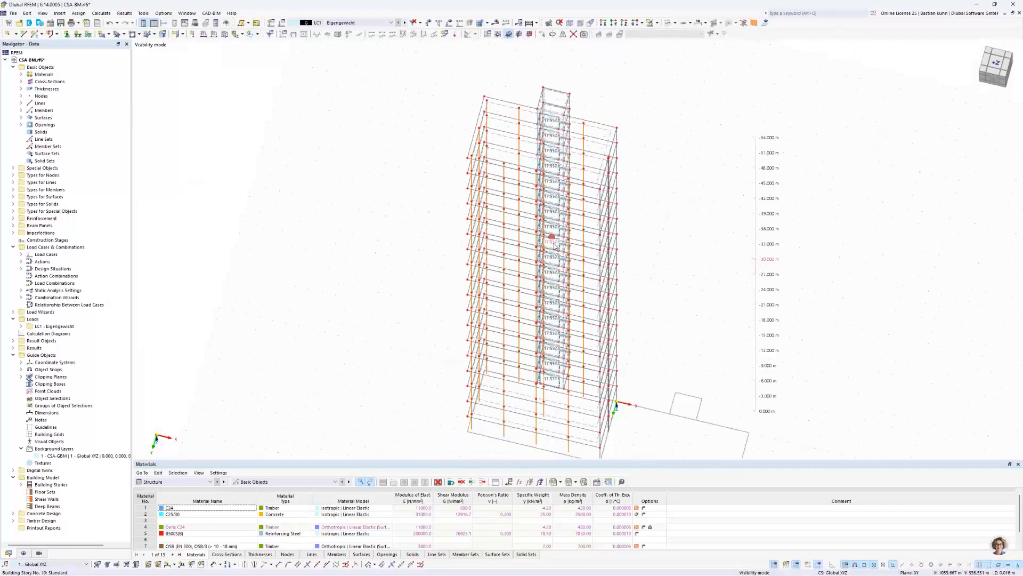
{"action": "middle_click_drag", "start_coordinate": [528, 324], "coordinate": [494, 228]}
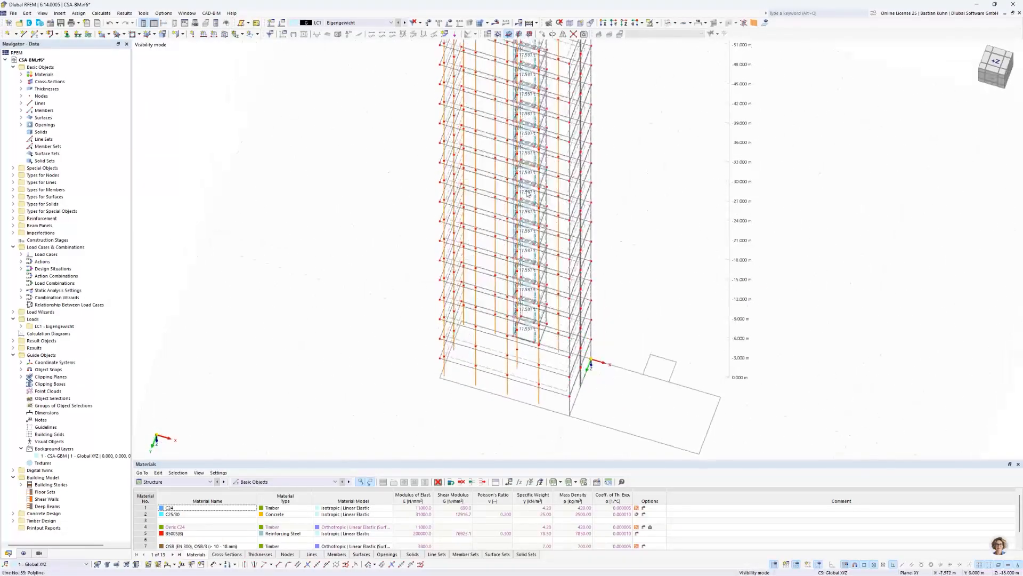
- Cancel the visibility mode to bring back the whole building and show it in the solid display
{"action": "left_click", "coordinate": [668, 25]}
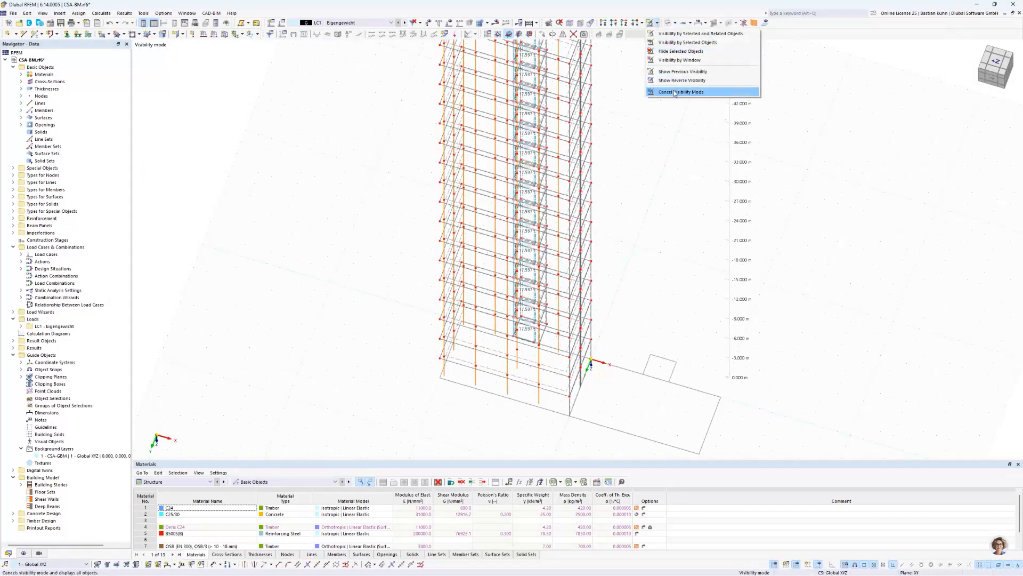
{"action": "left_click", "coordinate": [676, 92]}
{"action": "middle_click_drag", "start_coordinate": [499, 349], "coordinate": [351, 275], "text": "ctrl"}
{"action": "middle_click_drag", "start_coordinate": [454, 333], "coordinate": [412, 315]}
{"action": "left_click", "coordinate": [667, 23]}
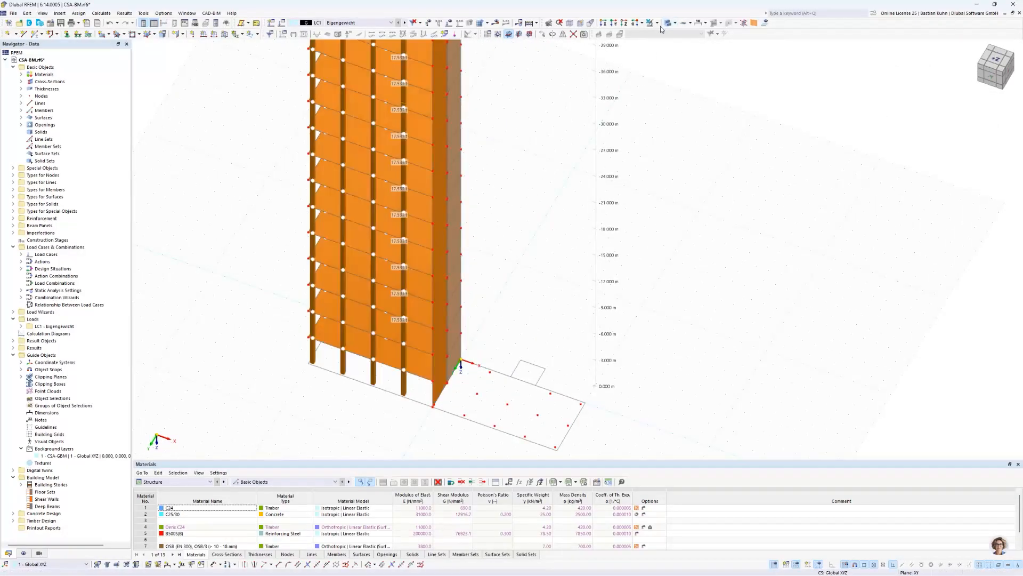
- Examine the beam panel topology of the timber wall near the base, then hide it and use the transparent display
{"action": "left_click", "coordinate": [754, 23]}
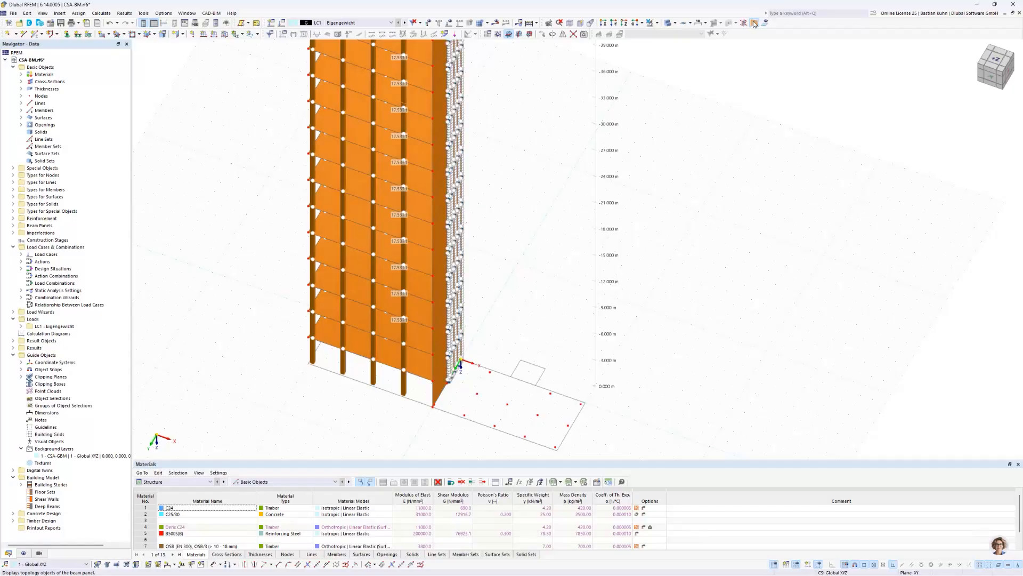
{"action": "scroll", "coordinate": [463, 369], "scroll_direction": "up", "scroll_amount": 6}
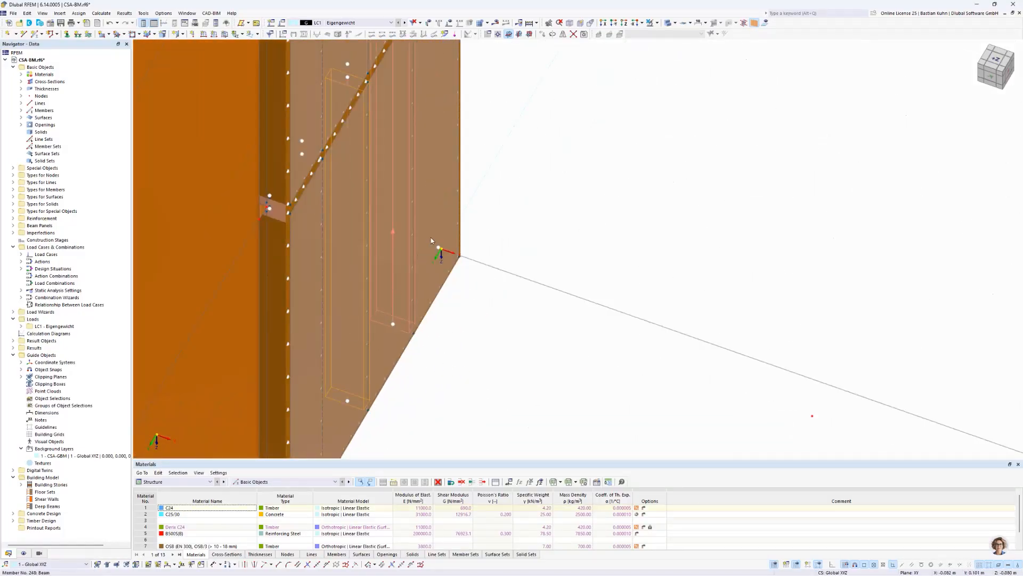
{"action": "scroll", "coordinate": [436, 230], "scroll_direction": "down", "scroll_amount": 2}
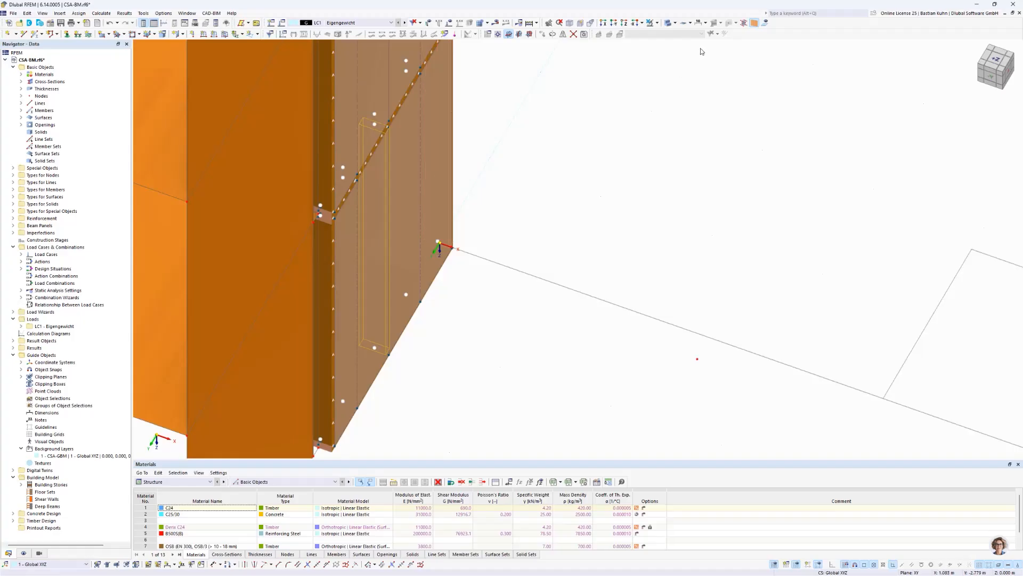
{"action": "left_click", "coordinate": [755, 24]}
{"action": "left_click", "coordinate": [755, 24]}
{"action": "left_click", "coordinate": [668, 23]}
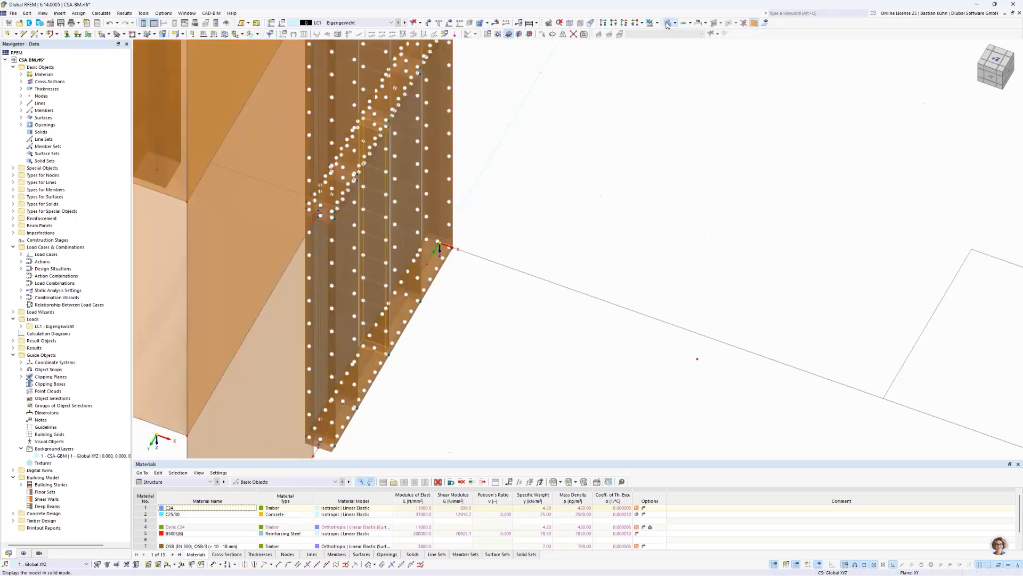
{"action": "left_click", "coordinate": [754, 23]}
{"action": "scroll", "coordinate": [565, 191], "scroll_direction": "down", "scroll_amount": 3}
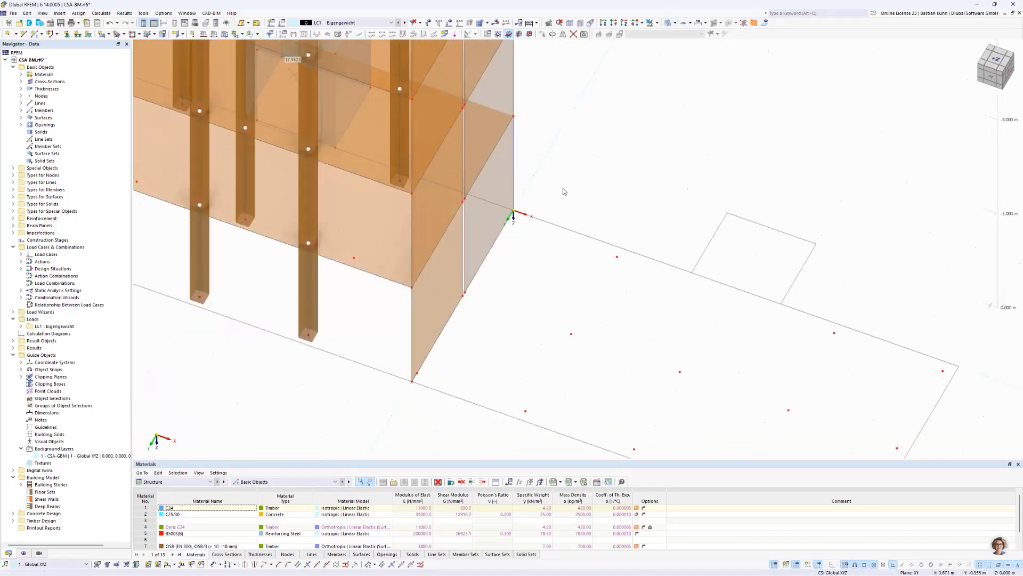
{"action": "scroll", "coordinate": [564, 192], "scroll_direction": "down", "scroll_amount": 2}
{"action": "scroll", "coordinate": [557, 139], "scroll_direction": "down", "scroll_amount": 2}
{"action": "middle_click_drag", "start_coordinate": [574, 215], "coordinate": [601, 312]}
{"action": "middle_click_drag", "start_coordinate": [601, 312], "coordinate": [599, 235], "text": "ctrl"}
{"action": "middle_click_drag", "start_coordinate": [539, 226], "coordinate": [516, 110]}
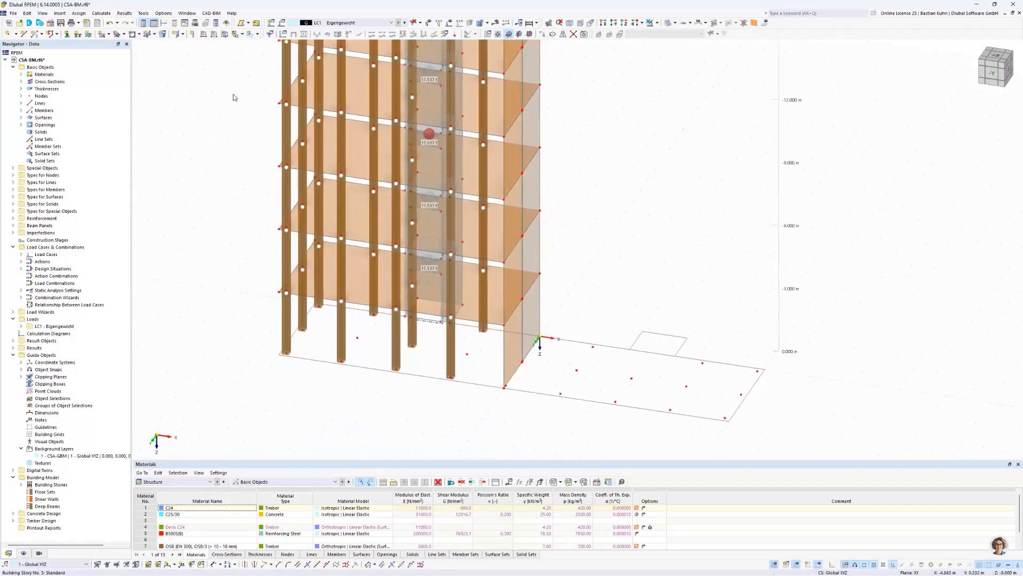
{"action": "left_click", "coordinate": [78, 34]}
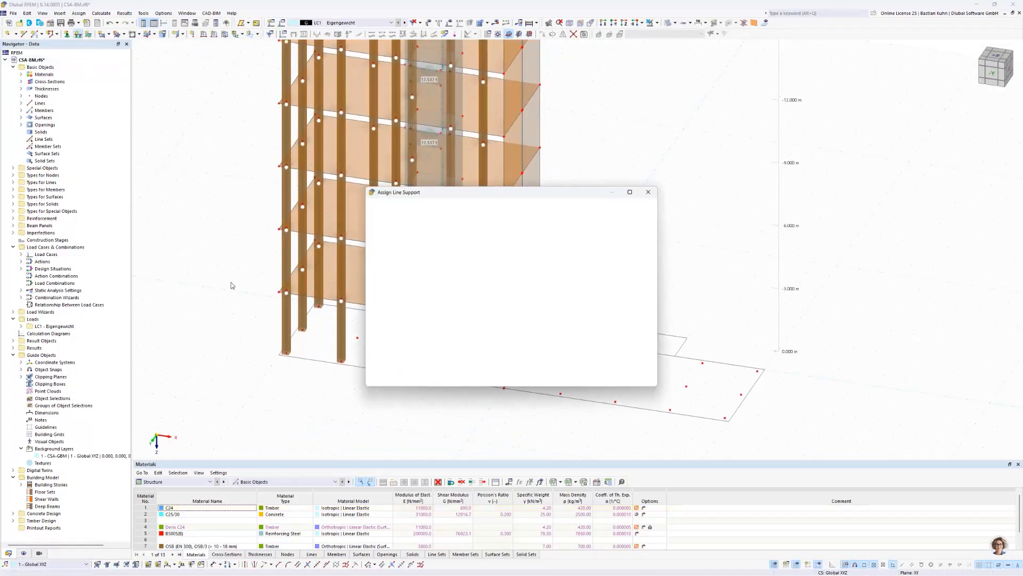
{"action": "left_click", "coordinate": [554, 379]}
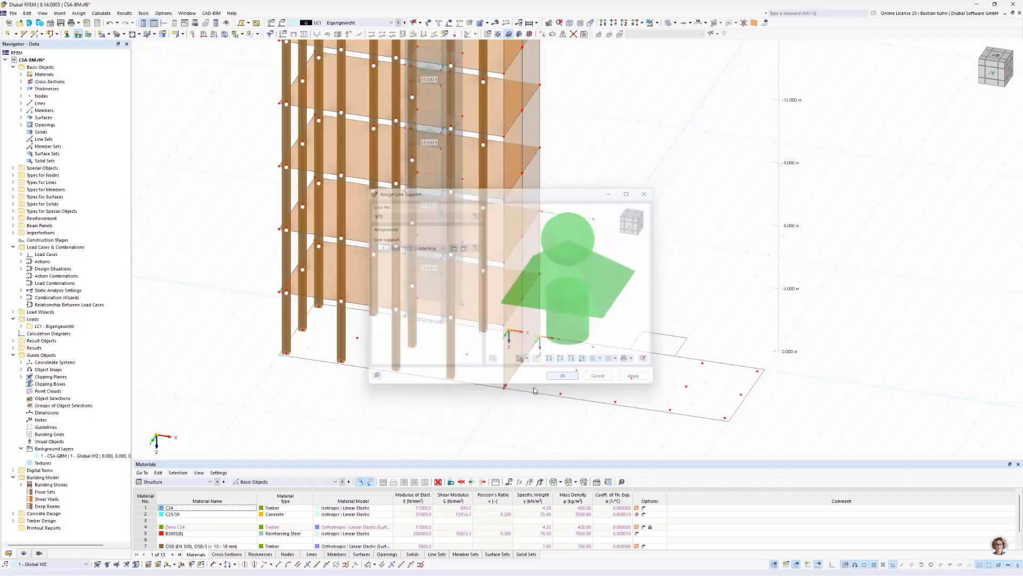
{"action": "scroll", "coordinate": [521, 373], "scroll_direction": "up", "scroll_amount": 3}
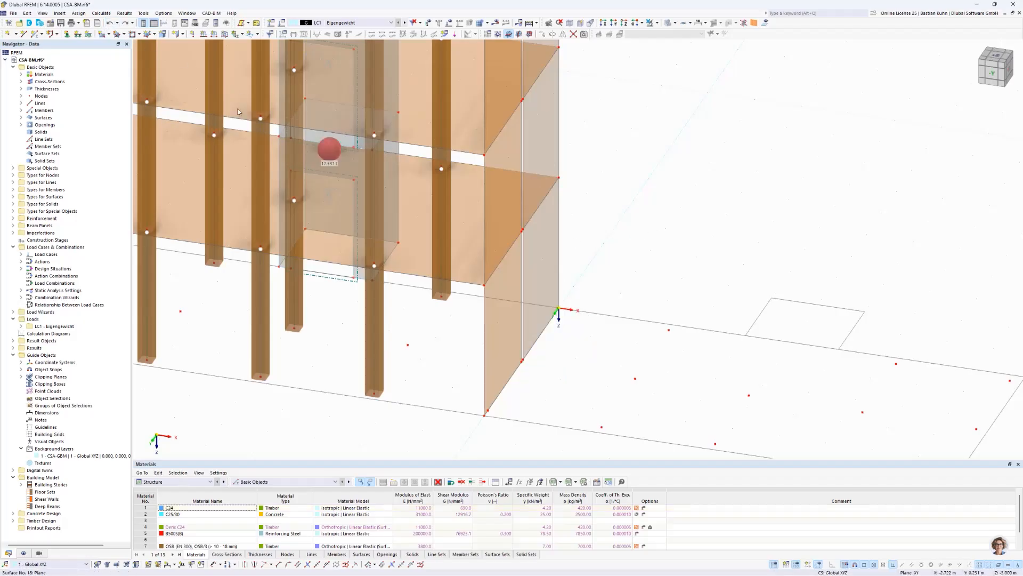
- Begin a line support assignment with the Gelenkig type and pick the base lines of the two end wall panels
{"action": "left_click", "coordinate": [78, 34]}
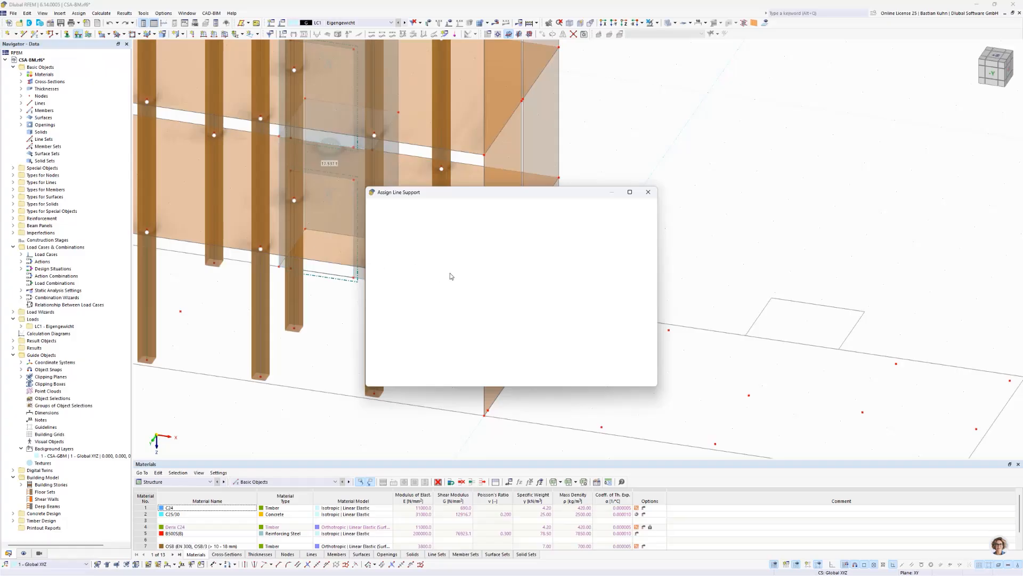
{"action": "left_click", "coordinate": [475, 214]}
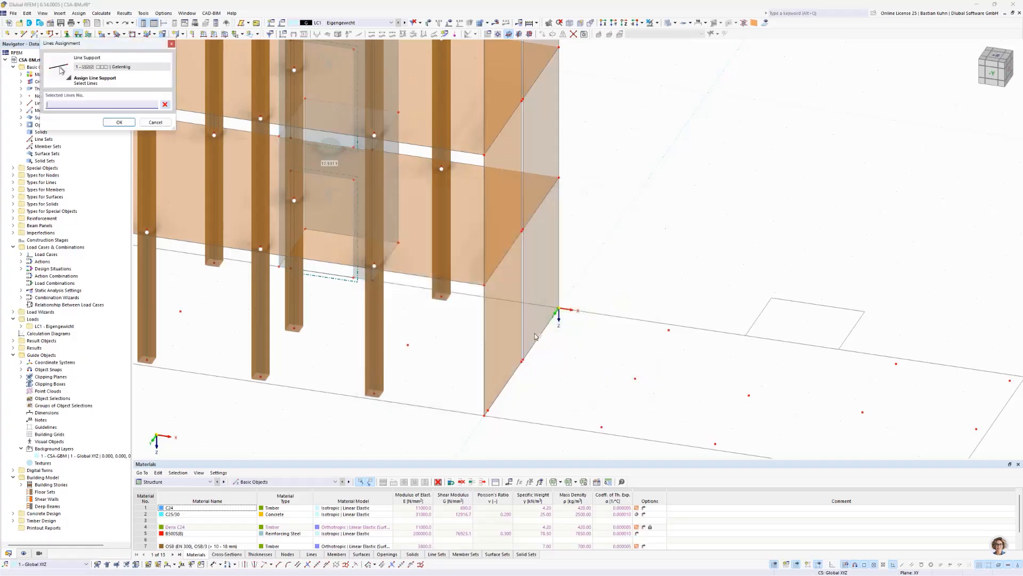
{"action": "left_click", "coordinate": [537, 336]}
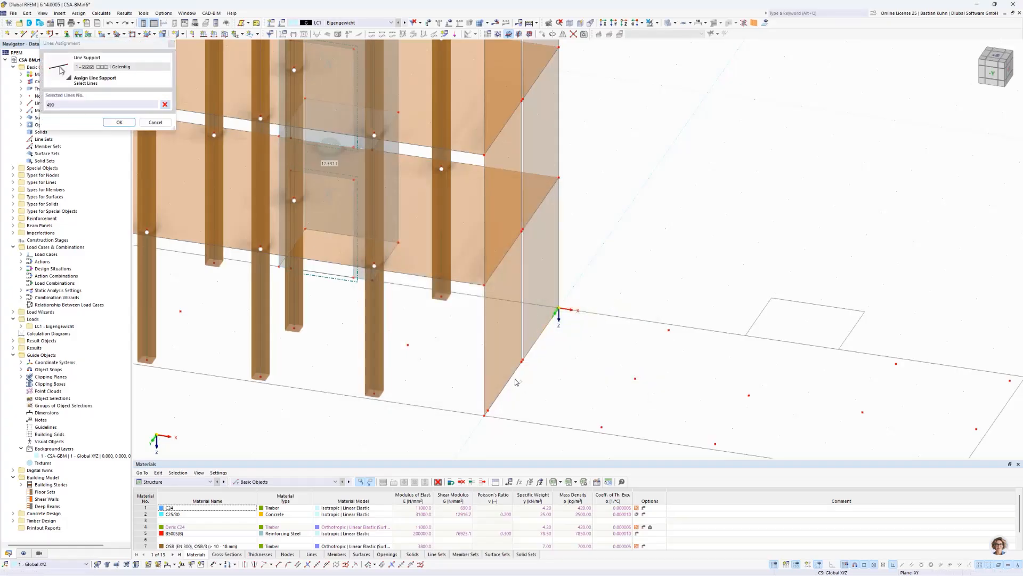
{"action": "left_click", "coordinate": [507, 403]}
{"action": "scroll", "coordinate": [498, 409], "scroll_direction": "up", "scroll_amount": 5}
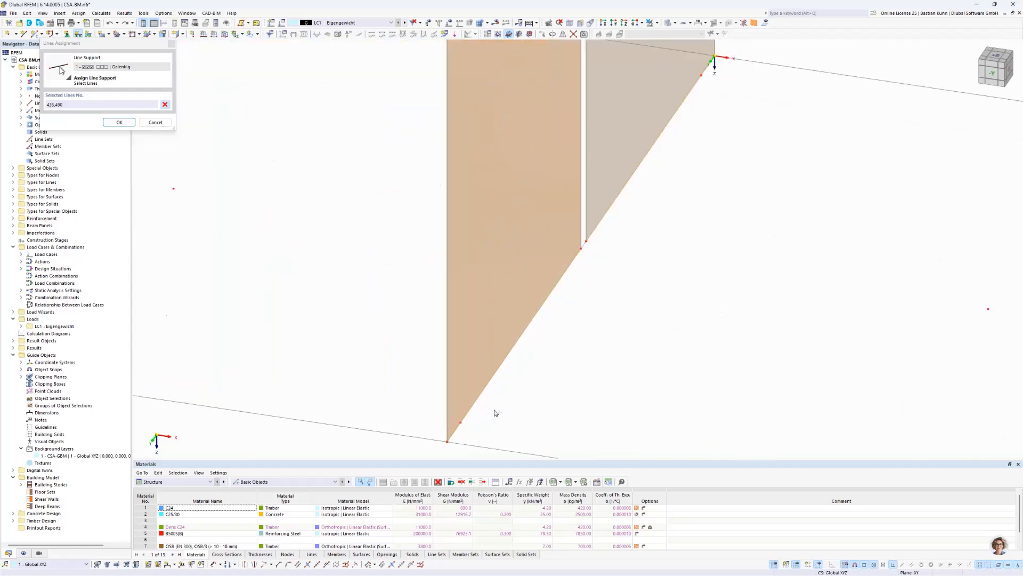
{"action": "scroll", "coordinate": [495, 412], "scroll_direction": "down", "scroll_amount": 5}
{"action": "middle_click_drag", "start_coordinate": [575, 343], "coordinate": [418, 329]}
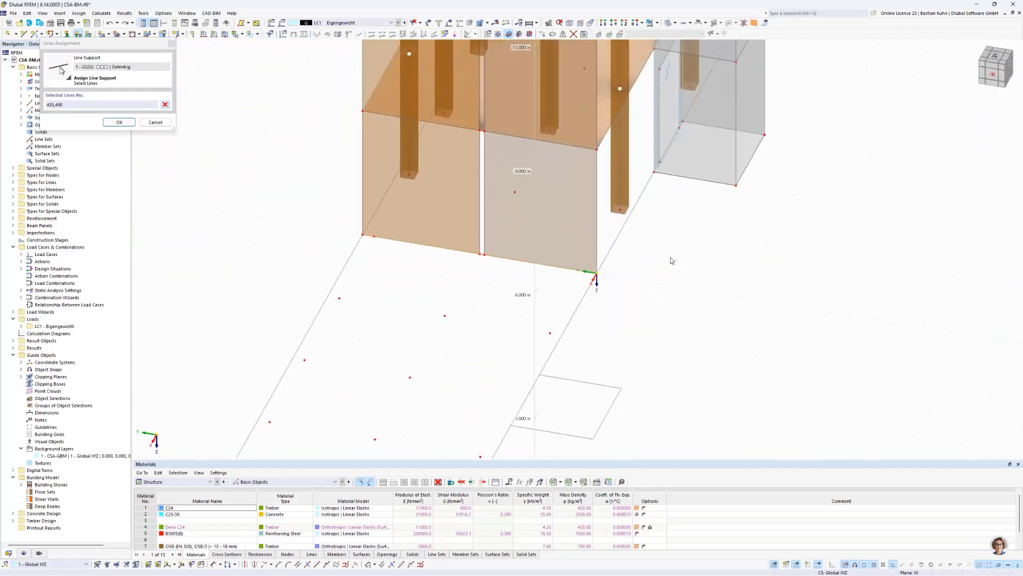
- Add the base lines of the concrete core walls, including the short pieces beside the door opening, and assign the Gelenkig line support
{"action": "left_click", "coordinate": [685, 177]}
{"action": "left_click", "coordinate": [750, 169]}
{"action": "left_click", "coordinate": [702, 124]}
{"action": "scroll", "coordinate": [680, 128], "scroll_direction": "up", "scroll_amount": 5}
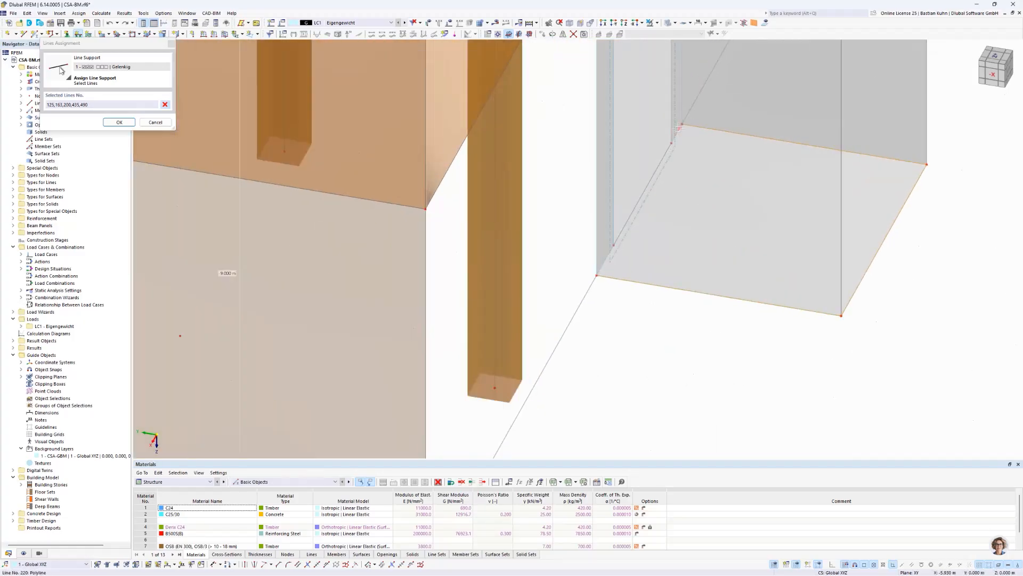
{"action": "left_click", "coordinate": [678, 128]}
{"action": "scroll", "coordinate": [605, 259], "scroll_direction": "down", "scroll_amount": 5}
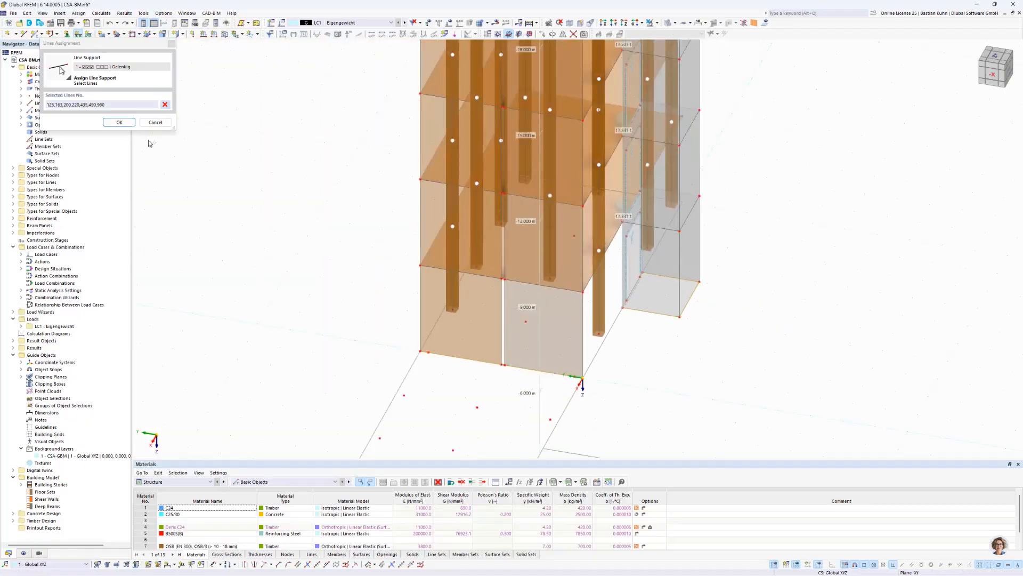
{"action": "left_click", "coordinate": [118, 123]}
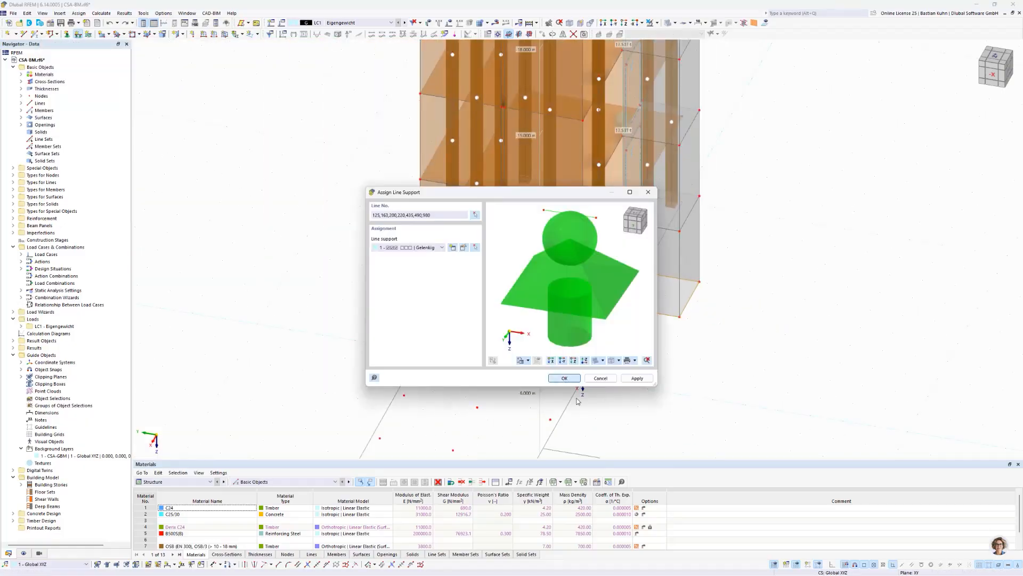
{"action": "left_click", "coordinate": [564, 378]}
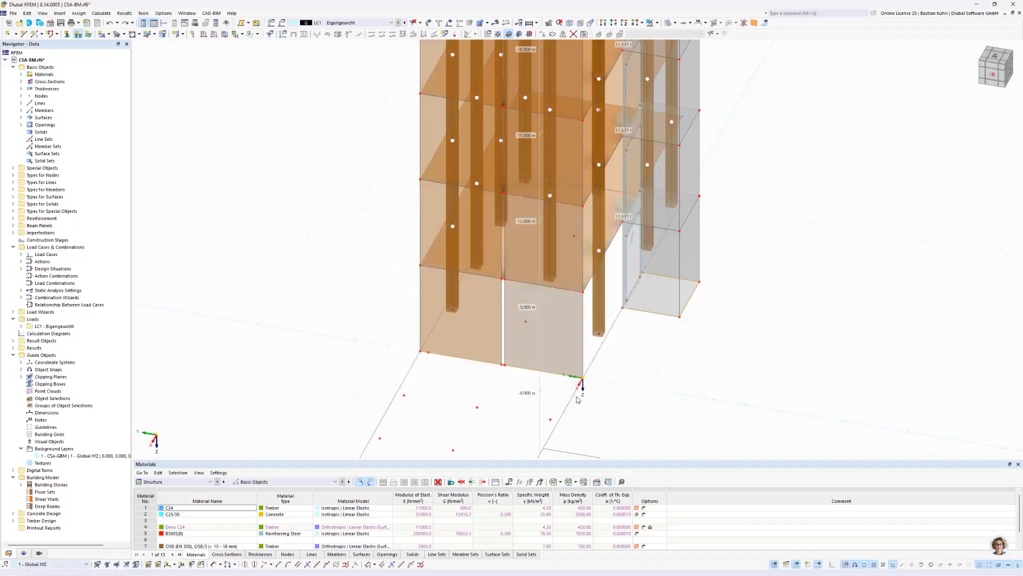
- Reduce the display size of the line support symbols
{"action": "right_click", "coordinate": [669, 361]}
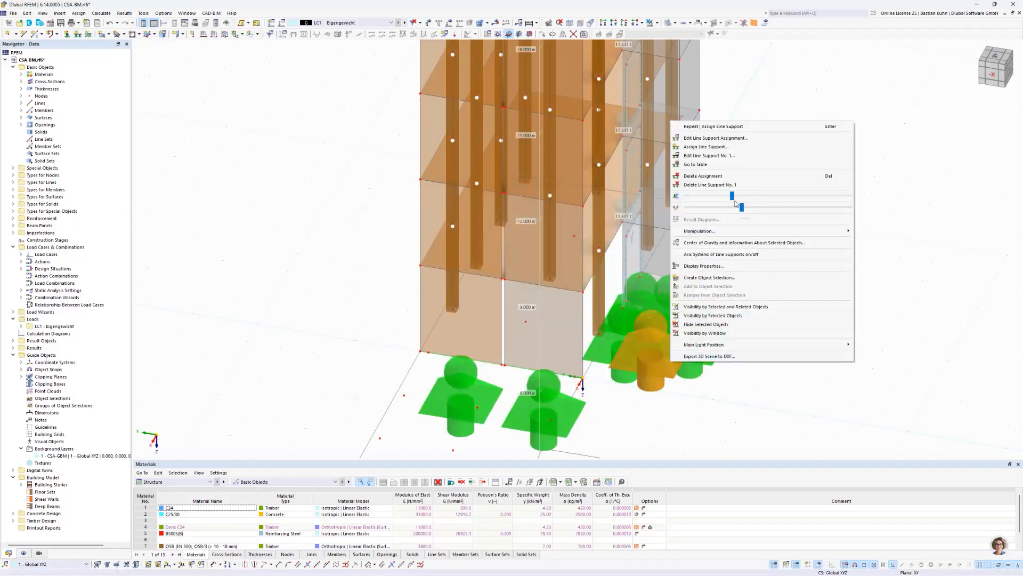
{"action": "left_click_drag", "start_coordinate": [733, 196], "coordinate": [691, 196]}
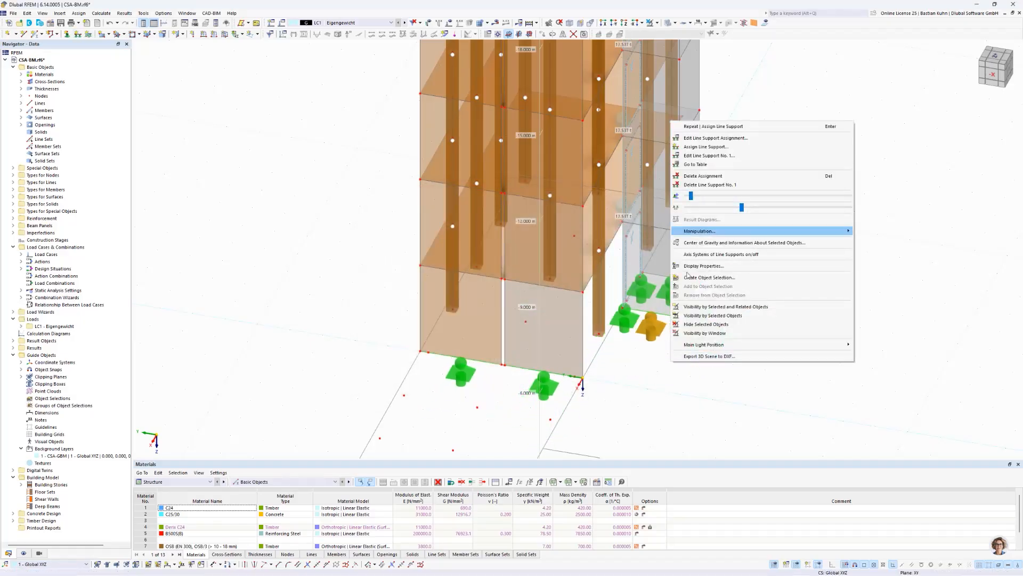
{"action": "left_click", "coordinate": [655, 369]}
- Assign a nodal support to the base nodes of all the timber columns
{"action": "scroll", "coordinate": [640, 380], "scroll_direction": "down", "scroll_amount": 3}
{"action": "middle_click_drag", "start_coordinate": [618, 380], "coordinate": [651, 319]}
{"action": "middle_click_drag", "start_coordinate": [412, 342], "coordinate": [457, 270]}
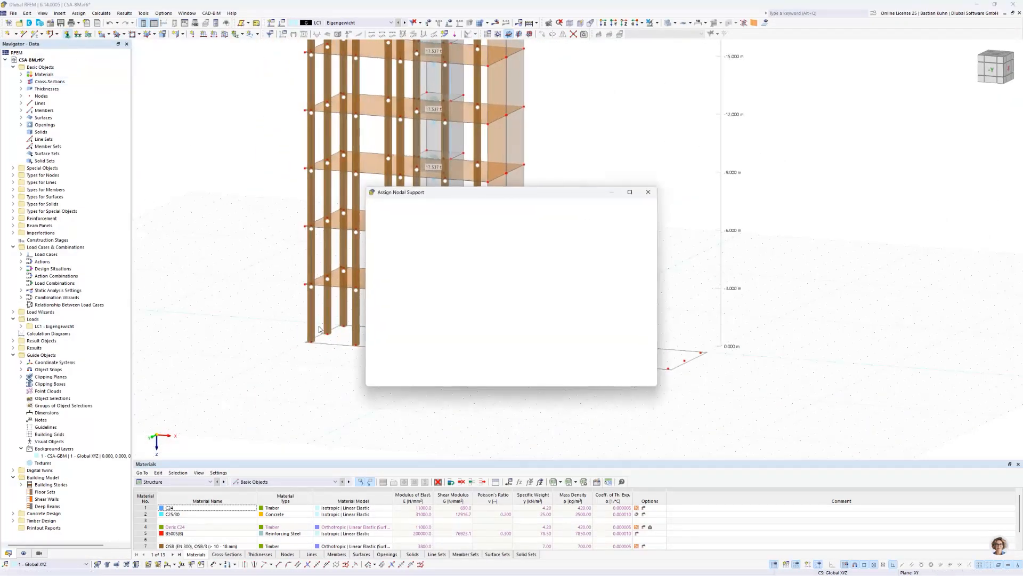
{"action": "left_click", "coordinate": [555, 378]}
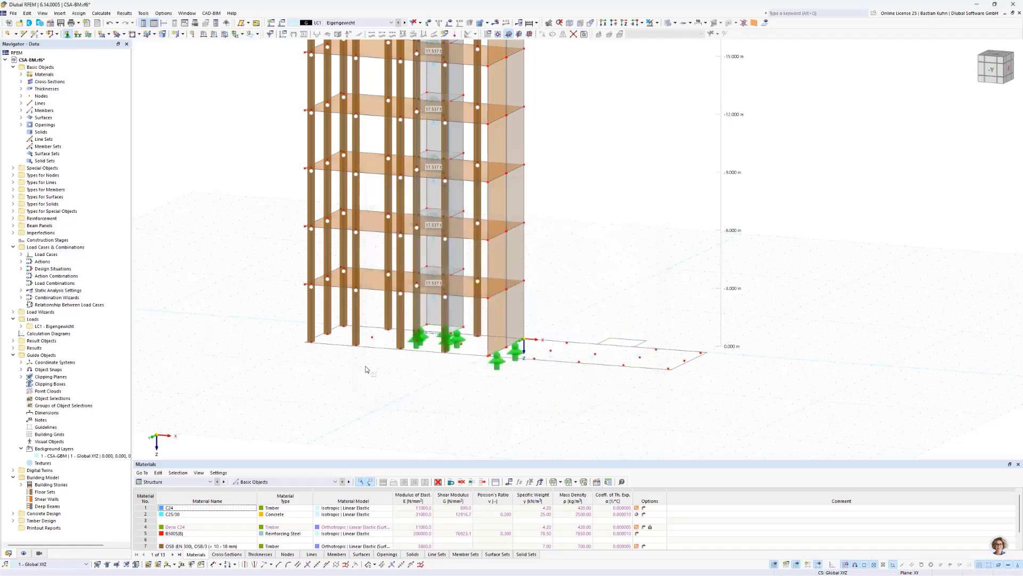
{"action": "scroll", "coordinate": [339, 312], "scroll_direction": "up", "scroll_amount": 5}
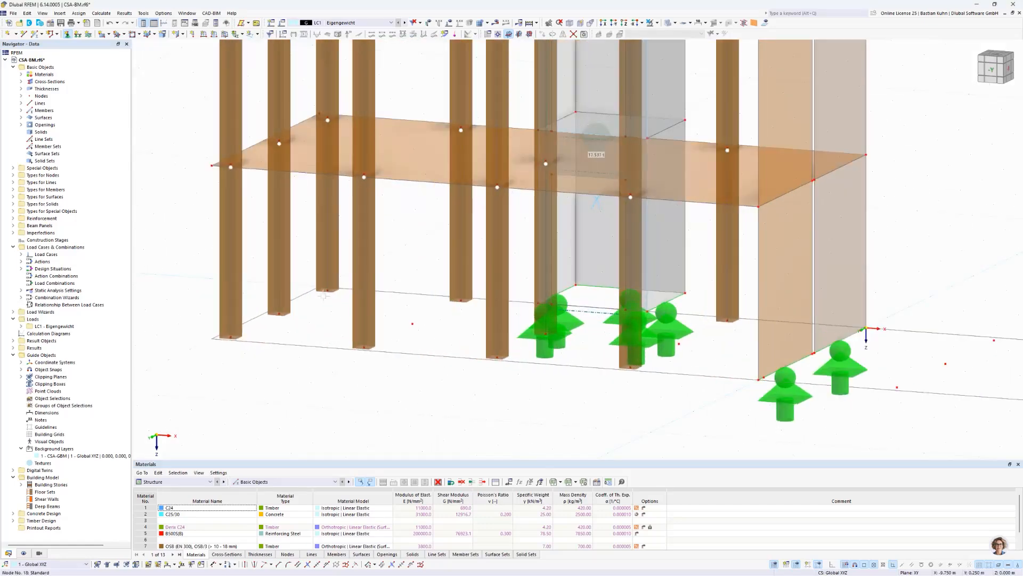
{"action": "left_click", "coordinate": [279, 314]}
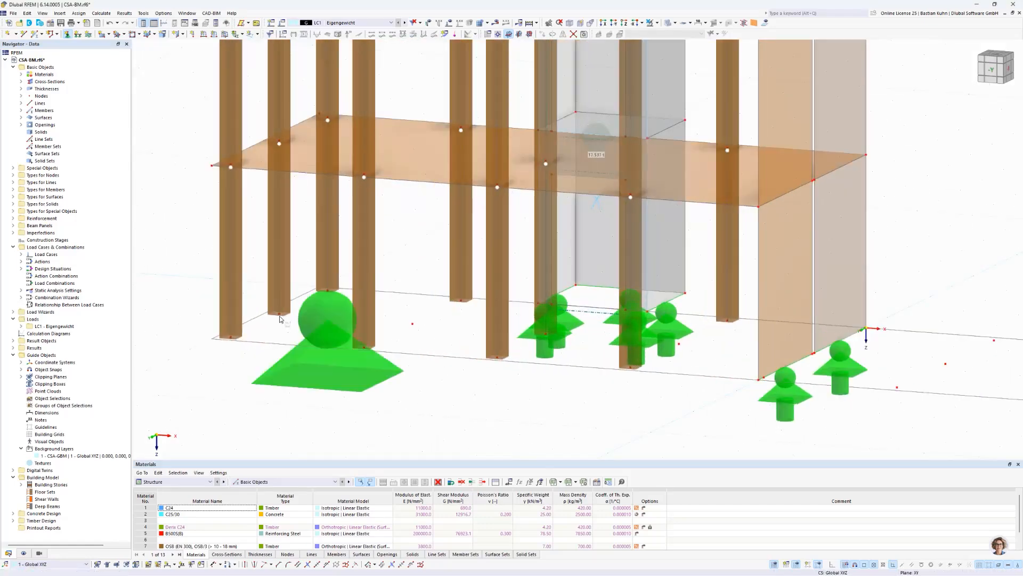
{"action": "left_click", "coordinate": [233, 336]}
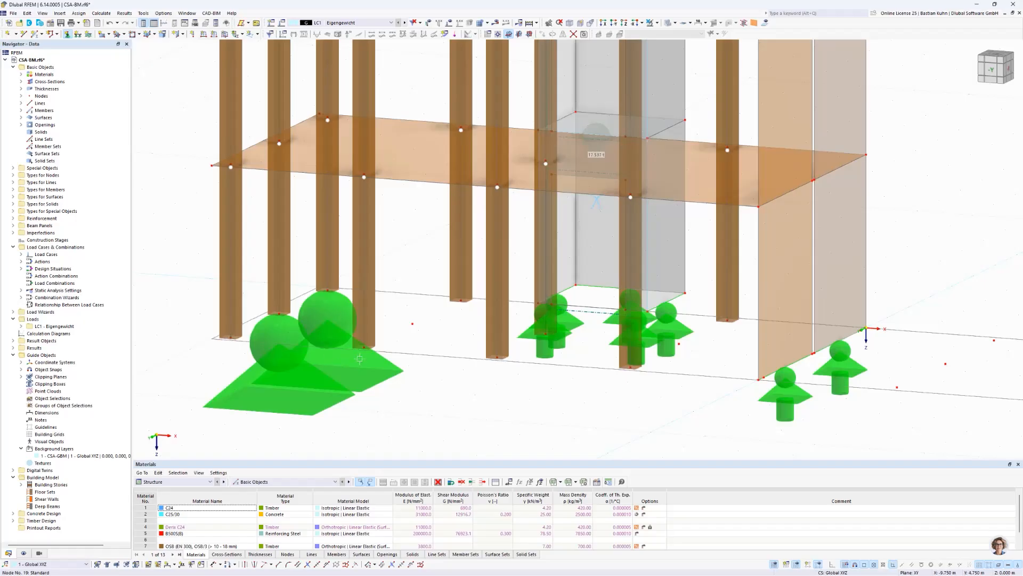
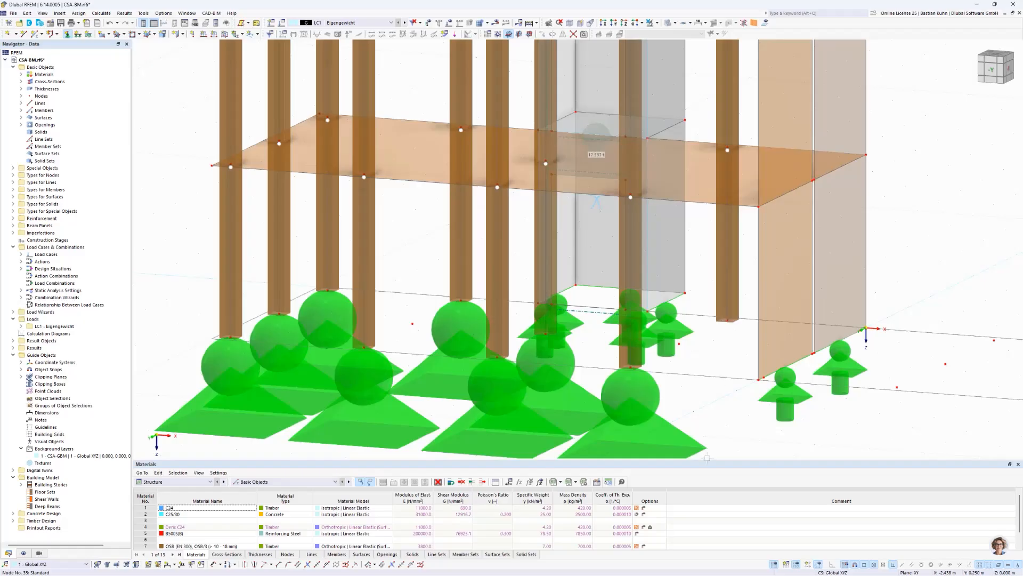
{"action": "left_click", "coordinate": [727, 320]}
- Reduce the display size of the nodal support symbols at the column bases
{"action": "right_click", "coordinate": [720, 405]}
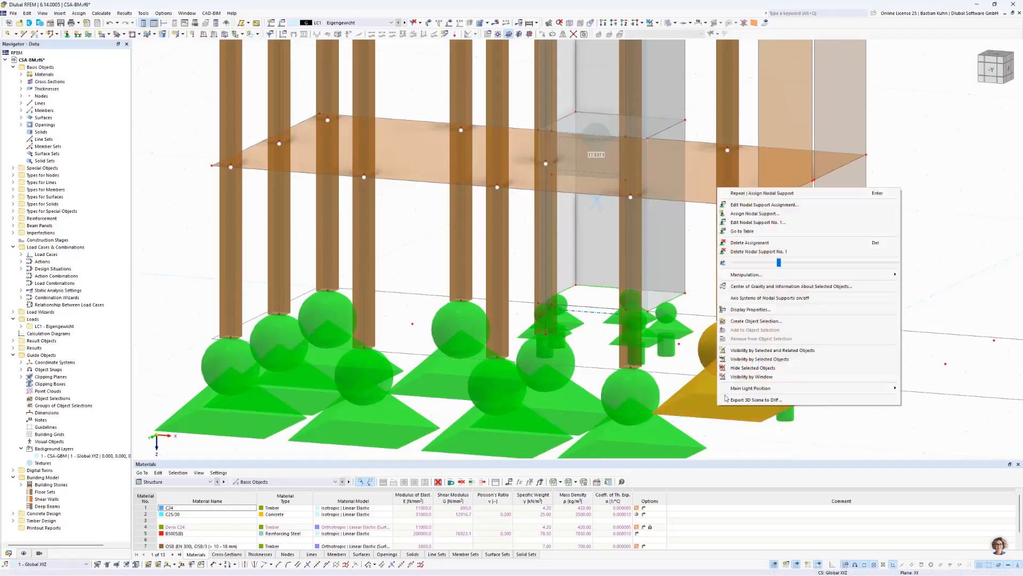
{"action": "left_click_drag", "start_coordinate": [779, 266], "coordinate": [740, 265]}
{"action": "left_click", "coordinate": [561, 406]}
{"action": "scroll", "coordinate": [559, 406], "scroll_direction": "down", "scroll_amount": 4}
{"action": "middle_click_drag", "start_coordinate": [558, 406], "coordinate": [447, 350]}
{"action": "scroll", "coordinate": [447, 350], "scroll_direction": "down", "scroll_amount": 3}
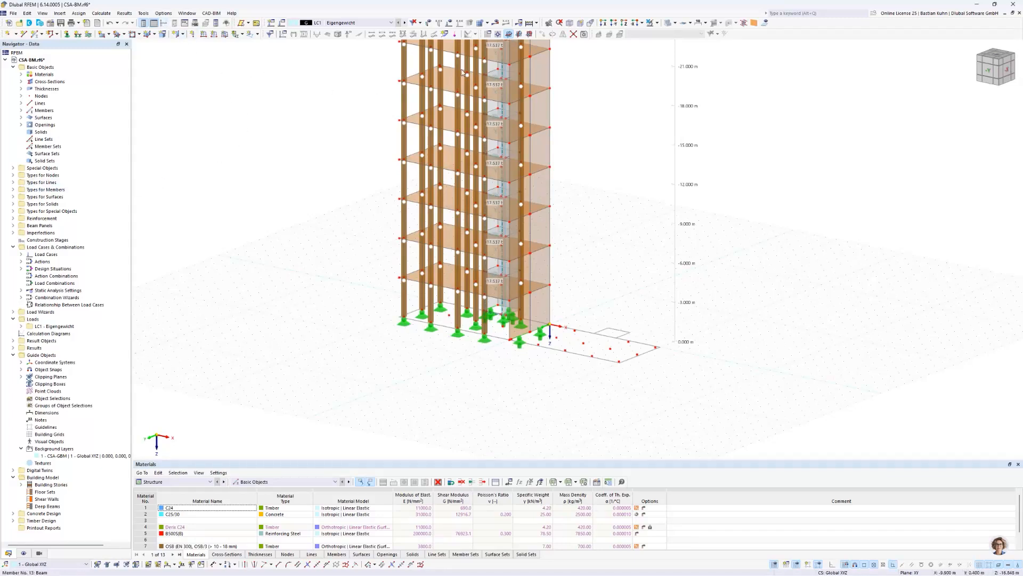
- Generate the finite element mesh of the building and display it on the model
{"action": "left_click", "coordinate": [488, 24]}
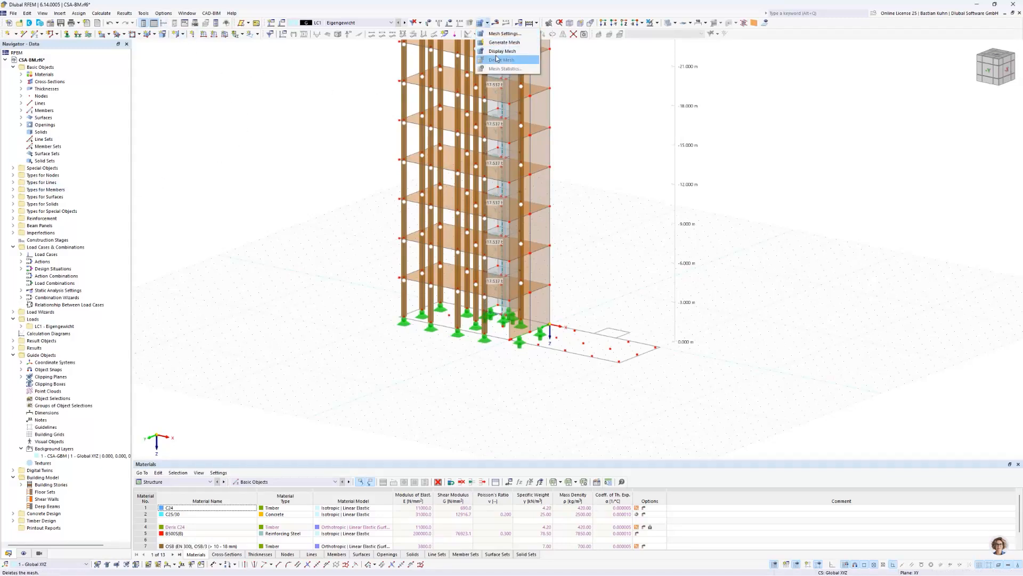
{"action": "left_click", "coordinate": [497, 52]}
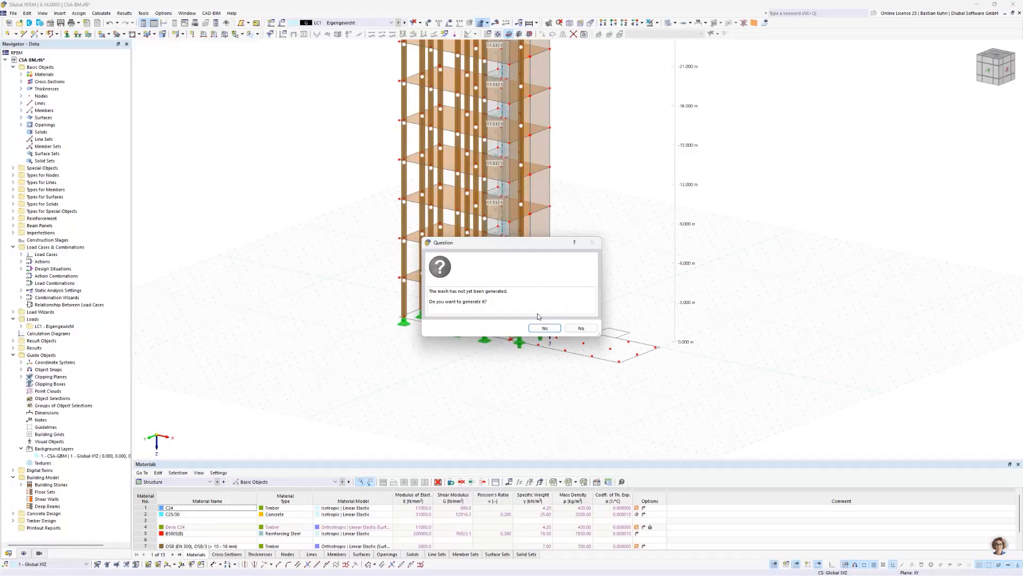
{"action": "left_click", "coordinate": [541, 331]}
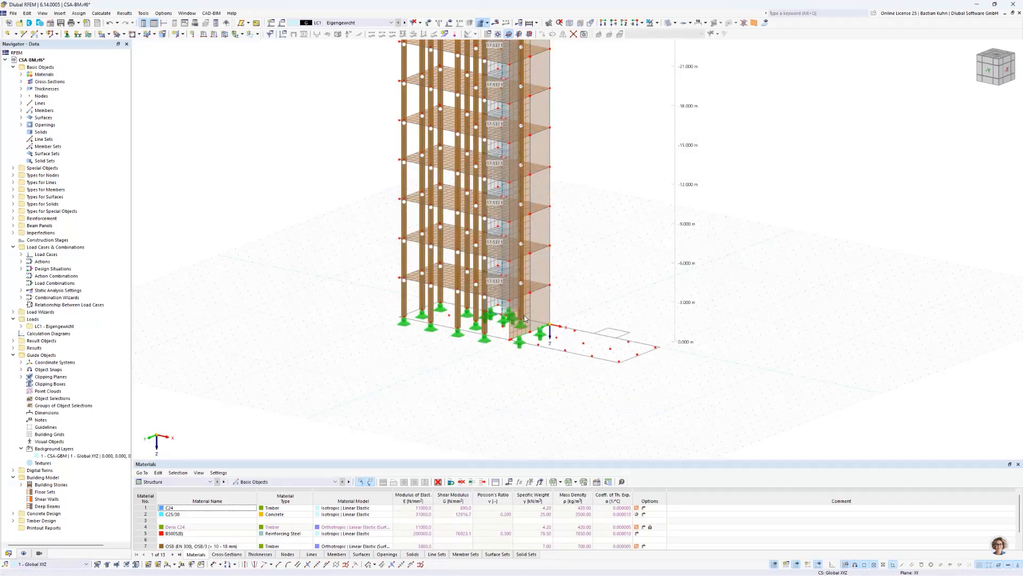
{"action": "scroll", "coordinate": [571, 263], "scroll_direction": "up", "scroll_amount": 5}
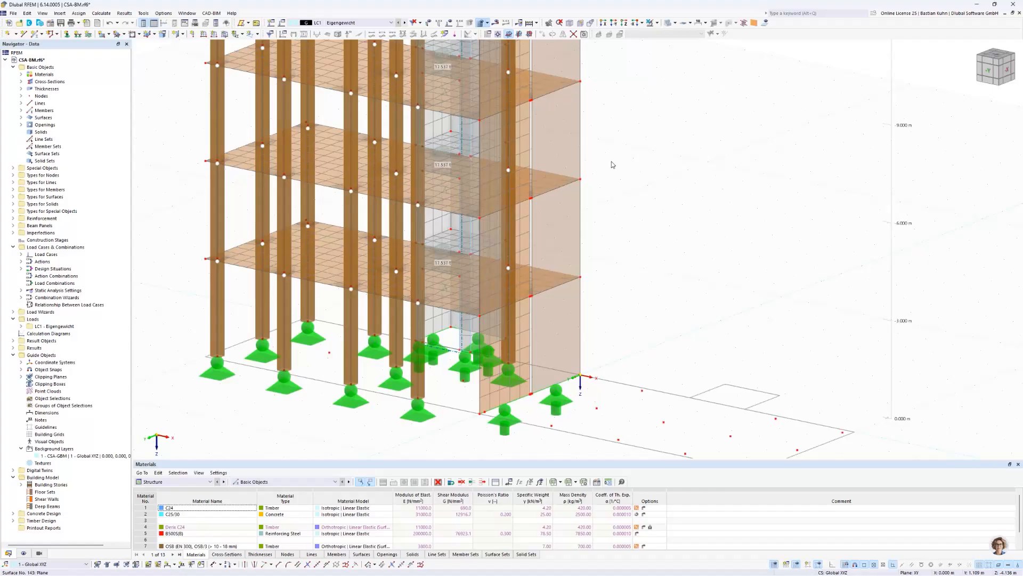
- Temporarily display the beam panel topology to examine the timber end wall, and examine the mesh near the building's base
{"action": "left_click", "coordinate": [753, 23]}
{"action": "scroll", "coordinate": [556, 292], "scroll_direction": "up", "scroll_amount": 8}
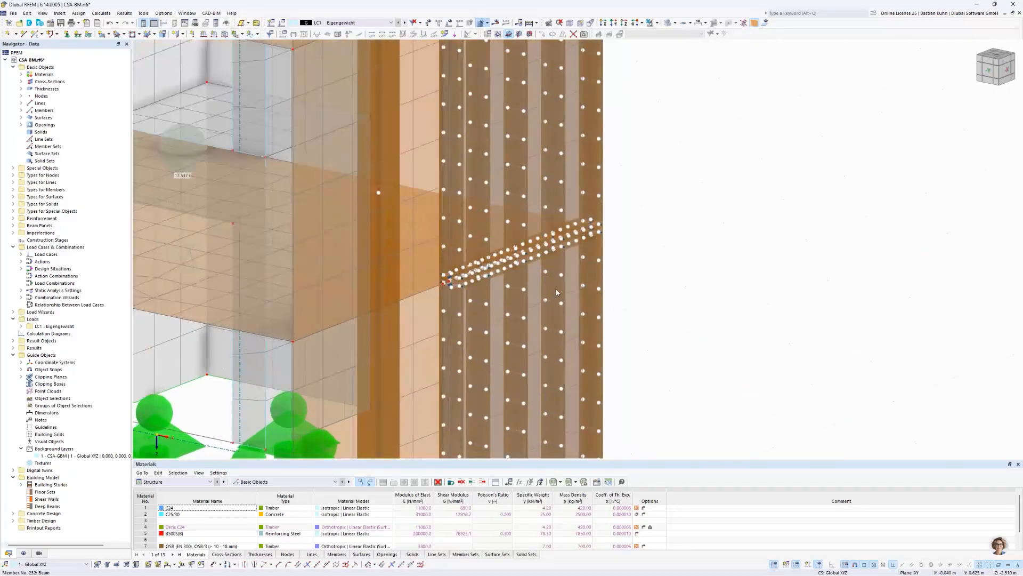
{"action": "left_click", "coordinate": [753, 23]}
{"action": "scroll", "coordinate": [727, 182], "scroll_direction": "down", "scroll_amount": 10}
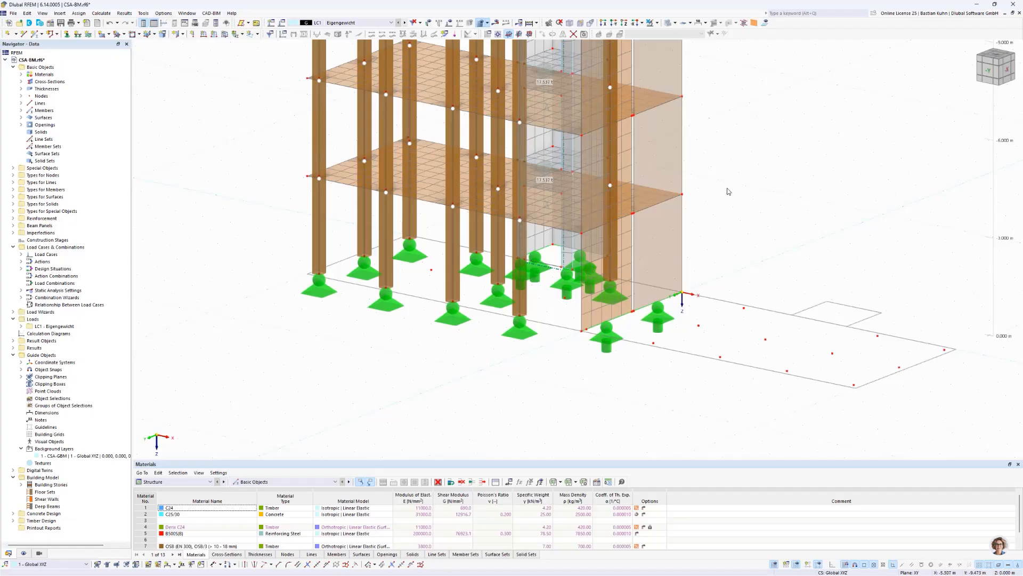
{"action": "middle_click_drag", "start_coordinate": [683, 210], "coordinate": [650, 213]}
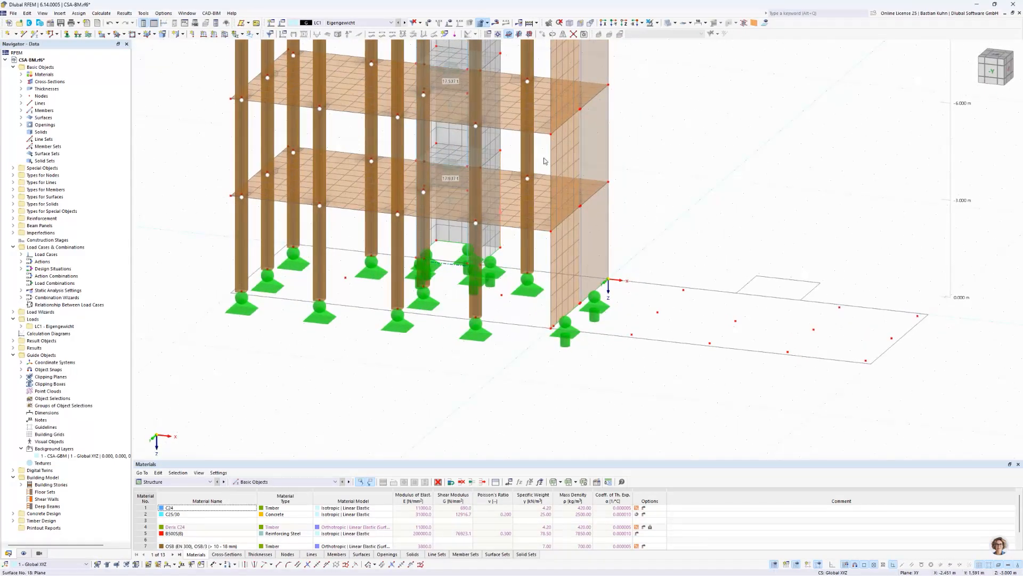
{"action": "scroll", "coordinate": [523, 207], "scroll_direction": "down", "scroll_amount": 5}
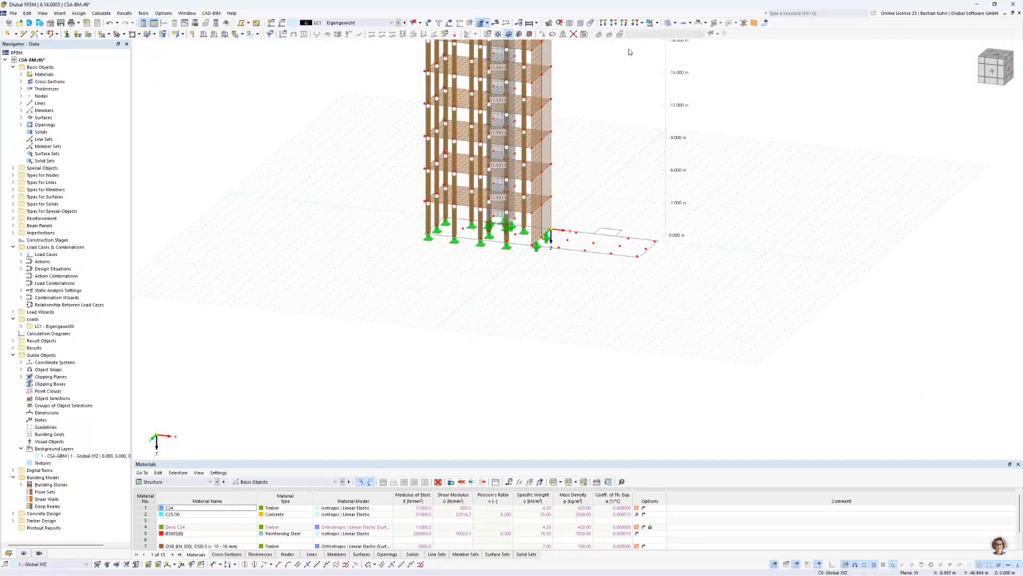
- Create a uniform vertical surface load of 3.4 kN/m² in LC1 - Eigengewicht and assign it to the surfaces of the main building without the core
{"action": "left_click", "coordinate": [624, 22]}
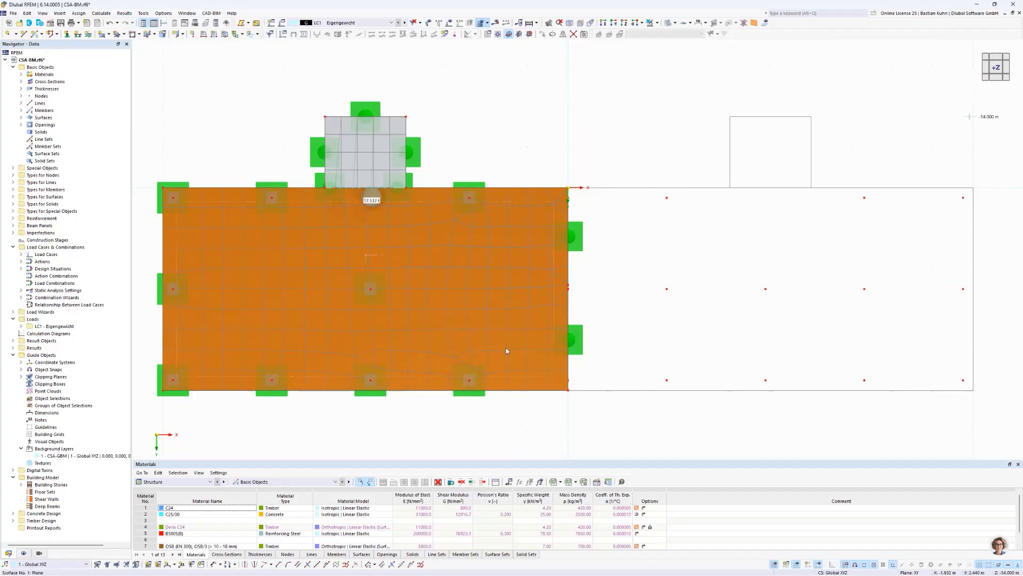
{"action": "left_click", "coordinate": [225, 37]}
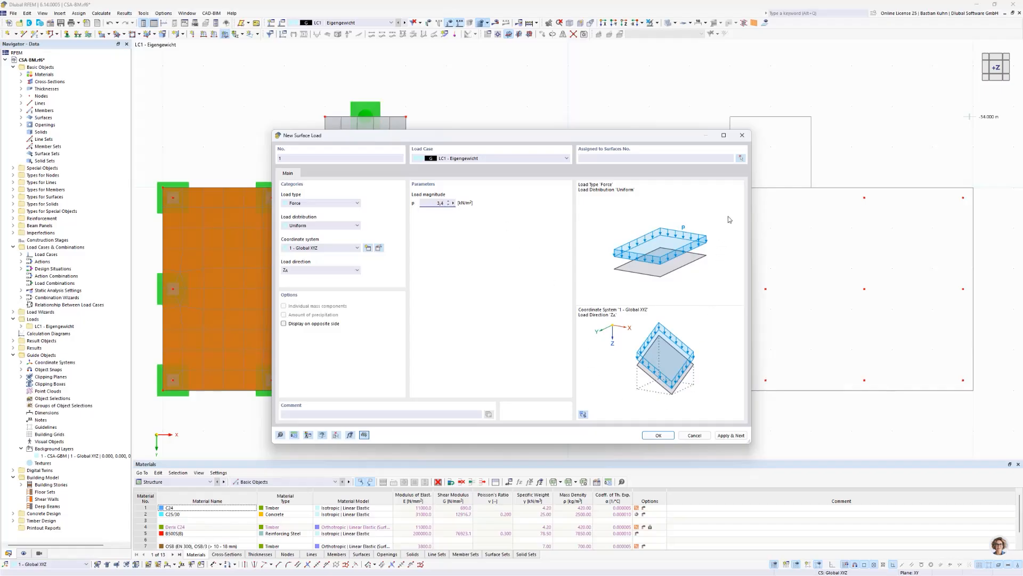
{"action": "left_click", "coordinate": [741, 158]}
{"action": "left_click_drag", "start_coordinate": [597, 411], "coordinate": [156, 183]}
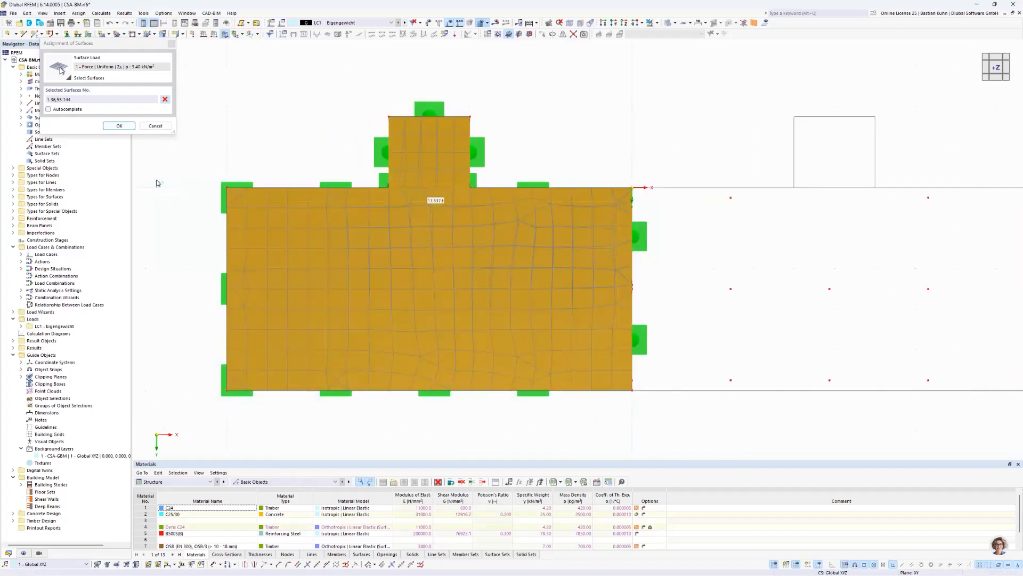
{"action": "left_click", "coordinate": [165, 99]}
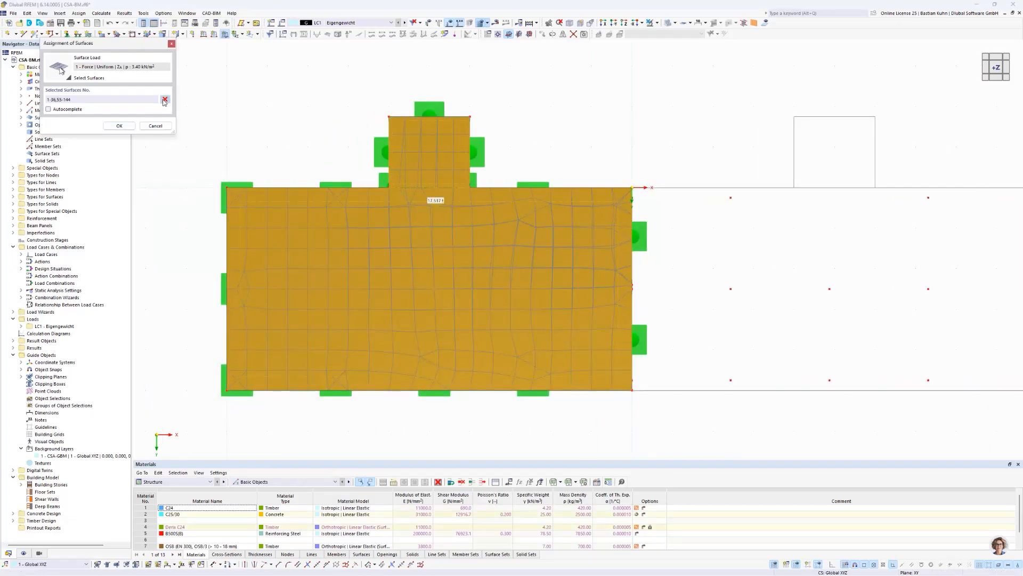
{"action": "left_click_drag", "start_coordinate": [199, 173], "coordinate": [668, 441]}
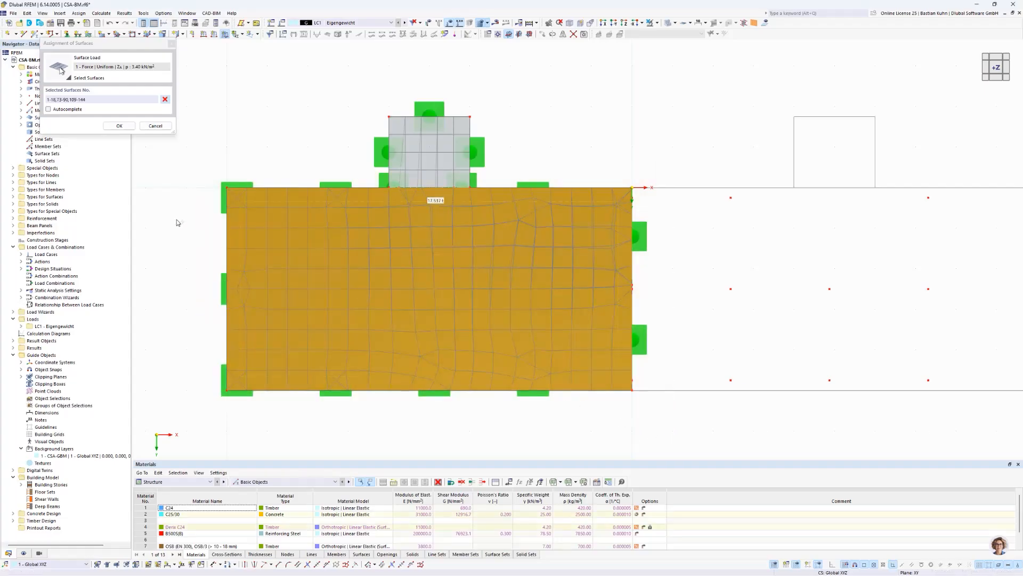
{"action": "left_click", "coordinate": [119, 126]}
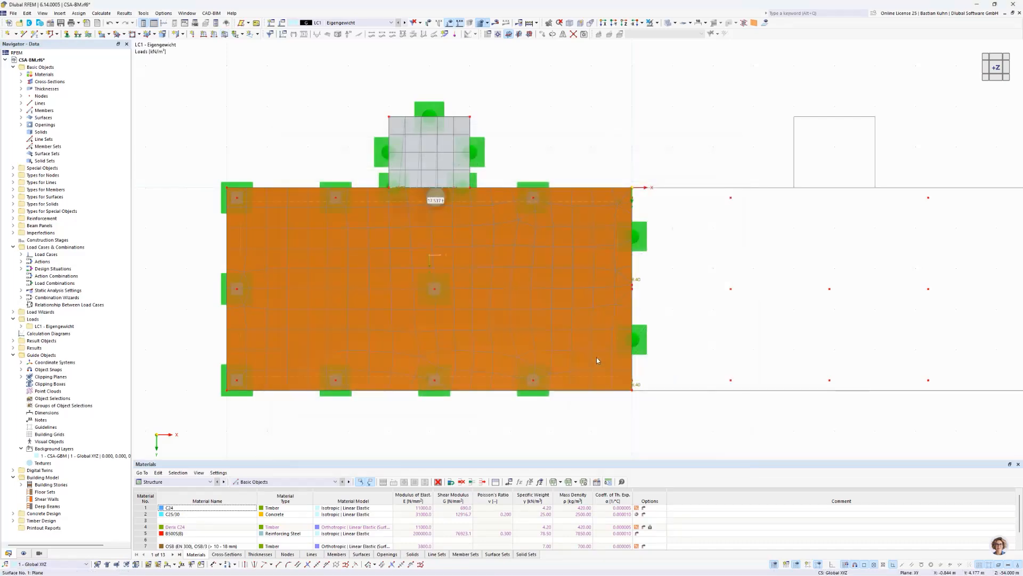
- In plan view, select the end wall panels along the building's edge and delete the surface loads acting on them
{"action": "middle_click_drag", "start_coordinate": [603, 396], "coordinate": [569, 360], "text": "ctrl"}
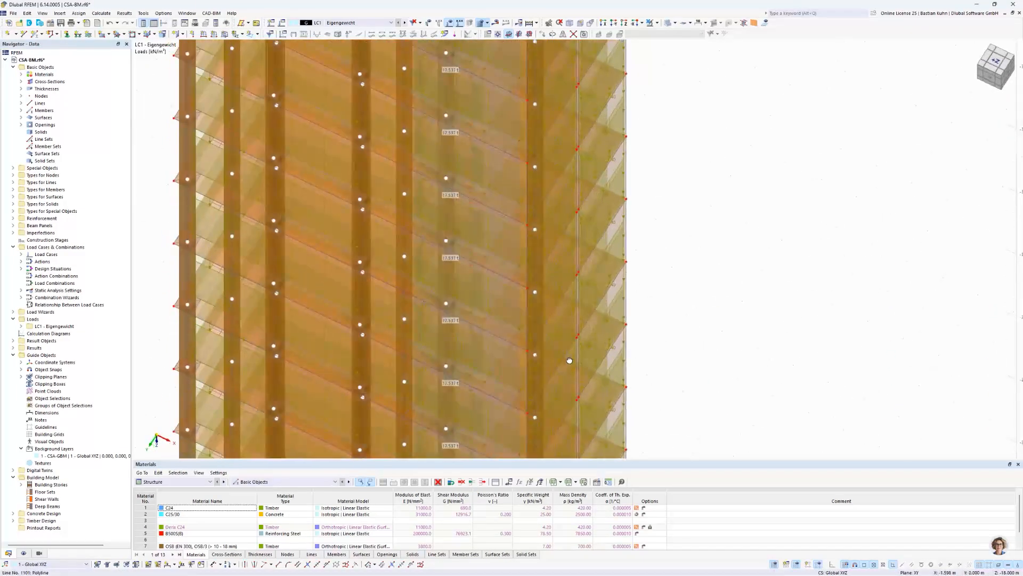
{"action": "scroll", "coordinate": [569, 359], "scroll_direction": "down", "scroll_amount": 4}
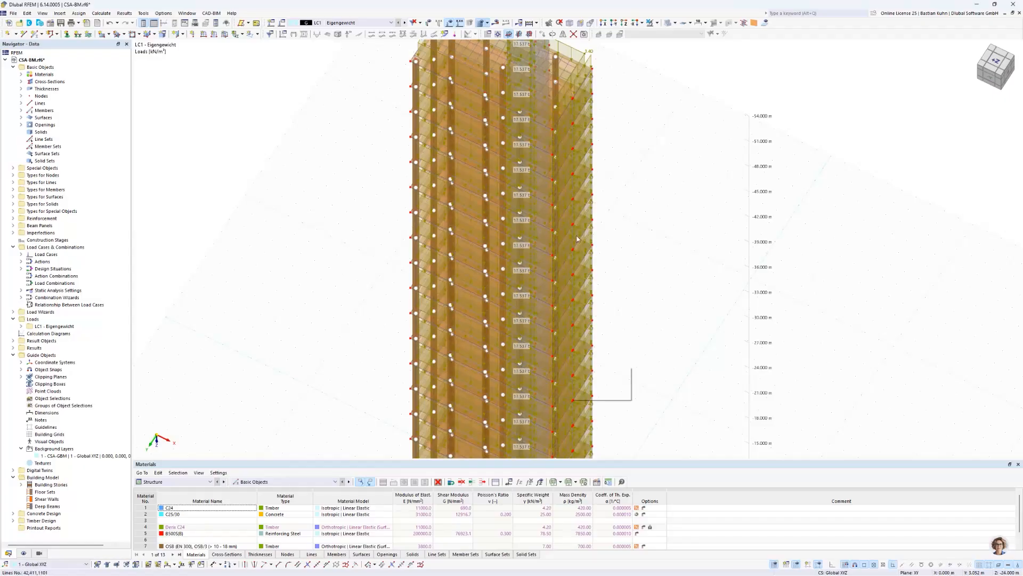
{"action": "left_click", "coordinate": [623, 24]}
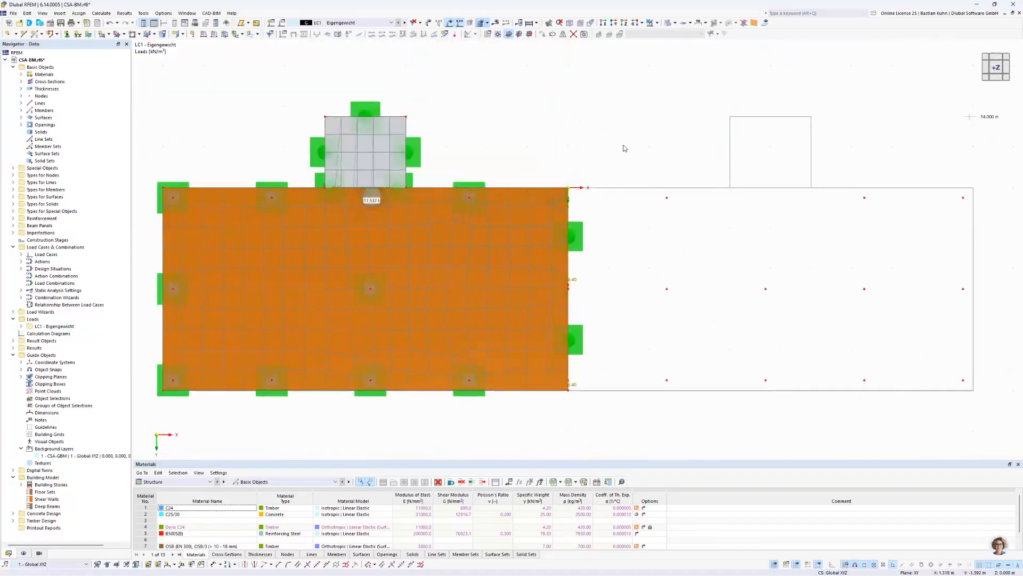
{"action": "left_click_drag", "start_coordinate": [563, 158], "coordinate": [612, 419]}
{"action": "scroll", "coordinate": [573, 304], "scroll_direction": "up", "scroll_amount": 3}
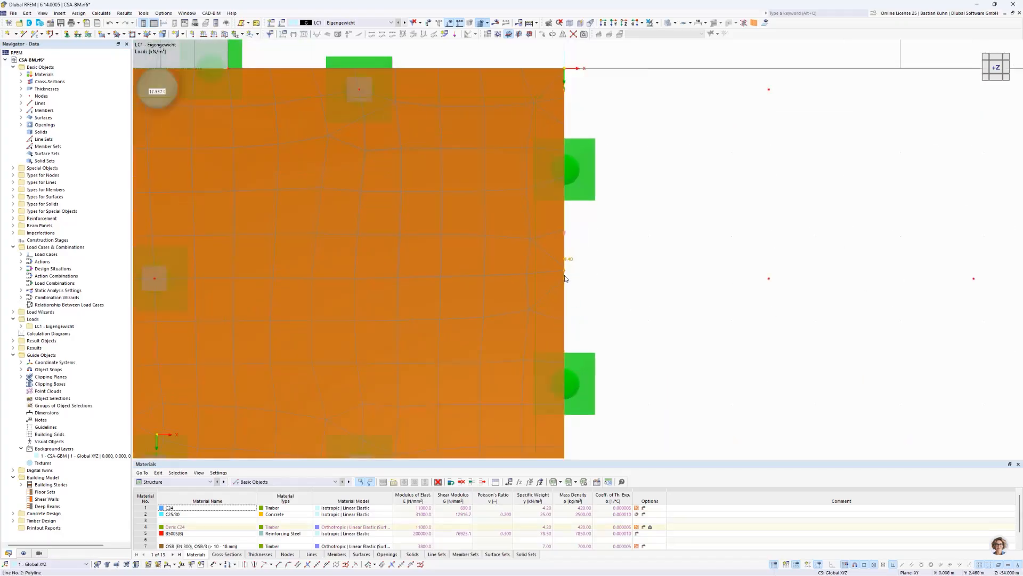
{"action": "right_click", "coordinate": [565, 278]}
{"action": "mouse_move", "coordinate": [738, 319]}
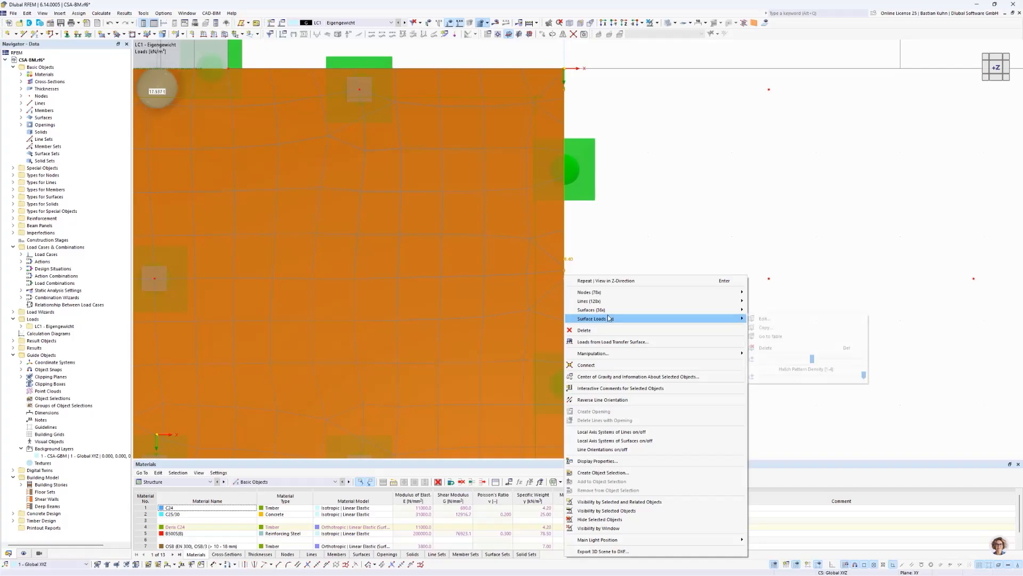
{"action": "left_click", "coordinate": [759, 347]}
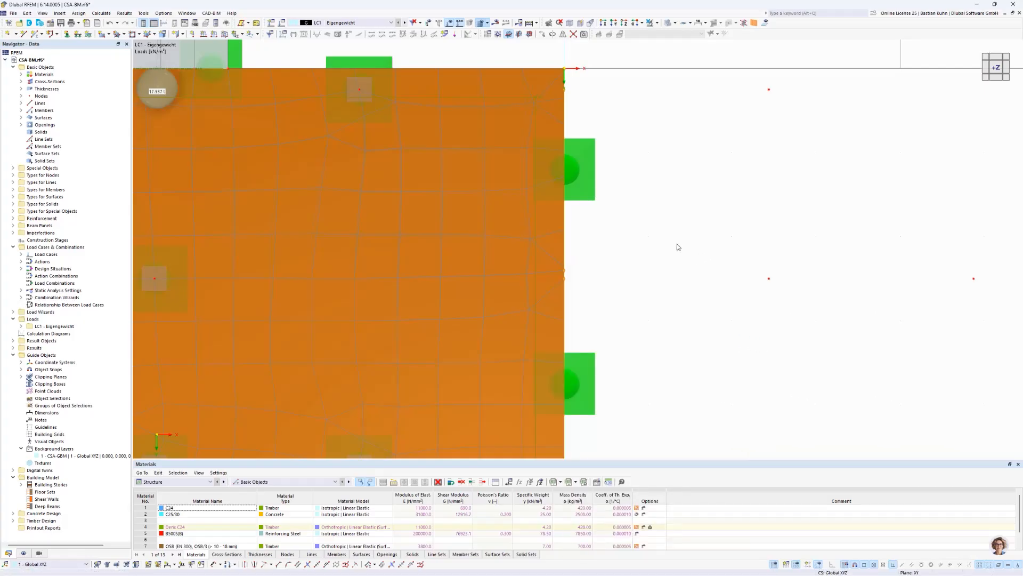
- Check the remaining surface loads in 3D, return to the plan view and hide the load display
{"action": "scroll", "coordinate": [677, 245], "scroll_direction": "down", "scroll_amount": 6}
{"action": "middle_click_drag", "start_coordinate": [664, 265], "coordinate": [629, 310]}
{"action": "middle_click_drag", "start_coordinate": [629, 309], "coordinate": [578, 273], "text": "ctrl"}
{"action": "middle_click_drag", "start_coordinate": [615, 182], "coordinate": [542, 247]}
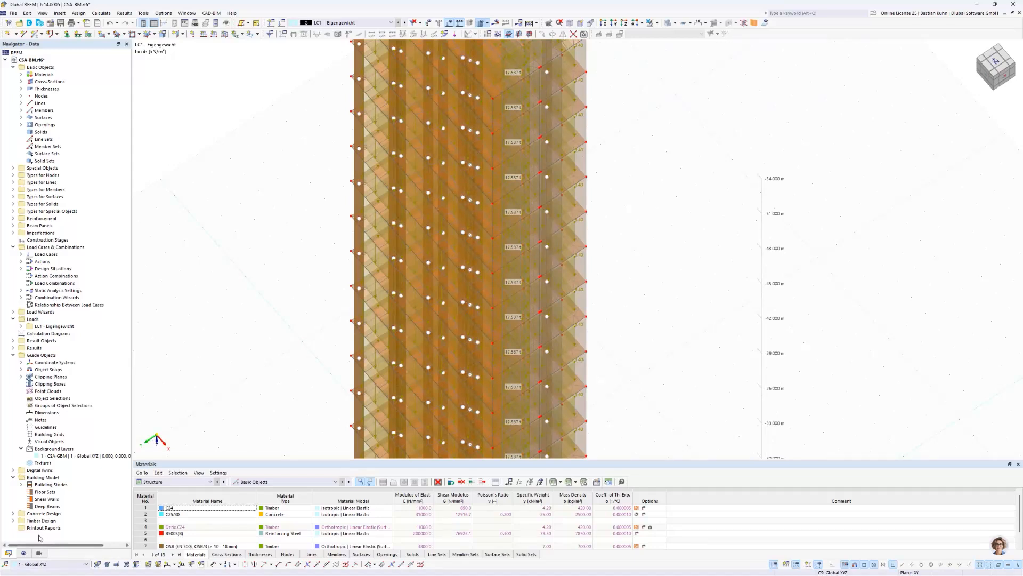
{"action": "left_click_drag", "start_coordinate": [132, 448], "coordinate": [139, 448]}
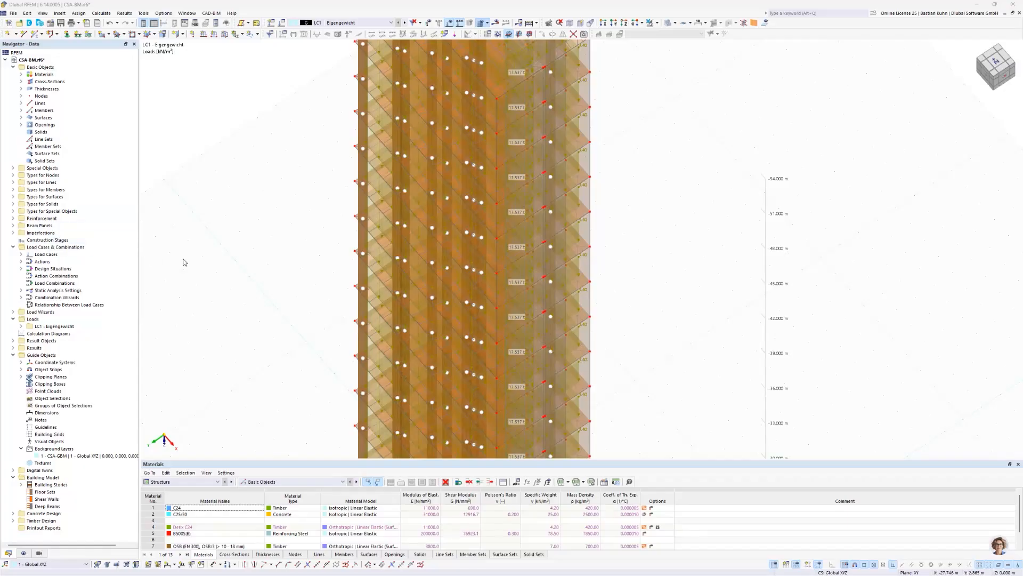
{"action": "left_click", "coordinate": [627, 23]}
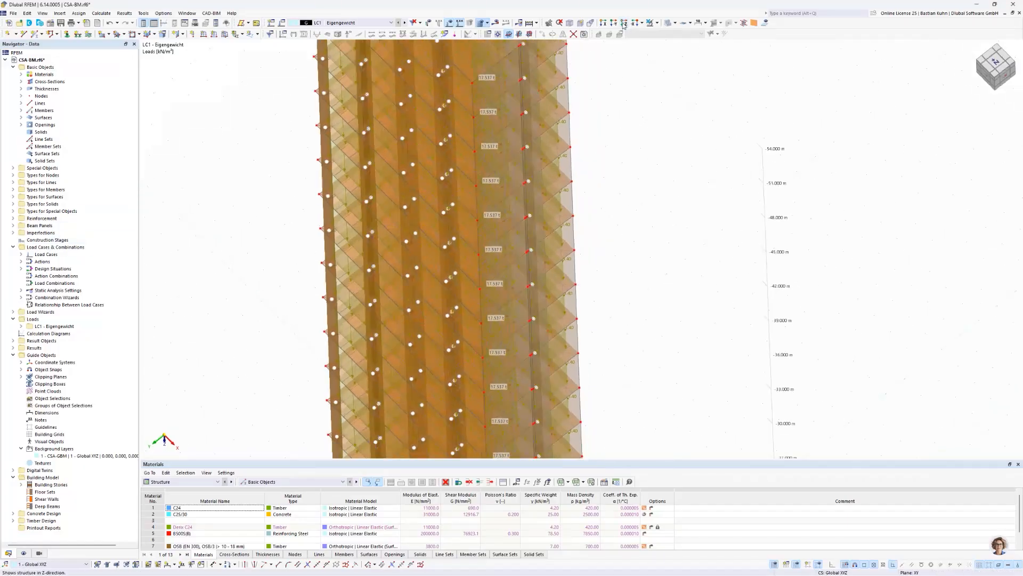
{"action": "left_click", "coordinate": [450, 22]}
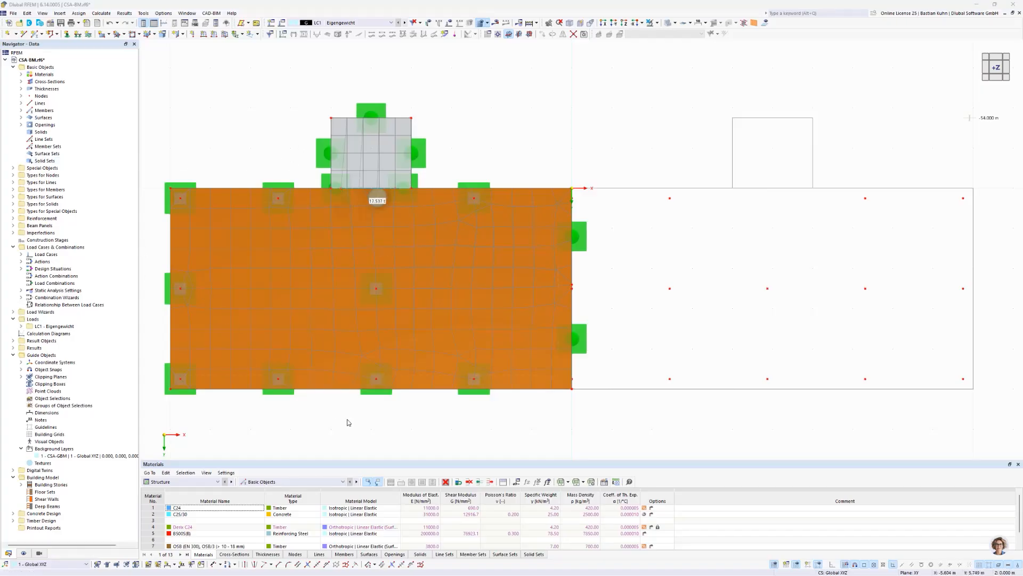
- Select the main building's floor surfaces and the core's walls in plan view, and hide the selected objects to expose the core's slabs
{"action": "left_click_drag", "start_coordinate": [347, 419], "coordinate": [158, 219]}
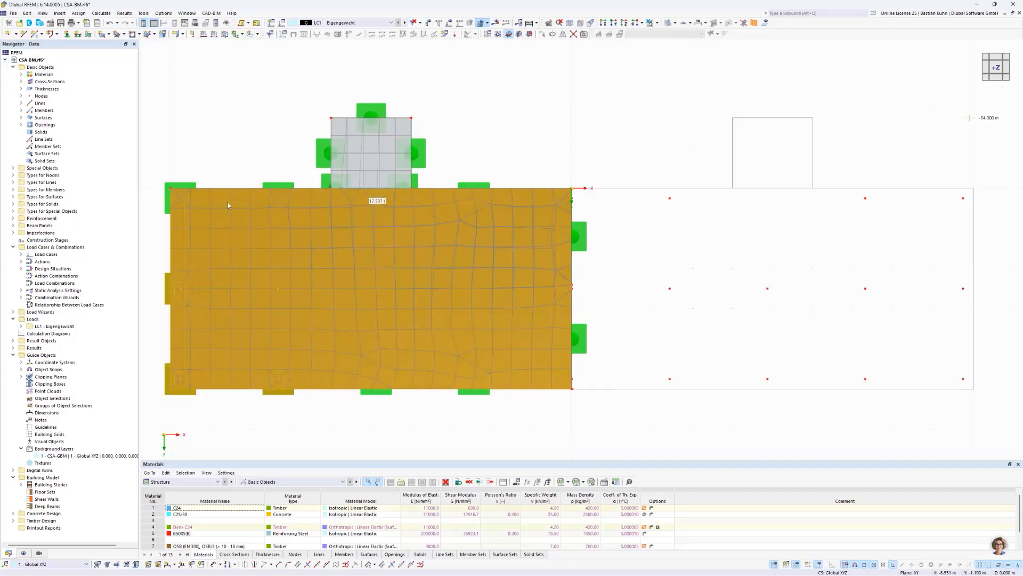
{"action": "left_click", "coordinate": [292, 424]}
{"action": "left_click_drag", "start_coordinate": [292, 425], "coordinate": [161, 210]}
{"action": "left_click_drag", "start_coordinate": [407, 99], "coordinate": [437, 196]}
{"action": "left_click_drag", "start_coordinate": [310, 106], "coordinate": [452, 132], "text": "ctrl"}
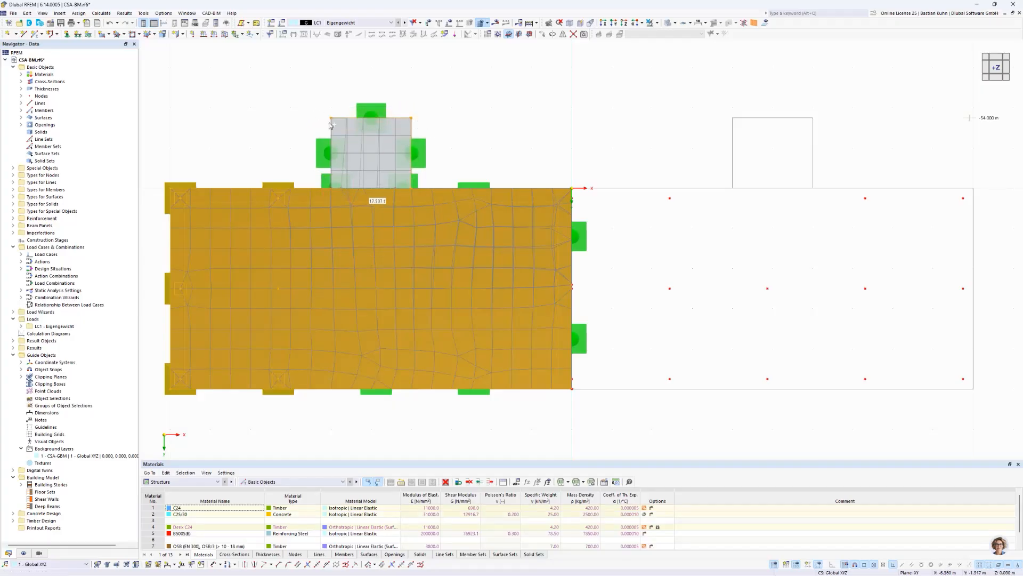
{"action": "left_click_drag", "start_coordinate": [316, 109], "coordinate": [428, 196], "text": "ctrl"}
{"action": "left_click", "coordinate": [657, 23]}
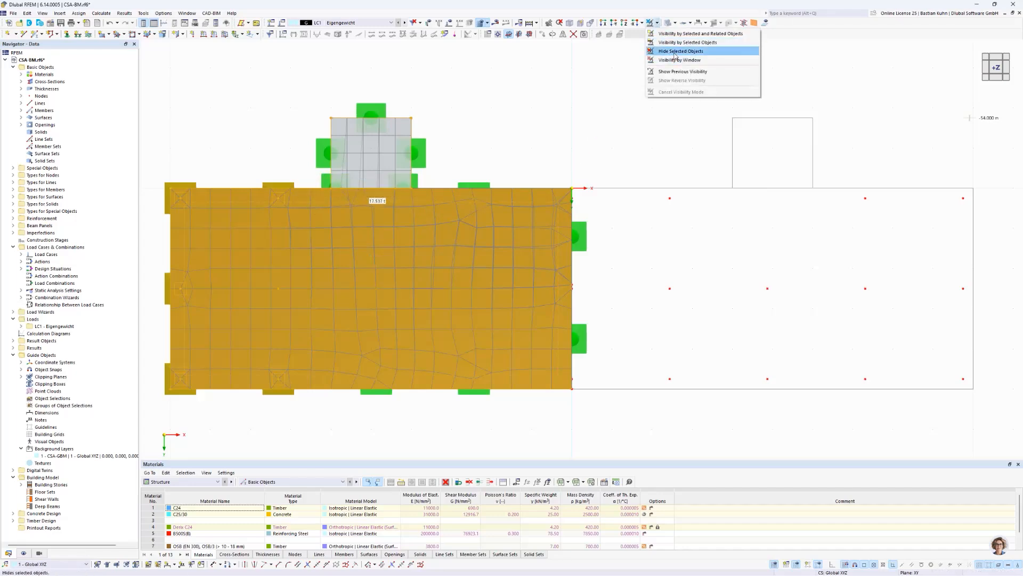
{"action": "left_click", "coordinate": [675, 51]}
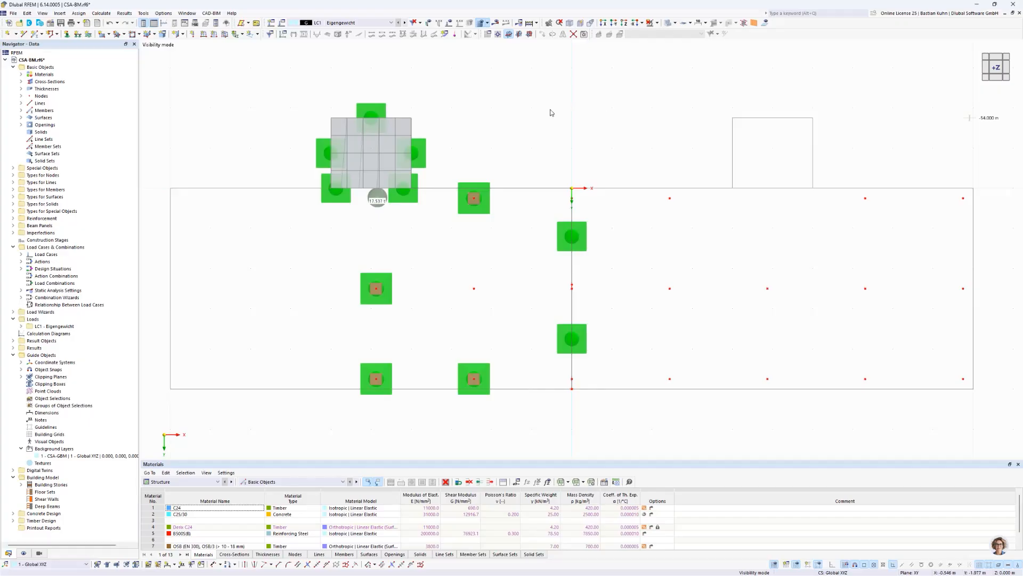
- Create a uniform vertical surface load of 3.4 kN/m² in LC1 - Eigengewicht and assign it to the core's slab surfaces 91-108
{"action": "middle_click_drag", "start_coordinate": [559, 125], "coordinate": [565, 149]}
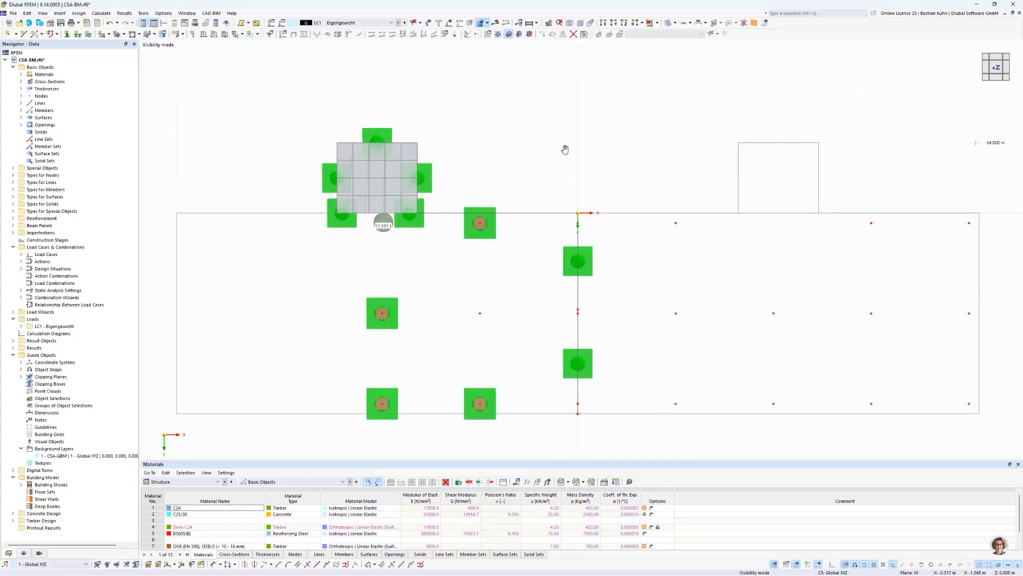
{"action": "left_click", "coordinate": [224, 34]}
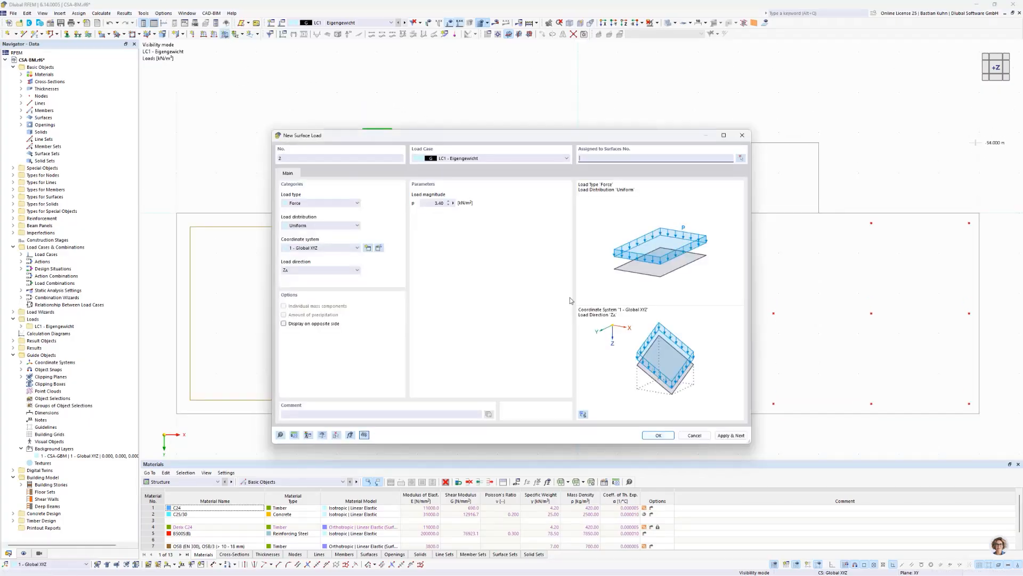
{"action": "left_click", "coordinate": [741, 158]}
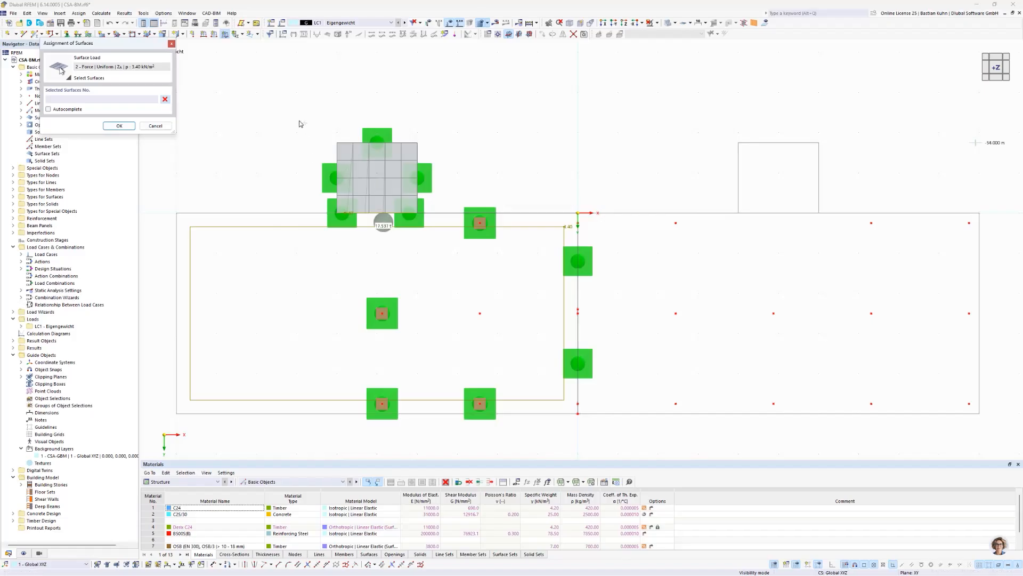
{"action": "left_click_drag", "start_coordinate": [299, 123], "coordinate": [441, 224]}
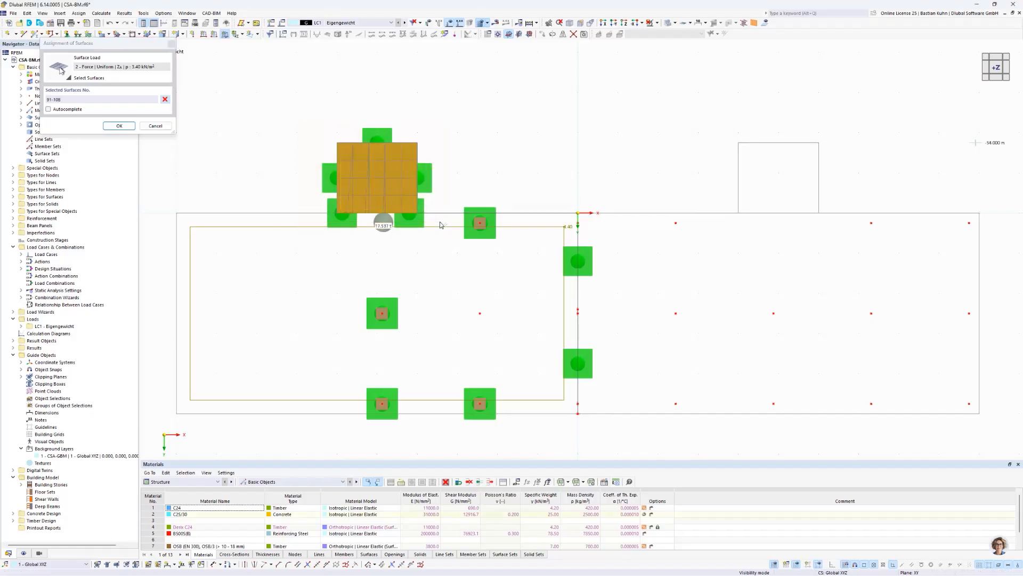
{"action": "left_click", "coordinate": [120, 125]}
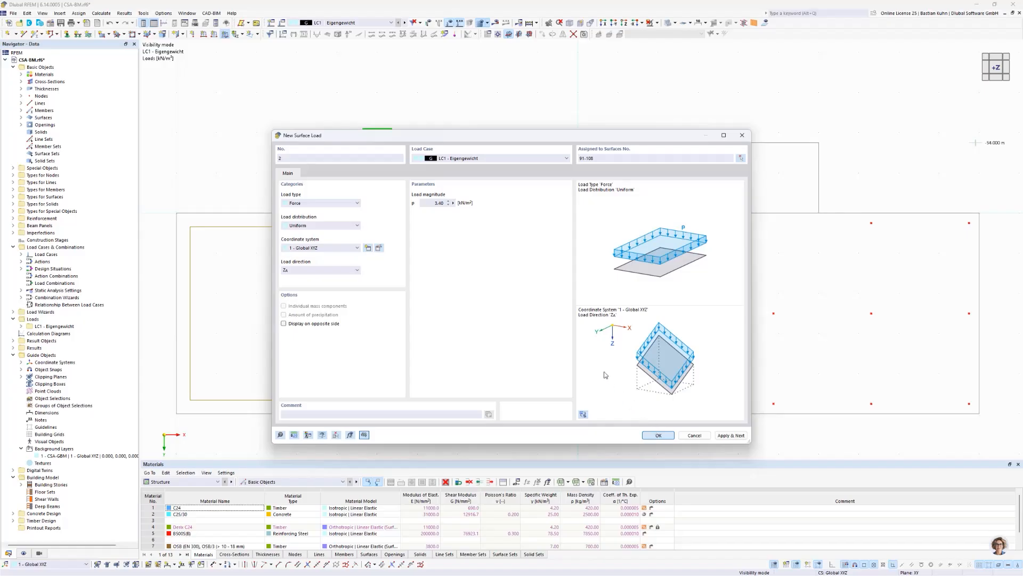
- Check the core's slab loads in 3D and cancel the visibility mode to show the complete model again
{"action": "scroll", "coordinate": [609, 340], "scroll_direction": "down", "scroll_amount": 3}
{"action": "middle_click_drag", "start_coordinate": [608, 342], "coordinate": [592, 319], "text": "ctrl"}
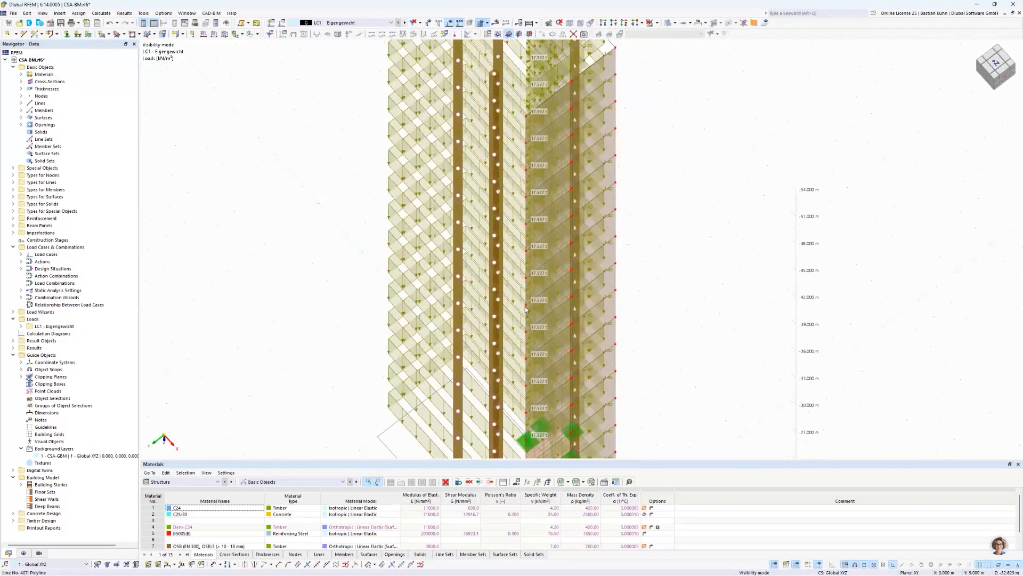
{"action": "left_click", "coordinate": [653, 23]}
{"action": "left_click", "coordinate": [673, 91]}
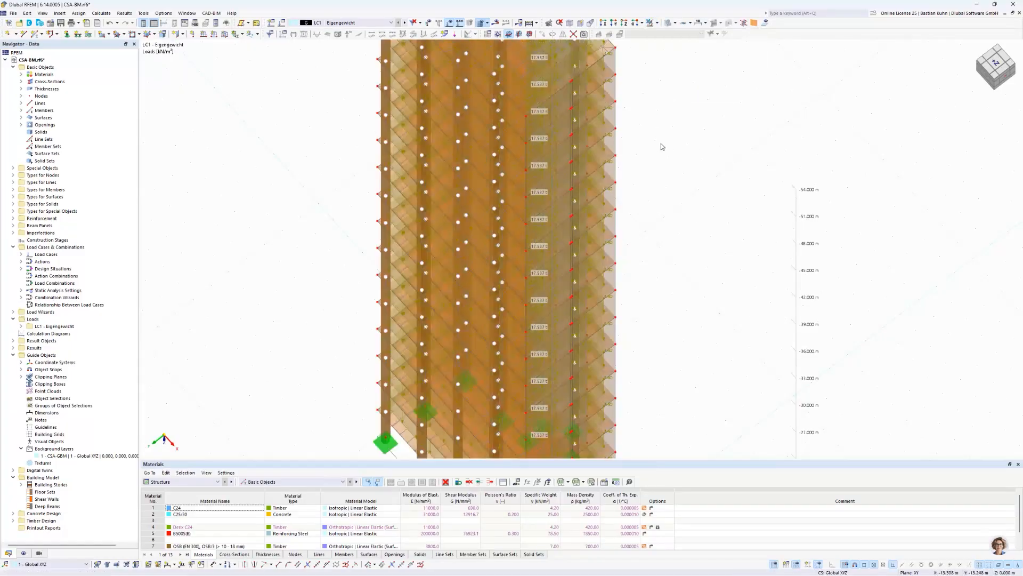
- Select the whole building half in plan view and mirror a copy about the YZ plane through the origin, accepting deletion of the mesh
{"action": "left_click", "coordinate": [625, 23]}
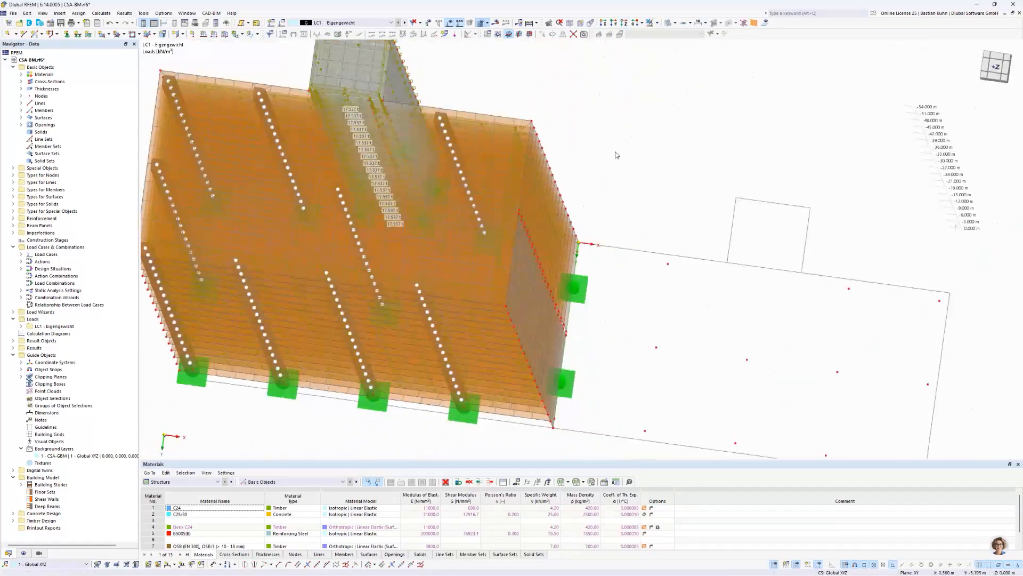
{"action": "scroll", "coordinate": [617, 155], "scroll_direction": "down", "scroll_amount": 1}
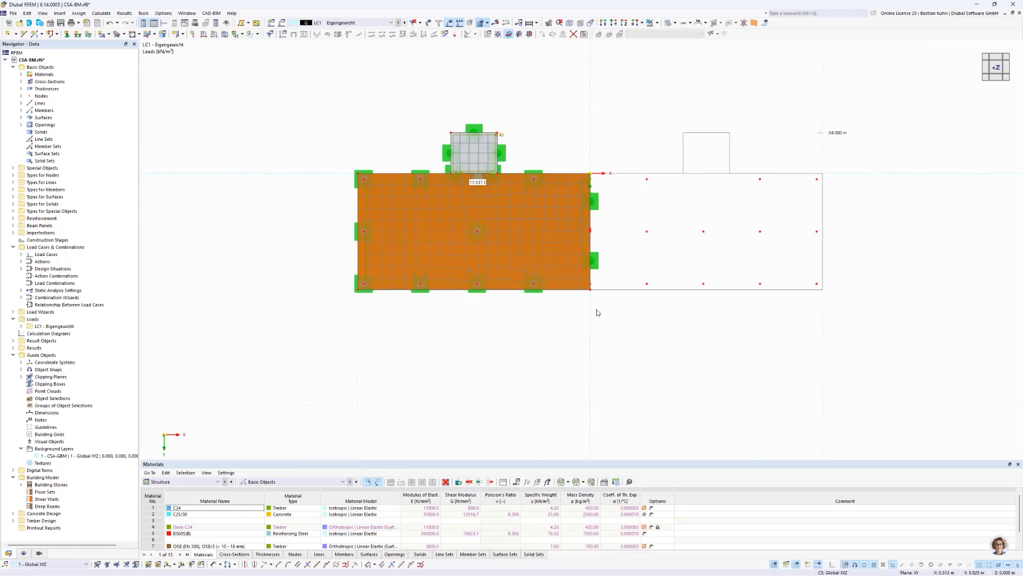
{"action": "left_click_drag", "start_coordinate": [586, 311], "coordinate": [334, 123]}
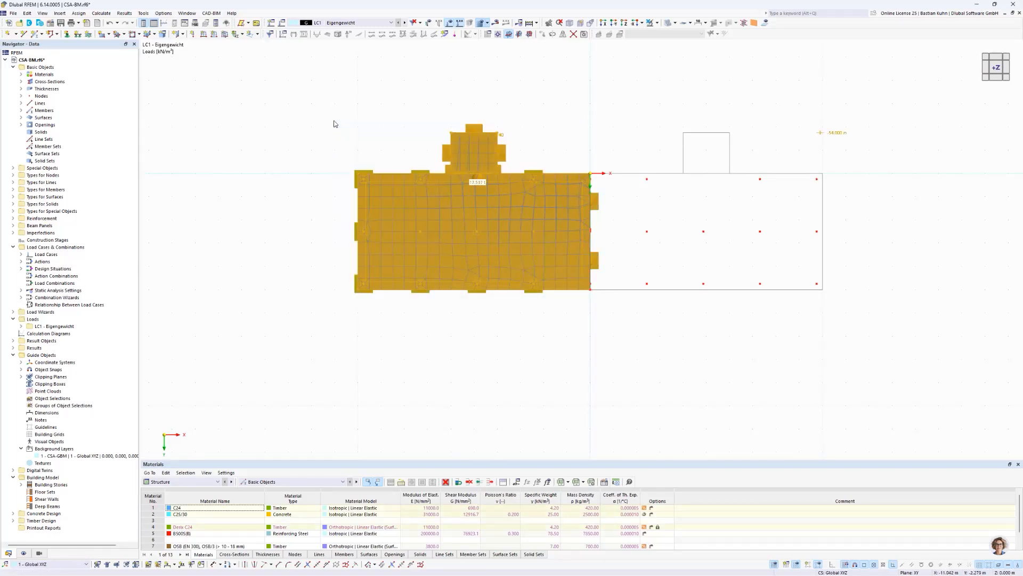
{"action": "left_click", "coordinate": [563, 33]}
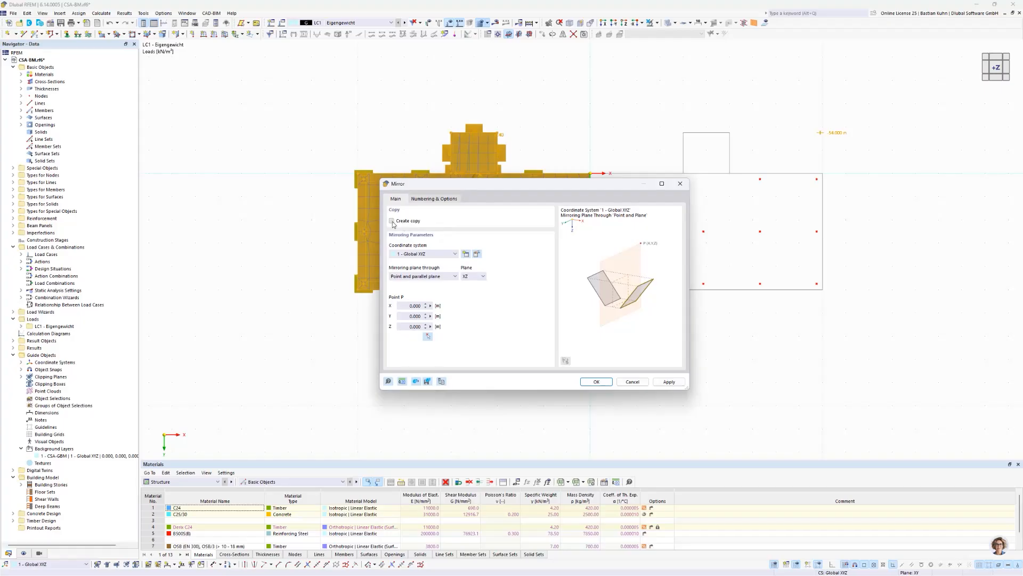
{"action": "left_click", "coordinate": [485, 276]}
{"action": "left_click", "coordinate": [471, 290]}
{"action": "left_click", "coordinate": [600, 384]}
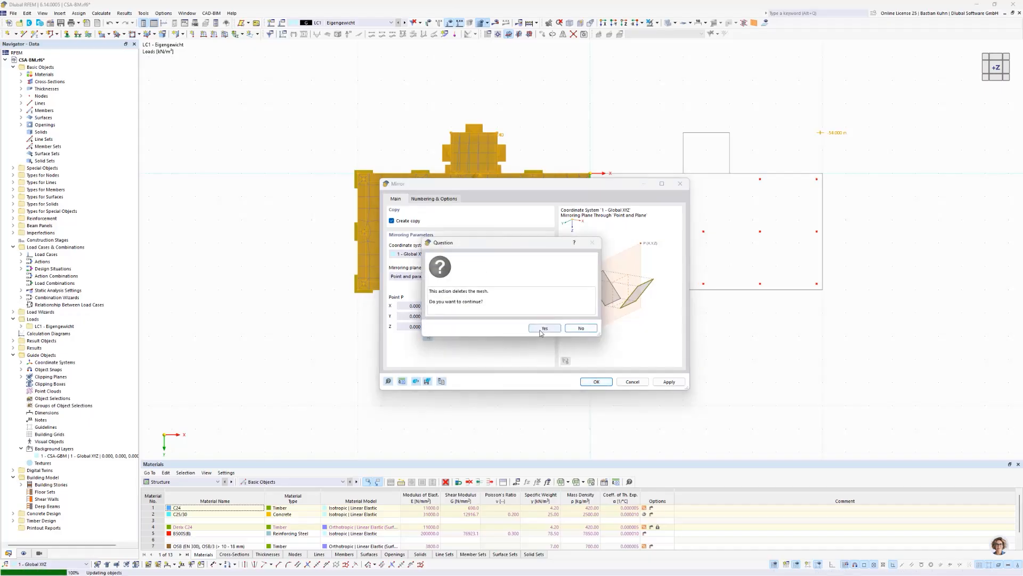
{"action": "left_click", "coordinate": [542, 329]}
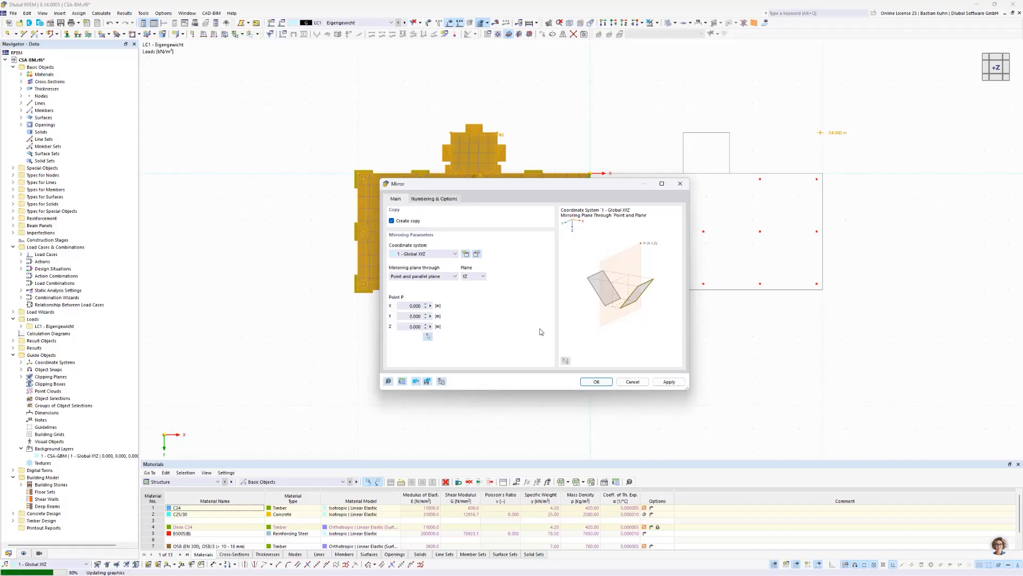
{"action": "left_click", "coordinate": [631, 348]}
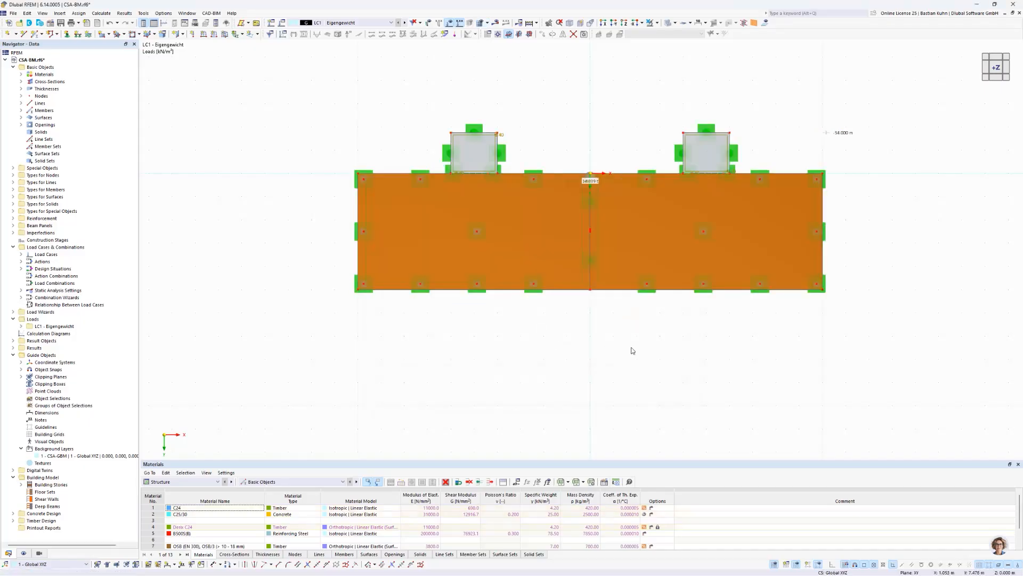
- Examine the mirrored building and its surface loads in 3D from the side and from above
{"action": "scroll", "coordinate": [643, 345], "scroll_direction": "down", "scroll_amount": 1}
{"action": "middle_click_drag", "start_coordinate": [620, 349], "coordinate": [534, 409]}
{"action": "middle_click_drag", "start_coordinate": [534, 409], "coordinate": [520, 355], "text": "ctrl"}
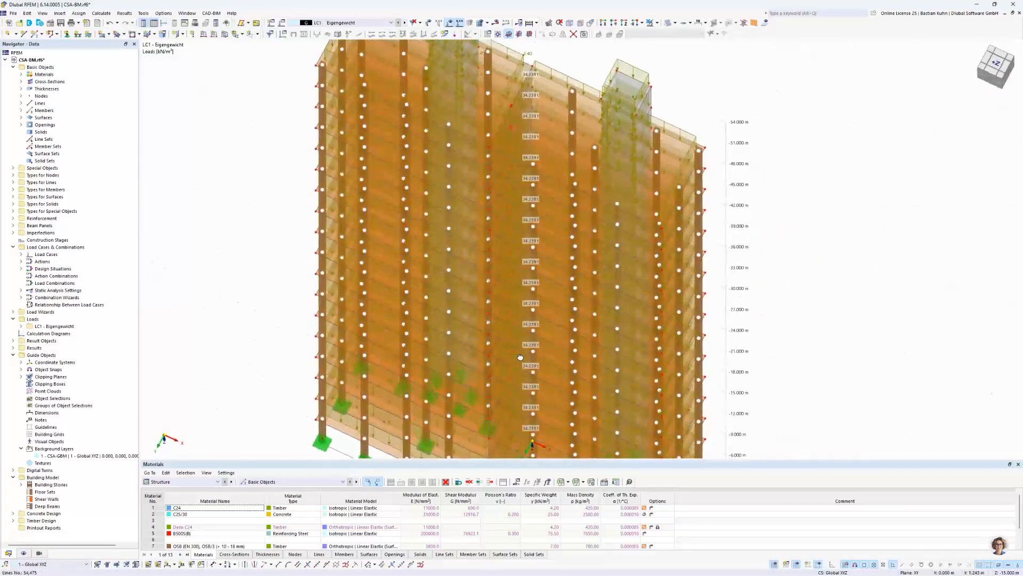
{"action": "scroll", "coordinate": [518, 351], "scroll_direction": "down", "scroll_amount": 3}
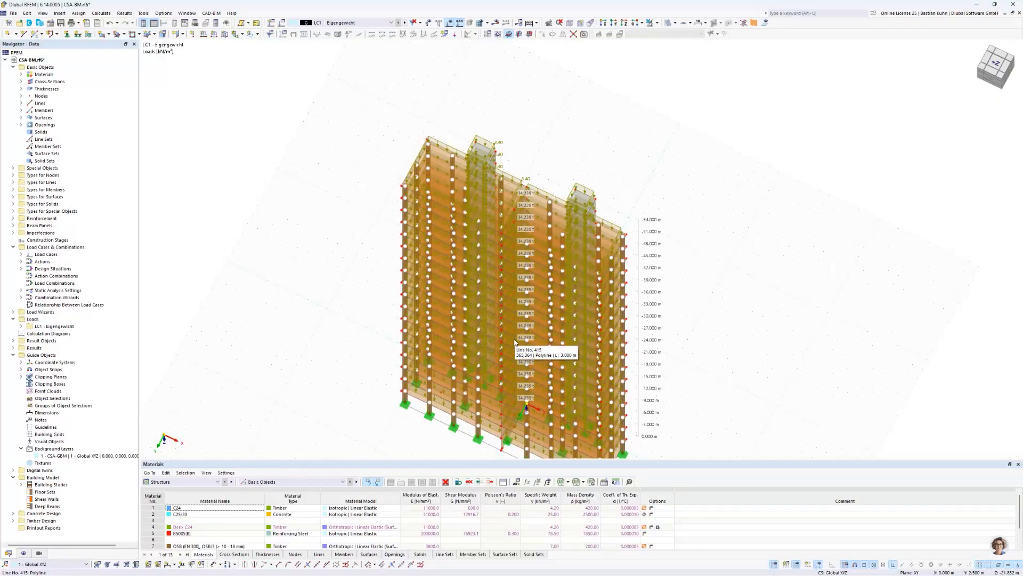
{"action": "middle_click_drag", "start_coordinate": [502, 325], "coordinate": [442, 262]}
{"action": "middle_click_drag", "start_coordinate": [442, 263], "coordinate": [479, 242], "text": "ctrl"}
{"action": "scroll", "coordinate": [450, 233], "scroll_direction": "down", "scroll_amount": 4}
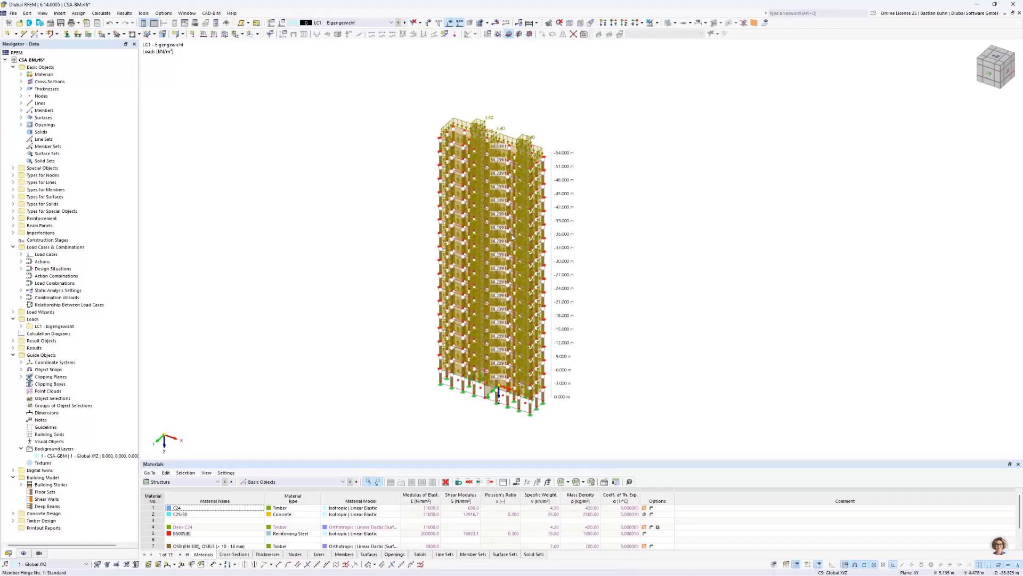
{"action": "scroll", "coordinate": [486, 144], "scroll_direction": "up", "scroll_amount": 3}
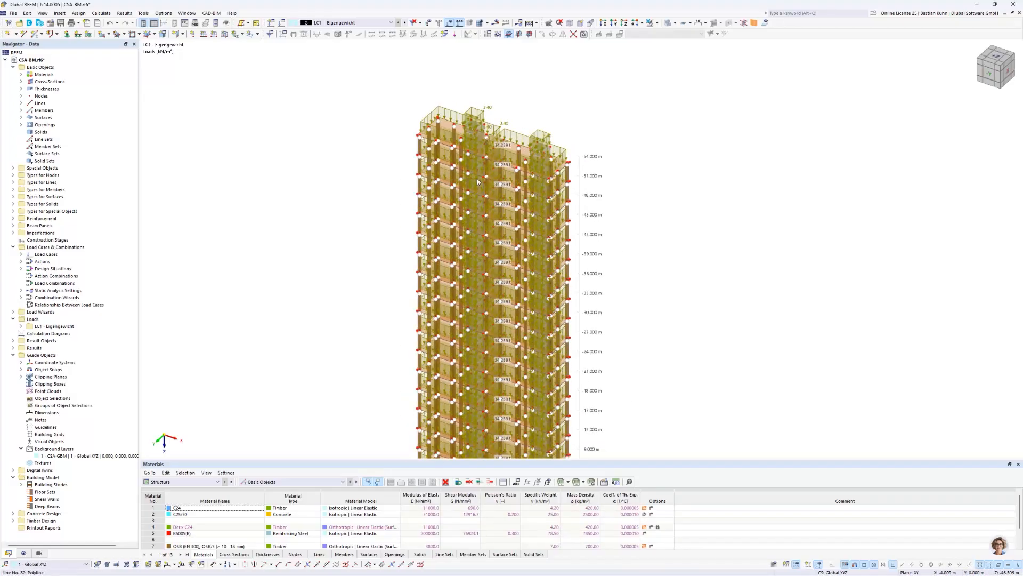
{"action": "middle_click_drag", "start_coordinate": [477, 182], "coordinate": [469, 138]}
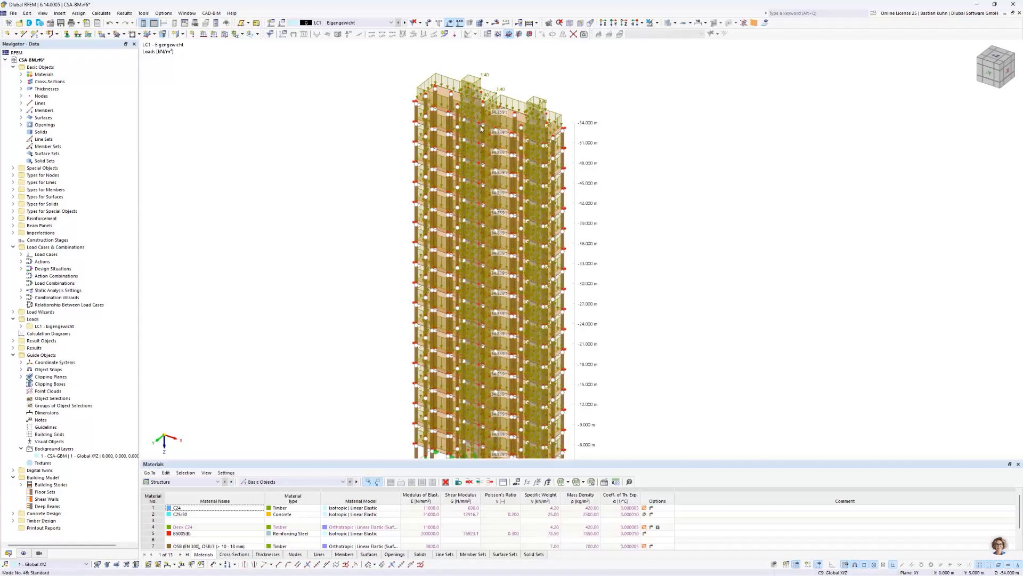
{"action": "middle_click_drag", "start_coordinate": [481, 128], "coordinate": [501, 238], "text": "ctrl"}
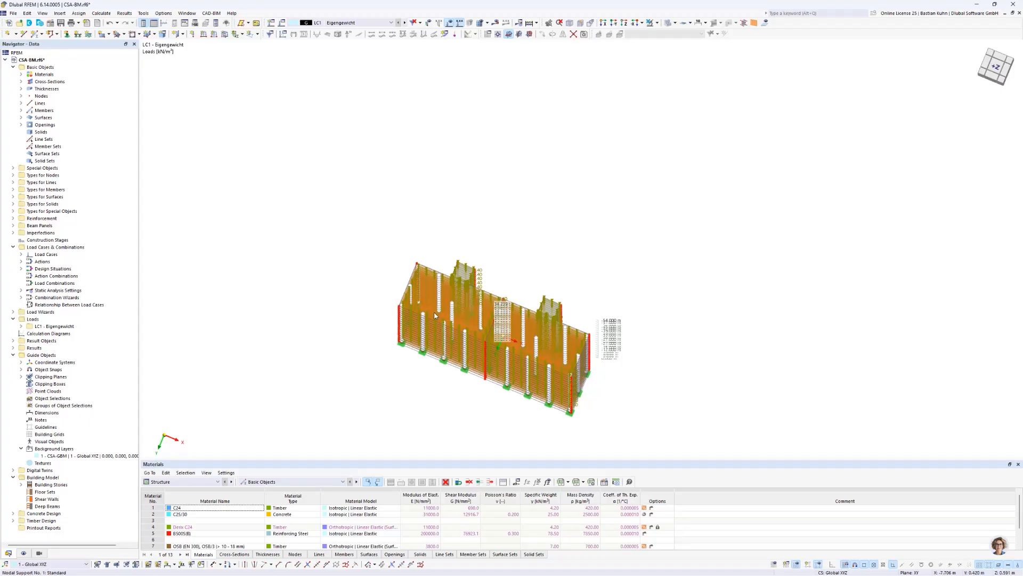
{"action": "middle_click_drag", "start_coordinate": [456, 307], "coordinate": [467, 339], "text": "ctrl"}
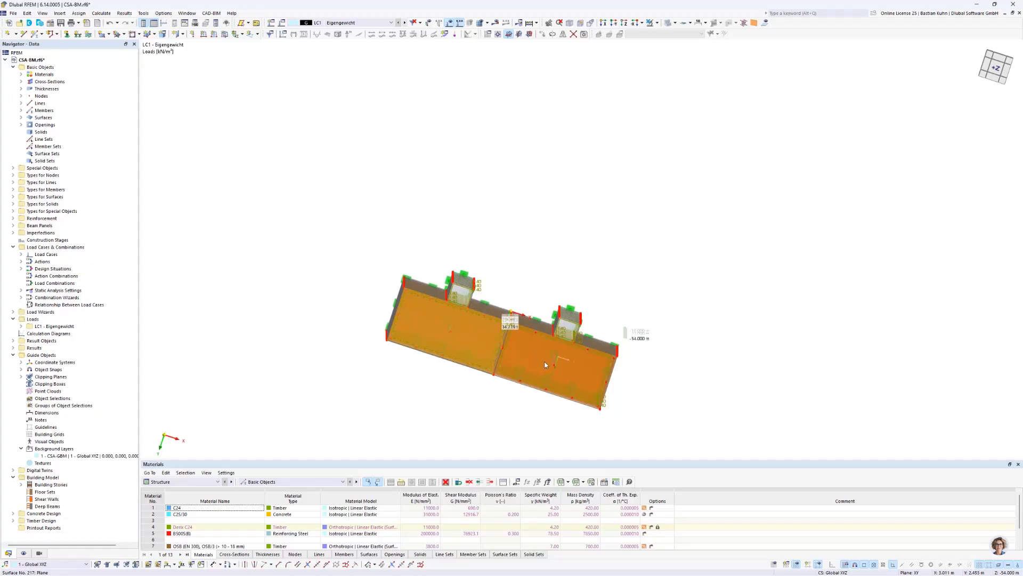
{"action": "scroll", "coordinate": [559, 128], "scroll_direction": "down", "scroll_amount": 3}
{"action": "middle_click_drag", "start_coordinate": [523, 187], "coordinate": [523, 100]}
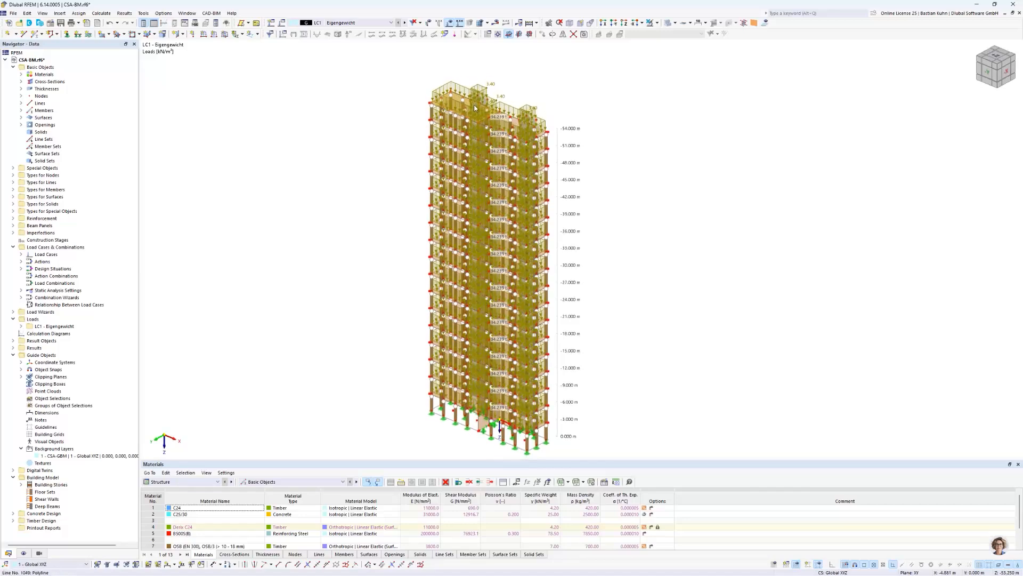
{"action": "scroll", "coordinate": [461, 110], "scroll_direction": "up", "scroll_amount": 2}
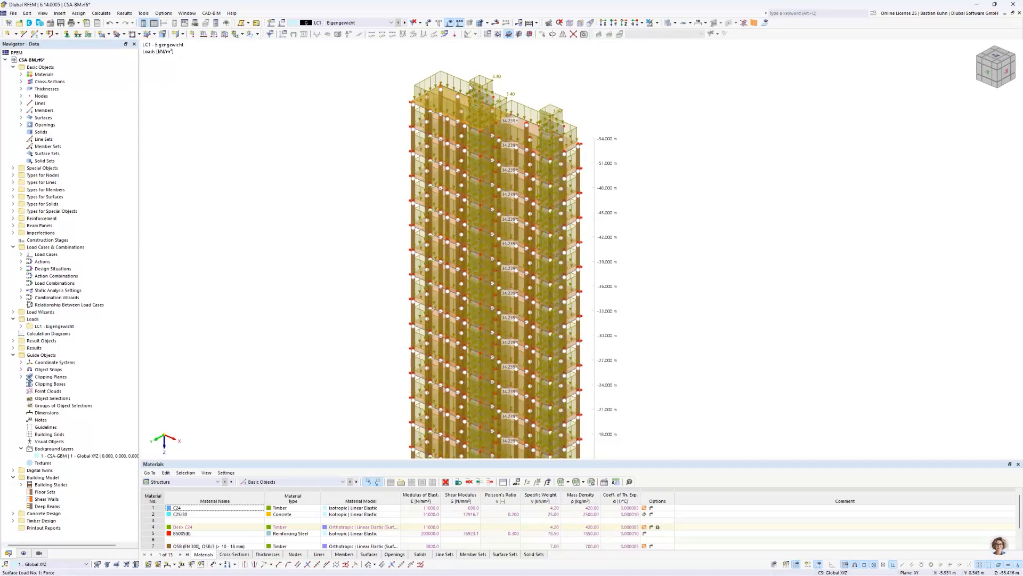
- Hide the load display, bring up the display settings, and examine the upper storeys of both building halves
{"action": "left_click", "coordinate": [450, 23]}
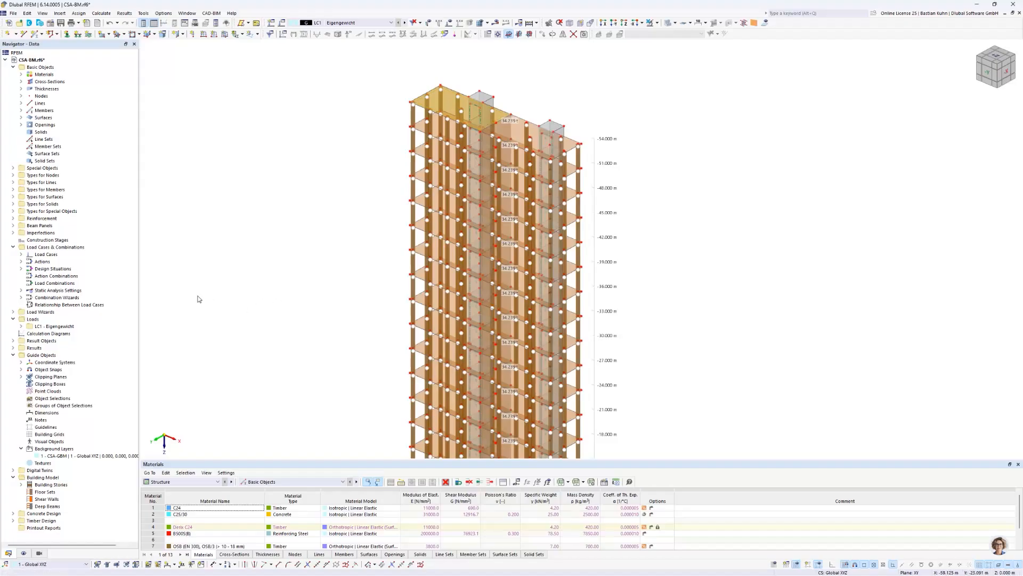
{"action": "left_click", "coordinate": [24, 553]}
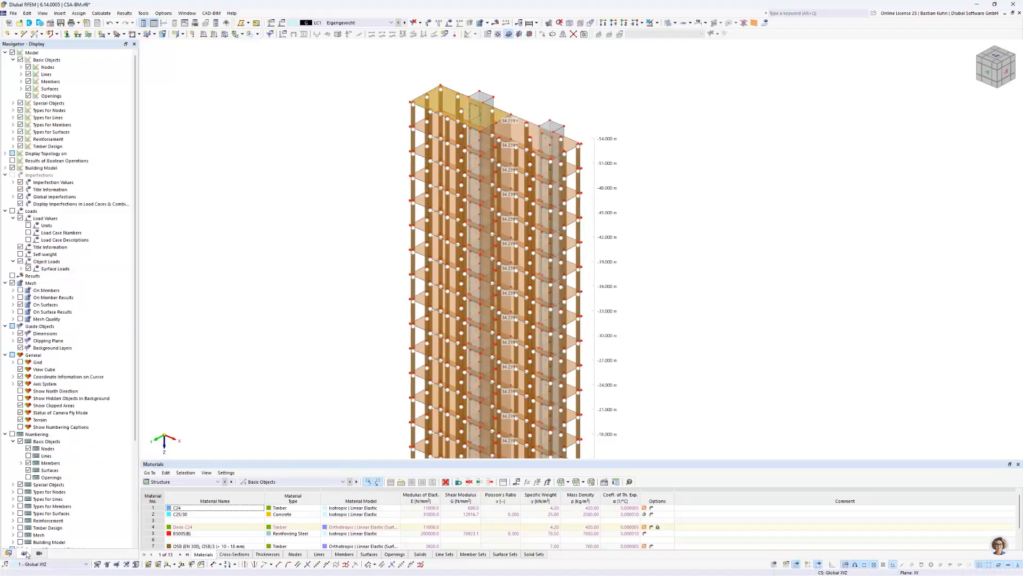
{"action": "mouse_move", "coordinate": [283, 247]}
{"action": "middle_mouse_down", "text": "ctrl"}
{"action": "mouse_move", "coordinate": [251, 219]}
{"action": "mouse_move", "coordinate": [271, 242]}
{"action": "middle_mouse_up", "text": "ctrl"}
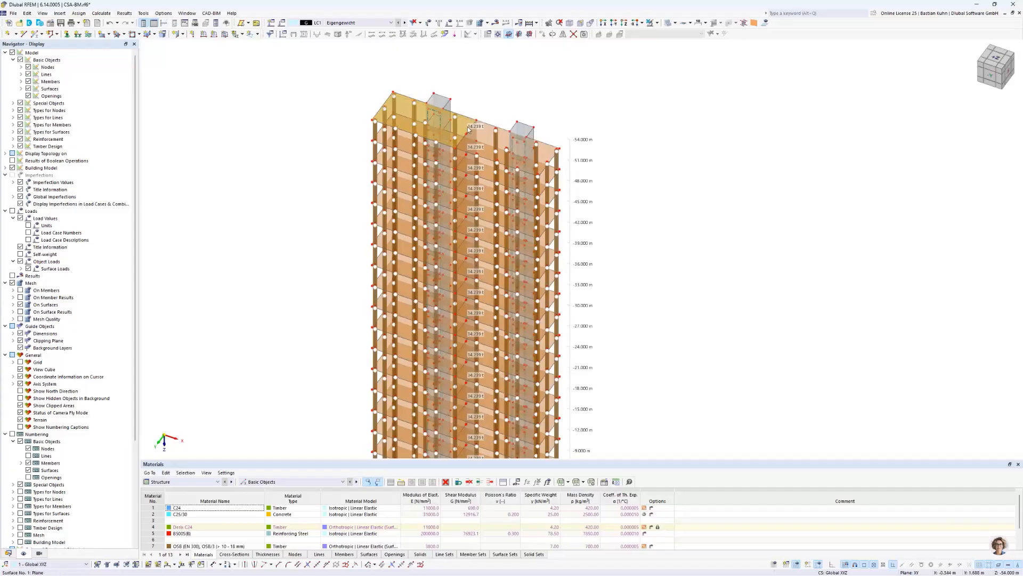
{"action": "scroll", "coordinate": [483, 132], "scroll_direction": "up", "scroll_amount": 4}
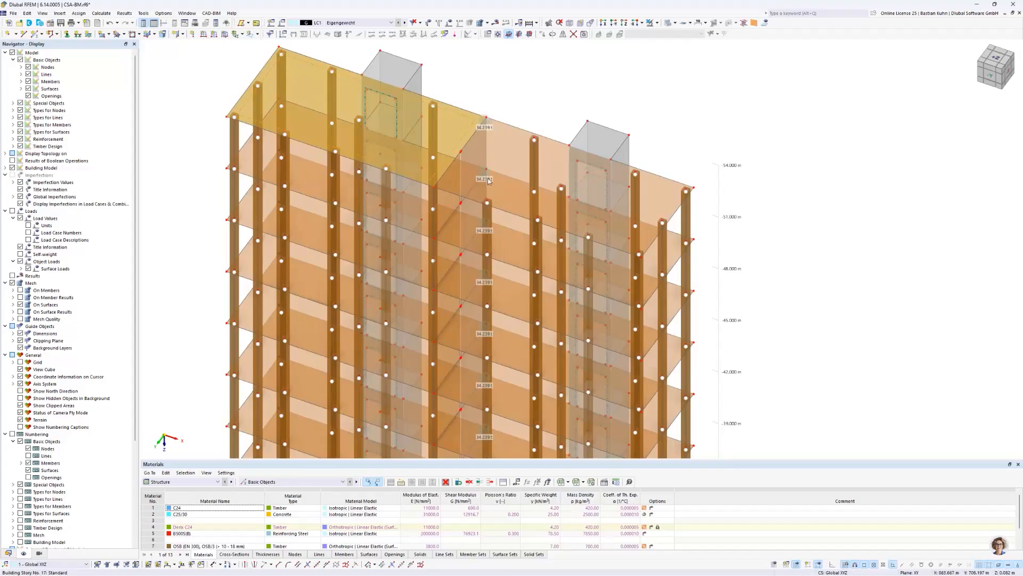
{"action": "scroll", "coordinate": [494, 169], "scroll_direction": "down", "scroll_amount": 2}
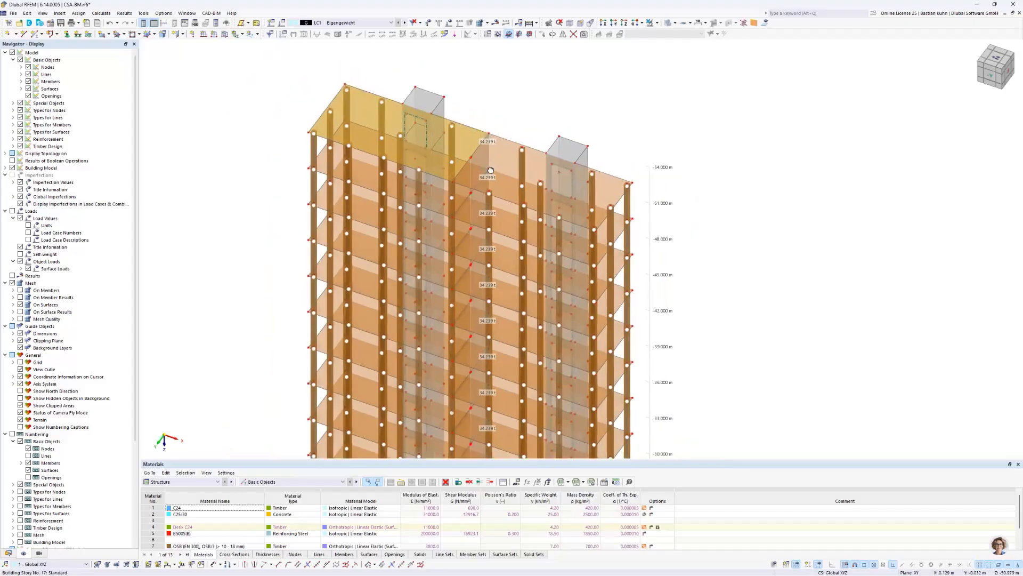
{"action": "middle_click_drag", "start_coordinate": [493, 170], "coordinate": [408, 134], "text": "ctrl"}
{"action": "scroll", "coordinate": [448, 184], "scroll_direction": "down", "scroll_amount": 2}
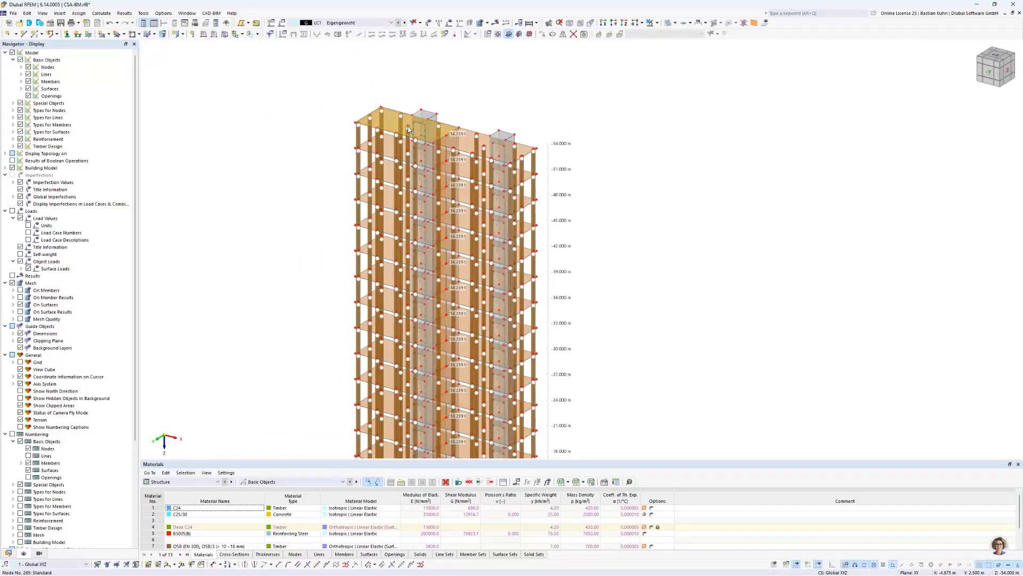
- Calculate LC1 - Eigengewicht and display its global deformation results
{"action": "mouse_move", "coordinate": [408, 128]}
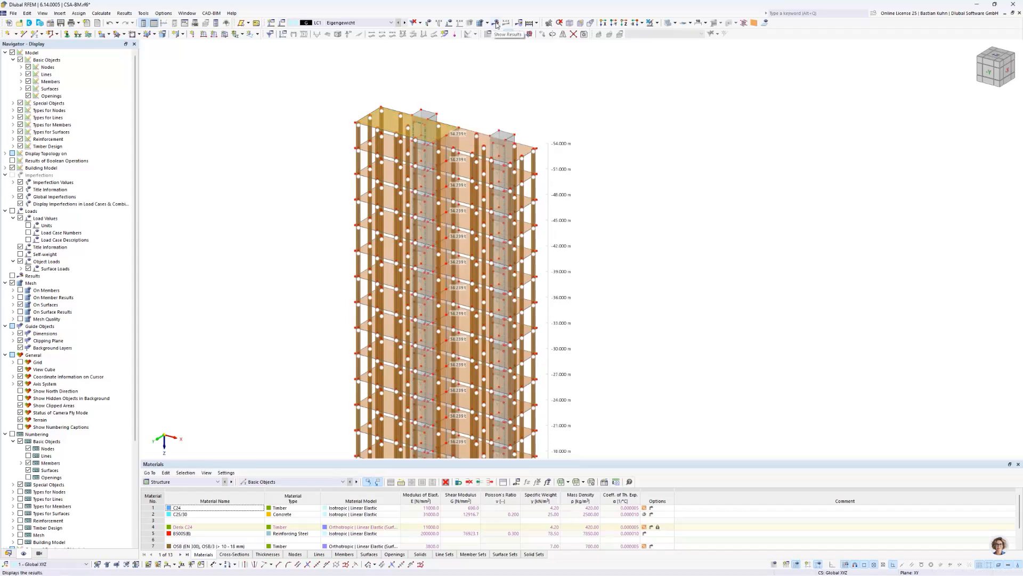
{"action": "left_click", "coordinate": [429, 22]}
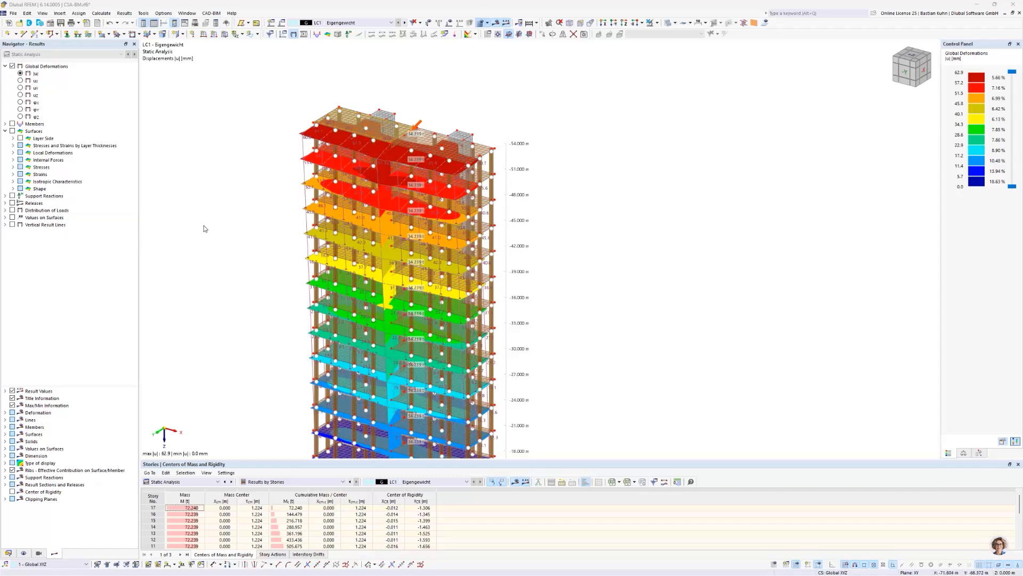
- Examine the building's deformations from several sides and hide the finite element mesh in the model display
{"action": "middle_click_drag", "start_coordinate": [226, 208], "coordinate": [197, 175]}
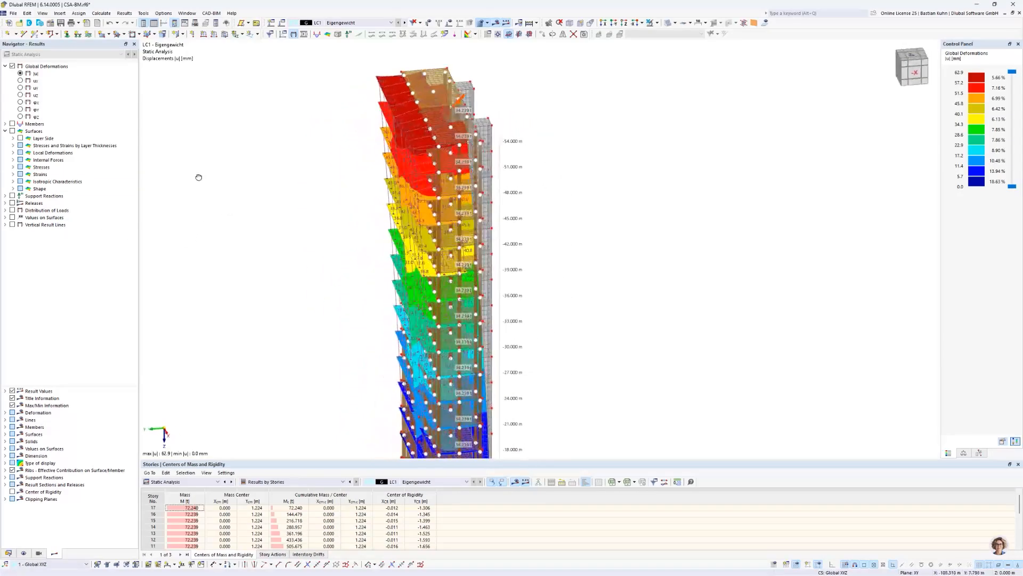
{"action": "scroll", "coordinate": [456, 111], "scroll_direction": "up", "scroll_amount": 3}
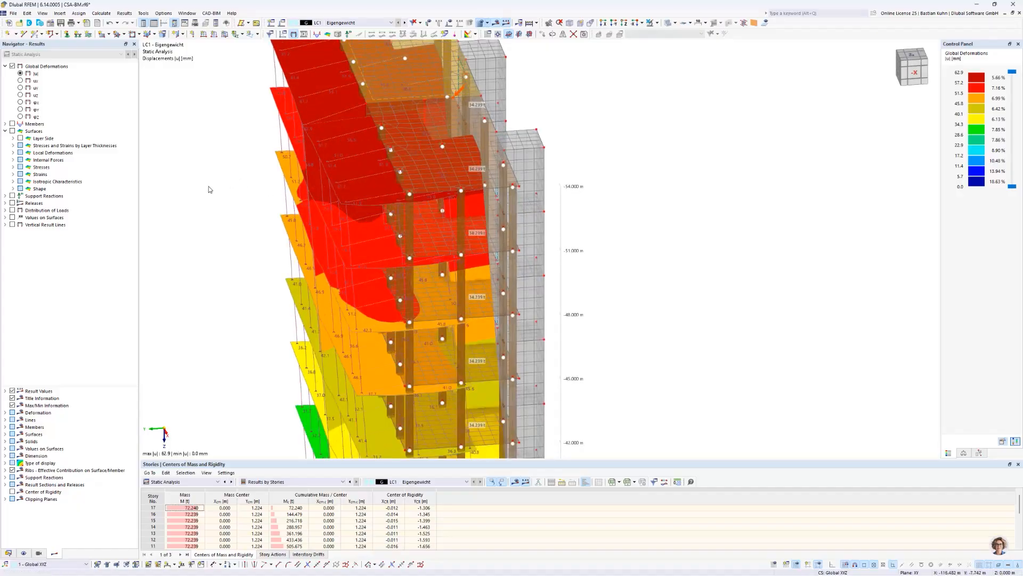
{"action": "scroll", "coordinate": [224, 189], "scroll_direction": "down", "scroll_amount": 3}
{"action": "mouse_move", "coordinate": [226, 190]}
{"action": "middle_mouse_down"}
{"action": "mouse_move", "coordinate": [264, 197]}
{"action": "mouse_move", "coordinate": [239, 195]}
{"action": "middle_mouse_up"}
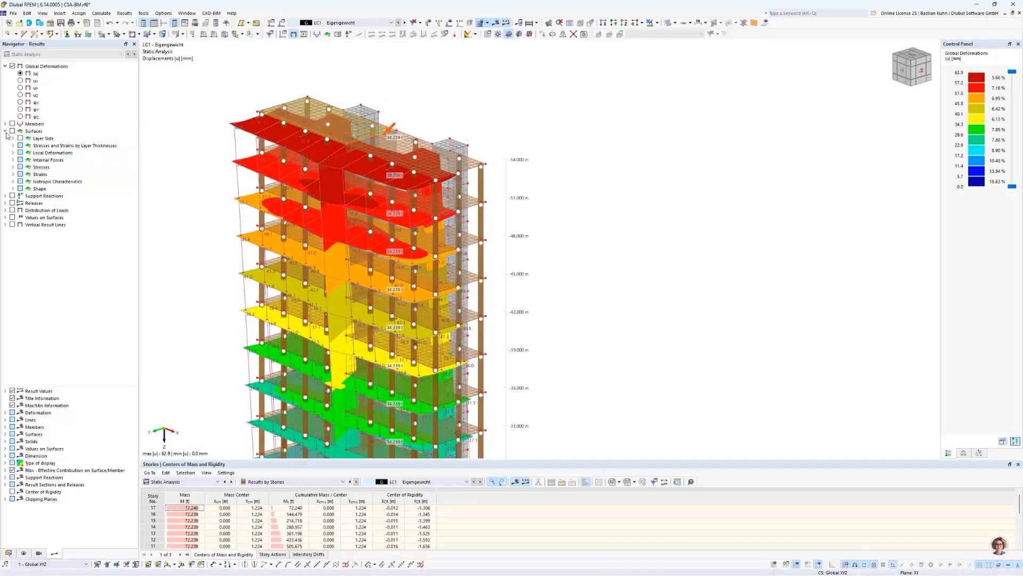
{"action": "left_click", "coordinate": [24, 553]}
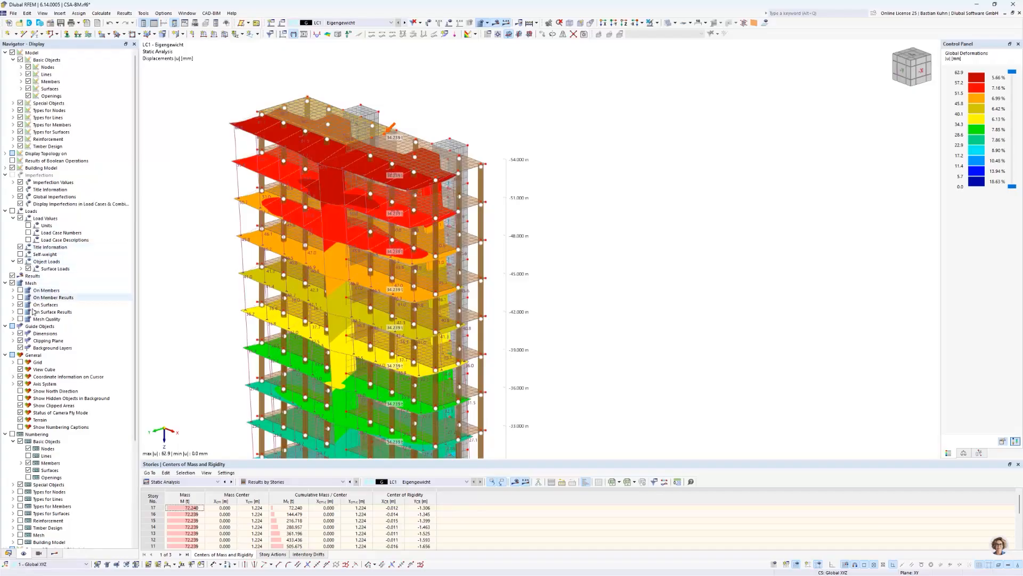
{"action": "left_click", "coordinate": [13, 283]}
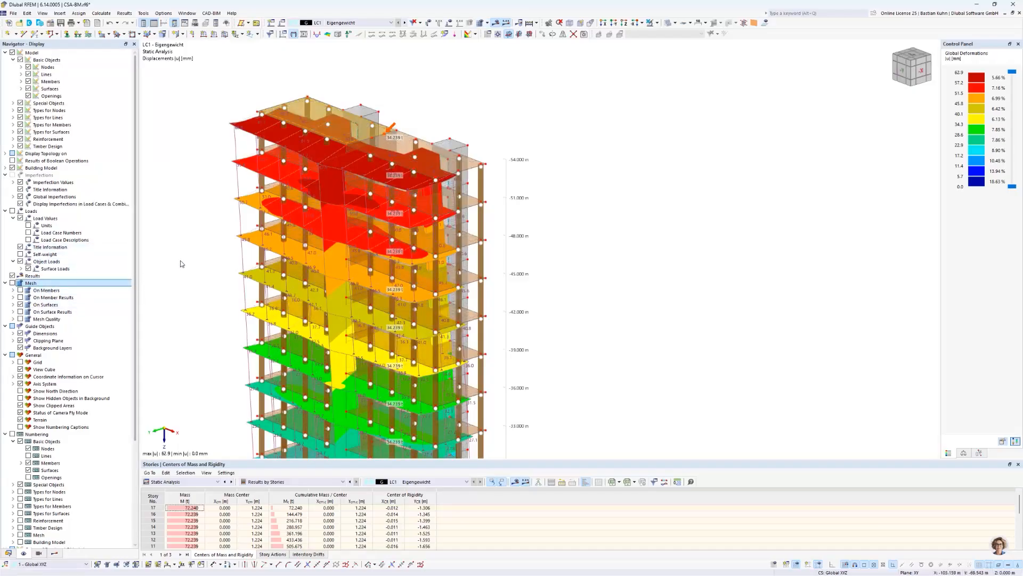
{"action": "middle_click_drag", "start_coordinate": [199, 275], "coordinate": [281, 191]}
{"action": "scroll", "coordinate": [251, 225], "scroll_direction": "down", "scroll_amount": 2}
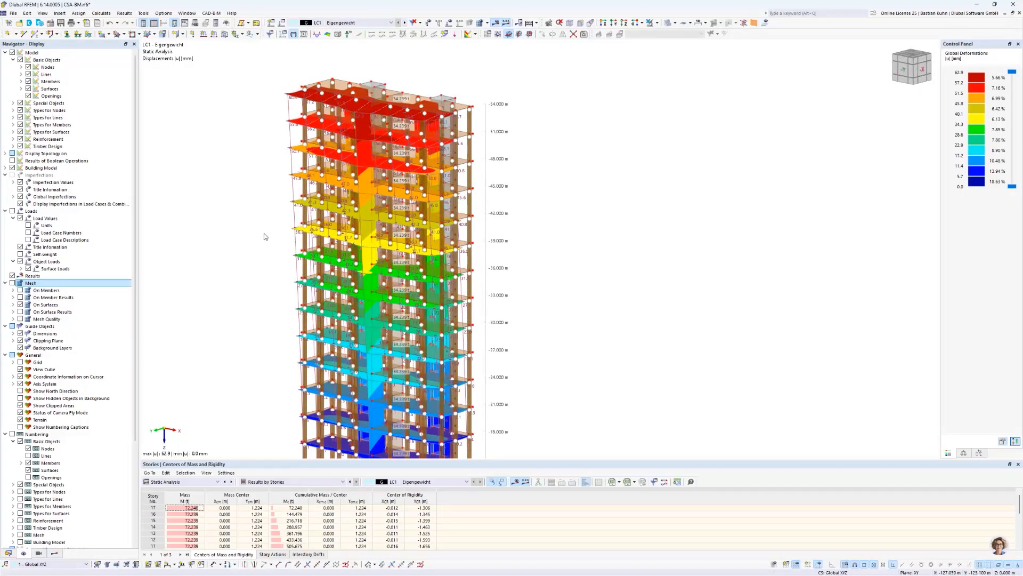
- Enlarge the story results table to show all stories and list the individual building stories in the model data
{"action": "left_click_drag", "start_coordinate": [277, 463], "coordinate": [283, 299]}
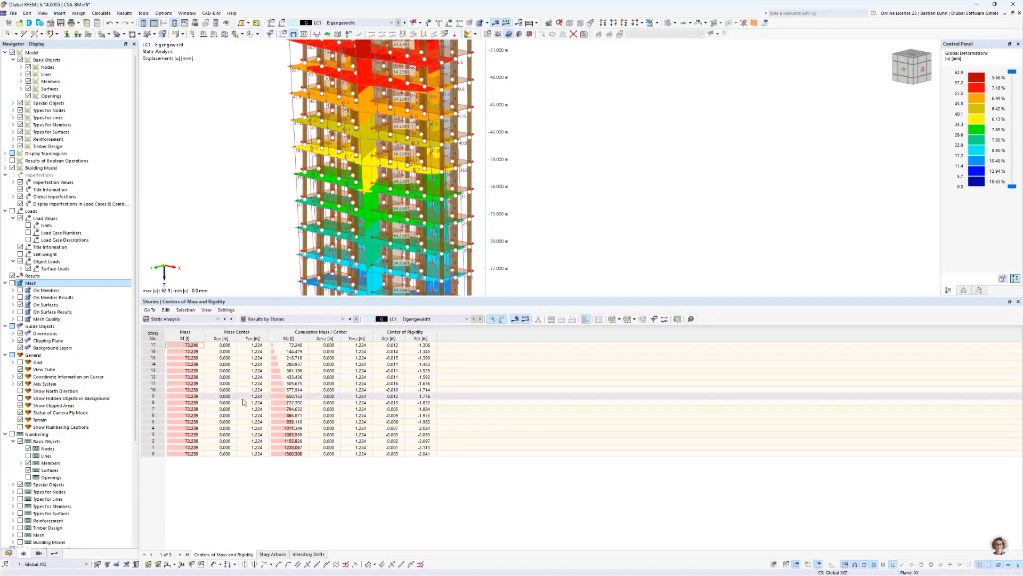
{"action": "left_click", "coordinate": [8, 554]}
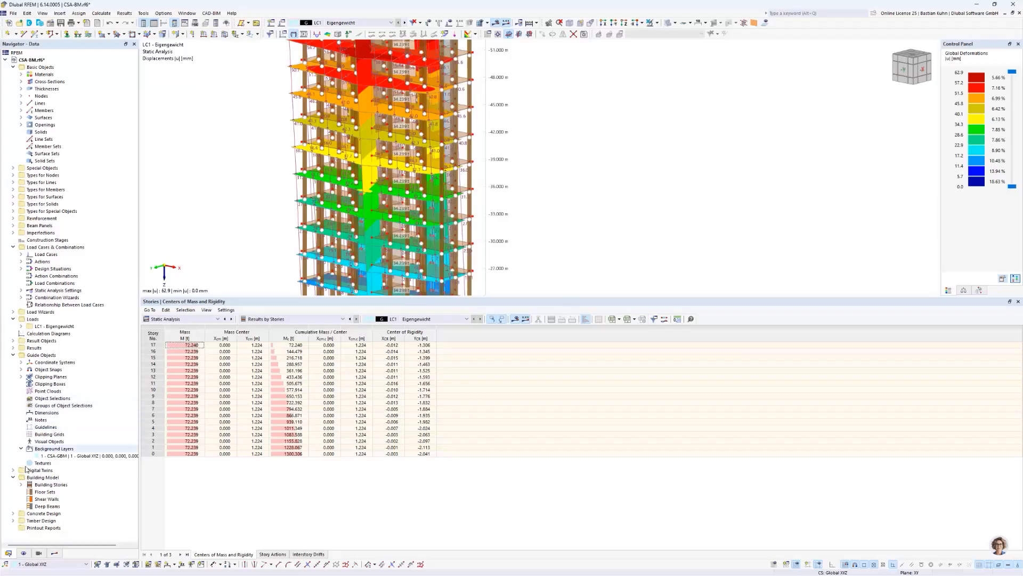
{"action": "left_click", "coordinate": [13, 355]}
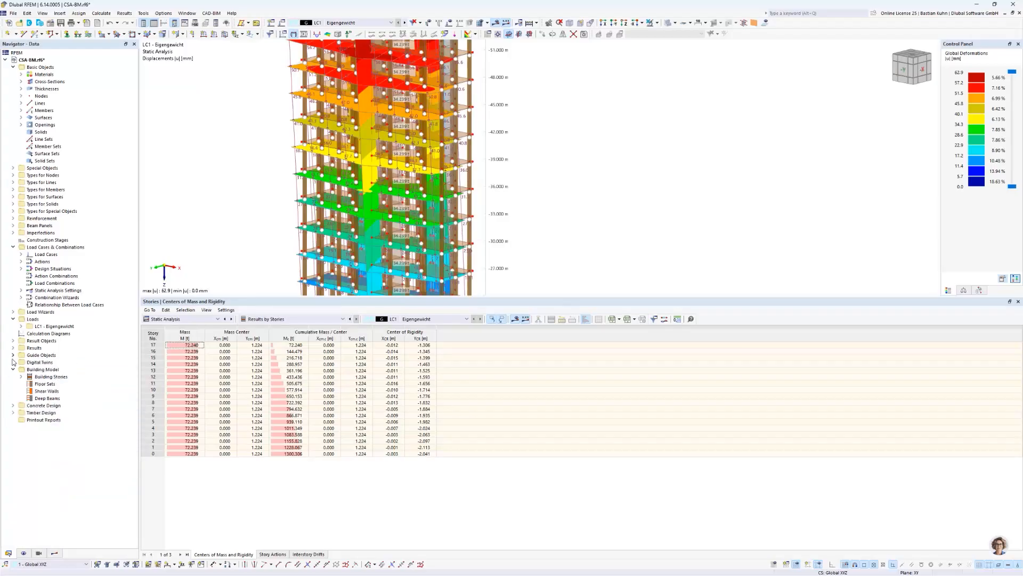
{"action": "left_click", "coordinate": [20, 376]}
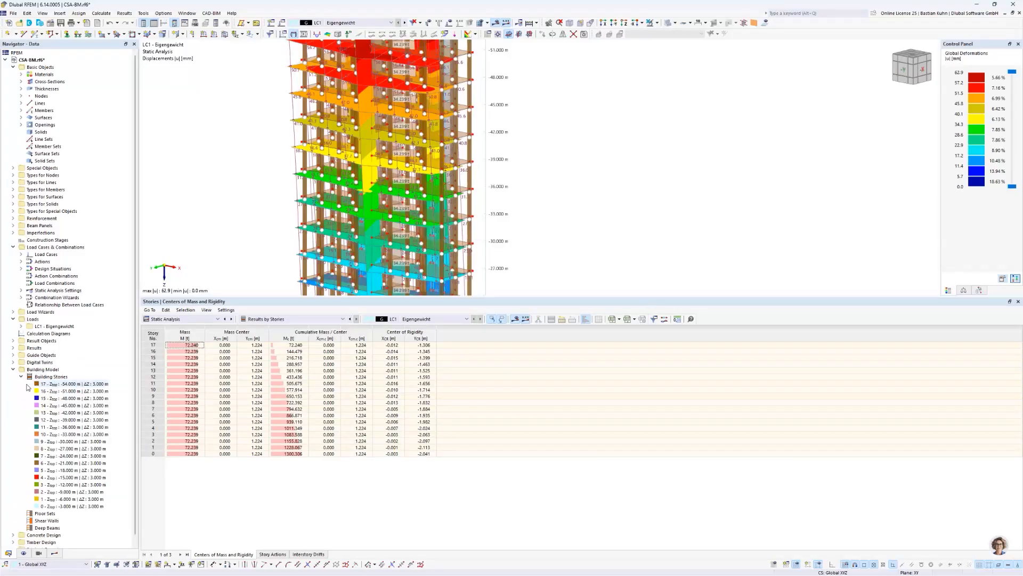
- Inspect the properties of building stories 17, 5 and 0 with the rendered model preview, leaving them unchanged
{"action": "double_click", "coordinate": [49, 384]}
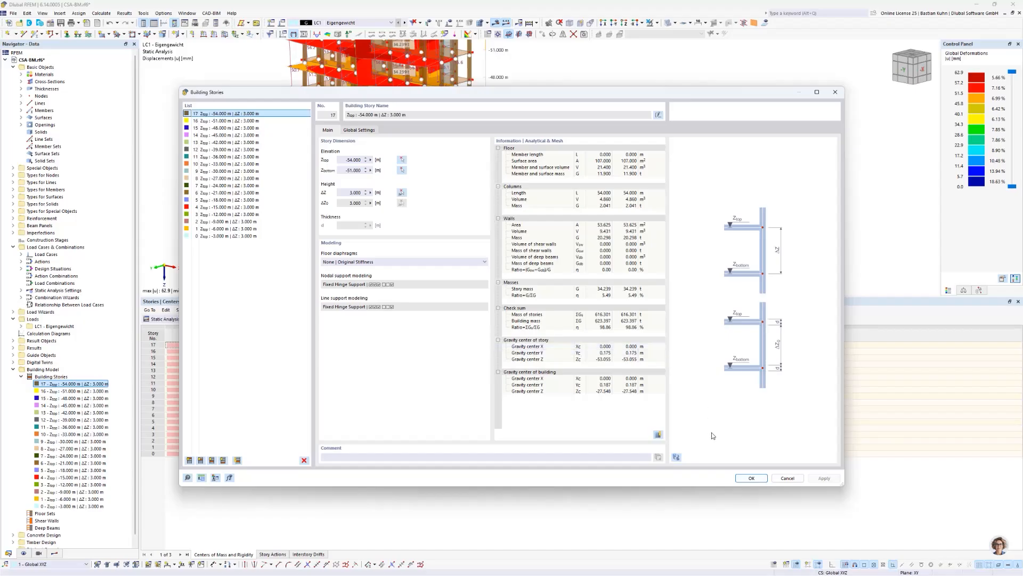
{"action": "left_click", "coordinate": [677, 457]}
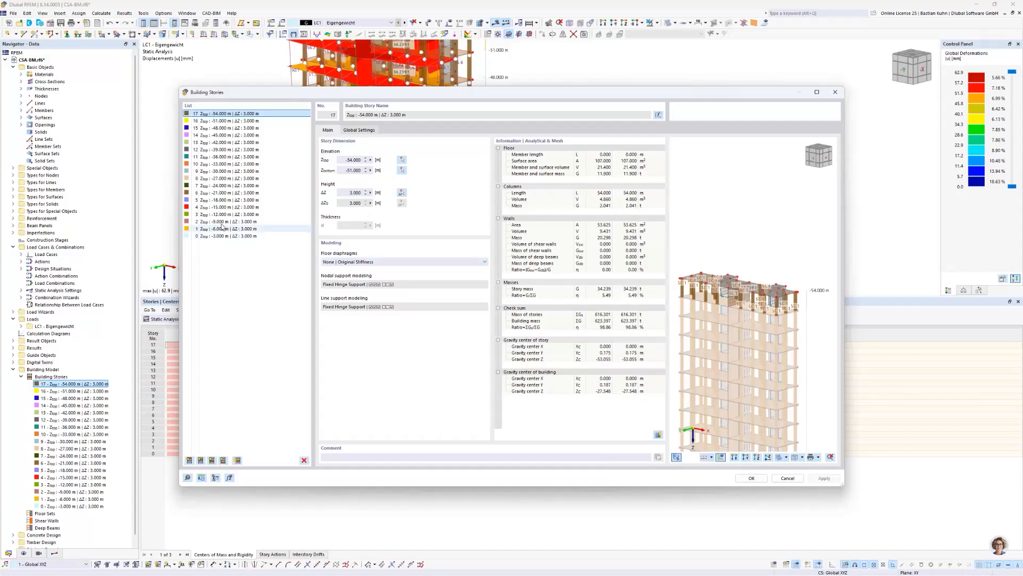
{"action": "left_click", "coordinate": [224, 201]}
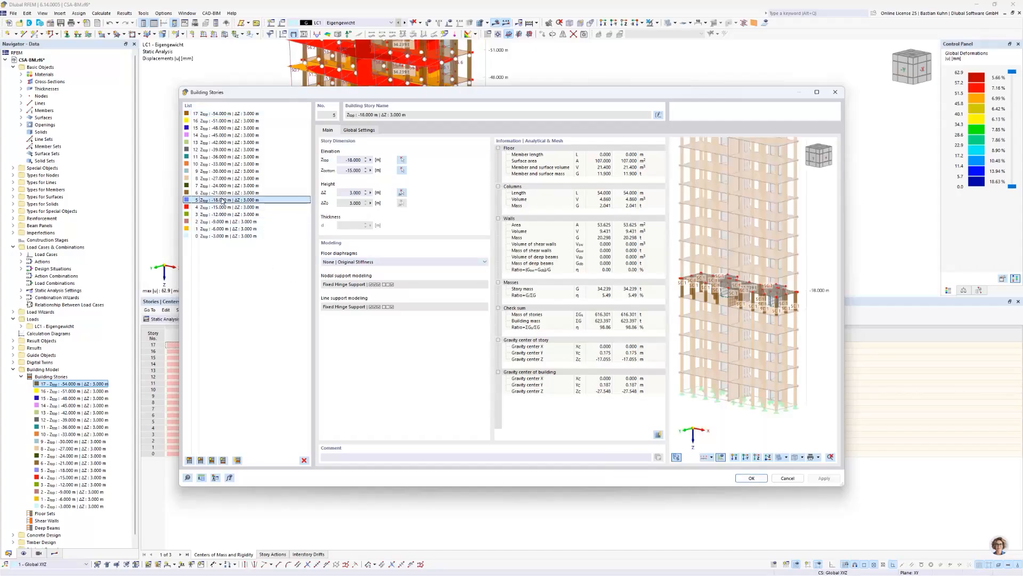
{"action": "left_click", "coordinate": [224, 236]}
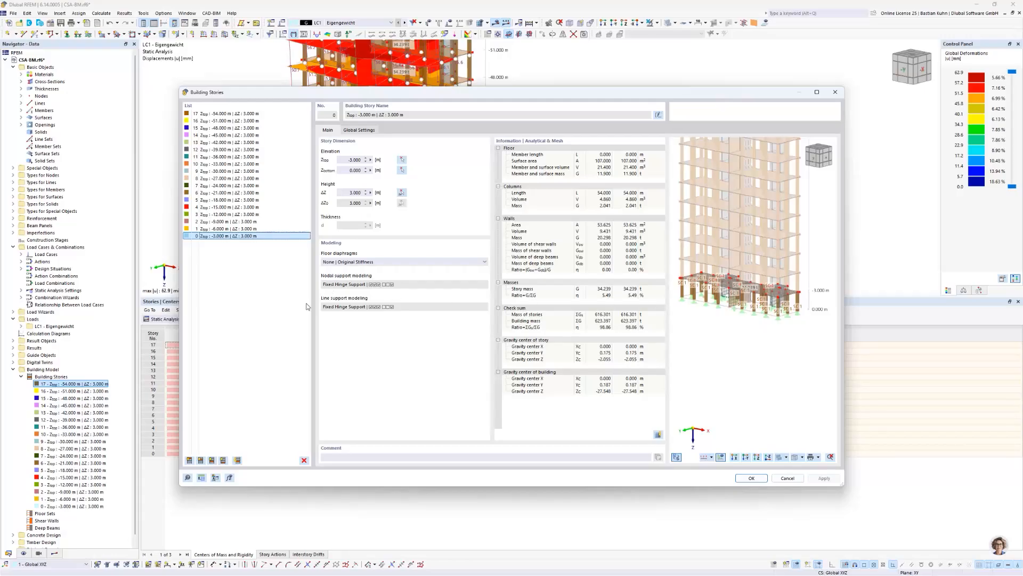
{"action": "left_click", "coordinate": [788, 478]}
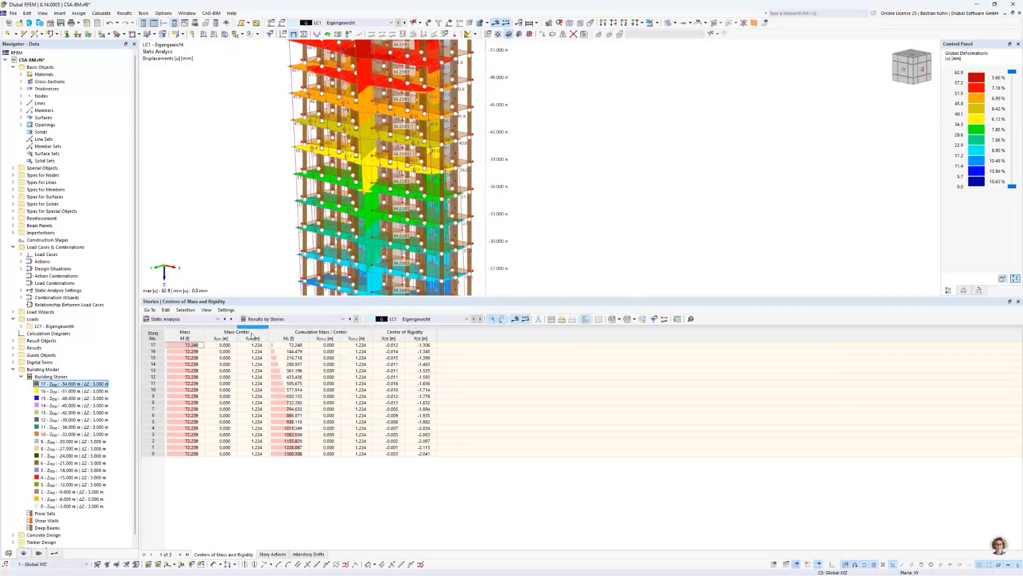
- Review the story results for centers of mass and rigidity, story actions and interstory drifts, returning to the centers of mass and rigidity
{"action": "mouse_move", "coordinate": [252, 336]}
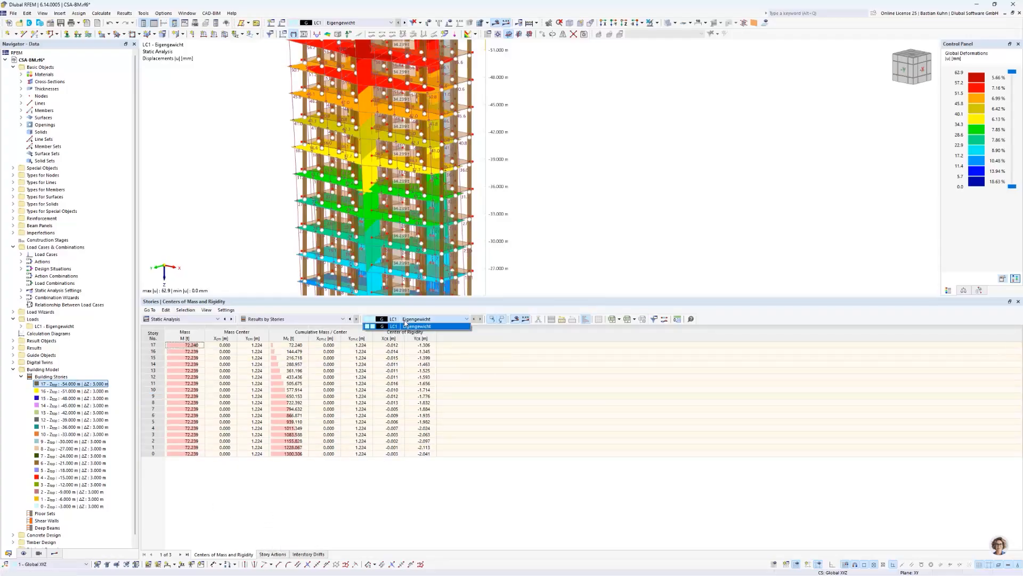
{"action": "left_click", "coordinate": [273, 554]}
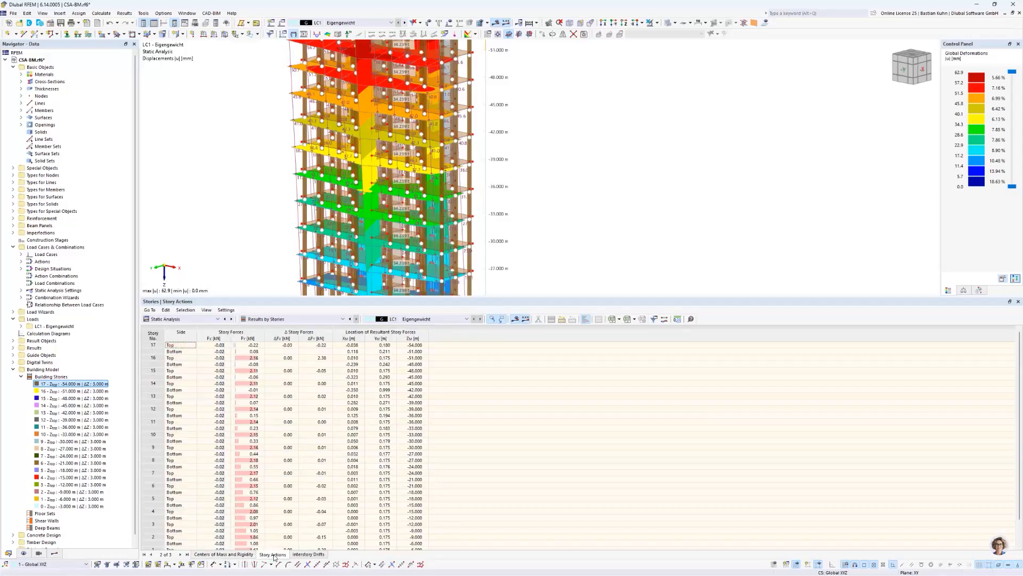
{"action": "left_click", "coordinate": [216, 345]}
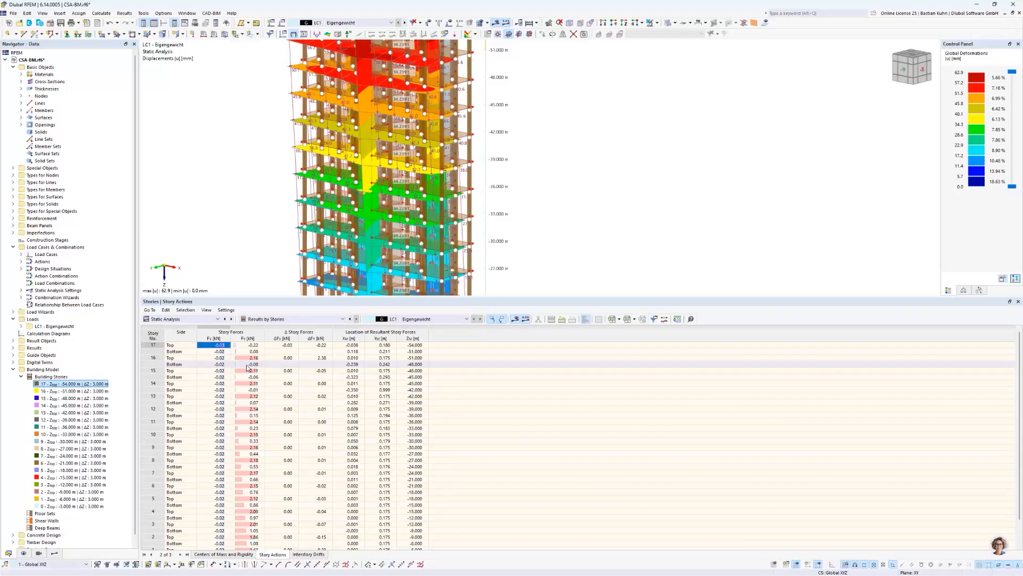
{"action": "left_click", "coordinate": [308, 554]}
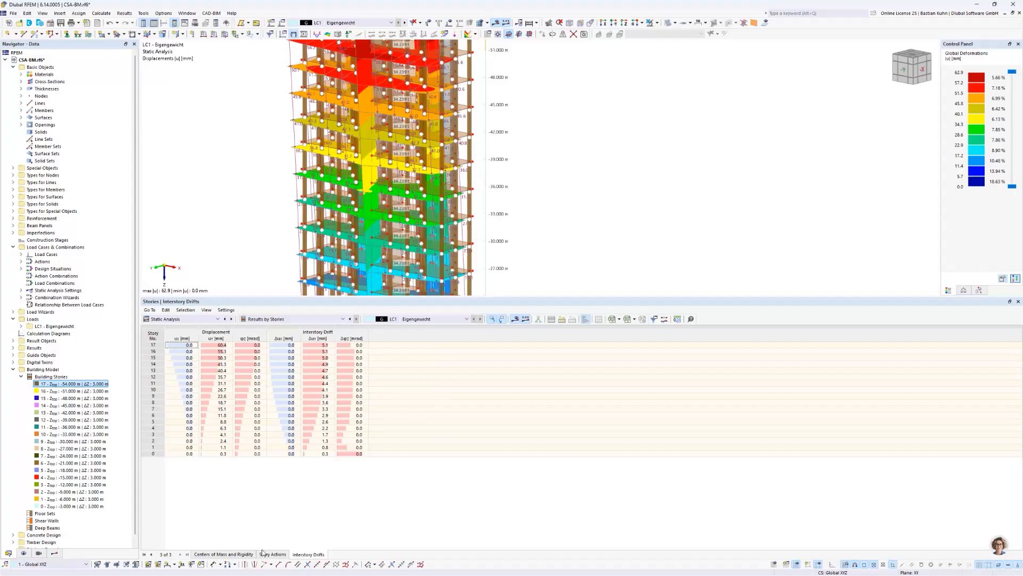
{"action": "left_click", "coordinate": [224, 555]}
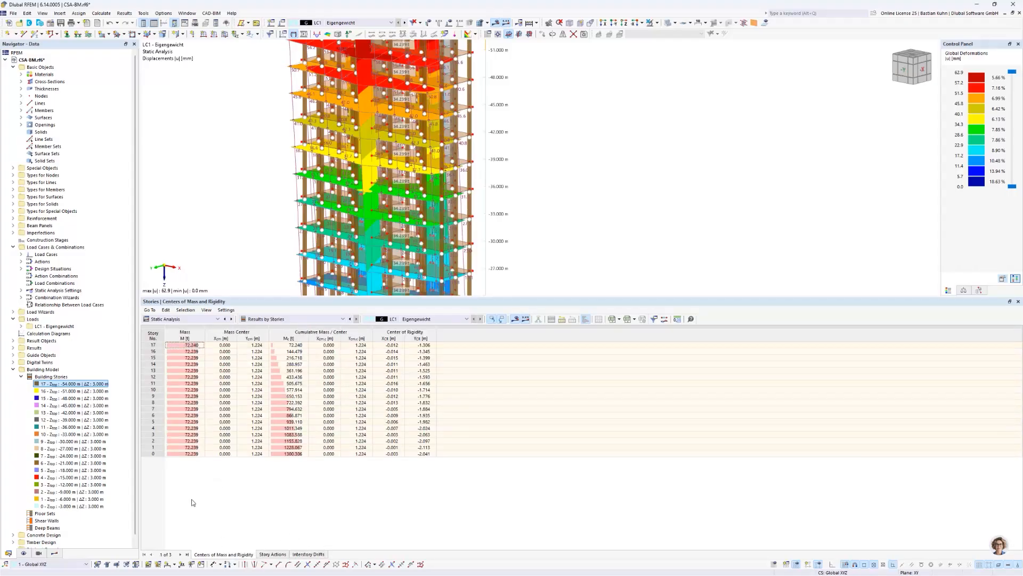
- Select the Shear Walls category of the building model
{"action": "left_click", "coordinate": [48, 521]}
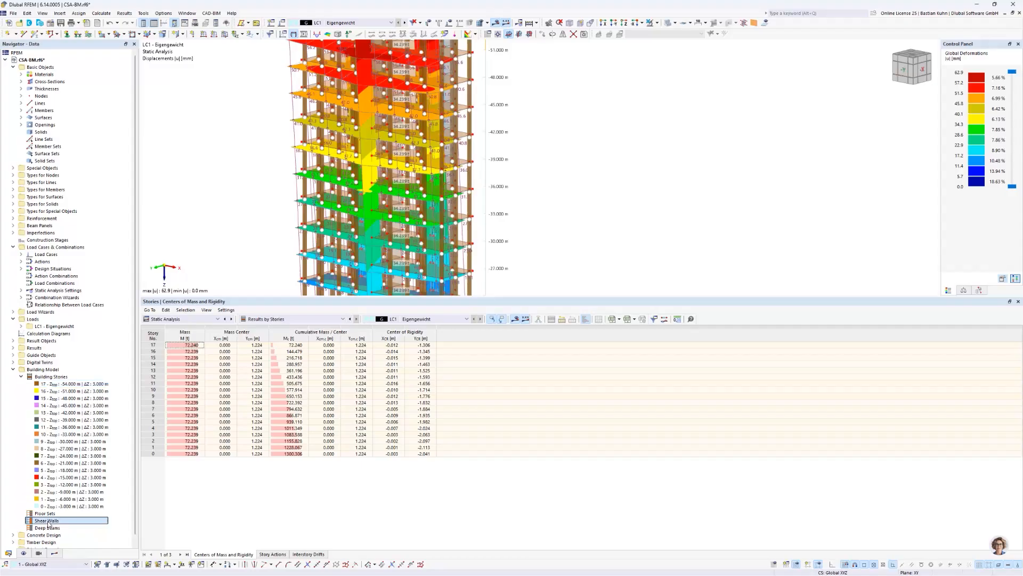
{"action": "scroll", "coordinate": [48, 522], "scroll_direction": "down", "scroll_amount": 1}
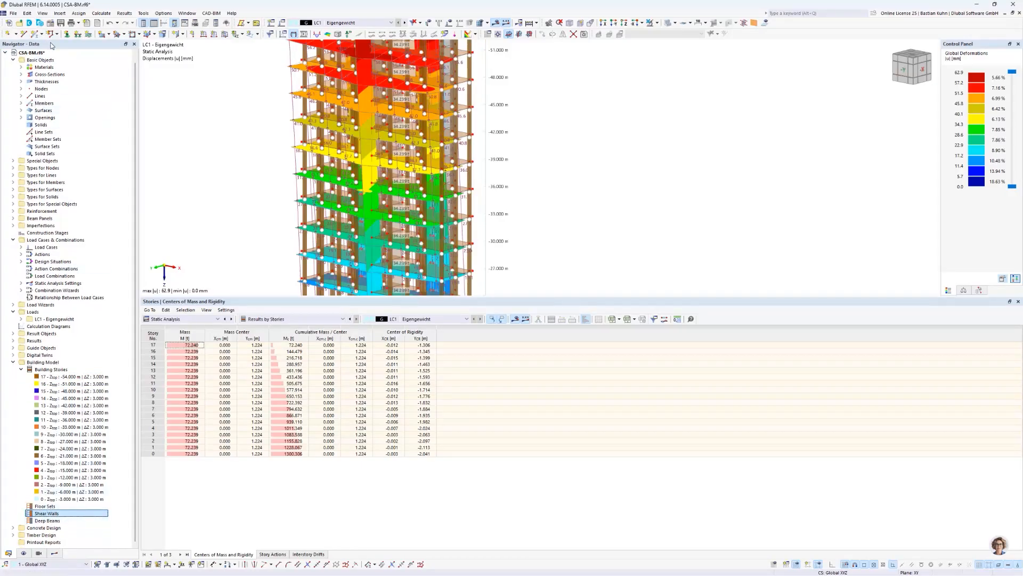
{"action": "left_click_drag", "start_coordinate": [54, 43], "coordinate": [225, 30]}
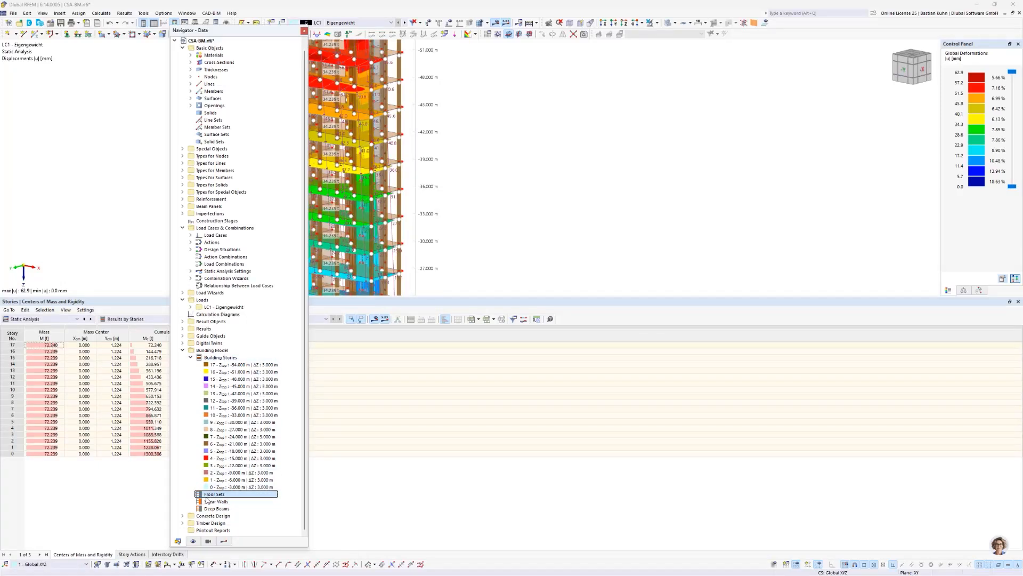
{"action": "right_click", "coordinate": [209, 497]}
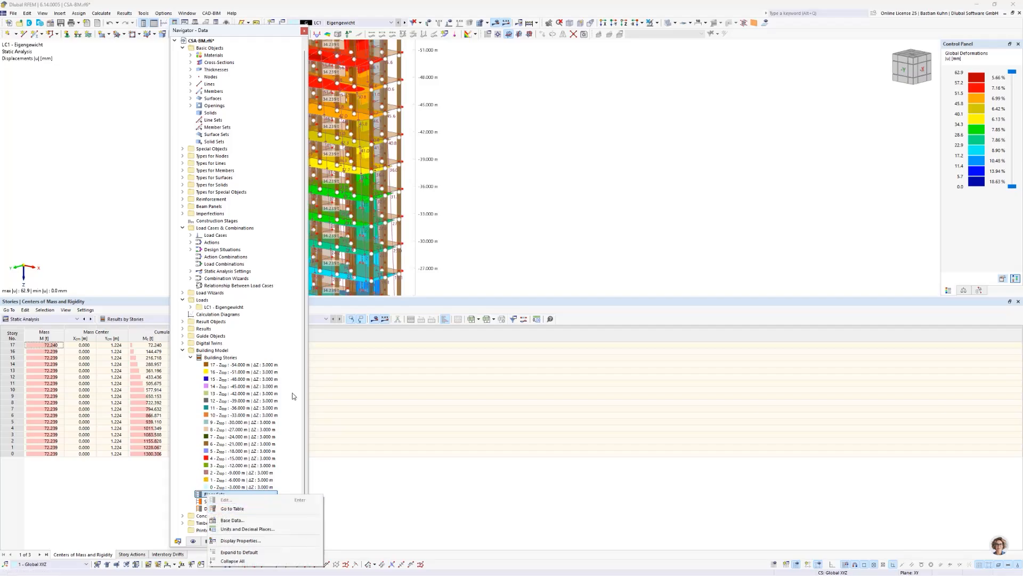
{"action": "left_click", "coordinate": [229, 359]}
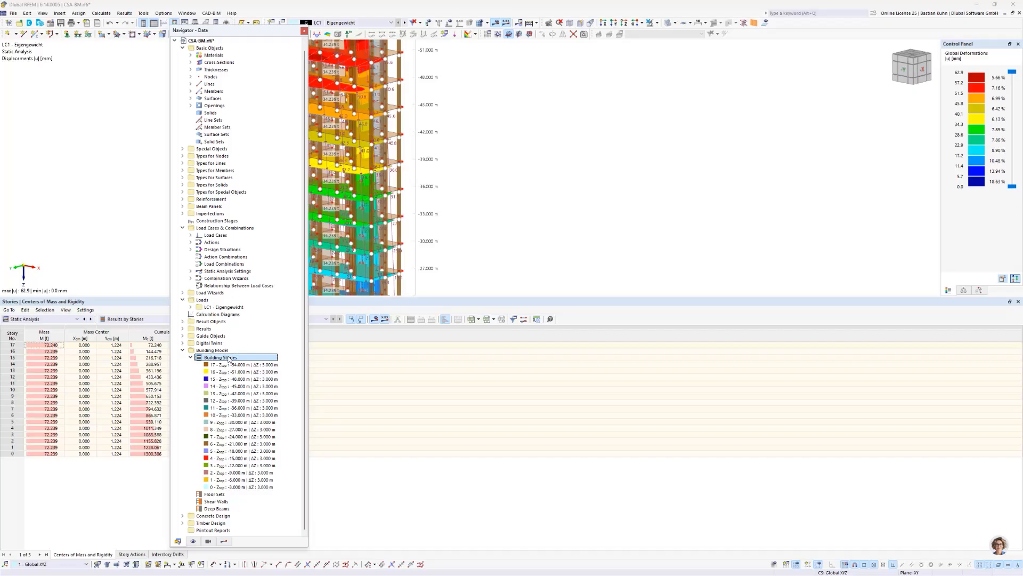
{"action": "left_click", "coordinate": [219, 501]}
{"action": "double_click", "coordinate": [240, 32]}
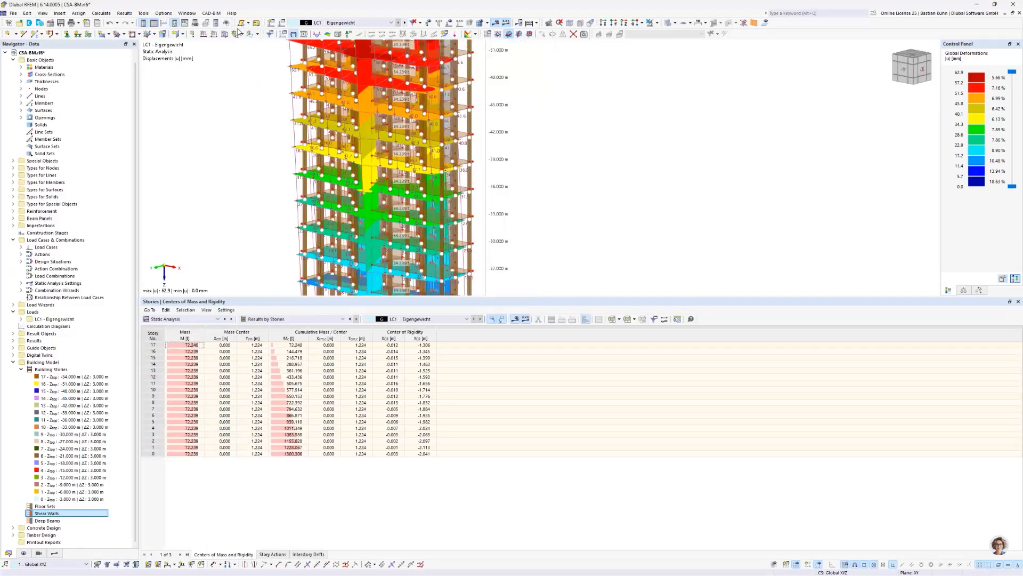
- Create a new shear wall and assign it surfaces 37-54, the outer wall of the left core, picked in plan view
{"action": "right_click", "coordinate": [63, 515]}
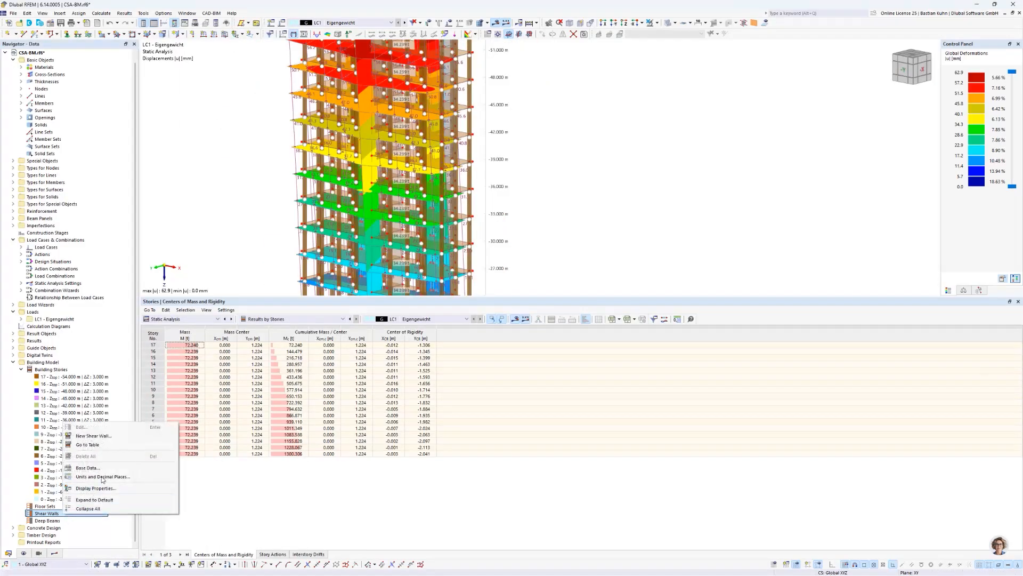
{"action": "left_click", "coordinate": [110, 439]}
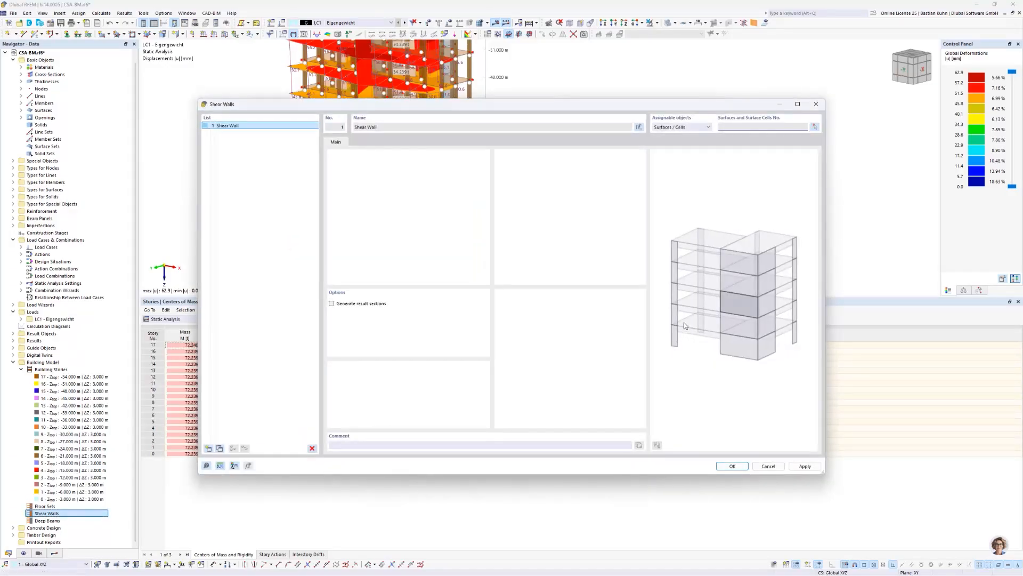
{"action": "left_click", "coordinate": [816, 127]}
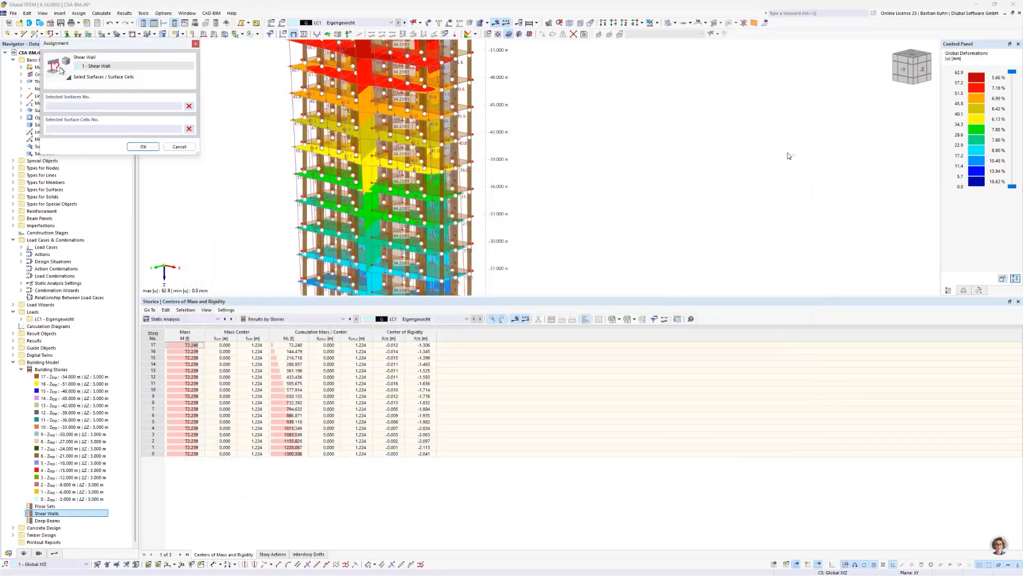
{"action": "left_click", "coordinate": [624, 23]}
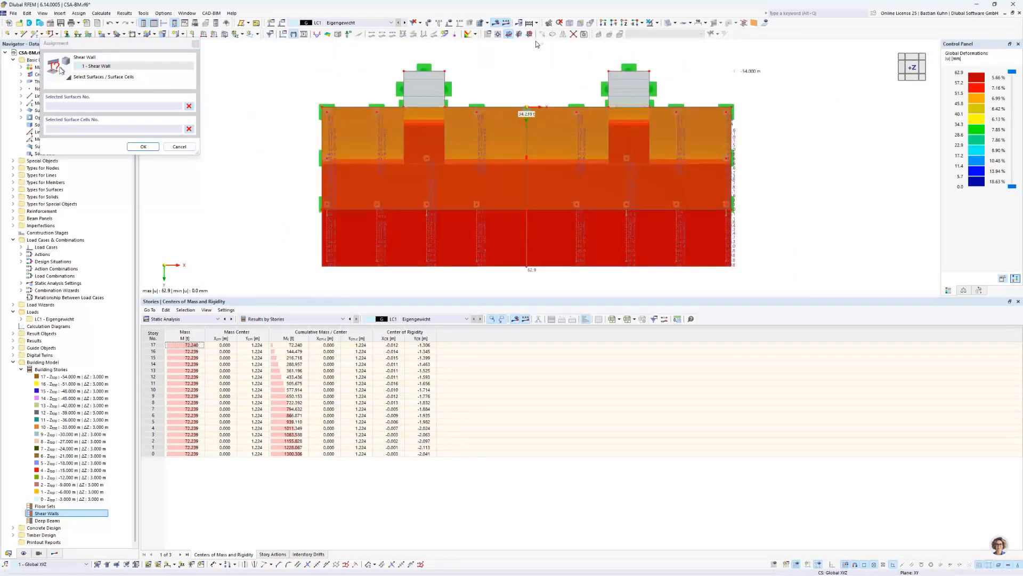
{"action": "left_click", "coordinate": [496, 23]}
{"action": "scroll", "coordinate": [483, 71], "scroll_direction": "up", "scroll_amount": 3}
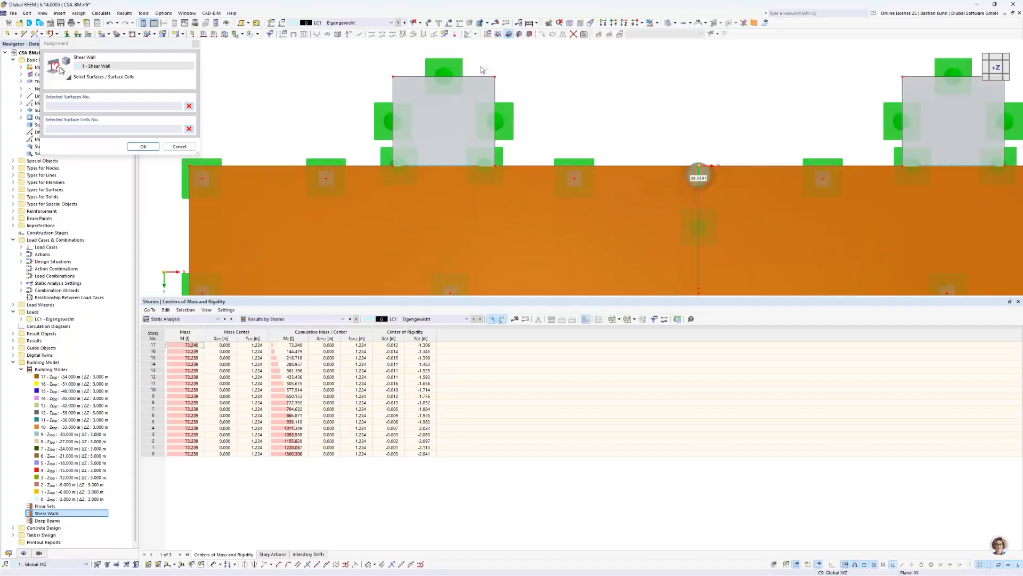
{"action": "left_click_drag", "start_coordinate": [381, 62], "coordinate": [545, 87]}
{"action": "left_click_drag", "start_coordinate": [491, 63], "coordinate": [497, 172]}
{"action": "left_click", "coordinate": [143, 147]}
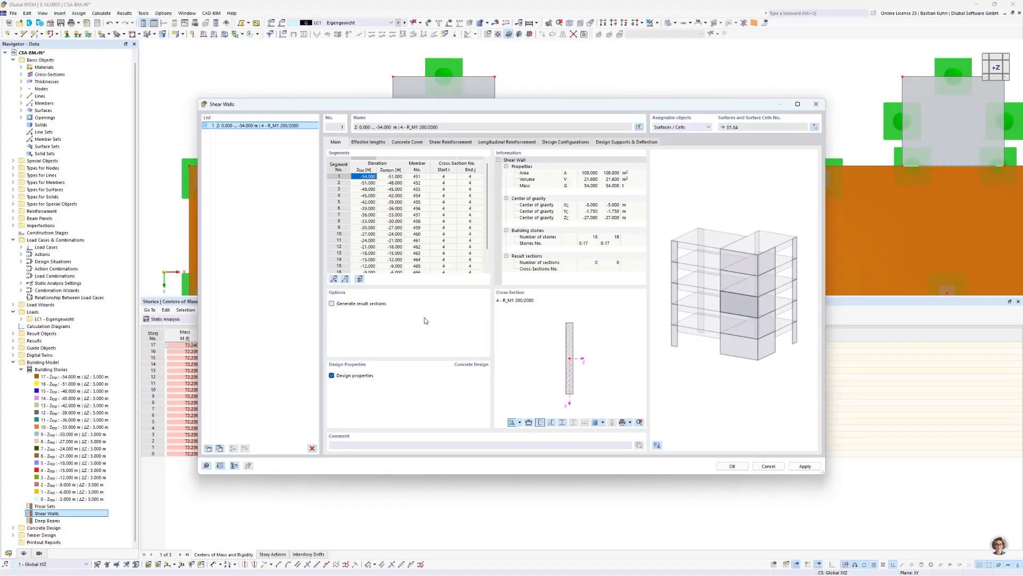
- Create standard concrete design effective lengths for the shear wall, checking the wall in the 3D model preview before confirming
{"action": "left_click", "coordinate": [332, 304]}
{"action": "left_click", "coordinate": [370, 143]}
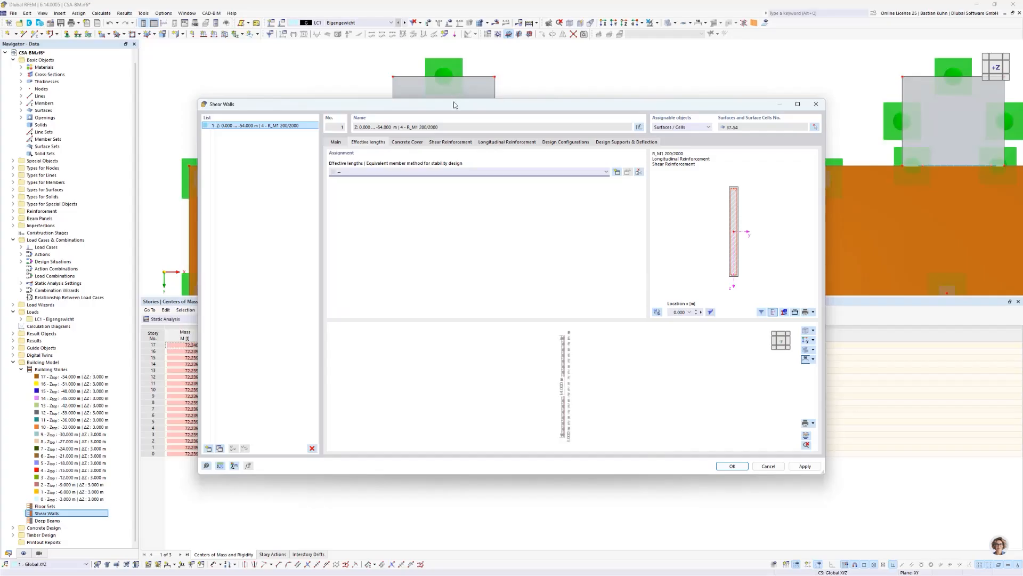
{"action": "left_click_drag", "start_coordinate": [453, 101], "coordinate": [462, 196]}
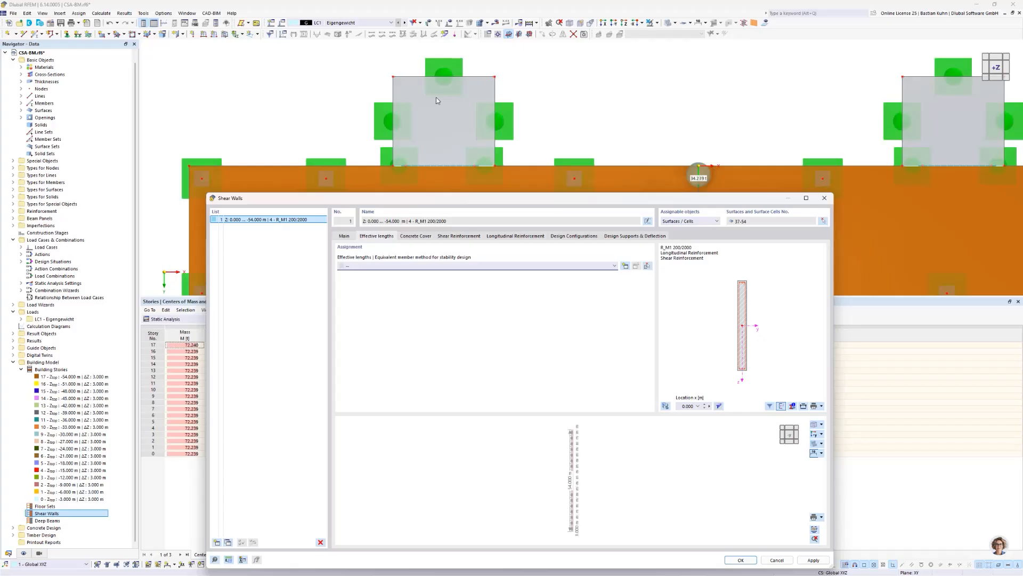
{"action": "left_click", "coordinate": [626, 266]}
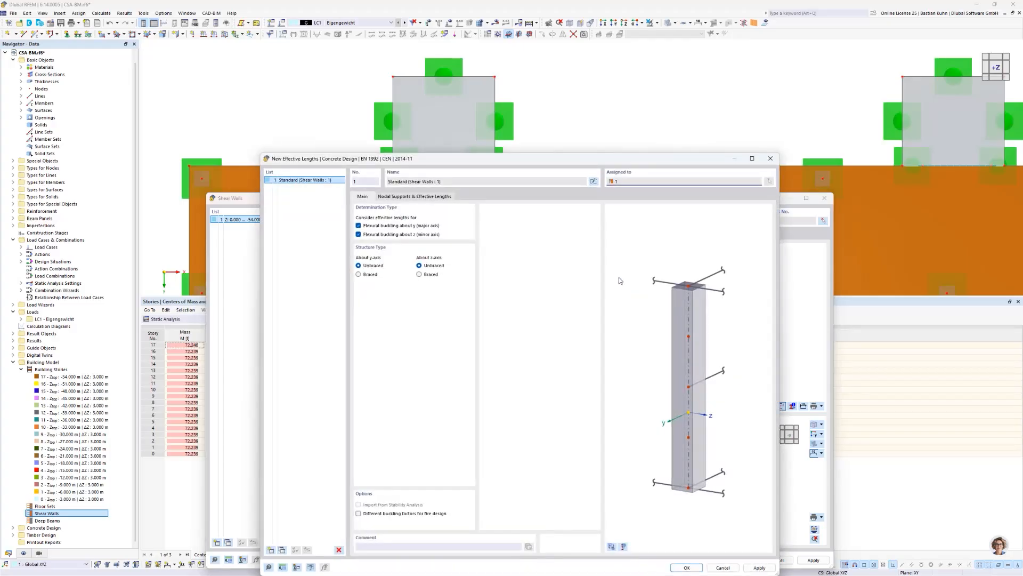
{"action": "left_click_drag", "start_coordinate": [659, 162], "coordinate": [573, 156]}
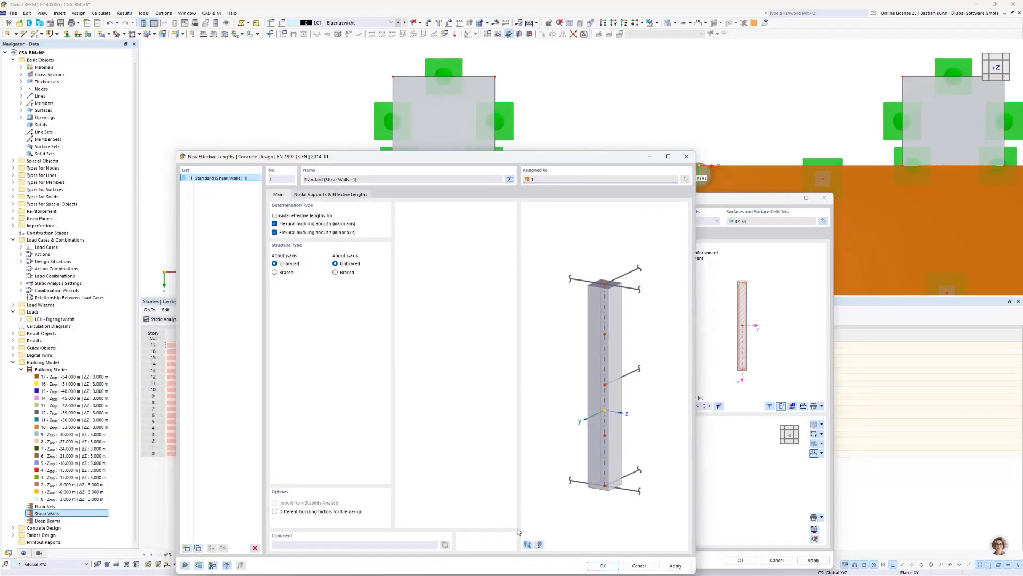
{"action": "left_click", "coordinate": [527, 544]}
{"action": "left_click", "coordinate": [539, 544]}
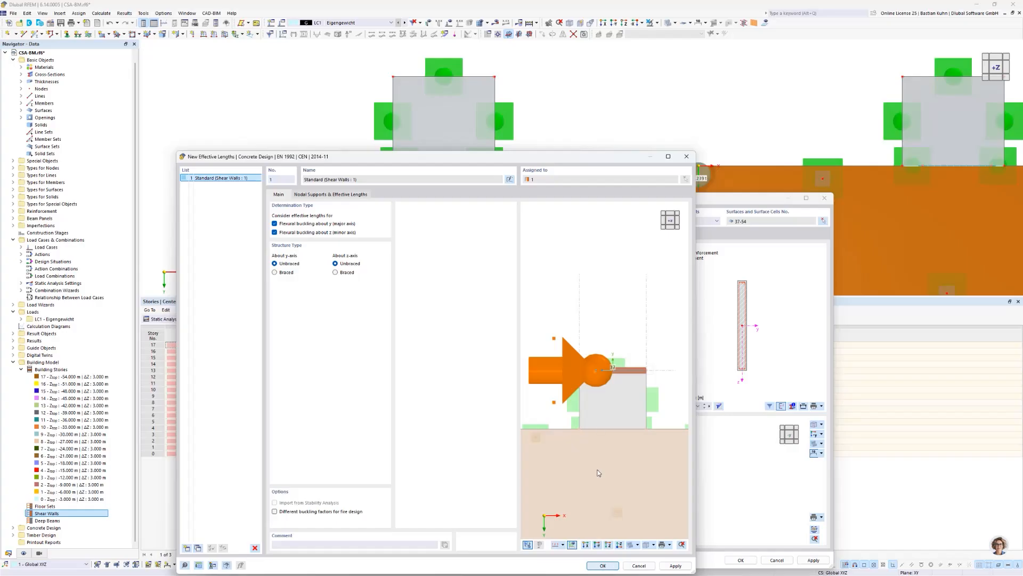
{"action": "middle_click_drag", "start_coordinate": [615, 386], "coordinate": [560, 354]}
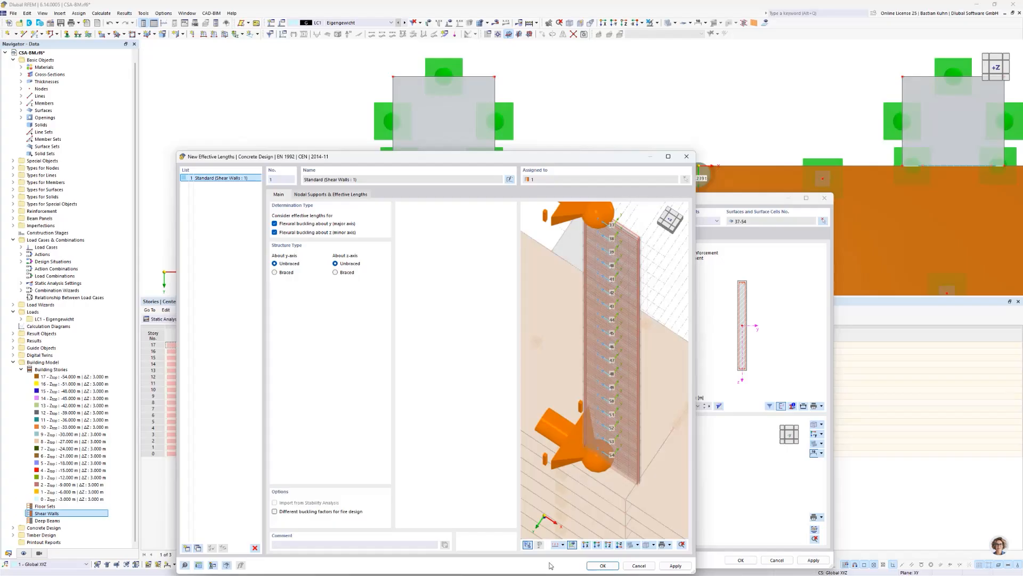
{"action": "left_click", "coordinate": [601, 565]}
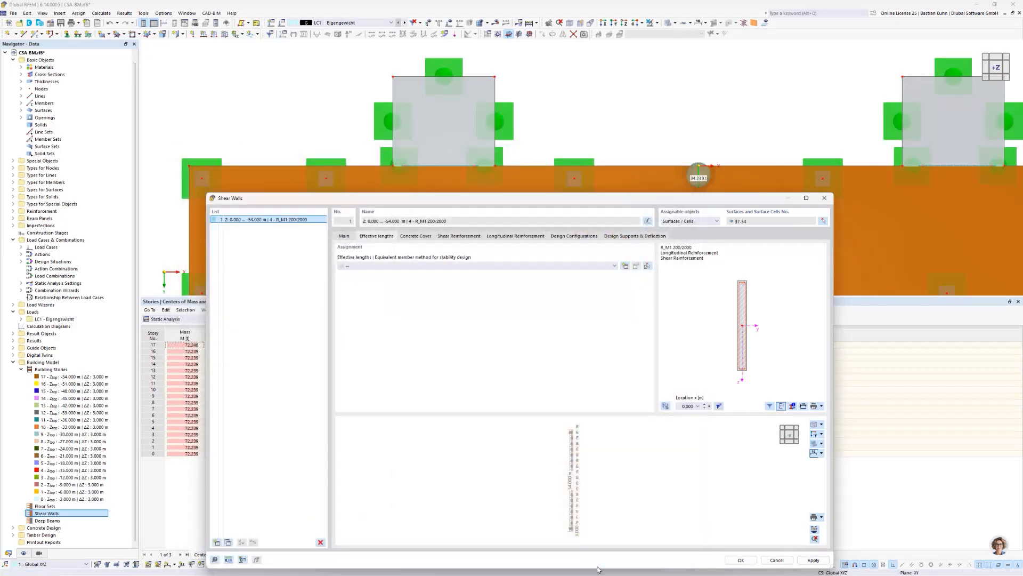
- Review the shear wall's concrete cover, shear reinforcement, longitudinal reinforcement and design configurations
{"action": "left_click", "coordinate": [418, 237]}
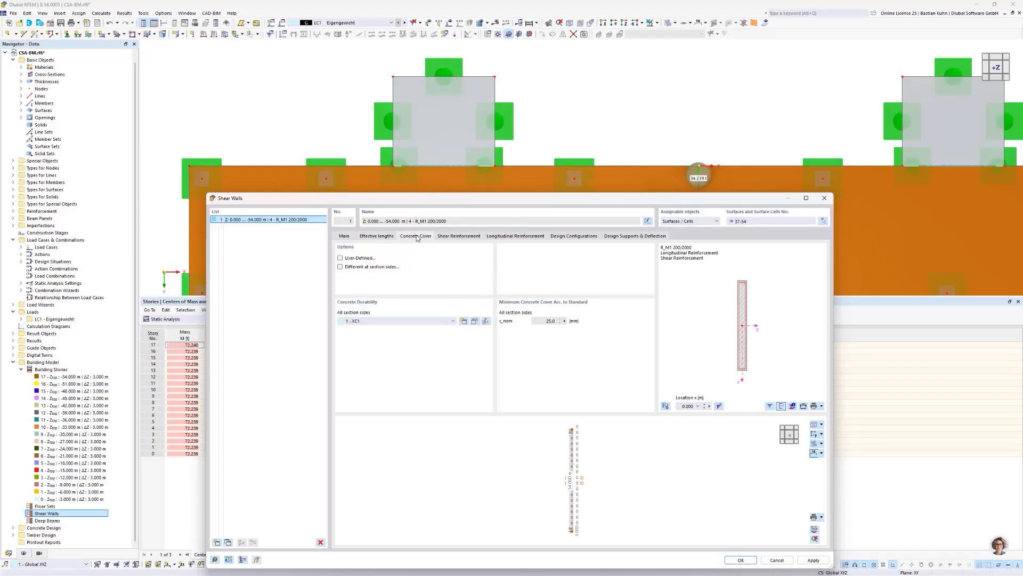
{"action": "left_click", "coordinate": [465, 236]}
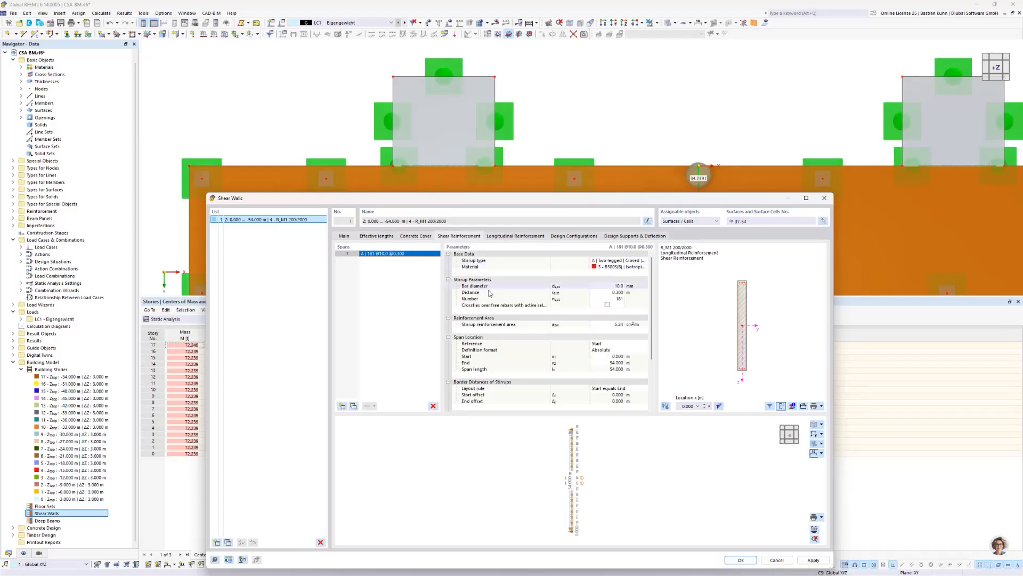
{"action": "left_click", "coordinate": [512, 237]}
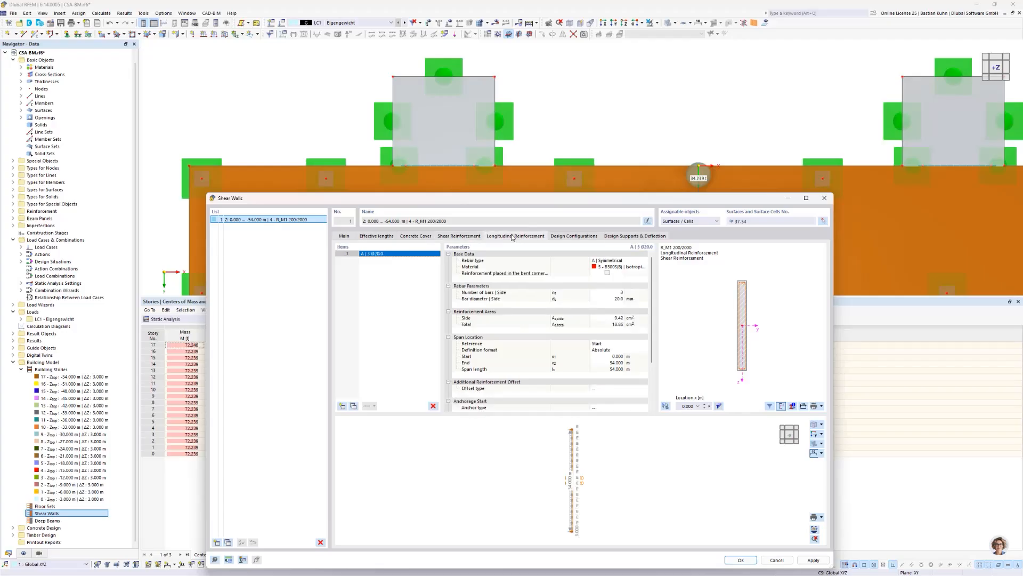
{"action": "left_click", "coordinate": [563, 237]}
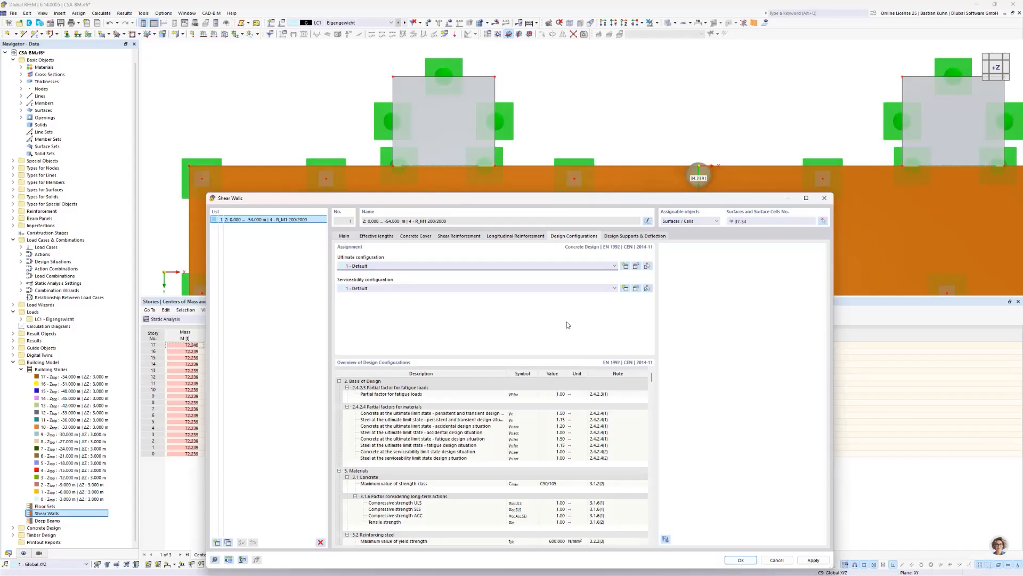
- Open the shear wall's default ultimate configuration and examine its design settings for members, stability, surfaces and standard parameters
{"action": "left_click", "coordinate": [636, 266]}
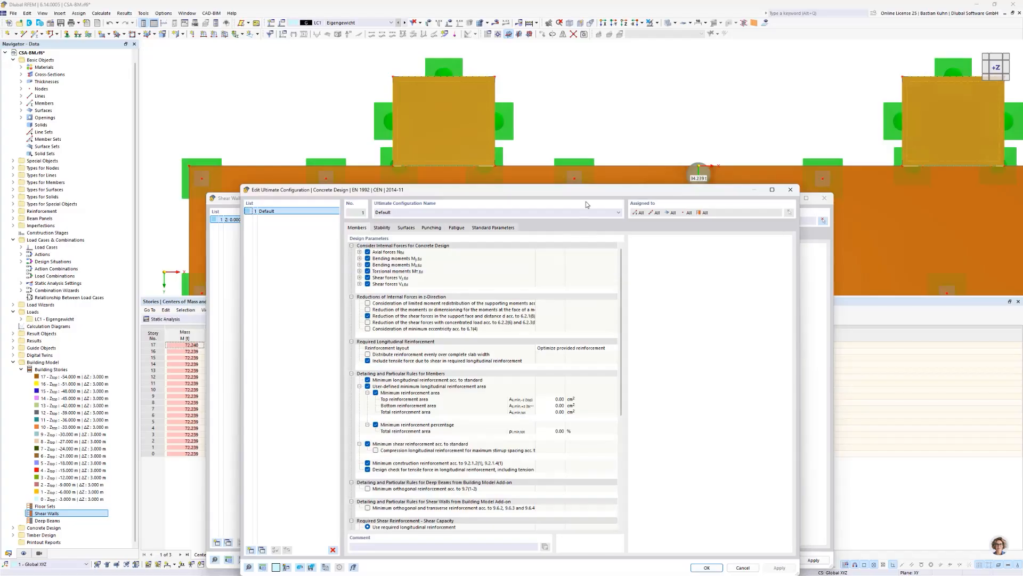
{"action": "left_click_drag", "start_coordinate": [590, 190], "coordinate": [585, 110]}
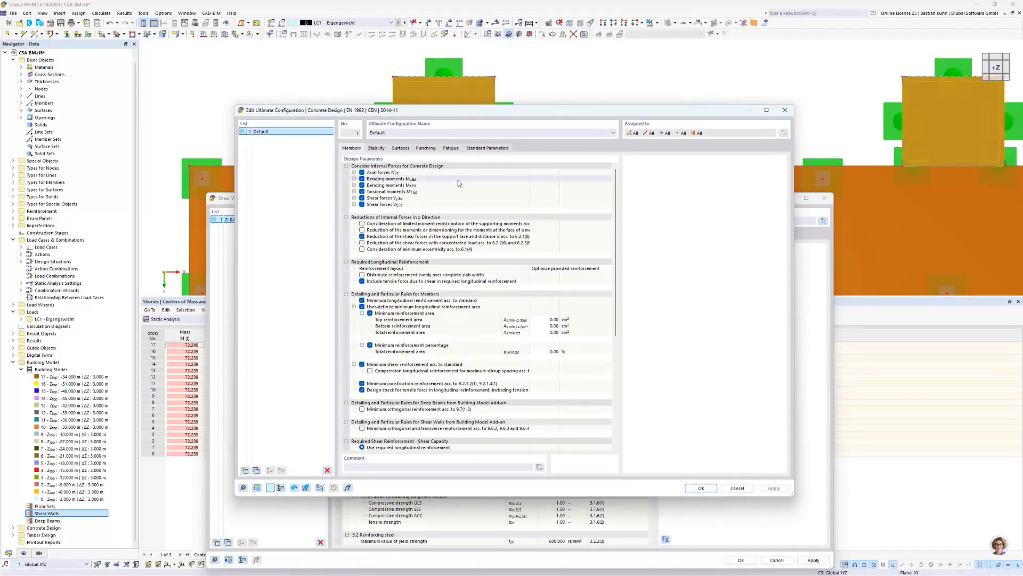
{"action": "scroll", "coordinate": [476, 238], "scroll_direction": "down", "scroll_amount": 6}
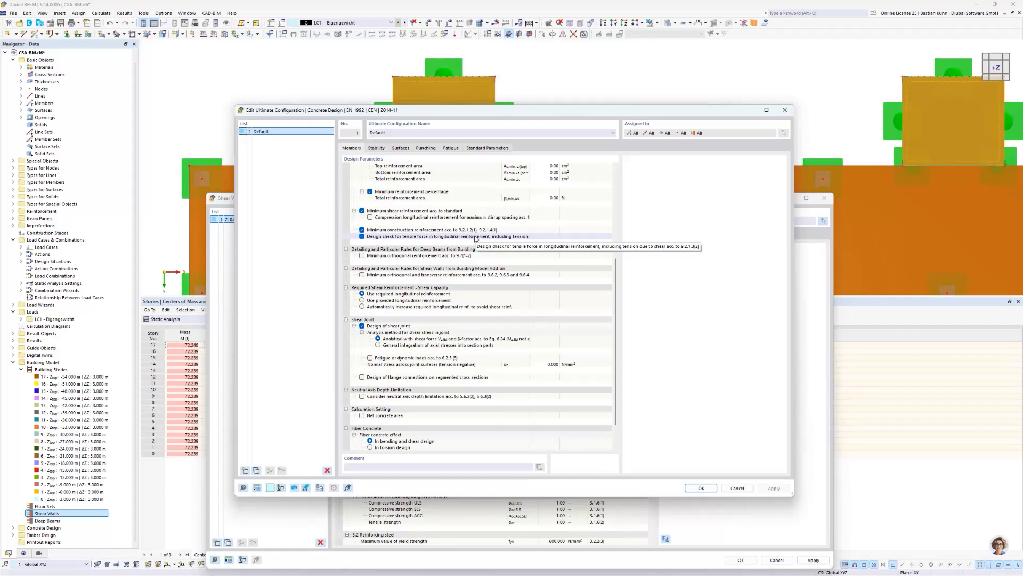
{"action": "scroll", "coordinate": [476, 238], "scroll_direction": "down", "scroll_amount": 2}
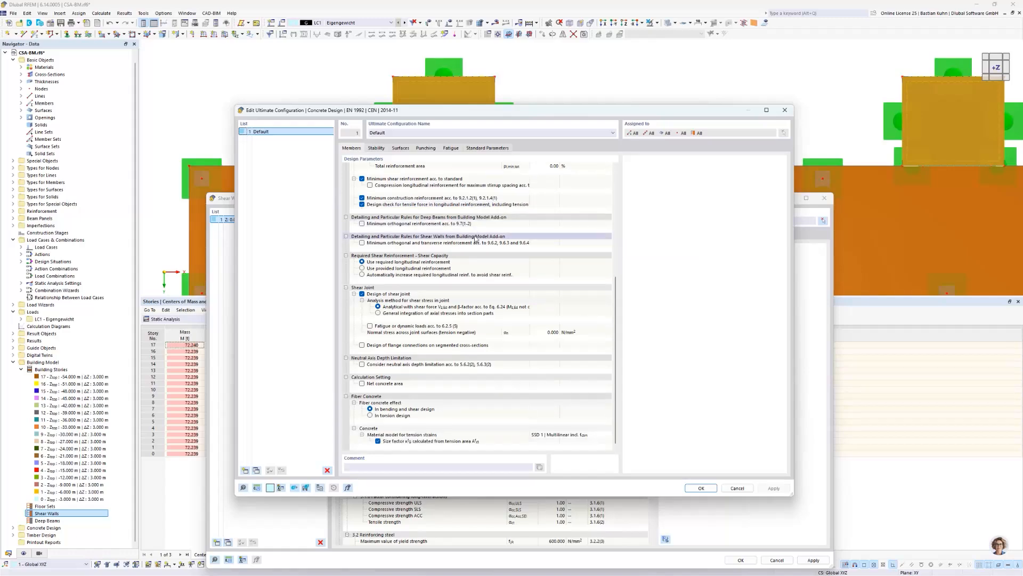
{"action": "scroll", "coordinate": [476, 239], "scroll_direction": "up", "scroll_amount": 4}
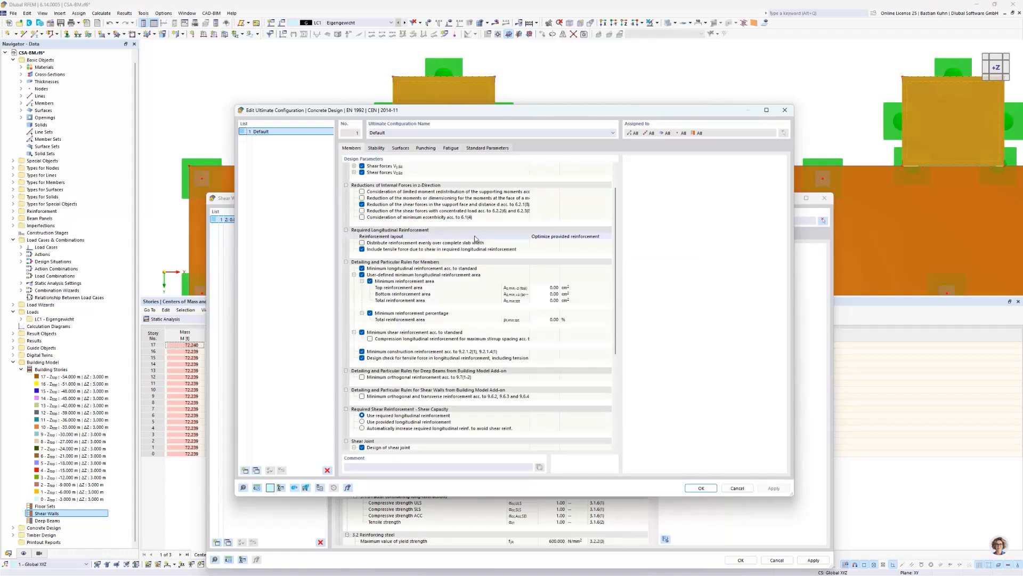
{"action": "scroll", "coordinate": [419, 185], "scroll_direction": "up", "scroll_amount": 3}
{"action": "left_click", "coordinate": [378, 149]}
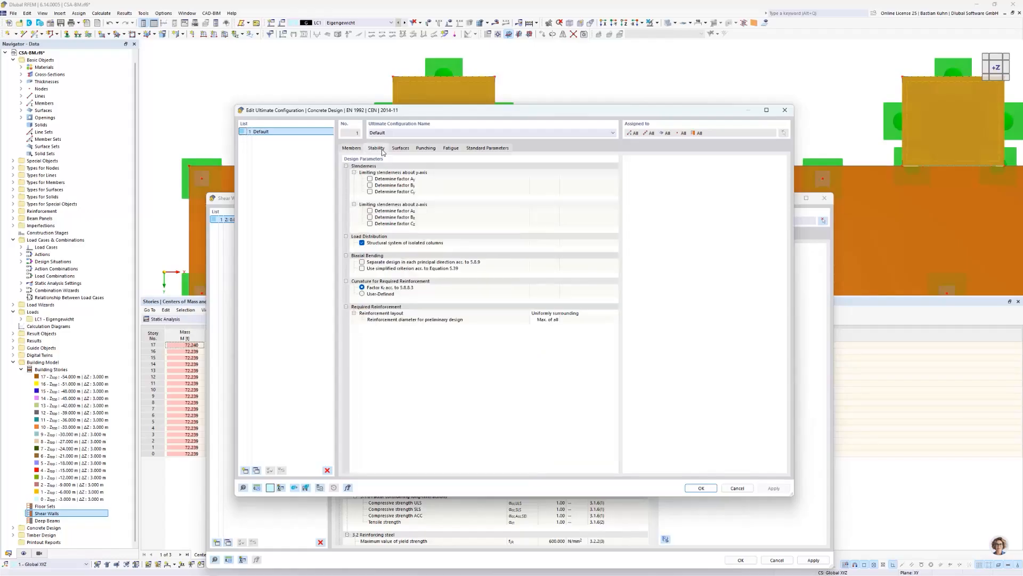
{"action": "left_click", "coordinate": [401, 148]}
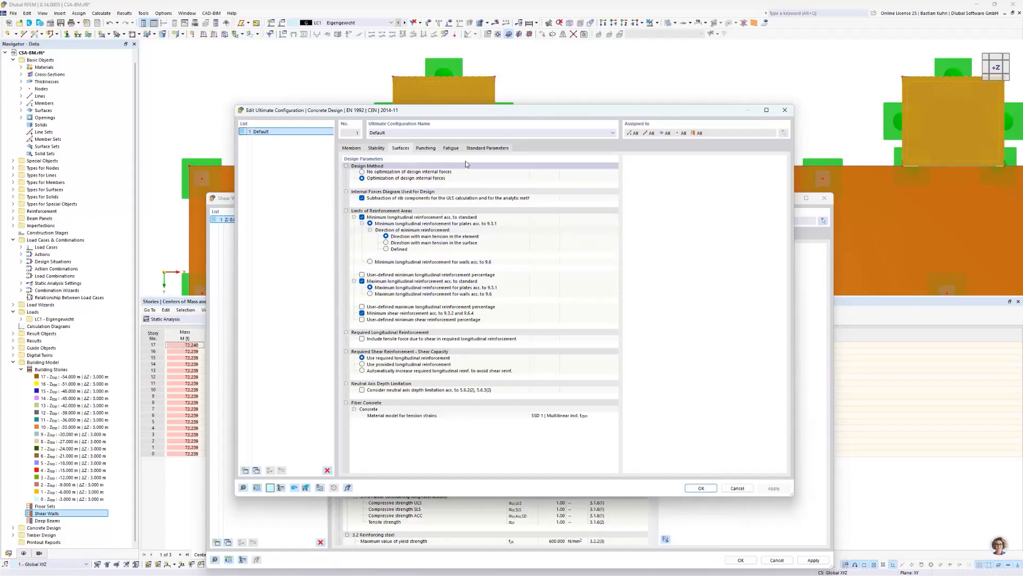
{"action": "left_click", "coordinate": [475, 149]}
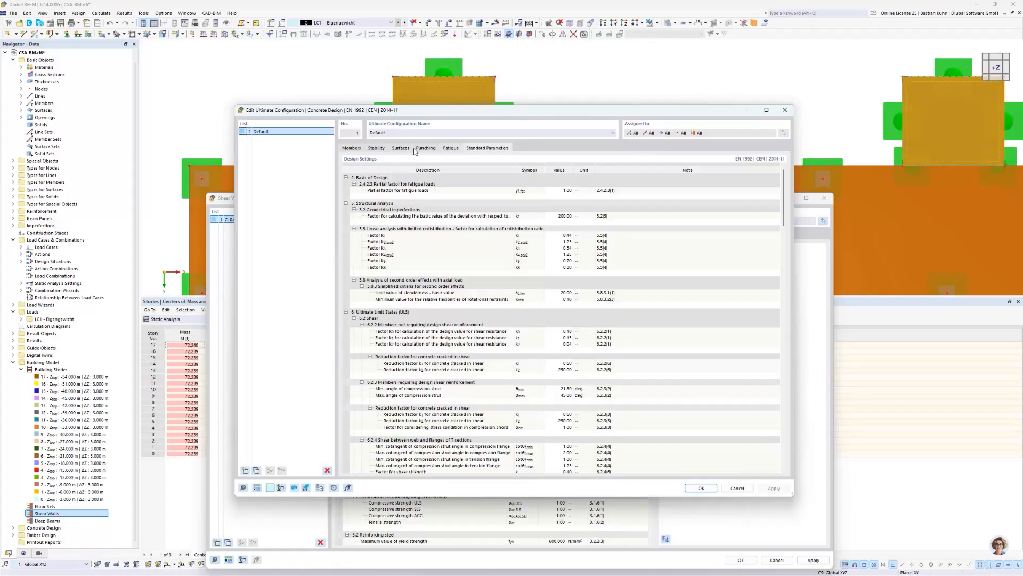
- Enable the minimum orthogonal and transverse reinforcement acc. to 9.6.2, 9.6.3 and 9.6.4 for shear walls, and confirm the configuration and wall
{"action": "left_click", "coordinate": [353, 150]}
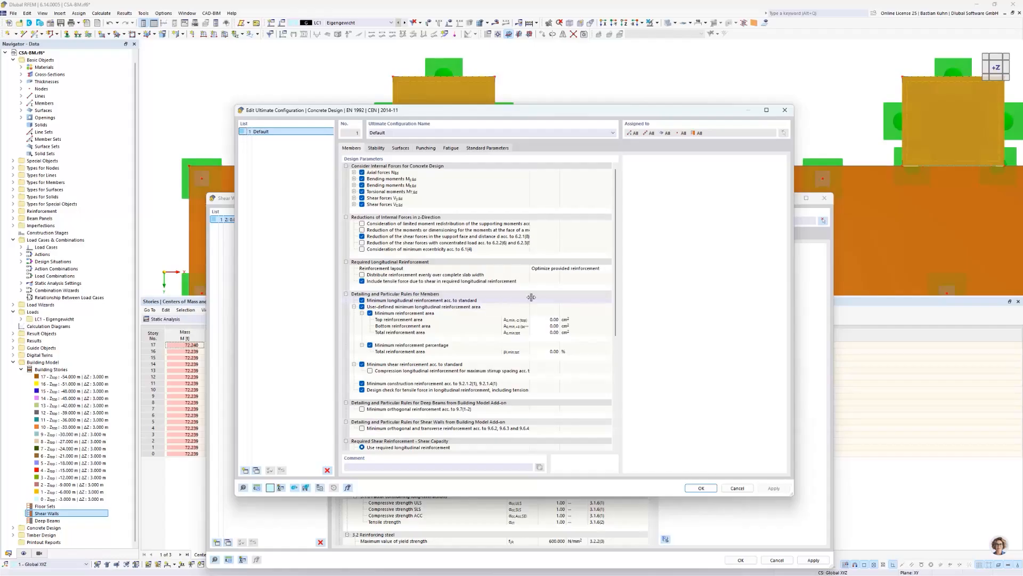
{"action": "scroll", "coordinate": [539, 301], "scroll_direction": "down", "scroll_amount": 2}
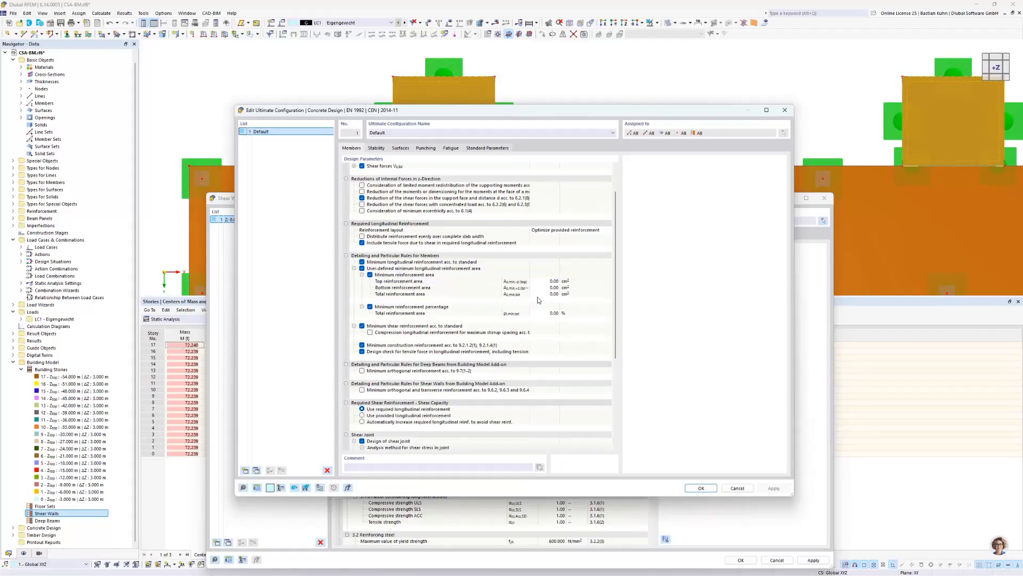
{"action": "scroll", "coordinate": [538, 300], "scroll_direction": "down", "scroll_amount": 4}
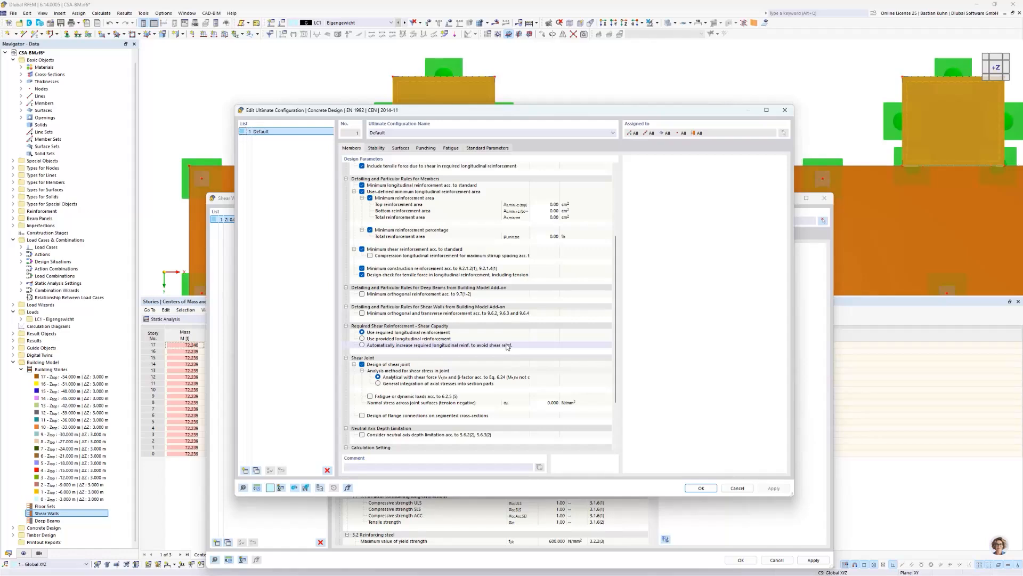
{"action": "left_click", "coordinate": [362, 313]}
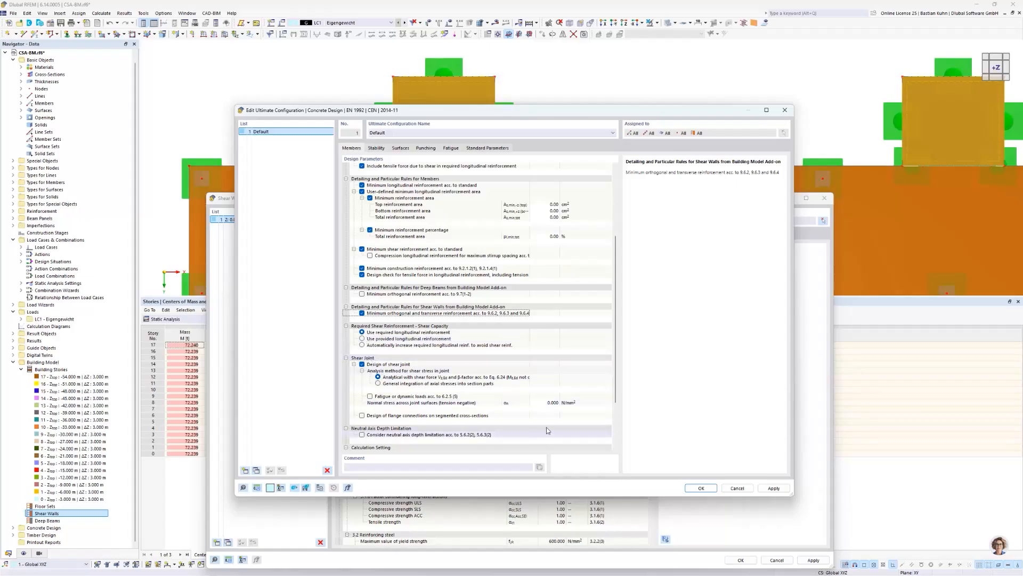
{"action": "left_click", "coordinate": [699, 488]}
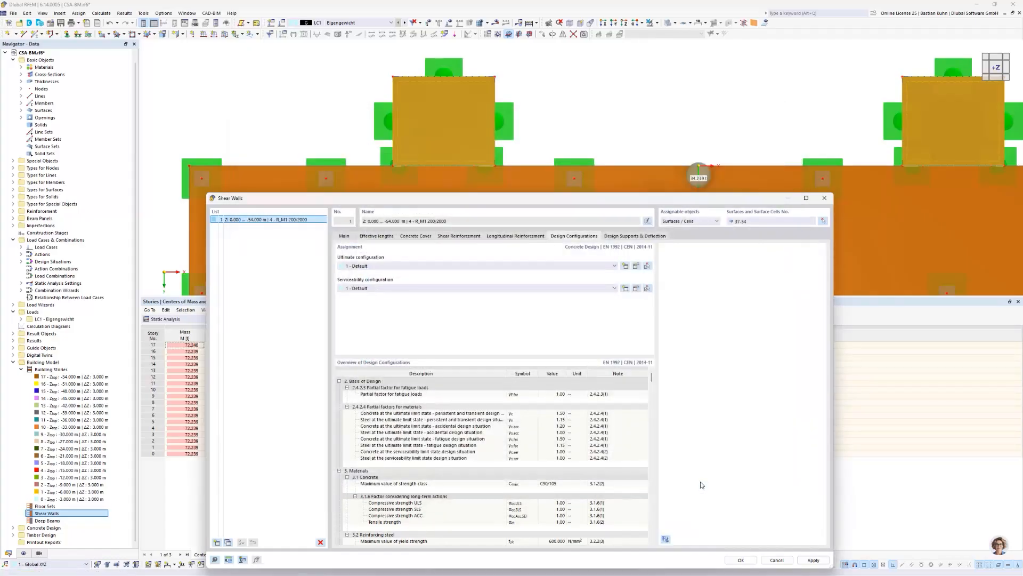
{"action": "left_click", "coordinate": [735, 560]}
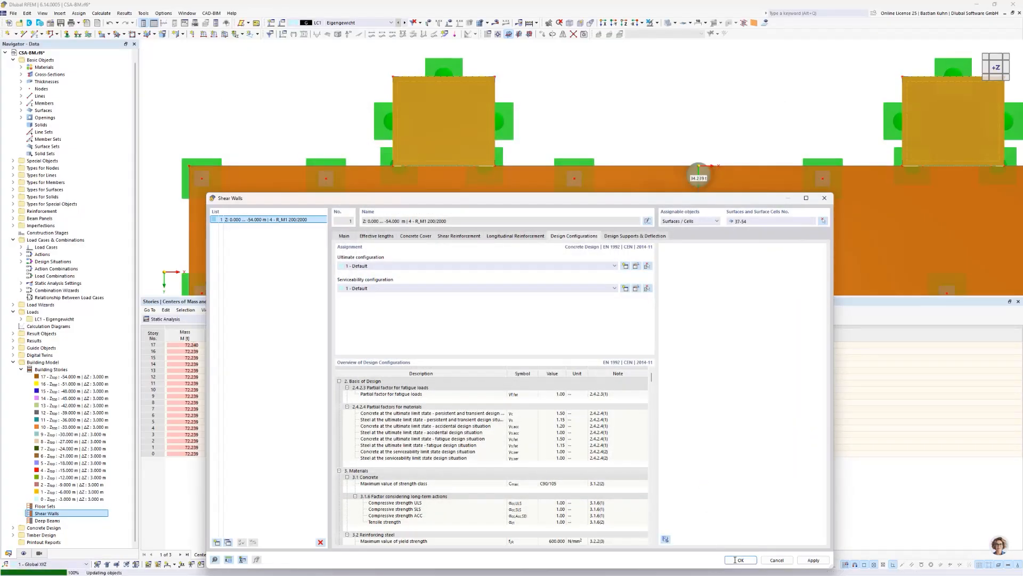
- Create a second shear wall from surfaces 253-270, the outer wall of the right core in plan
{"action": "left_click", "coordinate": [543, 329]}
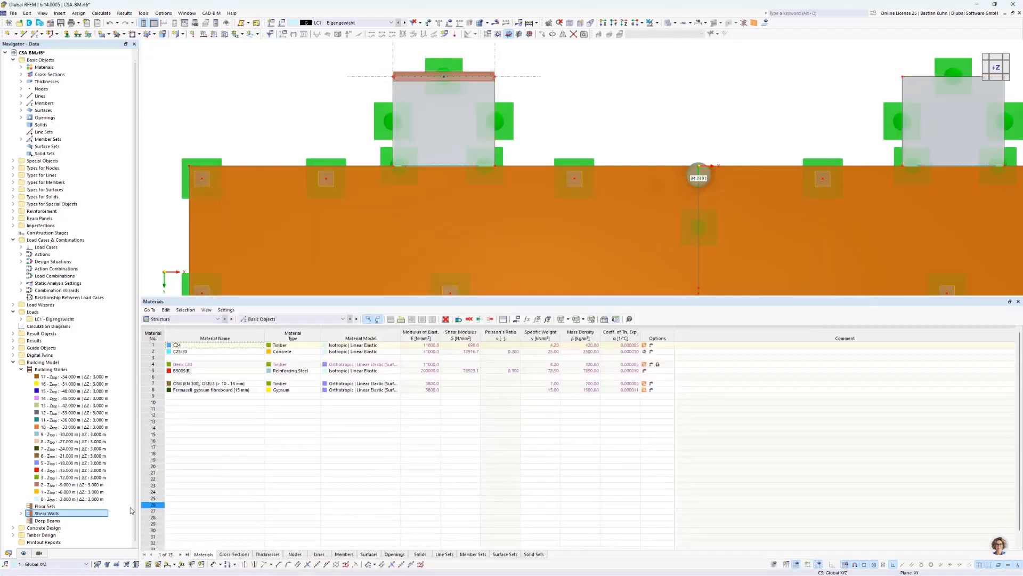
{"action": "right_click", "coordinate": [49, 513]}
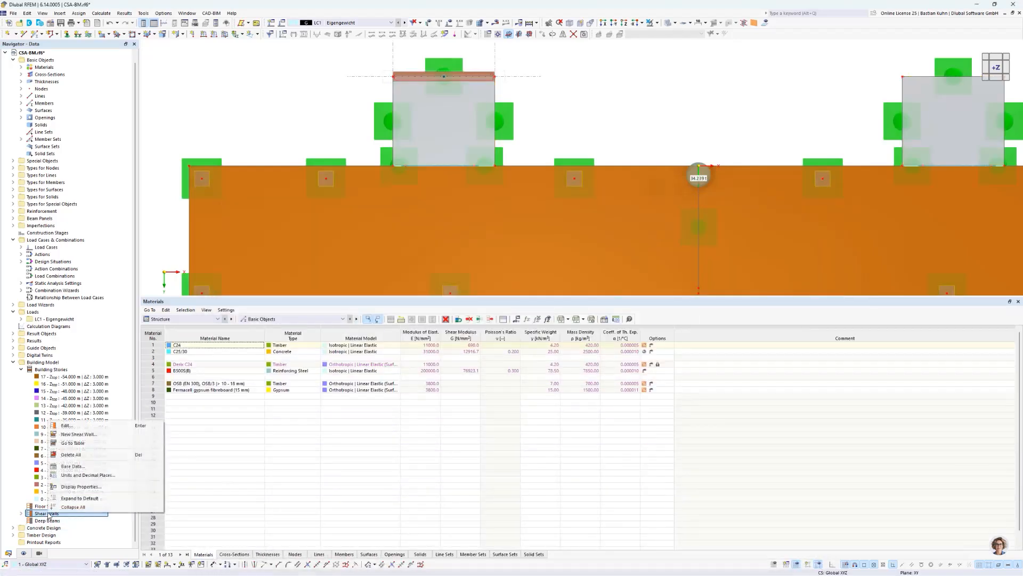
{"action": "left_click", "coordinate": [67, 435]}
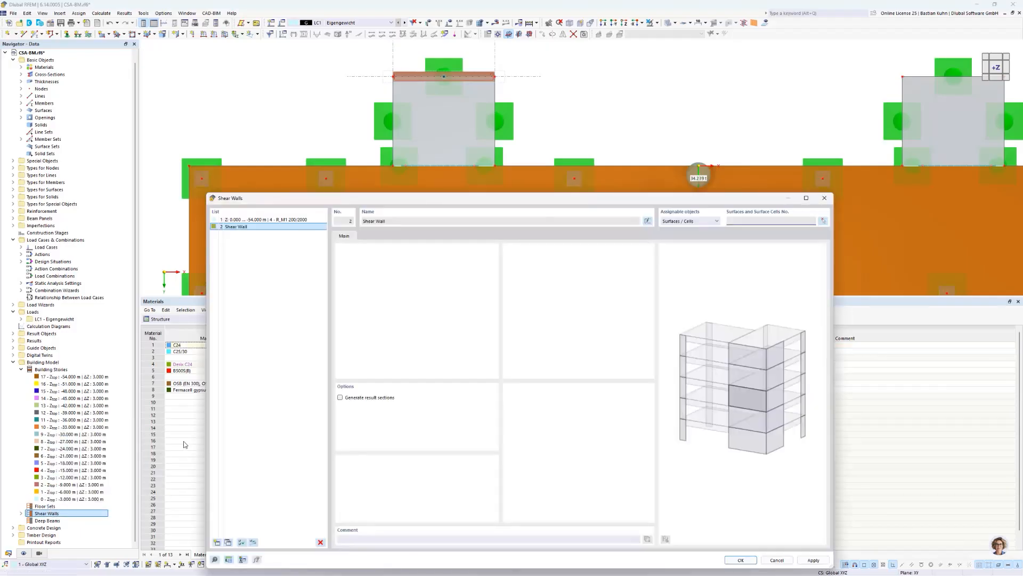
{"action": "left_click", "coordinate": [824, 221]}
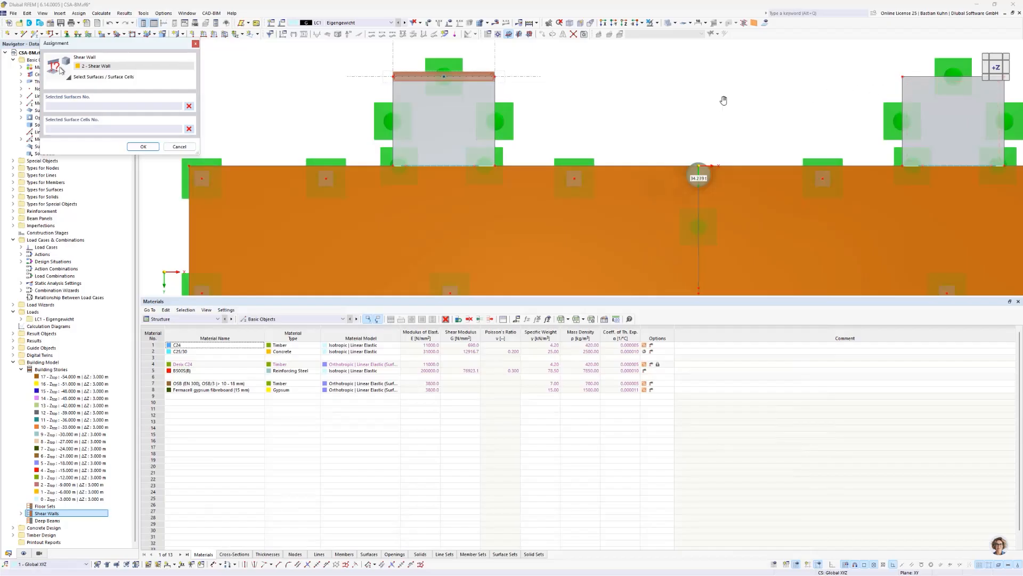
{"action": "middle_click_drag", "start_coordinate": [743, 101], "coordinate": [724, 102]}
{"action": "left_click_drag", "start_coordinate": [870, 71], "coordinate": [993, 89]}
{"action": "left_click", "coordinate": [142, 146]}
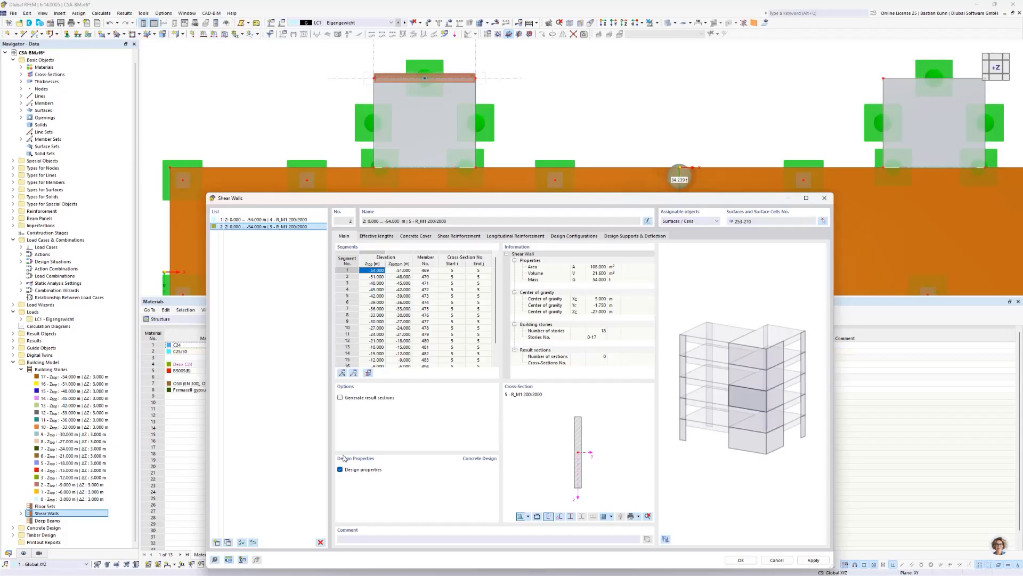
- Disable the concrete design properties for the second shear wall and confirm it
{"action": "left_click", "coordinate": [340, 469]}
{"action": "left_click", "coordinate": [340, 470]}
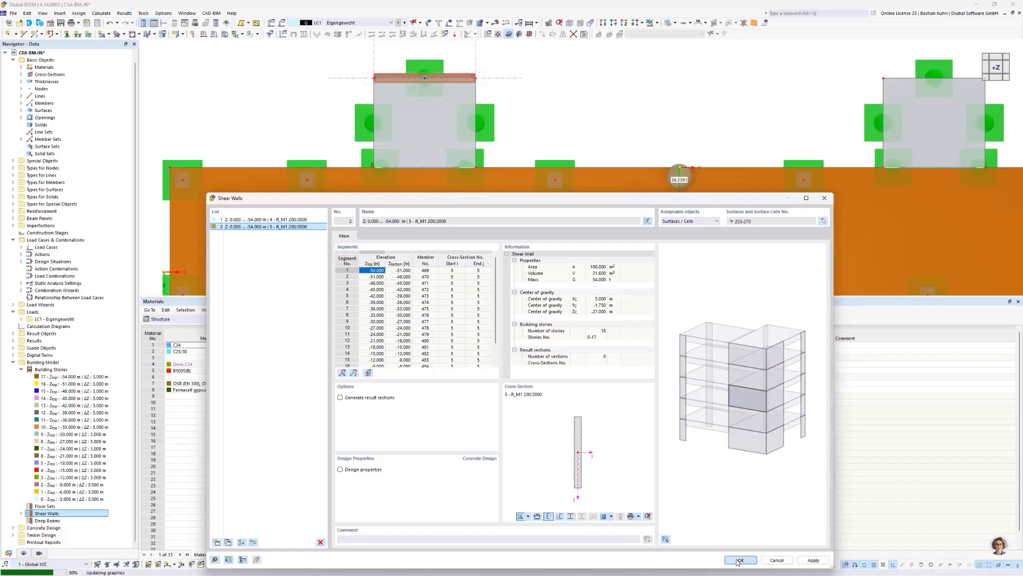
{"action": "left_click", "coordinate": [738, 560]}
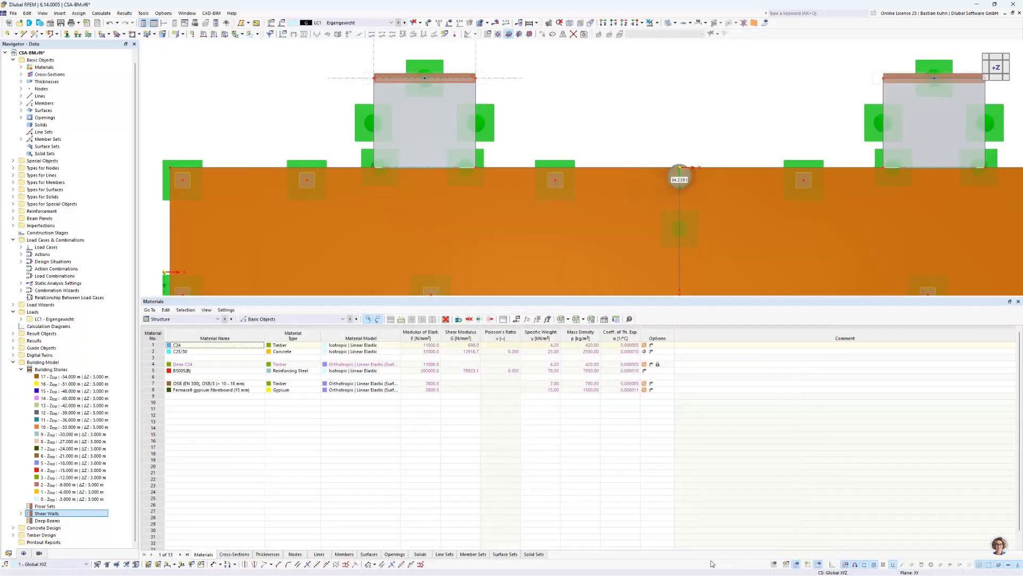
- Start a third shear wall with graphical surface selection and switch the model display to wireframe to expose the central wall
{"action": "scroll", "coordinate": [655, 268], "scroll_direction": "down", "scroll_amount": 3}
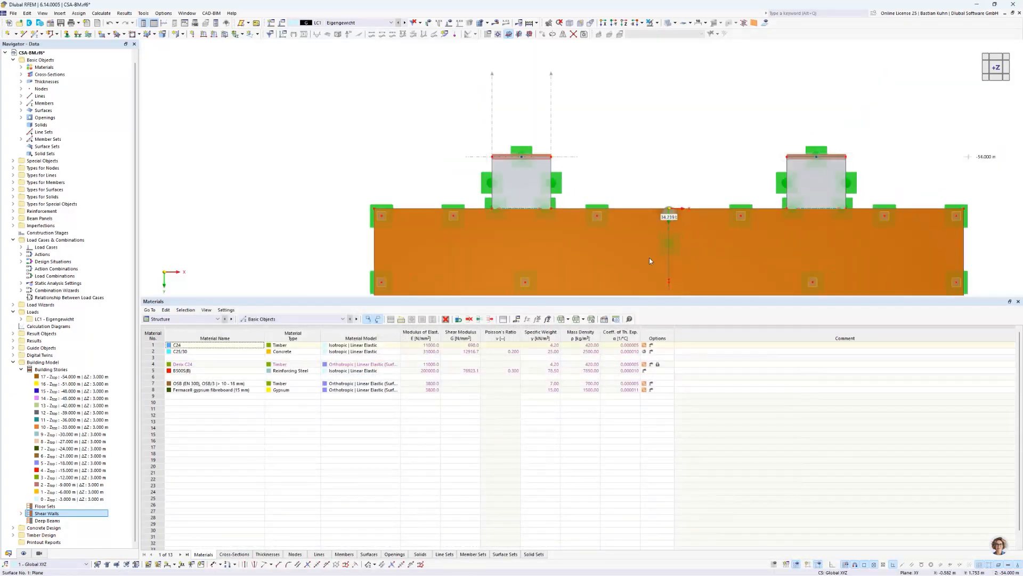
{"action": "middle_click_drag", "start_coordinate": [612, 228], "coordinate": [522, 158]}
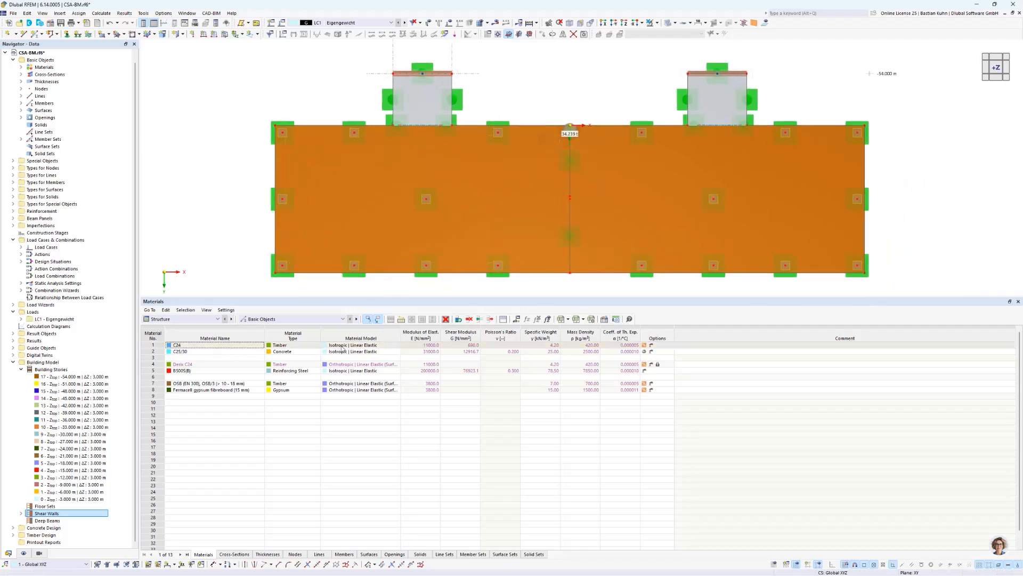
{"action": "right_click", "coordinate": [59, 509]}
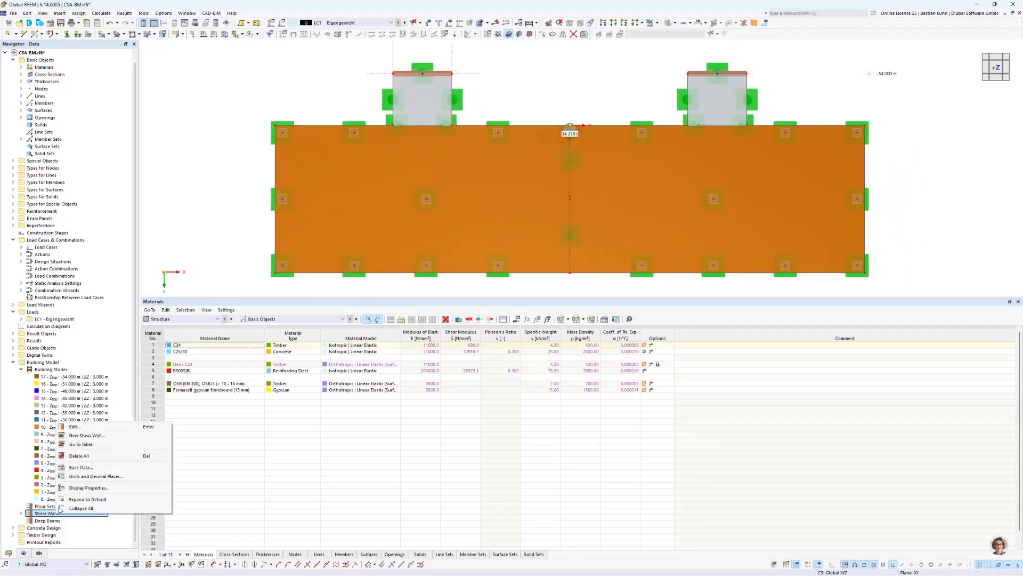
{"action": "left_click", "coordinate": [87, 436]}
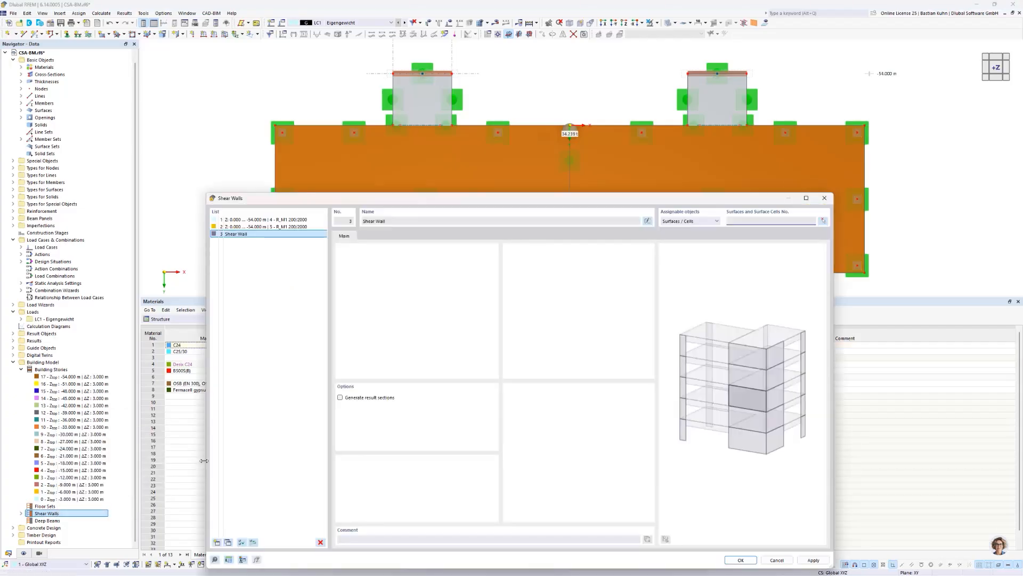
{"action": "left_click", "coordinate": [824, 221]}
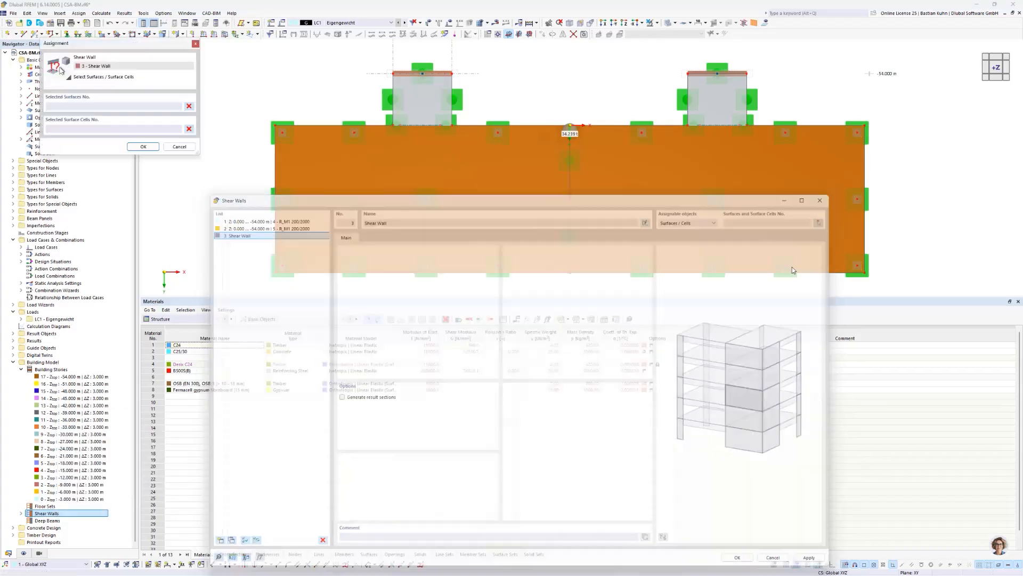
{"action": "left_click_drag", "start_coordinate": [565, 107], "coordinate": [581, 198]}
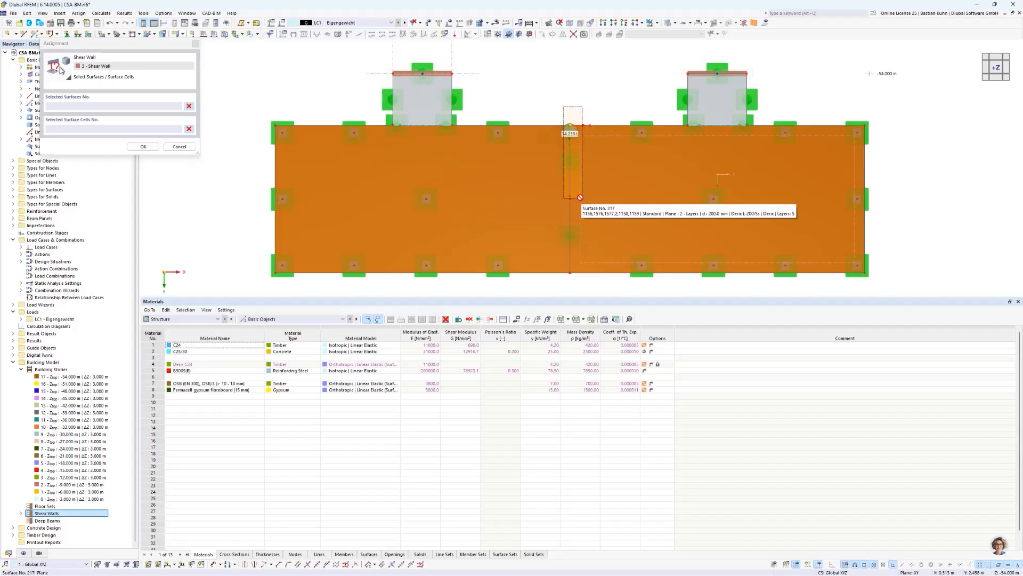
{"action": "left_click", "coordinate": [669, 24]}
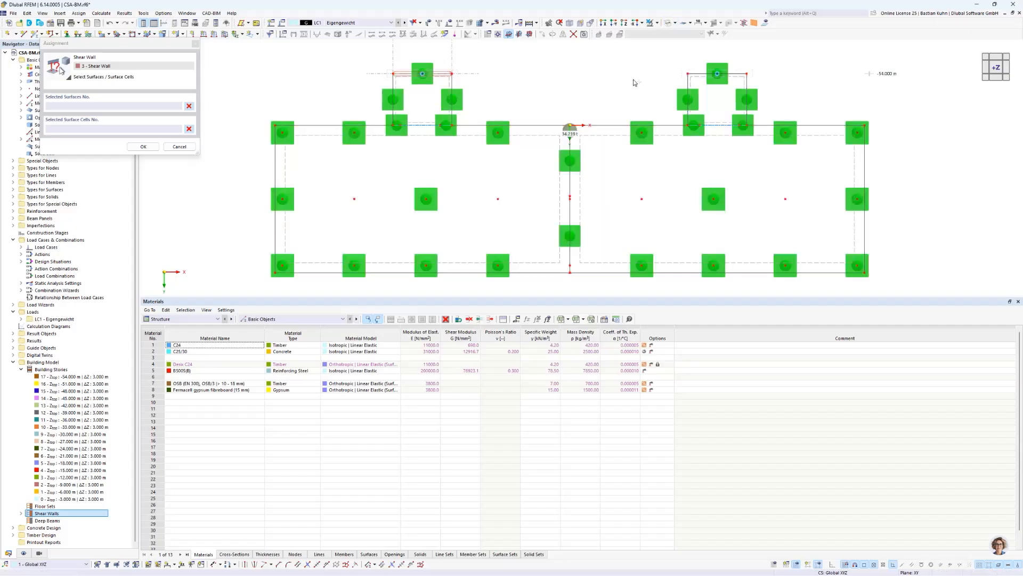
- Assign surfaces 127-144, the upper half of the central wall in plan, to the third shear wall and confirm it
{"action": "scroll", "coordinate": [590, 138], "scroll_direction": "up", "scroll_amount": 2}
{"action": "scroll", "coordinate": [590, 137], "scroll_direction": "down", "scroll_amount": 1}
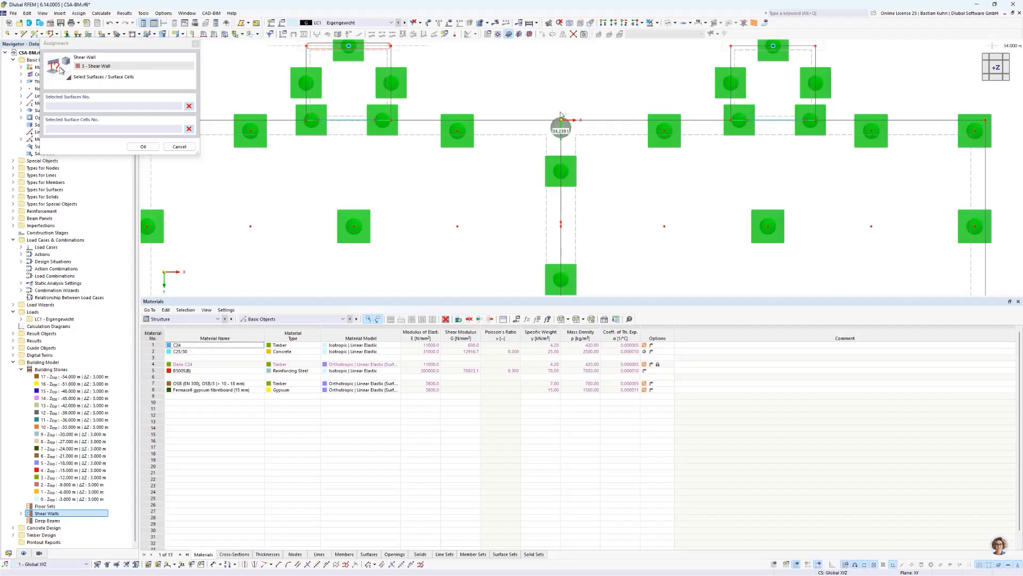
{"action": "left_click_drag", "start_coordinate": [558, 109], "coordinate": [571, 228]}
{"action": "left_click", "coordinate": [143, 147]}
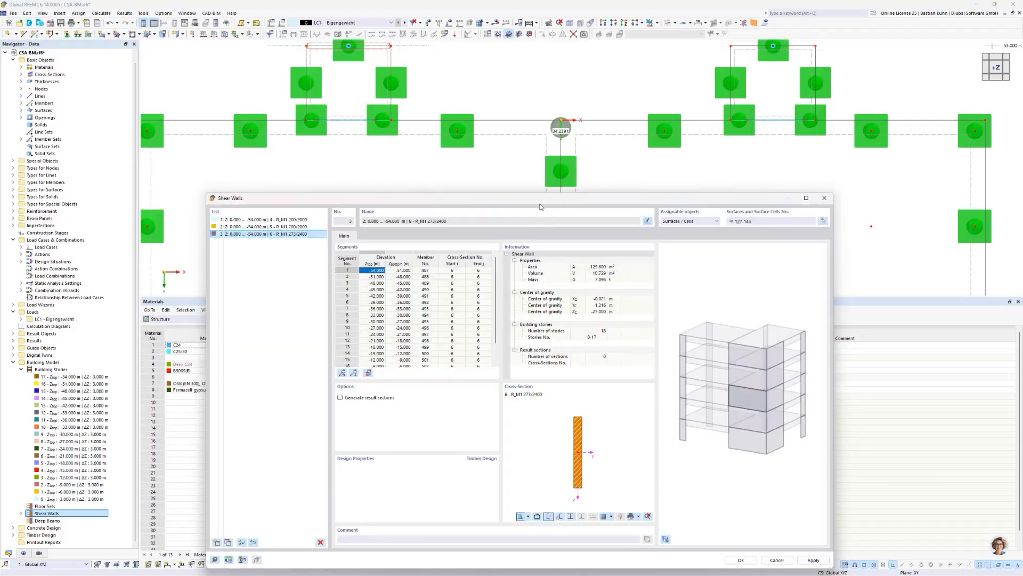
{"action": "left_click_drag", "start_coordinate": [536, 199], "coordinate": [518, 133]}
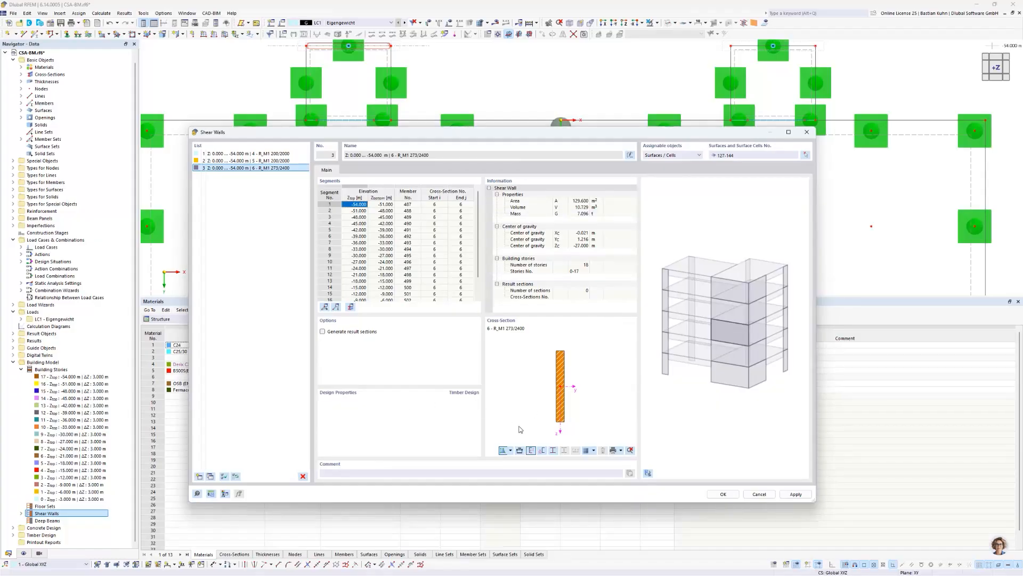
{"action": "left_click", "coordinate": [720, 495]}
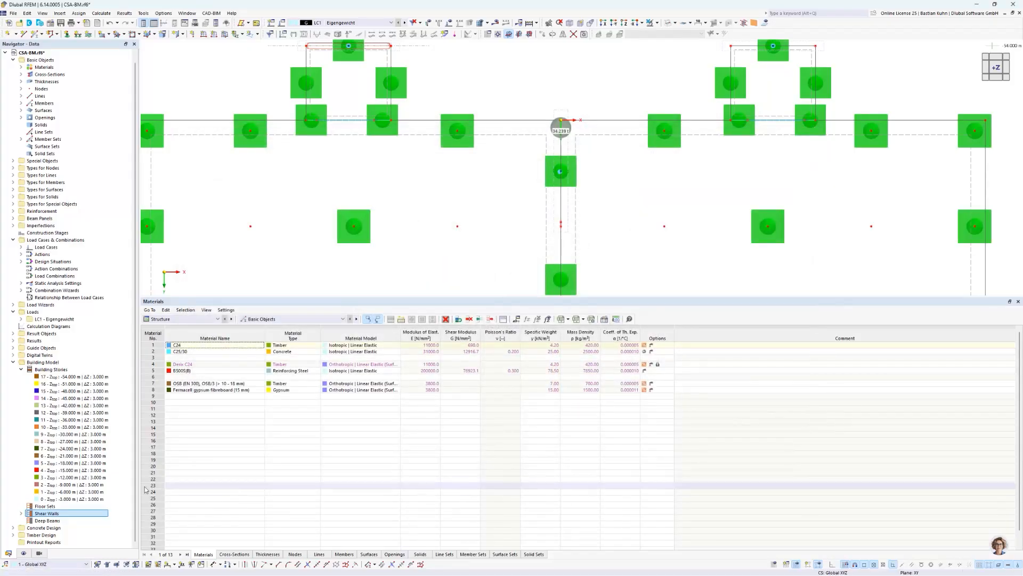
- Create a fourth shear wall from surfaces 109-126, the lower half of the central wall in plan
{"action": "right_click", "coordinate": [53, 513]}
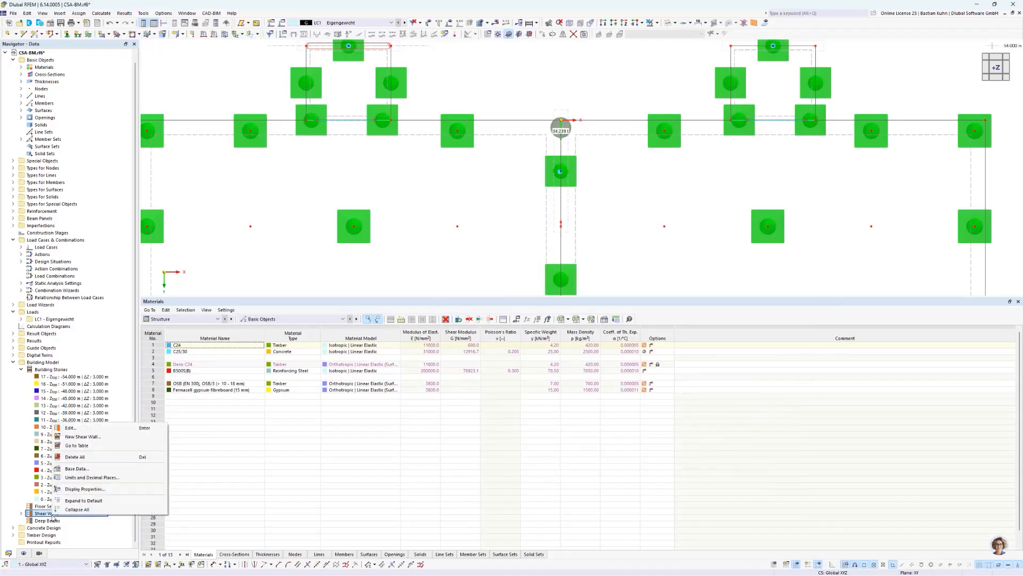
{"action": "left_click", "coordinate": [84, 438]}
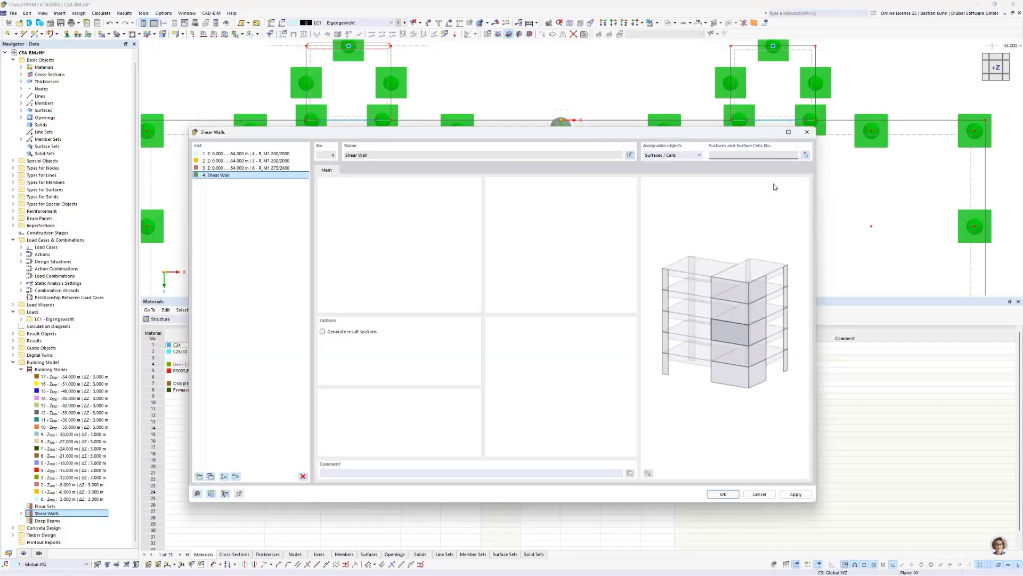
{"action": "left_click", "coordinate": [806, 155]}
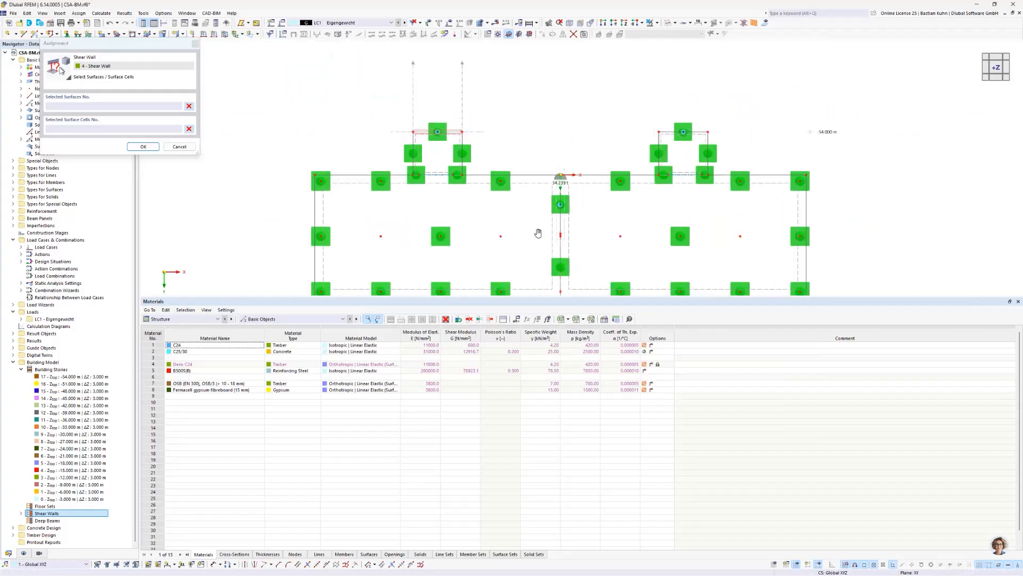
{"action": "scroll", "coordinate": [539, 234], "scroll_direction": "up", "scroll_amount": 4}
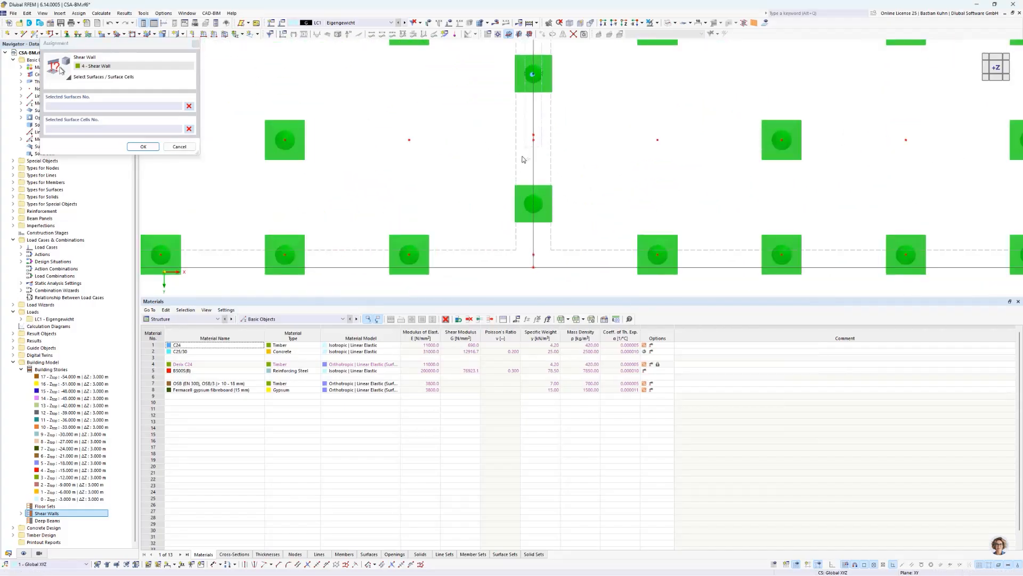
{"action": "left_click_drag", "start_coordinate": [531, 141], "coordinate": [541, 276]}
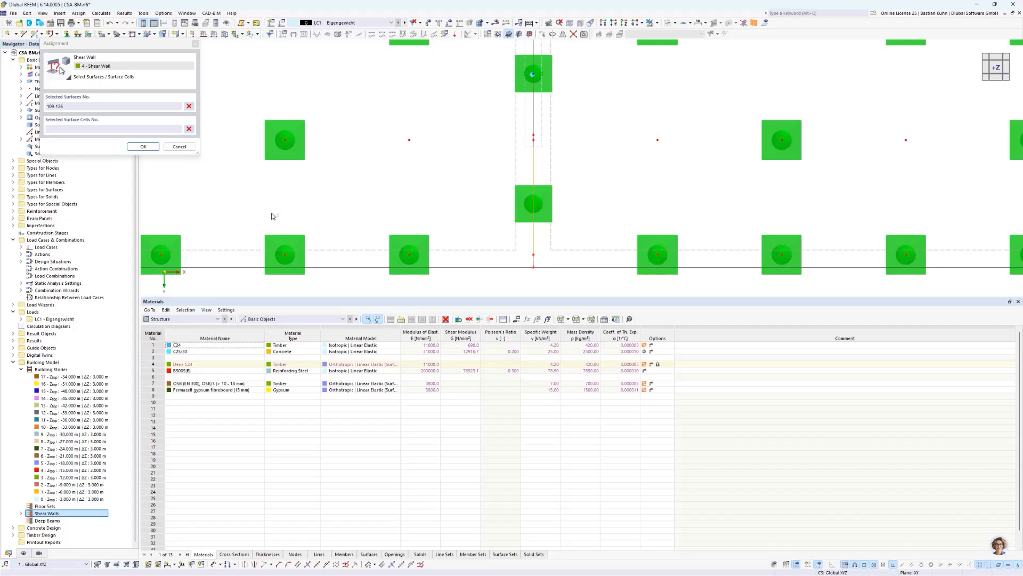
{"action": "left_click", "coordinate": [143, 147]}
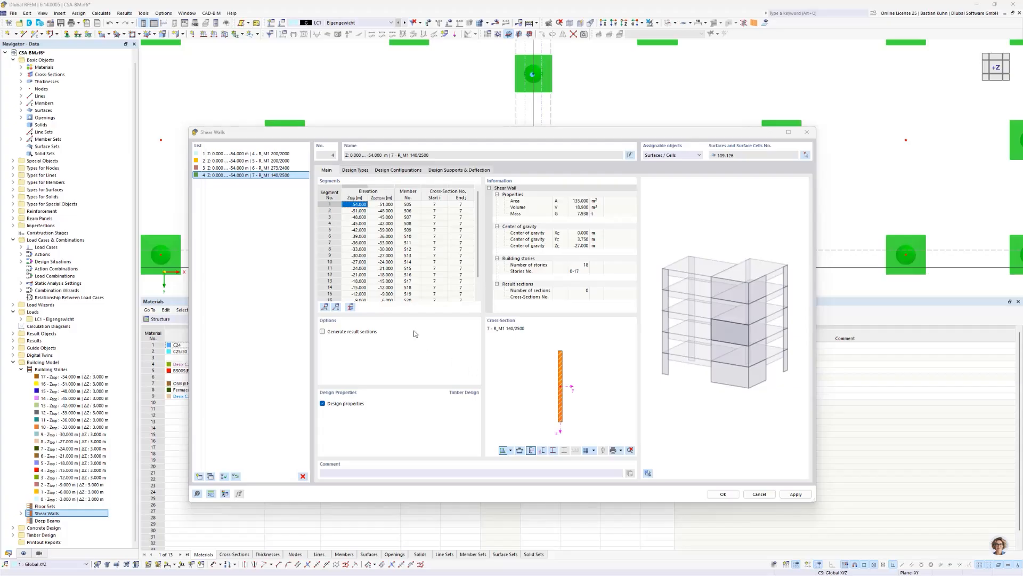
- Create new timber design effective lengths for the fourth shear wall, excluding lateral-torsional buckling
{"action": "left_click", "coordinate": [358, 171]}
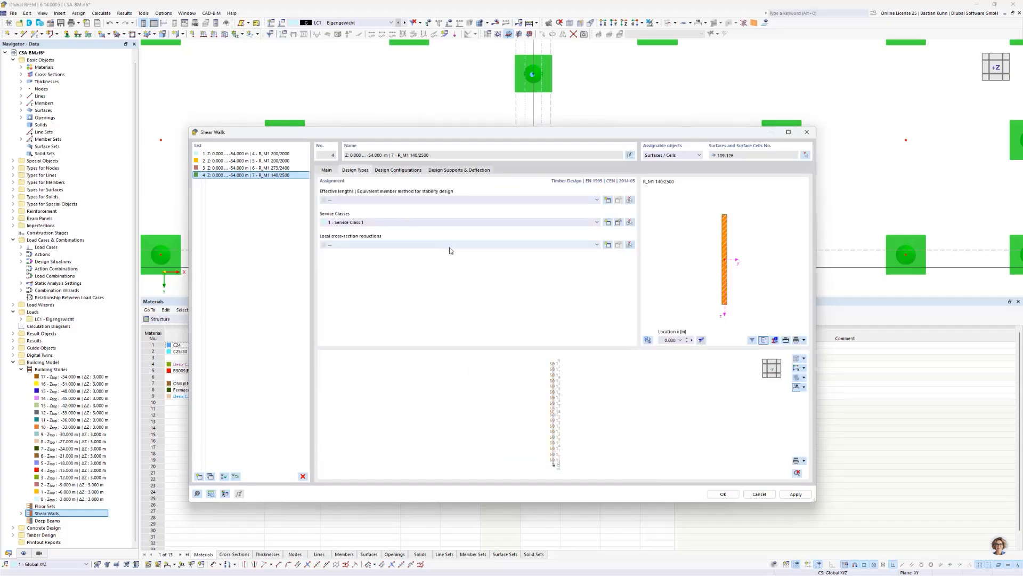
{"action": "left_click", "coordinate": [608, 200]}
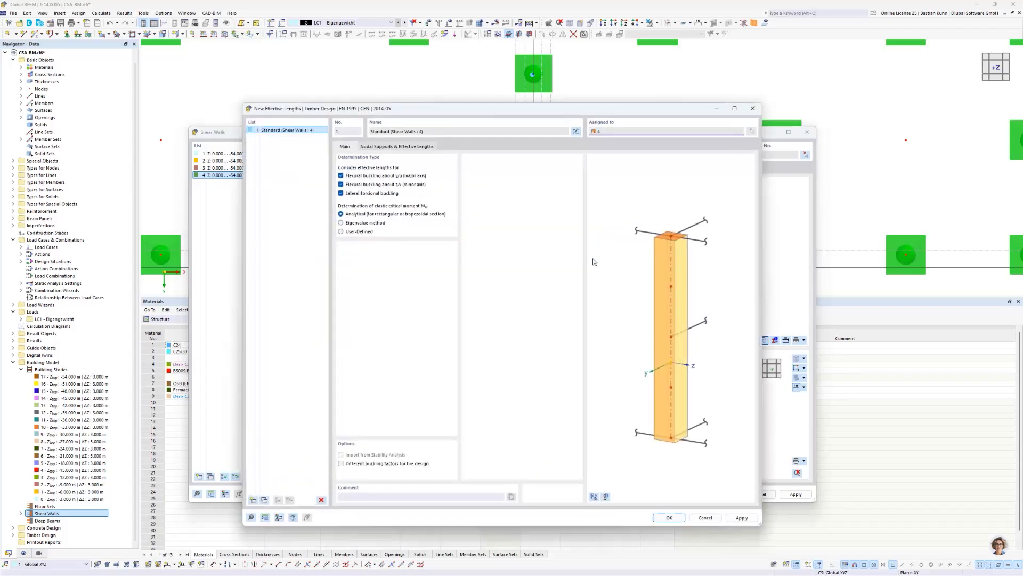
{"action": "left_click", "coordinate": [341, 193]}
{"action": "mouse_move", "coordinate": [459, 114]}
{"action": "left_mouse_down"}
{"action": "mouse_move", "coordinate": [435, 322]}
{"action": "mouse_move", "coordinate": [449, 101]}
{"action": "left_mouse_up"}
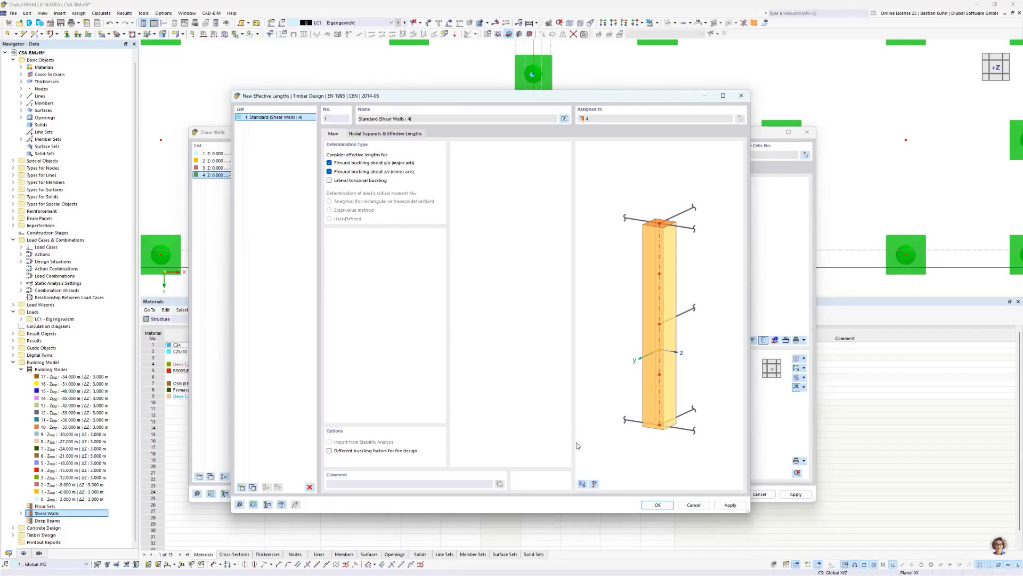
- Show the shear wall in the 3D model preview and exclude flexural buckling about the y/u major axis
{"action": "left_click", "coordinate": [582, 484]}
{"action": "left_click", "coordinate": [582, 484]}
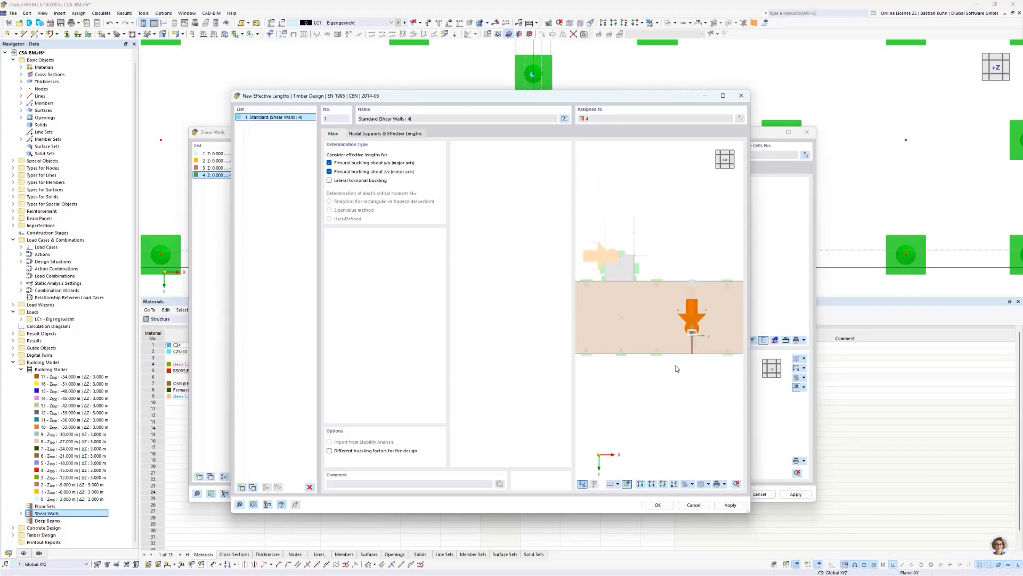
{"action": "middle_click_drag", "start_coordinate": [686, 374], "coordinate": [665, 313]}
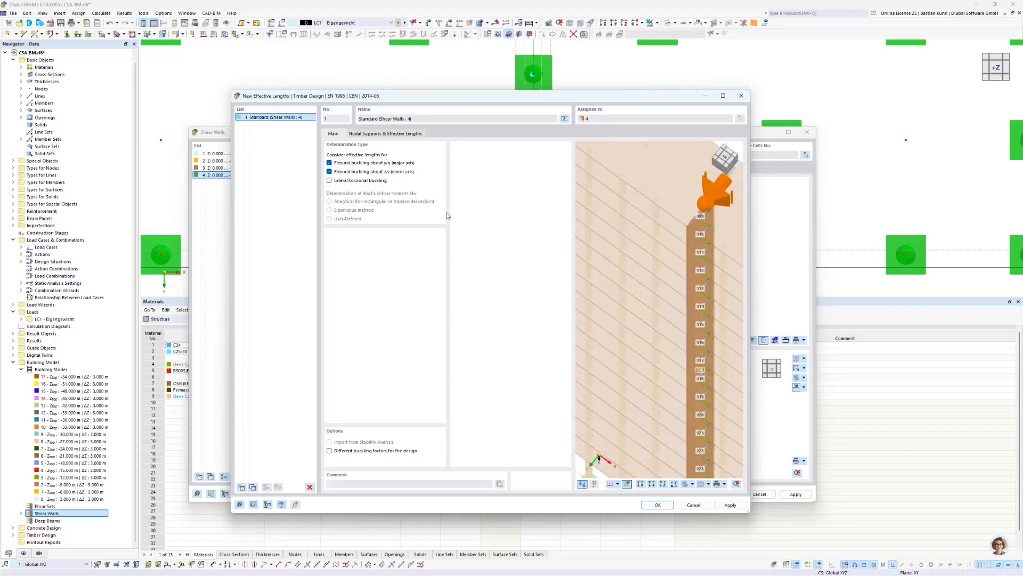
{"action": "left_click", "coordinate": [330, 163]}
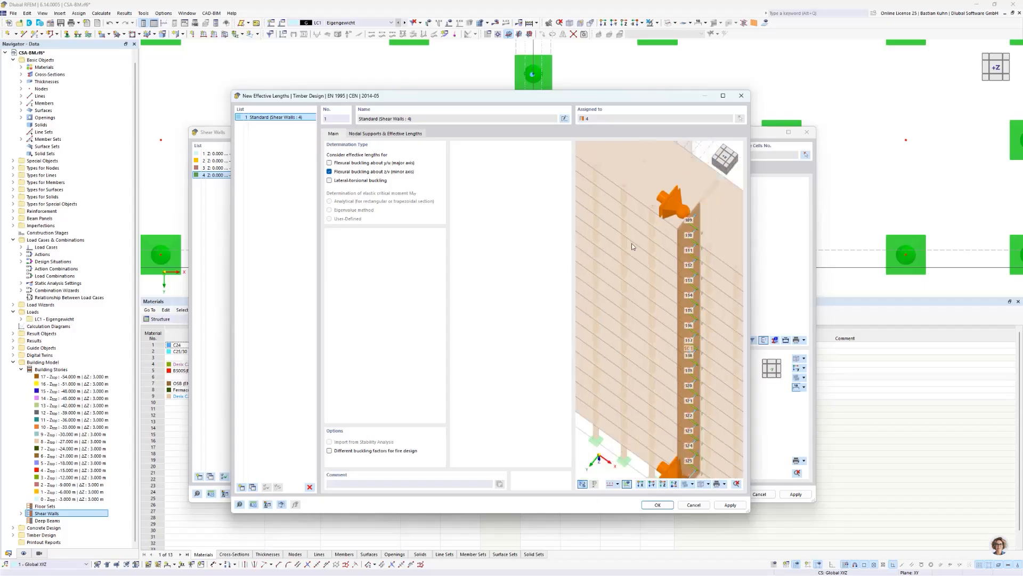
{"action": "scroll", "coordinate": [632, 244], "scroll_direction": "down", "scroll_amount": 3}
{"action": "middle_click_drag", "start_coordinate": [623, 219], "coordinate": [587, 201]}
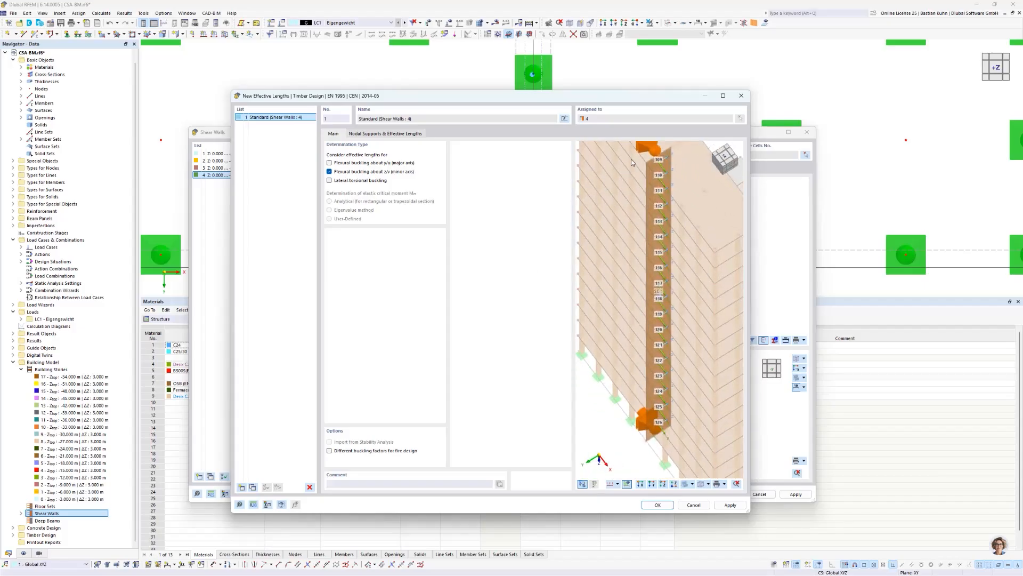
{"action": "middle_click_drag", "start_coordinate": [631, 158], "coordinate": [638, 193]}
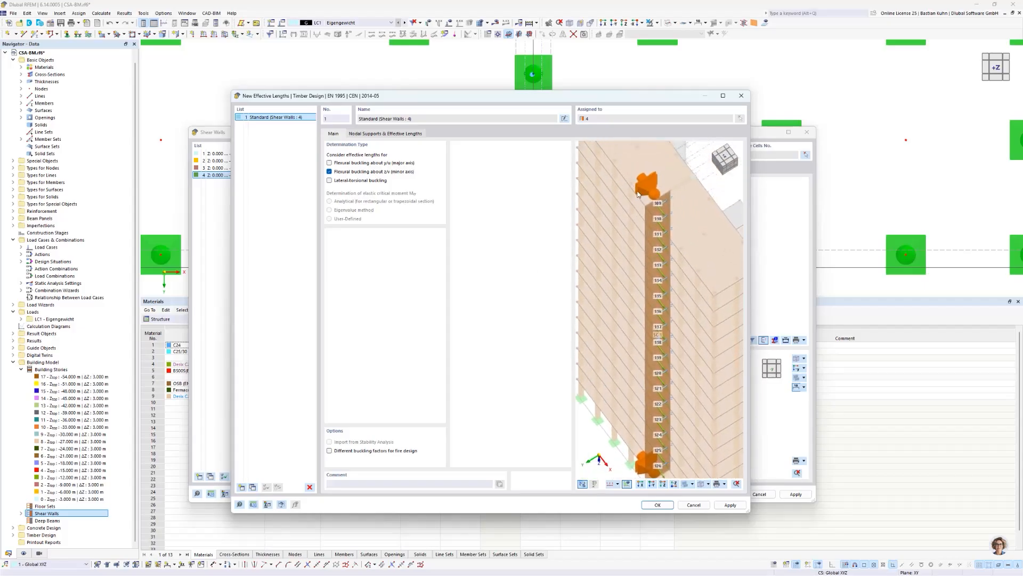
- Enable intermediate nodes for the shear wall's nodal supports and insert nine intermediate nodes between start and end
{"action": "left_click", "coordinate": [395, 134]}
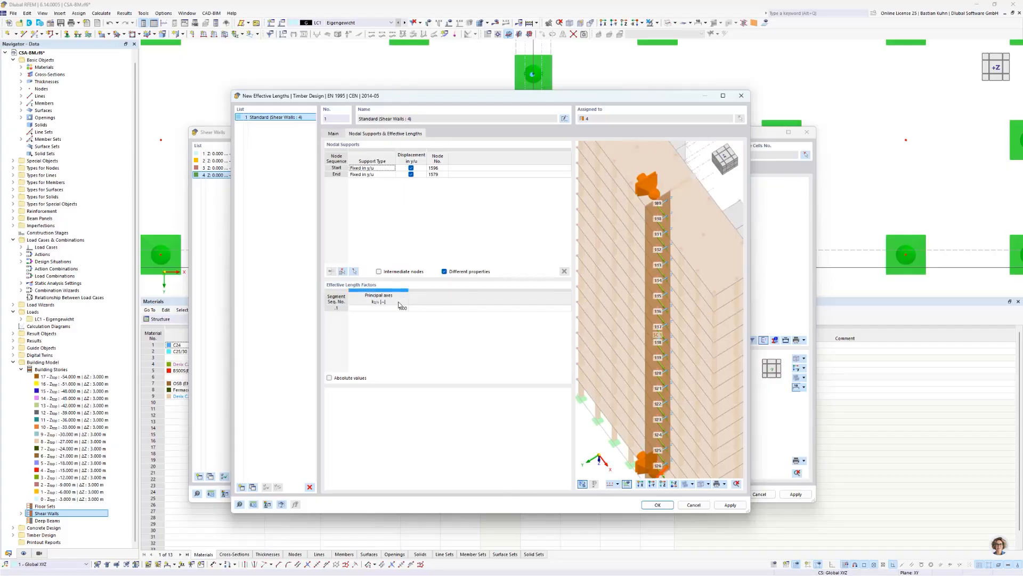
{"action": "left_click", "coordinate": [379, 272]}
{"action": "left_click", "coordinate": [330, 271]}
{"action": "left_click", "coordinate": [331, 271]}
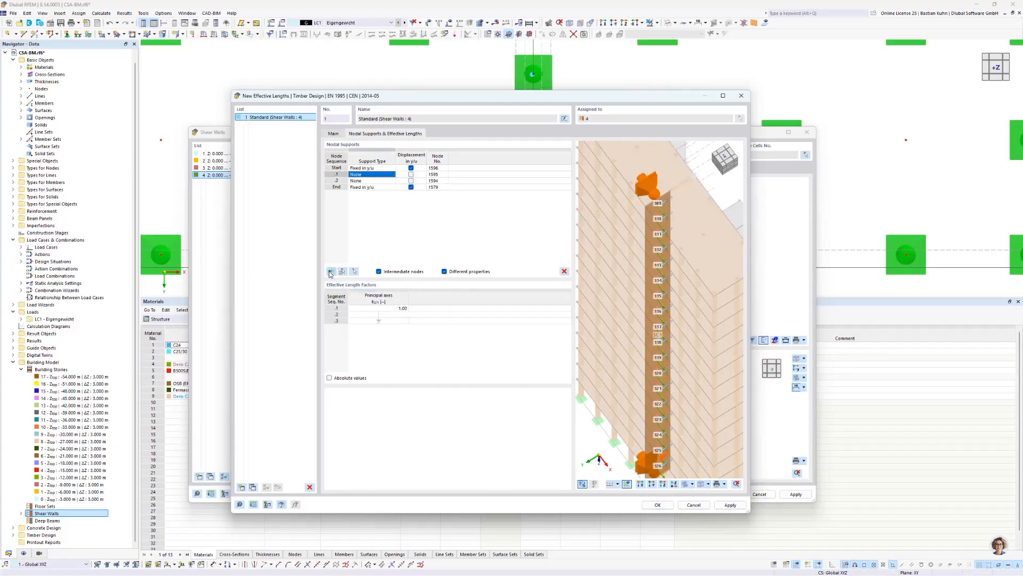
{"action": "left_click", "coordinate": [331, 271]}
{"action": "left_click", "coordinate": [331, 271]}
{"action": "left_click", "coordinate": [331, 272]}
{"action": "left_click", "coordinate": [331, 272]}
{"action": "left_click", "coordinate": [331, 271]}
{"action": "left_click", "coordinate": [331, 271]}
{"action": "left_click", "coordinate": [331, 271]}
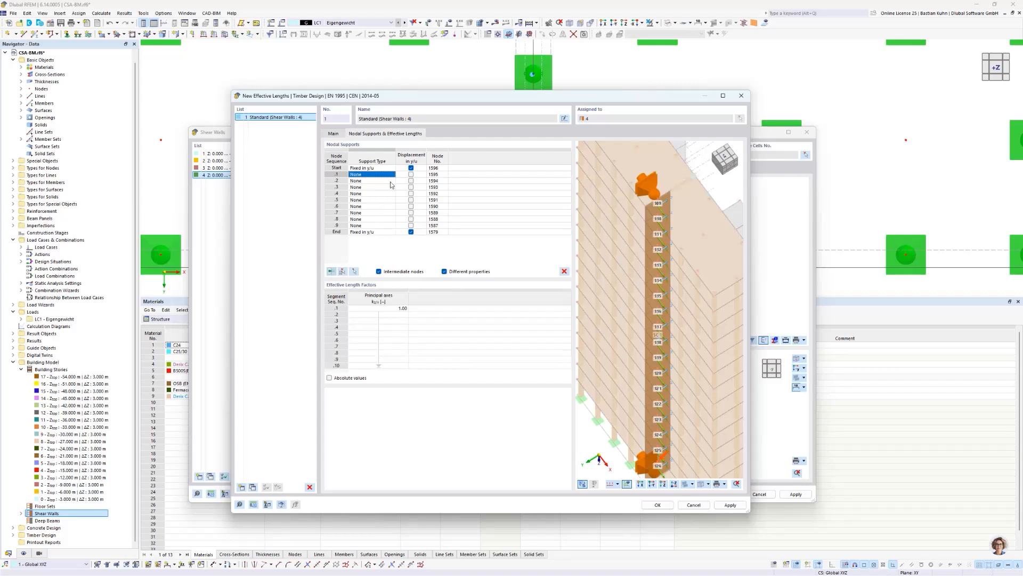
- Insert a tenth intermediate node and fix the displacement in y/u at all intermediate nodes .1 to .10
{"action": "left_click", "coordinate": [331, 271]}
{"action": "left_click", "coordinate": [411, 175]}
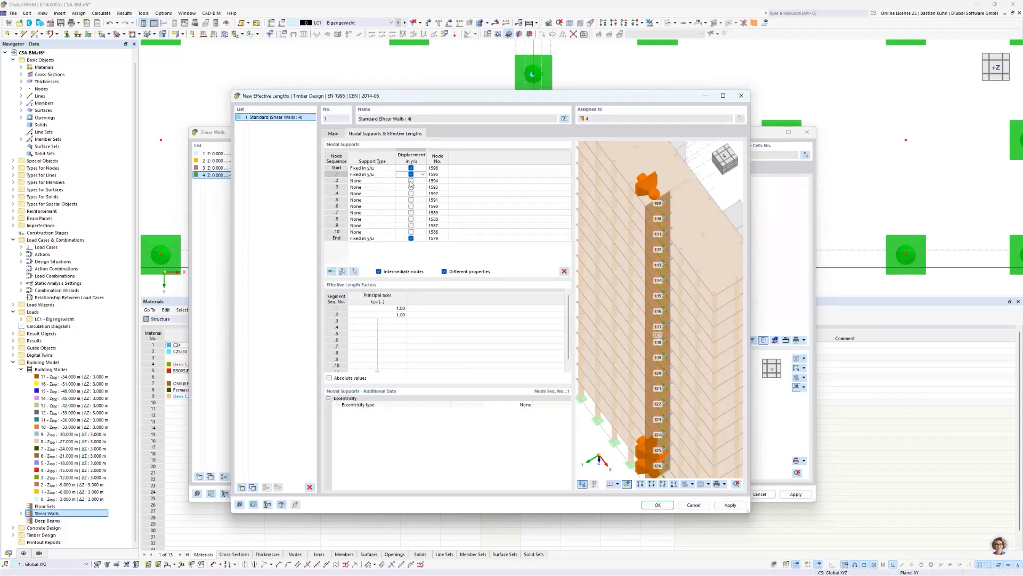
{"action": "left_click", "coordinate": [411, 182]}
{"action": "left_click", "coordinate": [411, 187]}
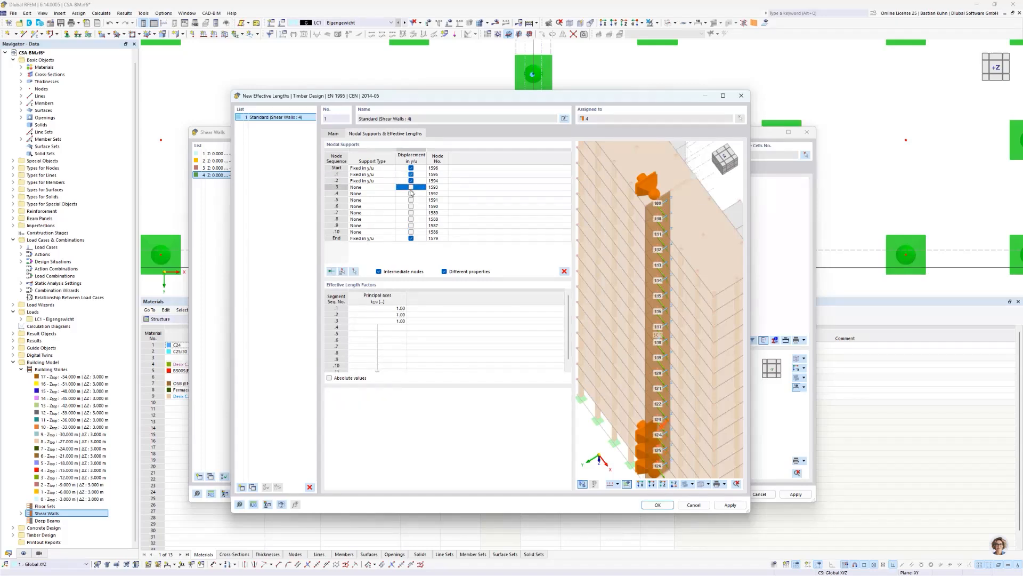
{"action": "left_click", "coordinate": [411, 194]}
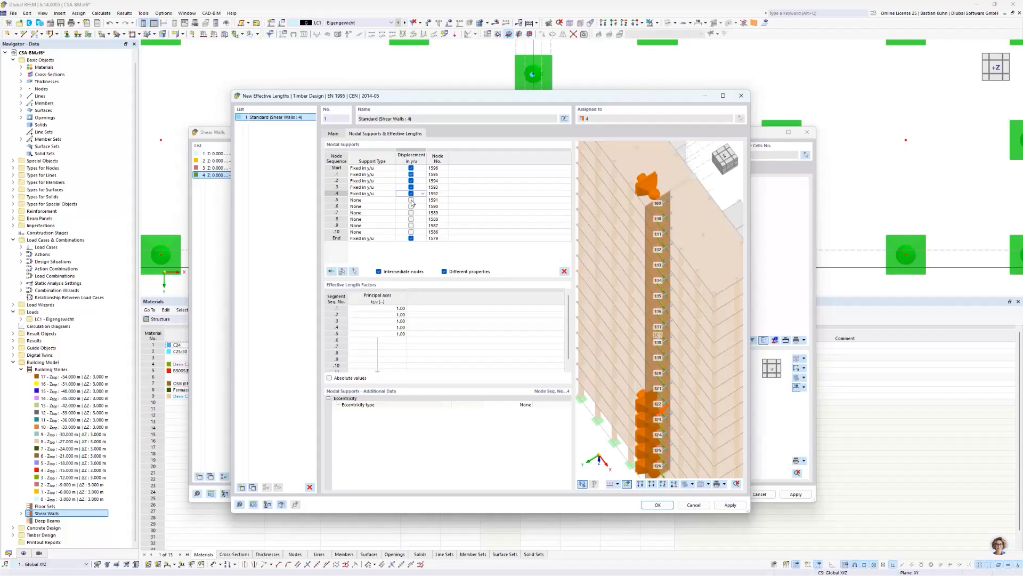
{"action": "left_click", "coordinate": [411, 200]}
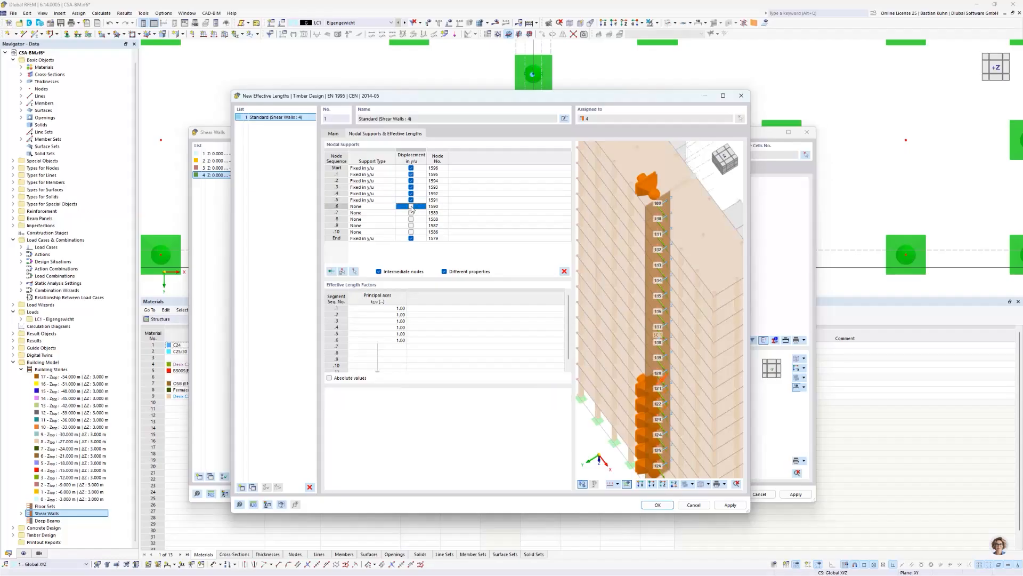
{"action": "left_click", "coordinate": [411, 206]}
{"action": "left_click", "coordinate": [411, 212]}
{"action": "left_click", "coordinate": [411, 220]}
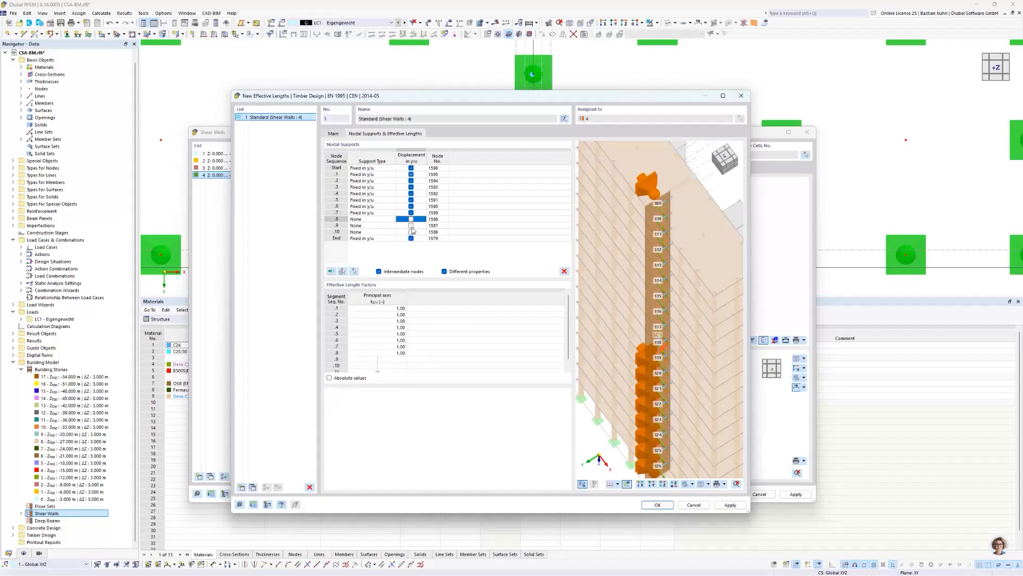
{"action": "left_click", "coordinate": [411, 226]}
{"action": "left_click", "coordinate": [410, 226]}
{"action": "left_click", "coordinate": [411, 232]}
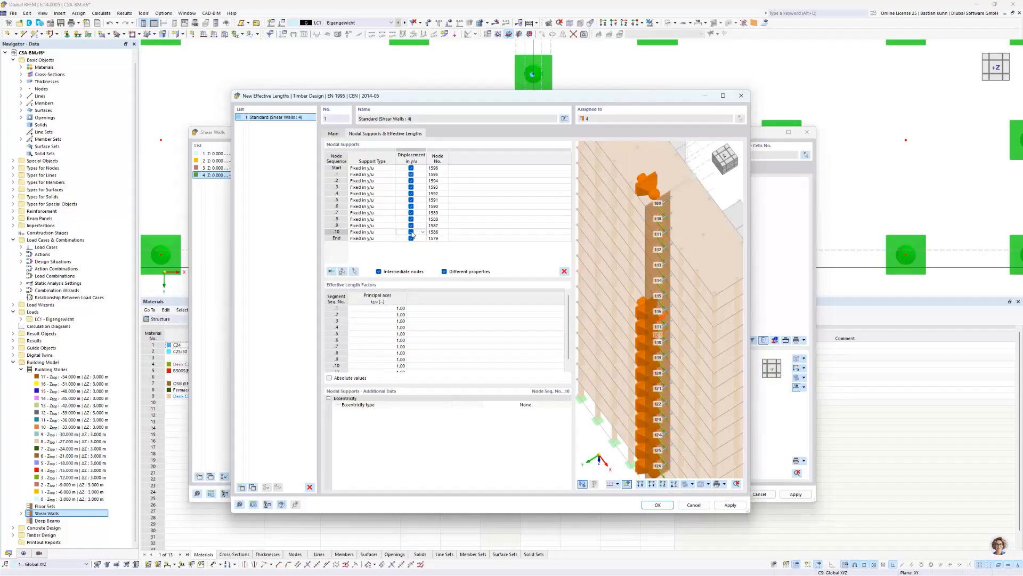
- Check the nodal supports along the wall in the 3D preview, and accept the effective lengths and the shear wall definition
{"action": "scroll", "coordinate": [427, 359], "scroll_direction": "down", "scroll_amount": 1}
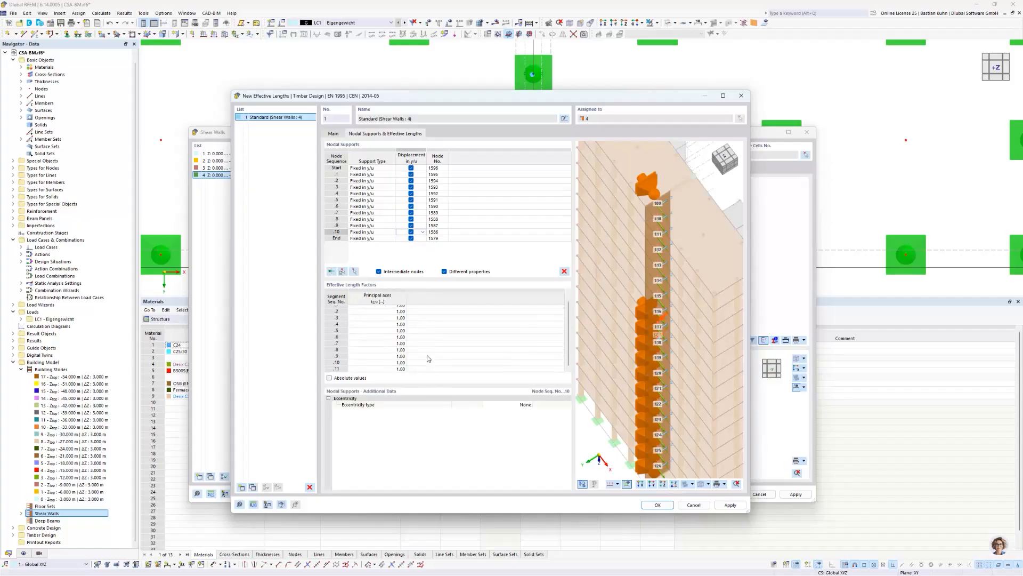
{"action": "scroll", "coordinate": [637, 368], "scroll_direction": "up", "scroll_amount": 5}
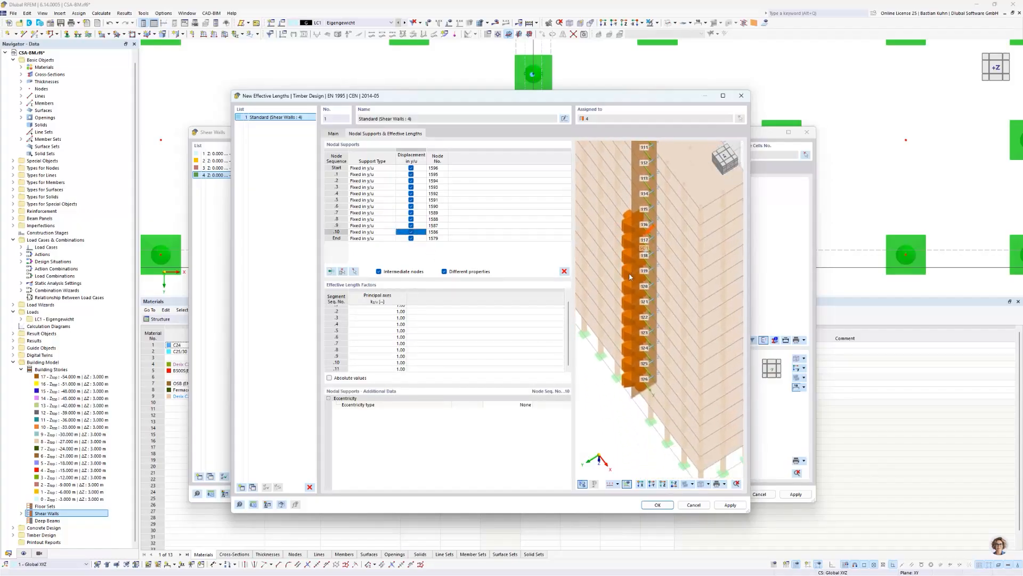
{"action": "scroll", "coordinate": [647, 261], "scroll_direction": "up", "scroll_amount": 5}
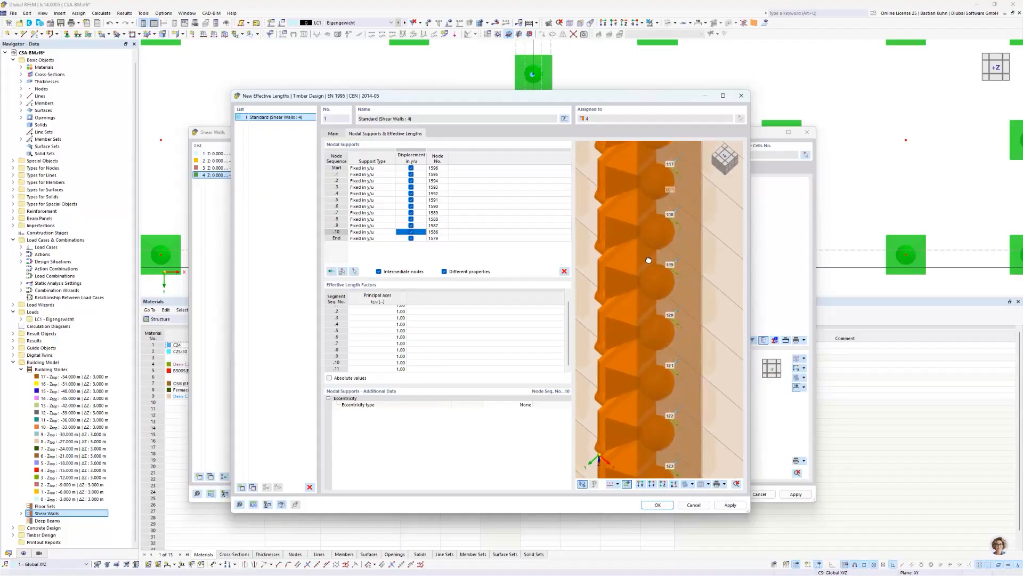
{"action": "scroll", "coordinate": [696, 240], "scroll_direction": "up", "scroll_amount": 1}
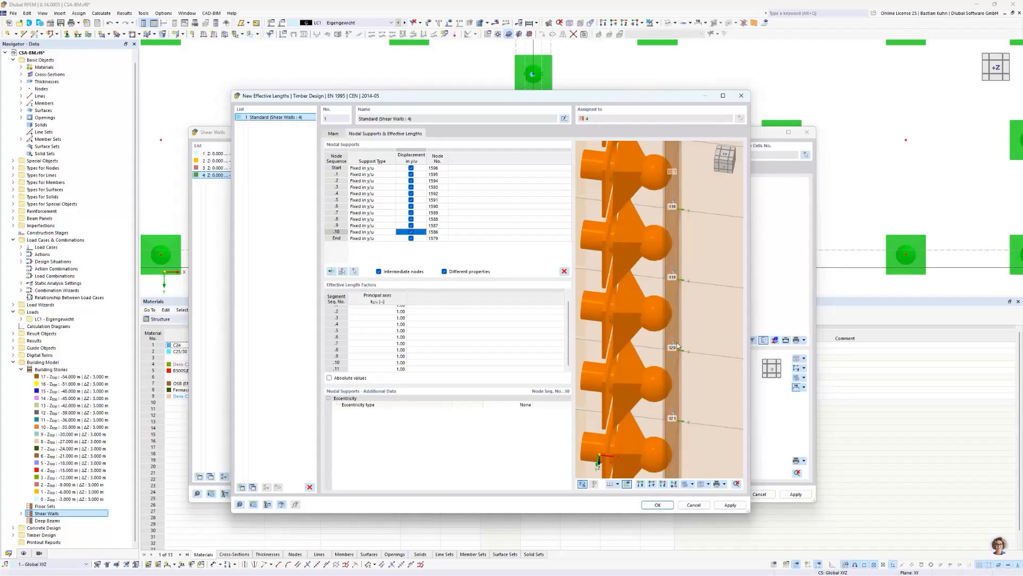
{"action": "left_click", "coordinate": [655, 505]}
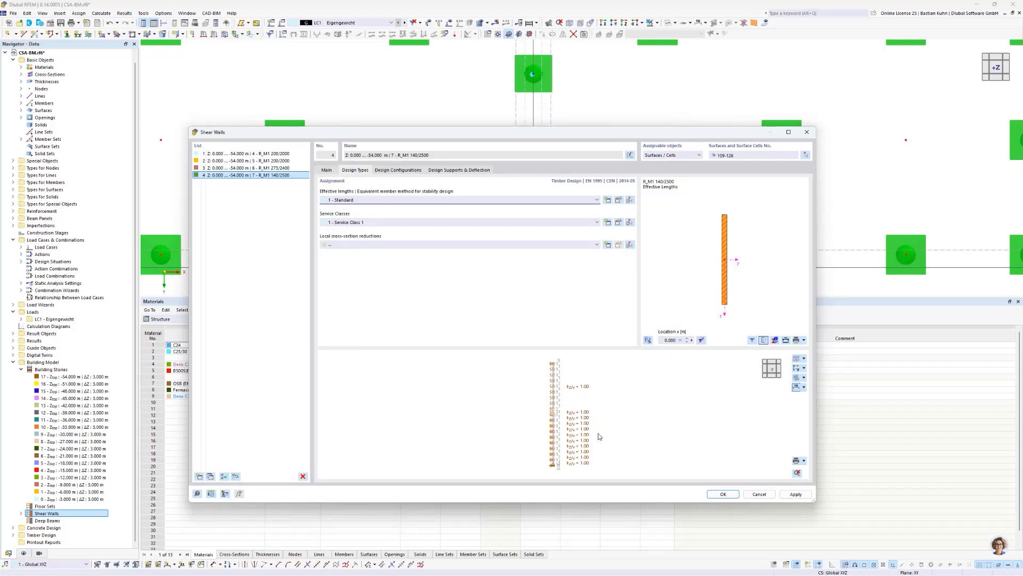
{"action": "left_click", "coordinate": [717, 496]}
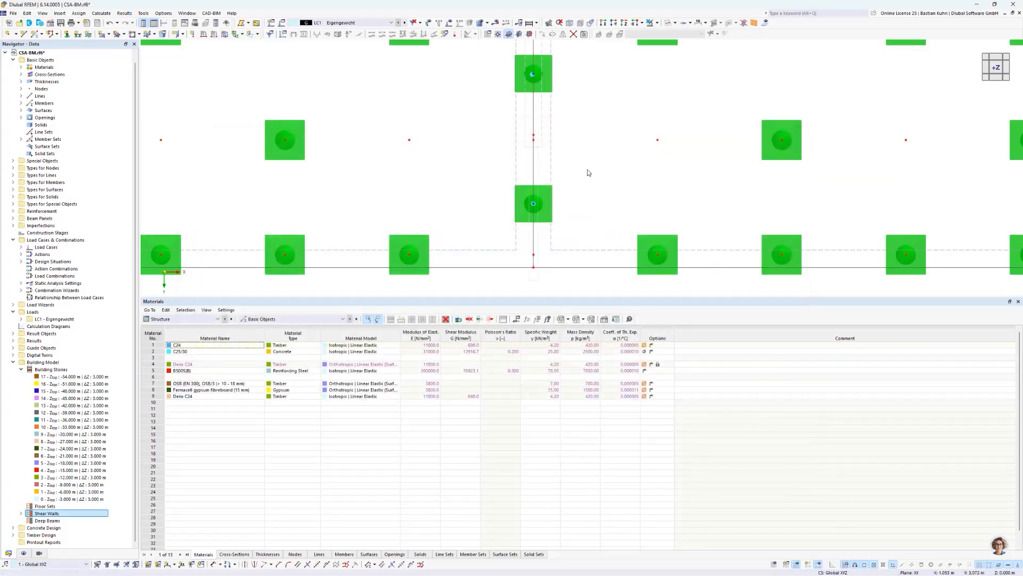
- Display the layer directions of the surfaces in the model as resultant directions only, without the per-layer directions
{"action": "scroll", "coordinate": [588, 172], "scroll_direction": "down", "scroll_amount": 5}
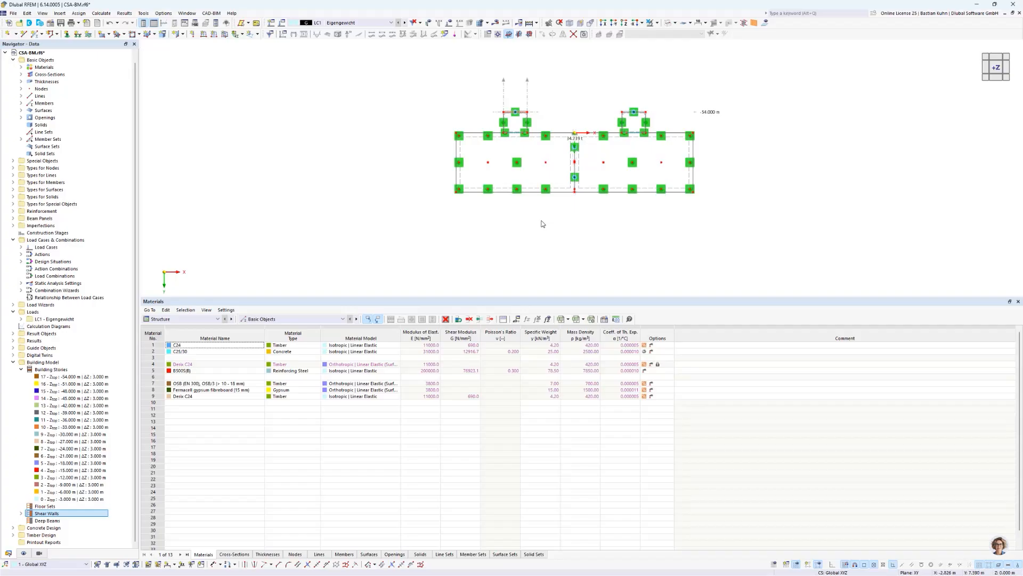
{"action": "left_click", "coordinate": [24, 553]}
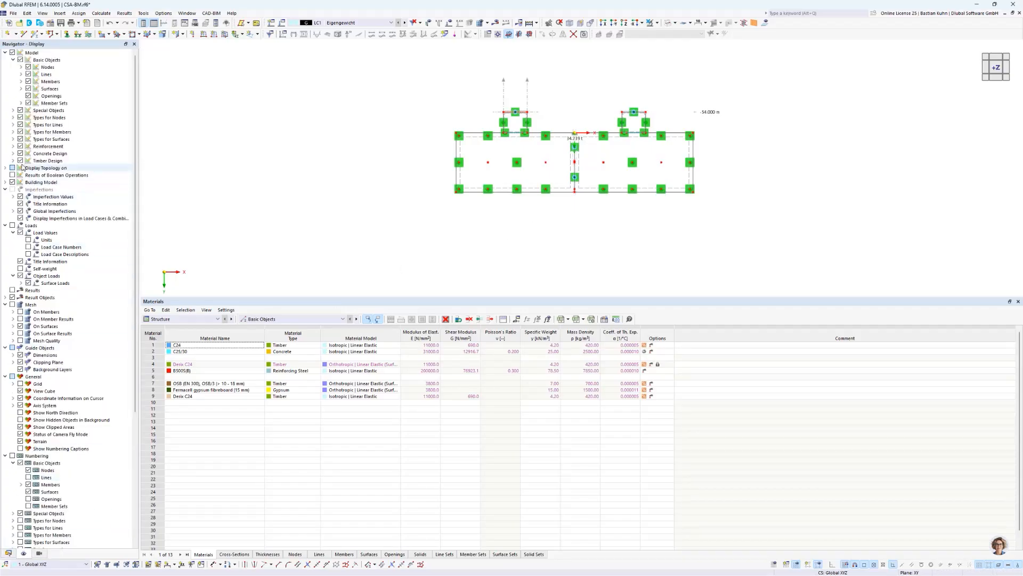
{"action": "left_click", "coordinate": [14, 140]}
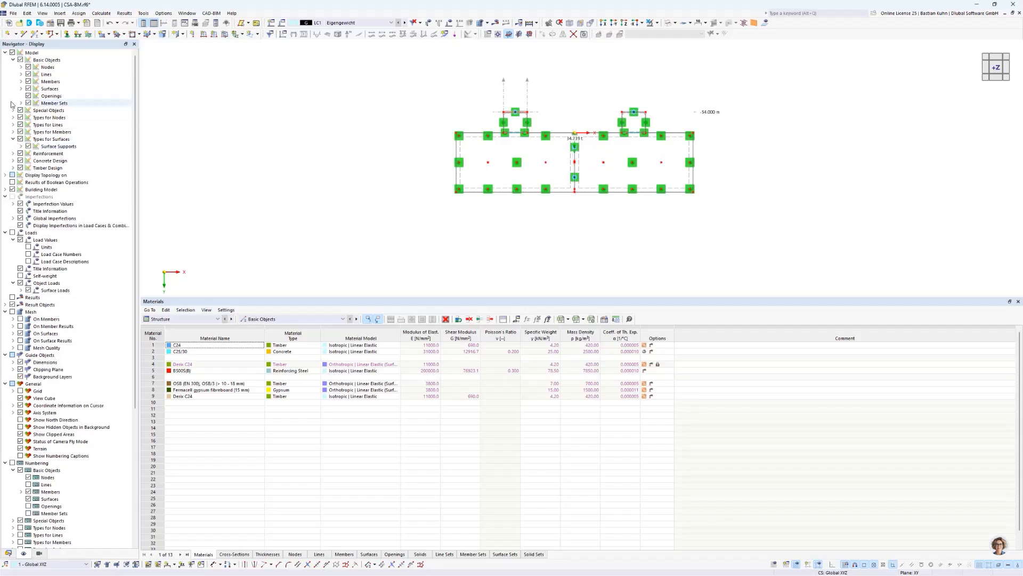
{"action": "left_click", "coordinate": [21, 89]}
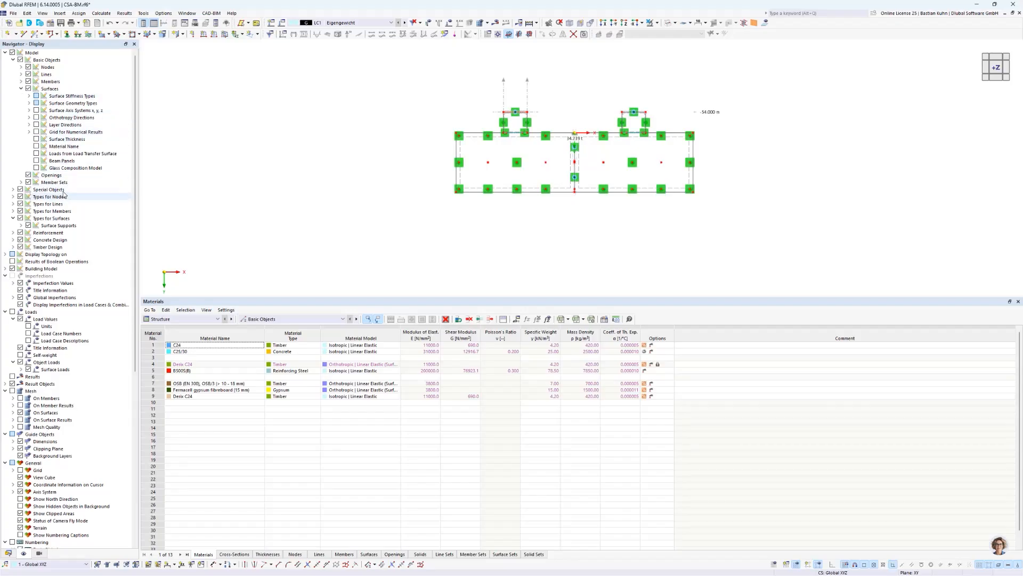
{"action": "left_click", "coordinate": [29, 118]}
{"action": "left_click", "coordinate": [28, 132]}
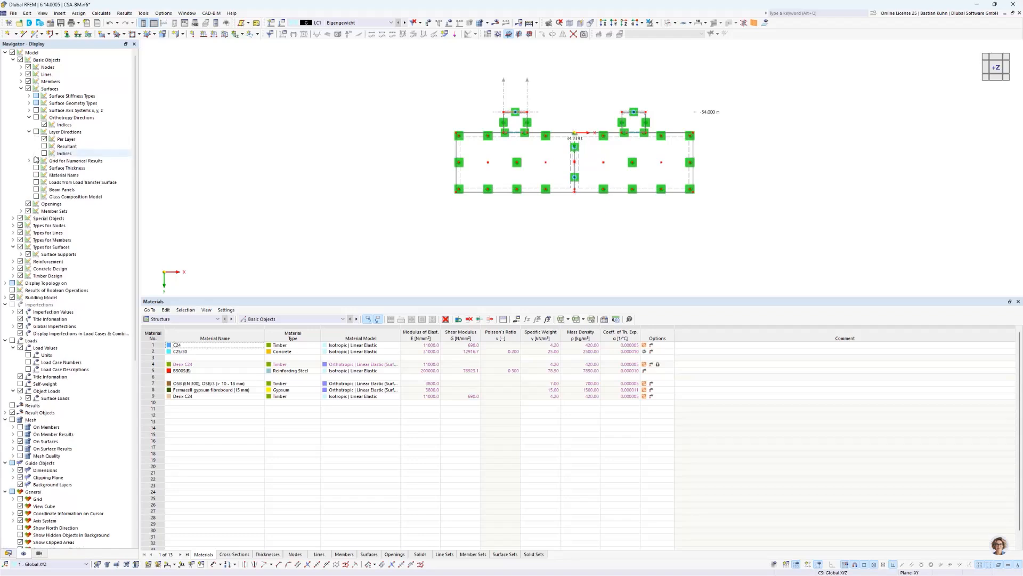
{"action": "left_click", "coordinate": [45, 147]}
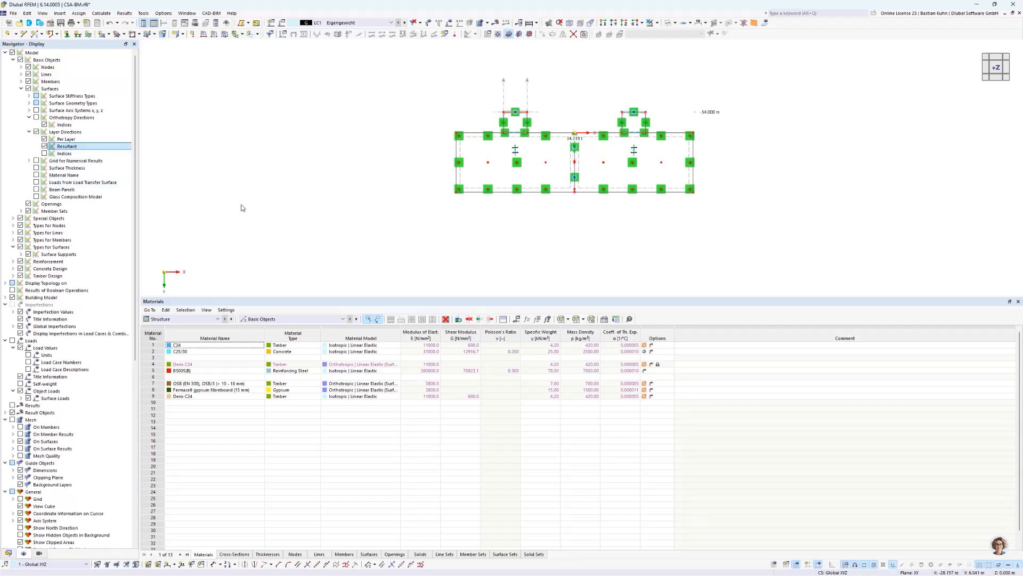
{"action": "left_click", "coordinate": [45, 139]}
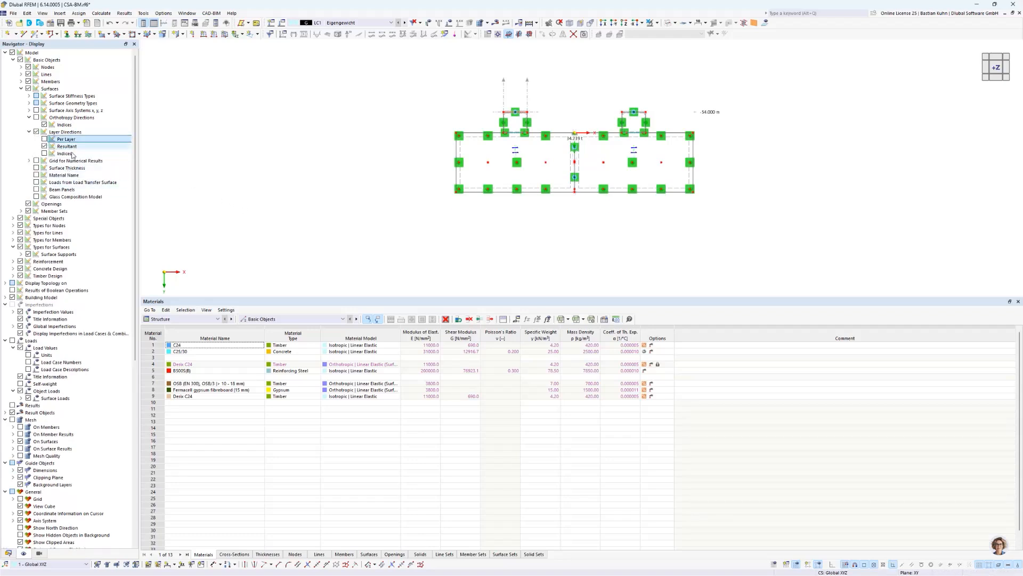
- Examine the layer build-up of the thickness assigned to slab surface 1, including layer thicknesses and directions
{"action": "scroll", "coordinate": [541, 149], "scroll_direction": "up", "scroll_amount": 4}
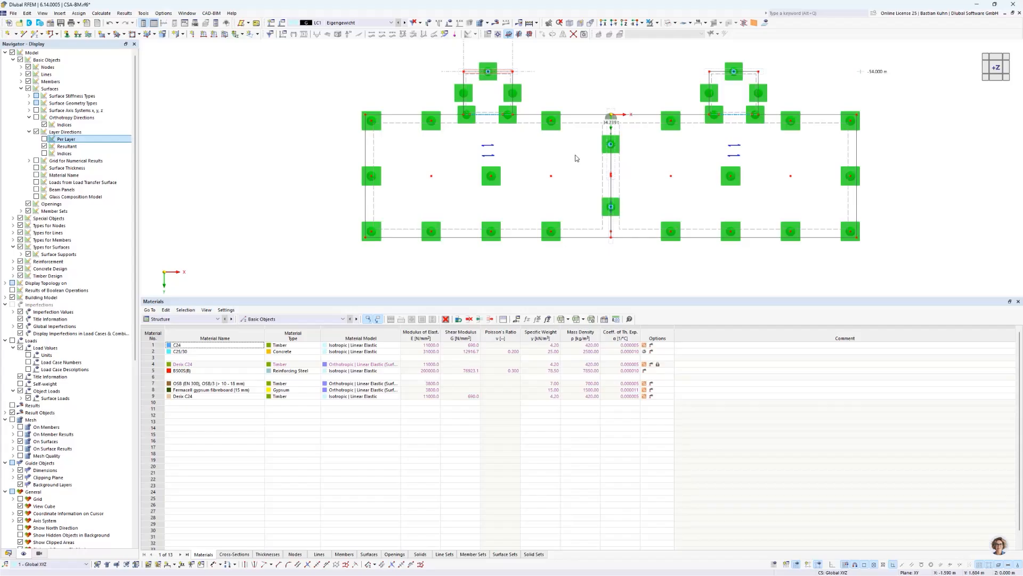
{"action": "middle_click_drag", "start_coordinate": [577, 157], "coordinate": [484, 135]}
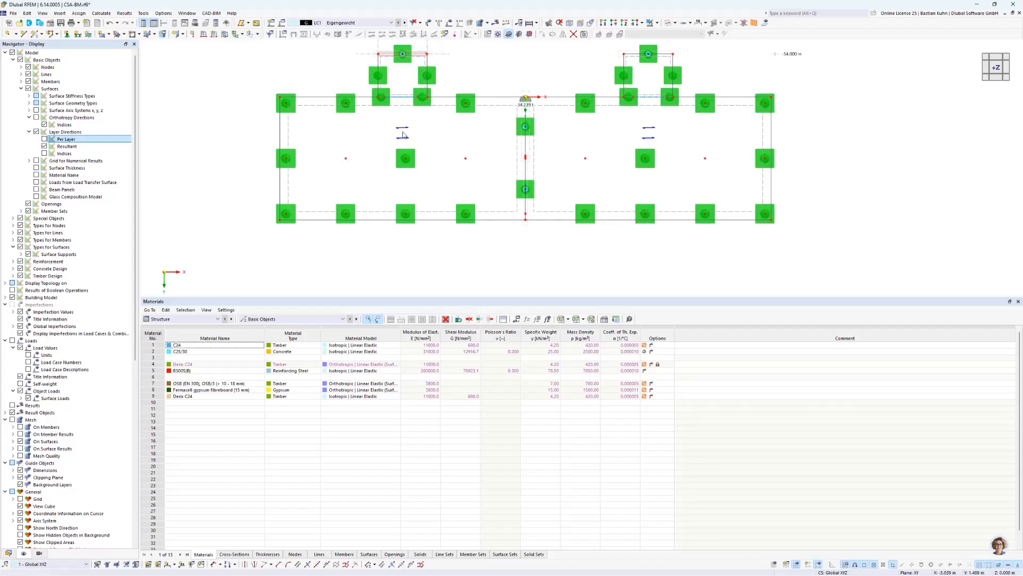
{"action": "double_click", "coordinate": [490, 106]}
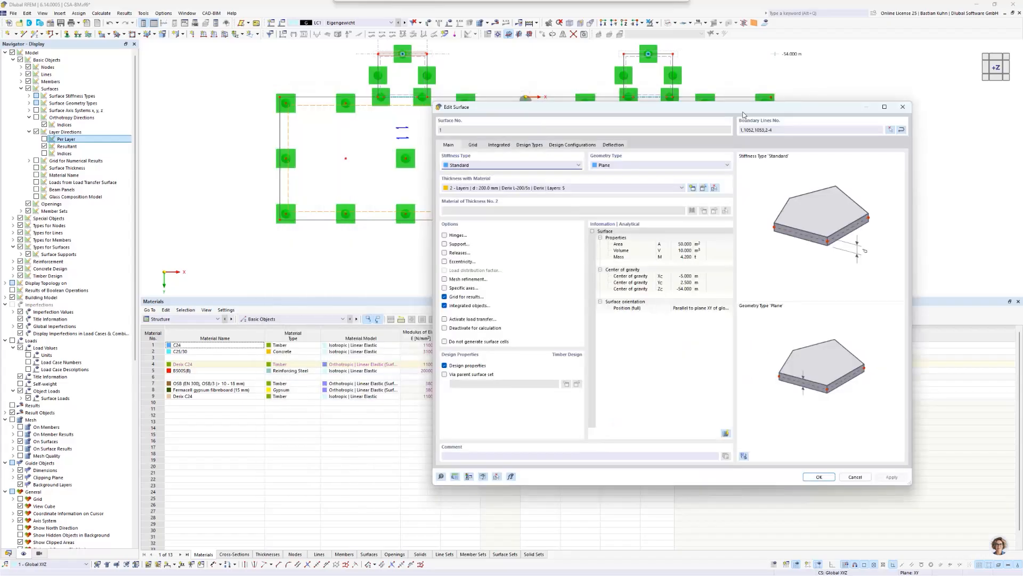
{"action": "left_click", "coordinate": [803, 187]}
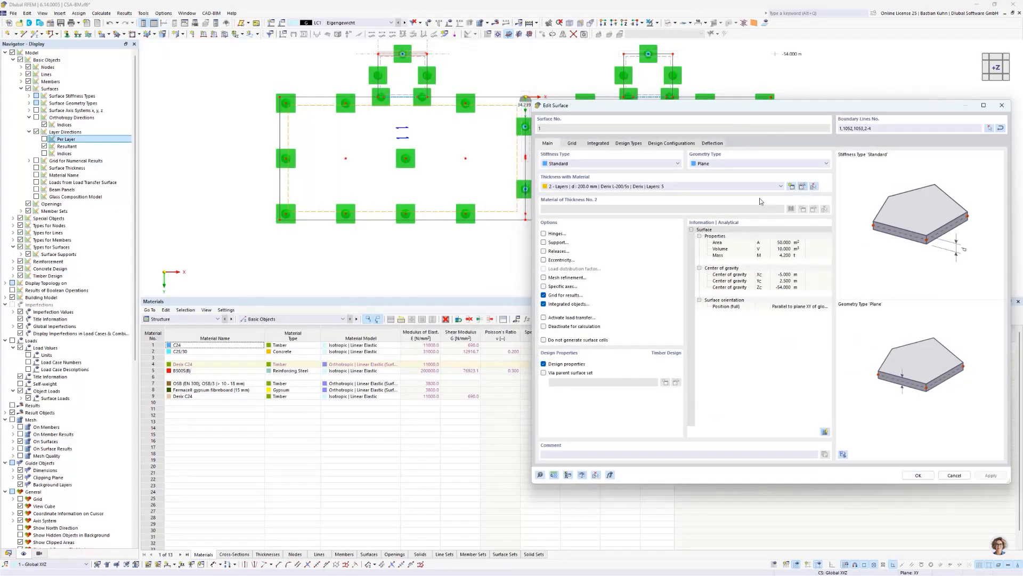
{"action": "left_click_drag", "start_coordinate": [573, 108], "coordinate": [804, 216]}
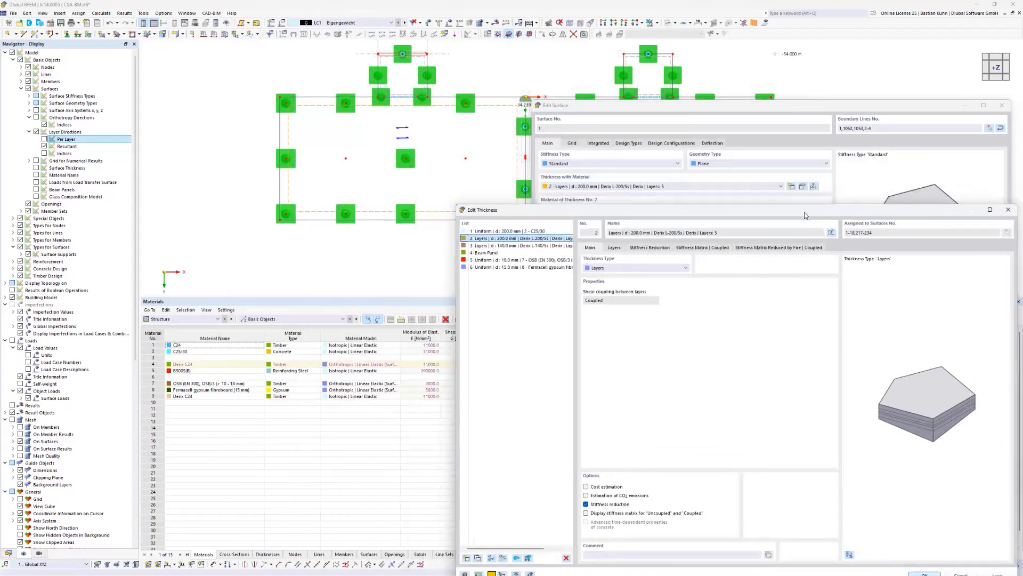
{"action": "left_click", "coordinate": [622, 248]}
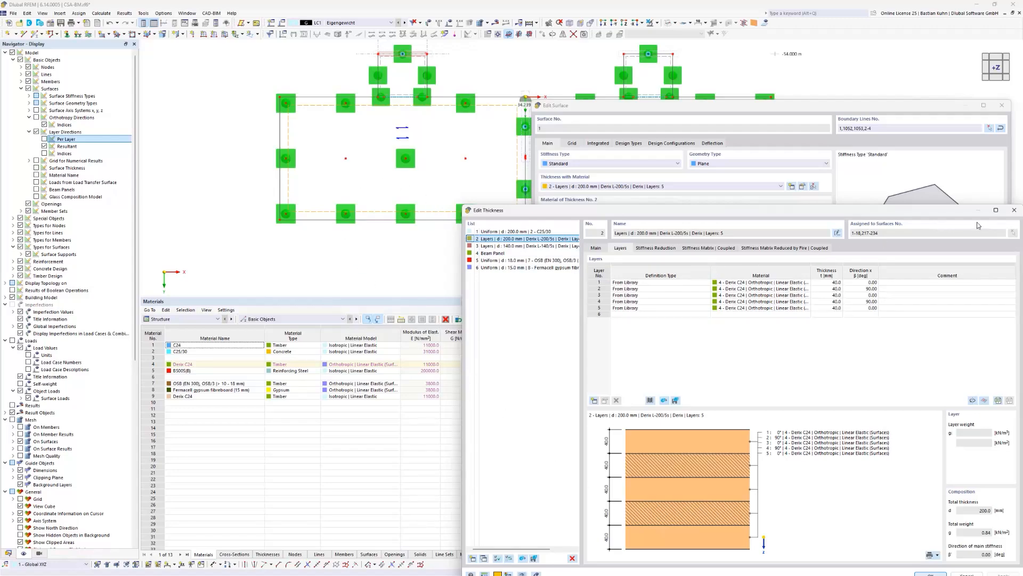
{"action": "left_click", "coordinate": [1014, 209]}
{"action": "left_click", "coordinate": [1002, 105]}
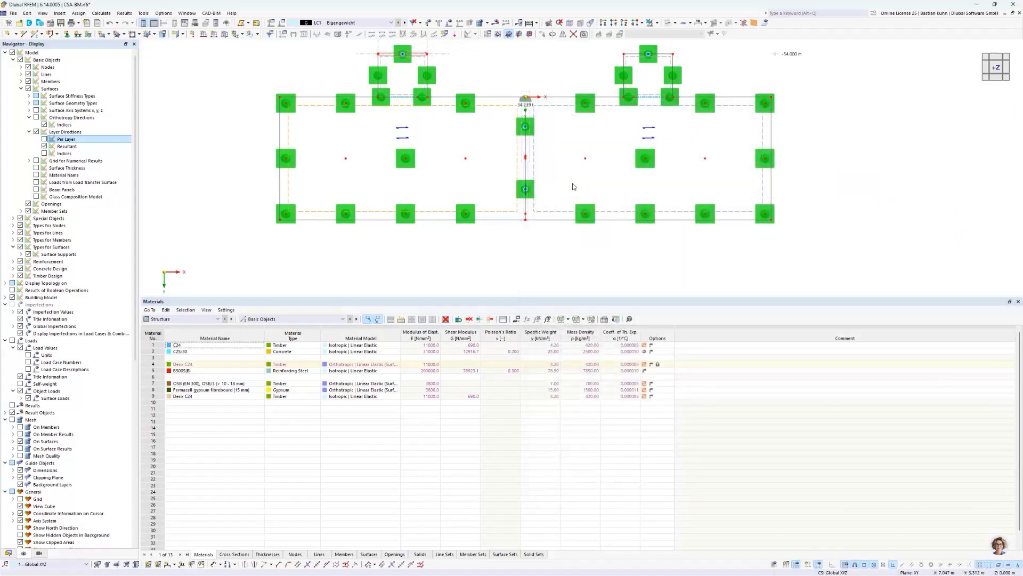
- Examine the layer build-up of the thickness assigned to central timber wall surface 109 in an isometric view
{"action": "scroll", "coordinate": [553, 238], "scroll_direction": "down", "scroll_amount": 2}
{"action": "middle_click_drag", "start_coordinate": [553, 238], "coordinate": [471, 199], "text": "ctrl"}
{"action": "scroll", "coordinate": [487, 89], "scroll_direction": "up", "scroll_amount": 5}
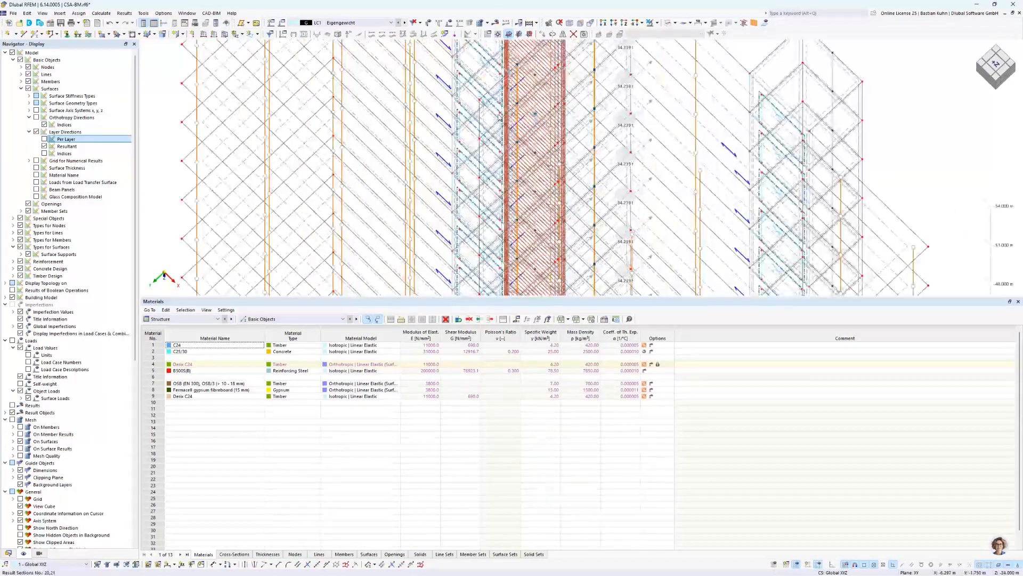
{"action": "scroll", "coordinate": [501, 118], "scroll_direction": "up", "scroll_amount": 3}
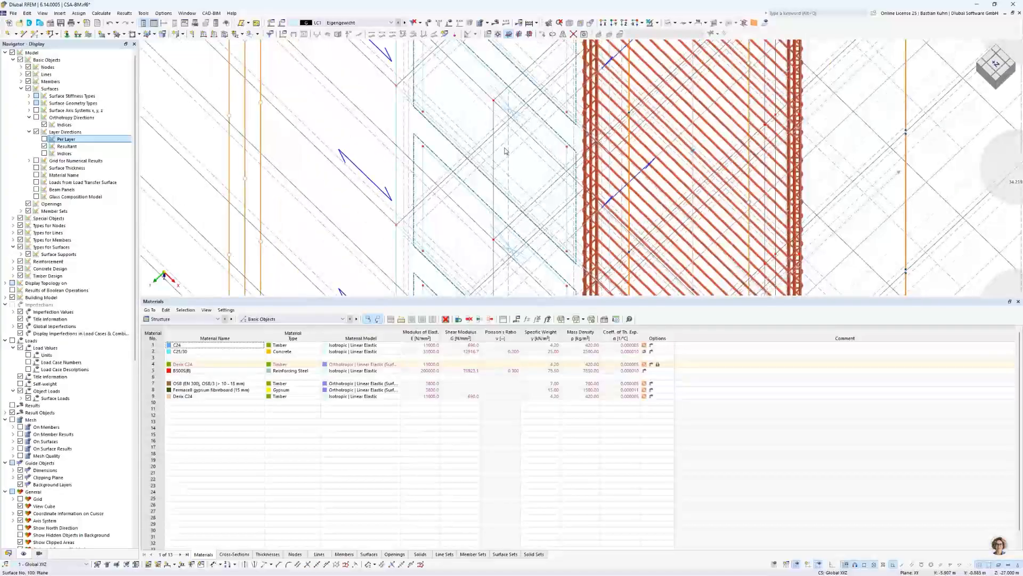
{"action": "double_click", "coordinate": [509, 171]}
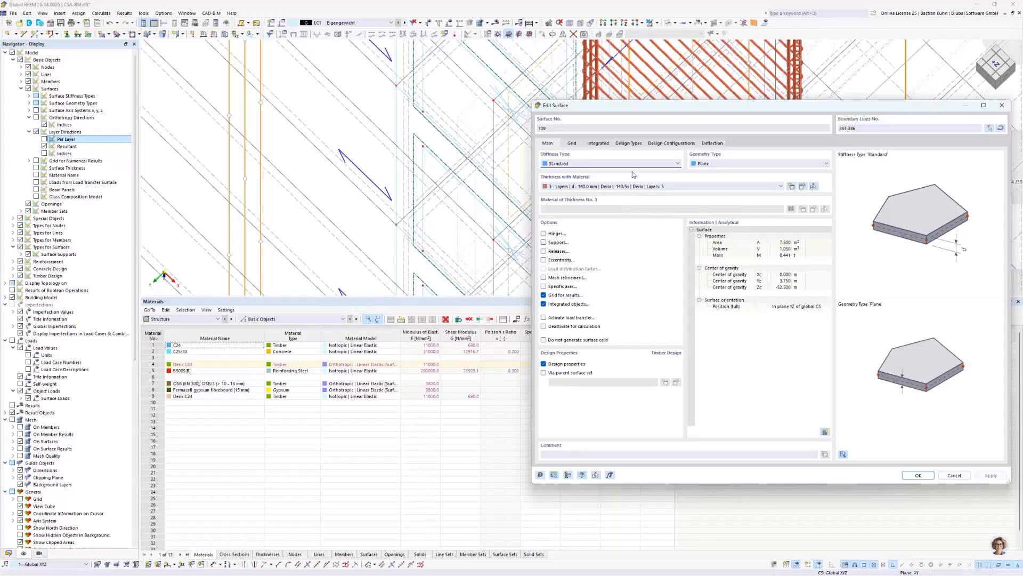
{"action": "left_click", "coordinate": [802, 186]}
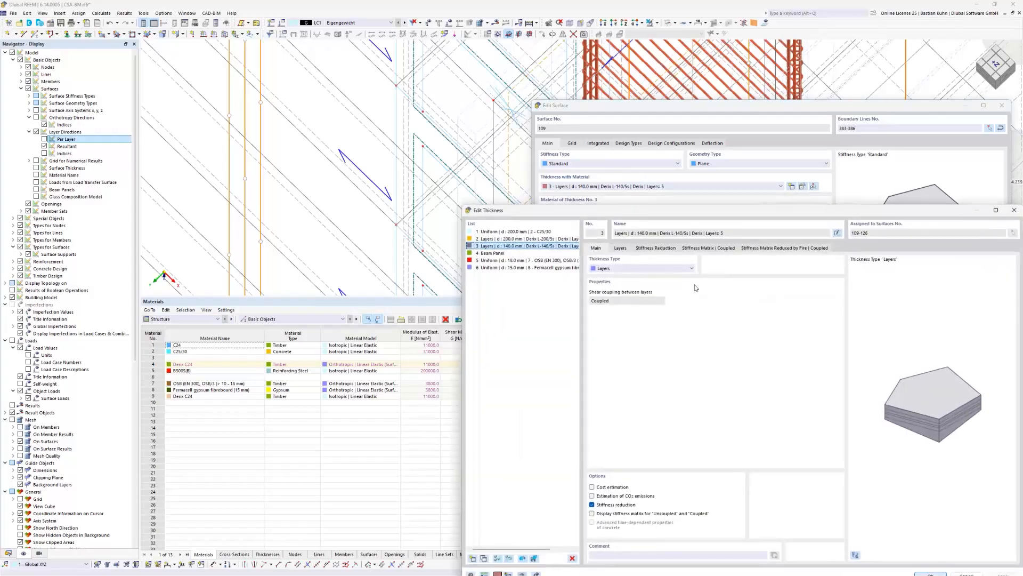
{"action": "left_click", "coordinate": [619, 252]}
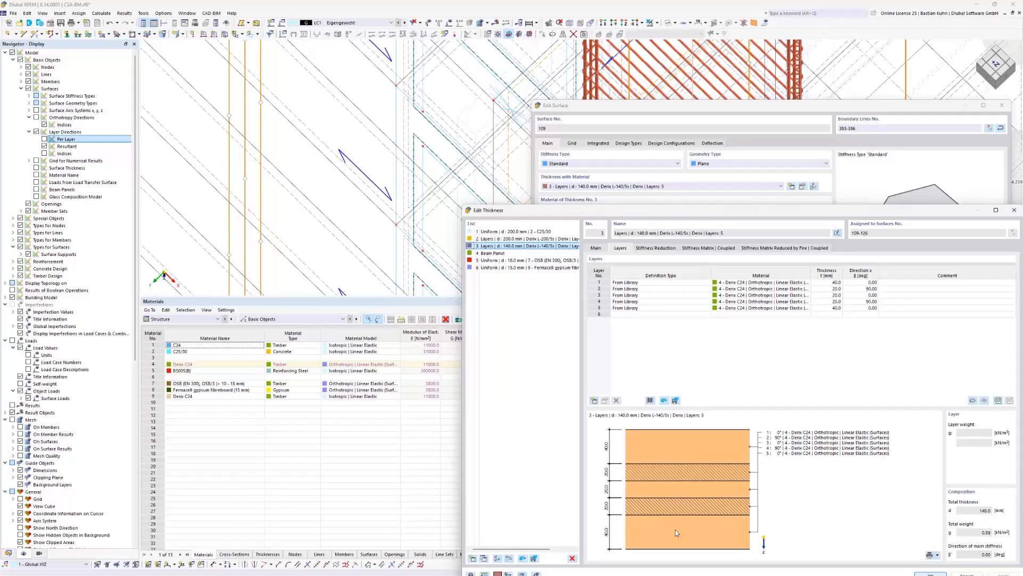
{"action": "left_click", "coordinate": [1015, 210]}
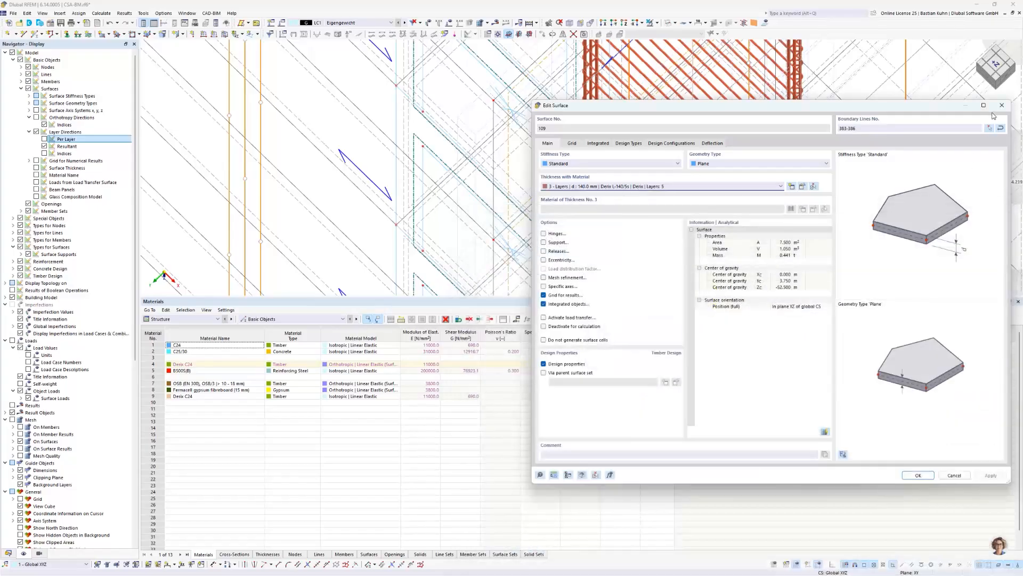
{"action": "left_click", "coordinate": [1000, 110]}
- Give the floor slabs on both sides and the central wall surfaces specific axes, rotating their input axes a quarter turn by angular rotation
{"action": "scroll", "coordinate": [562, 198], "scroll_direction": "down", "scroll_amount": 5}
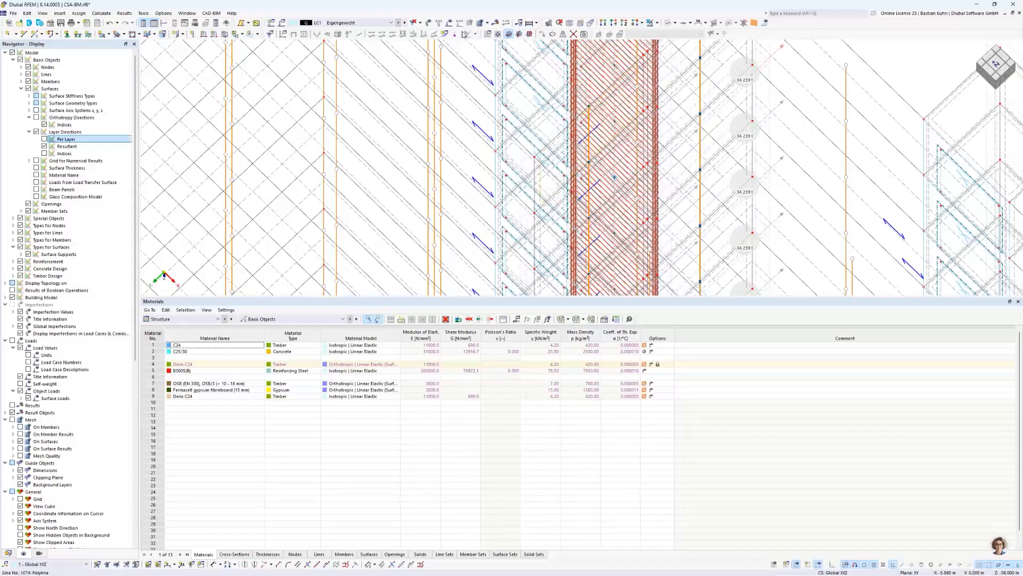
{"action": "left_click", "coordinate": [625, 23]}
{"action": "left_click_drag", "start_coordinate": [527, 222], "coordinate": [424, 134]}
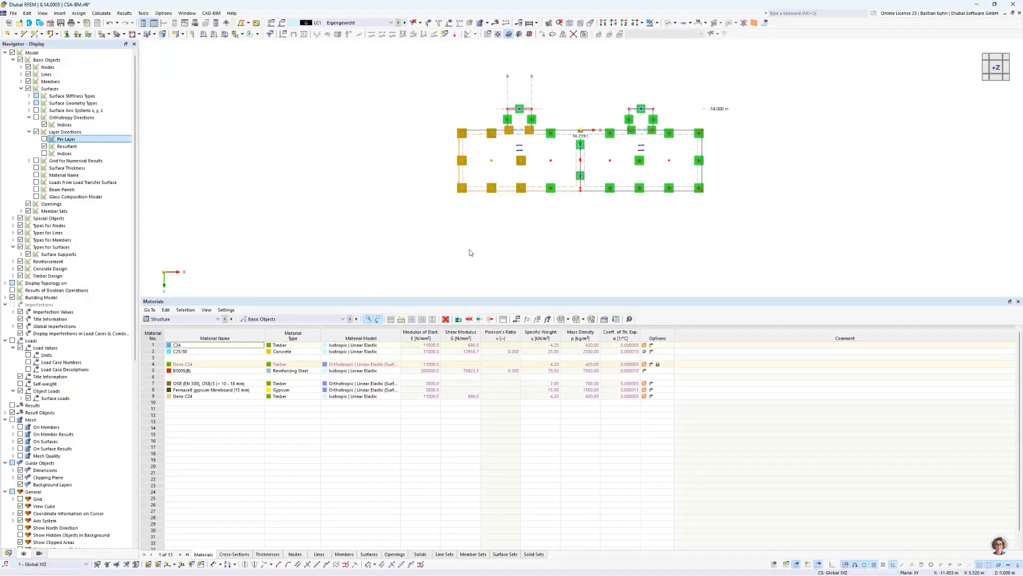
{"action": "left_click_drag", "start_coordinate": [728, 222], "coordinate": [661, 143]}
{"action": "scroll", "coordinate": [603, 168], "scroll_direction": "up", "scroll_amount": 5}
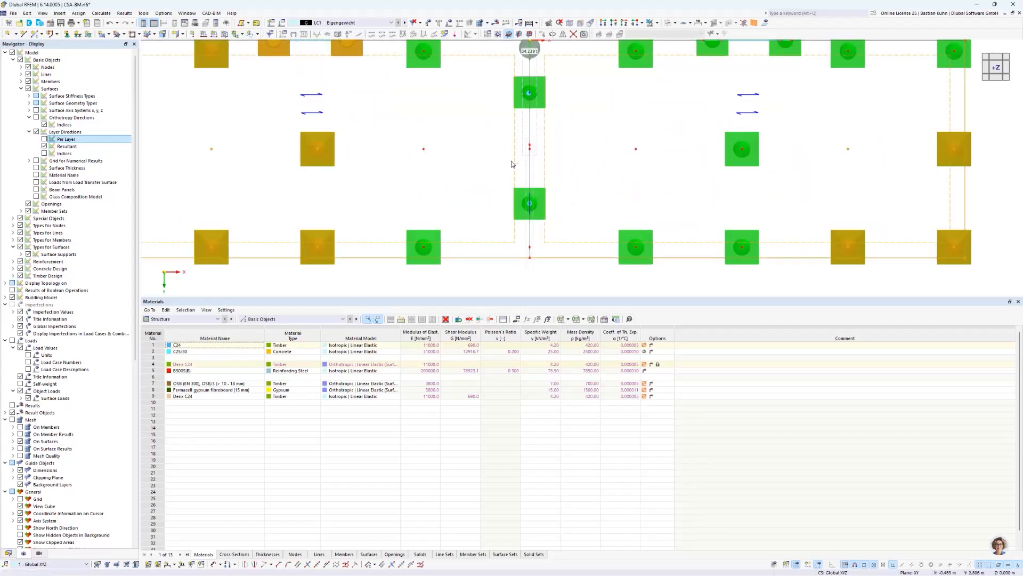
{"action": "left_click_drag", "start_coordinate": [521, 151], "coordinate": [541, 277]}
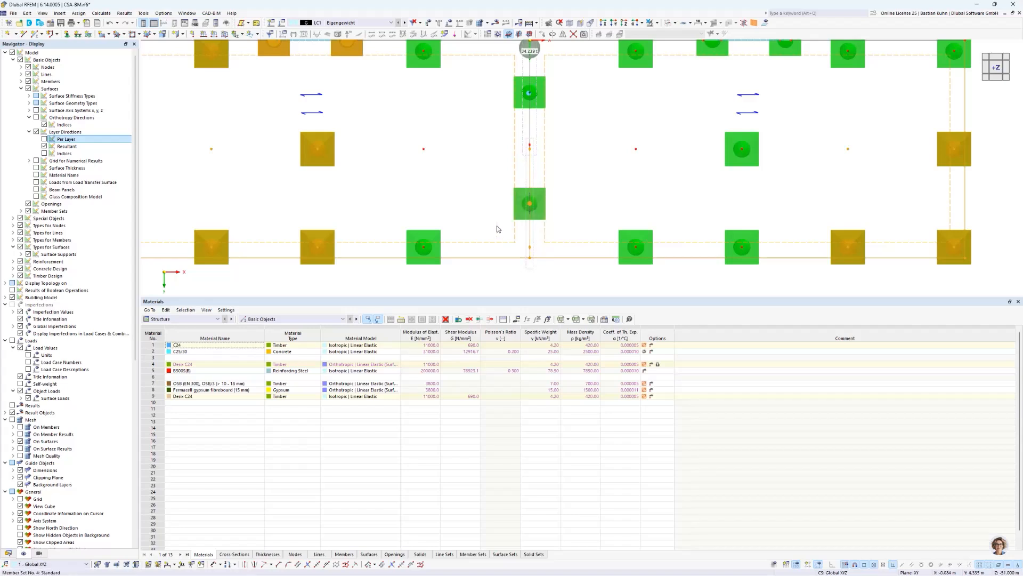
{"action": "right_click", "coordinate": [463, 56]}
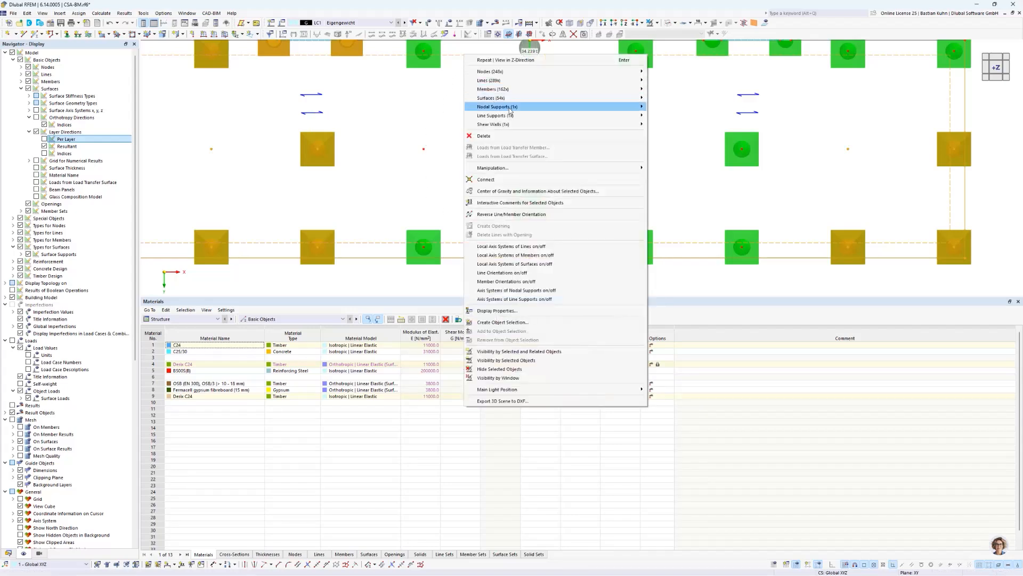
{"action": "mouse_move", "coordinate": [549, 98]}
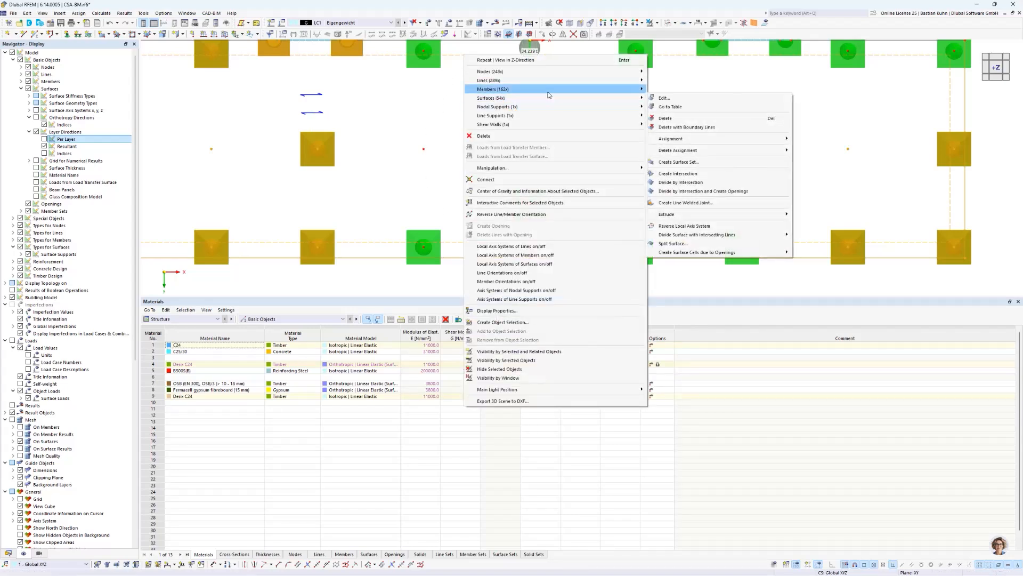
{"action": "left_click", "coordinate": [665, 89]}
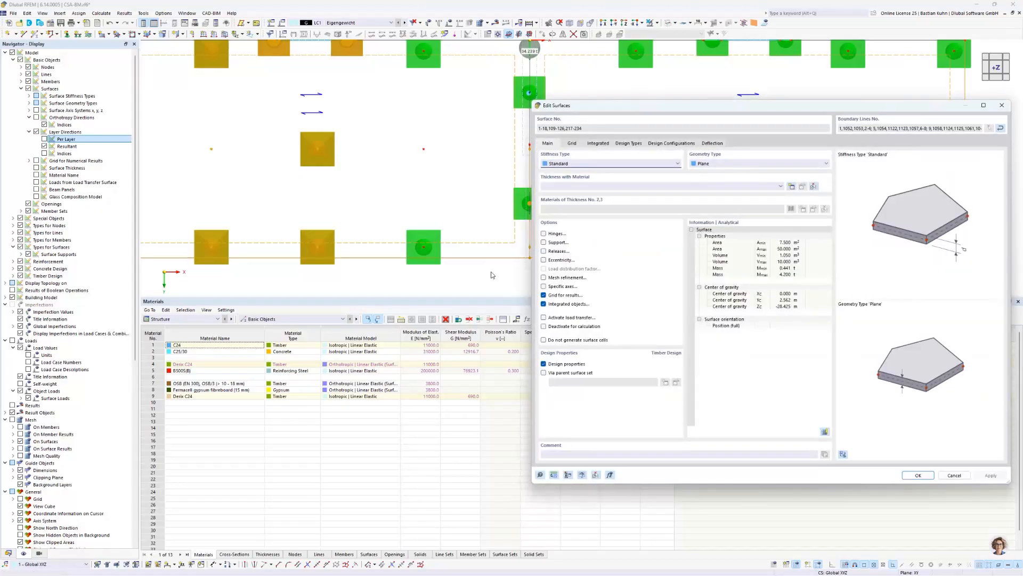
{"action": "left_click", "coordinate": [544, 287]}
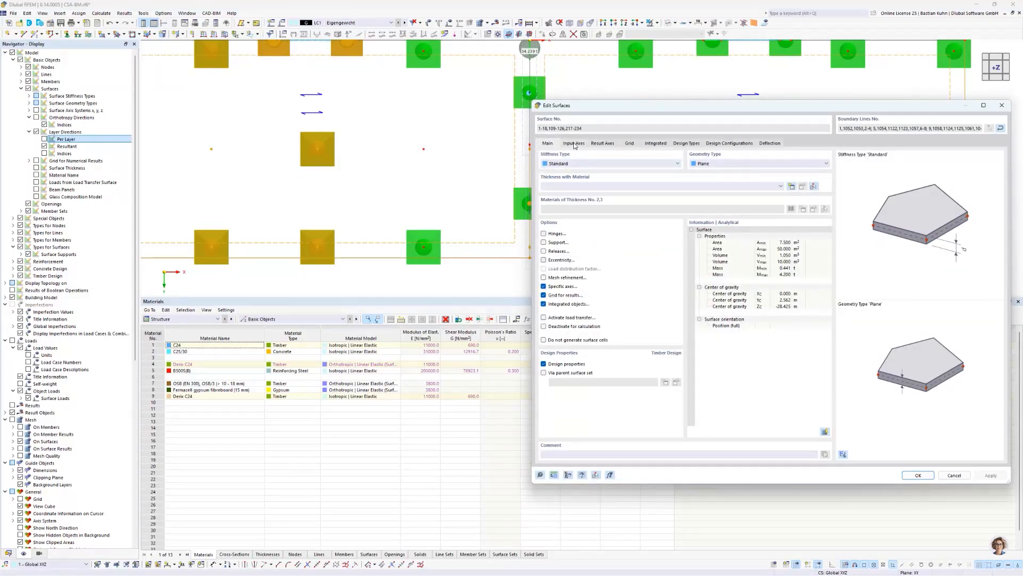
{"action": "left_click", "coordinate": [574, 143]}
{"action": "left_click", "coordinate": [762, 165]}
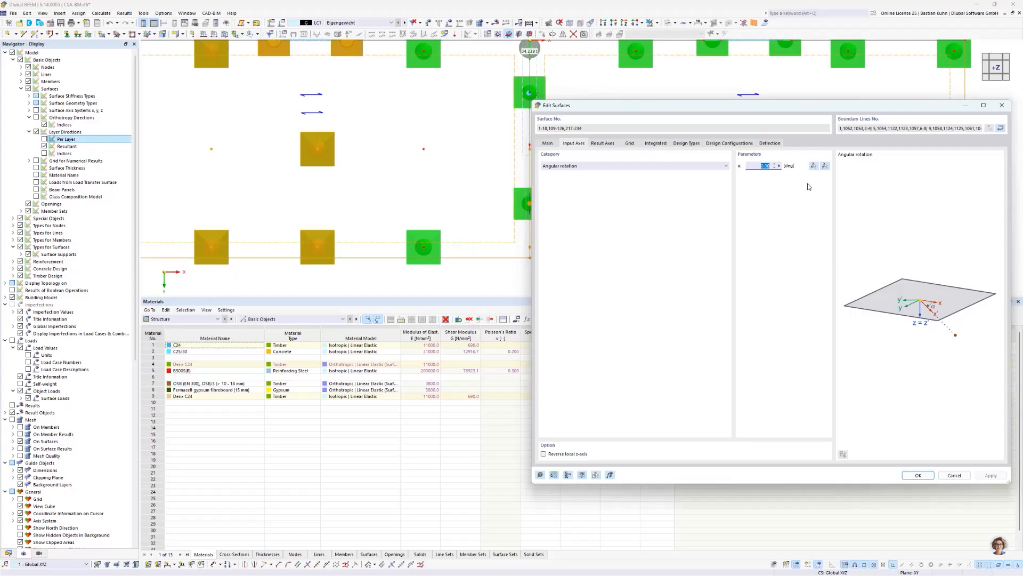
{"action": "left_click", "coordinate": [916, 479]}
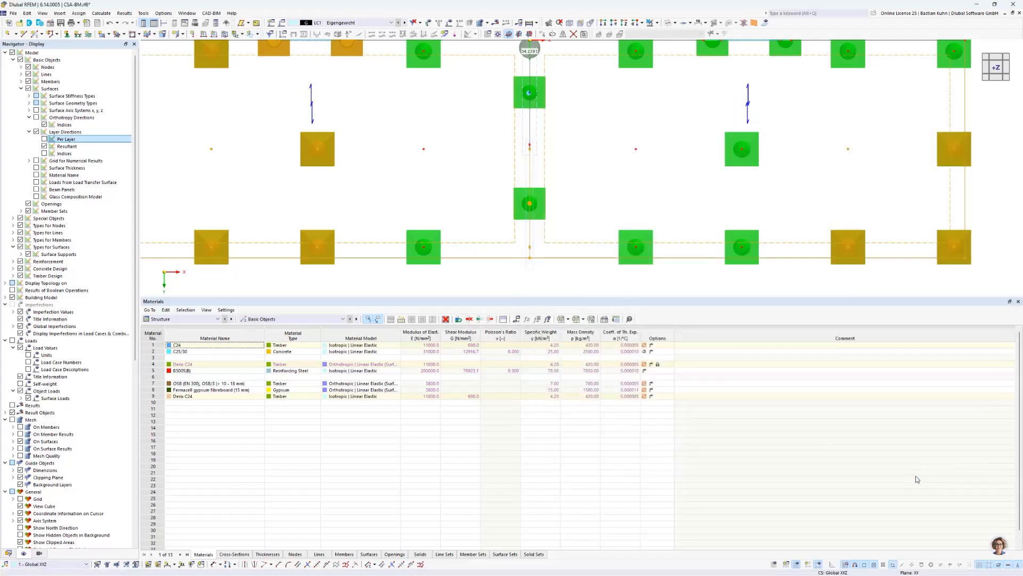
- Isolate a single surface of the central timber wall and examine its resultant layer direction in an isometric view
{"action": "scroll", "coordinate": [705, 227], "scroll_direction": "down", "scroll_amount": 5}
{"action": "middle_click_drag", "start_coordinate": [719, 247], "coordinate": [616, 158], "text": "ctrl"}
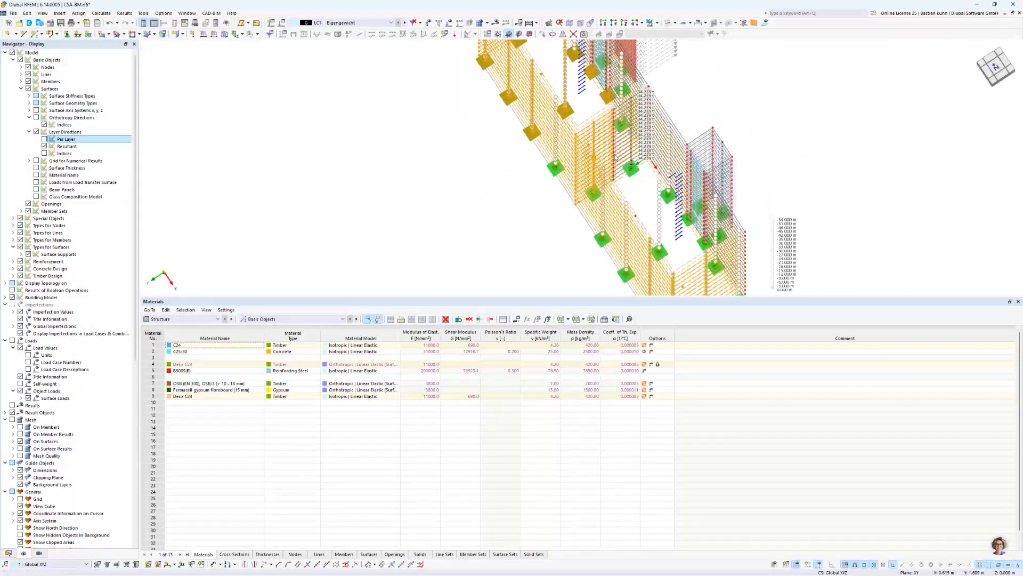
{"action": "scroll", "coordinate": [586, 160], "scroll_direction": "up", "scroll_amount": 5}
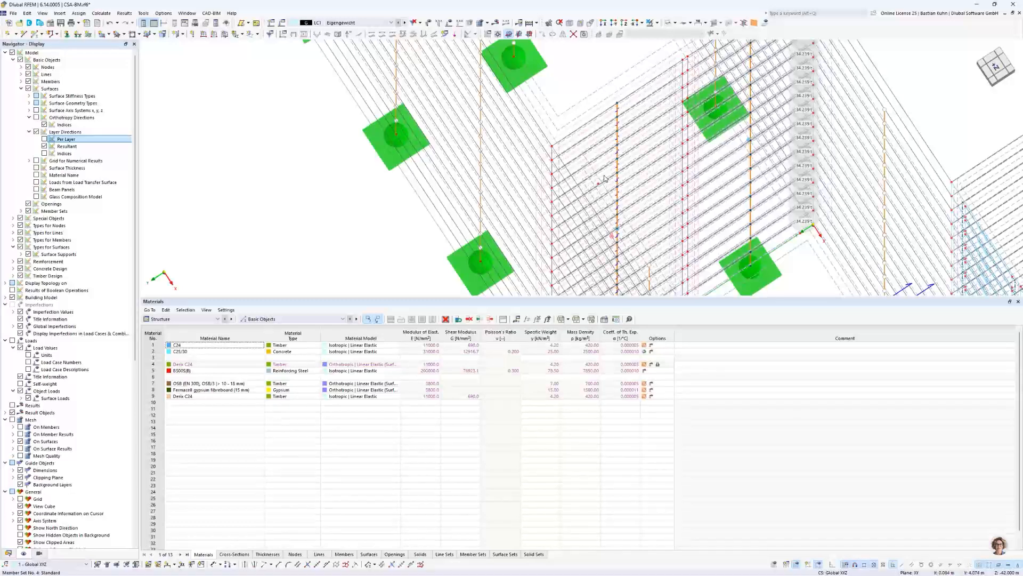
{"action": "scroll", "coordinate": [610, 137], "scroll_direction": "up", "scroll_amount": 4}
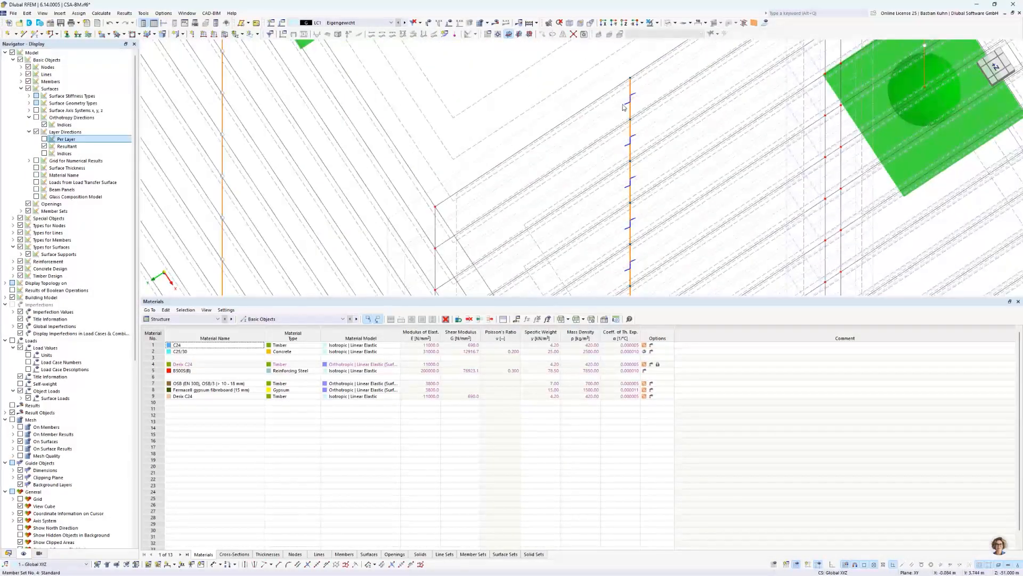
{"action": "scroll", "coordinate": [627, 109], "scroll_direction": "down", "scroll_amount": 4}
{"action": "scroll", "coordinate": [598, 126], "scroll_direction": "up", "scroll_amount": 5}
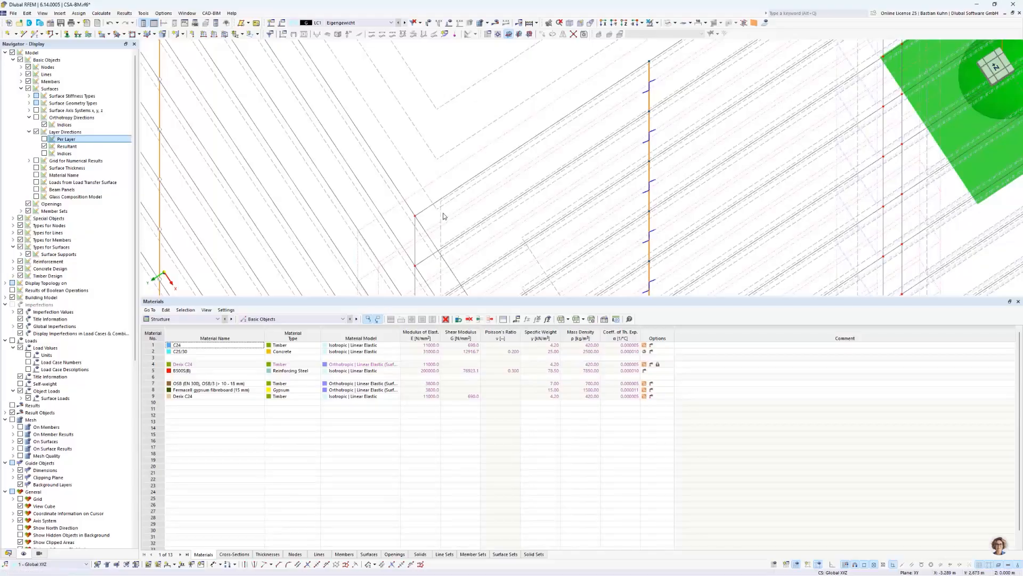
{"action": "left_click", "coordinate": [657, 25]}
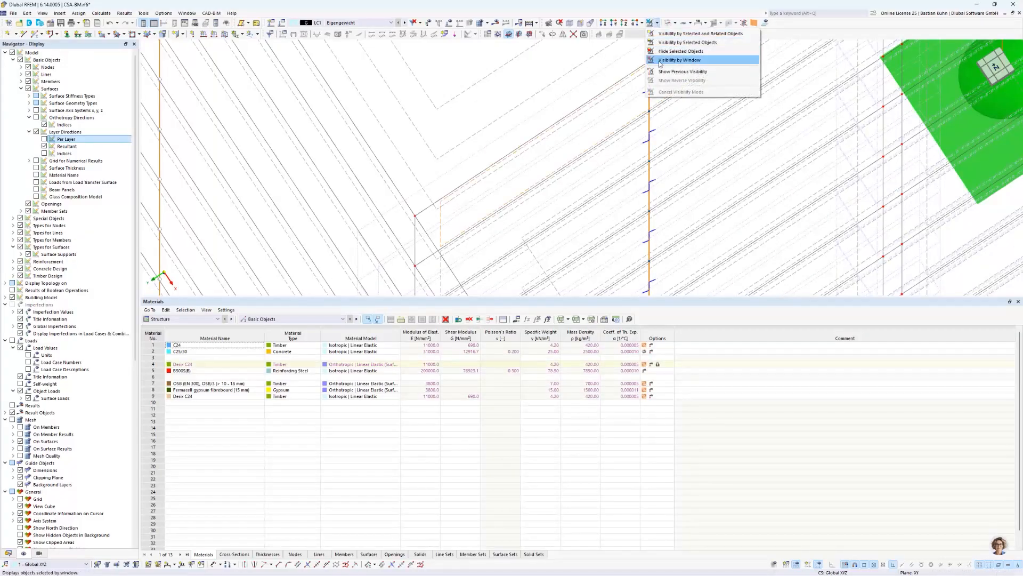
{"action": "left_click", "coordinate": [670, 34]}
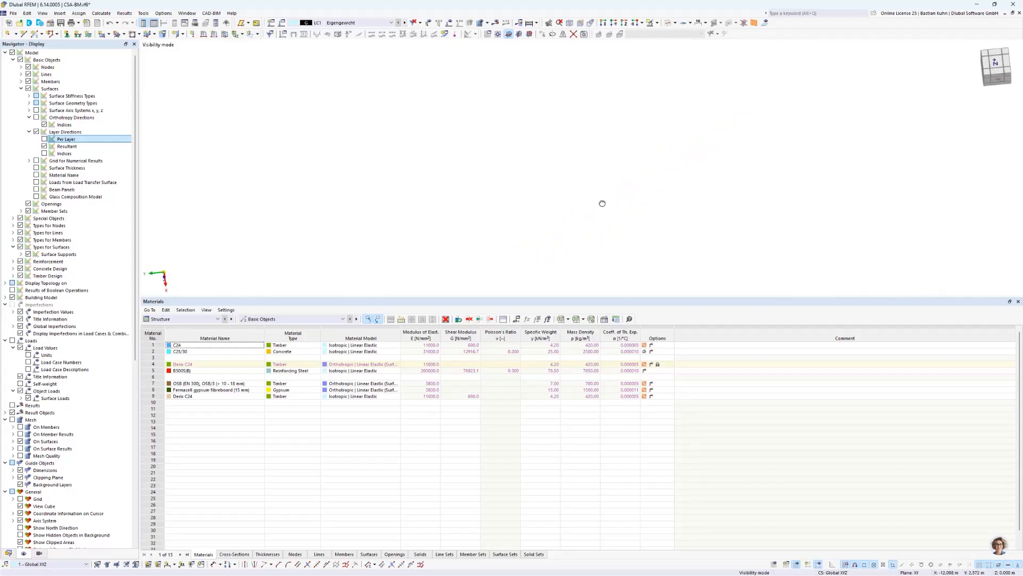
{"action": "scroll", "coordinate": [602, 204], "scroll_direction": "down", "scroll_amount": 10}
{"action": "middle_click_drag", "start_coordinate": [610, 198], "coordinate": [647, 153], "text": "ctrl"}
{"action": "scroll", "coordinate": [583, 149], "scroll_direction": "up", "scroll_amount": 6}
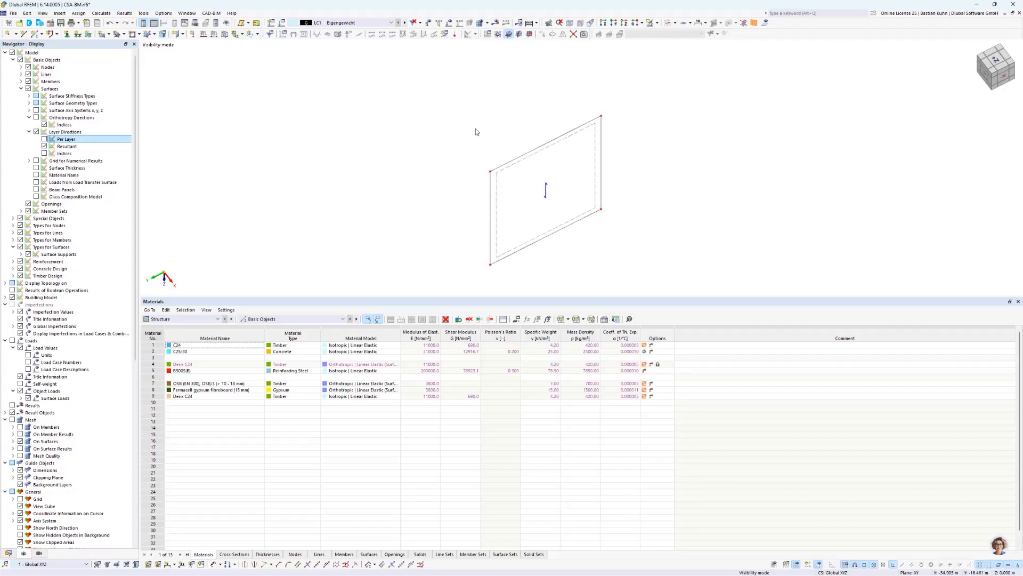
{"action": "scroll", "coordinate": [475, 129], "scroll_direction": "down", "scroll_amount": 4}
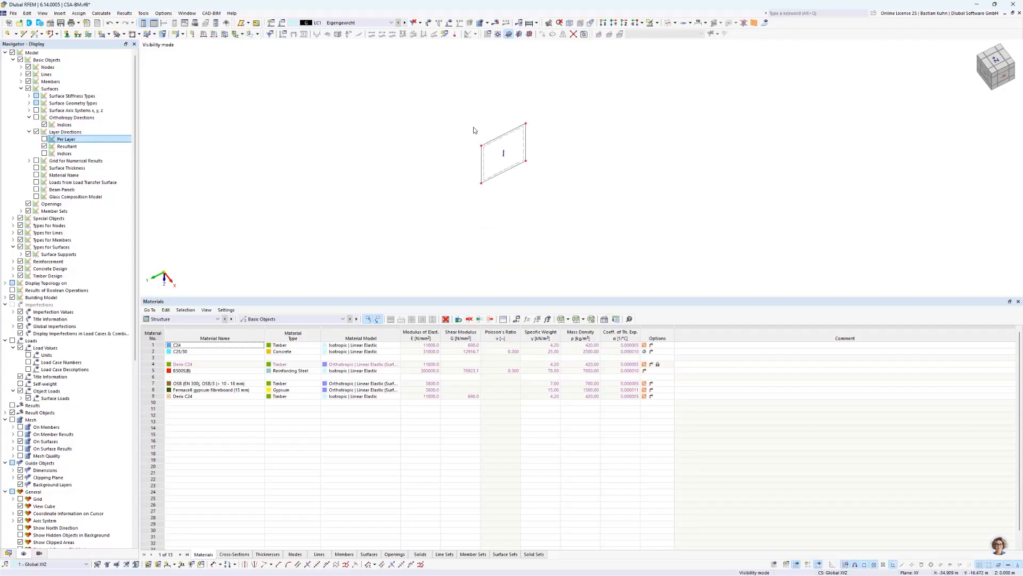
- Cancel the visibility mode and show the complete building model again
{"action": "left_click", "coordinate": [656, 23]}
{"action": "left_click", "coordinate": [661, 95]}
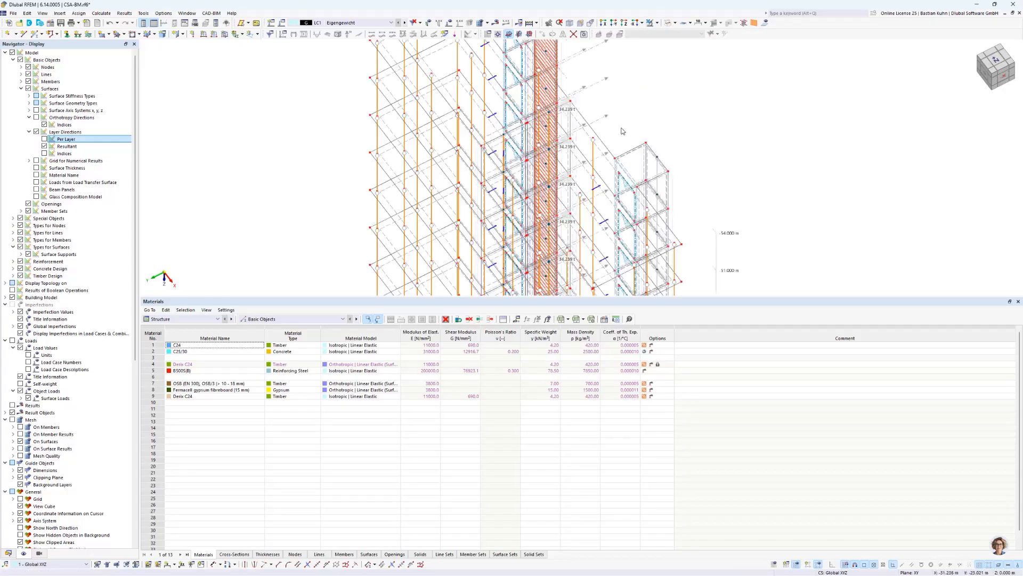
{"action": "scroll", "coordinate": [567, 140], "scroll_direction": "down", "scroll_amount": 3}
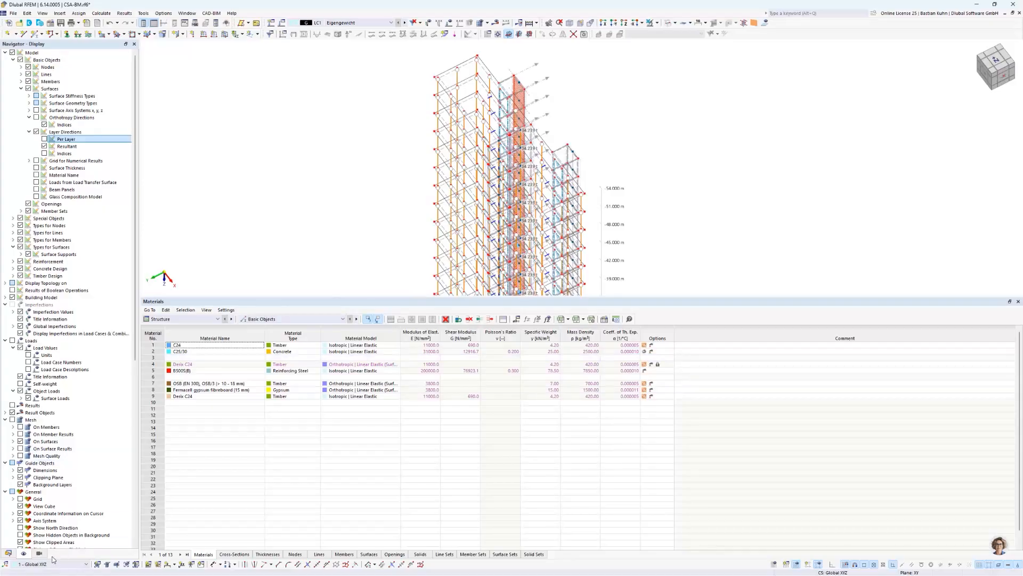
- Hide the reinforcement, concrete design and timber design objects in the model display
{"action": "left_click", "coordinate": [20, 261]}
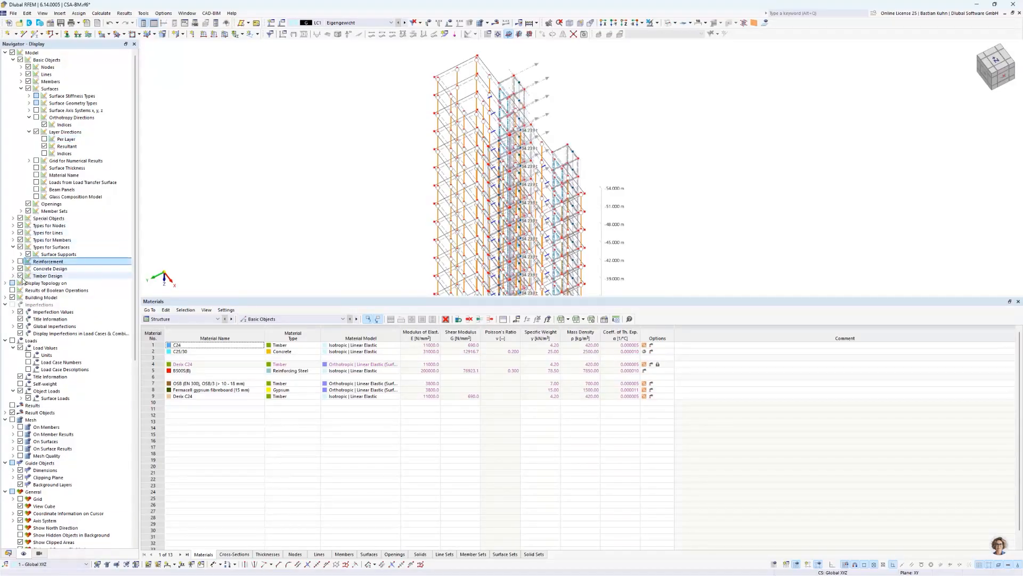
{"action": "left_click", "coordinate": [21, 269]}
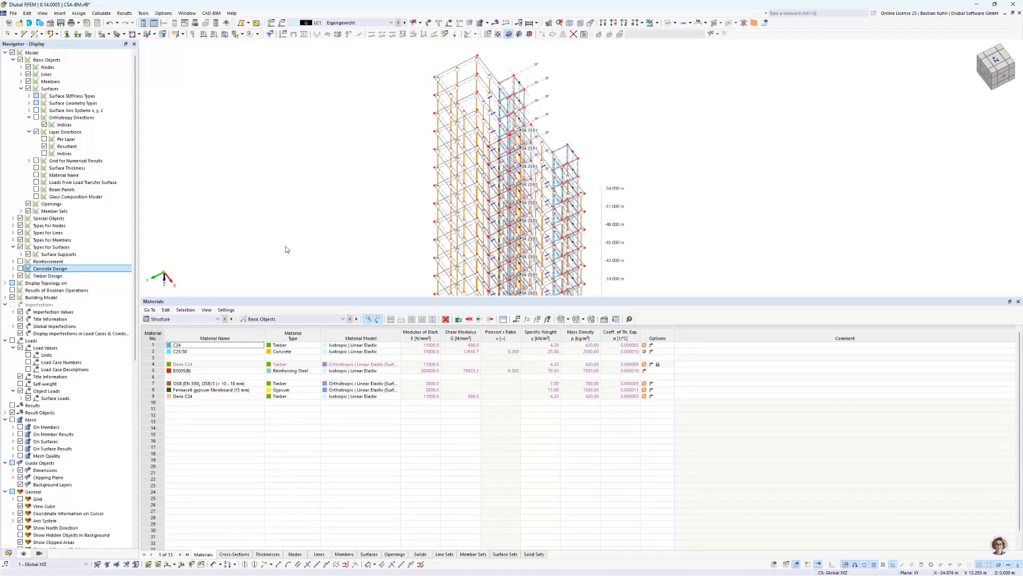
{"action": "scroll", "coordinate": [335, 189], "scroll_direction": "down", "scroll_amount": 2}
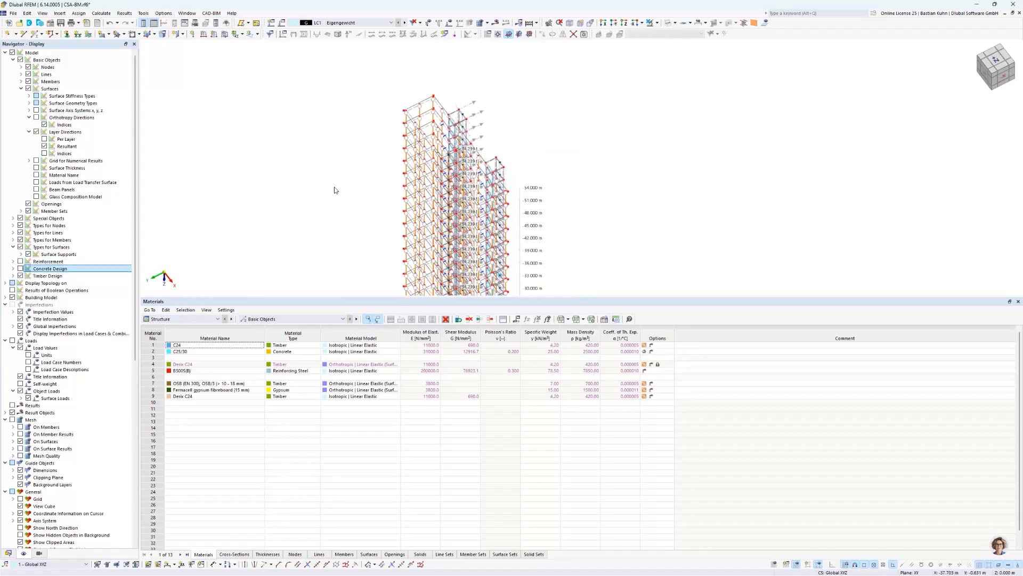
{"action": "left_click", "coordinate": [21, 275]}
{"action": "scroll", "coordinate": [302, 190], "scroll_direction": "down", "scroll_amount": 2}
- Shrink the materials table to enlarge the model area, and show the whole tower in an isometric orientation
{"action": "middle_click_drag", "start_coordinate": [302, 190], "coordinate": [412, 142]}
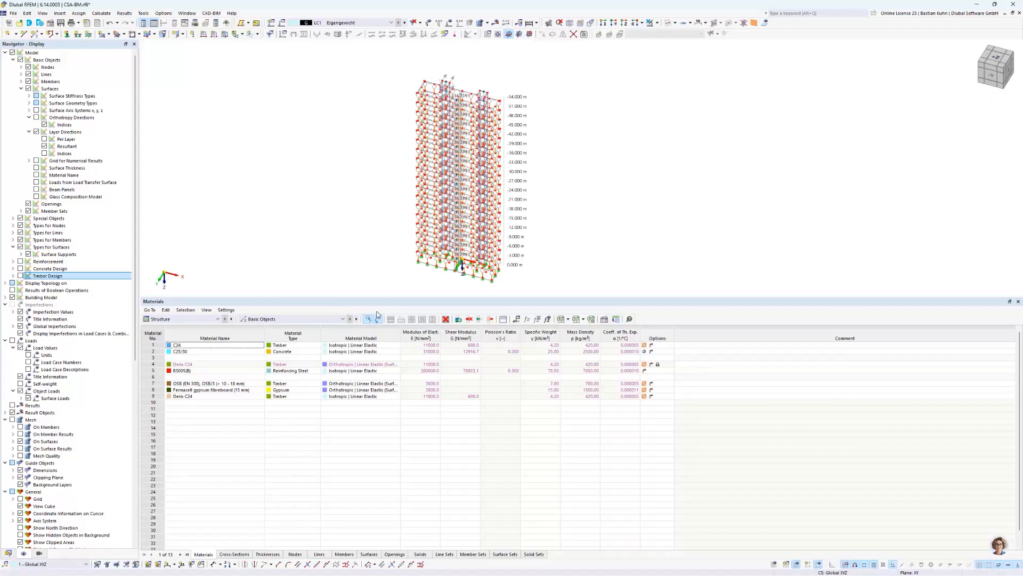
{"action": "left_click_drag", "start_coordinate": [384, 296], "coordinate": [379, 419]}
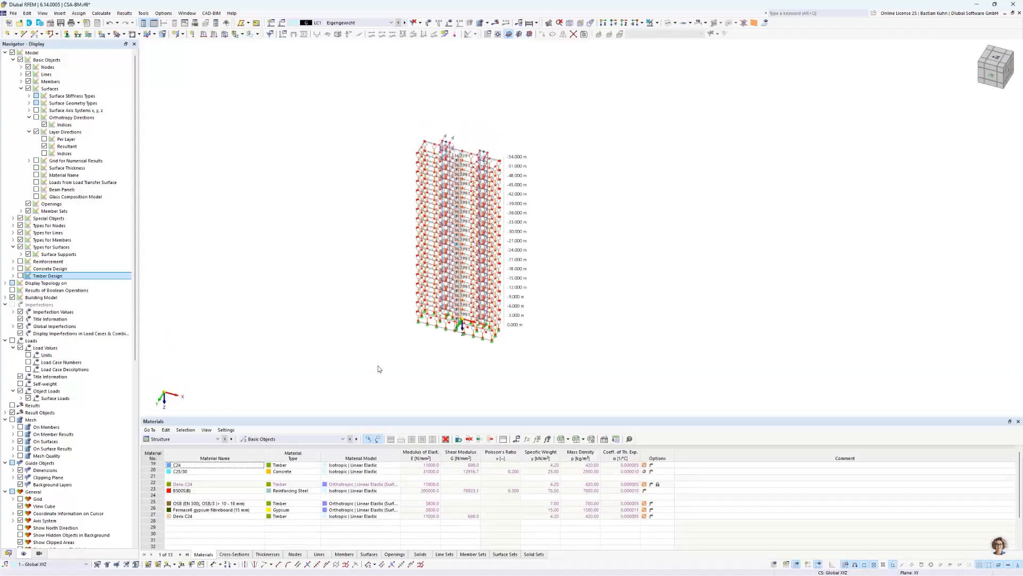
{"action": "scroll", "coordinate": [402, 260], "scroll_direction": "up", "scroll_amount": 3}
{"action": "middle_click_drag", "start_coordinate": [401, 260], "coordinate": [357, 235]}
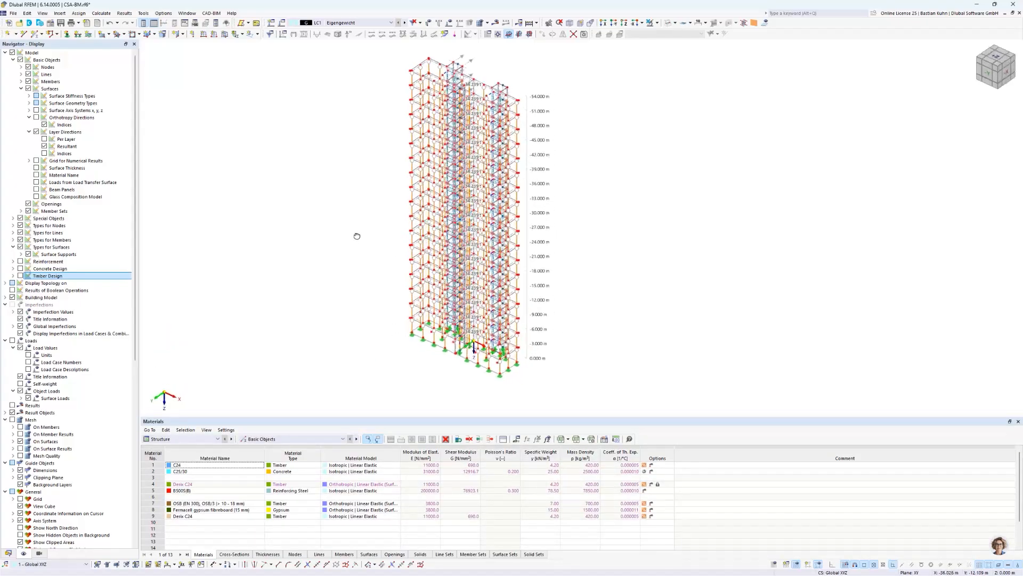
- Display the static analysis deformations of load case LC1 and show the story results for forces in shear walls
{"action": "left_click", "coordinate": [495, 23]}
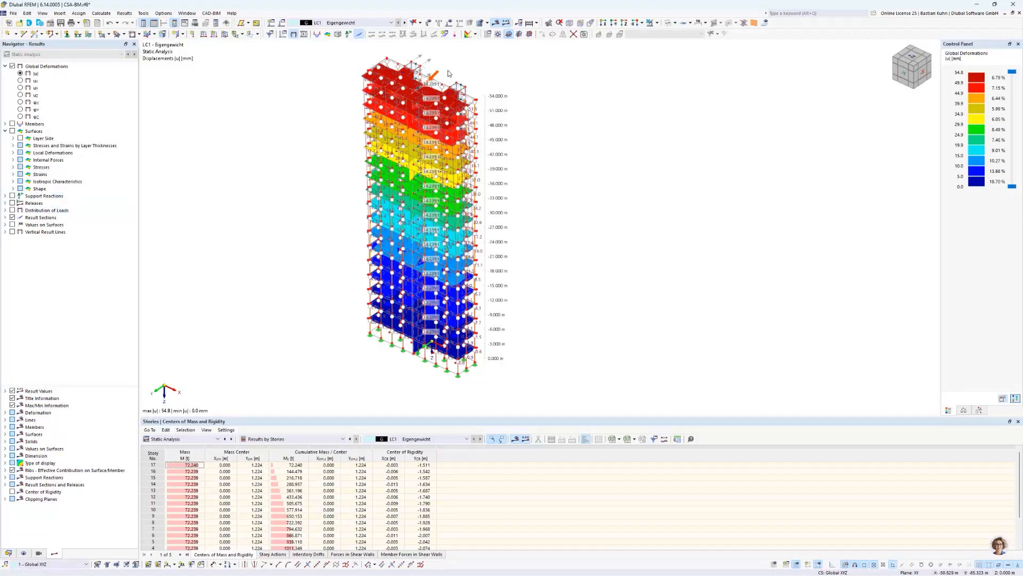
{"action": "scroll", "coordinate": [448, 73], "scroll_direction": "up", "scroll_amount": 3}
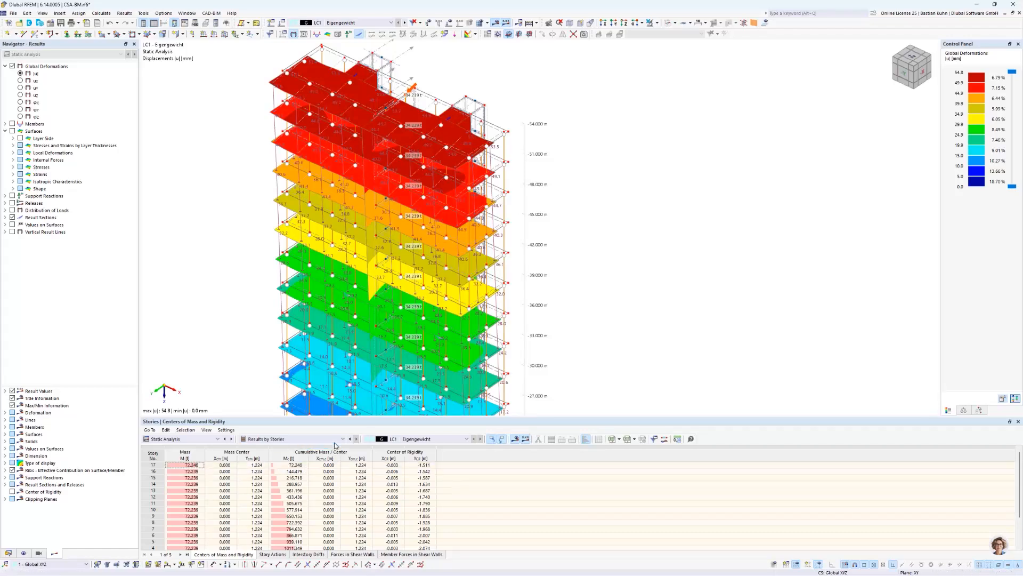
{"action": "left_click", "coordinate": [340, 556]}
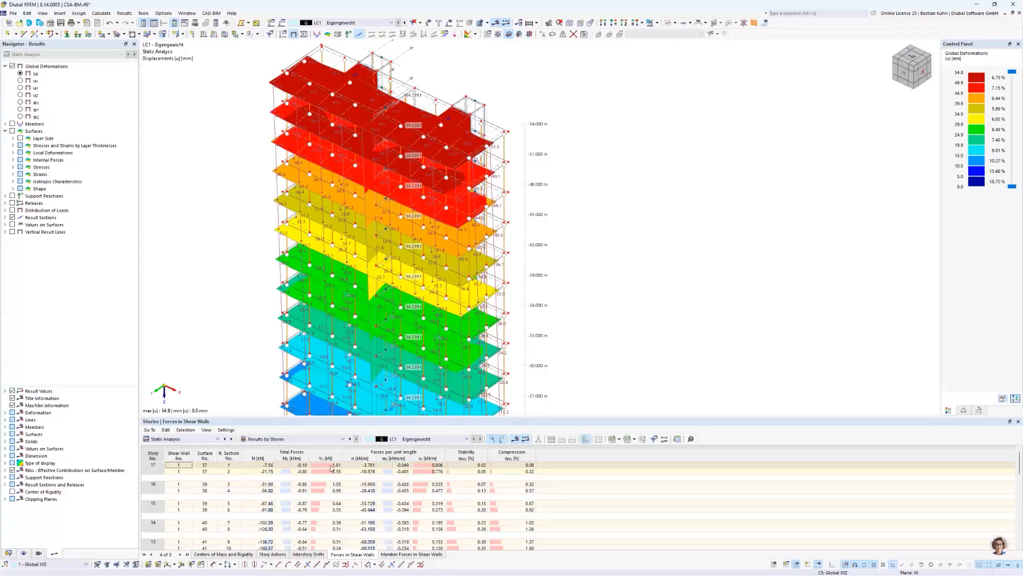
- Hide the results, isolate the central shear wall with its related objects in plan view, and inspect story 17's shear force for result section 2
{"action": "left_click", "coordinate": [624, 23]}
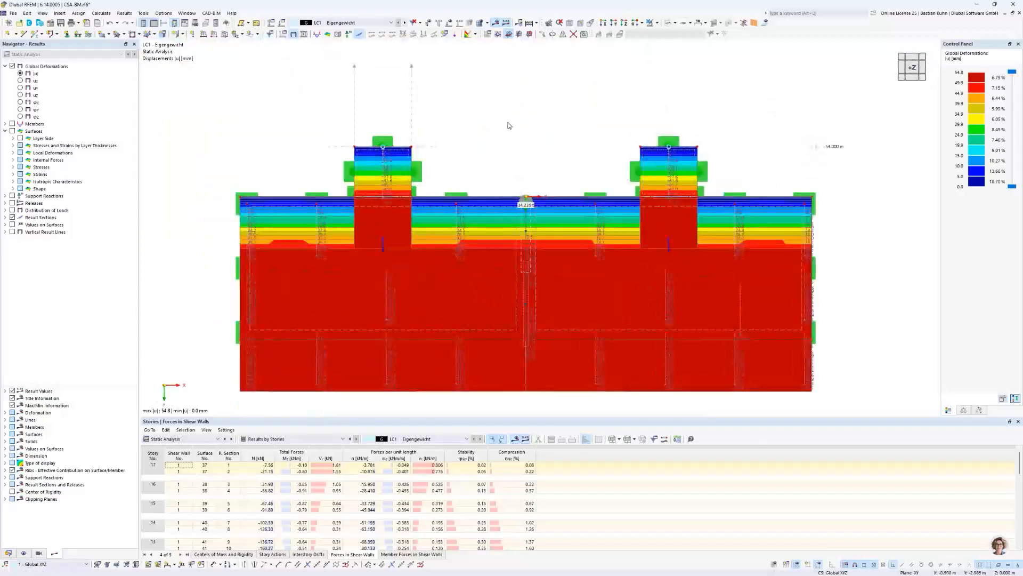
{"action": "left_click", "coordinate": [496, 22]}
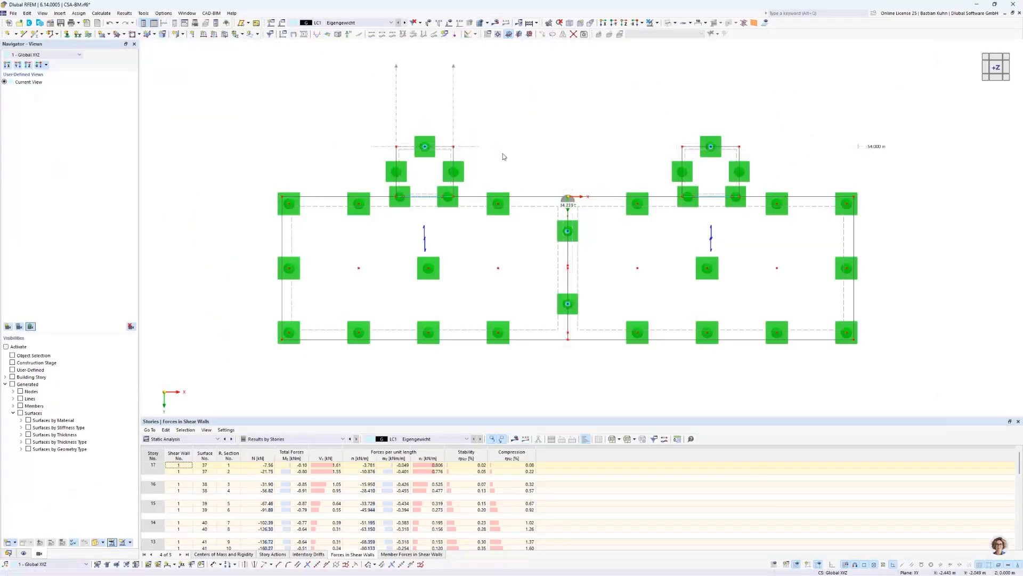
{"action": "scroll", "coordinate": [551, 182], "scroll_direction": "up", "scroll_amount": 2}
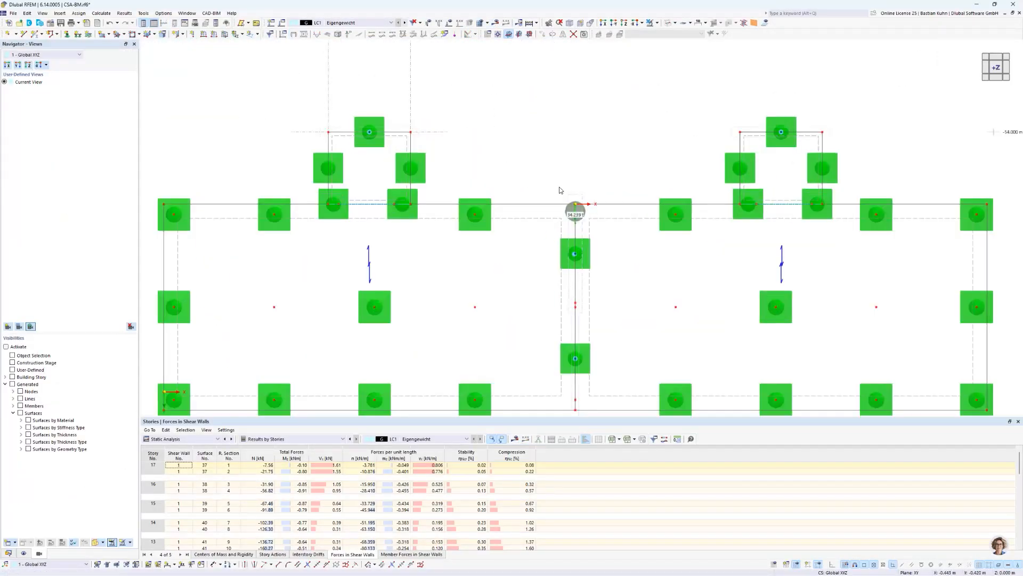
{"action": "left_click", "coordinate": [586, 309]}
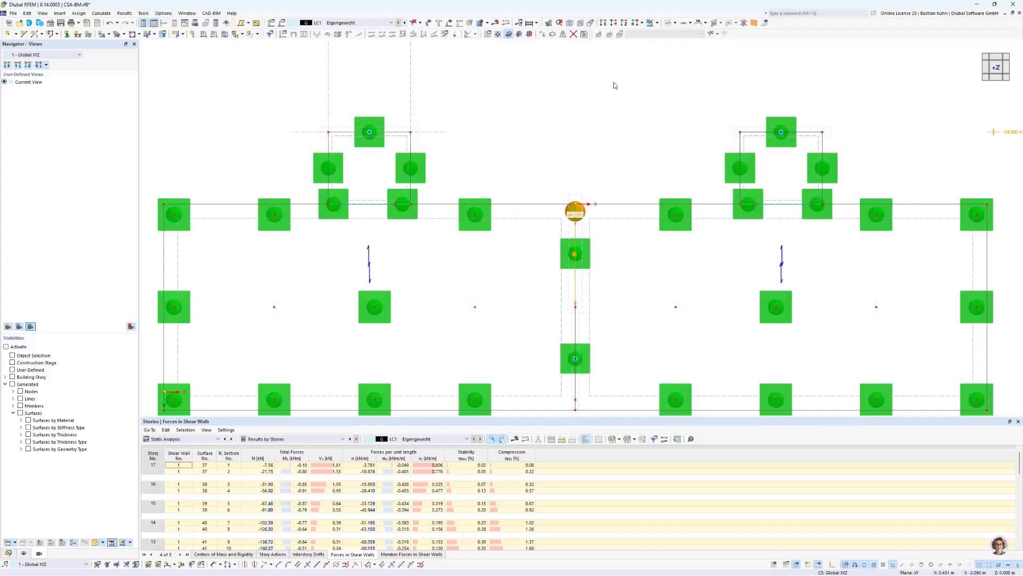
{"action": "left_click", "coordinate": [657, 23]}
{"action": "left_click", "coordinate": [661, 33]}
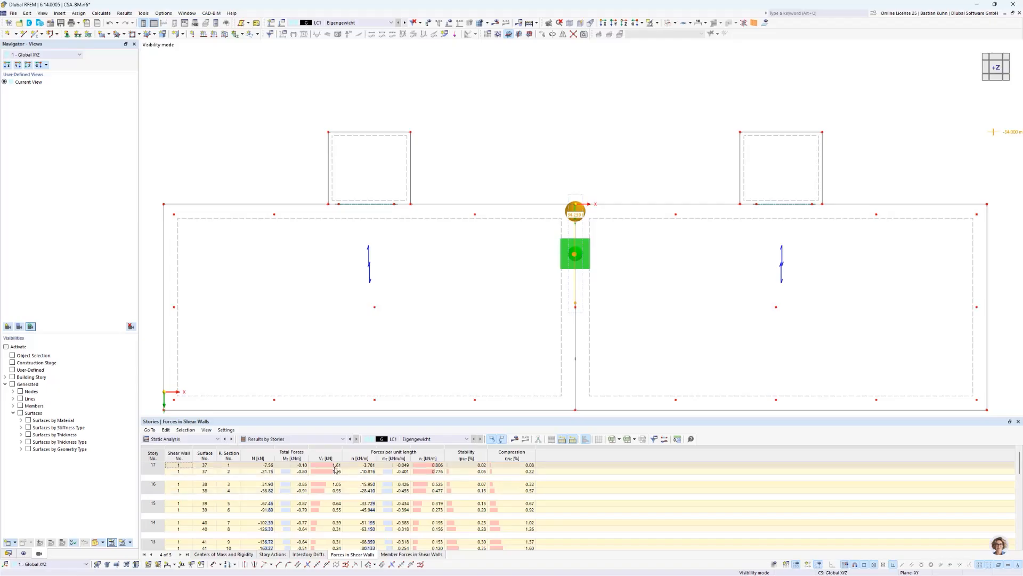
{"action": "left_click", "coordinate": [332, 471]}
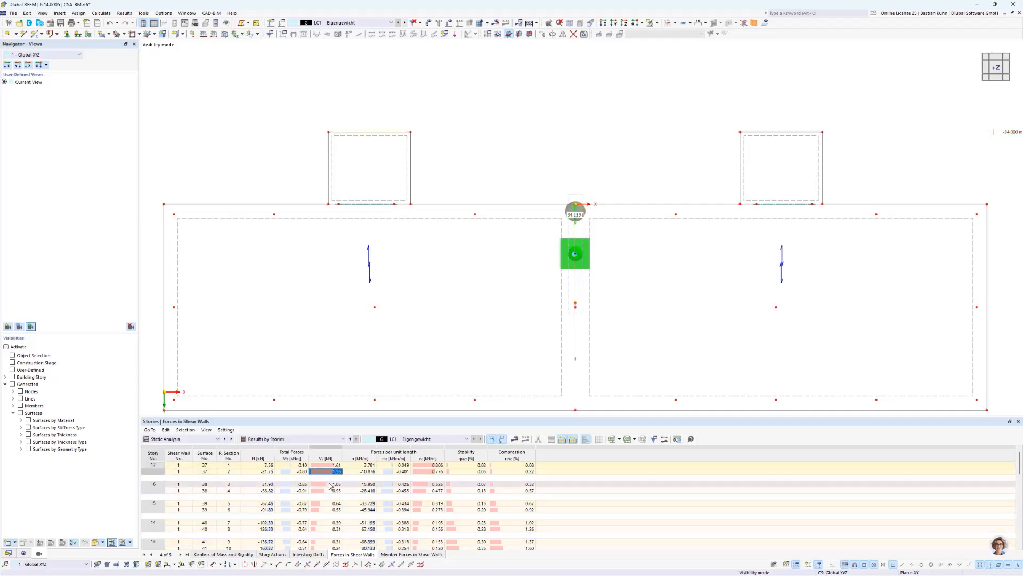
- Show the LC1 static analysis results with member internal forces enabled on the isolated central shear wall in a 3D view
{"action": "scroll", "coordinate": [464, 375], "scroll_direction": "down", "scroll_amount": 3}
{"action": "middle_click_drag", "start_coordinate": [462, 354], "coordinate": [406, 337], "text": "ctrl"}
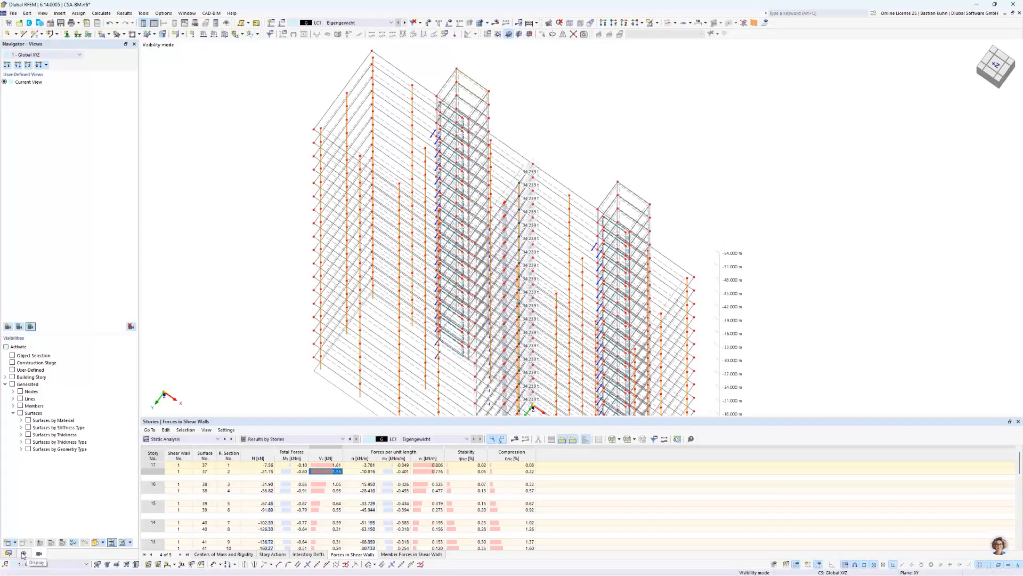
{"action": "left_click", "coordinate": [496, 23]}
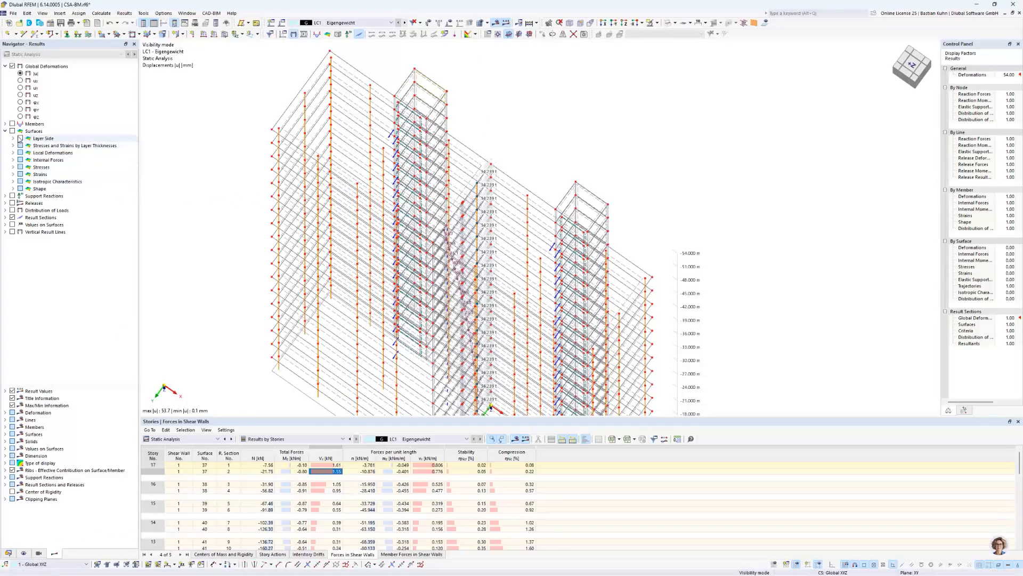
{"action": "left_click", "coordinate": [5, 124]}
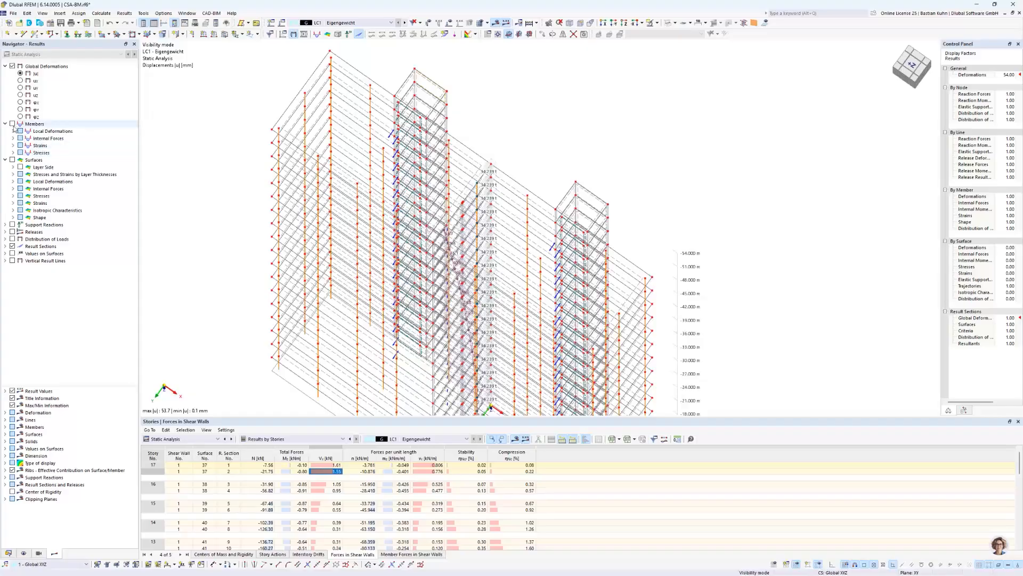
{"action": "left_click", "coordinate": [12, 124]}
{"action": "middle_click_drag", "start_coordinate": [468, 172], "coordinate": [425, 155]}
{"action": "middle_click_drag", "start_coordinate": [424, 155], "coordinate": [467, 175], "text": "ctrl"}
{"action": "scroll", "coordinate": [462, 172], "scroll_direction": "up", "scroll_amount": 3}
{"action": "scroll", "coordinate": [463, 178], "scroll_direction": "up", "scroll_amount": 3}
{"action": "middle_click_drag", "start_coordinate": [467, 175], "coordinate": [447, 172], "text": "ctrl"}
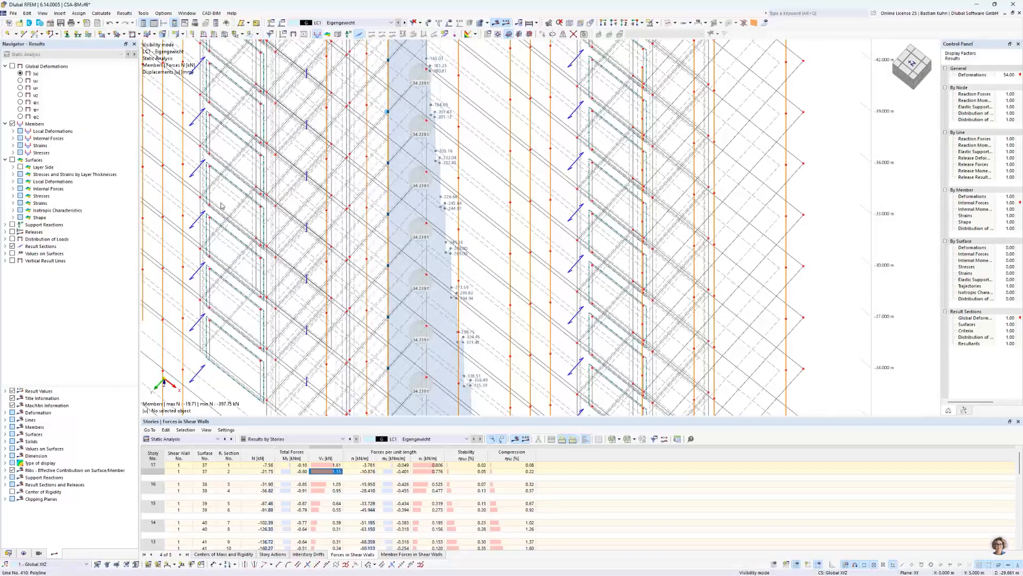
- Switch the member internal forces display to shear force Vz and examine its distribution along the central shear wall
{"action": "left_click", "coordinate": [13, 138]}
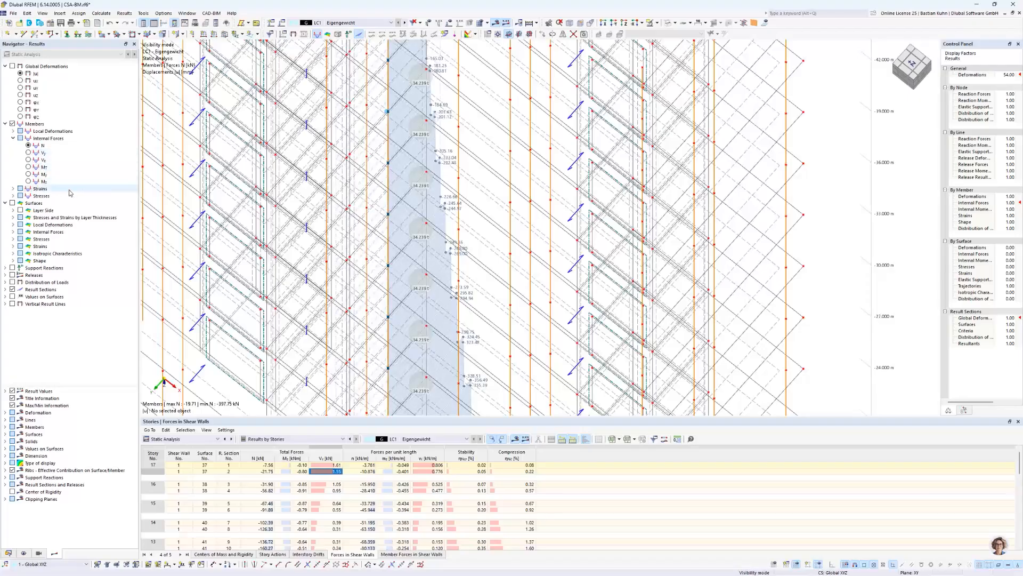
{"action": "left_click", "coordinate": [28, 159]}
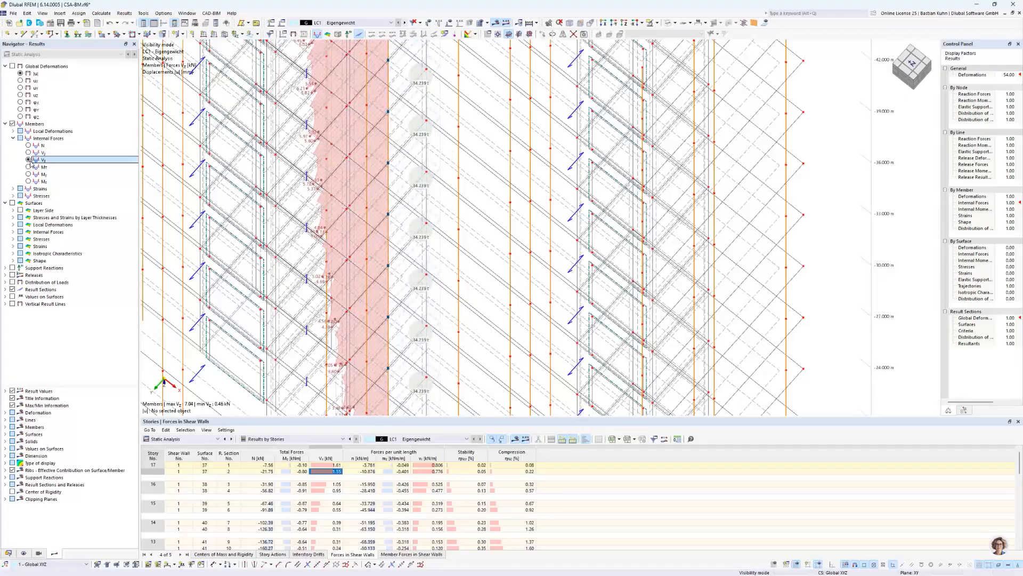
{"action": "scroll", "coordinate": [337, 172], "scroll_direction": "down", "scroll_amount": 5}
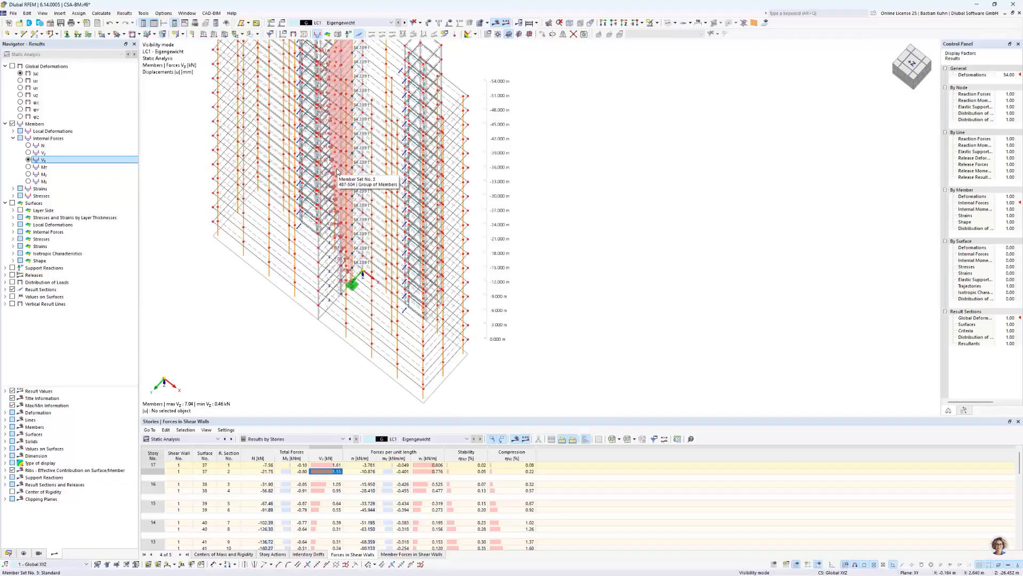
{"action": "scroll", "coordinate": [373, 191], "scroll_direction": "up", "scroll_amount": 2}
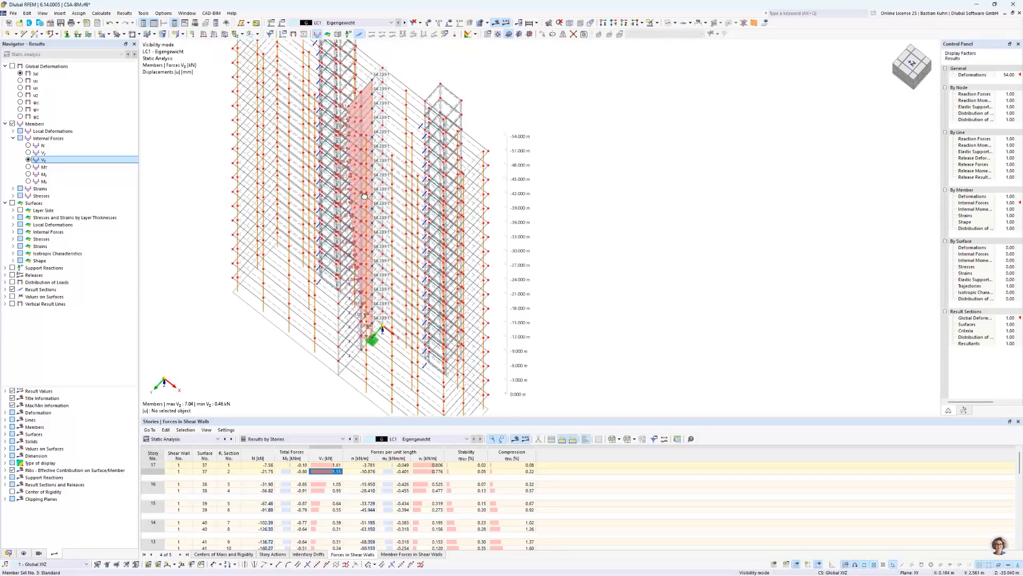
{"action": "scroll", "coordinate": [373, 191], "scroll_direction": "up", "scroll_amount": 1}
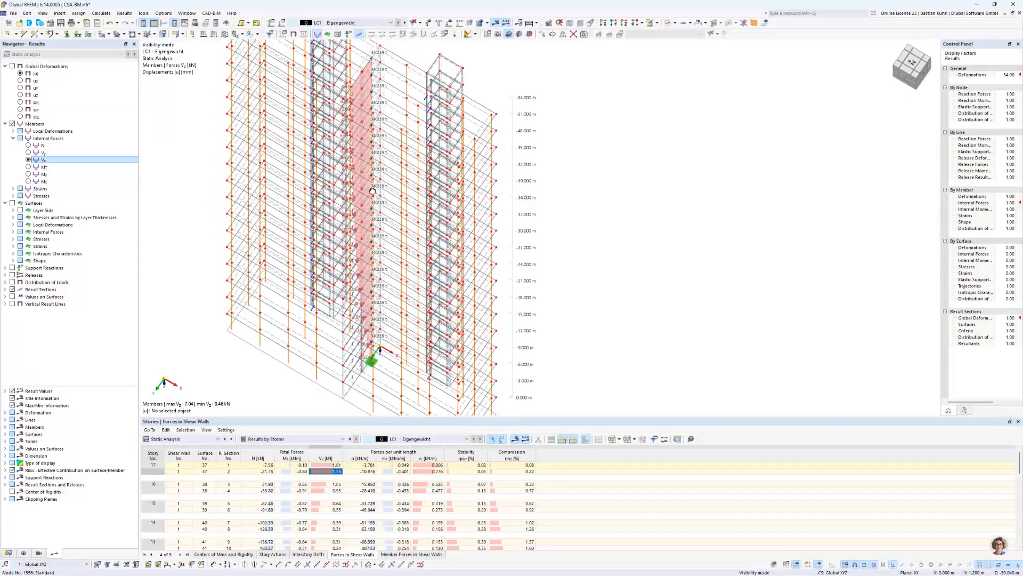
{"action": "scroll", "coordinate": [373, 191], "scroll_direction": "up", "scroll_amount": 3}
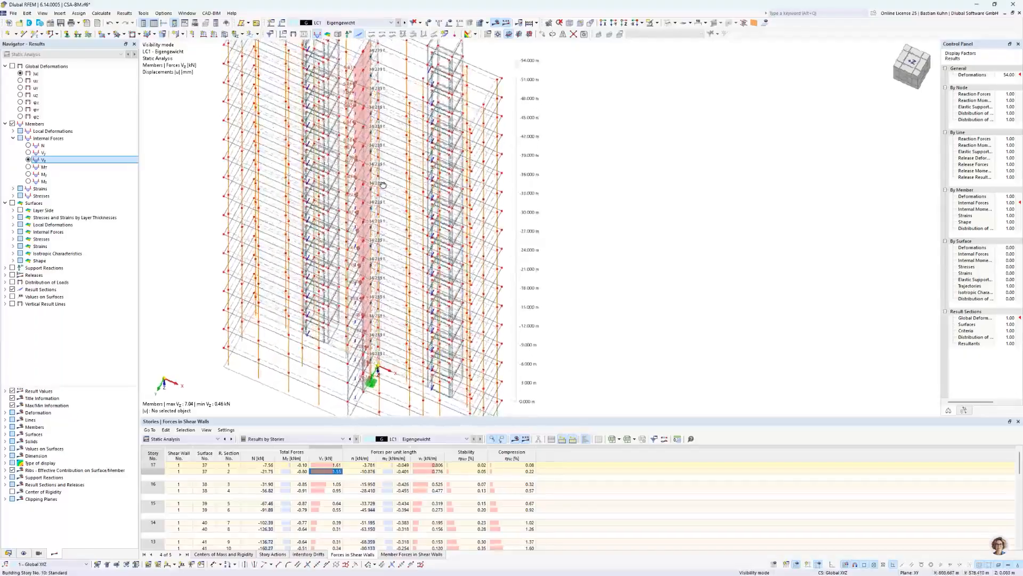
- Show the member forces in shear walls results and cancel visibility mode to display the whole building in wireframe
{"action": "left_click", "coordinate": [427, 556]}
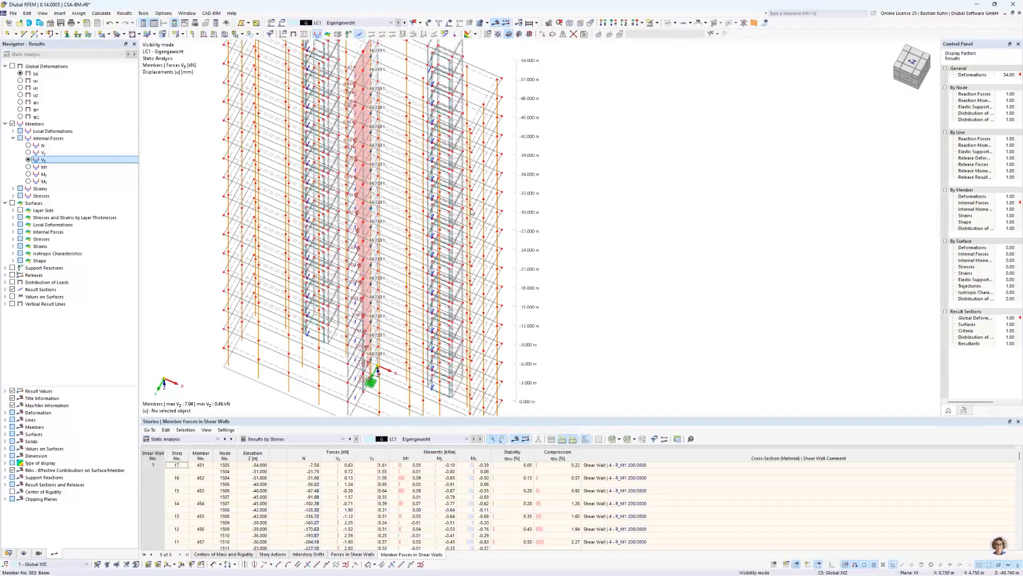
{"action": "left_click", "coordinate": [656, 23]}
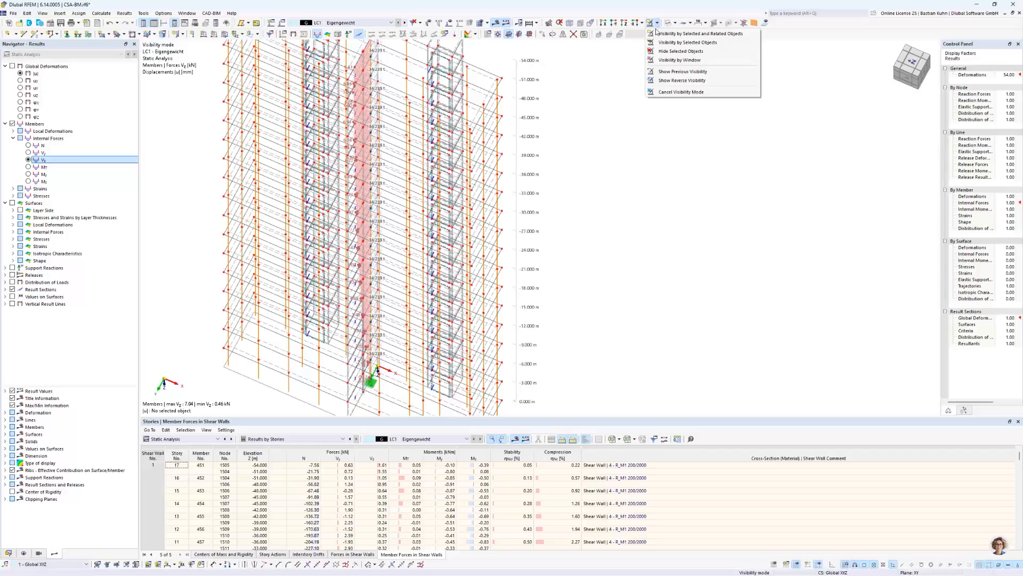
{"action": "left_click", "coordinate": [676, 94]}
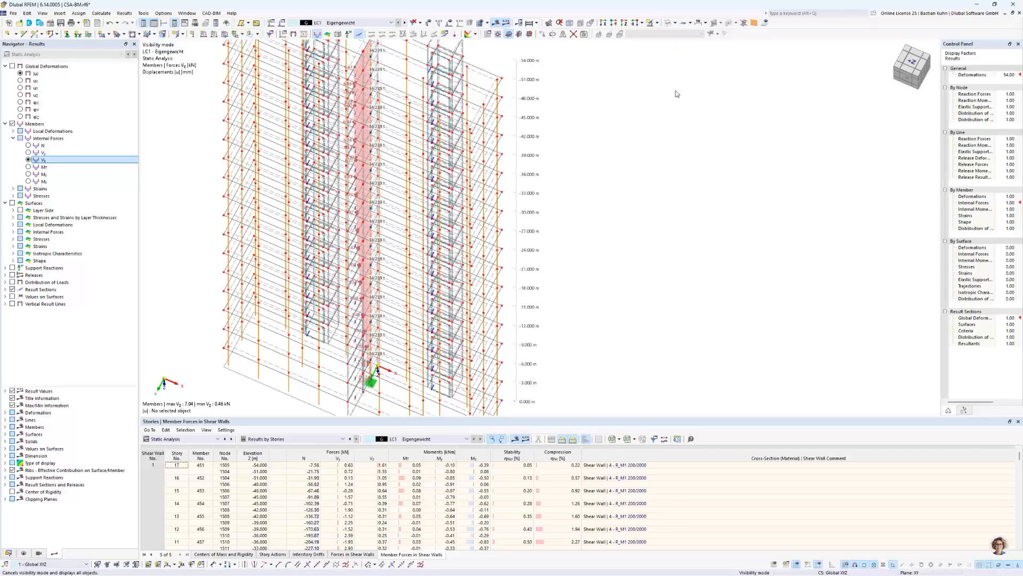
{"action": "left_click", "coordinate": [669, 24]}
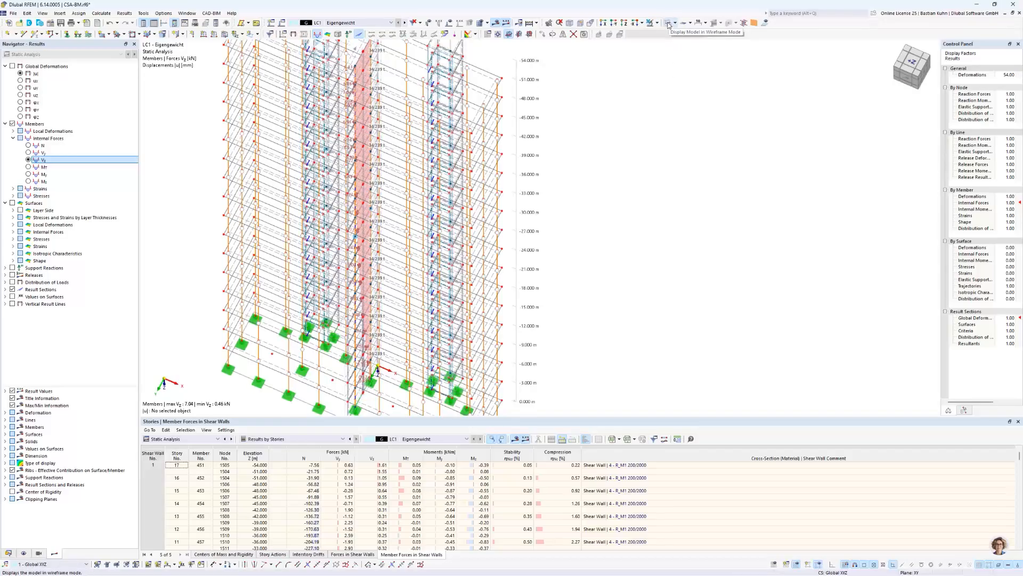
{"action": "scroll", "coordinate": [378, 212], "scroll_direction": "down", "scroll_amount": 3}
{"action": "middle_click_drag", "start_coordinate": [379, 213], "coordinate": [429, 203], "text": "ctrl"}
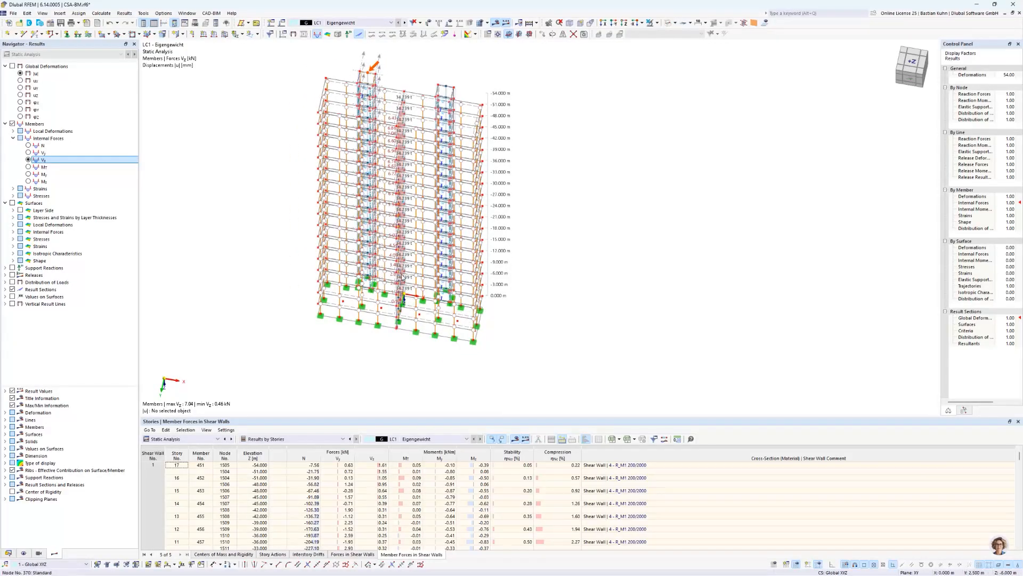
{"action": "middle_click_drag", "start_coordinate": [408, 300], "coordinate": [328, 281], "text": "ctrl"}
{"action": "scroll", "coordinate": [329, 281], "scroll_direction": "up", "scroll_amount": 1}
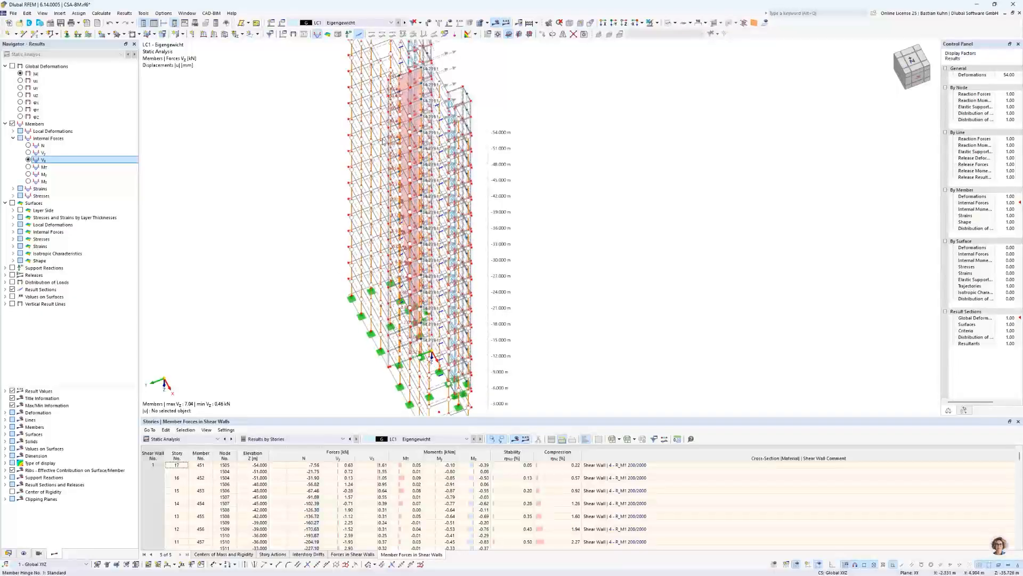
{"action": "scroll", "coordinate": [392, 80], "scroll_direction": "up", "scroll_amount": 2}
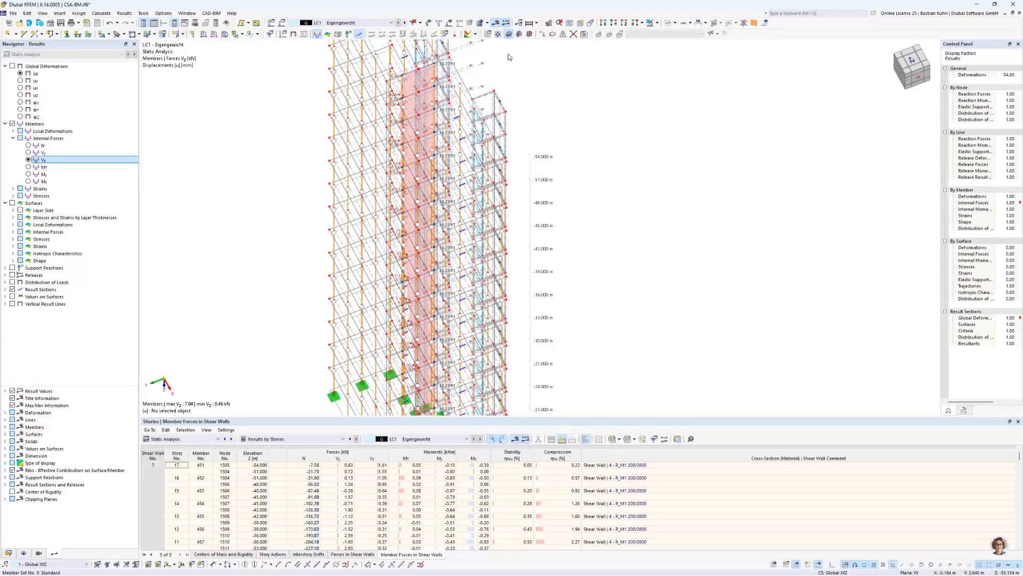
- Display the building as a solid model and examine the timber shear wall between the floor slabs
{"action": "left_click", "coordinate": [669, 24]}
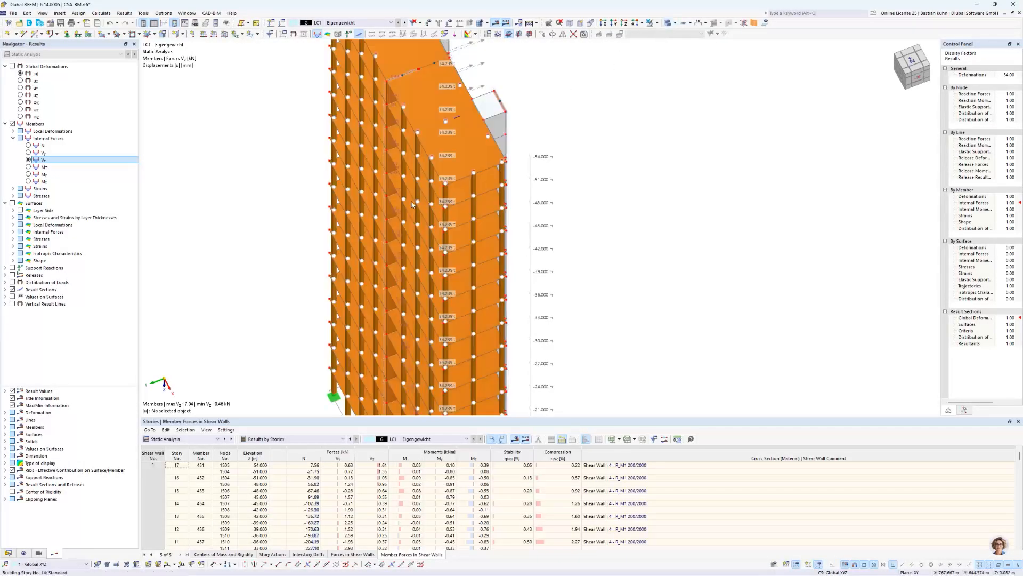
{"action": "middle_click_drag", "start_coordinate": [388, 145], "coordinate": [434, 156]}
{"action": "scroll", "coordinate": [434, 156], "scroll_direction": "up", "scroll_amount": 1}
{"action": "scroll", "coordinate": [434, 158], "scroll_direction": "up", "scroll_amount": 5}
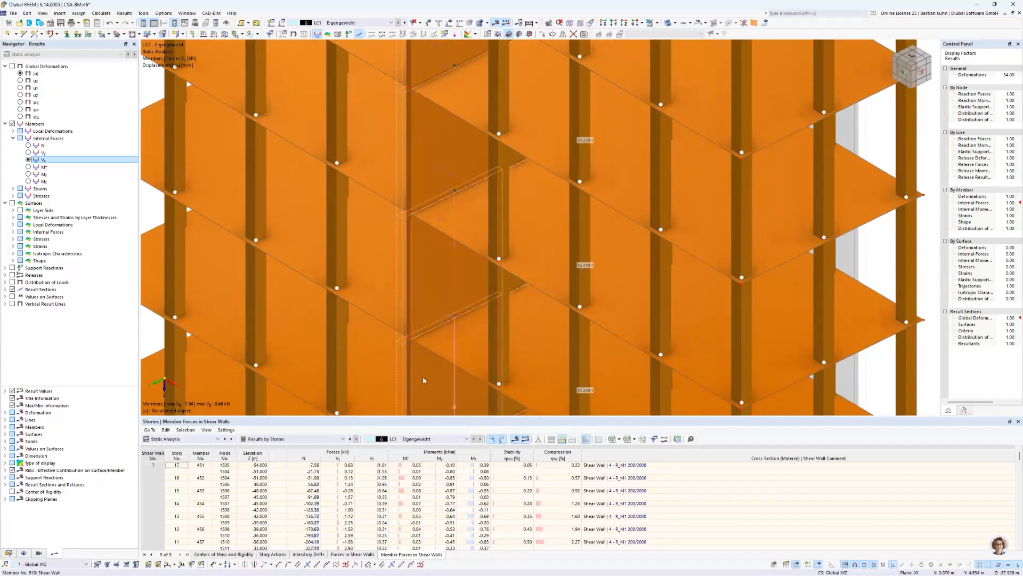
{"action": "scroll", "coordinate": [444, 303], "scroll_direction": "down", "scroll_amount": 7}
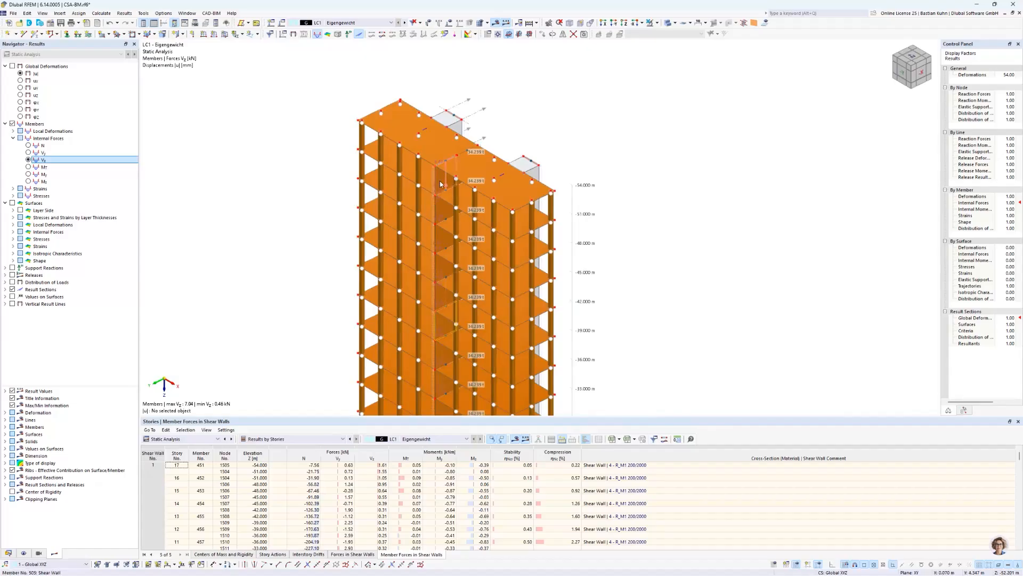
- Show the Timber Design input data and review its design situations and objects to design
{"action": "left_click", "coordinate": [216, 438]}
{"action": "left_click", "coordinate": [188, 516]}
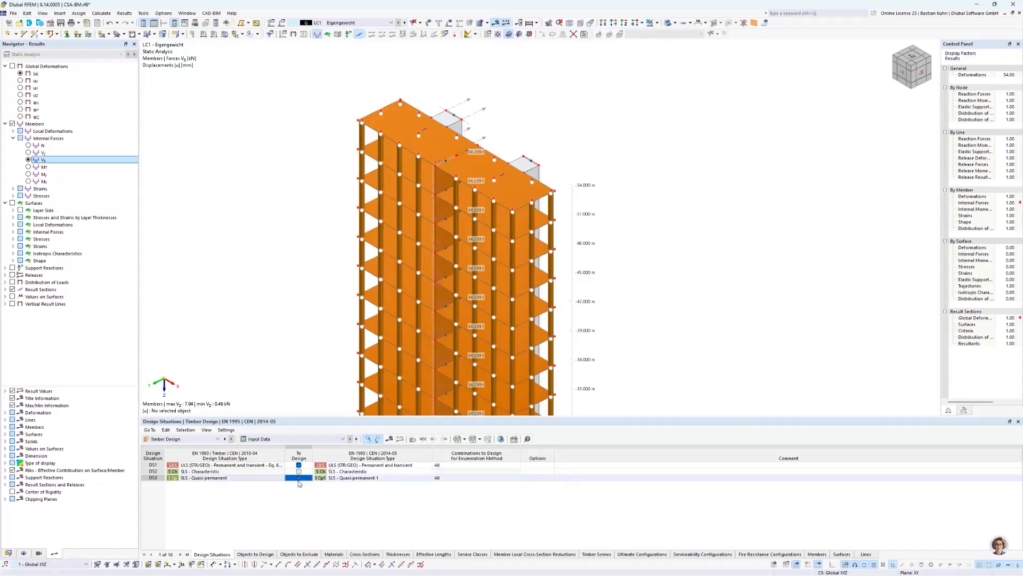
{"action": "left_click", "coordinate": [255, 554]}
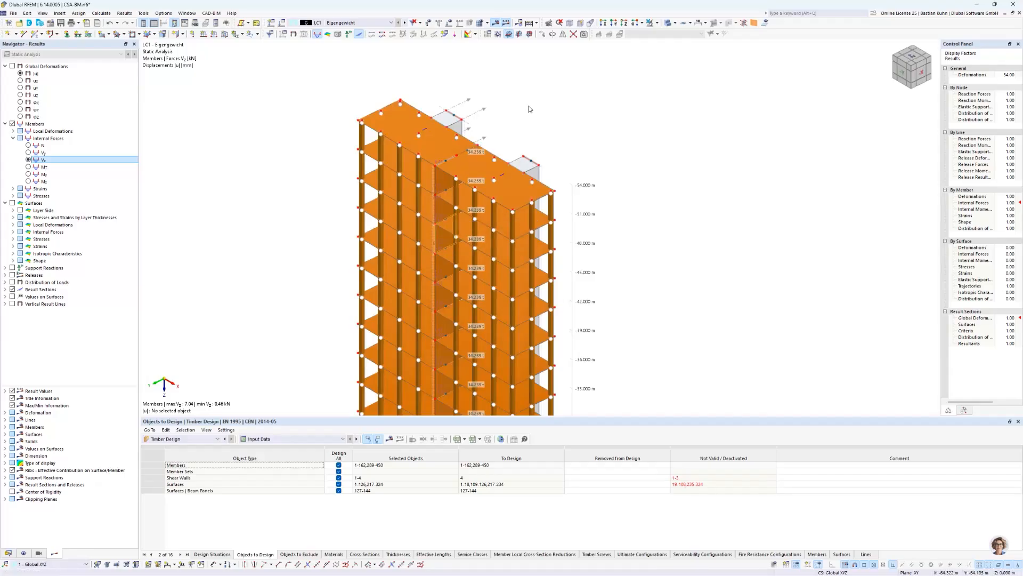
- Return the model to wireframe display and check the design types and design configurations of timber wall surface 110
{"action": "left_click", "coordinate": [669, 23]}
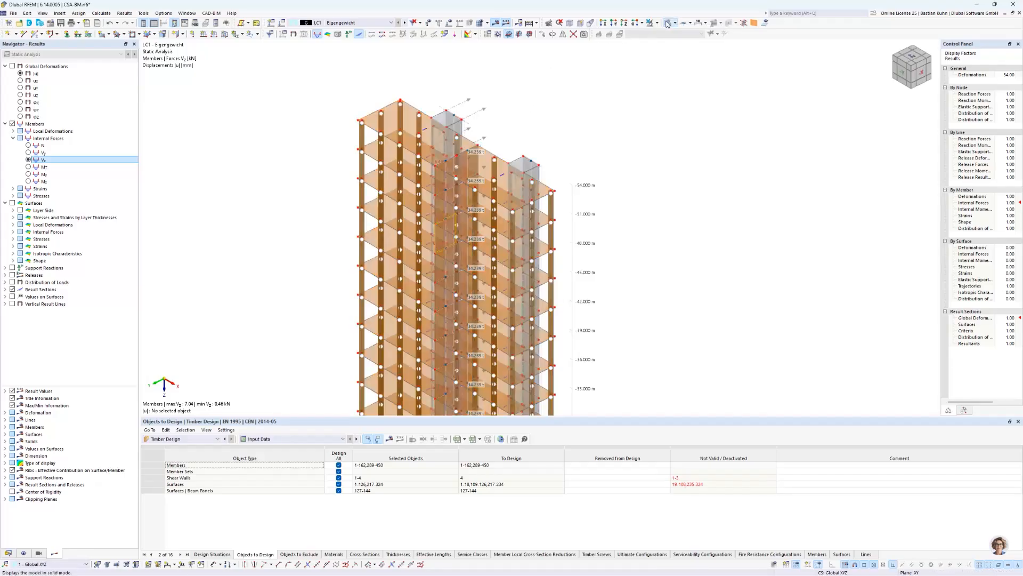
{"action": "left_click", "coordinate": [670, 23]}
{"action": "scroll", "coordinate": [458, 210], "scroll_direction": "up", "scroll_amount": 8}
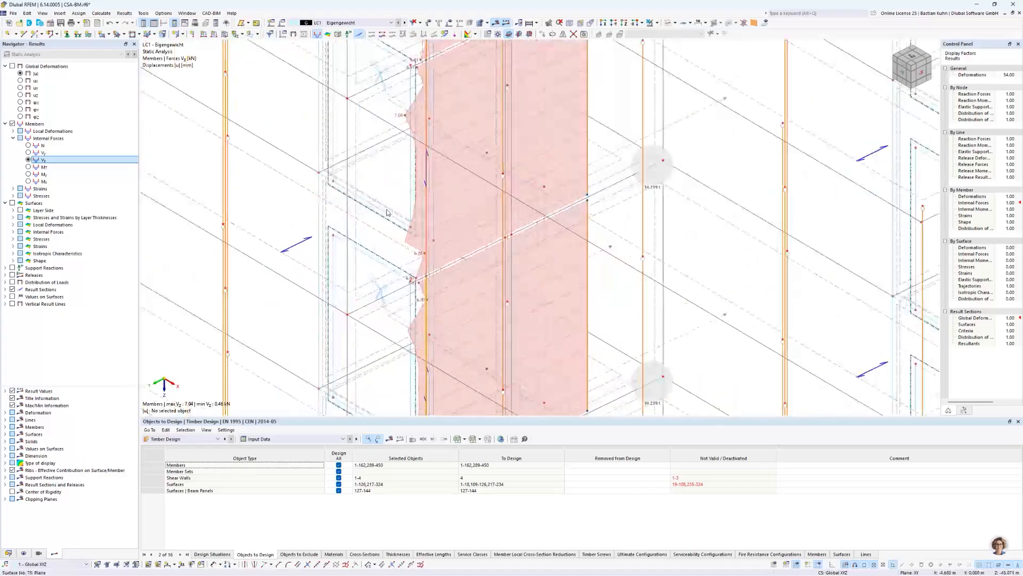
{"action": "double_click", "coordinate": [355, 130]}
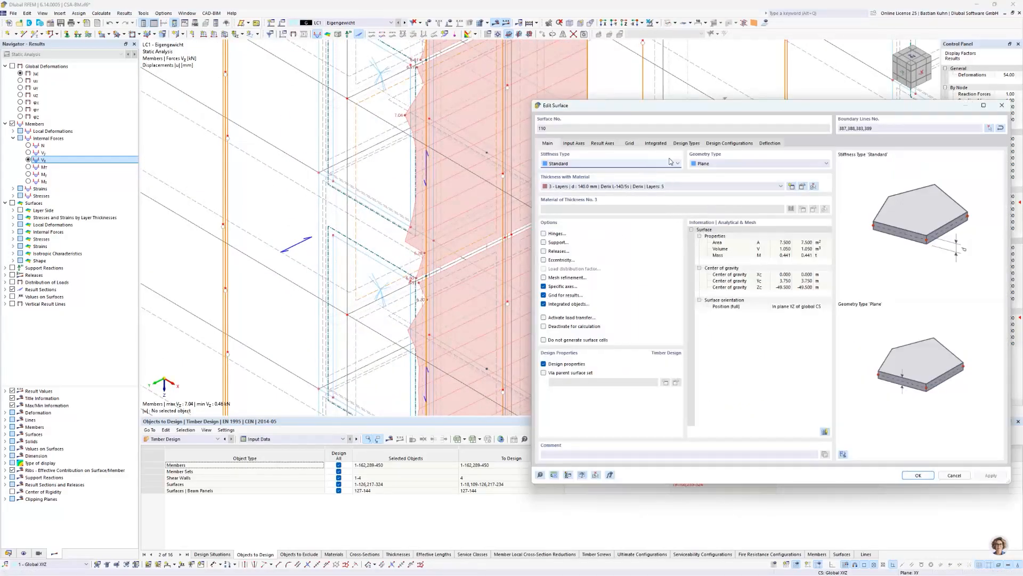
{"action": "left_click", "coordinate": [686, 143]}
{"action": "left_click", "coordinate": [729, 144]}
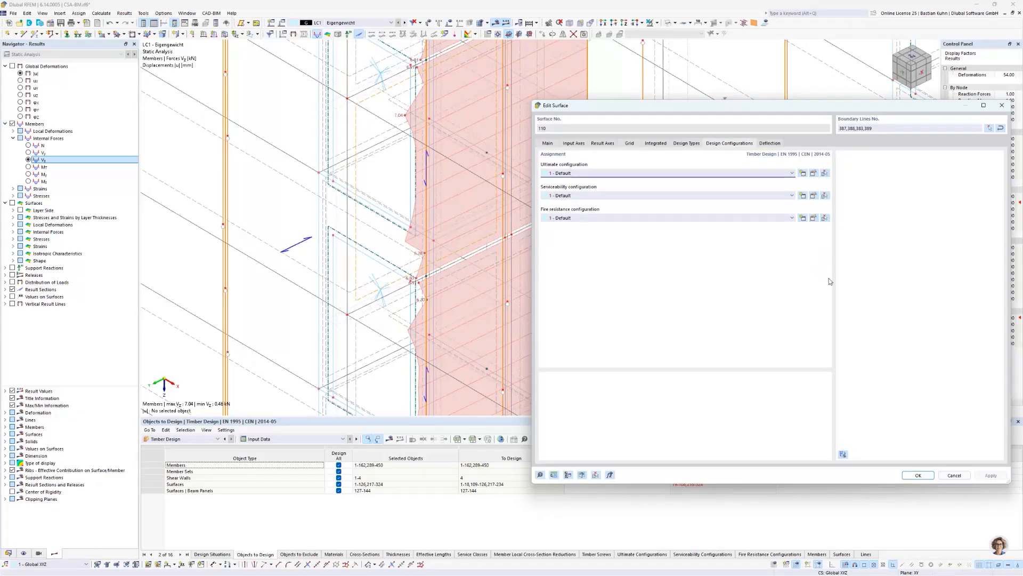
{"action": "left_click", "coordinate": [918, 475]}
- Check the timber design types assigned to corner column member 92, and close its settings without changes
{"action": "scroll", "coordinate": [469, 254], "scroll_direction": "down", "scroll_amount": 3}
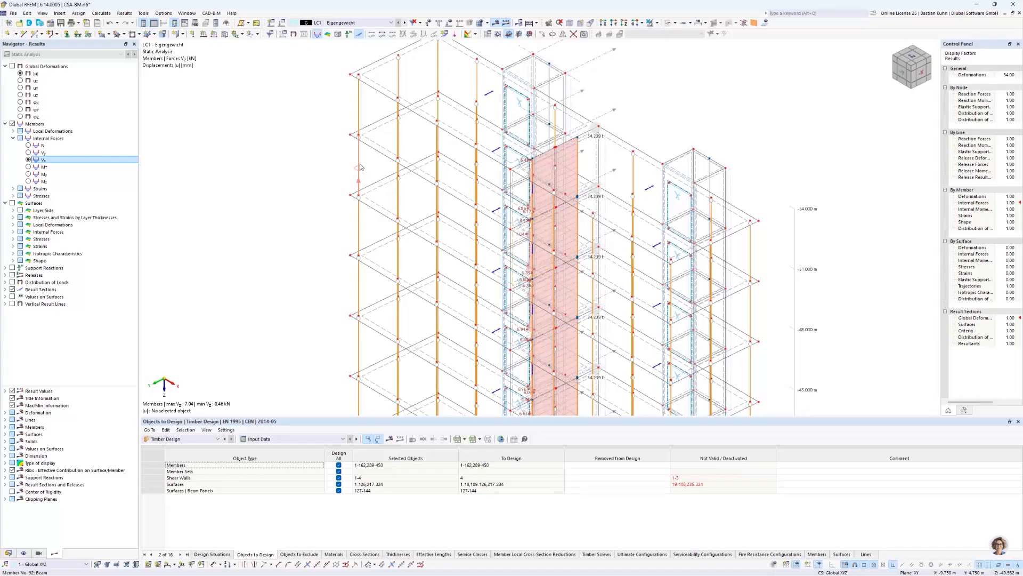
{"action": "double_click", "coordinate": [359, 169]}
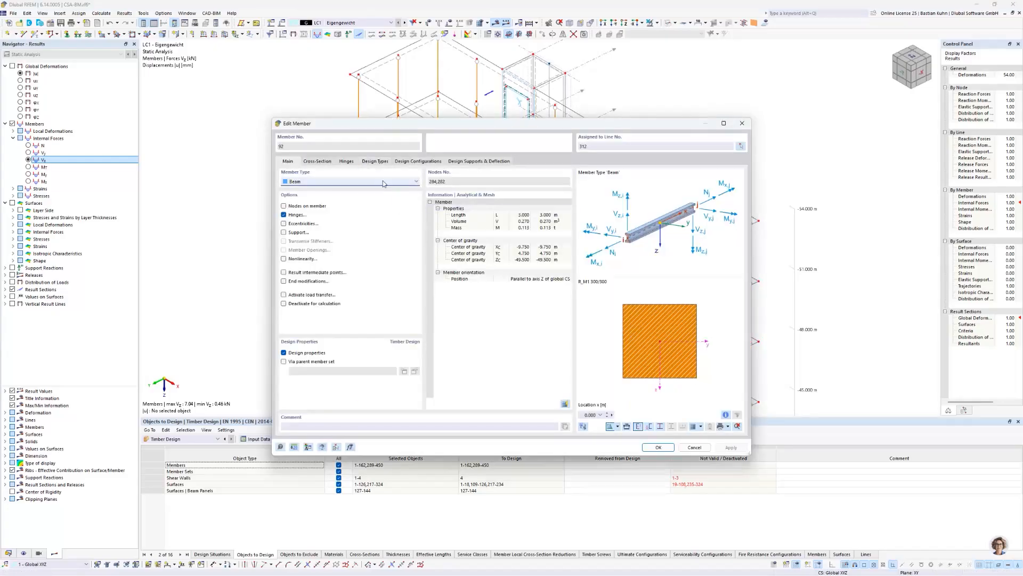
{"action": "left_click", "coordinate": [376, 161]}
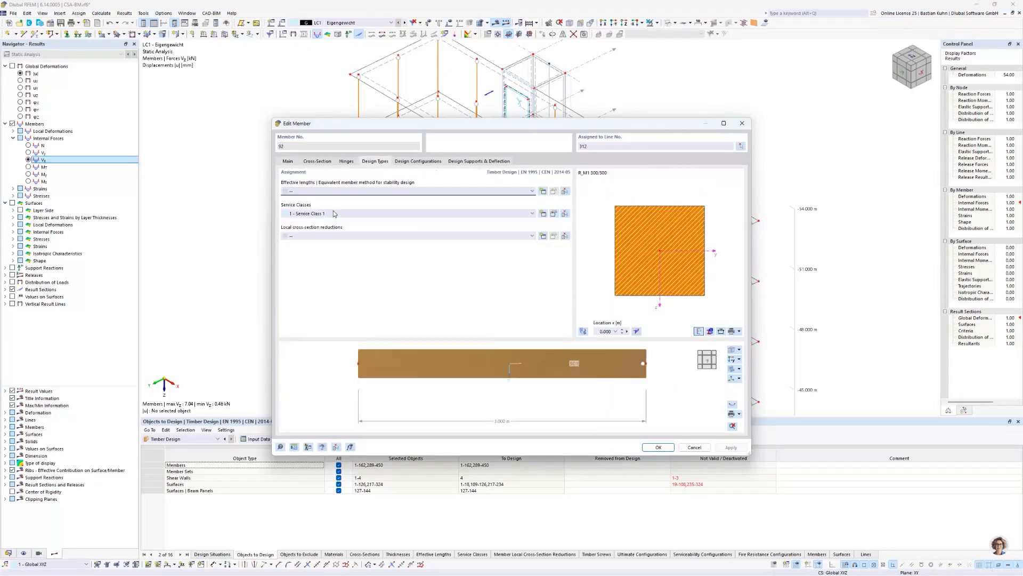
{"action": "left_click", "coordinate": [685, 448]}
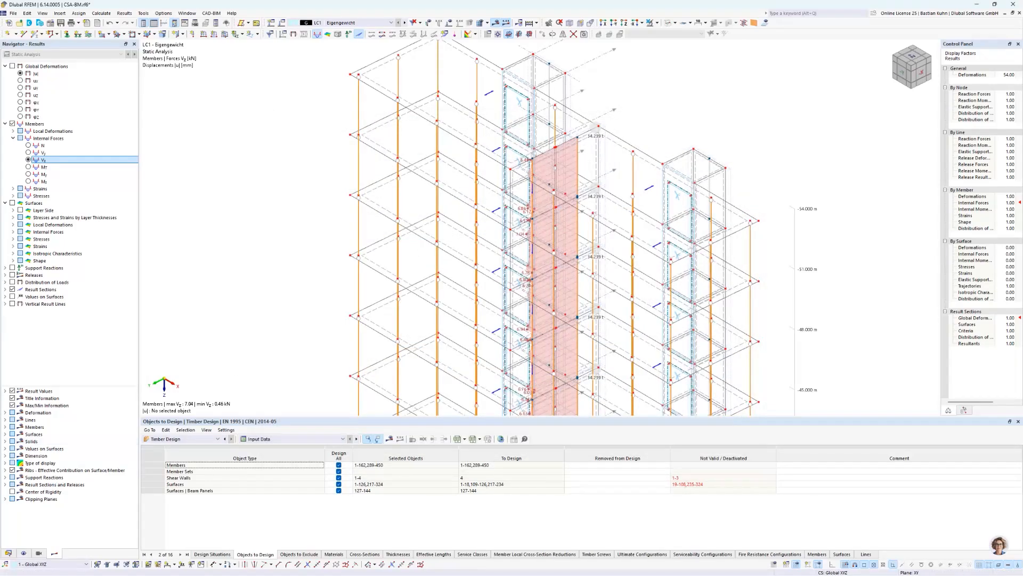
- Examine the segments and timber design types of shear wall 4 in the building model, and close its settings
{"action": "left_click", "coordinate": [9, 554]}
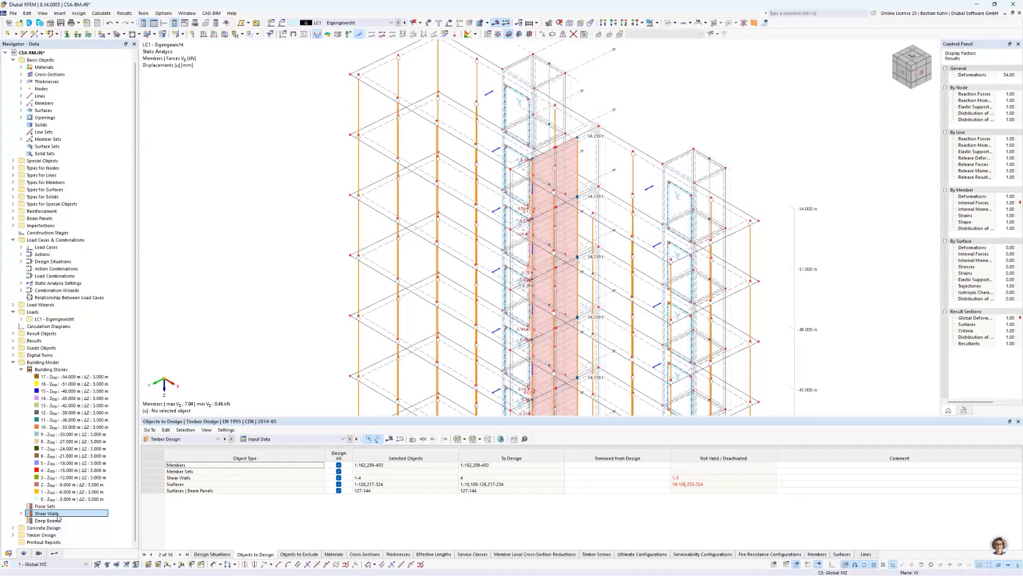
{"action": "left_click", "coordinate": [22, 514]}
{"action": "scroll", "coordinate": [32, 522], "scroll_direction": "down", "scroll_amount": 2}
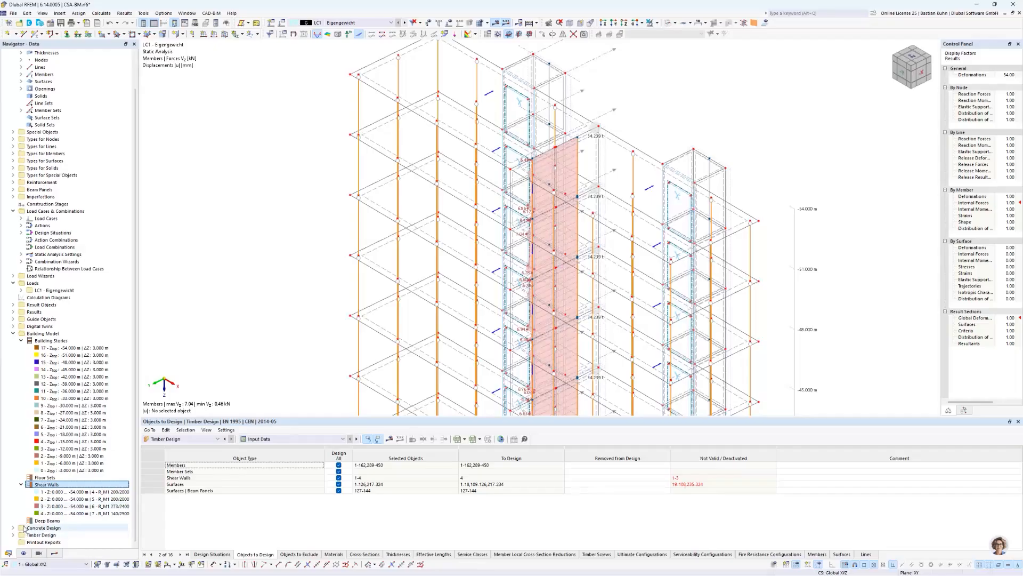
{"action": "left_click", "coordinate": [67, 507]}
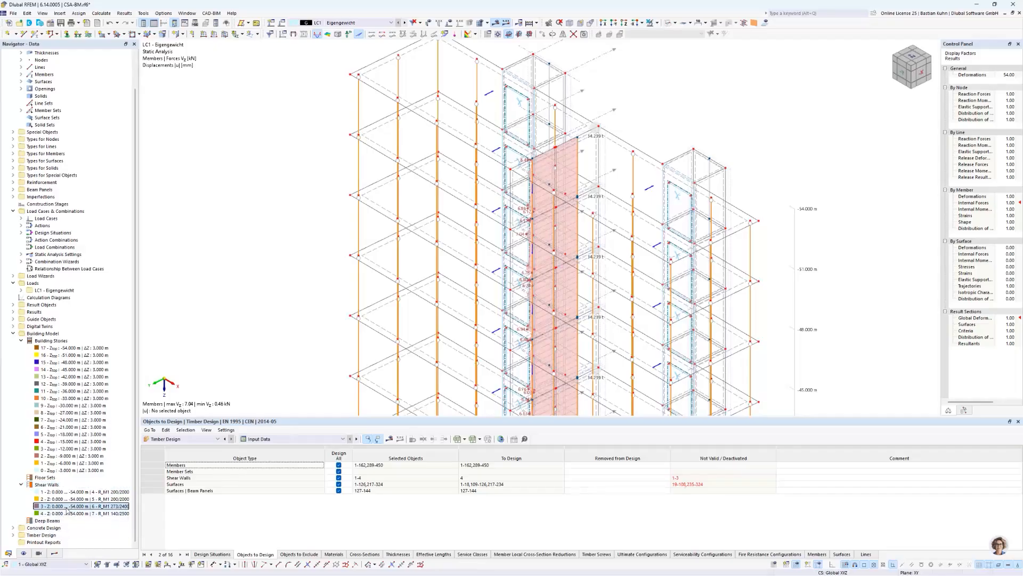
{"action": "left_click", "coordinate": [68, 513]}
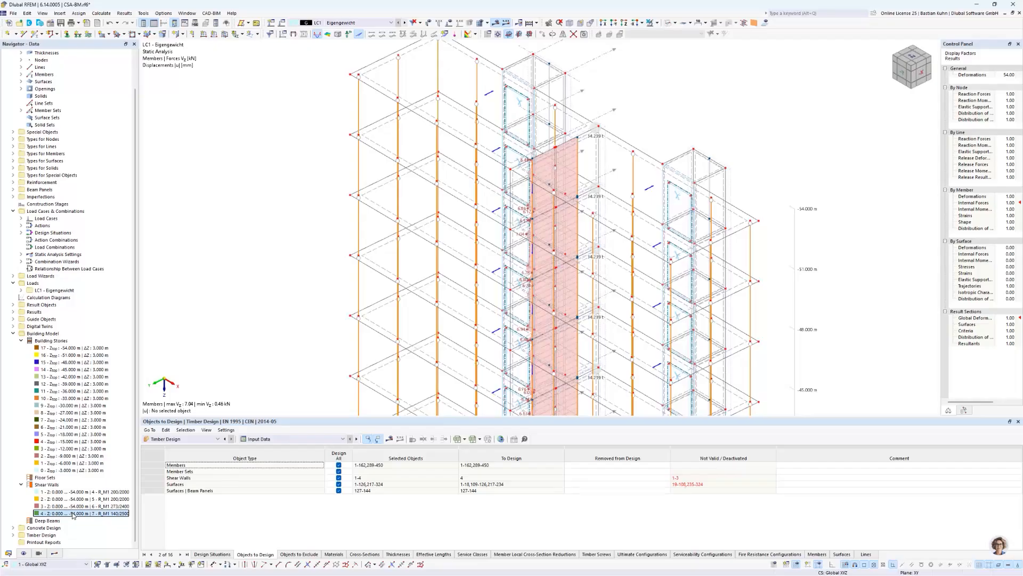
{"action": "double_click", "coordinate": [73, 514]}
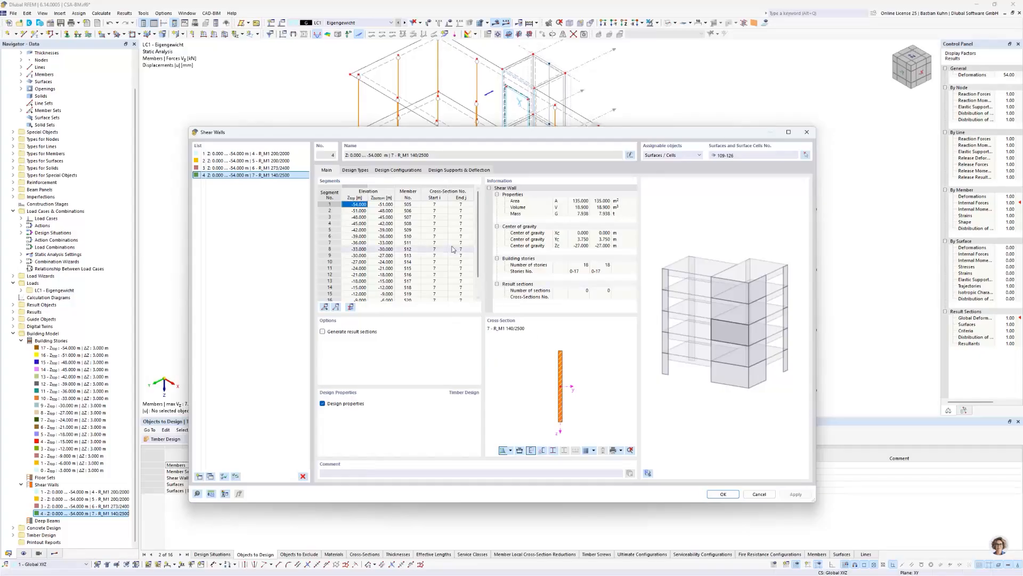
{"action": "left_click", "coordinate": [356, 171]}
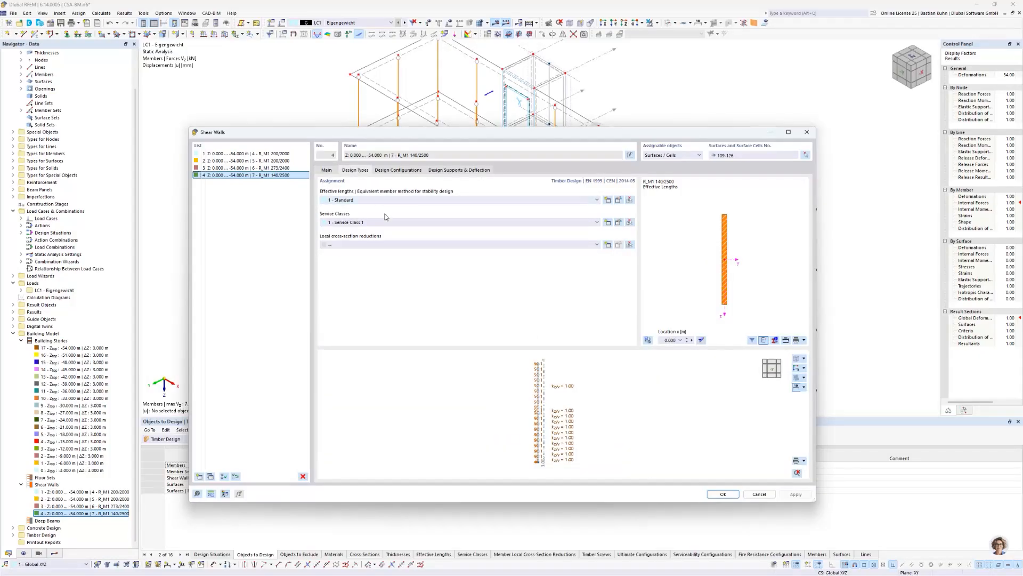
{"action": "left_click", "coordinate": [326, 170]}
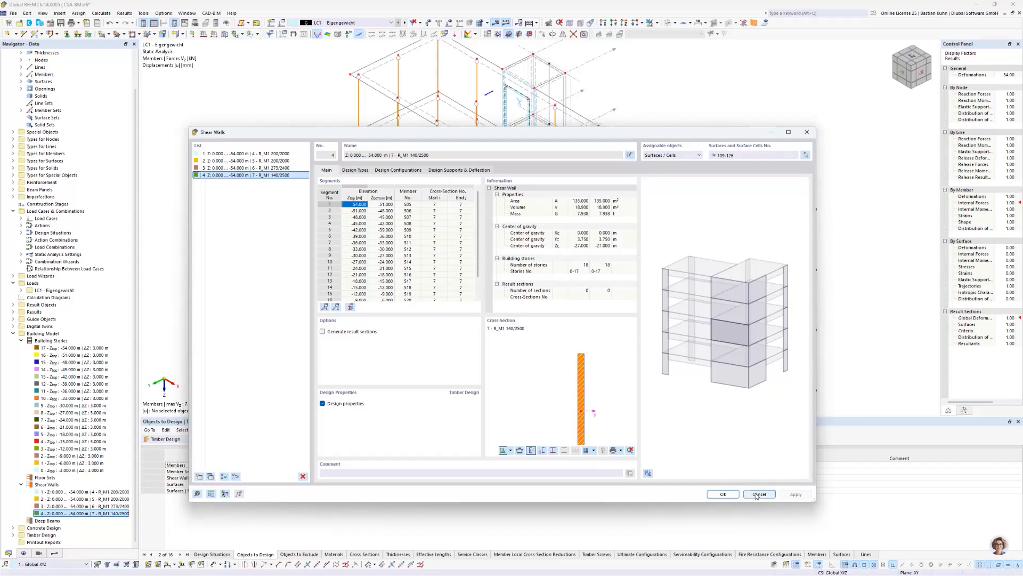
{"action": "left_click", "coordinate": [723, 494]}
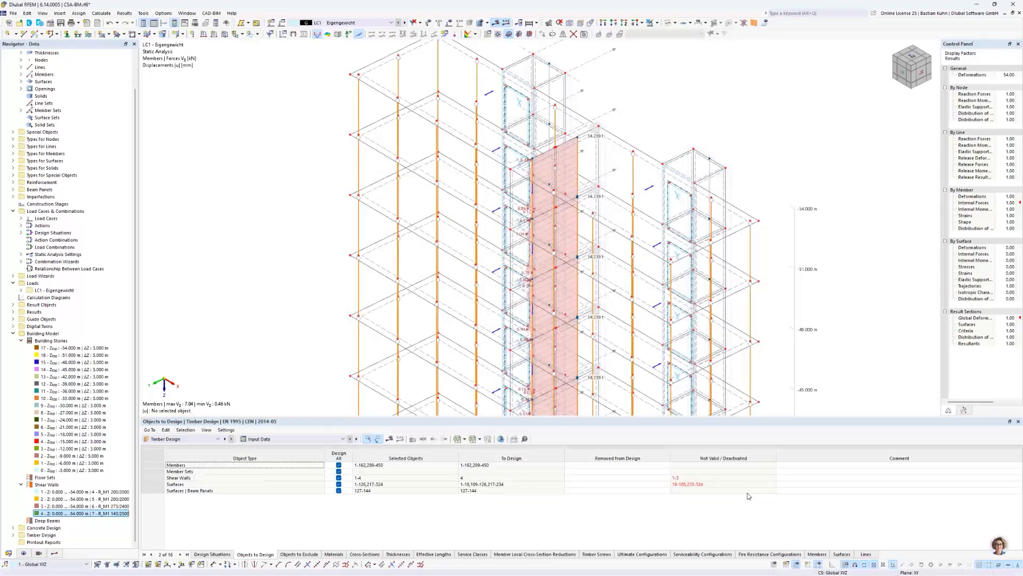
- Examine the layer composition of the thickness assigned to timber wall surface 109, and close its settings without changes
{"action": "scroll", "coordinate": [517, 178], "scroll_direction": "up", "scroll_amount": 3}
{"action": "double_click", "coordinate": [511, 183]}
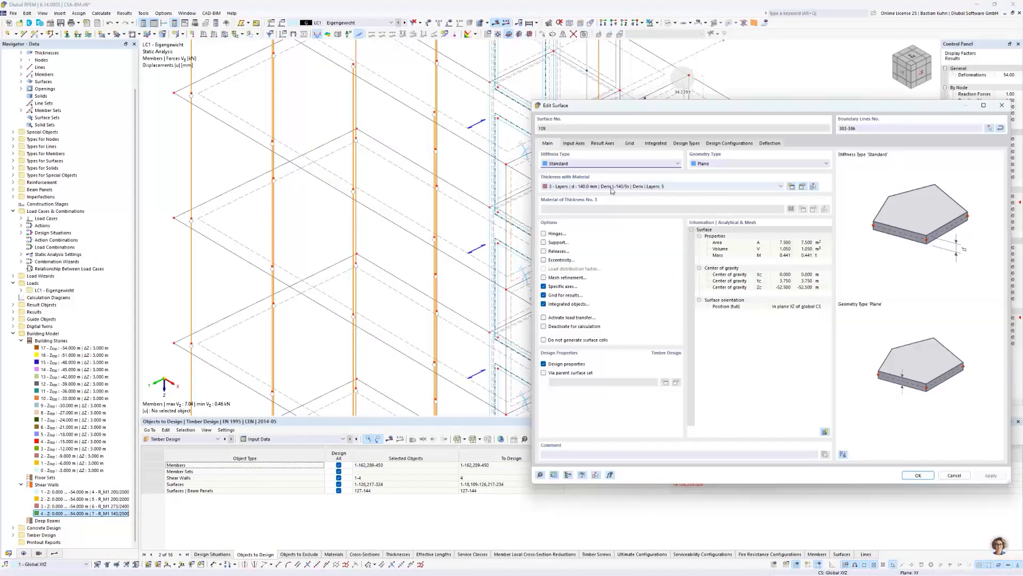
{"action": "left_click", "coordinate": [802, 186]}
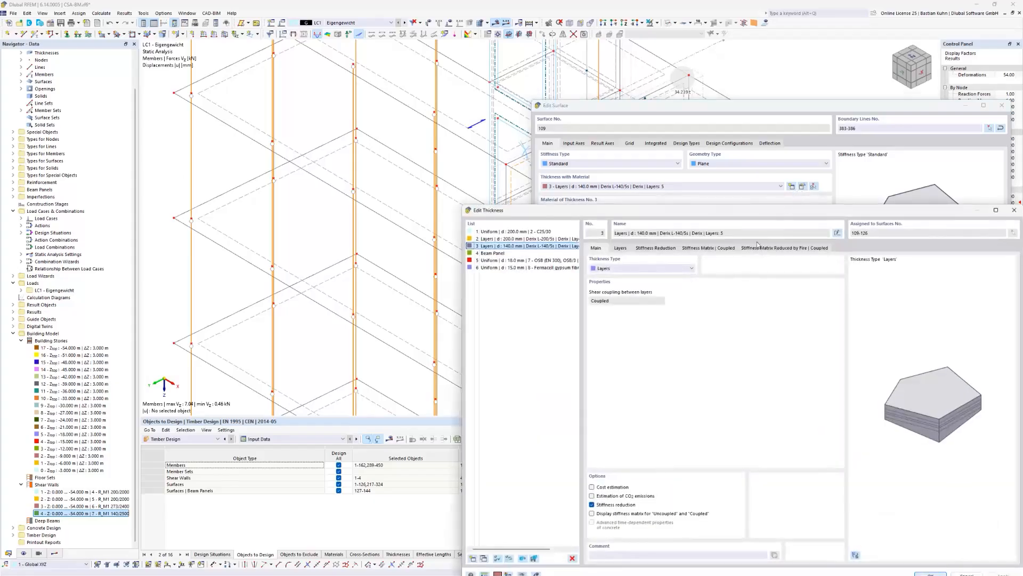
{"action": "left_click", "coordinate": [620, 248]}
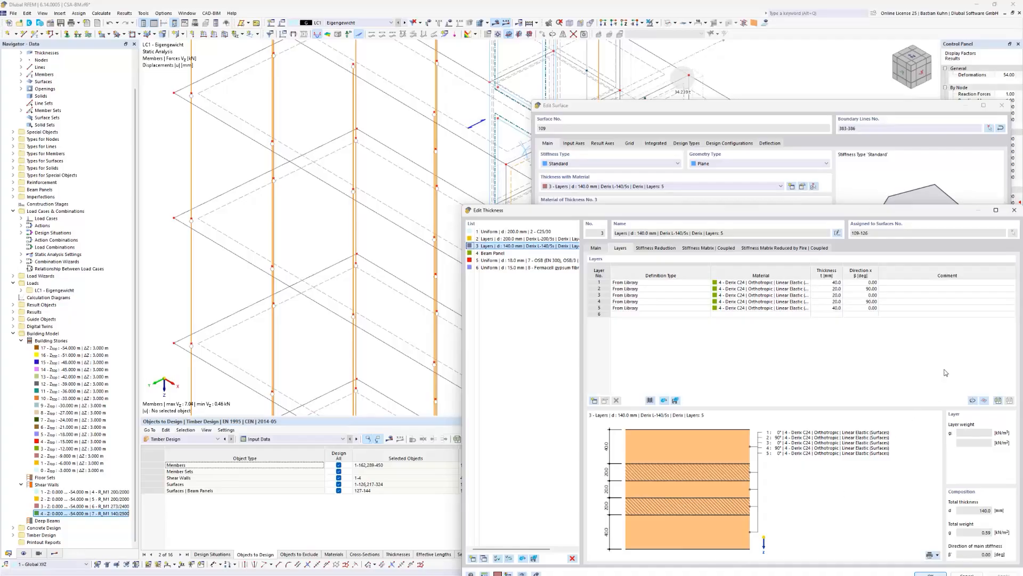
{"action": "left_click", "coordinate": [1014, 210]}
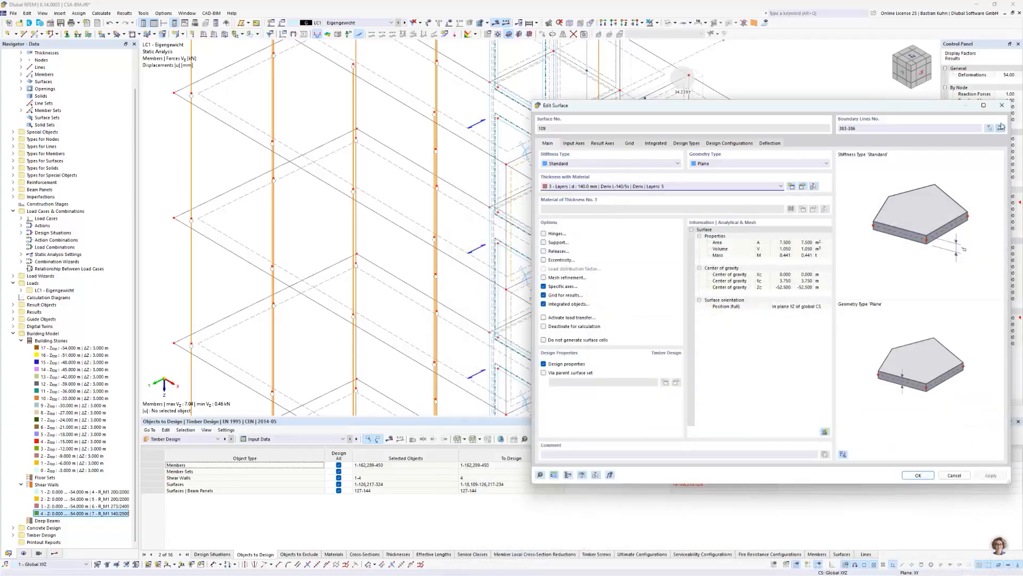
{"action": "left_click", "coordinate": [1002, 105]}
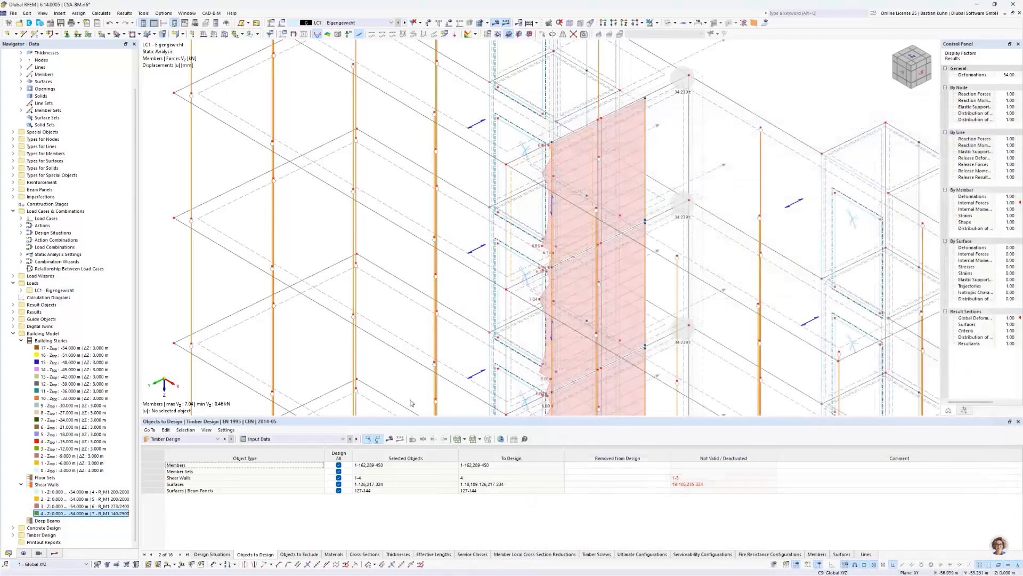
- Open the cross-section of shear wall 4 in RSECTION, change the parametric section to R_M1 100/2500 and return to RFEM
{"action": "double_click", "coordinate": [91, 513]}
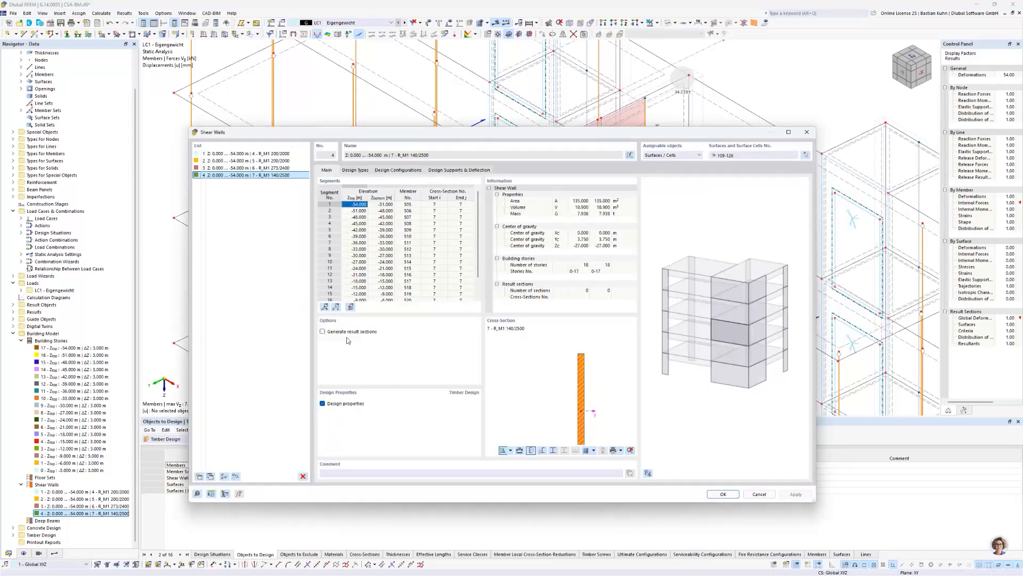
{"action": "left_click", "coordinate": [350, 308]}
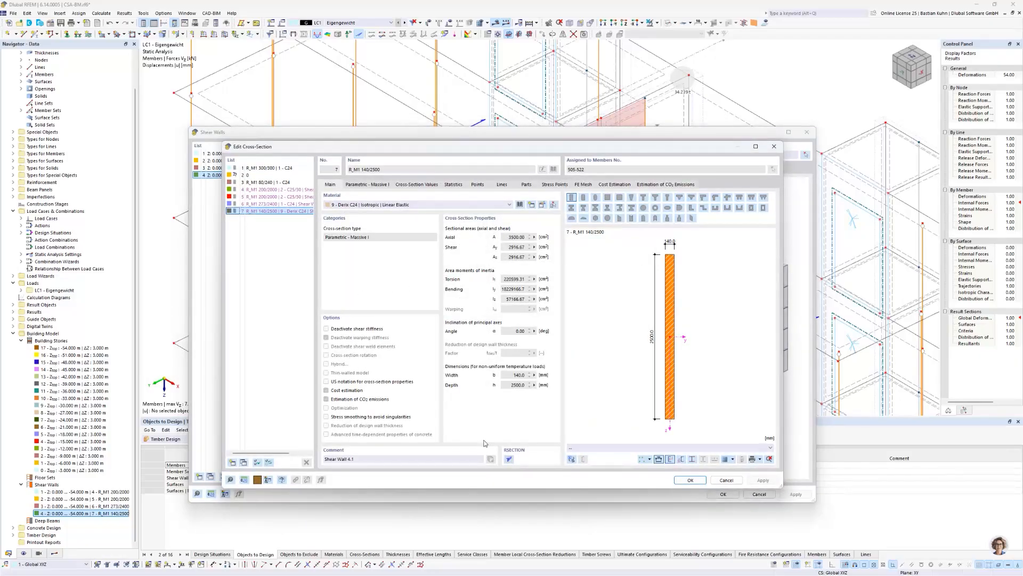
{"action": "left_click", "coordinate": [509, 461]}
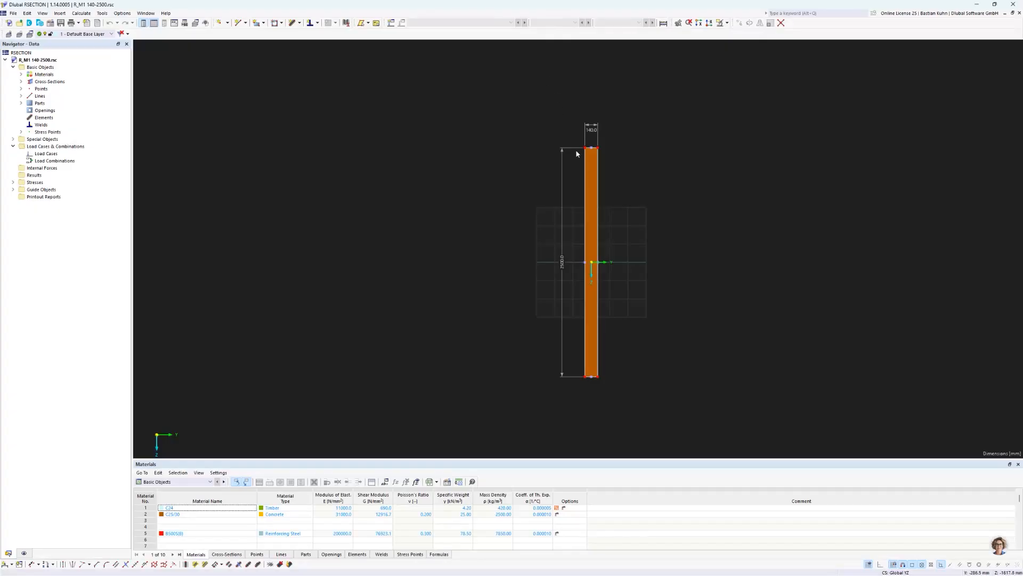
{"action": "left_click", "coordinate": [595, 181]}
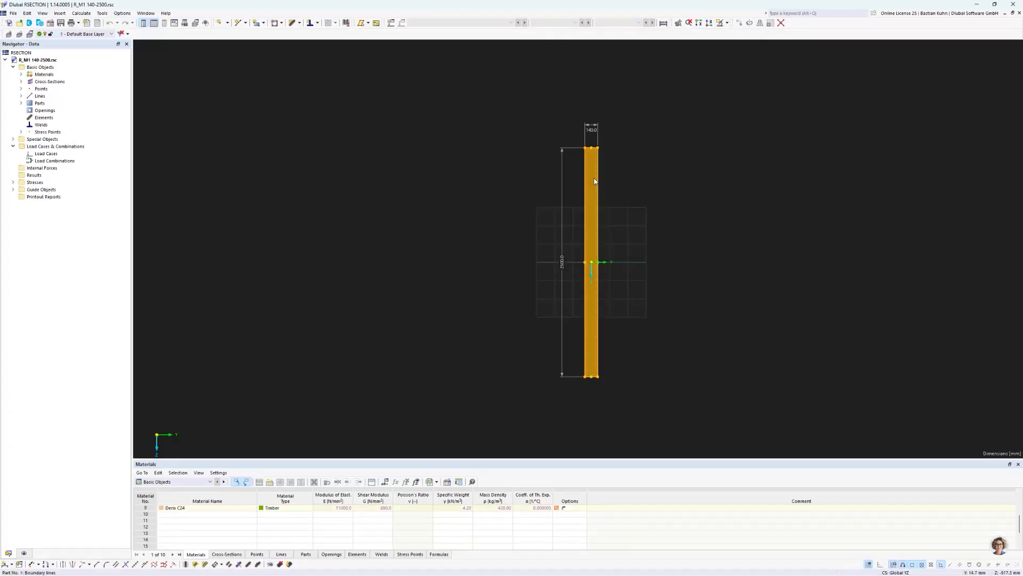
{"action": "double_click", "coordinate": [594, 181]}
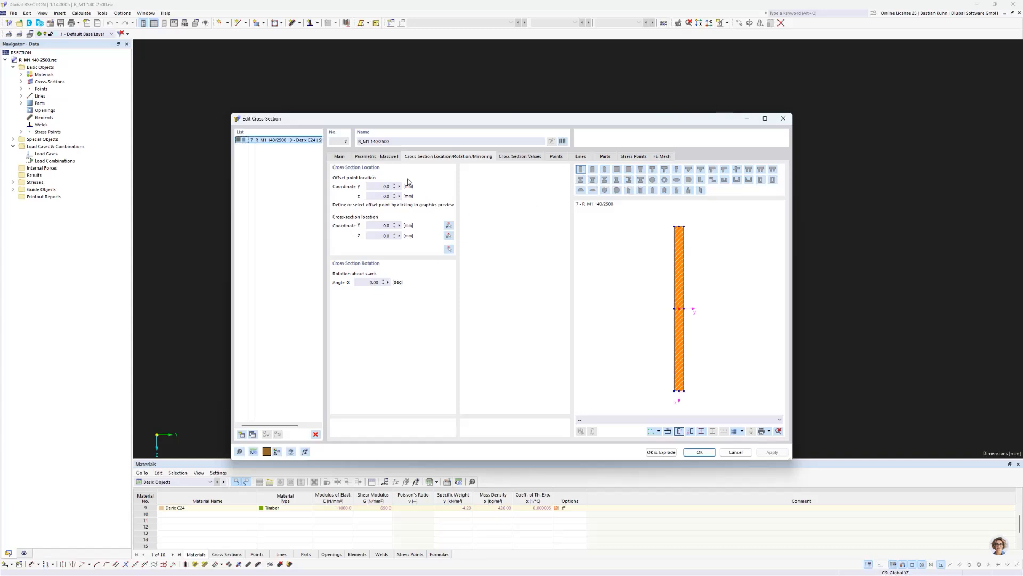
{"action": "left_click", "coordinate": [378, 142]}
{"action": "type", "text": "0"}
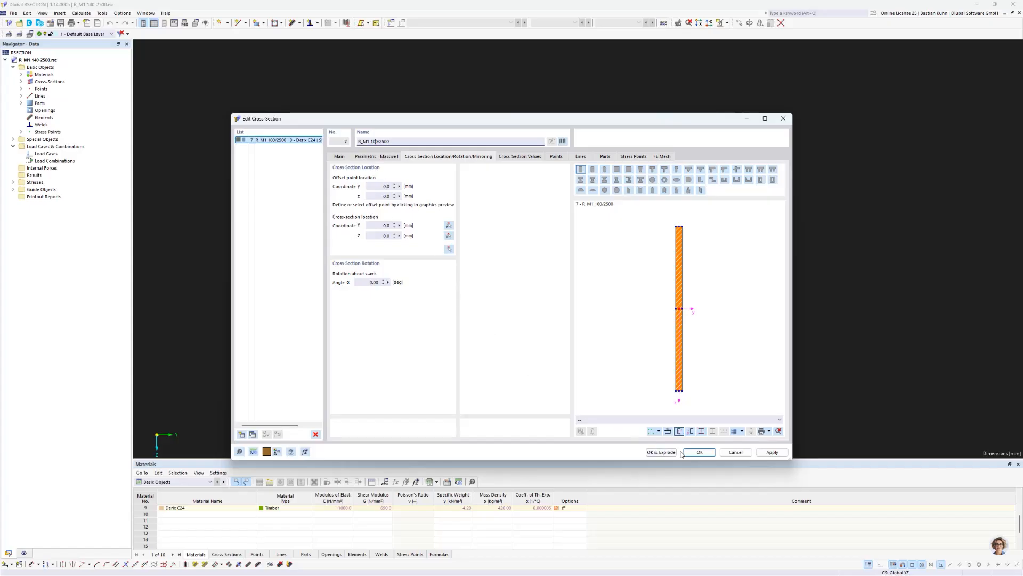
{"action": "left_click", "coordinate": [699, 452]}
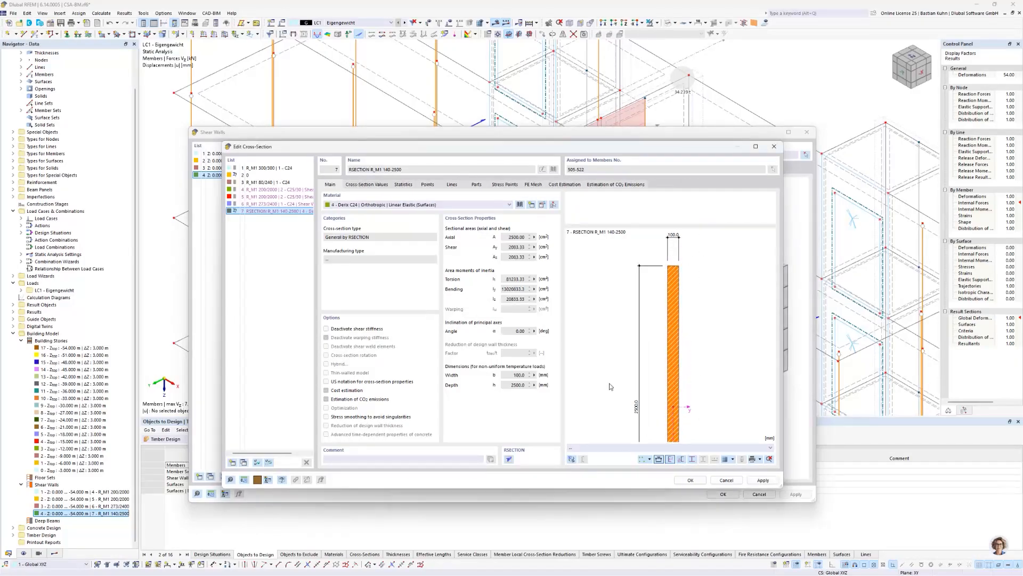
- Assign the timber material C24 from the Softwood C series, EN 338:2016-04, to the shear wall's cross-section
{"action": "left_click", "coordinate": [521, 206]}
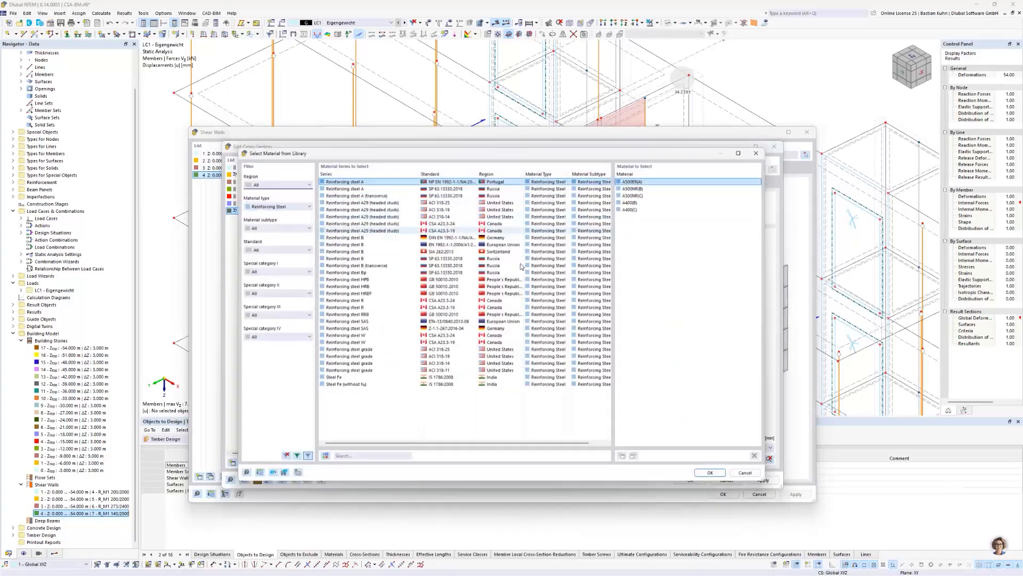
{"action": "left_click", "coordinate": [292, 203]}
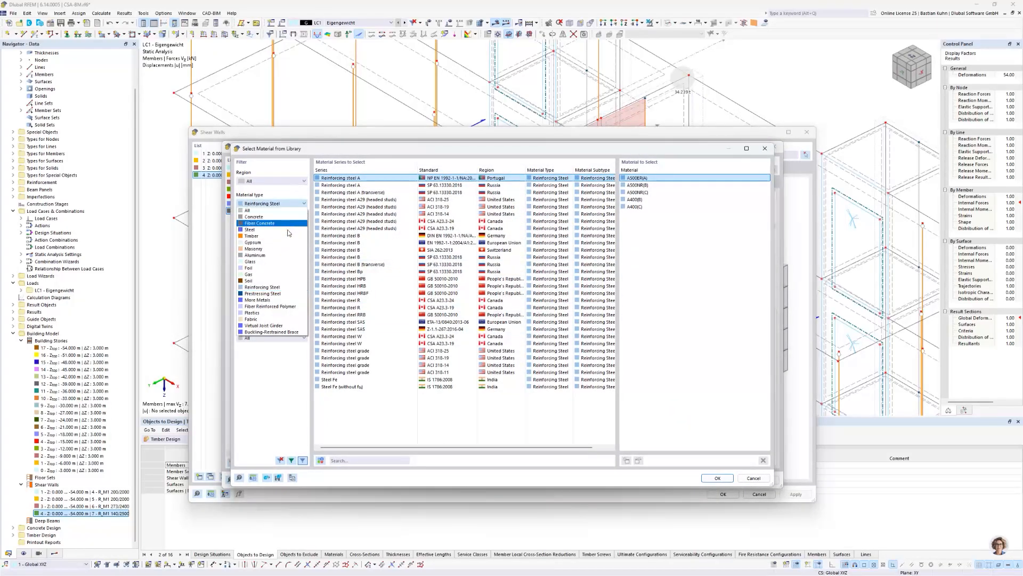
{"action": "left_click", "coordinate": [291, 235]}
{"action": "left_click", "coordinate": [347, 462]}
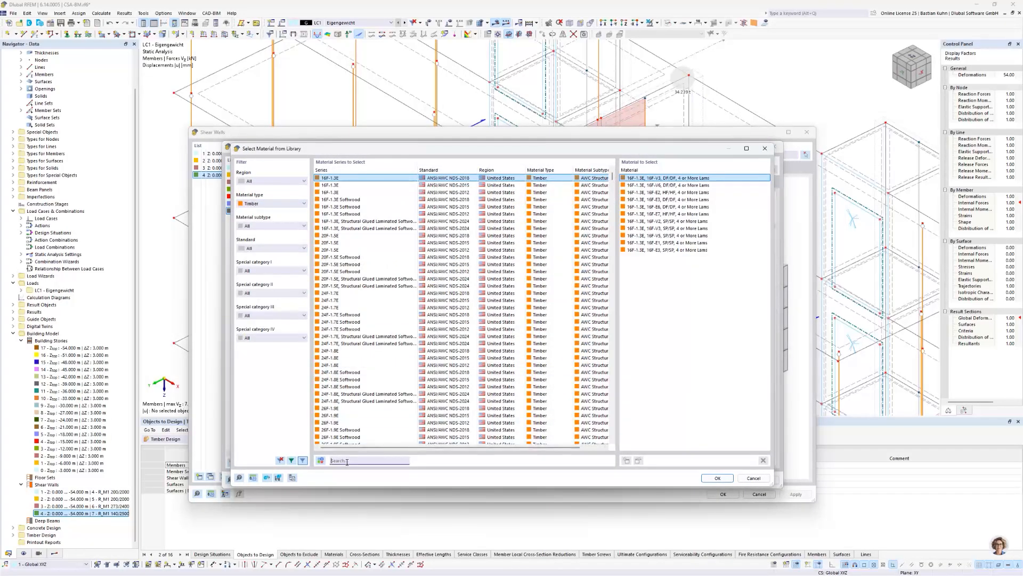
{"action": "type", "text": "C24"}
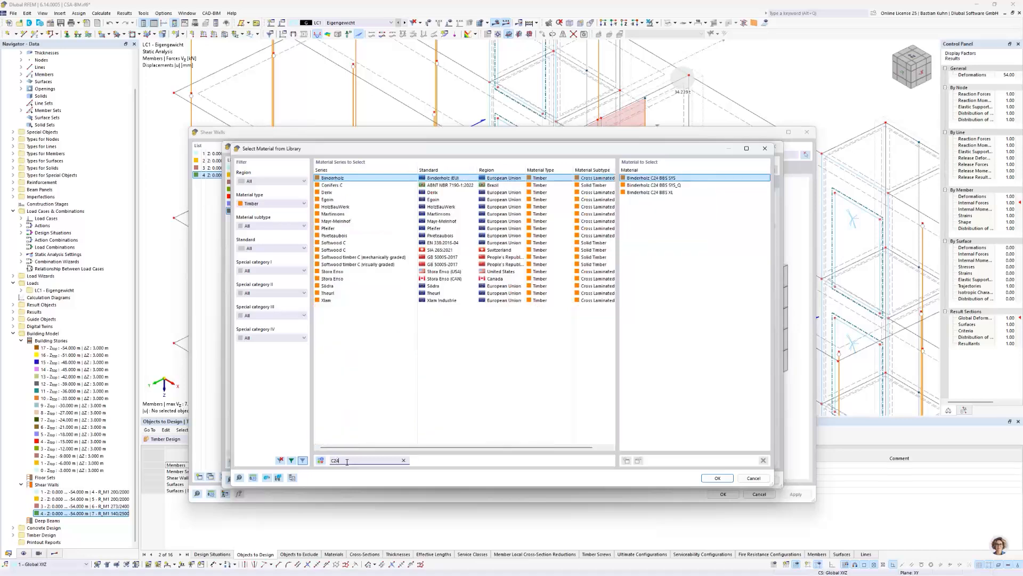
{"action": "left_click", "coordinate": [333, 243]}
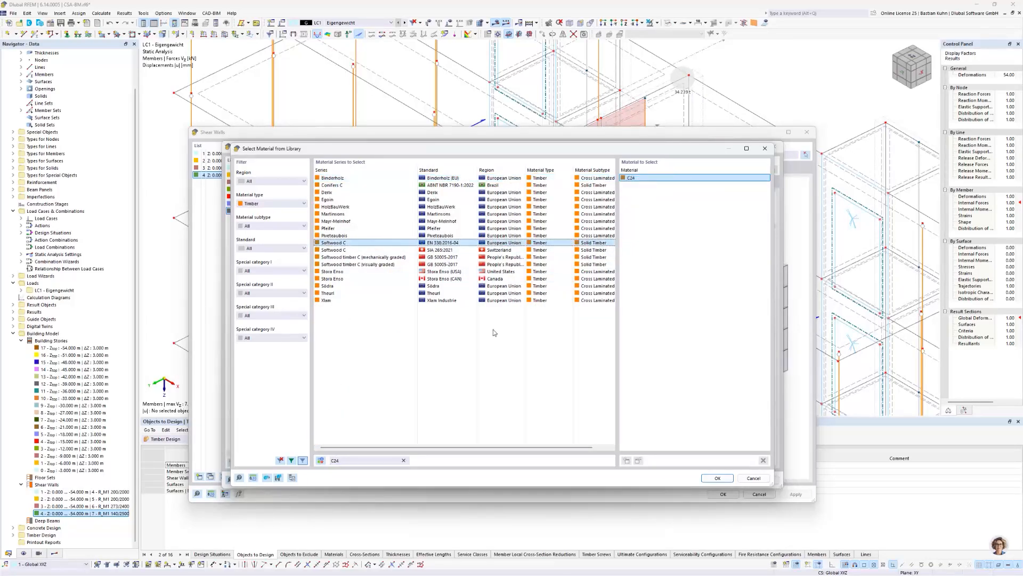
{"action": "left_click", "coordinate": [715, 478]}
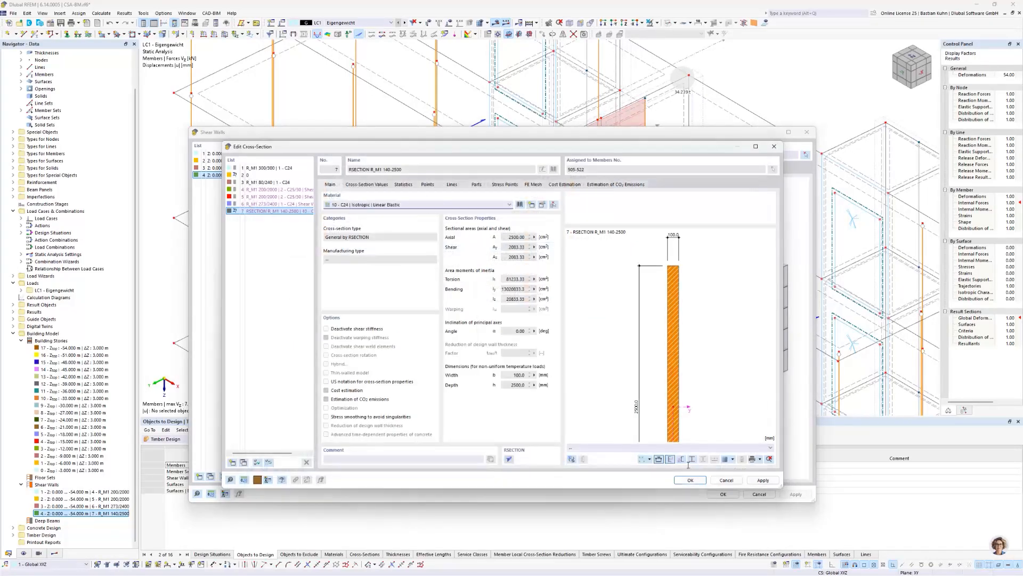
{"action": "left_click", "coordinate": [691, 479]}
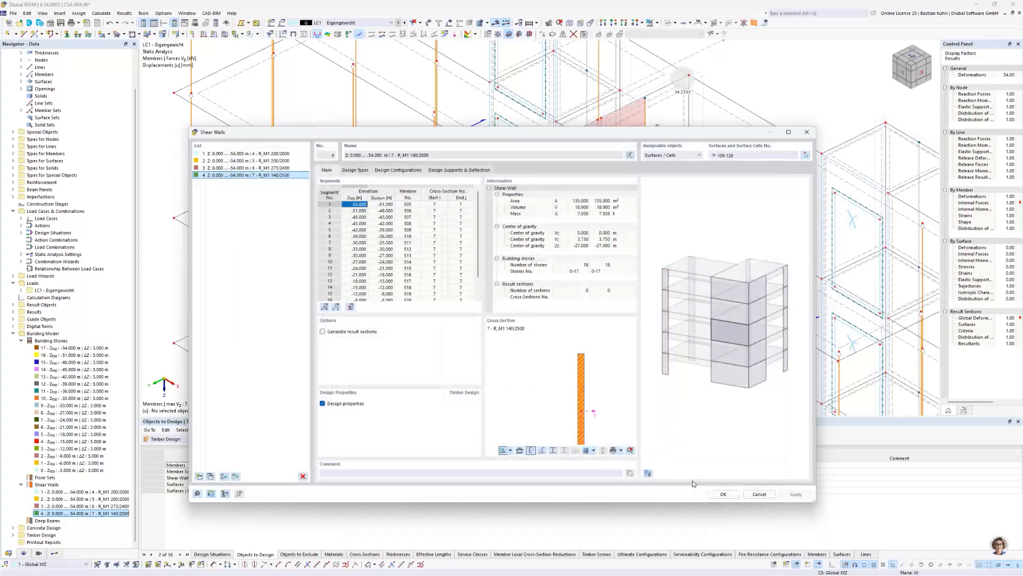
- Check the design types of shear wall 4 and save its changes, accepting deletion of the LC1 results
{"action": "left_click", "coordinate": [352, 170]}
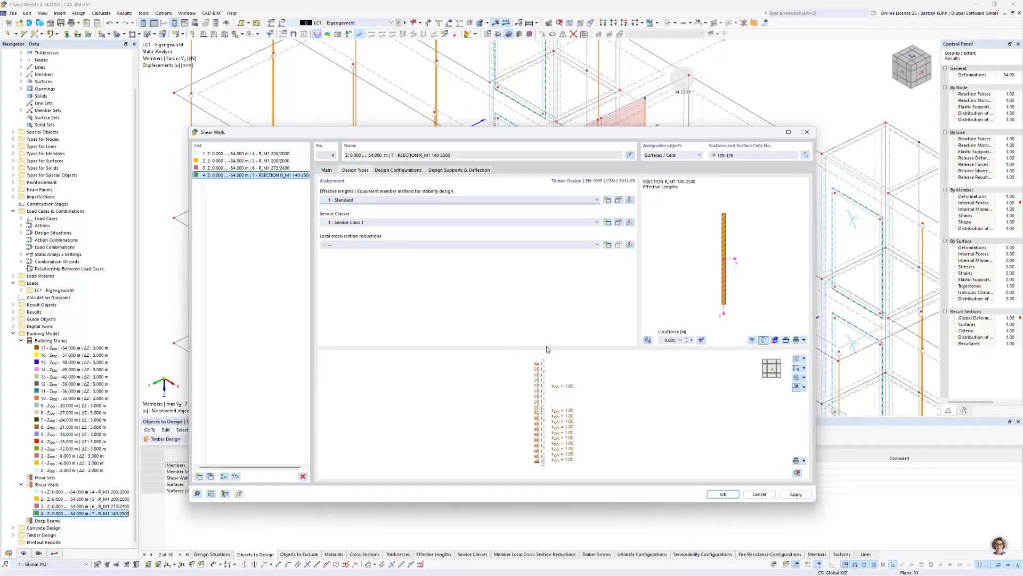
{"action": "left_click", "coordinate": [712, 493]}
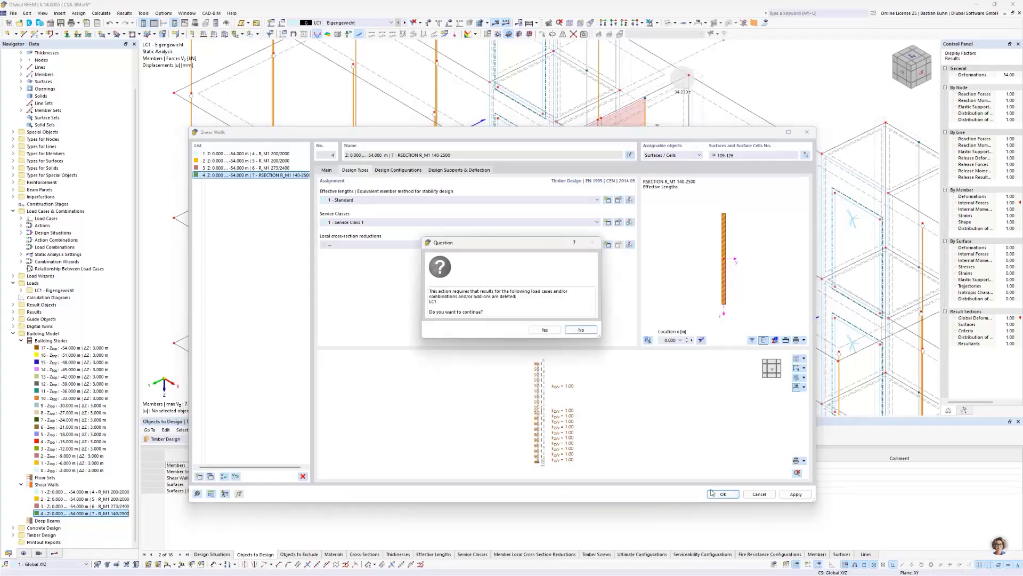
{"action": "left_click", "coordinate": [544, 329]}
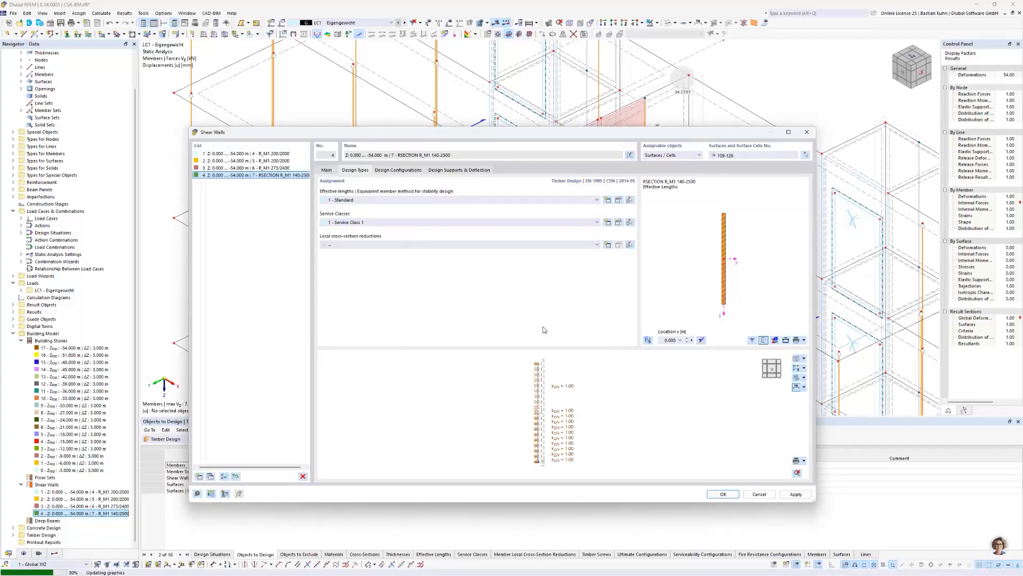
- Recalculate the LC1 results and display the building as a transparent solid model
{"action": "scroll", "coordinate": [436, 218], "scroll_direction": "down", "scroll_amount": 5}
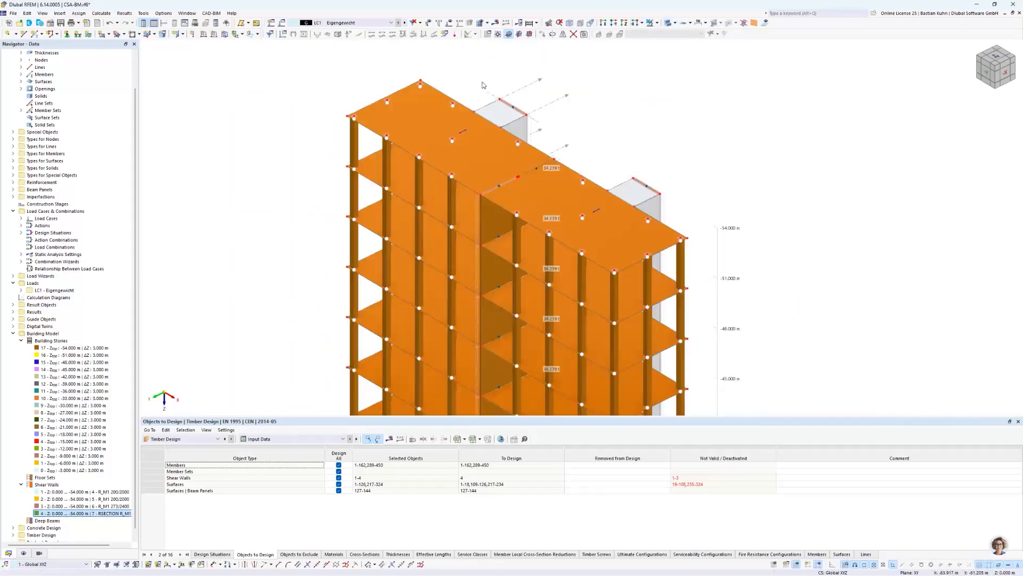
{"action": "left_click", "coordinate": [495, 22]}
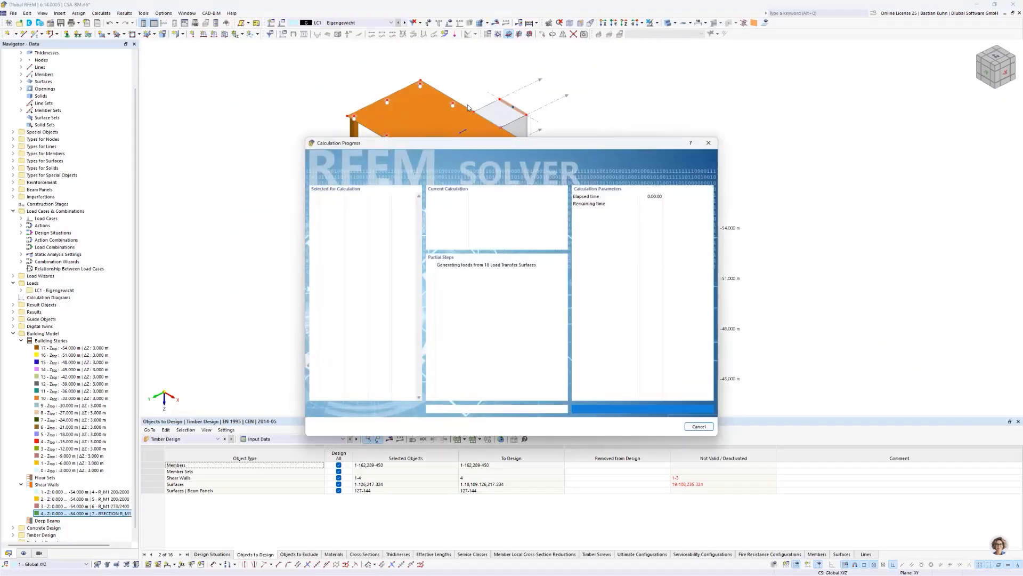
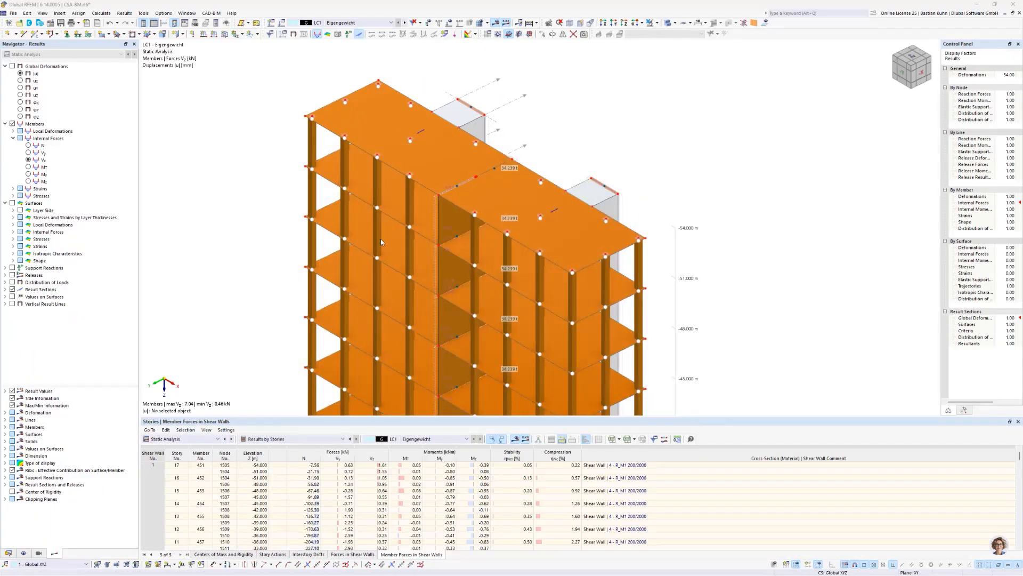
{"action": "scroll", "coordinate": [416, 218], "scroll_direction": "down", "scroll_amount": 2}
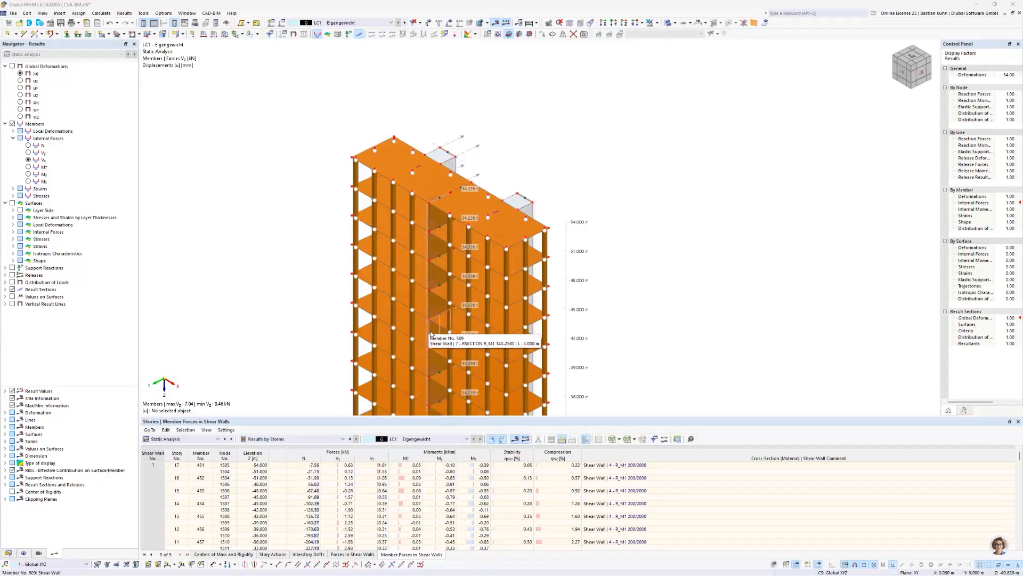
{"action": "left_click", "coordinate": [655, 25]}
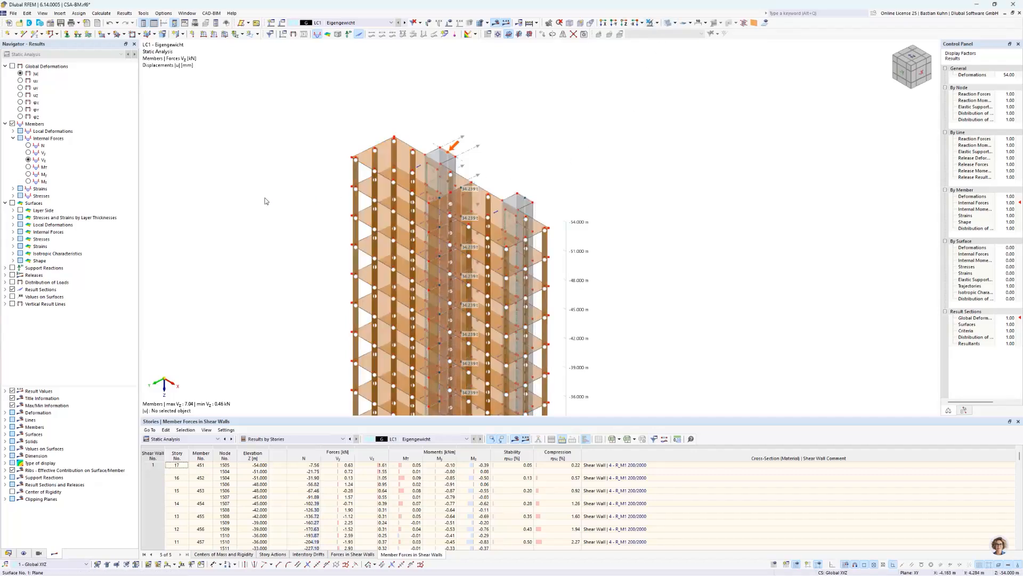
- Display the axial force N results on the members of the building for LC1
{"action": "left_click", "coordinate": [28, 145]}
{"action": "middle_click_drag", "start_coordinate": [254, 200], "coordinate": [283, 162], "text": "ctrl"}
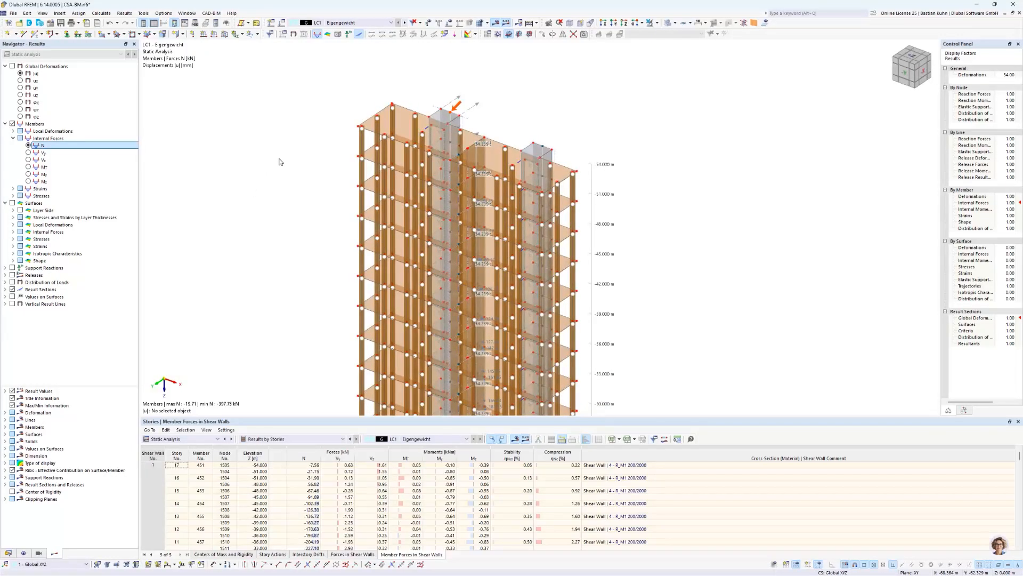
{"action": "scroll", "coordinate": [416, 137], "scroll_direction": "up", "scroll_amount": 3}
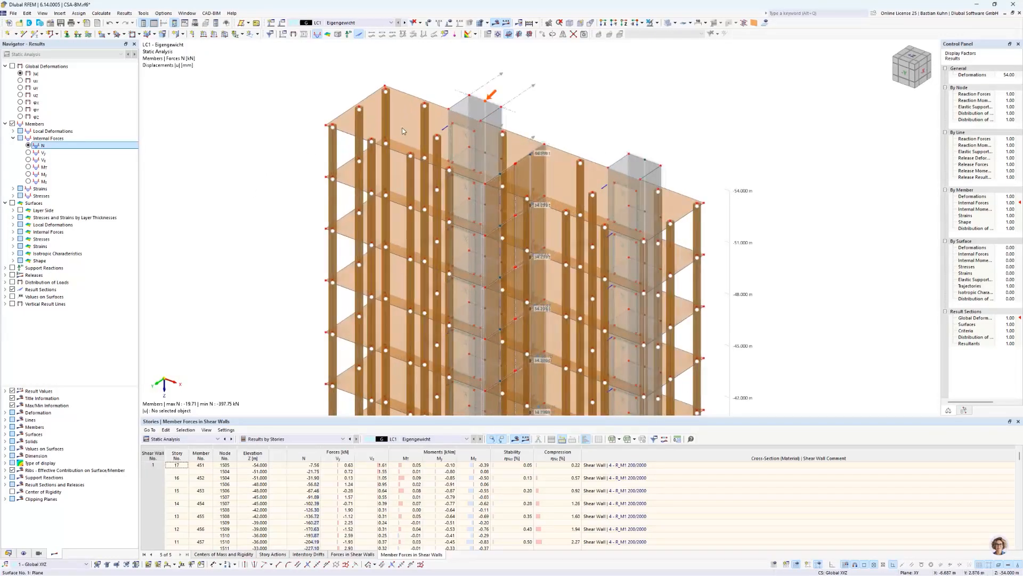
{"action": "left_click", "coordinate": [658, 23]}
{"action": "left_click", "coordinate": [609, 74]}
{"action": "middle_click_drag", "start_coordinate": [276, 122], "coordinate": [277, 93], "text": "ctrl"}
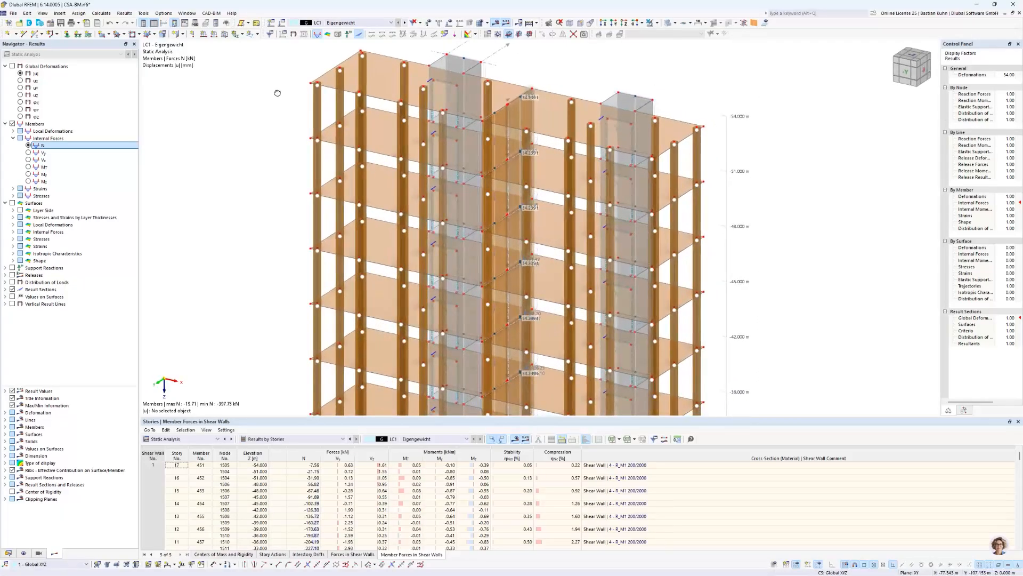
{"action": "scroll", "coordinate": [276, 96], "scroll_direction": "down", "scroll_amount": 1}
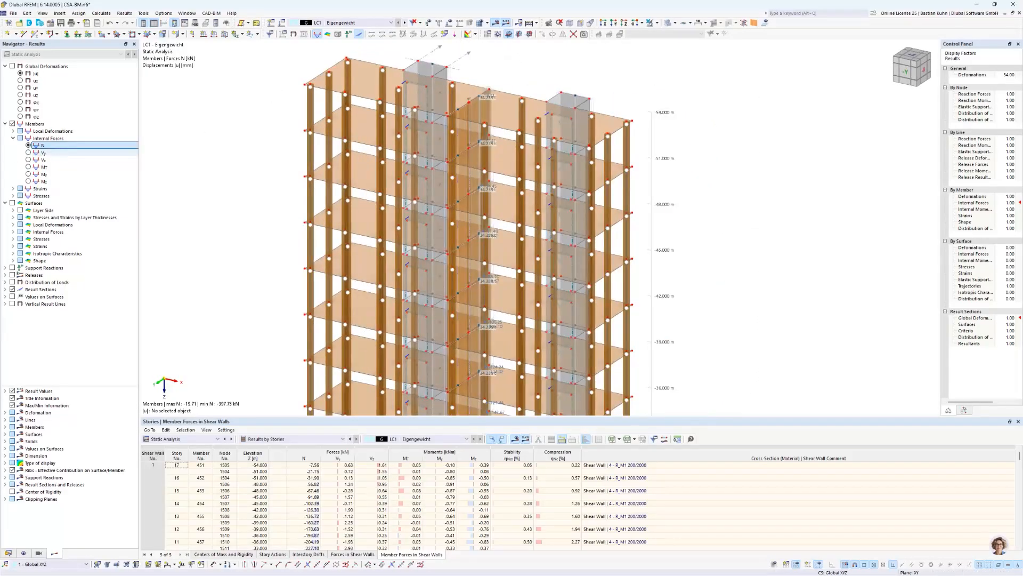
- Extend the member result display from the numbered member selection to all members
{"action": "left_click", "coordinate": [34, 124]}
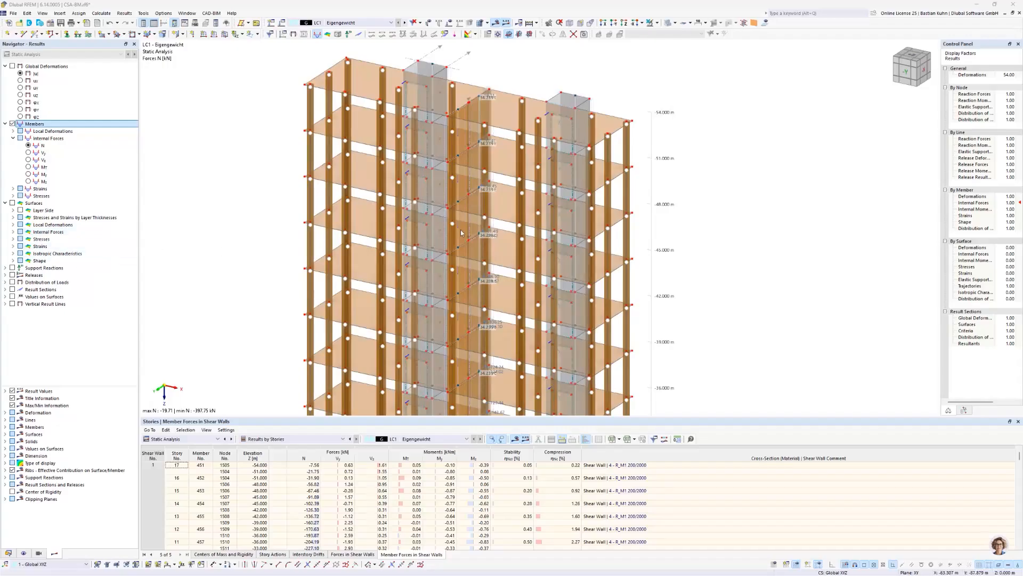
{"action": "left_click", "coordinate": [964, 409]}
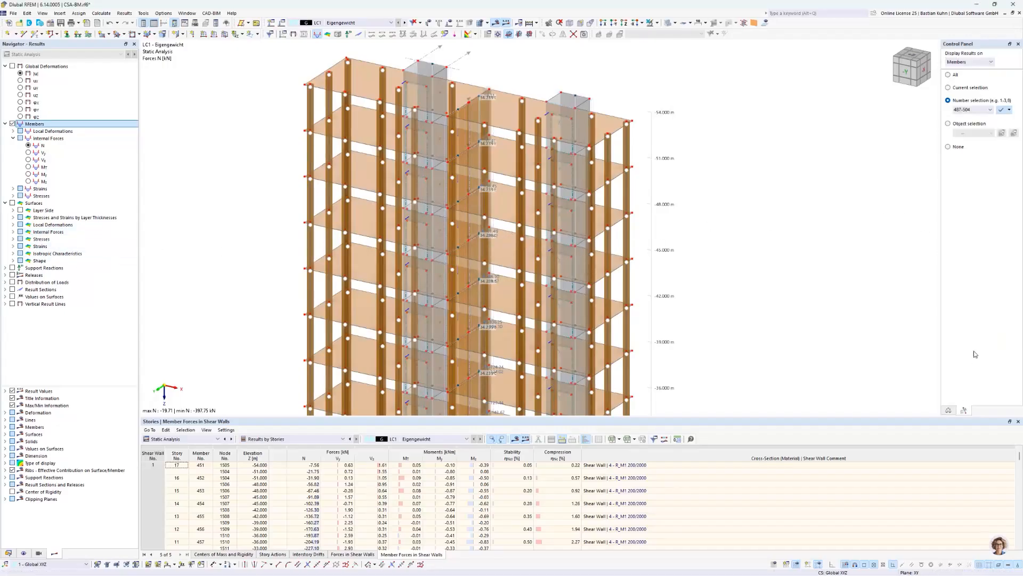
{"action": "left_click", "coordinate": [949, 75]}
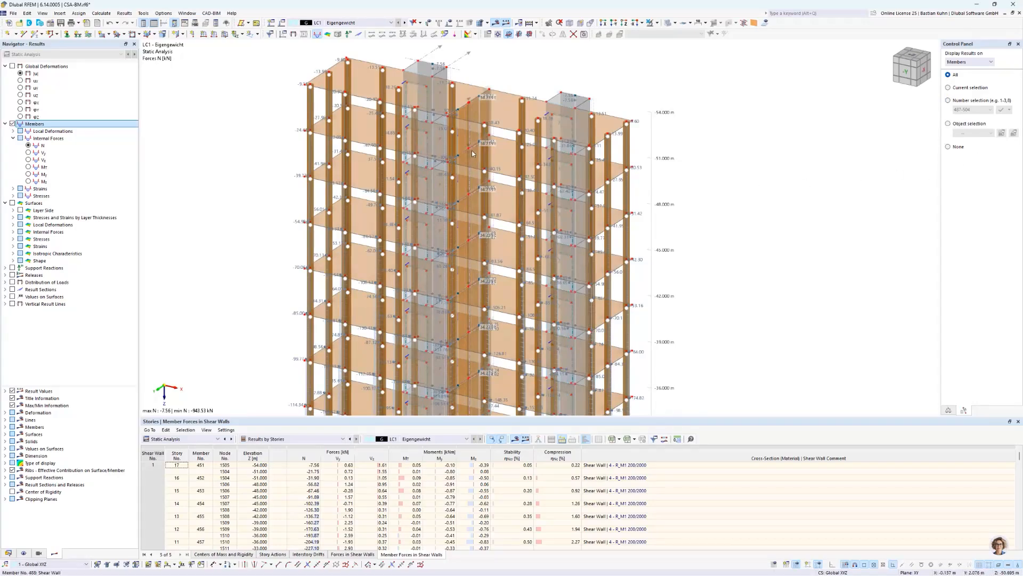
- View the building in plan from above and switch the model display from solid to wireframe
{"action": "middle_click_drag", "start_coordinate": [498, 183], "coordinate": [488, 205], "text": "ctrl"}
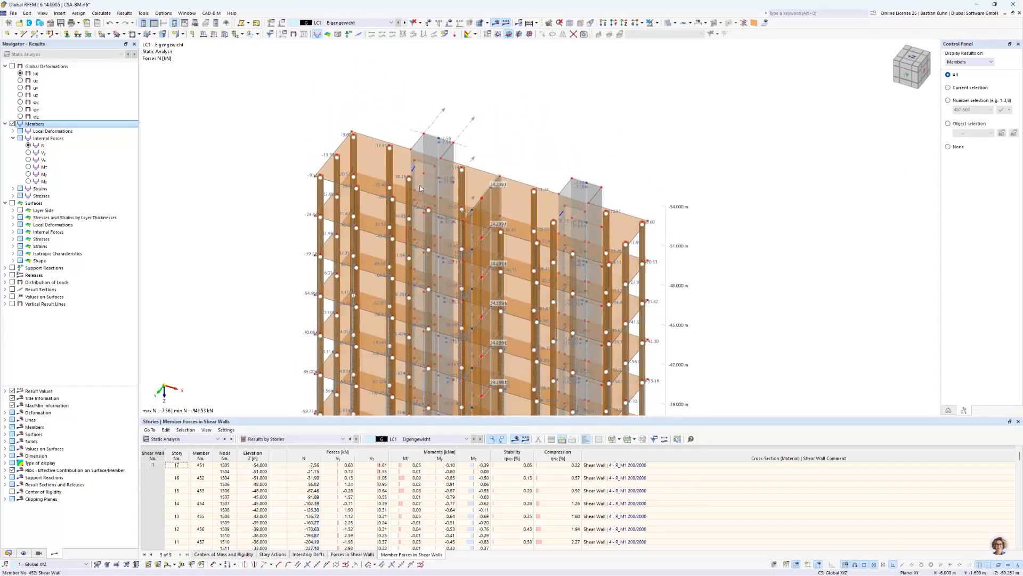
{"action": "scroll", "coordinate": [489, 205], "scroll_direction": "up", "scroll_amount": 5}
{"action": "scroll", "coordinate": [491, 177], "scroll_direction": "up", "scroll_amount": 6}
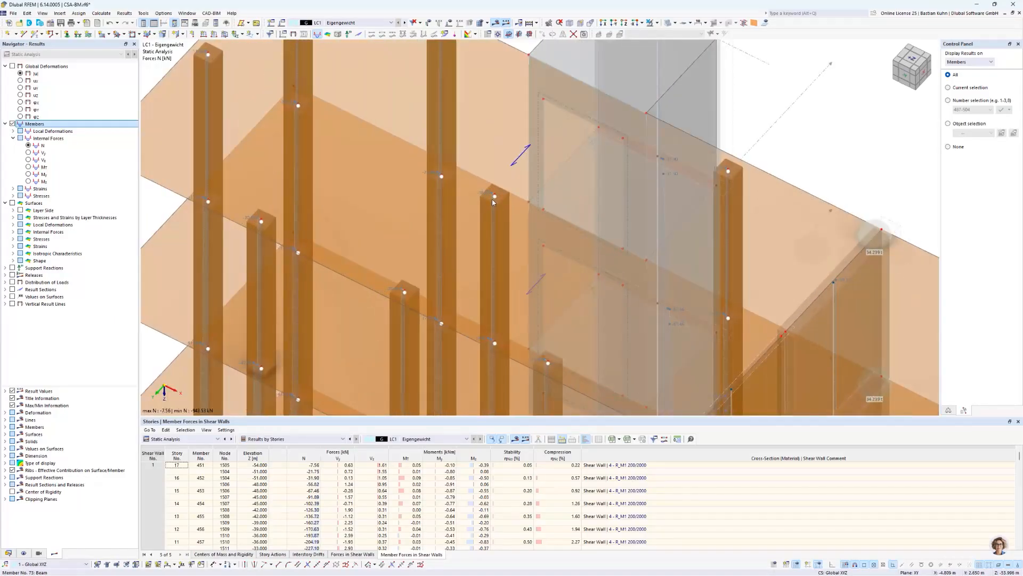
{"action": "mouse_move", "coordinate": [494, 198]}
{"action": "left_click", "coordinate": [624, 24]}
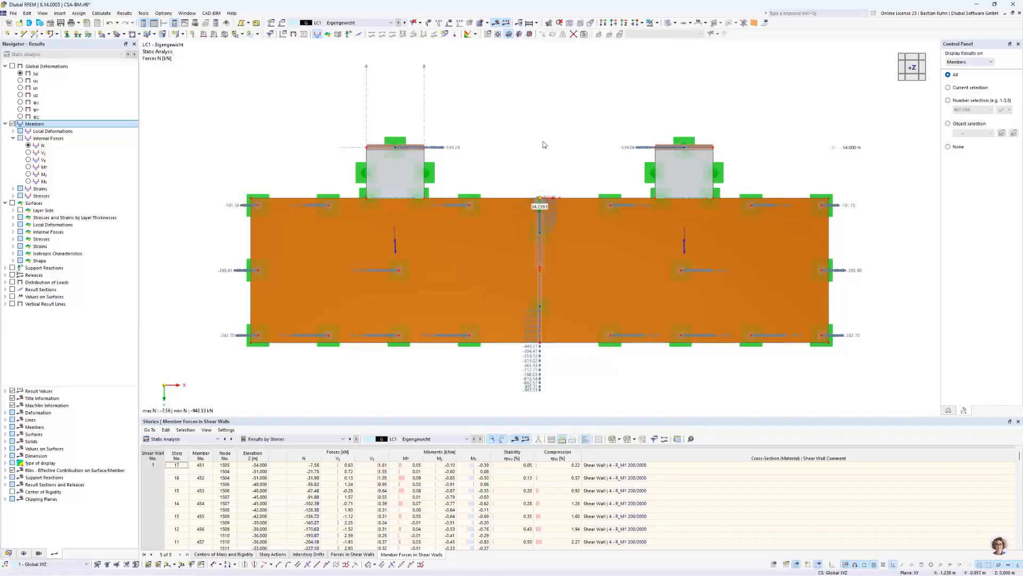
{"action": "left_click", "coordinate": [668, 26]}
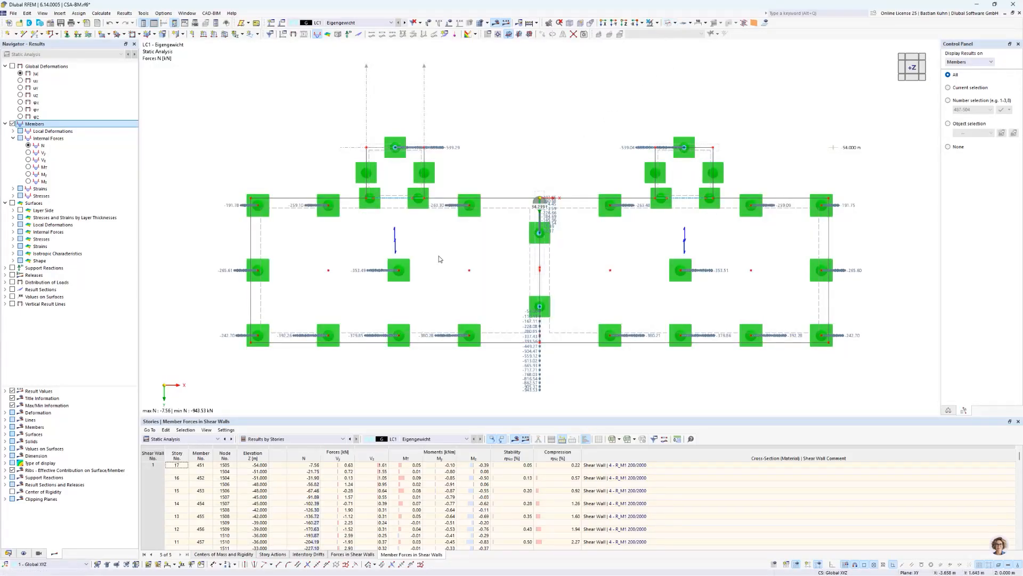
- Select the two interior column stacks on either side of the central wall and show only these selected objects
{"action": "scroll", "coordinate": [441, 256], "scroll_direction": "up", "scroll_amount": 3}
{"action": "left_click_drag", "start_coordinate": [339, 258], "coordinate": [341, 258]}
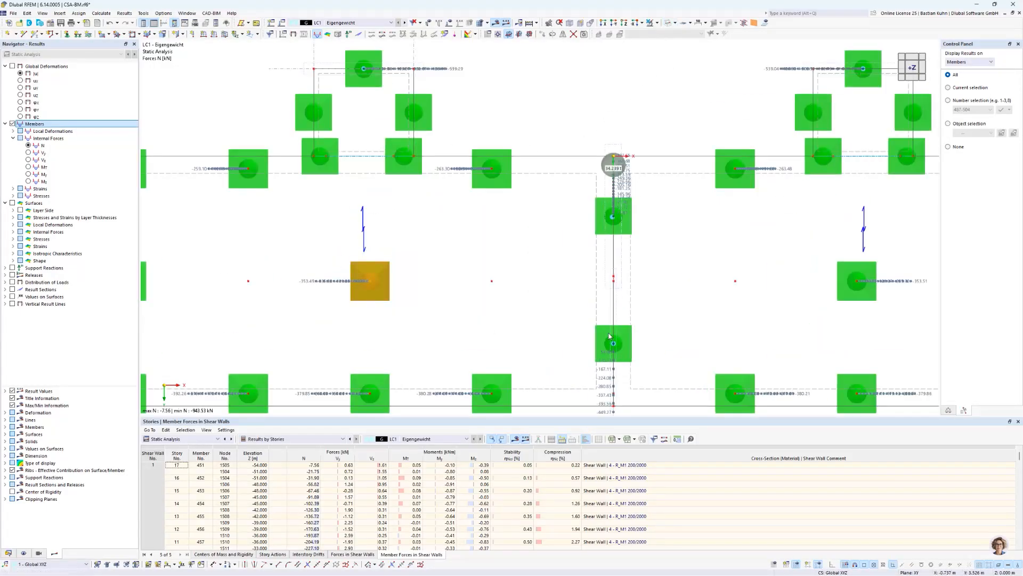
{"action": "left_click_drag", "start_coordinate": [895, 318], "coordinate": [830, 262]}
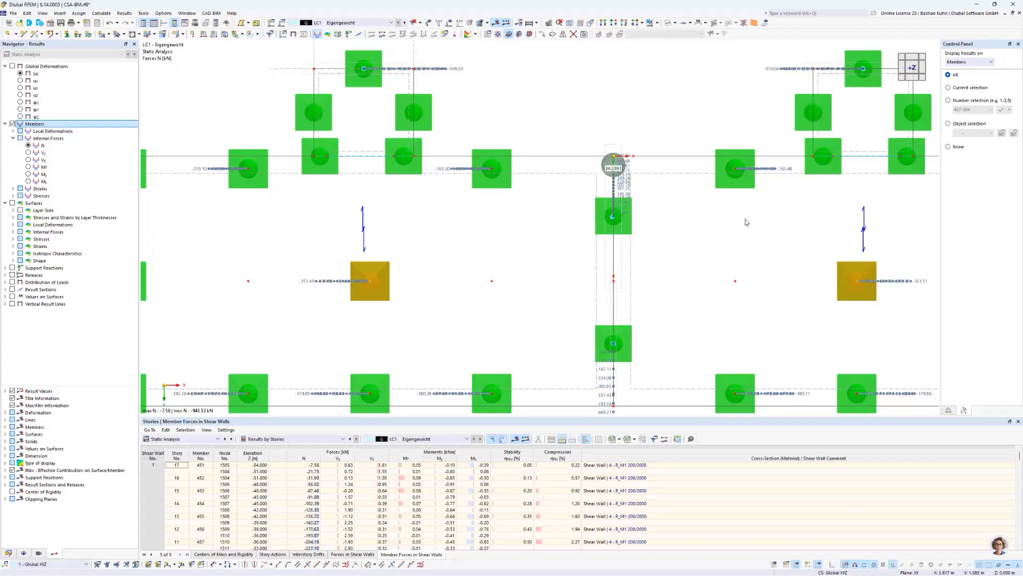
{"action": "left_click", "coordinate": [656, 23]}
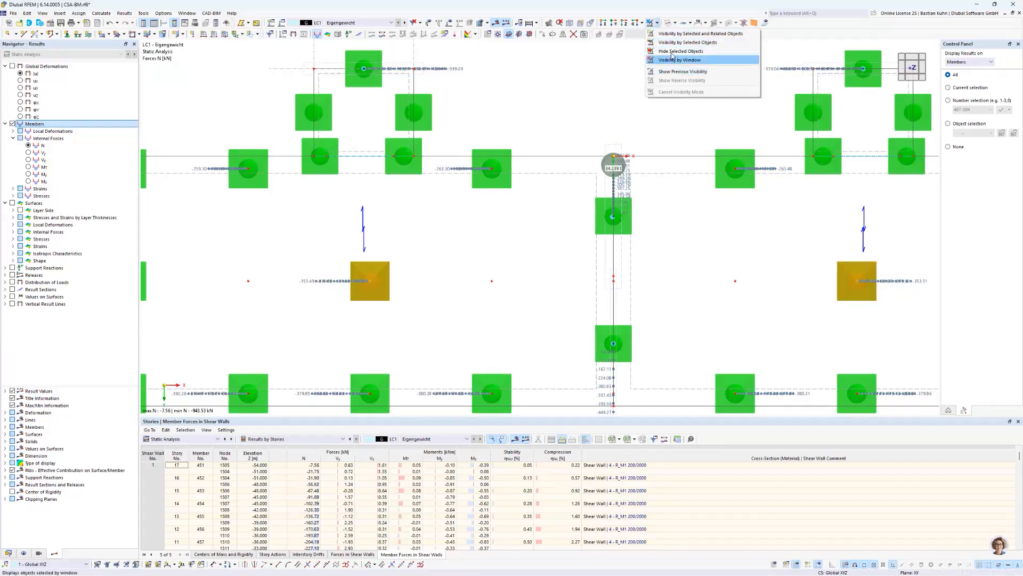
{"action": "left_click", "coordinate": [674, 43]}
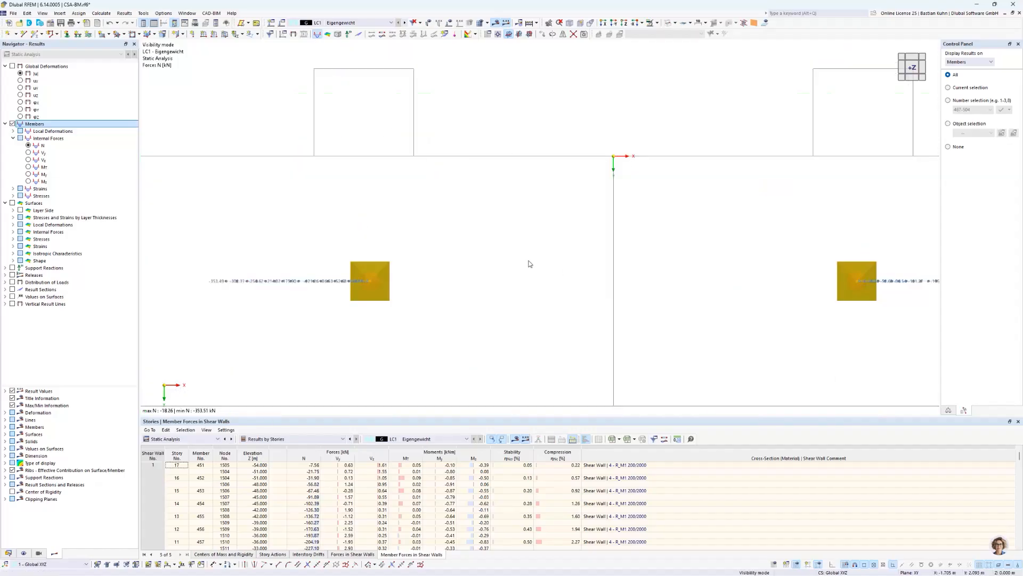
- Examine how the axial force N develops over the building height in the two isolated column stacks
{"action": "scroll", "coordinate": [529, 261], "scroll_direction": "down", "scroll_amount": 4}
{"action": "middle_click_drag", "start_coordinate": [530, 263], "coordinate": [510, 344]}
{"action": "middle_click_drag", "start_coordinate": [510, 344], "coordinate": [468, 276], "text": "ctrl"}
{"action": "scroll", "coordinate": [468, 278], "scroll_direction": "down", "scroll_amount": 2}
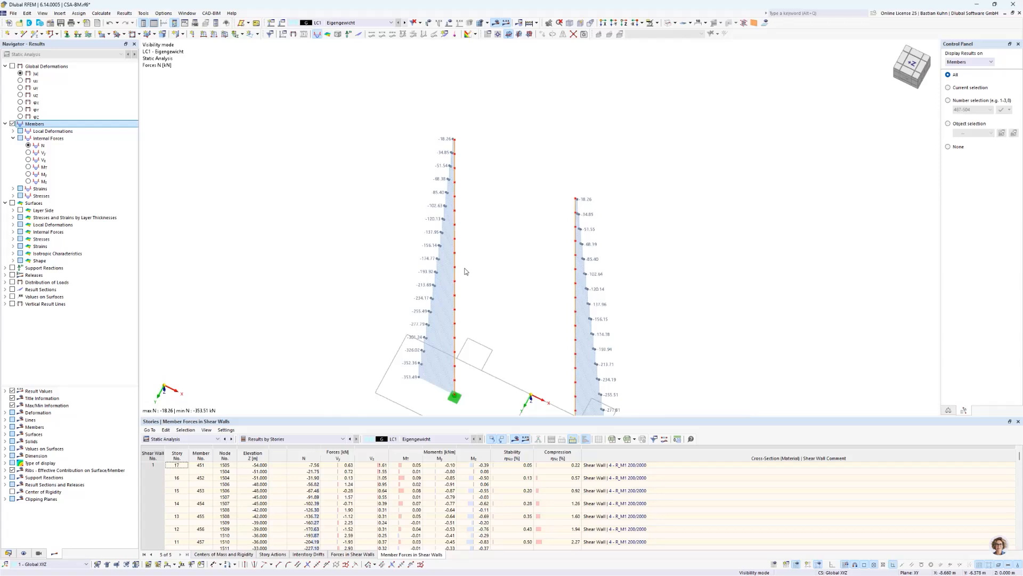
{"action": "middle_click_drag", "start_coordinate": [526, 247], "coordinate": [492, 180], "text": "ctrl"}
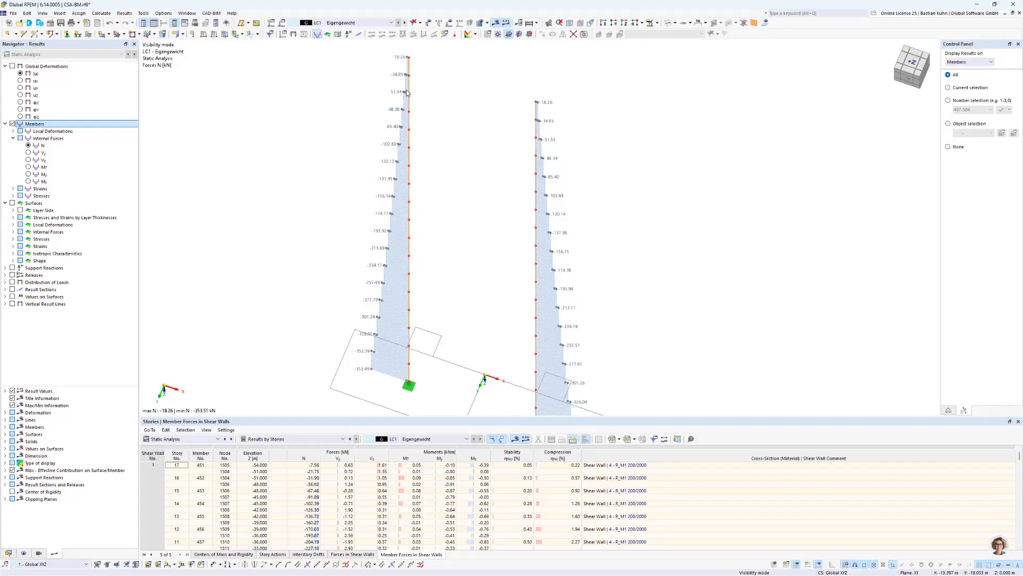
{"action": "scroll", "coordinate": [403, 80], "scroll_direction": "up", "scroll_amount": 3}
{"action": "scroll", "coordinate": [403, 79], "scroll_direction": "down", "scroll_amount": 3}
{"action": "scroll", "coordinate": [488, 174], "scroll_direction": "down", "scroll_amount": 3}
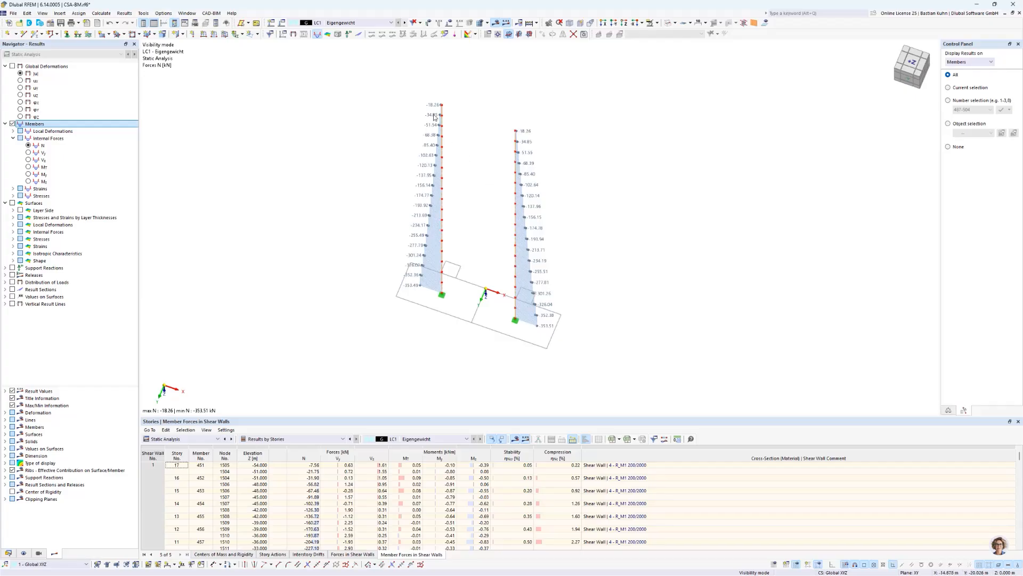
{"action": "scroll", "coordinate": [440, 109], "scroll_direction": "up", "scroll_amount": 2}
{"action": "scroll", "coordinate": [440, 108], "scroll_direction": "down", "scroll_amount": 2}
{"action": "middle_click_drag", "start_coordinate": [458, 205], "coordinate": [439, 166]}
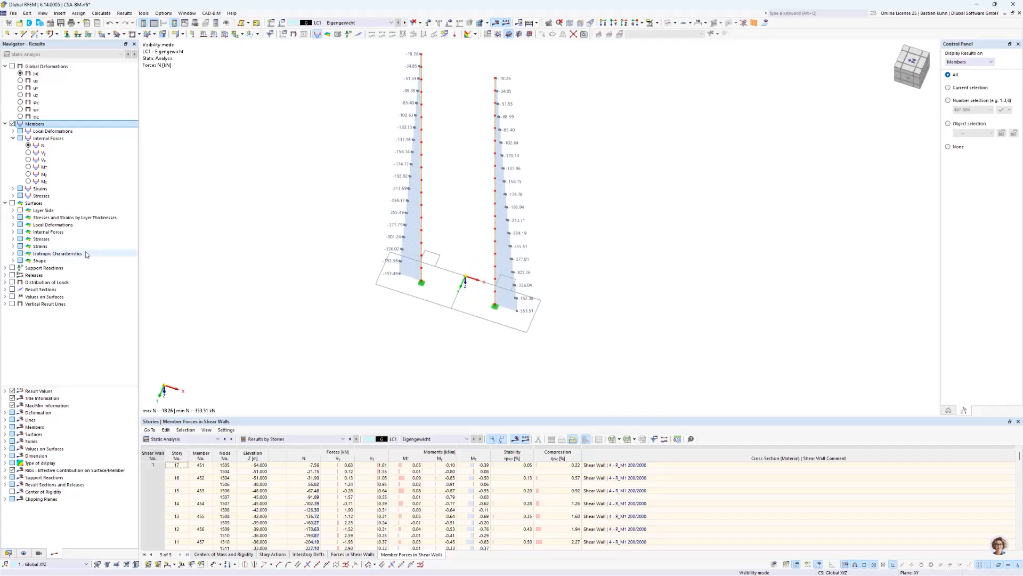
- Display the axial strains εx on the two isolated column stacks, then cancel the visibility mode
{"action": "left_click", "coordinate": [13, 189]}
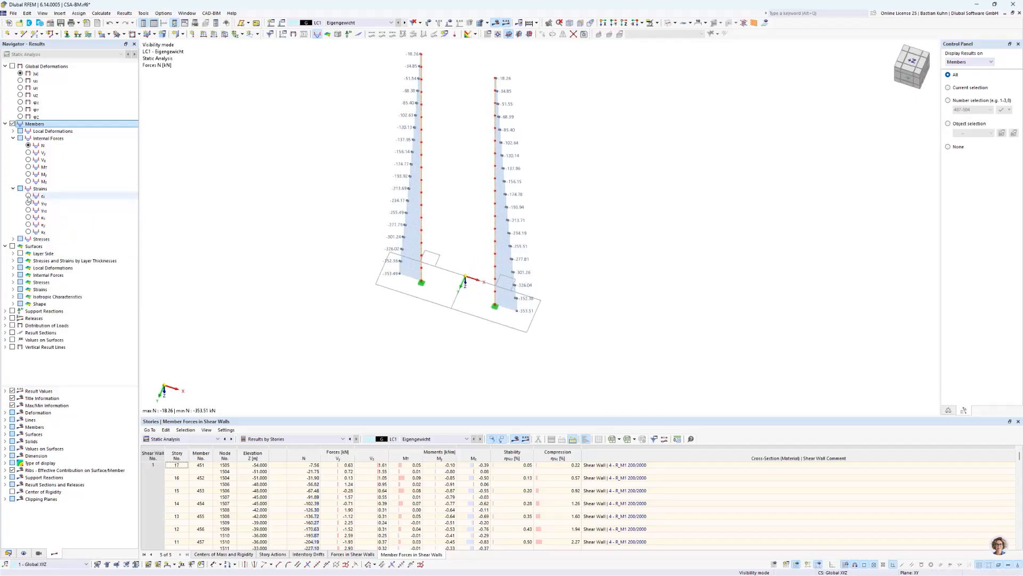
{"action": "left_click", "coordinate": [28, 196]}
{"action": "middle_click_drag", "start_coordinate": [379, 156], "coordinate": [391, 176], "text": "ctrl"}
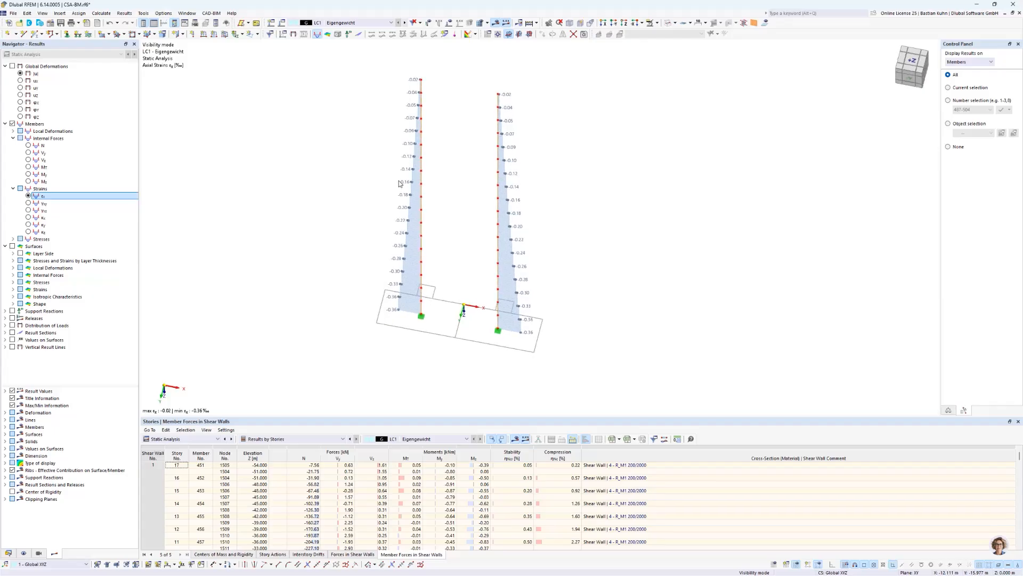
{"action": "left_click", "coordinate": [658, 23]}
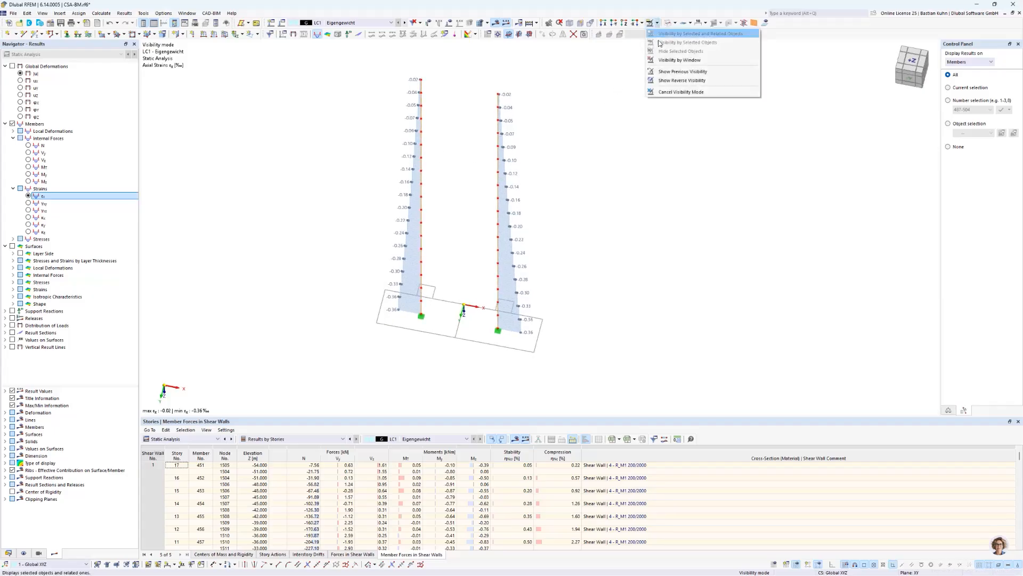
{"action": "left_click", "coordinate": [672, 91]}
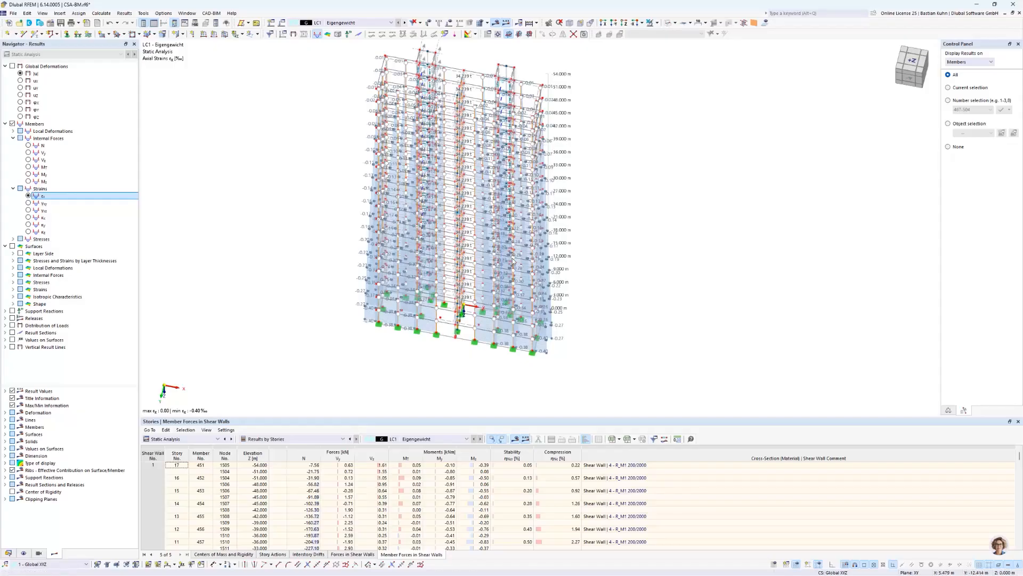
- Bring up the model's visibility groups, display the building as a solid model and hide the results
{"action": "left_click", "coordinate": [38, 553]}
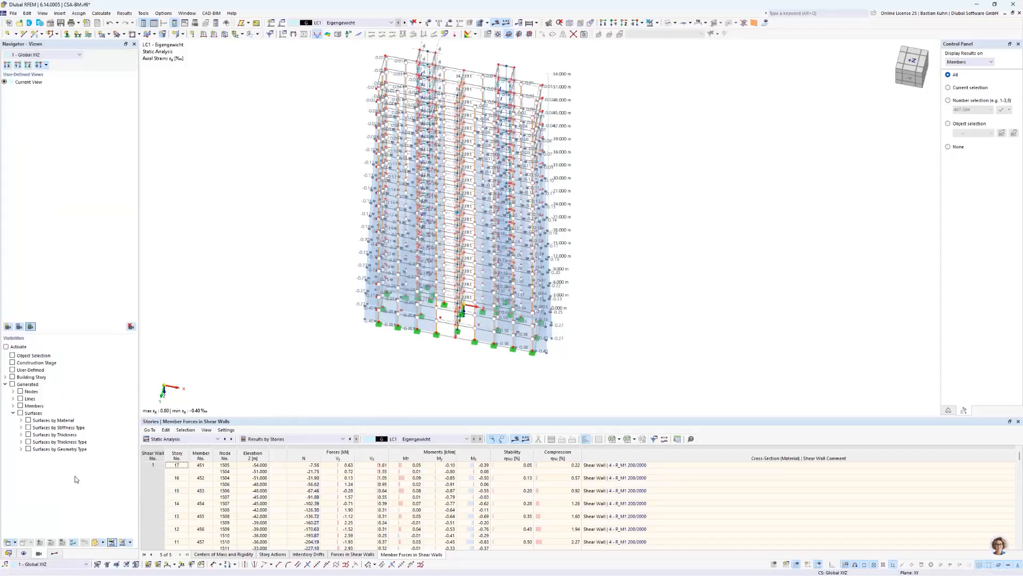
{"action": "left_click", "coordinate": [657, 23]}
{"action": "left_click", "coordinate": [657, 23]}
{"action": "left_click", "coordinate": [667, 24]}
{"action": "left_click", "coordinate": [496, 24]}
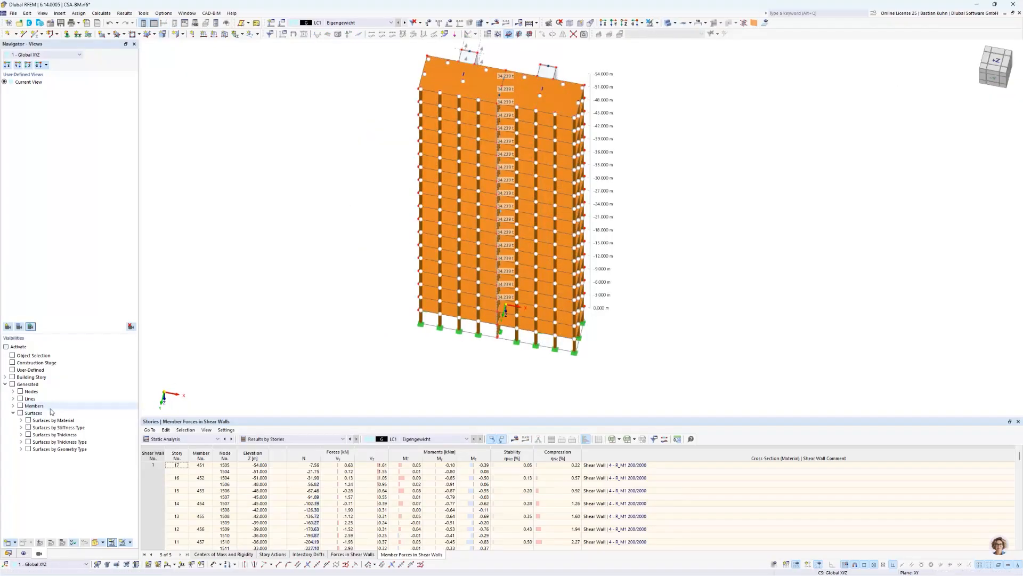
- Limit the visible model to building stories 0 and 1
{"action": "left_click", "coordinate": [5, 377]}
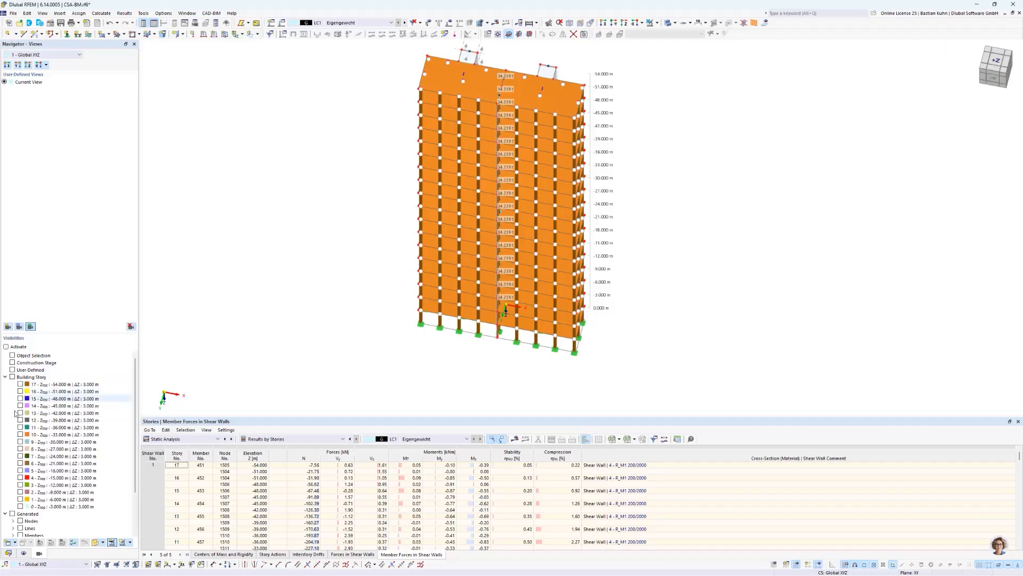
{"action": "left_click", "coordinate": [20, 506]}
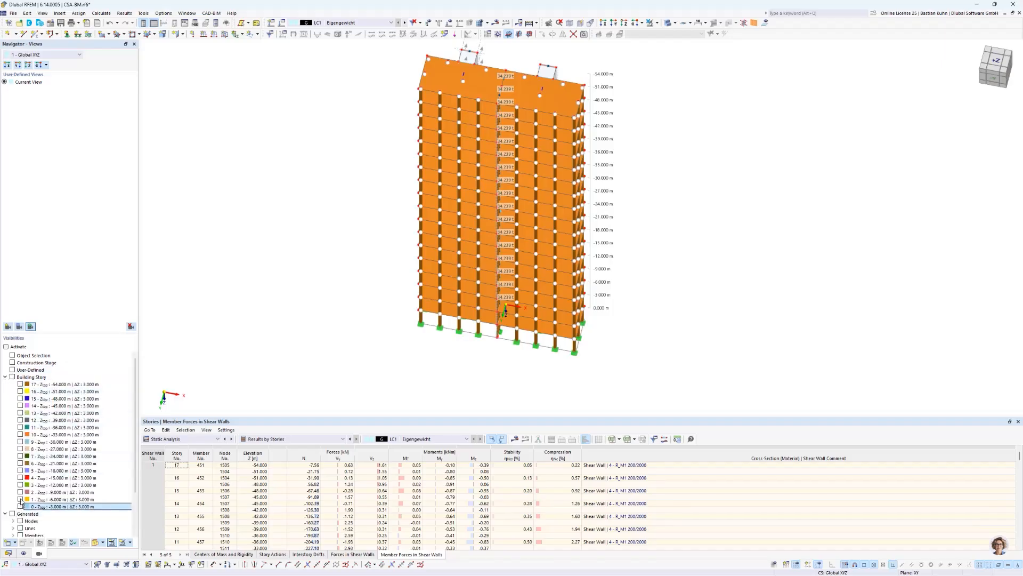
{"action": "left_click", "coordinate": [21, 500]}
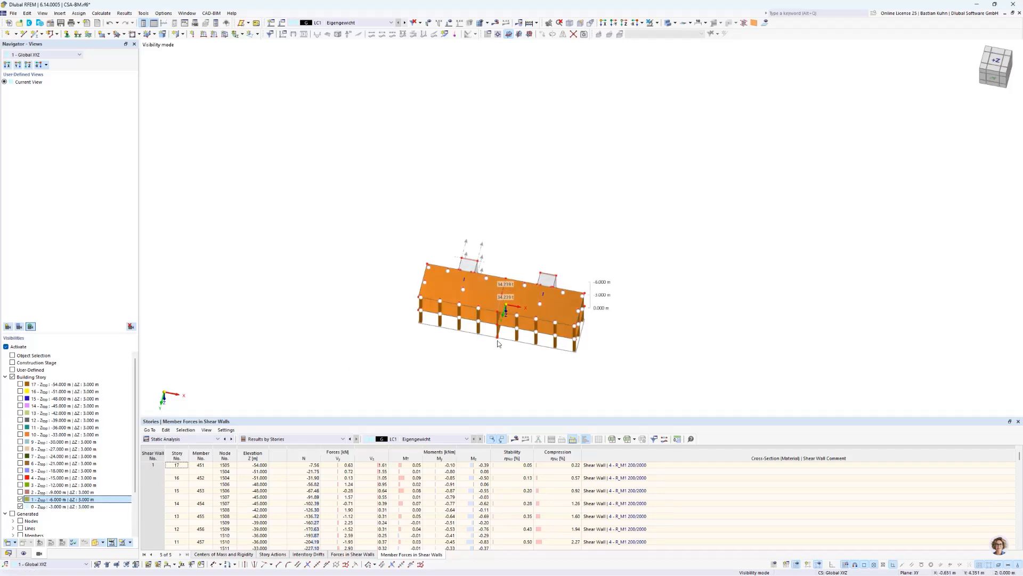
{"action": "middle_click_drag", "start_coordinate": [500, 351], "coordinate": [409, 249]}
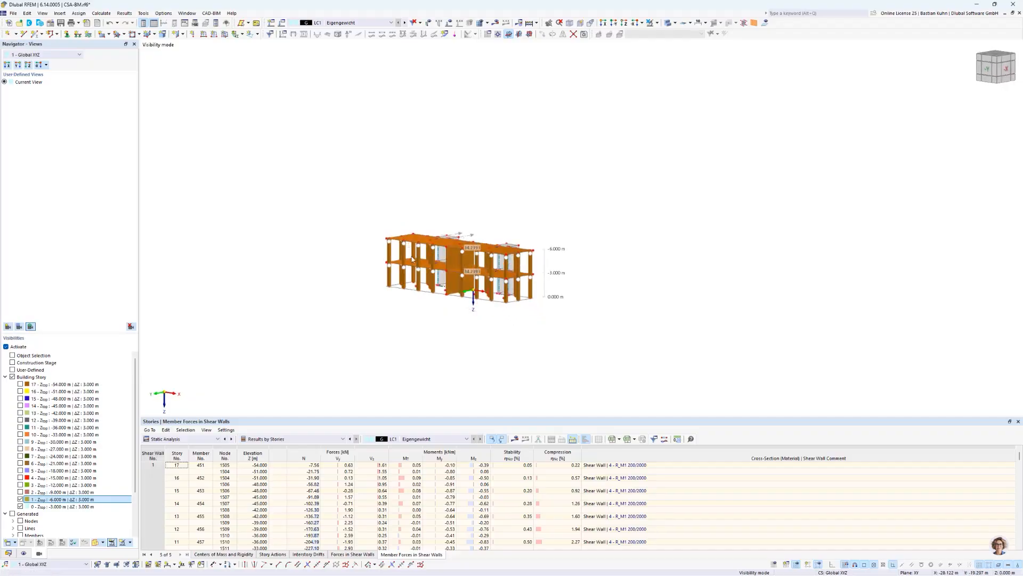
{"action": "scroll", "coordinate": [445, 262], "scroll_direction": "up", "scroll_amount": 4}
{"action": "scroll", "coordinate": [446, 263], "scroll_direction": "up", "scroll_amount": 1}
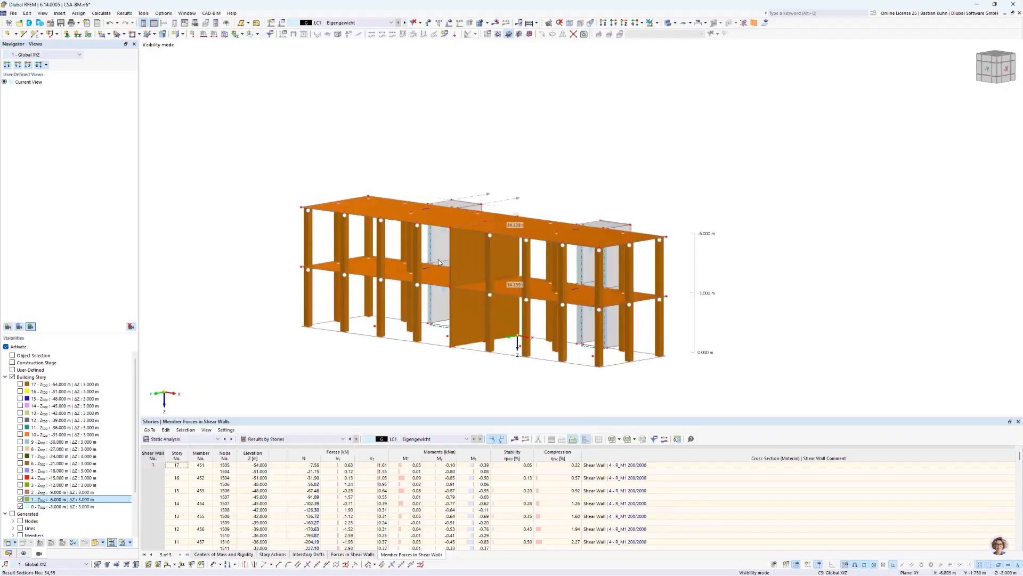
- Show the LC1 results on the two visible stories and switch from axial strains to axial forces N
{"action": "left_click", "coordinate": [495, 23]}
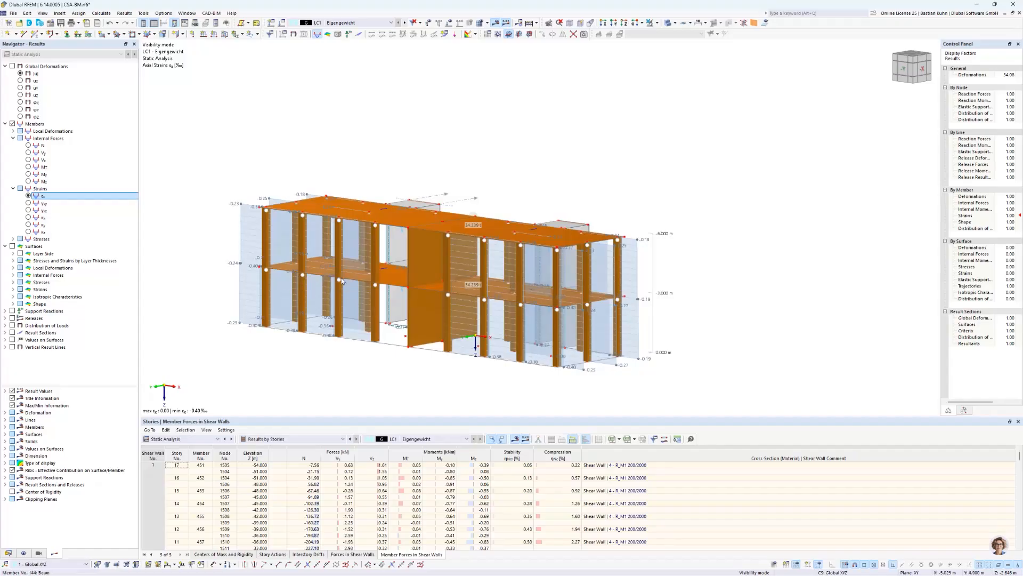
{"action": "scroll", "coordinate": [349, 271], "scroll_direction": "up", "scroll_amount": 4}
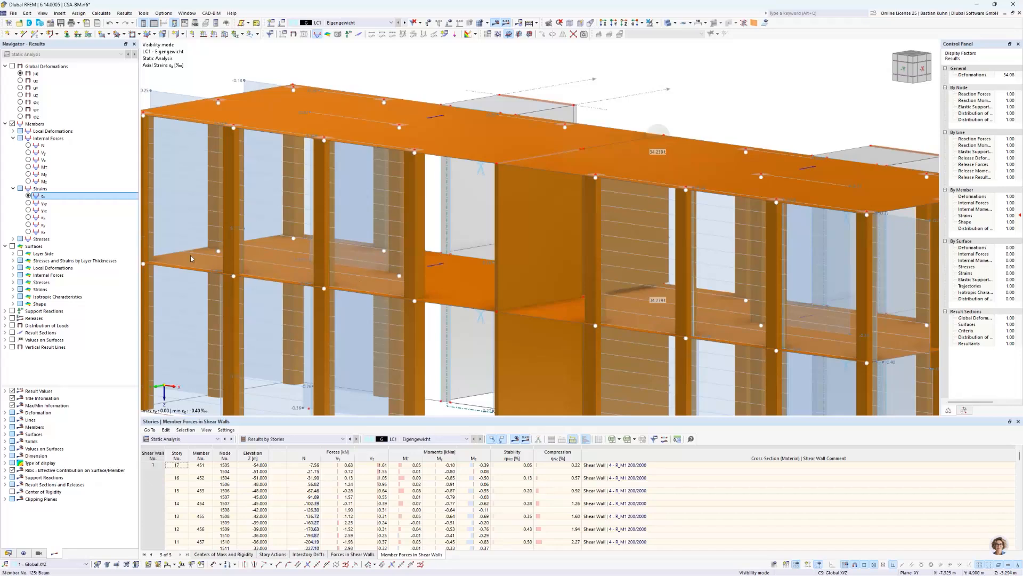
{"action": "left_click", "coordinate": [28, 145]}
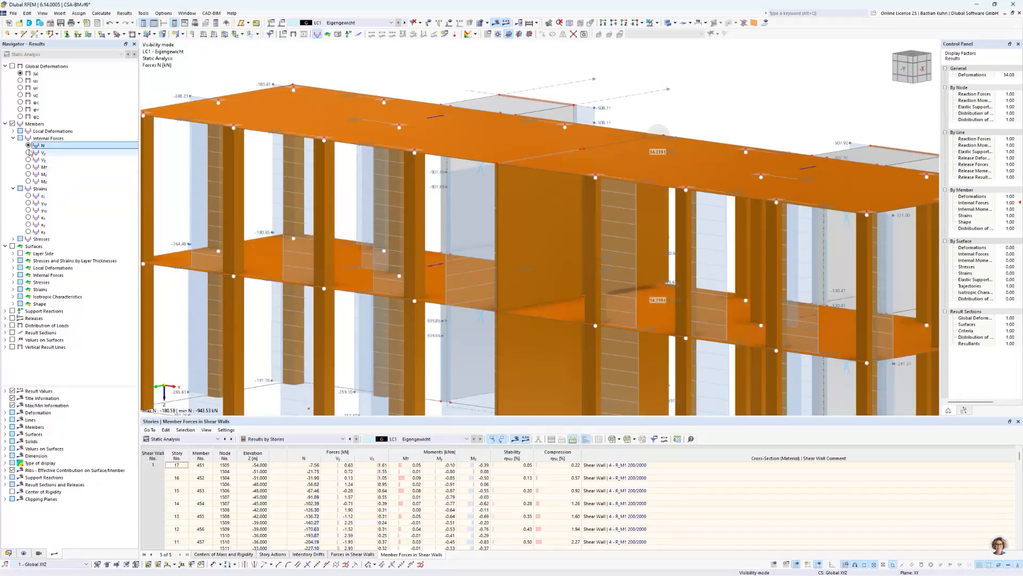
{"action": "scroll", "coordinate": [368, 205], "scroll_direction": "down", "scroll_amount": 5}
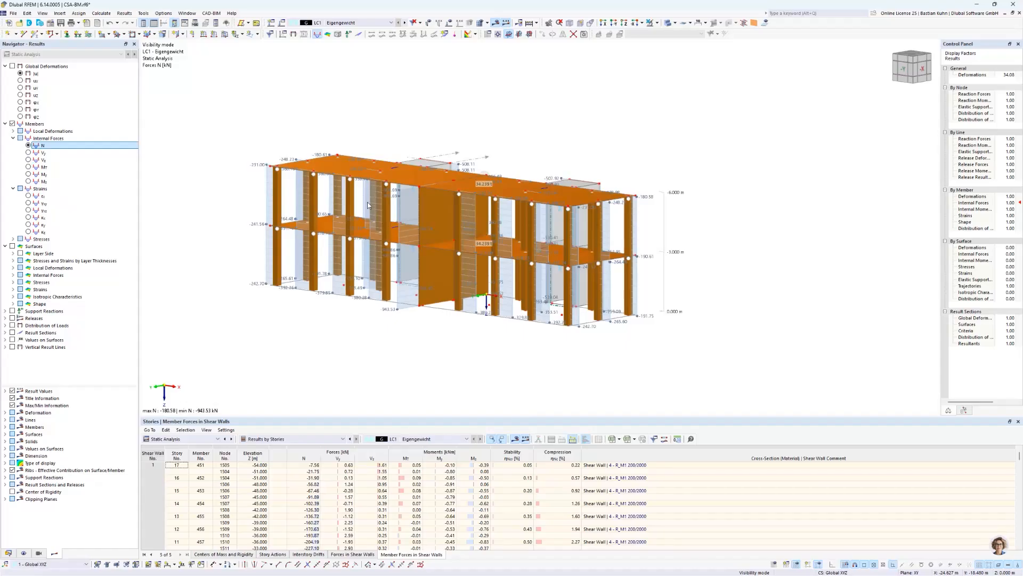
- Cancel the visibility mode and open the settings of building story 17
{"action": "left_click", "coordinate": [658, 23]}
{"action": "left_click", "coordinate": [675, 93]}
{"action": "left_click", "coordinate": [8, 553]}
{"action": "double_click", "coordinate": [65, 348]}
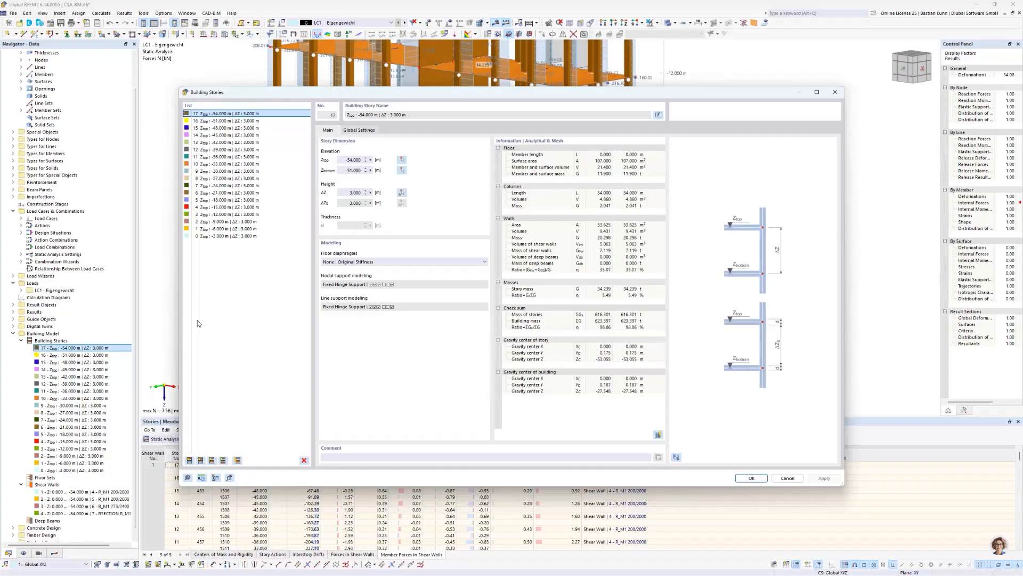
- Set the floor diaphragms of all building stories 0 to 17 to Semi-Rigid and accept deleting the existing results
{"action": "left_click", "coordinate": [219, 236], "text": "shift"}
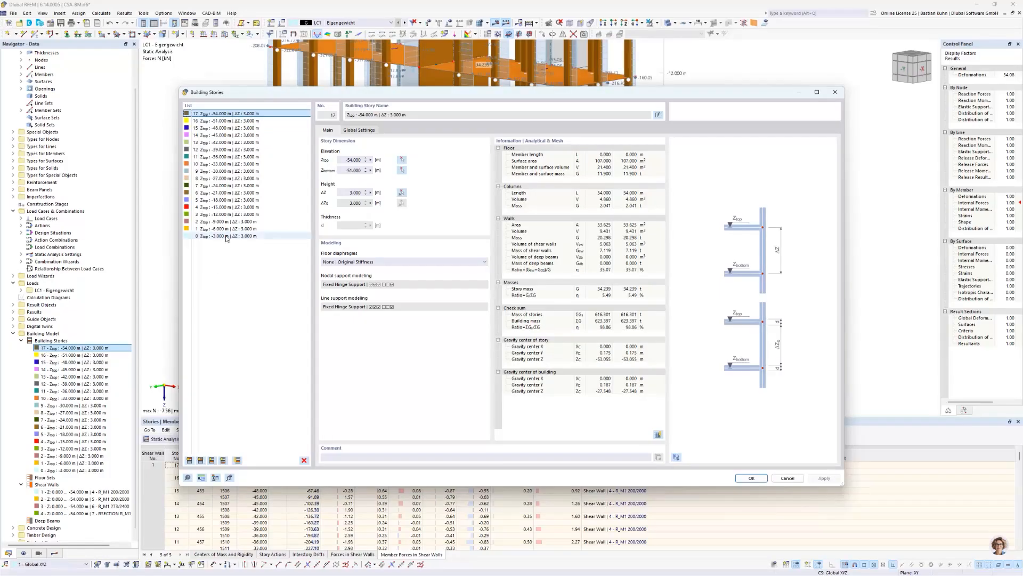
{"action": "left_click", "coordinate": [394, 262]}
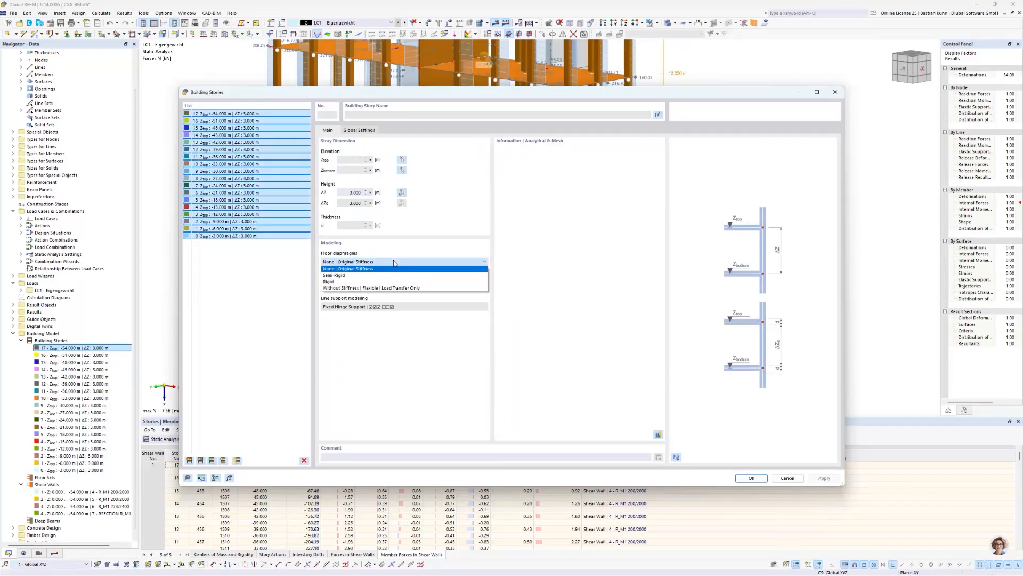
{"action": "left_click", "coordinate": [676, 470]}
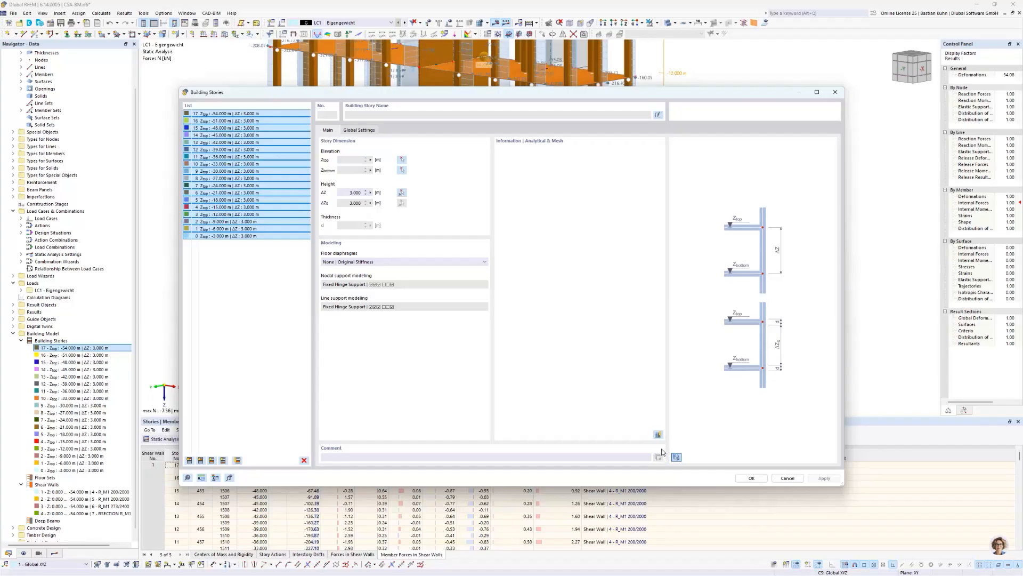
{"action": "left_click", "coordinate": [421, 262]}
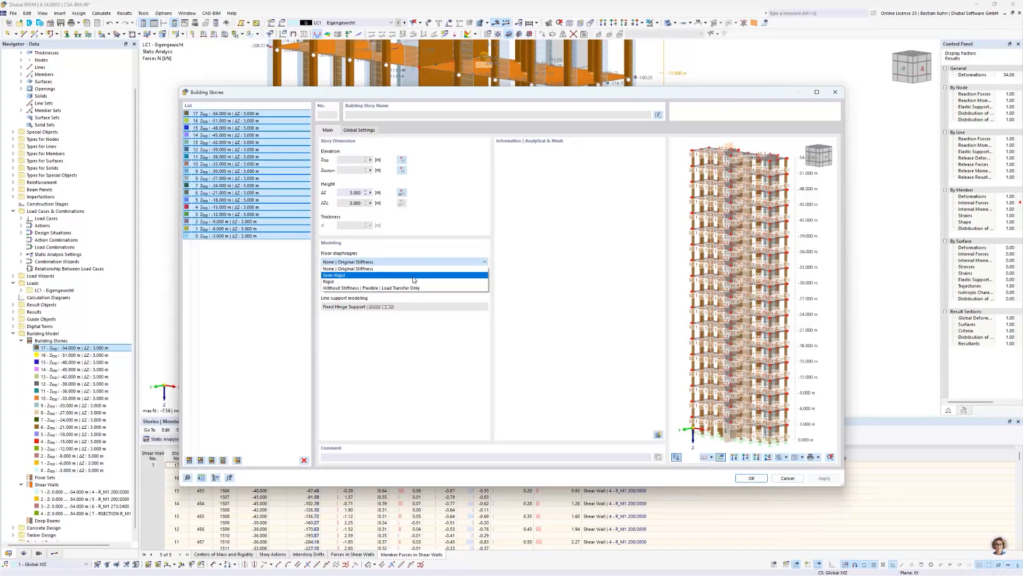
{"action": "key", "text": "Escape"}
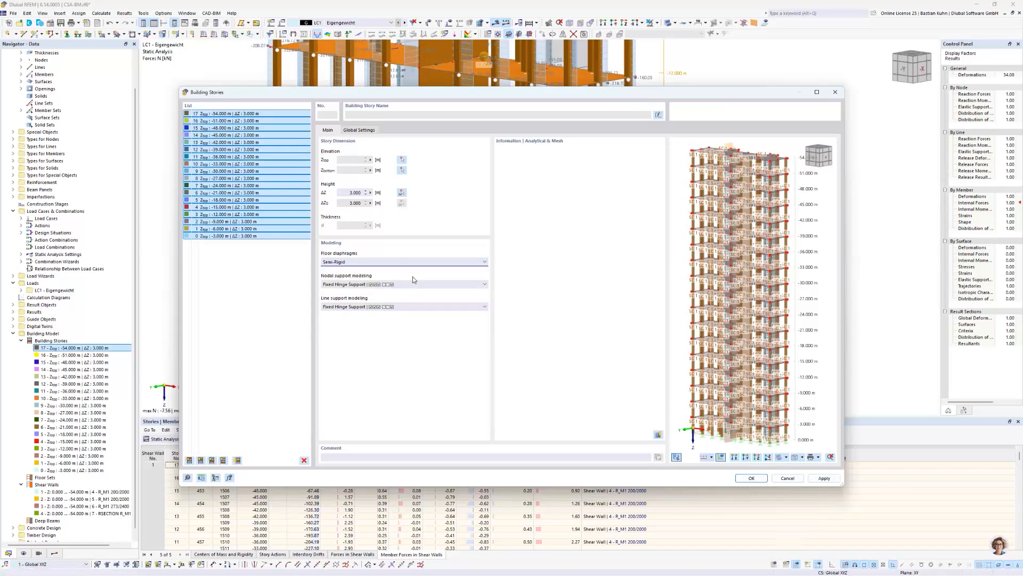
{"action": "left_click", "coordinate": [742, 479]}
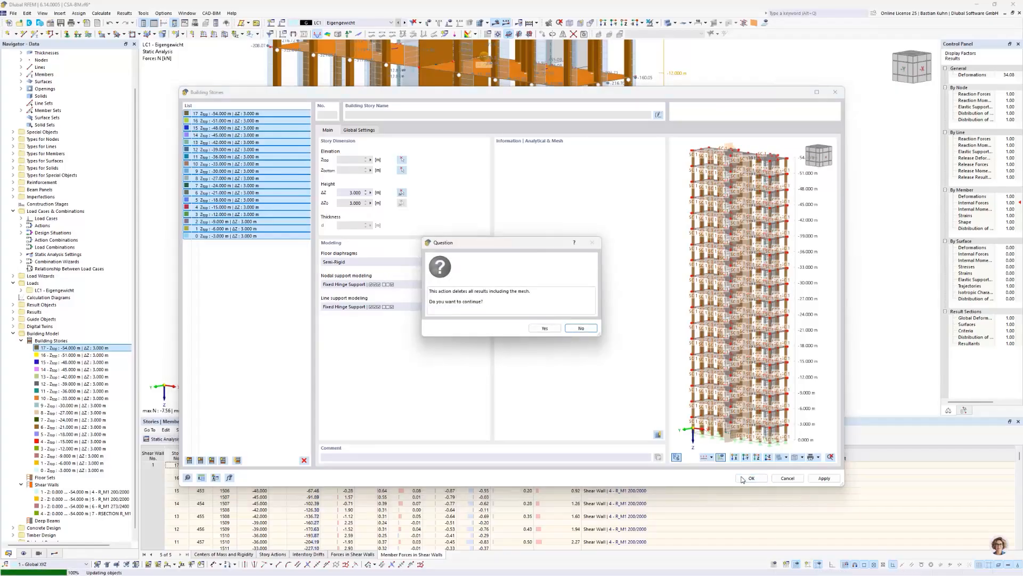
{"action": "left_click", "coordinate": [545, 329]}
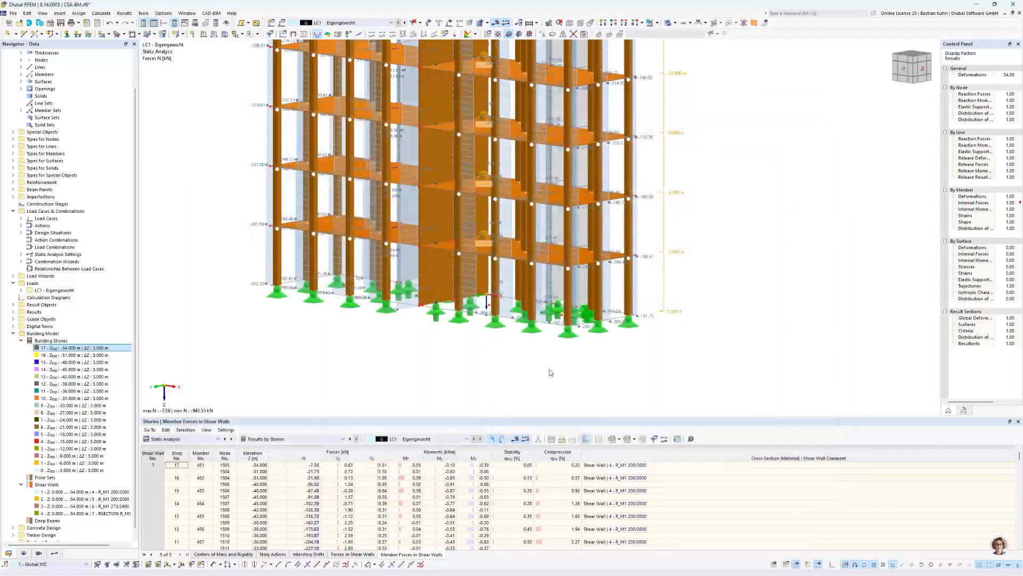
- Reopen the building story settings and set the nodal support modeling of all stories to Elastic Column | Hinge-Rigid
{"action": "double_click", "coordinate": [88, 349]}
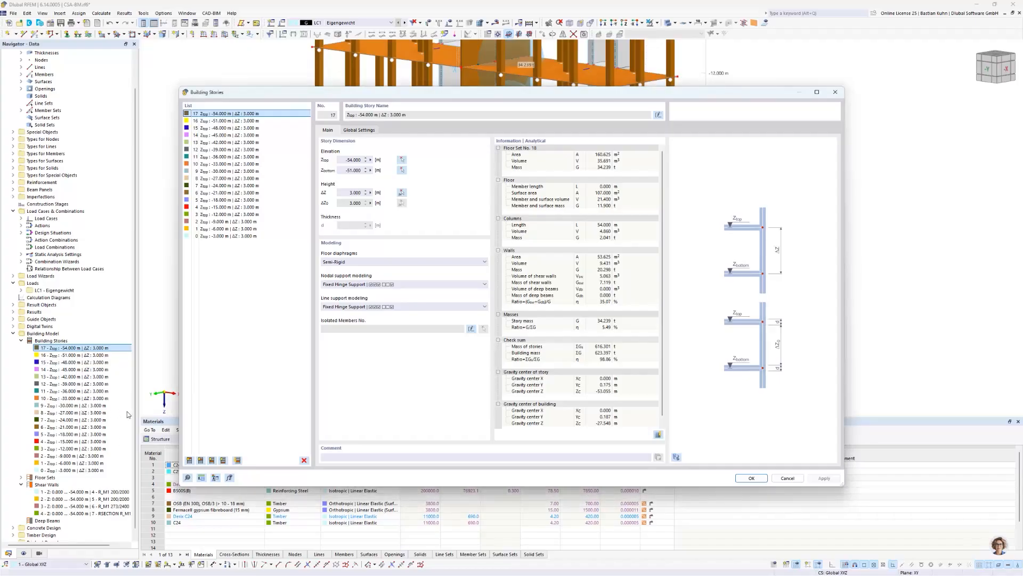
{"action": "left_click", "coordinate": [217, 235], "text": "shift"}
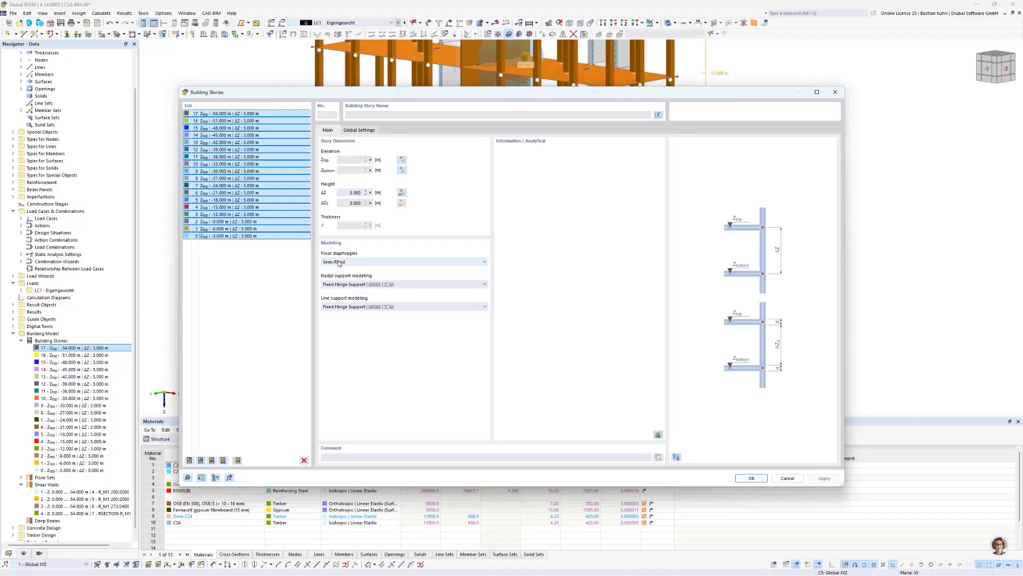
{"action": "left_click", "coordinate": [676, 455]}
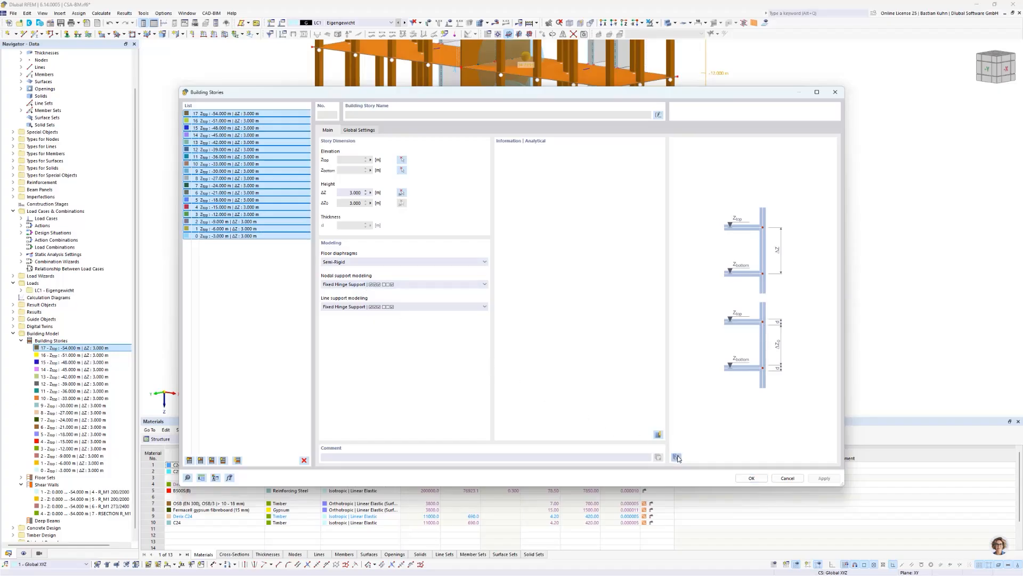
{"action": "left_click", "coordinate": [417, 285]}
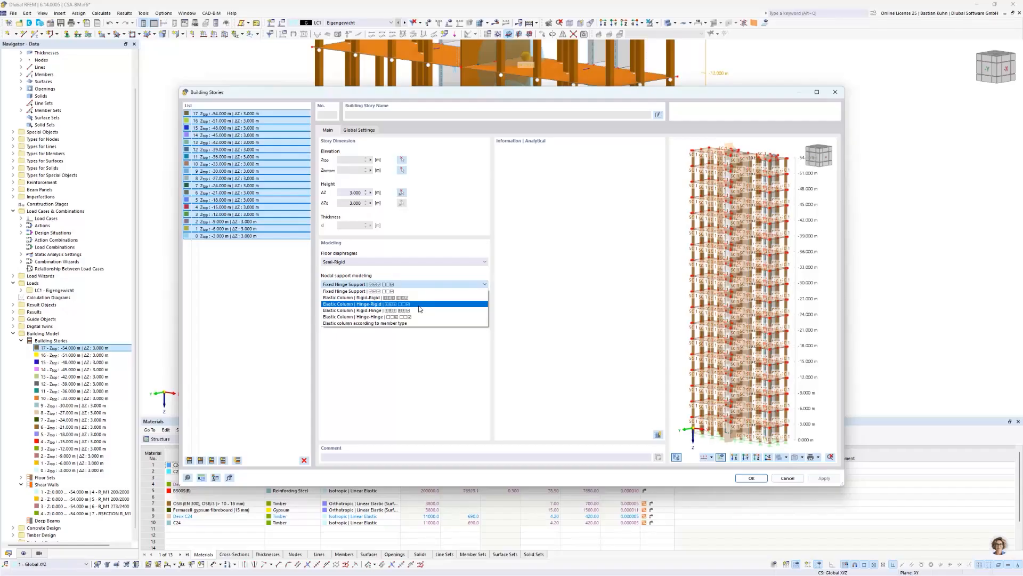
{"action": "left_click", "coordinate": [419, 307]}
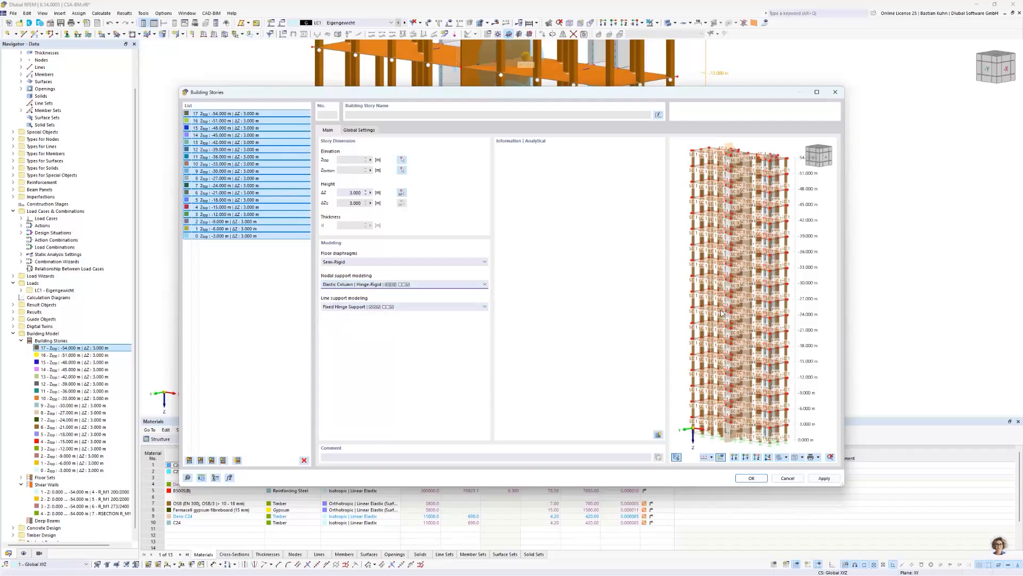
{"action": "scroll", "coordinate": [693, 319], "scroll_direction": "up", "scroll_amount": 5}
{"action": "scroll", "coordinate": [693, 319], "scroll_direction": "up", "scroll_amount": 3}
{"action": "scroll", "coordinate": [693, 319], "scroll_direction": "down", "scroll_amount": 3}
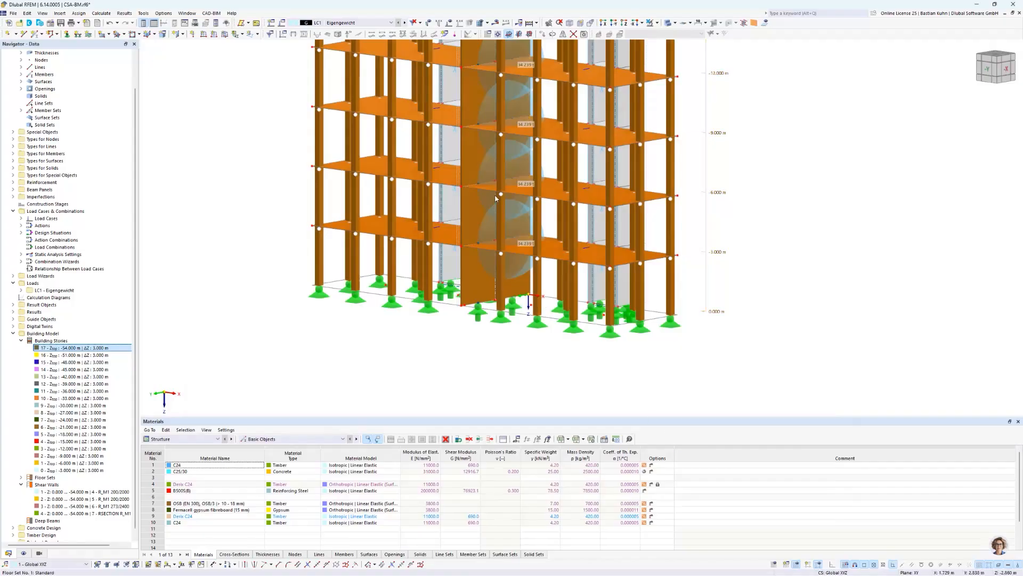
- Calculate the model and display the global deformations |u| for the Walls | Global 3D Calculation
{"action": "left_click", "coordinate": [495, 23]}
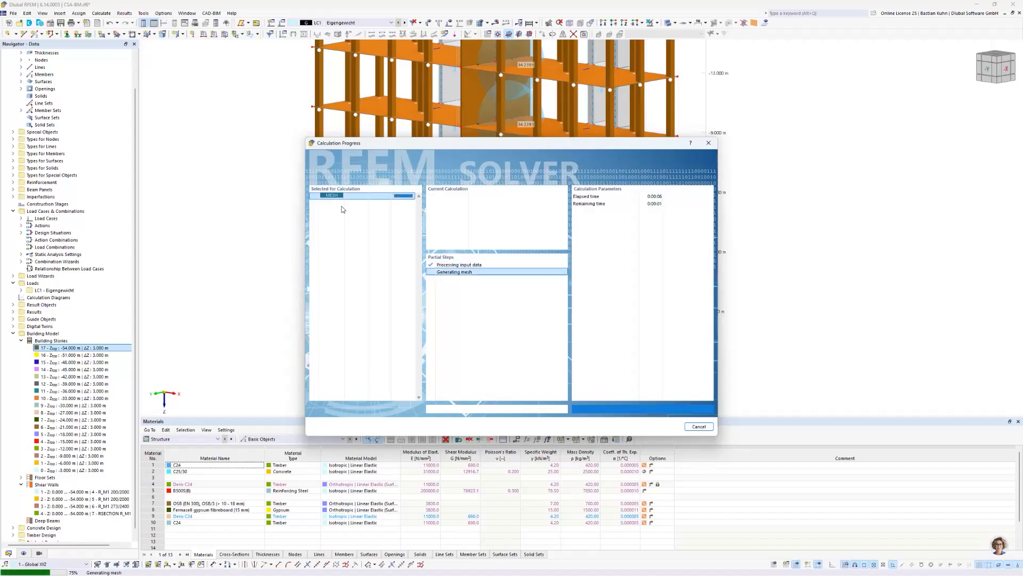
{"action": "left_click_drag", "start_coordinate": [455, 142], "coordinate": [742, 141]}
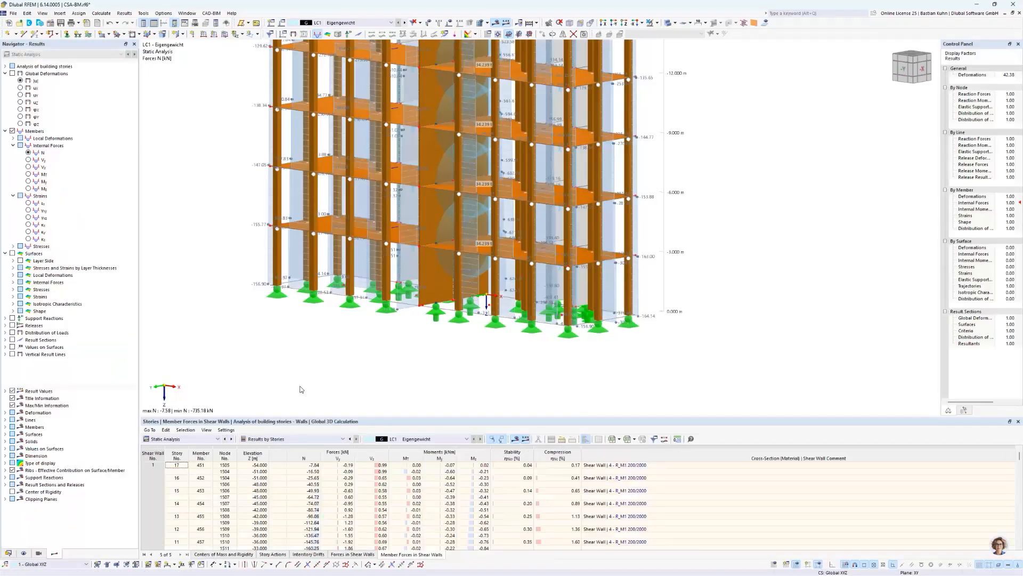
{"action": "left_click", "coordinate": [6, 66]}
{"action": "scroll", "coordinate": [239, 212], "scroll_direction": "down", "scroll_amount": 3}
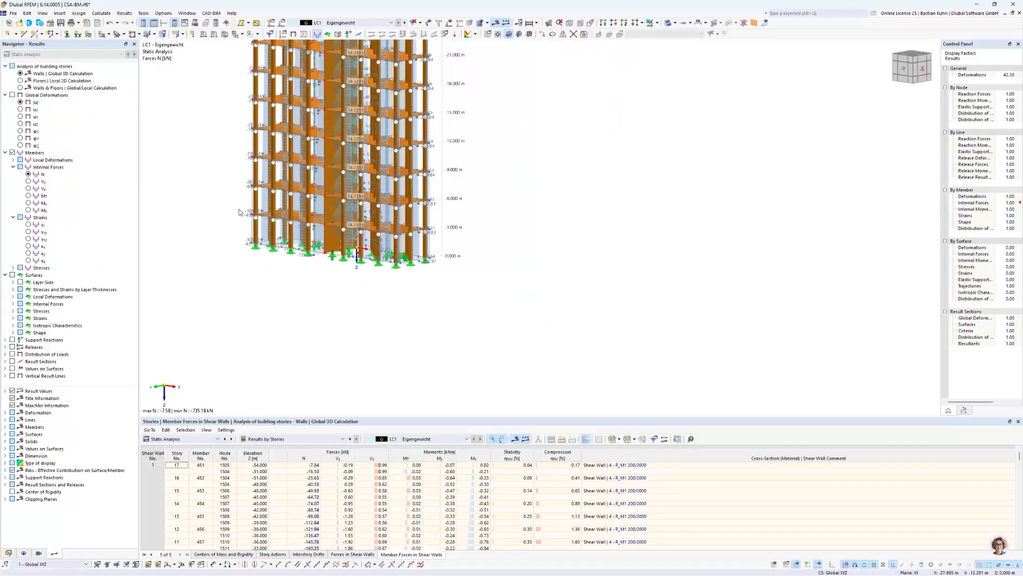
{"action": "scroll", "coordinate": [239, 209], "scroll_direction": "down", "scroll_amount": 5}
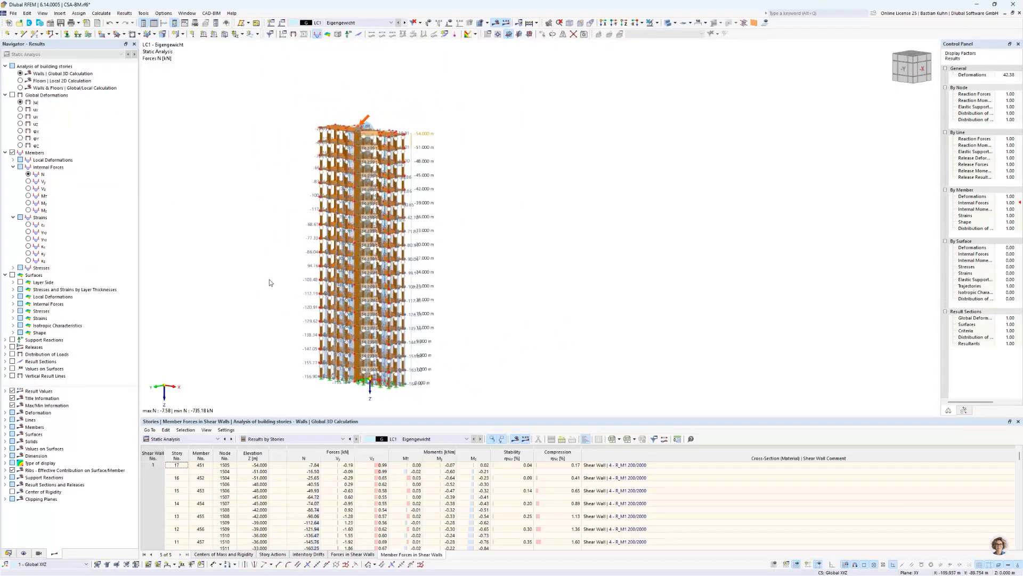
{"action": "left_click", "coordinate": [13, 95]}
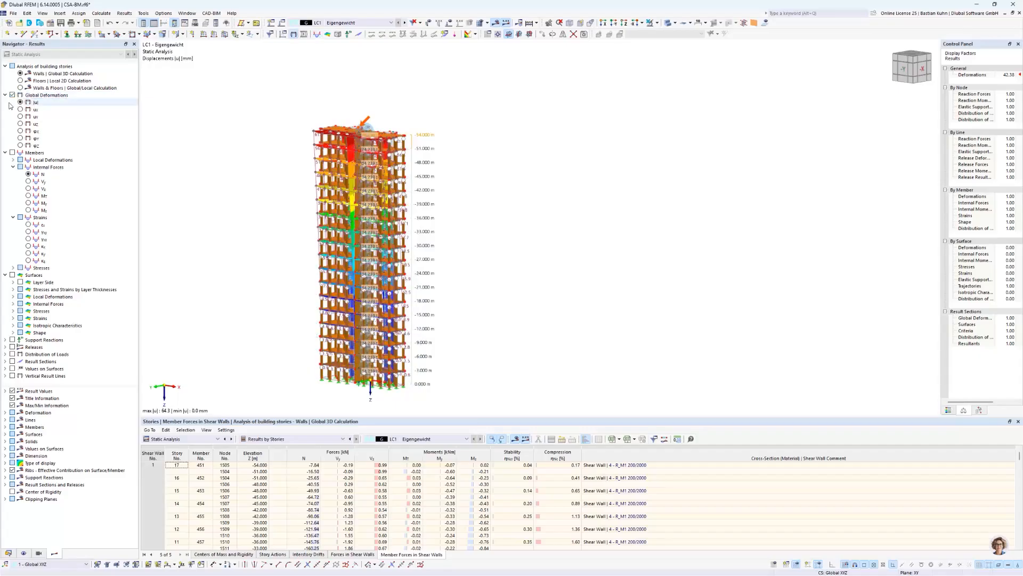
{"action": "scroll", "coordinate": [320, 126], "scroll_direction": "up", "scroll_amount": 4}
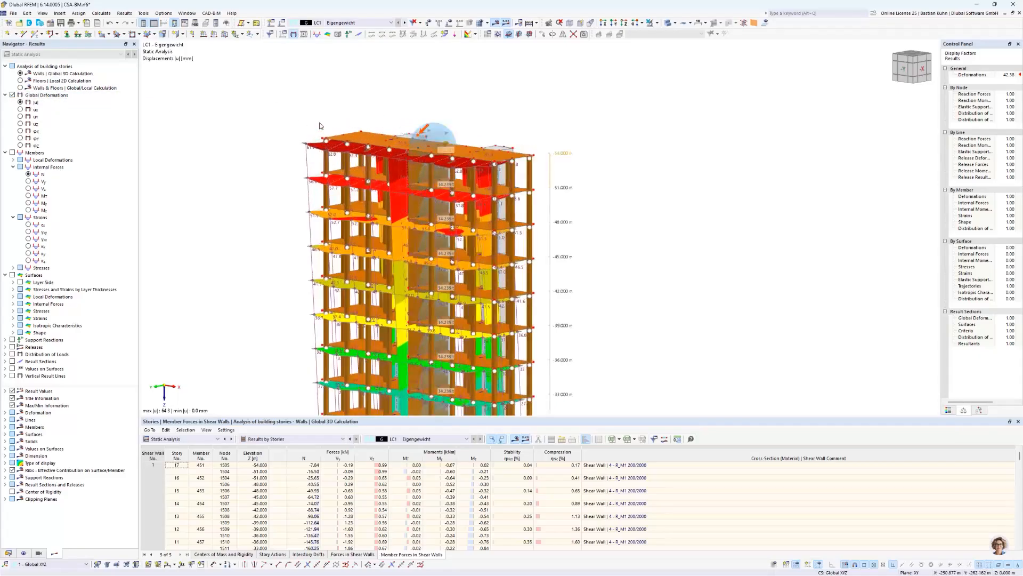
- Switch the building story analysis to Floors | Local 2D Calculation and examine the floor deformations of the upper stories
{"action": "left_click", "coordinate": [29, 81]}
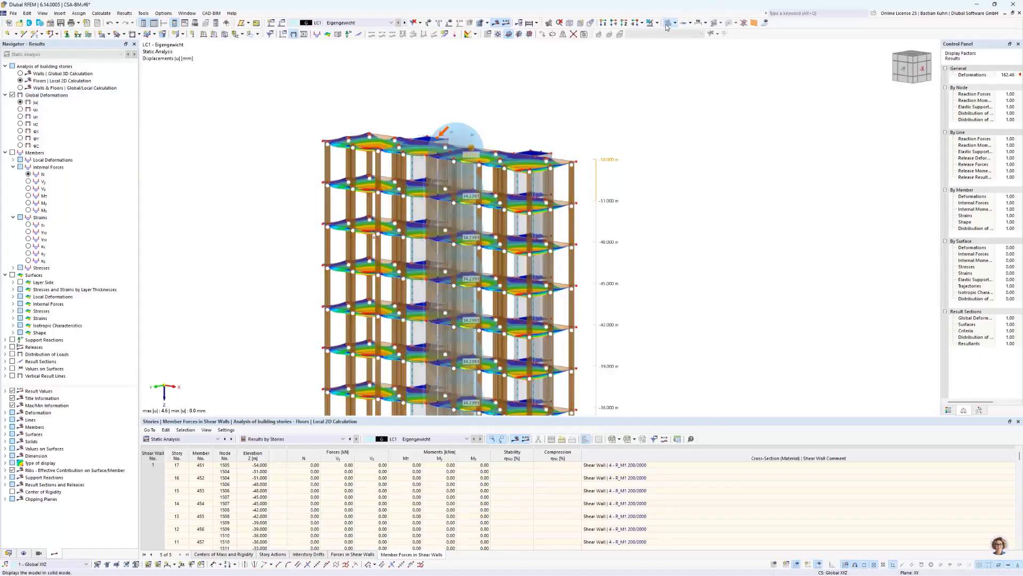
{"action": "middle_click_drag", "start_coordinate": [638, 143], "coordinate": [650, 124], "text": "ctrl"}
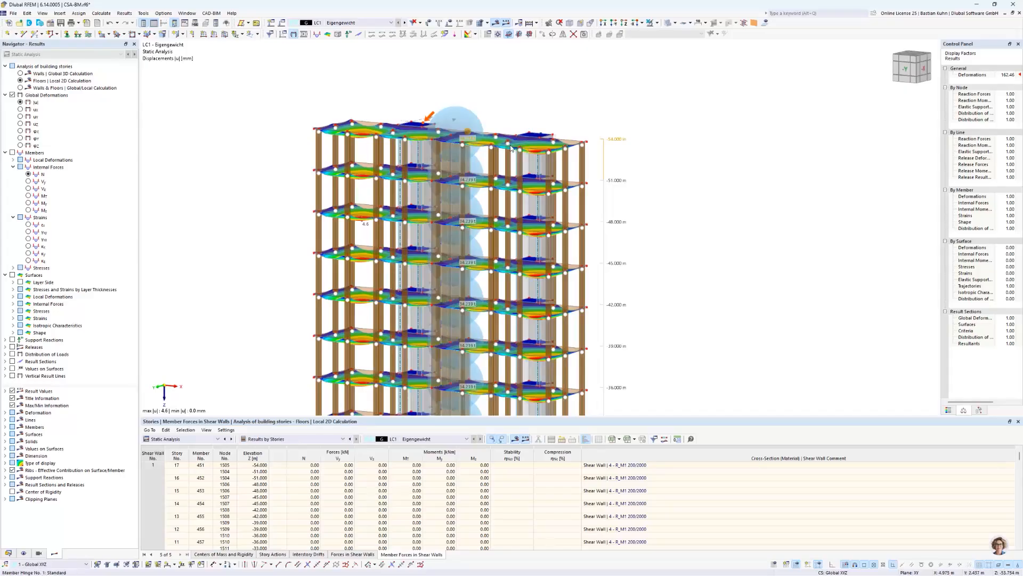
{"action": "scroll", "coordinate": [414, 124], "scroll_direction": "up", "scroll_amount": 5}
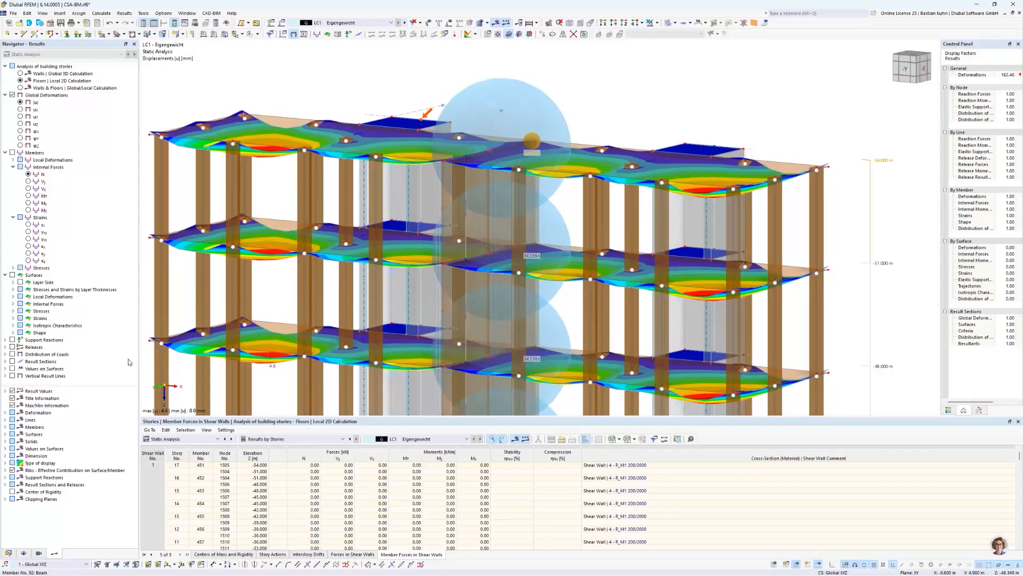
- Turn on the display of loads from load transfer surfaces and show the LC1 loads on the model
{"action": "left_click", "coordinate": [24, 552]}
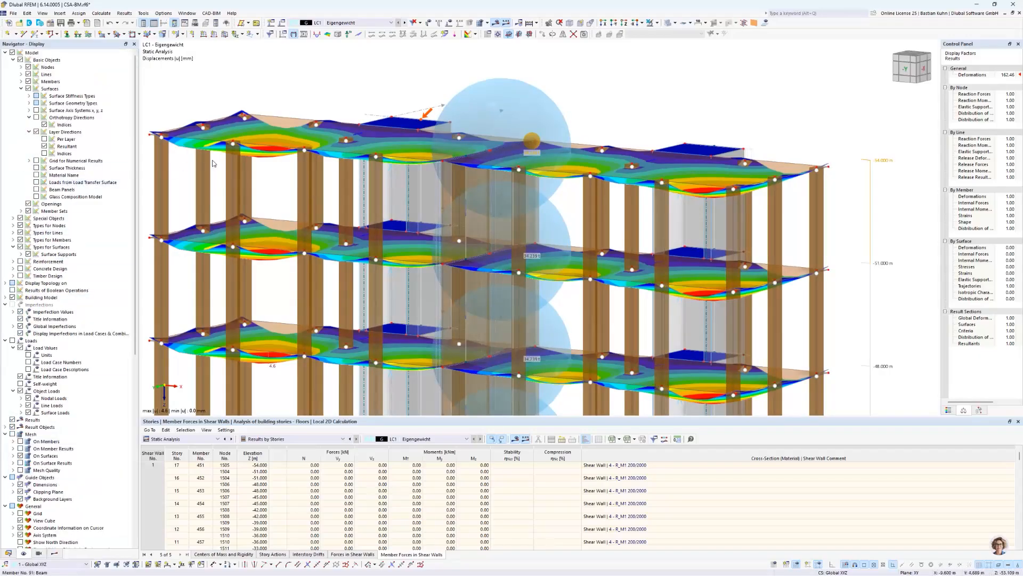
{"action": "scroll", "coordinate": [214, 162], "scroll_direction": "down", "scroll_amount": 5}
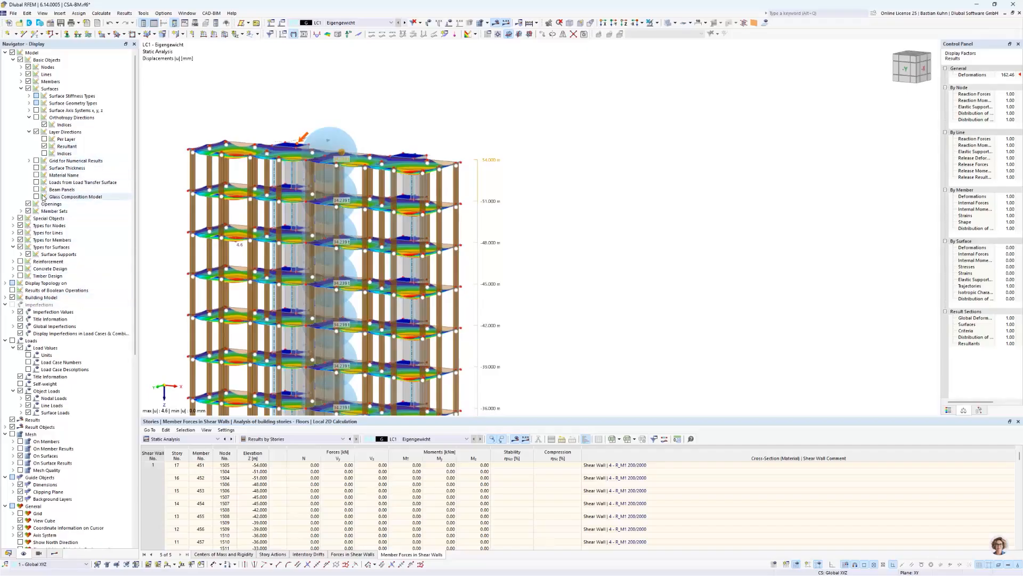
{"action": "left_click", "coordinate": [36, 182]}
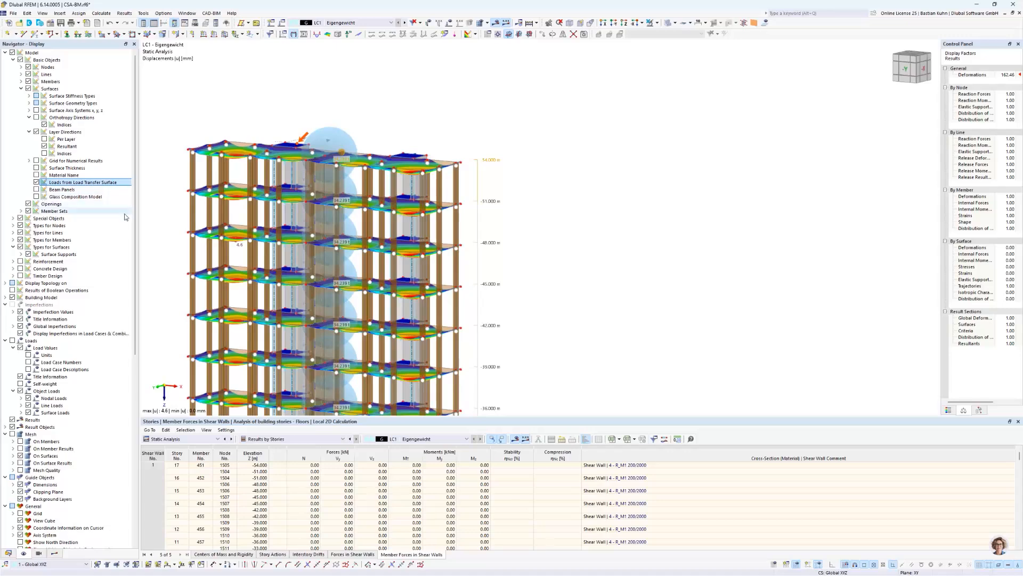
{"action": "left_click", "coordinate": [450, 23]}
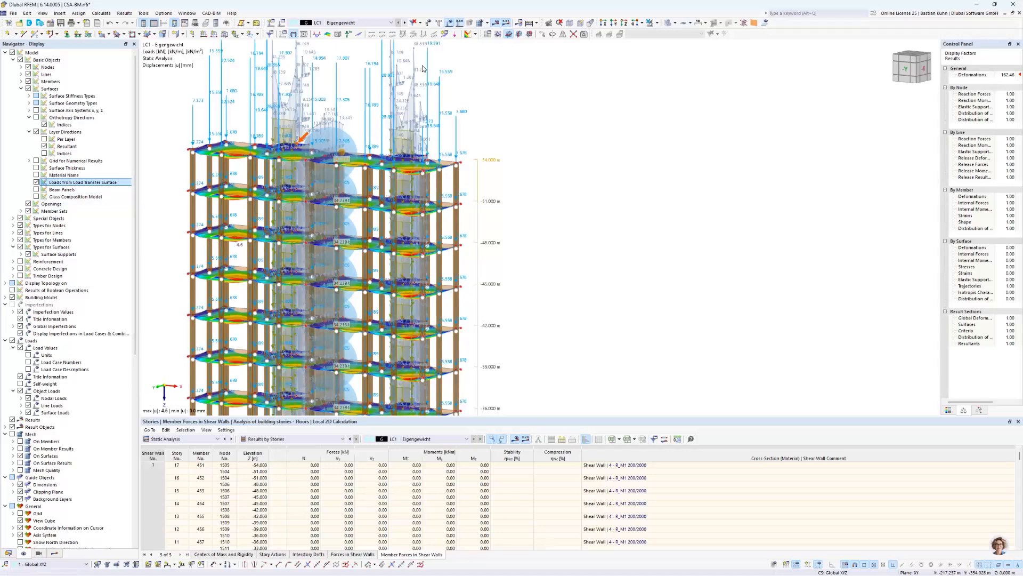
- Compare the applied surface loads with the loads from load transfer surfaces, and examine the transferred loads over the building's height
{"action": "left_click", "coordinate": [37, 181]}
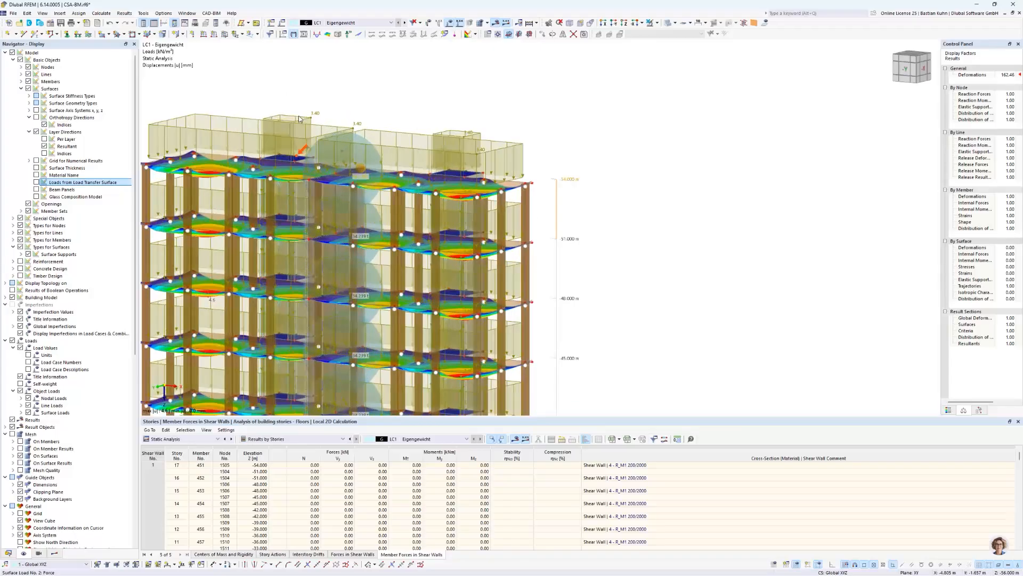
{"action": "middle_click_drag", "start_coordinate": [299, 118], "coordinate": [383, 115]}
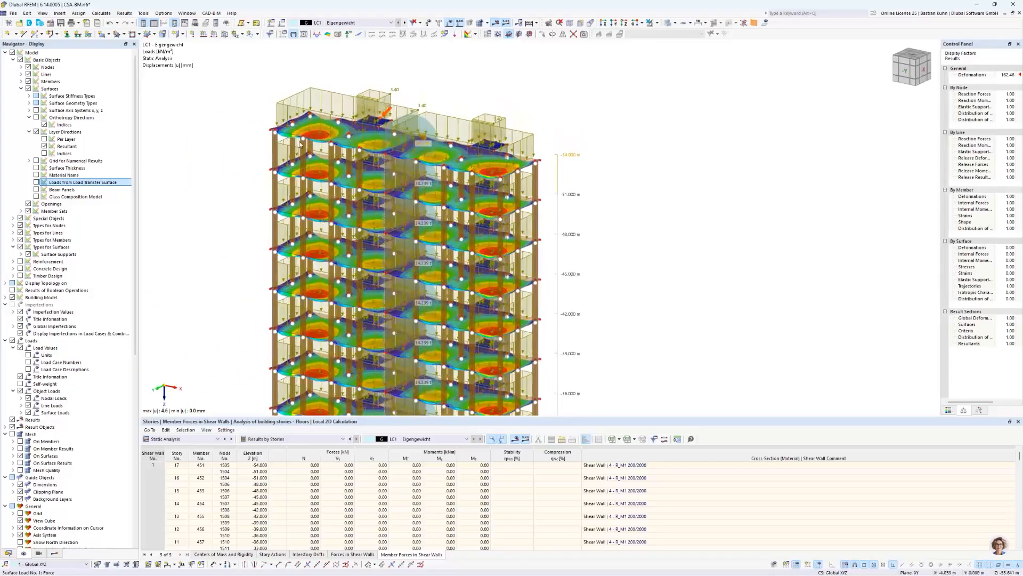
{"action": "left_click", "coordinate": [37, 182]}
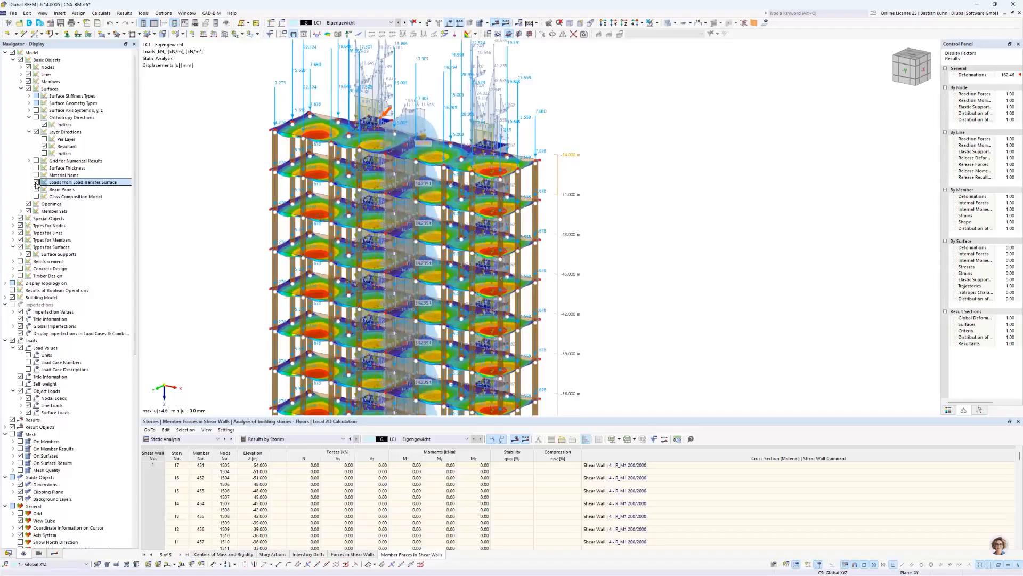
{"action": "middle_click_drag", "start_coordinate": [305, 139], "coordinate": [312, 188], "text": "ctrl"}
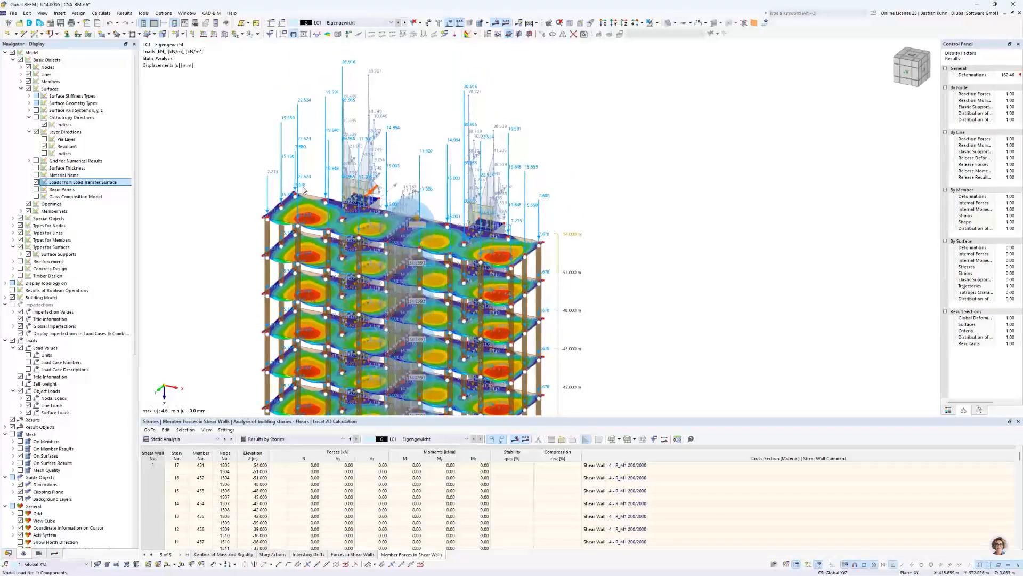
{"action": "scroll", "coordinate": [306, 190], "scroll_direction": "up", "scroll_amount": 3}
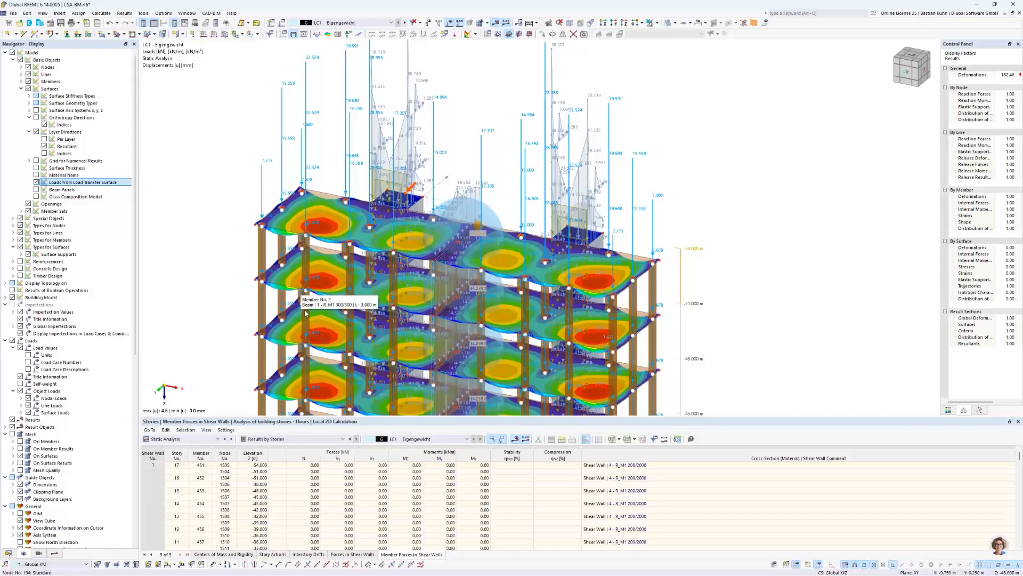
{"action": "scroll", "coordinate": [287, 267], "scroll_direction": "down", "scroll_amount": 5}
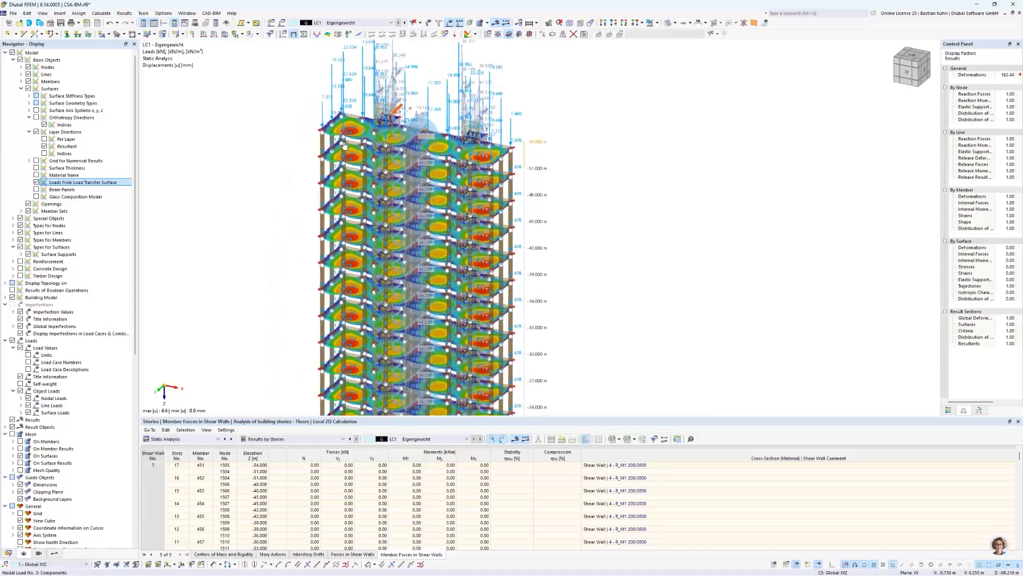
{"action": "scroll", "coordinate": [333, 367], "scroll_direction": "up", "scroll_amount": 5}
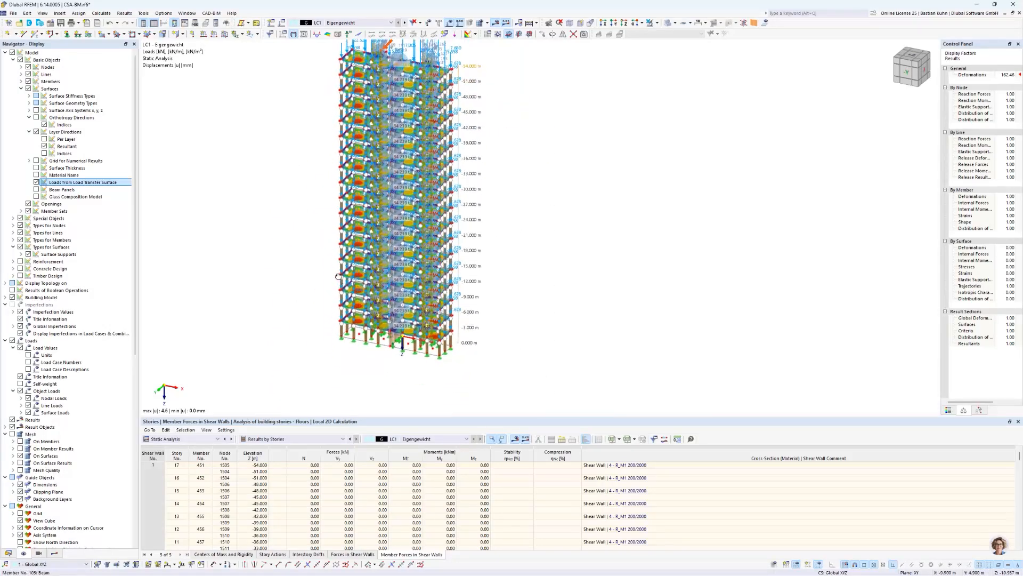
{"action": "scroll", "coordinate": [333, 346], "scroll_direction": "up", "scroll_amount": 2}
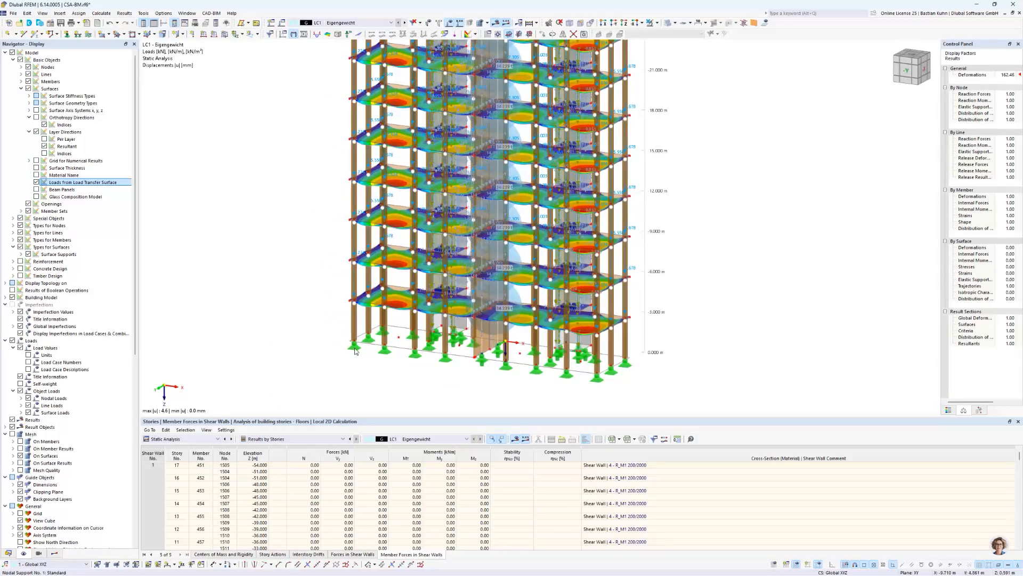
{"action": "scroll", "coordinate": [355, 348], "scroll_direction": "down", "scroll_amount": 2}
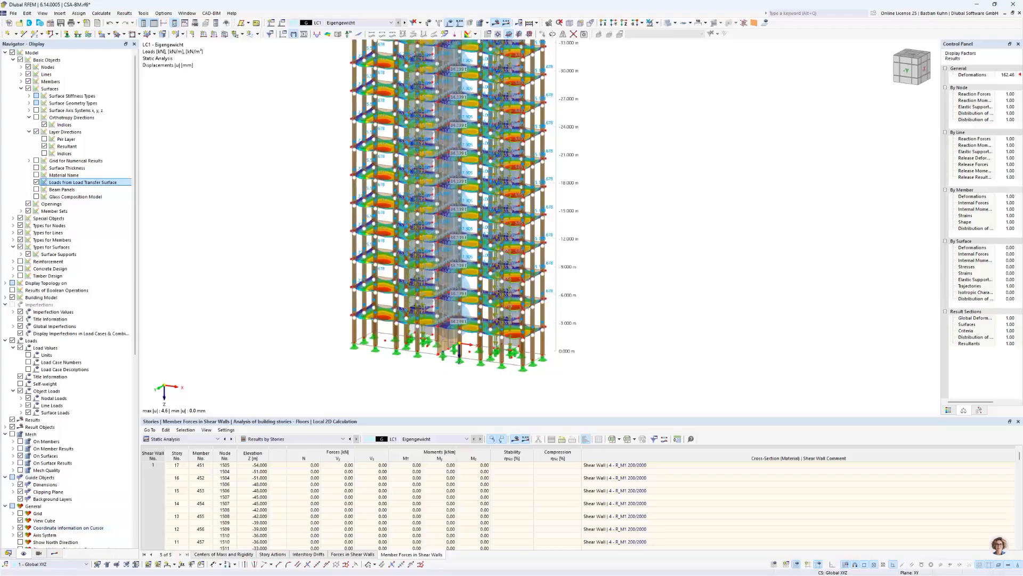
- Review the nodal support modeling options of the top building story and leave its settings without changes
{"action": "left_click", "coordinate": [8, 553]}
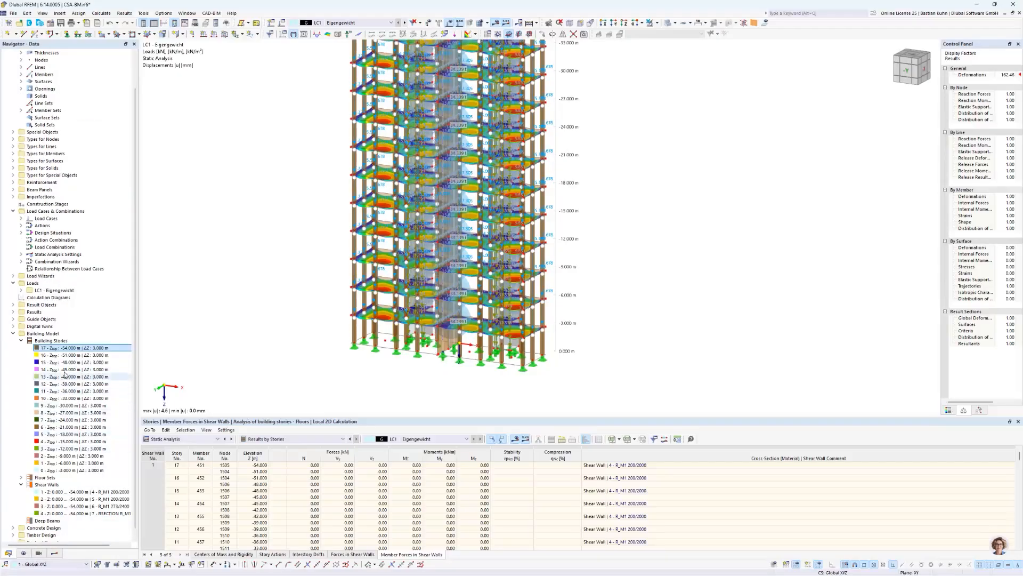
{"action": "double_click", "coordinate": [72, 349]}
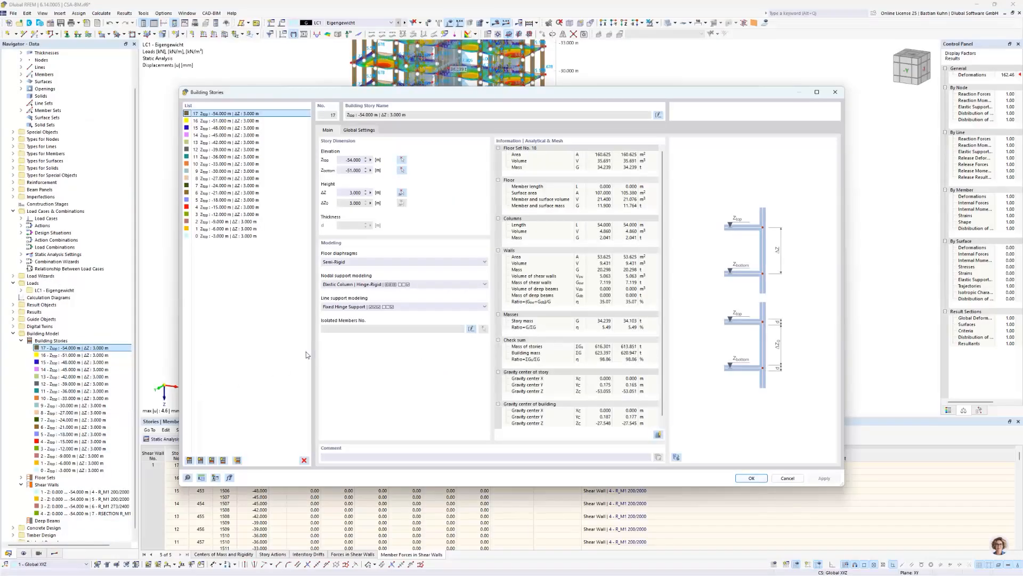
{"action": "left_click", "coordinate": [356, 285]}
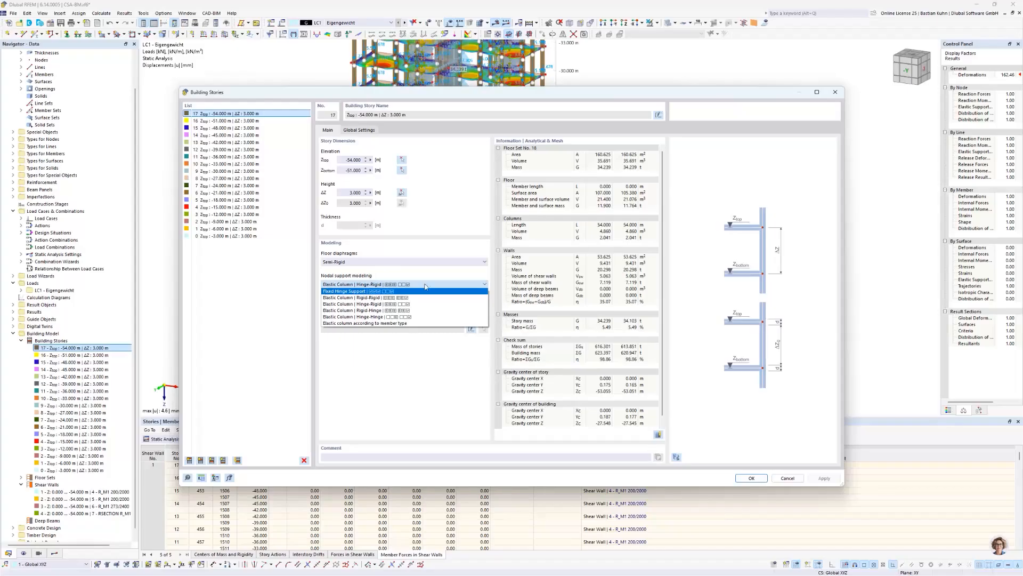
{"action": "left_click", "coordinate": [784, 480]}
{"action": "left_click", "coordinate": [787, 478]}
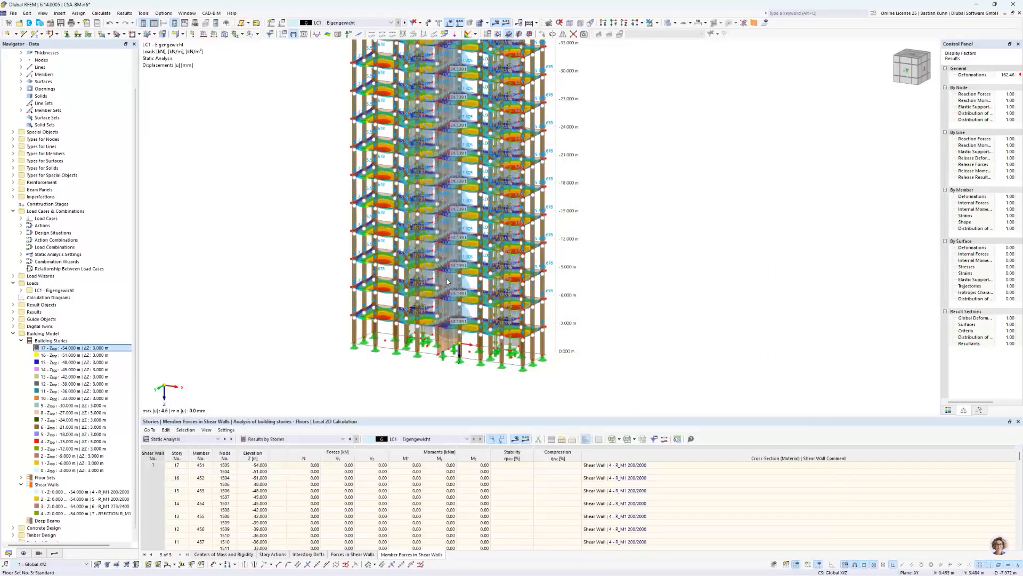
- Hide the load display and examine the floor deformations at the roof and over the full building height
{"action": "scroll", "coordinate": [447, 281], "scroll_direction": "down", "scroll_amount": 5}
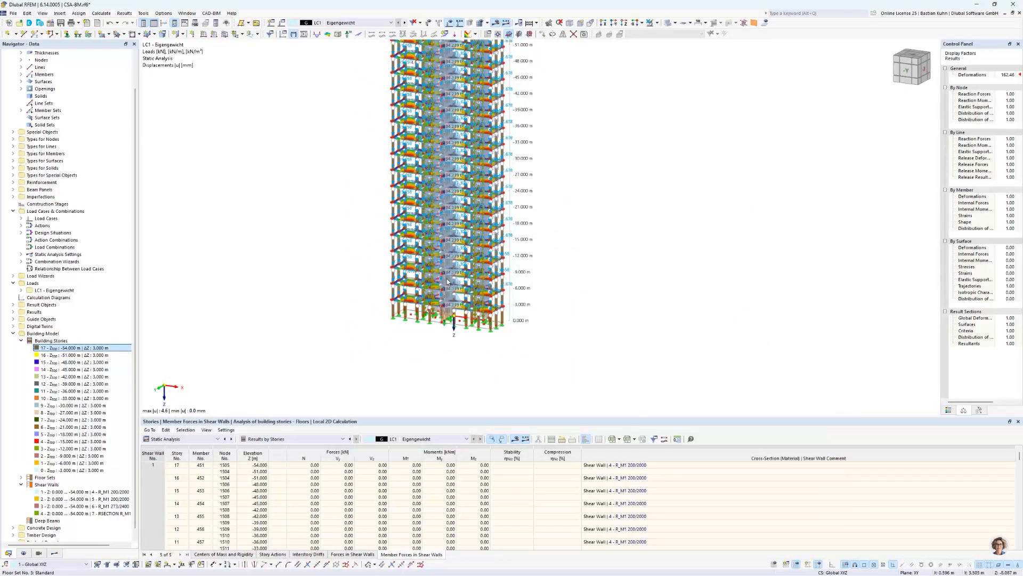
{"action": "left_click", "coordinate": [450, 23]}
{"action": "scroll", "coordinate": [443, 120], "scroll_direction": "up", "scroll_amount": 6}
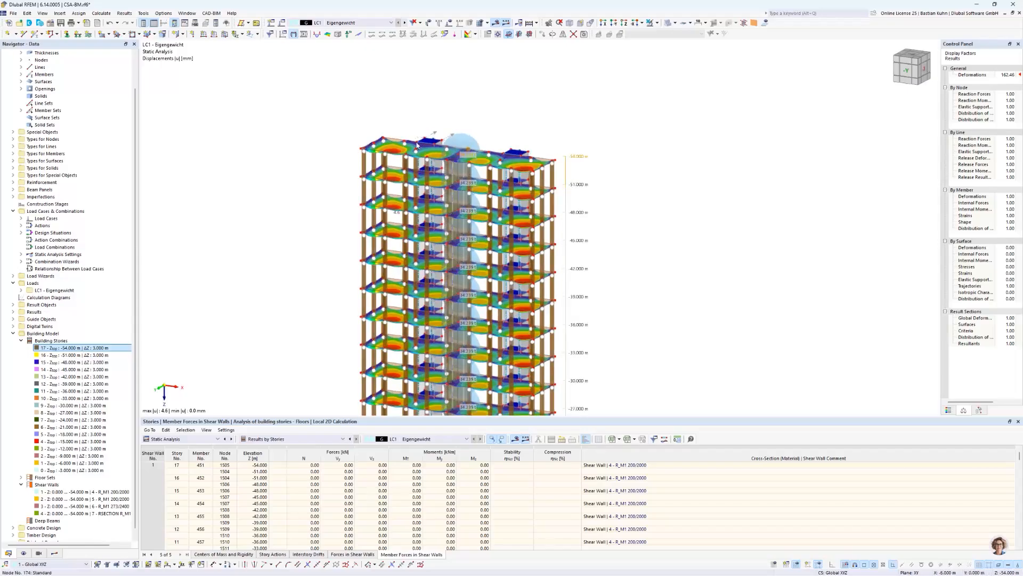
{"action": "middle_click_drag", "start_coordinate": [408, 111], "coordinate": [406, 75]}
{"action": "middle_click_drag", "start_coordinate": [406, 75], "coordinate": [396, 110], "text": "ctrl"}
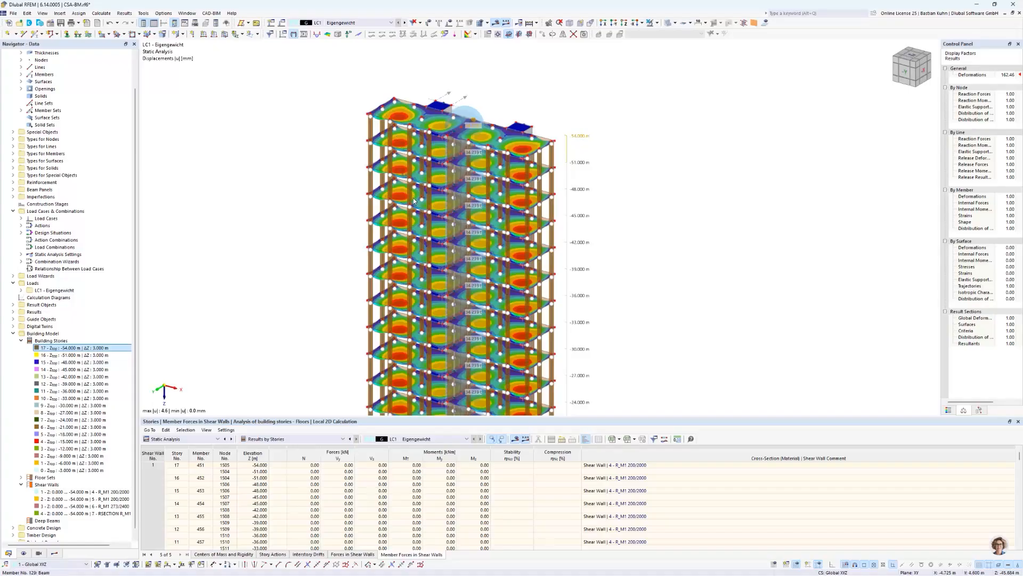
{"action": "scroll", "coordinate": [397, 140], "scroll_direction": "down", "scroll_amount": 4}
{"action": "middle_click_drag", "start_coordinate": [409, 262], "coordinate": [411, 183]}
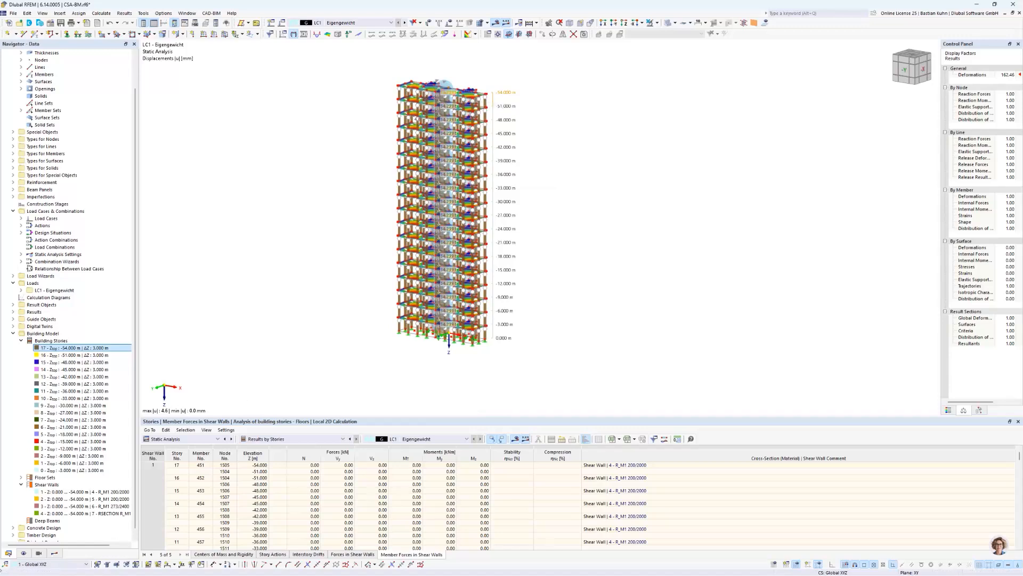
- Display the member axial forces N and switch the building story analysis to Walls & Floors | Global/Local Calculation
{"action": "left_click", "coordinate": [55, 551]}
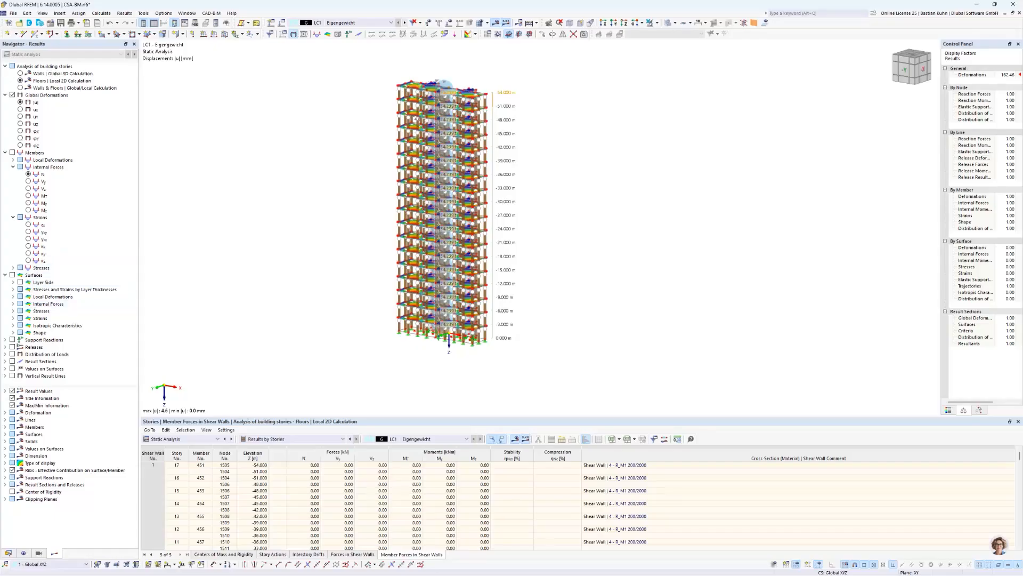
{"action": "left_click", "coordinate": [13, 152]}
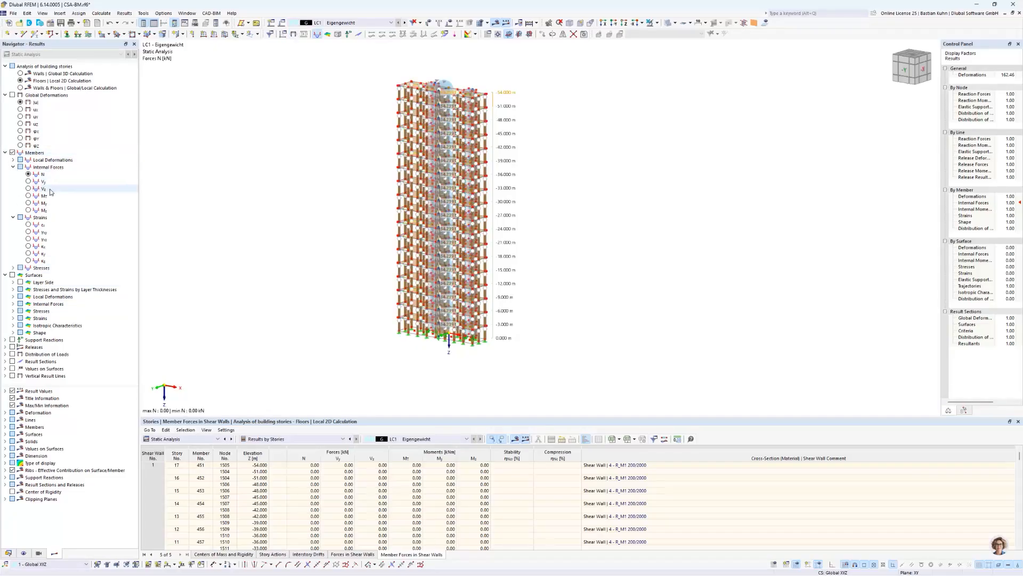
{"action": "scroll", "coordinate": [433, 73], "scroll_direction": "up", "scroll_amount": 3}
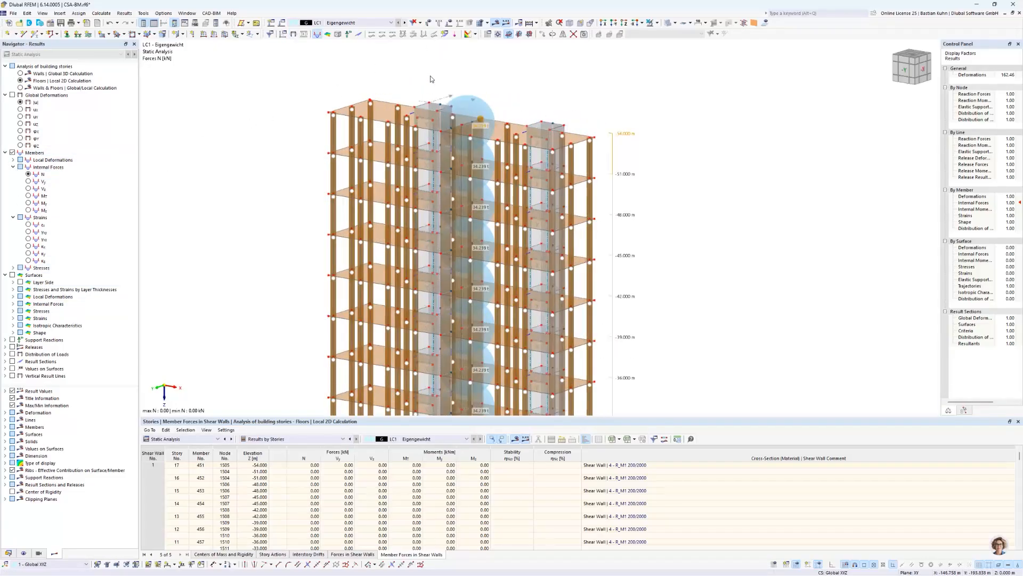
{"action": "left_click", "coordinate": [964, 411]}
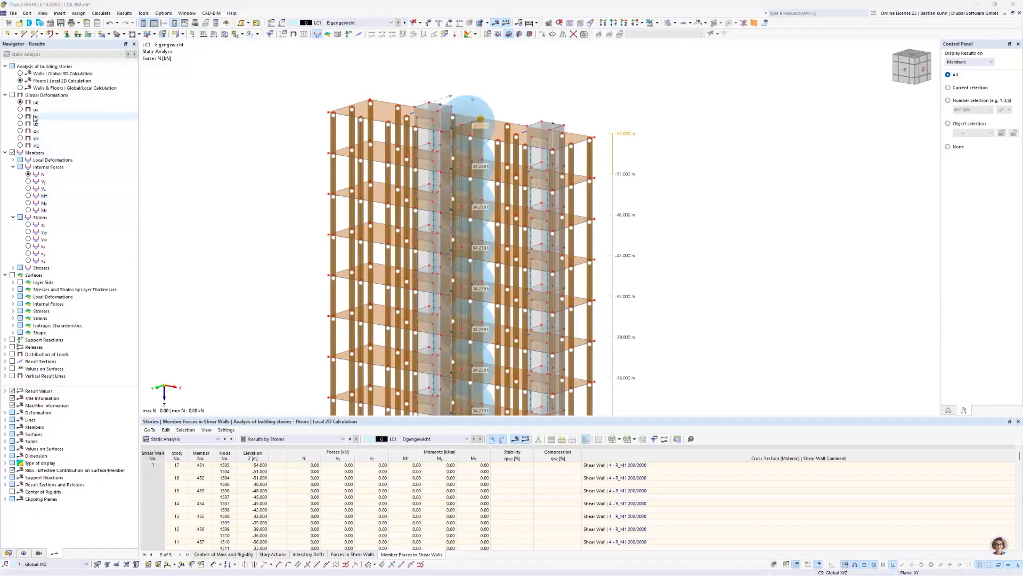
{"action": "left_click", "coordinate": [20, 87]}
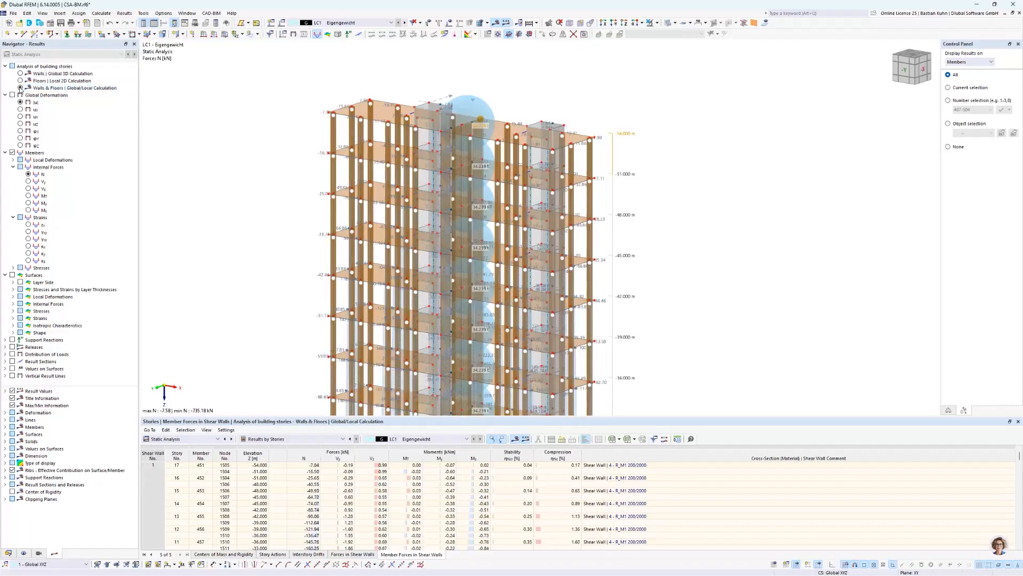
{"action": "scroll", "coordinate": [434, 175], "scroll_direction": "up", "scroll_amount": 5}
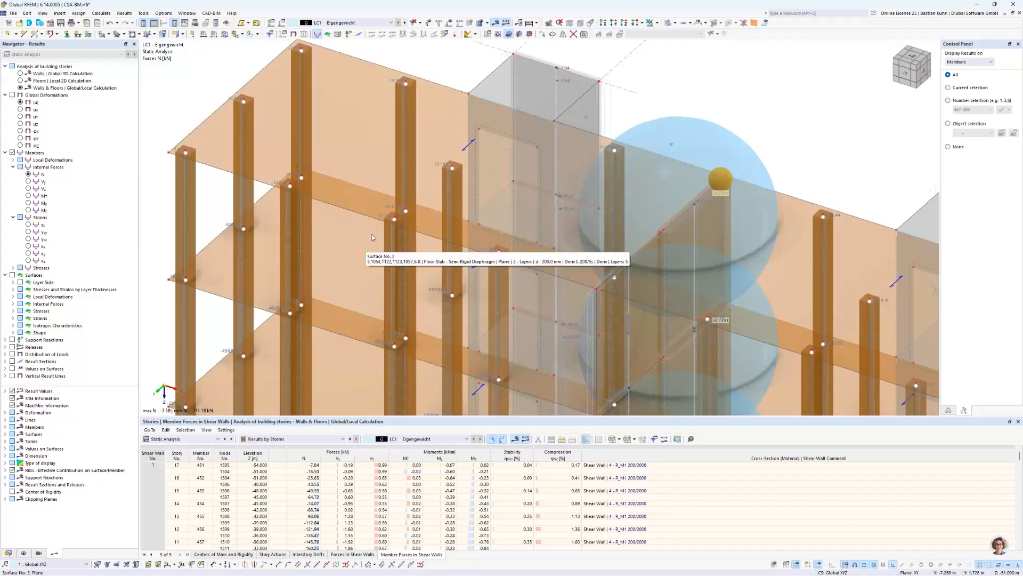
{"action": "scroll", "coordinate": [347, 232], "scroll_direction": "down", "scroll_amount": 3}
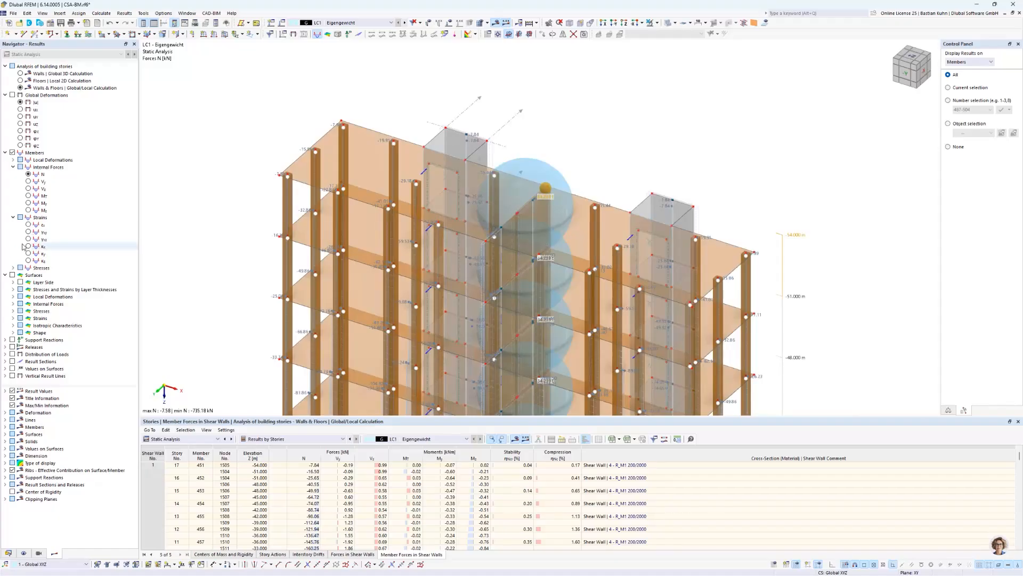
- Display the members' axial strains and examine their distribution over the building's height
{"action": "left_click", "coordinate": [28, 224]}
{"action": "scroll", "coordinate": [309, 210], "scroll_direction": "down", "scroll_amount": 6}
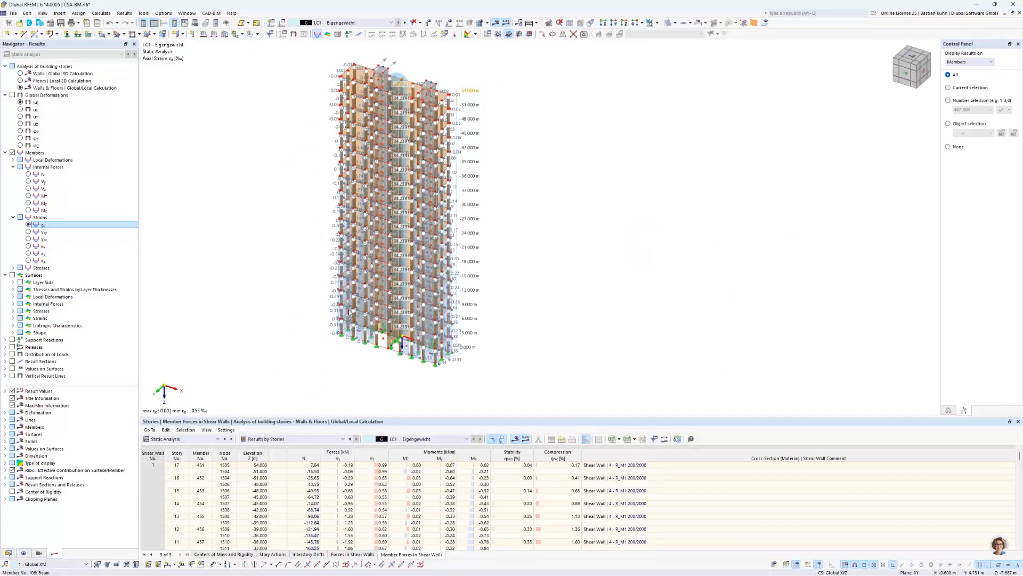
{"action": "scroll", "coordinate": [350, 322], "scroll_direction": "up", "scroll_amount": 3}
{"action": "scroll", "coordinate": [338, 211], "scroll_direction": "down", "scroll_amount": 5}
{"action": "middle_click_drag", "start_coordinate": [338, 172], "coordinate": [373, 219]}
{"action": "scroll", "coordinate": [373, 219], "scroll_direction": "up", "scroll_amount": 1}
{"action": "scroll", "coordinate": [365, 120], "scroll_direction": "up", "scroll_amount": 5}
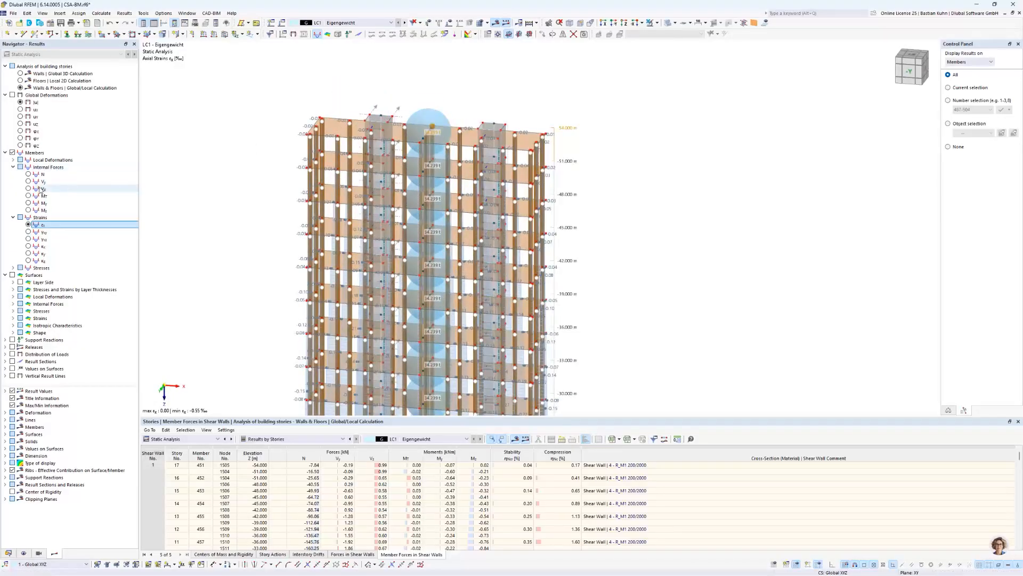
- Return the member results to axial forces N for the Walls | Global 3D Calculation analysis
{"action": "left_click", "coordinate": [29, 174]}
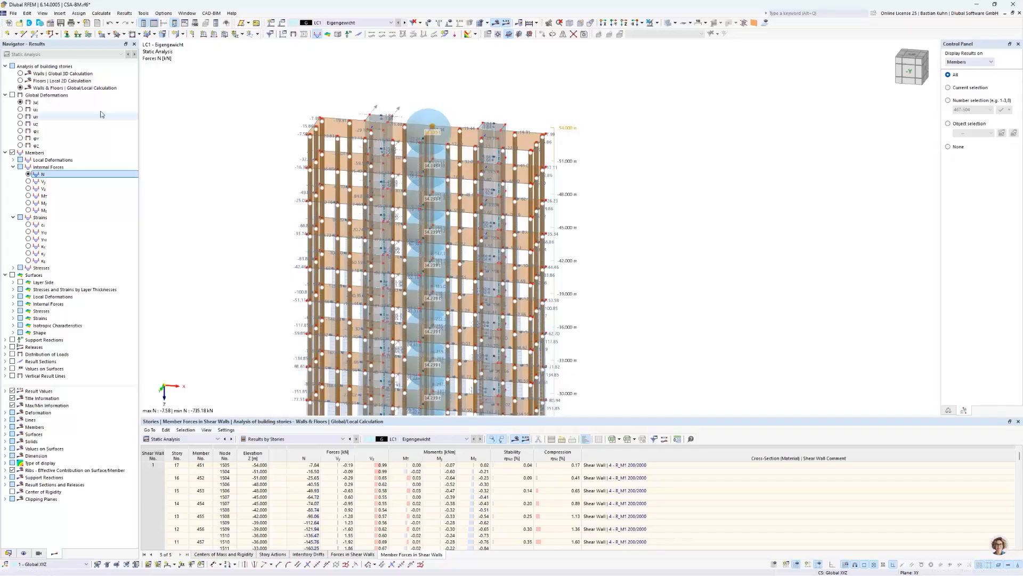
{"action": "left_click", "coordinate": [20, 74]}
{"action": "left_click", "coordinate": [20, 74]}
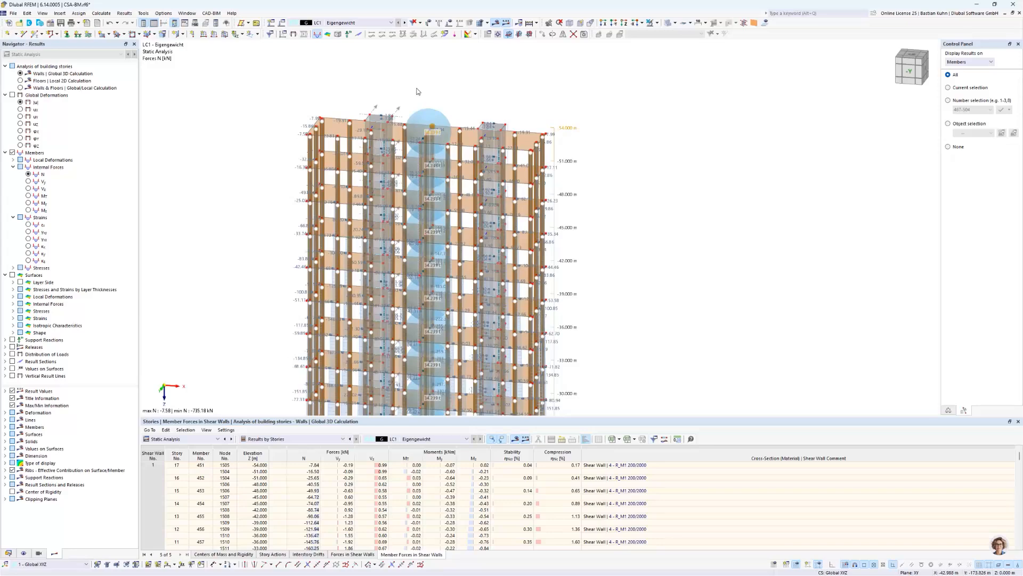
{"action": "mouse_move", "coordinate": [417, 89]}
{"action": "middle_mouse_down"}
{"action": "mouse_move", "coordinate": [474, 96]}
{"action": "mouse_move", "coordinate": [428, 101]}
{"action": "middle_mouse_up"}
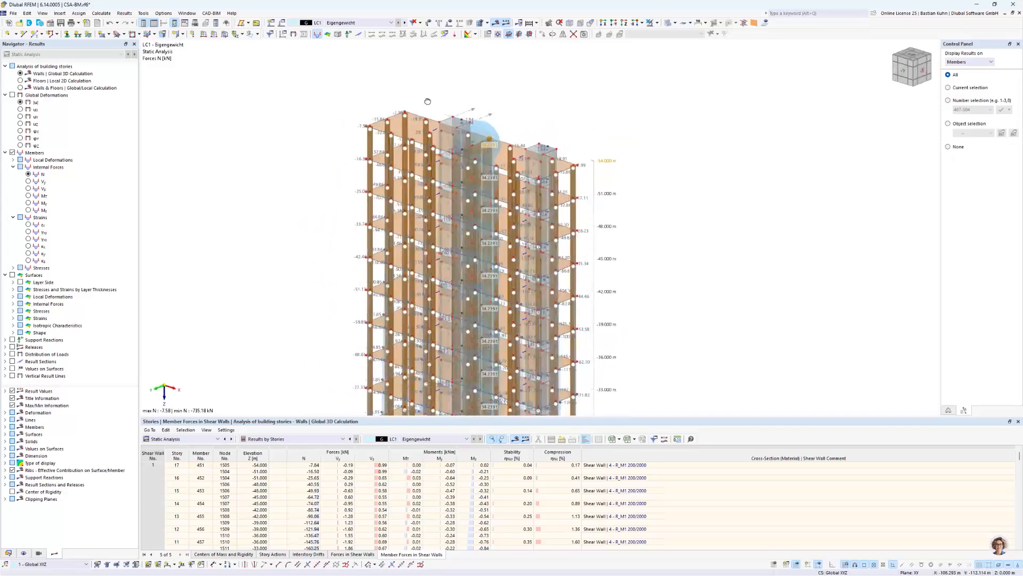
- Display the global deformations |u| and examine the floor slabs of the top stories
{"action": "left_click", "coordinate": [12, 95]}
{"action": "scroll", "coordinate": [368, 118], "scroll_direction": "up", "scroll_amount": 6}
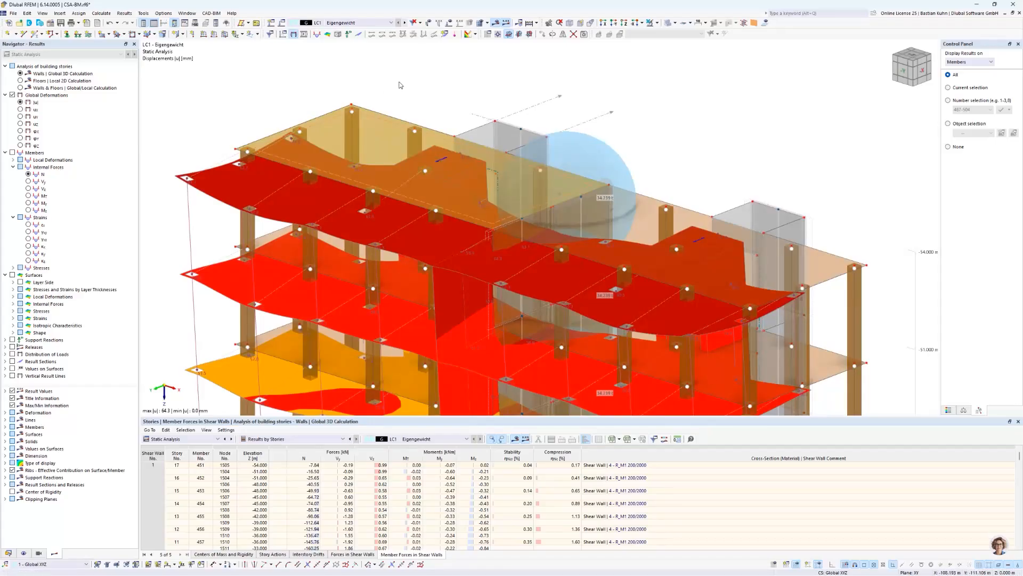
{"action": "scroll", "coordinate": [396, 116], "scroll_direction": "up", "scroll_amount": 2}
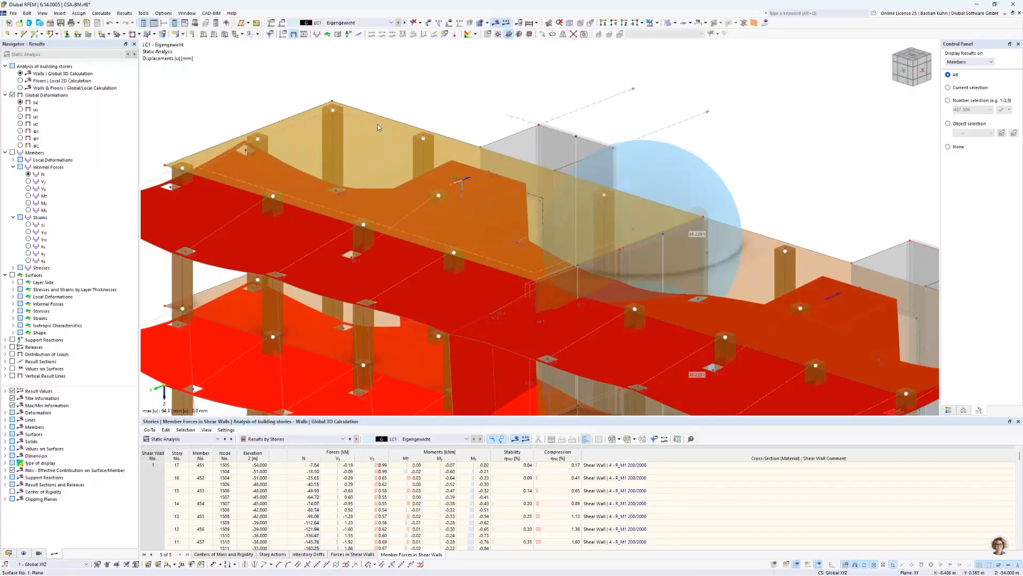
- Review the coupled stiffness matrix of the layered thickness assigned to roof slab surface 1, and close without changes
{"action": "double_click", "coordinate": [378, 126]}
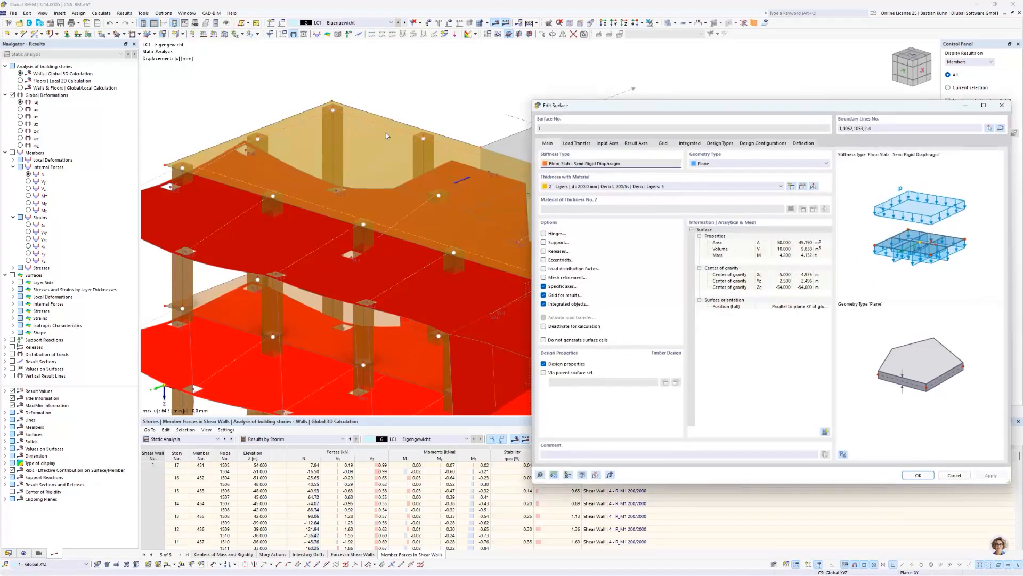
{"action": "left_click", "coordinate": [802, 186]}
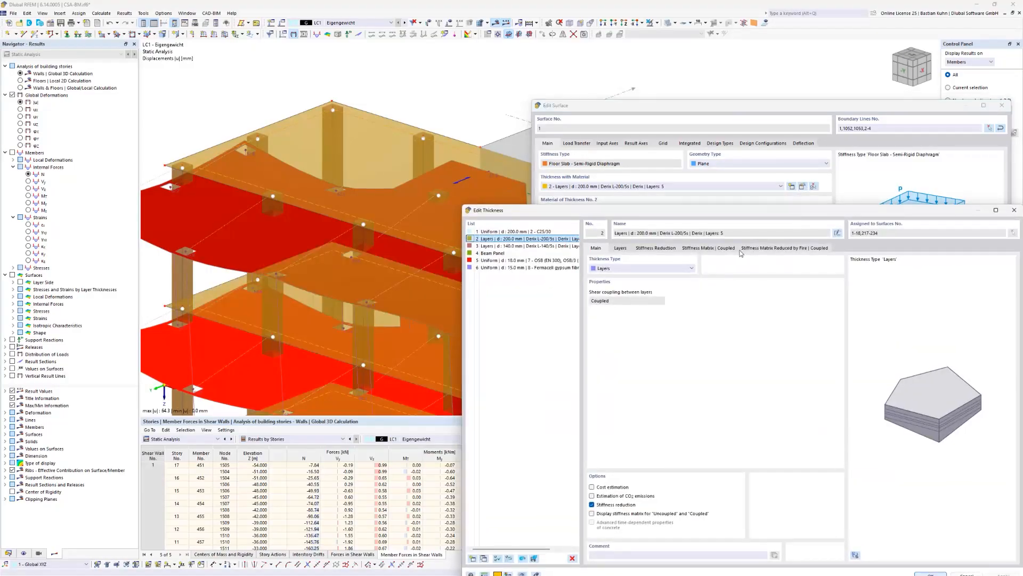
{"action": "left_click", "coordinate": [705, 250]}
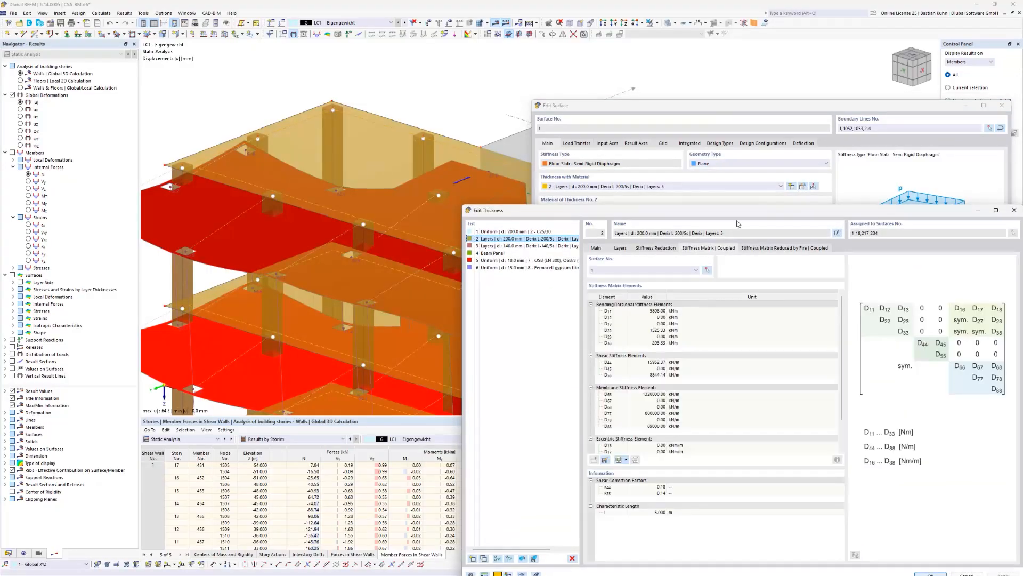
{"action": "left_click_drag", "start_coordinate": [739, 223], "coordinate": [679, 100]}
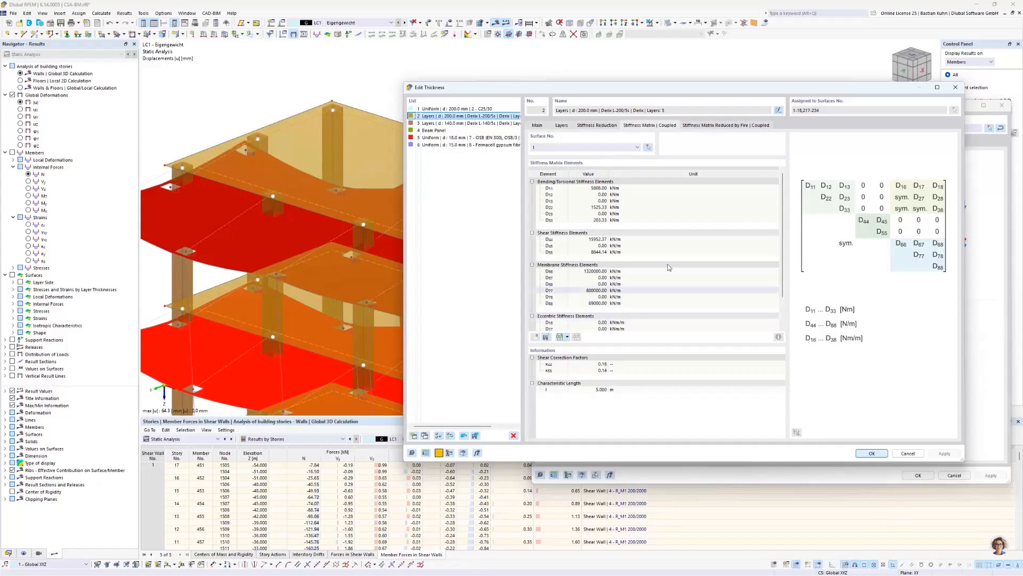
{"action": "left_click", "coordinate": [908, 453]}
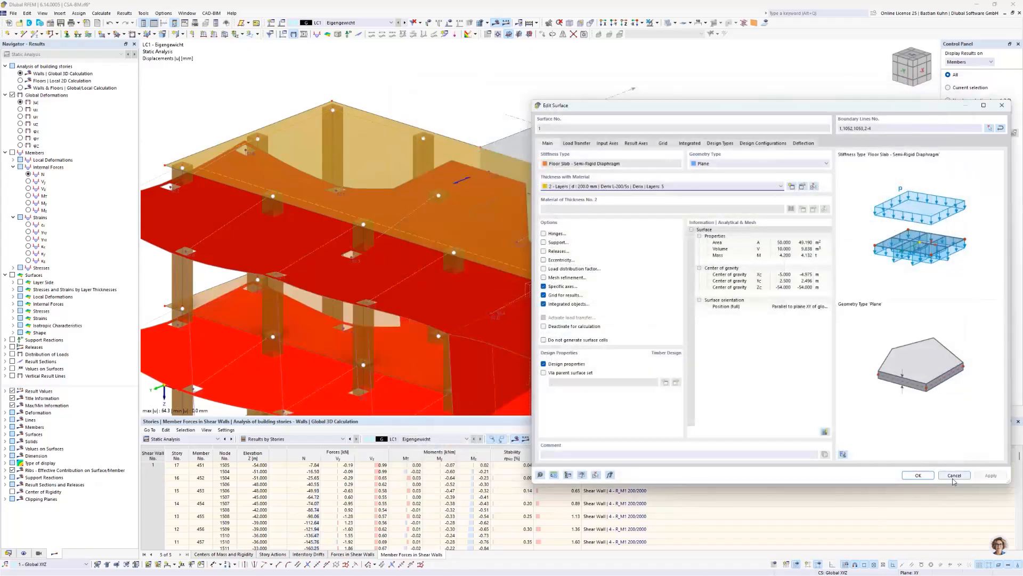
{"action": "left_click", "coordinate": [954, 476]}
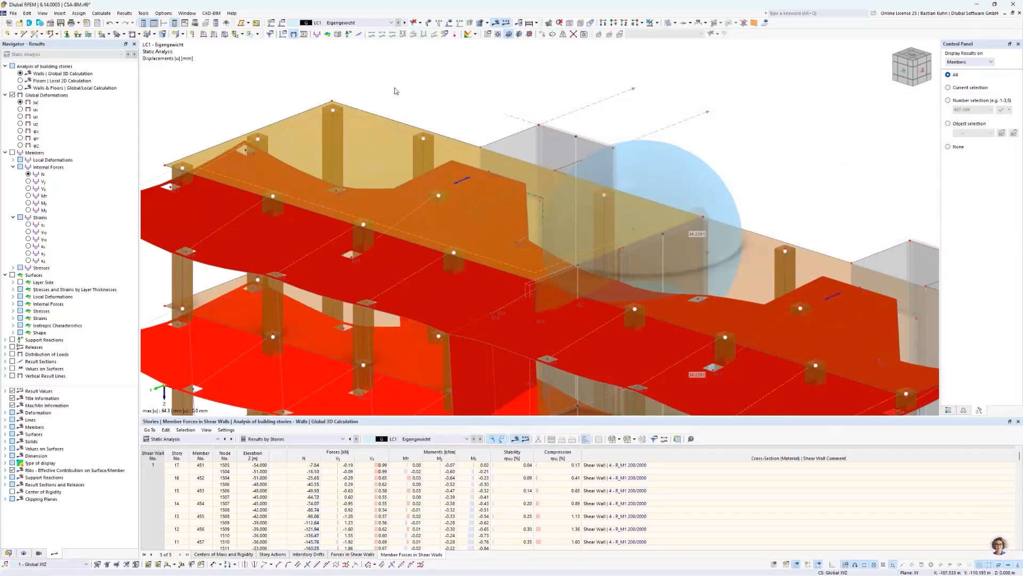
- Switch to the LT-Rigid model and examine its stacked floor slabs and their supports
{"action": "scroll", "coordinate": [395, 91], "scroll_direction": "down", "scroll_amount": 5}
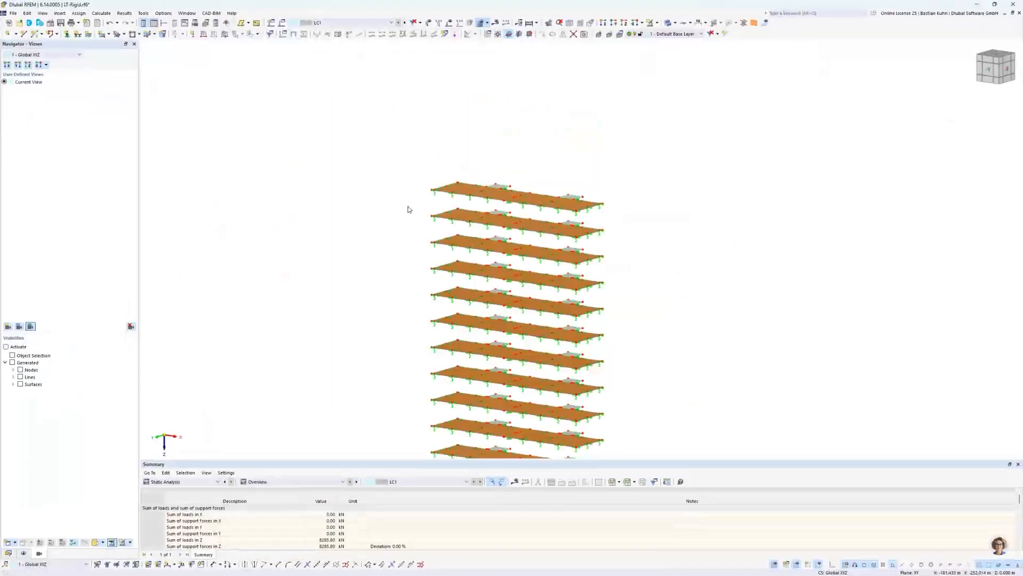
{"action": "middle_click_drag", "start_coordinate": [437, 310], "coordinate": [397, 227]}
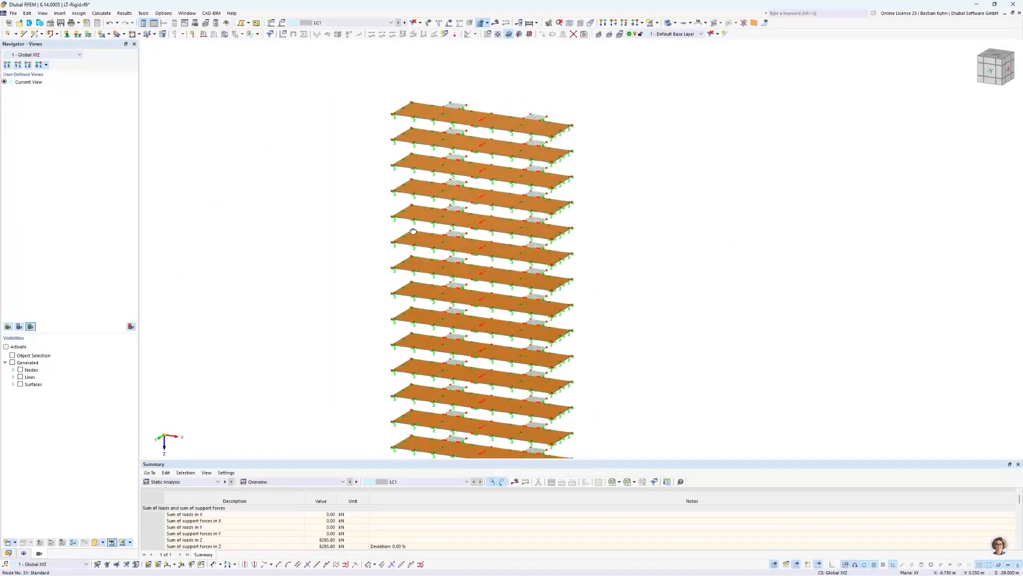
{"action": "scroll", "coordinate": [453, 115], "scroll_direction": "up", "scroll_amount": 5}
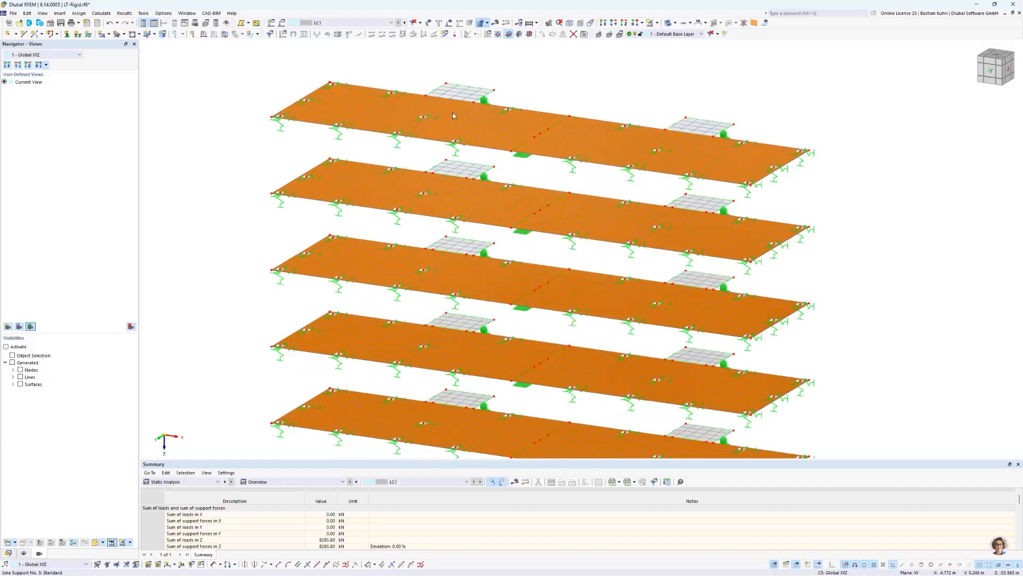
{"action": "scroll", "coordinate": [453, 116], "scroll_direction": "down", "scroll_amount": 3}
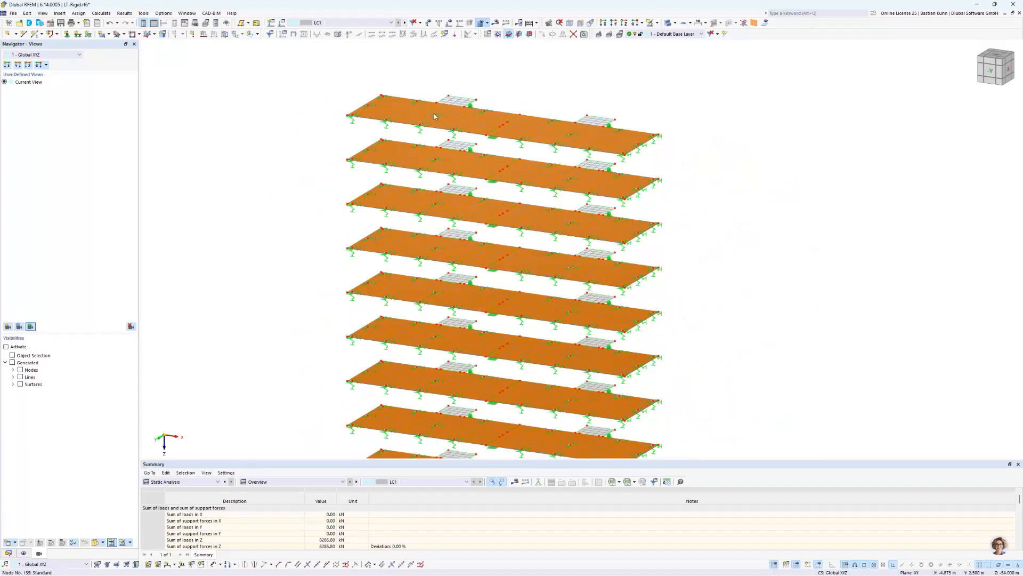
- Show the LC1 loads on the floor slabs, check the top slab's surface load, and hide the loads again
{"action": "left_click", "coordinate": [451, 23]}
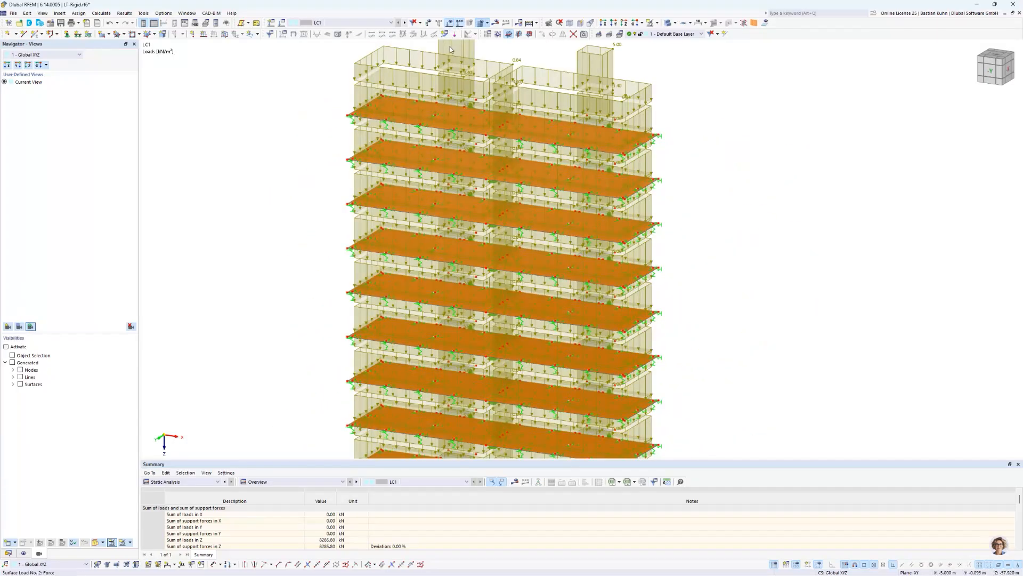
{"action": "mouse_move", "coordinate": [502, 111]}
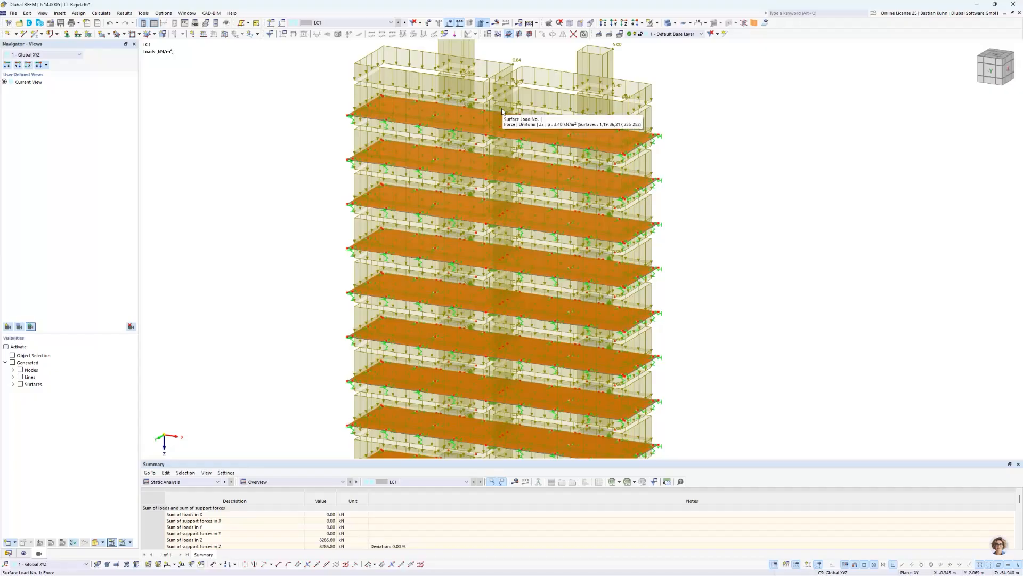
{"action": "left_click", "coordinate": [451, 23]}
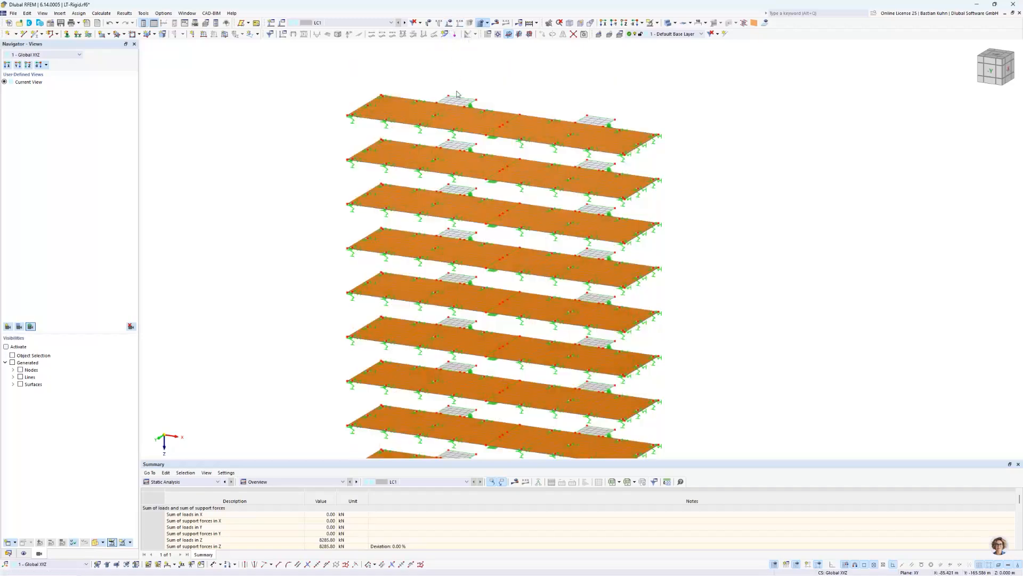
- Open the nodal support of node 135 on the top slab and examine its fictitious column stiffness parameters
{"action": "scroll", "coordinate": [456, 94], "scroll_direction": "up", "scroll_amount": 5}
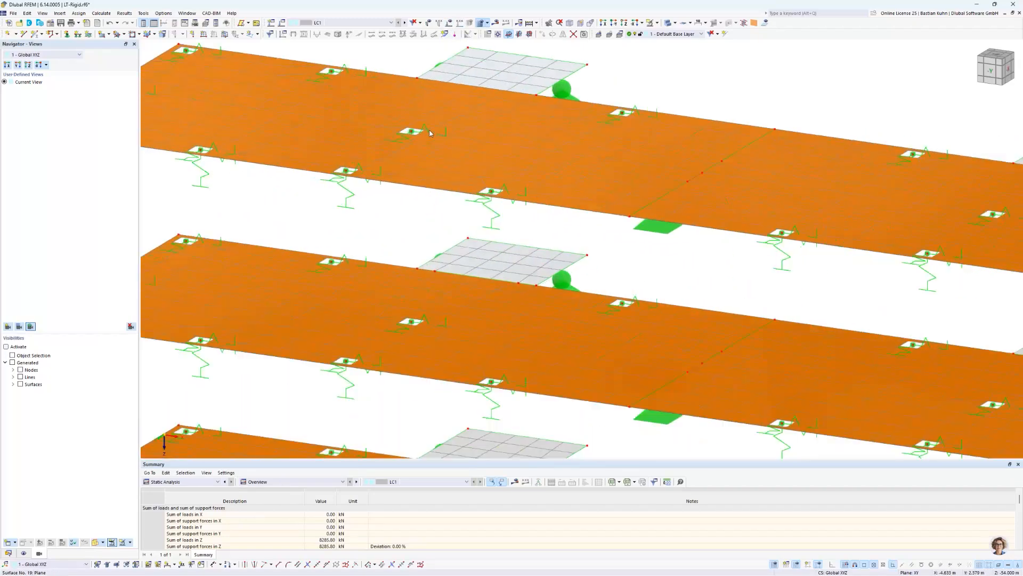
{"action": "double_click", "coordinate": [426, 129]}
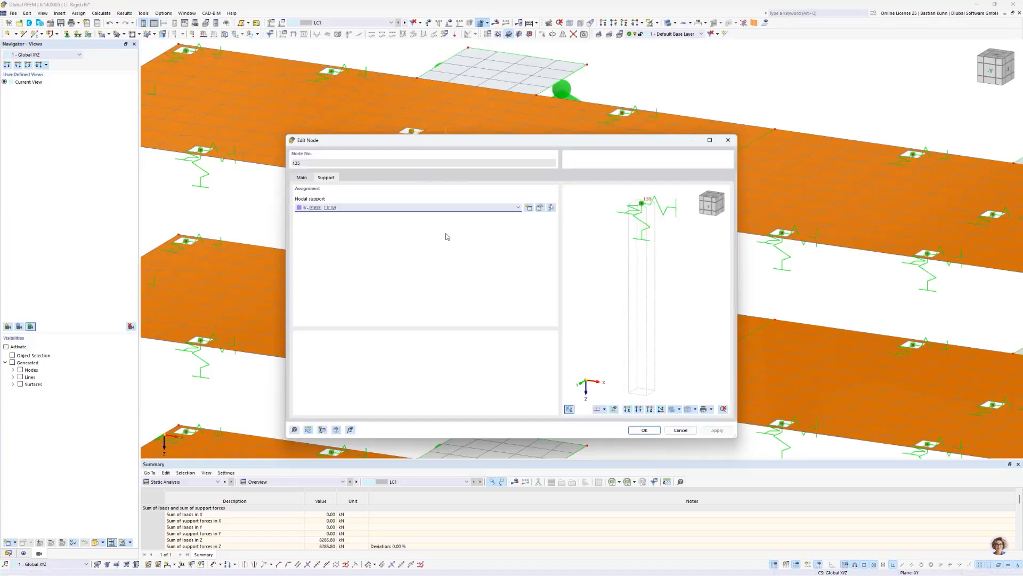
{"action": "left_click", "coordinate": [540, 208]}
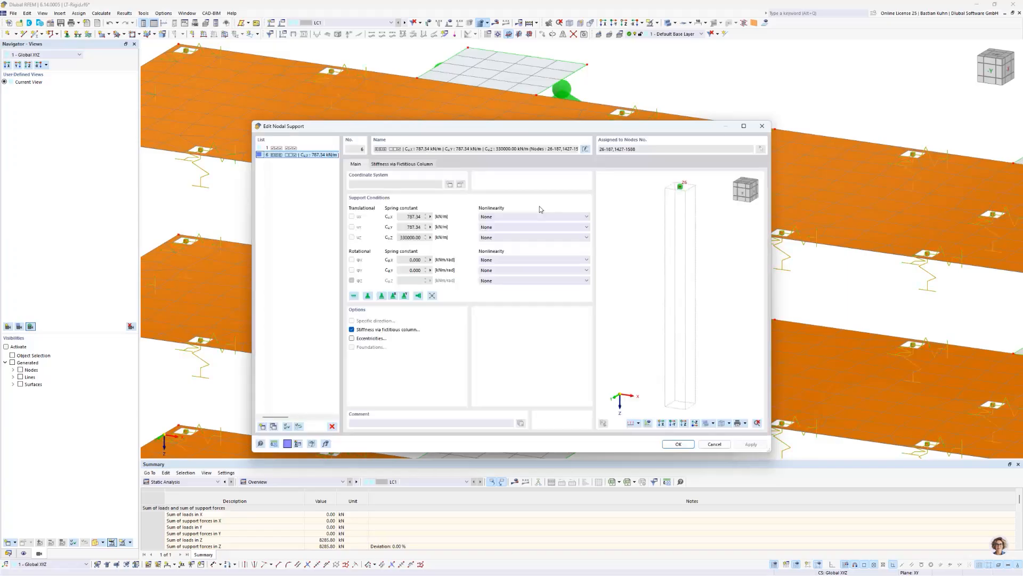
{"action": "left_click", "coordinate": [403, 165]}
{"action": "left_click_drag", "start_coordinate": [492, 129], "coordinate": [672, 223]}
{"action": "left_click_drag", "start_coordinate": [553, 330], "coordinate": [583, 331]}
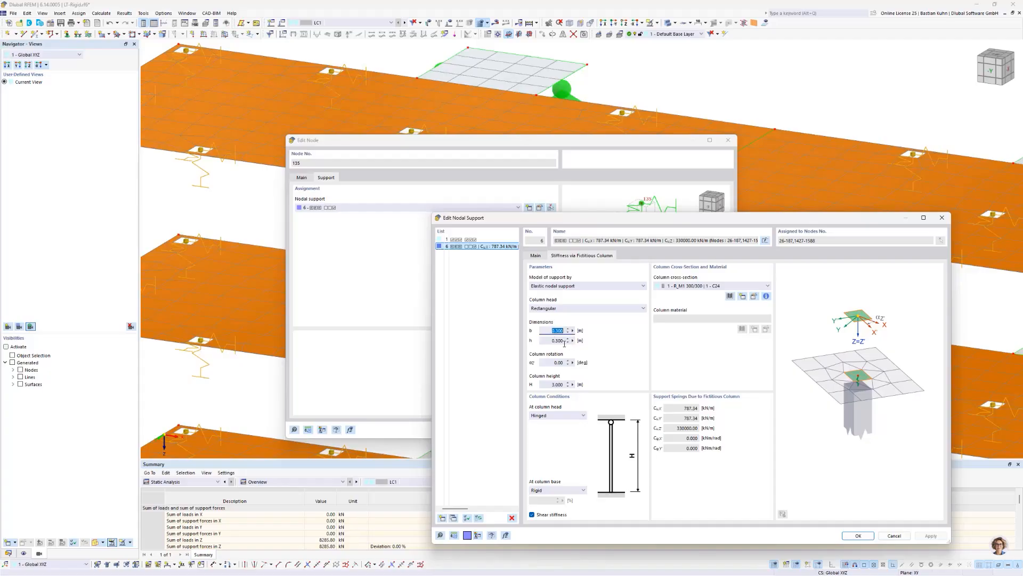
- Check the column height set for the nodal support's fictitious column and close the support and node dialogs
{"action": "left_click_drag", "start_coordinate": [547, 384], "coordinate": [578, 384]}
{"action": "left_click", "coordinate": [942, 218]}
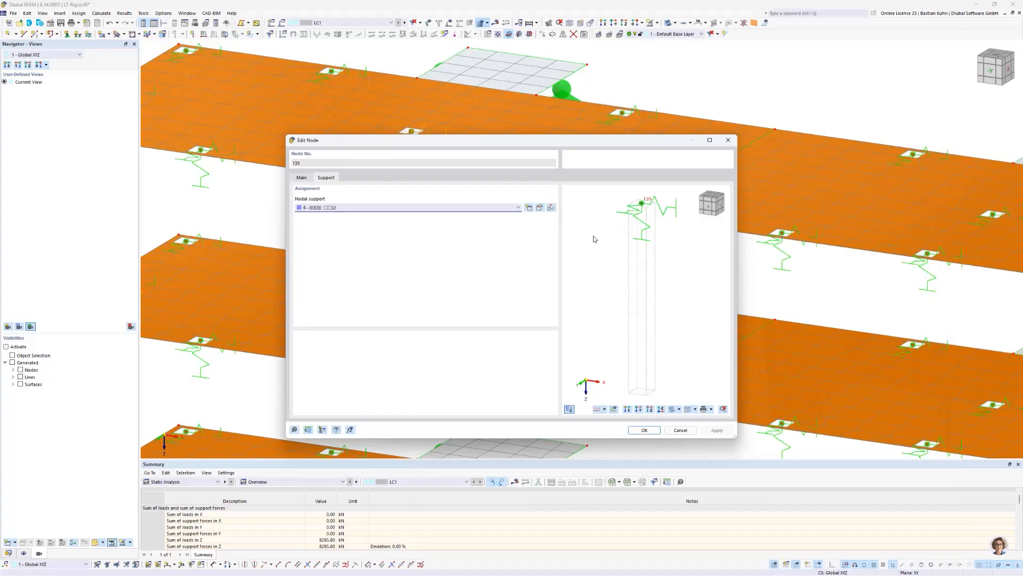
{"action": "left_click", "coordinate": [645, 430]}
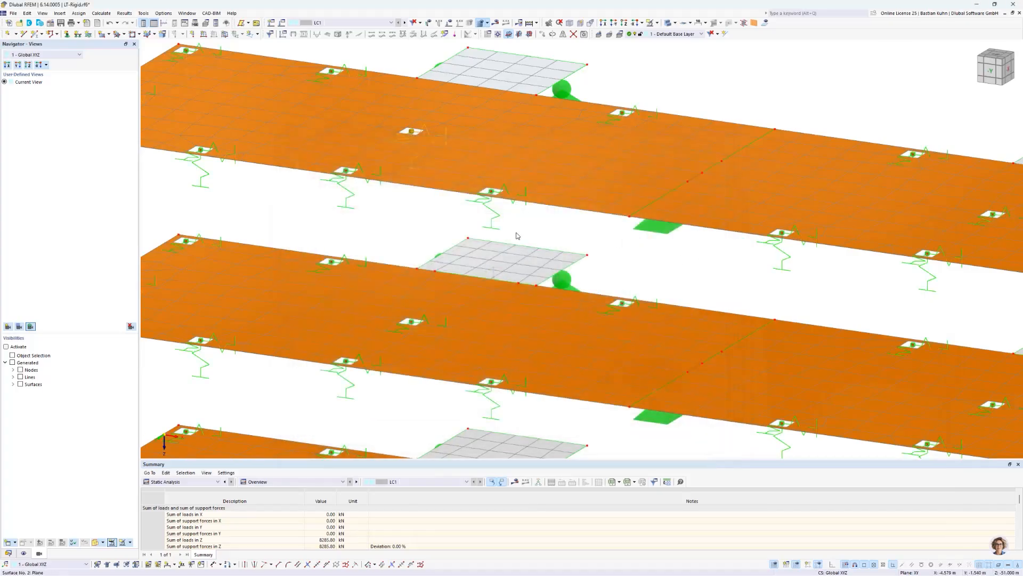
- Show the LC1 support reactions on the building and render the slabs transparently
{"action": "scroll", "coordinate": [418, 225], "scroll_direction": "down", "scroll_amount": 3}
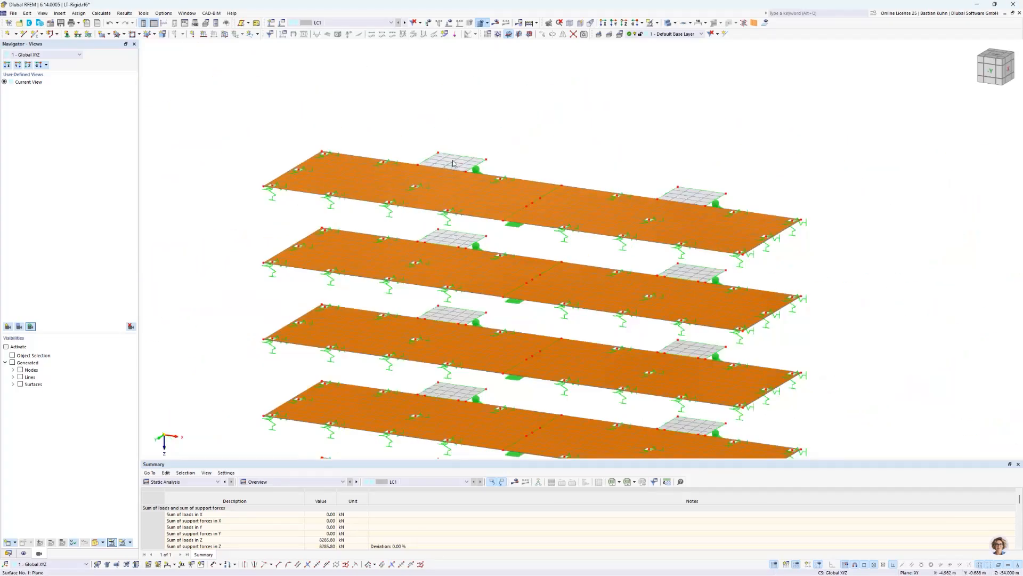
{"action": "left_click", "coordinate": [496, 24]}
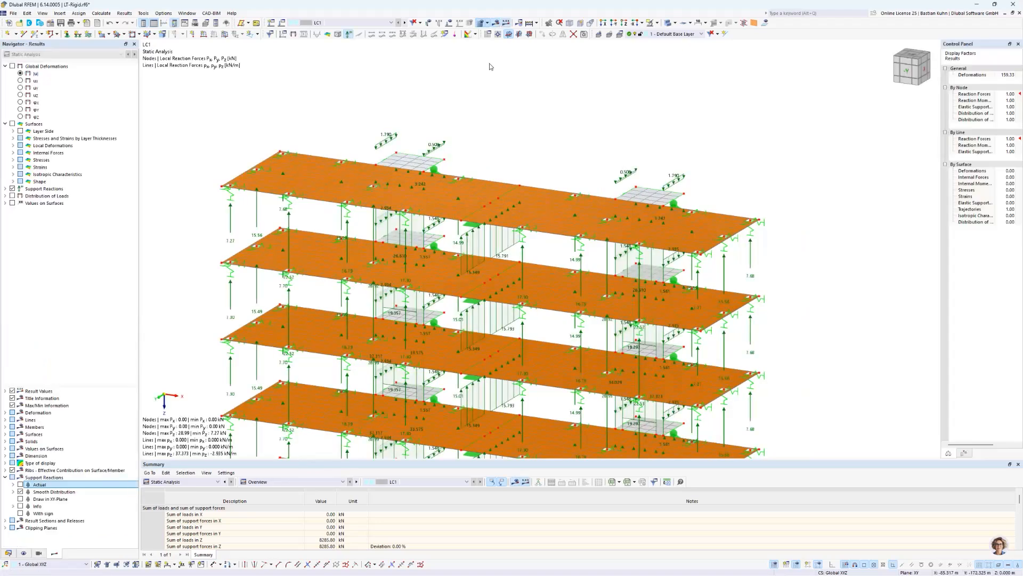
{"action": "middle_click_drag", "start_coordinate": [385, 177], "coordinate": [366, 162], "text": "ctrl"}
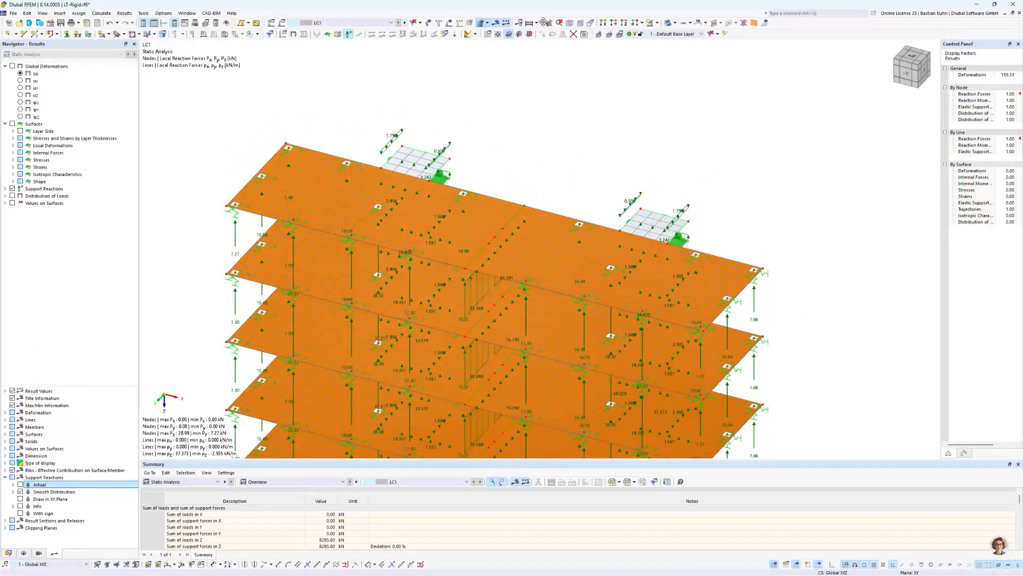
{"action": "left_click", "coordinate": [670, 23]}
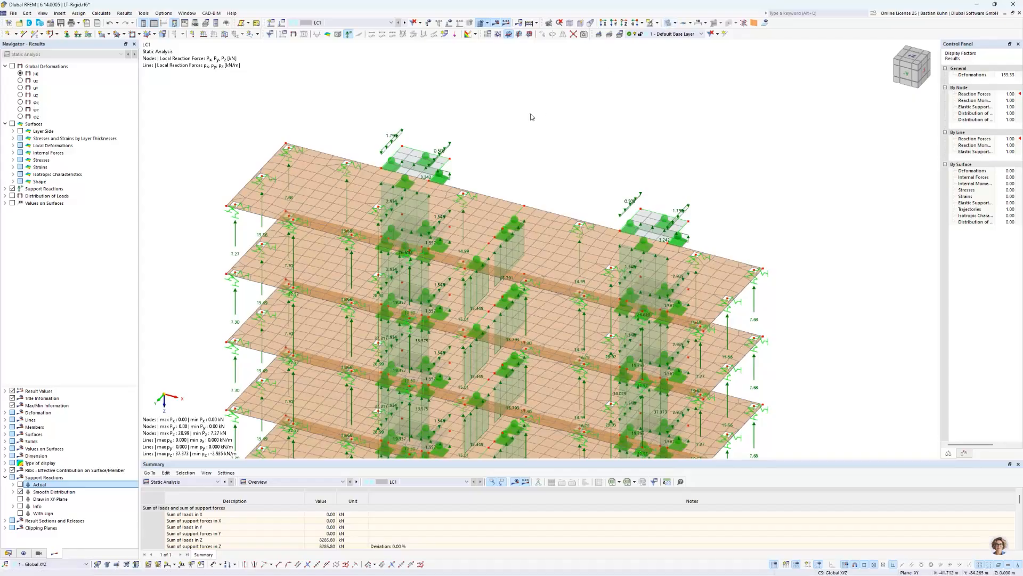
- Turn off the mesh display and switch the model to wireframe so the support reactions are readable
{"action": "middle_click_drag", "start_coordinate": [397, 187], "coordinate": [419, 126], "text": "ctrl"}
{"action": "scroll", "coordinate": [367, 264], "scroll_direction": "up", "scroll_amount": 5}
{"action": "scroll", "coordinate": [367, 263], "scroll_direction": "down", "scroll_amount": 4}
{"action": "scroll", "coordinate": [419, 125], "scroll_direction": "down", "scroll_amount": 5}
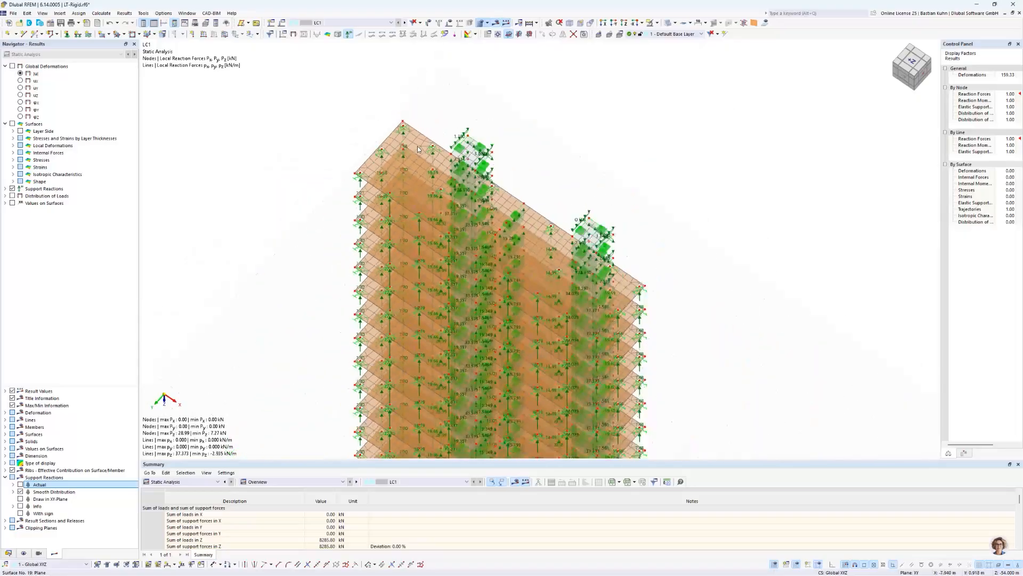
{"action": "scroll", "coordinate": [424, 176], "scroll_direction": "up", "scroll_amount": 3}
{"action": "scroll", "coordinate": [424, 176], "scroll_direction": "up", "scroll_amount": 3}
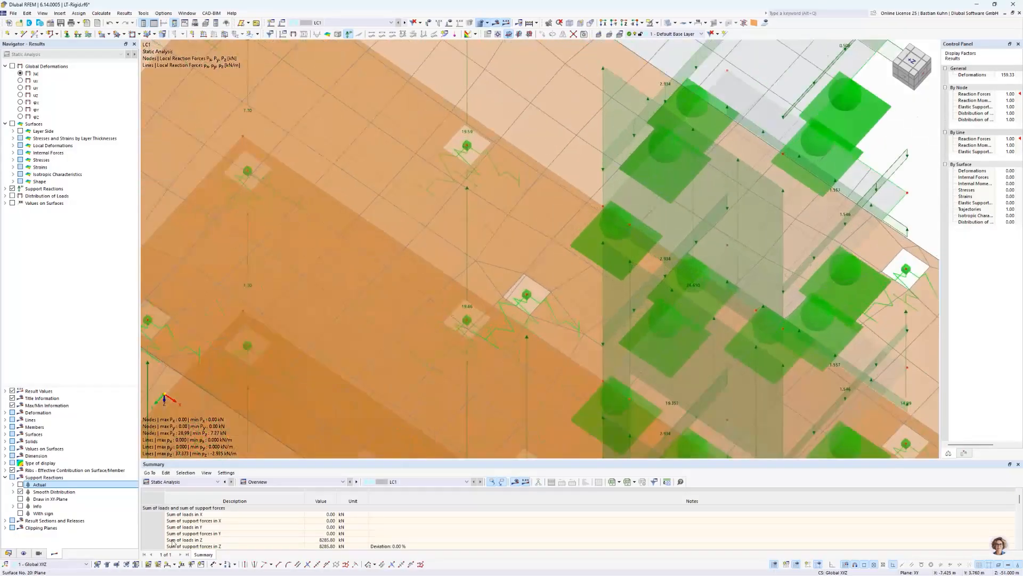
{"action": "left_click", "coordinate": [27, 553]}
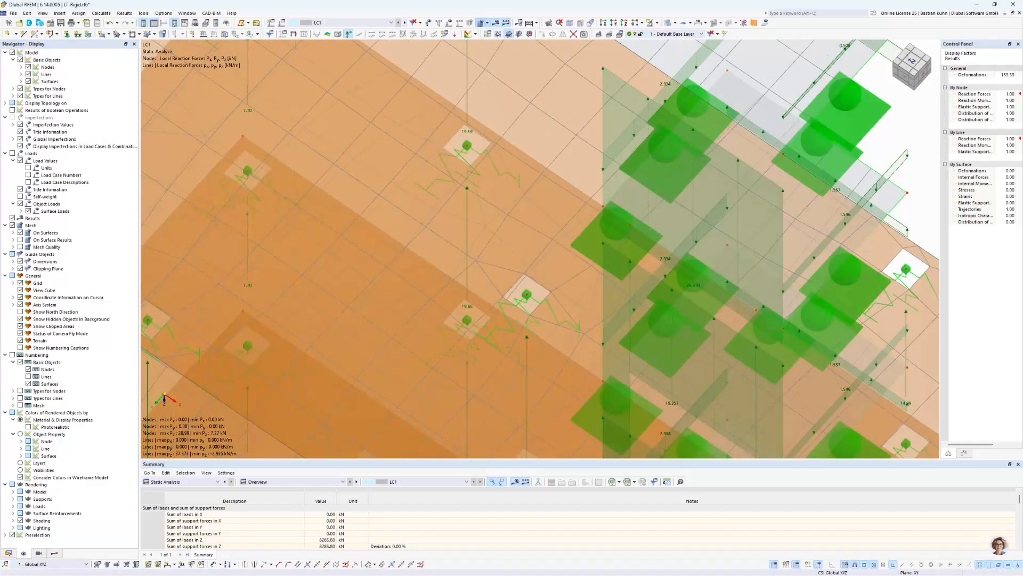
{"action": "left_click", "coordinate": [13, 225]}
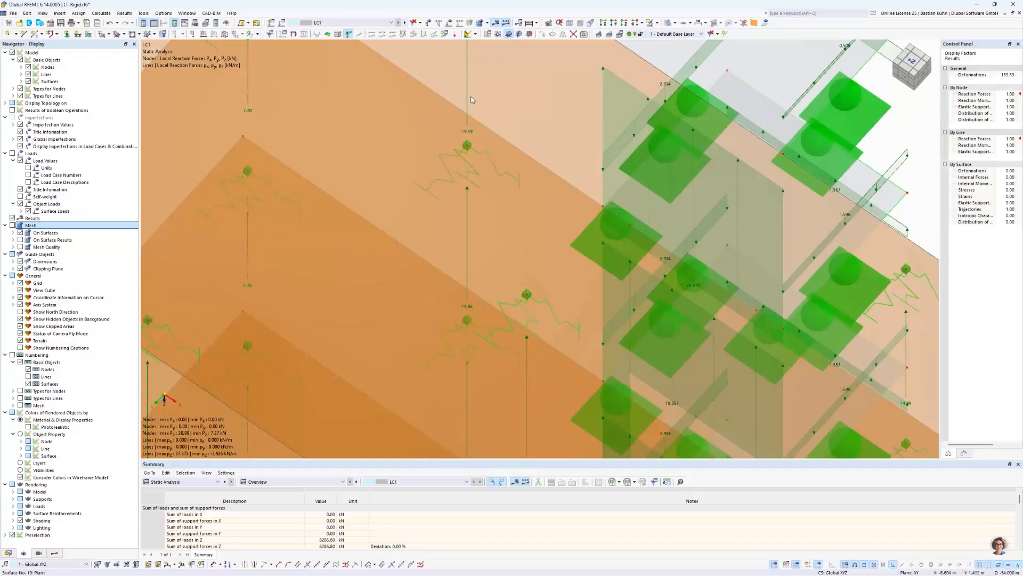
{"action": "left_click", "coordinate": [668, 24]}
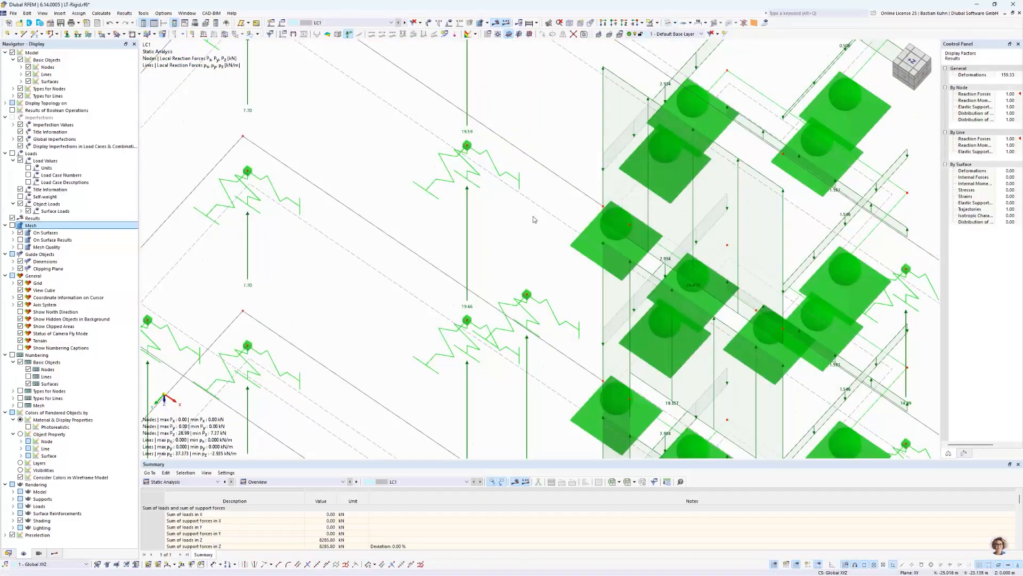
- Isolate a single interior nodal support near the core and inspect its vertical reaction force
{"action": "scroll", "coordinate": [535, 219], "scroll_direction": "down", "scroll_amount": 5}
{"action": "middle_click_drag", "start_coordinate": [516, 231], "coordinate": [487, 191], "text": "ctrl"}
{"action": "scroll", "coordinate": [488, 192], "scroll_direction": "up", "scroll_amount": 5}
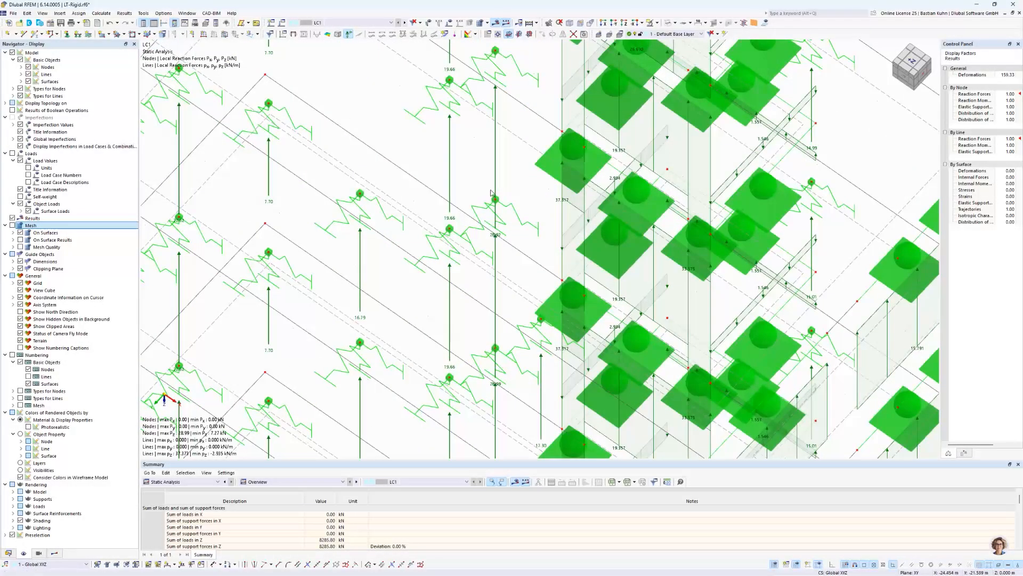
{"action": "scroll", "coordinate": [491, 193], "scroll_direction": "down", "scroll_amount": 3}
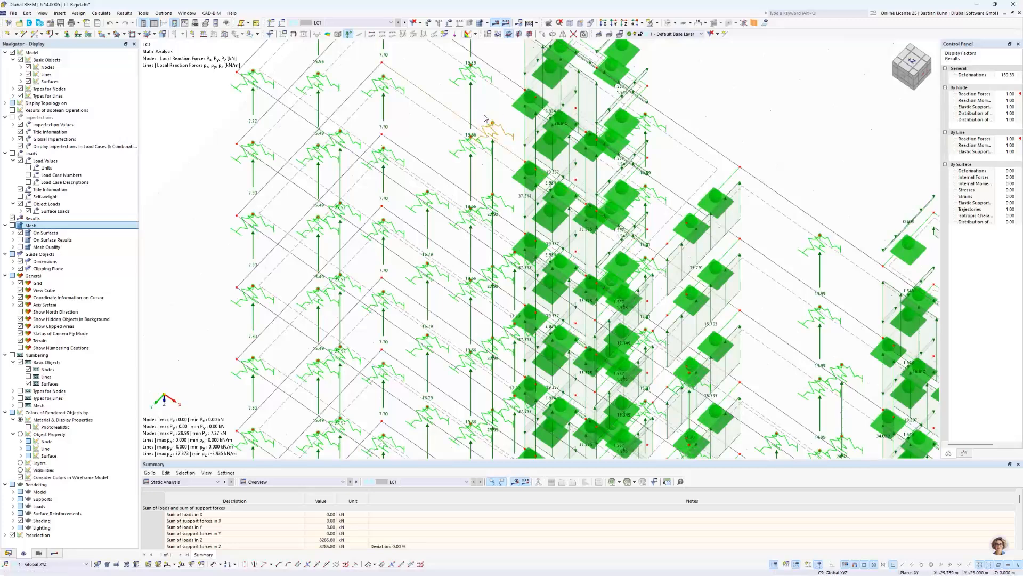
{"action": "left_click", "coordinate": [655, 26]}
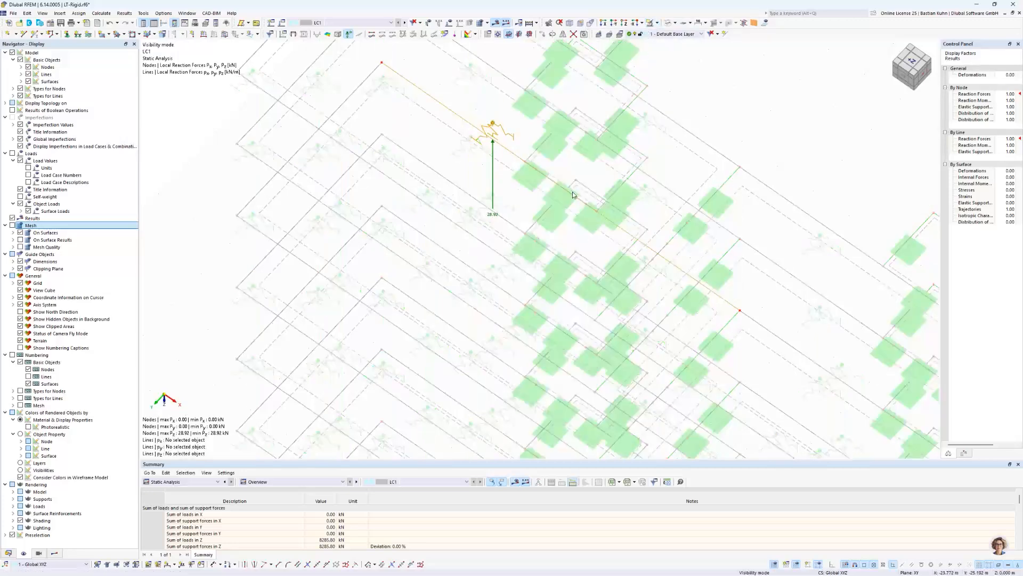
{"action": "scroll", "coordinate": [487, 213], "scroll_direction": "up", "scroll_amount": 3}
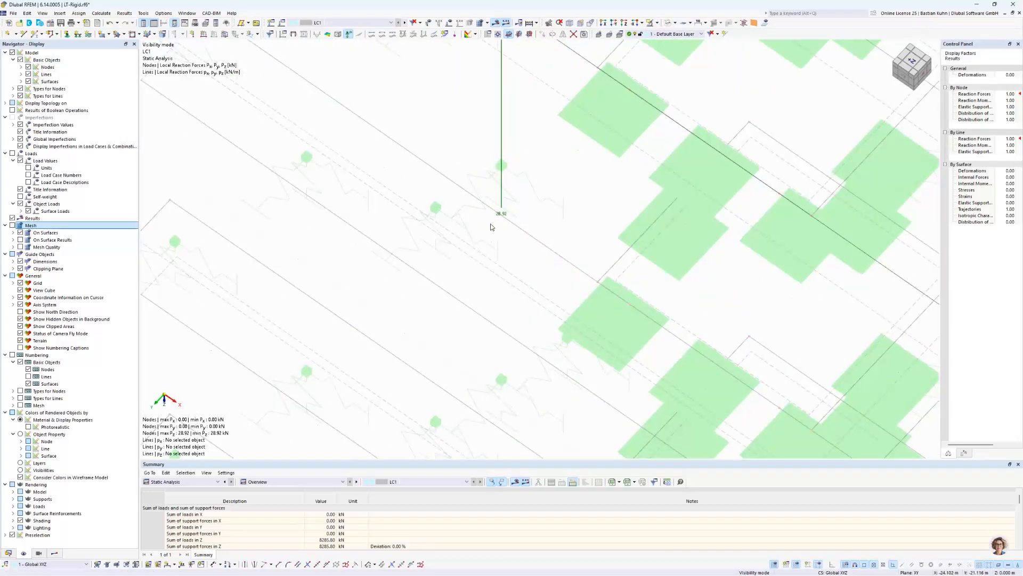
- Uncover the other open building model to compare its LC1 results with the isolated support, and maximize the support model again
{"action": "left_click_drag", "start_coordinate": [556, 5], "coordinate": [551, 266]}
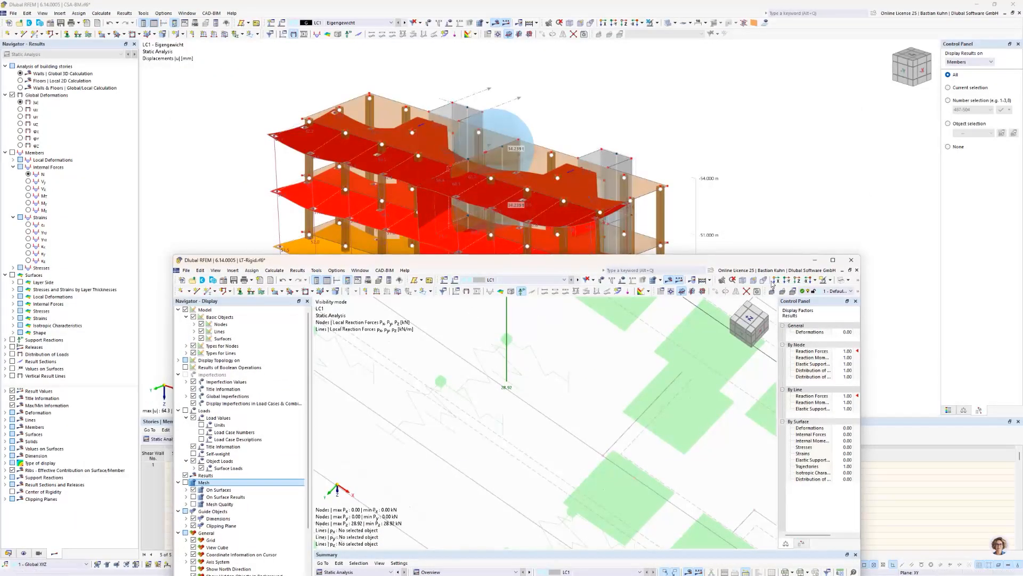
{"action": "left_click", "coordinate": [833, 260]}
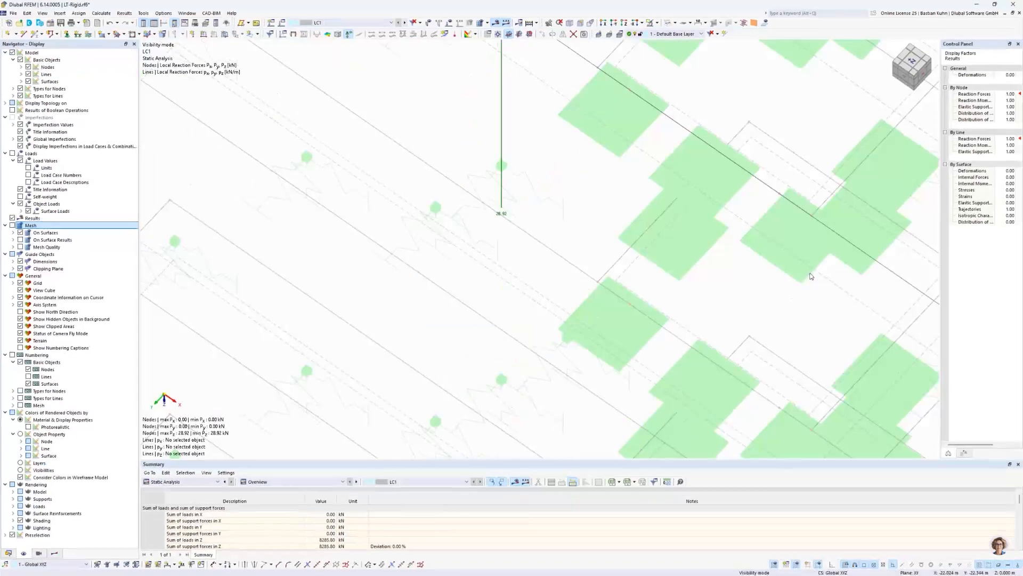
{"action": "middle_click_drag", "start_coordinate": [522, 226], "coordinate": [523, 270]}
{"action": "scroll", "coordinate": [527, 267], "scroll_direction": "down", "scroll_amount": 5}
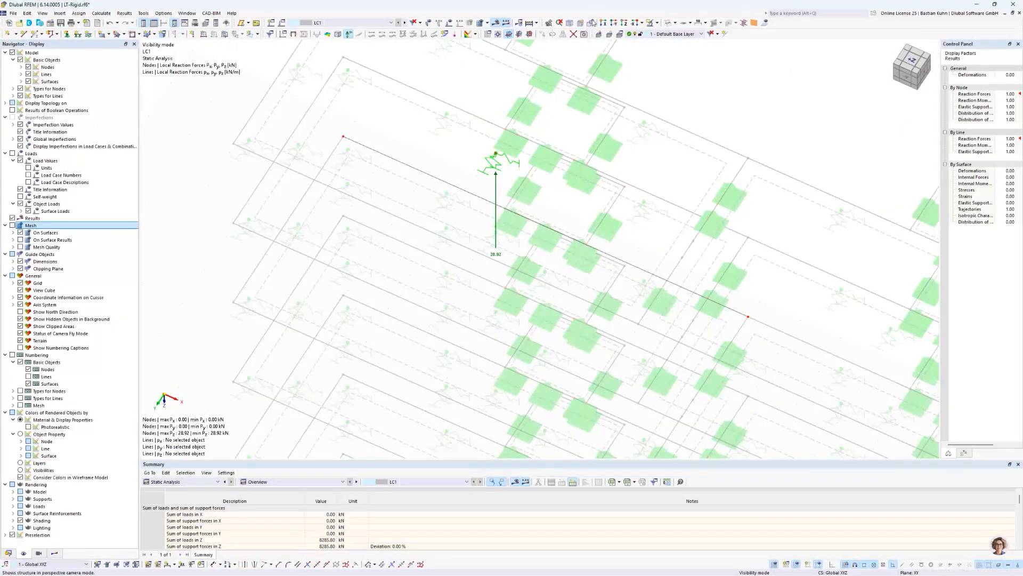
{"action": "left_click_drag", "start_coordinate": [602, 5], "coordinate": [656, 251]}
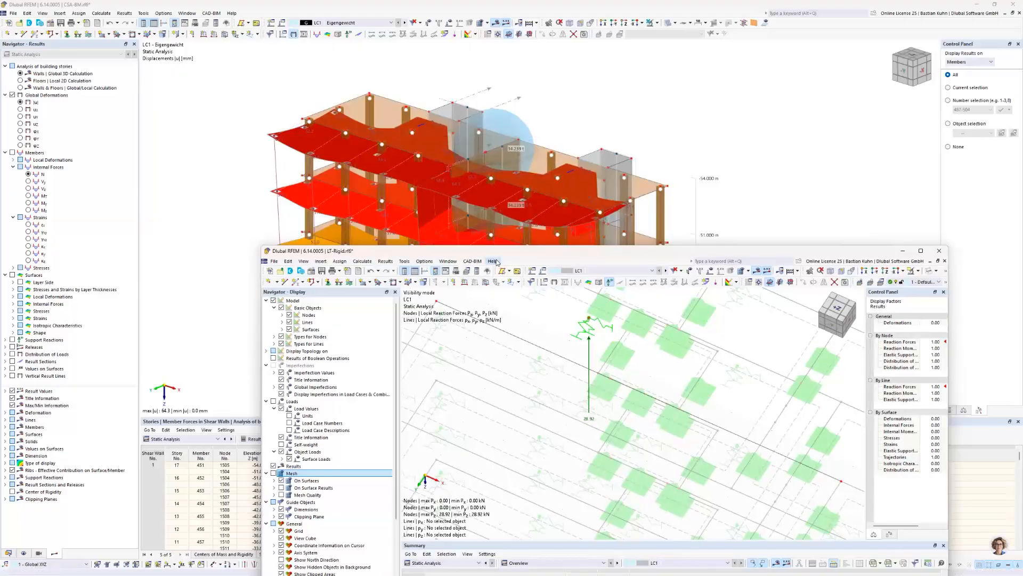
{"action": "left_click_drag", "start_coordinate": [501, 256], "coordinate": [463, 148]}
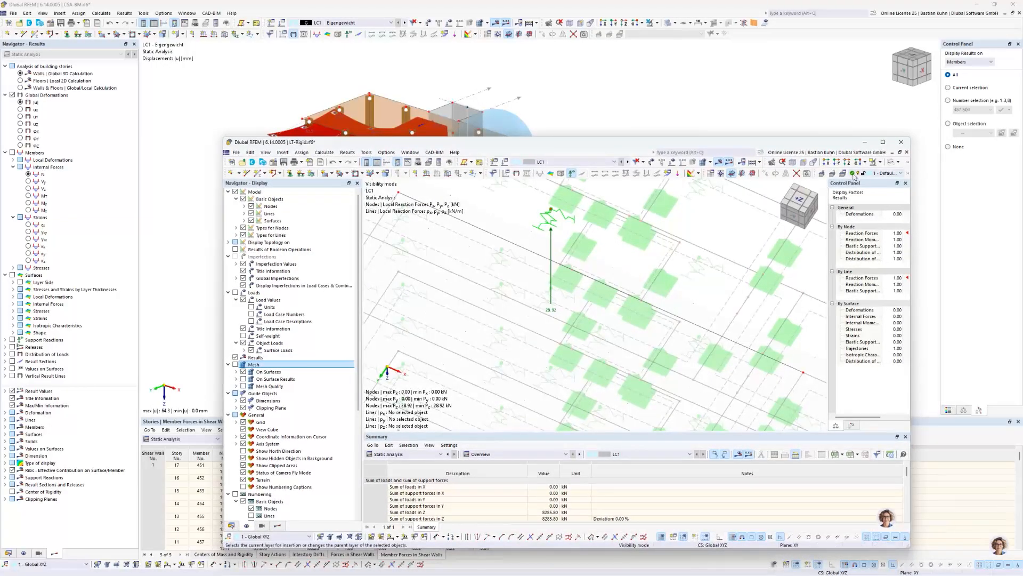
{"action": "left_click", "coordinate": [883, 142]}
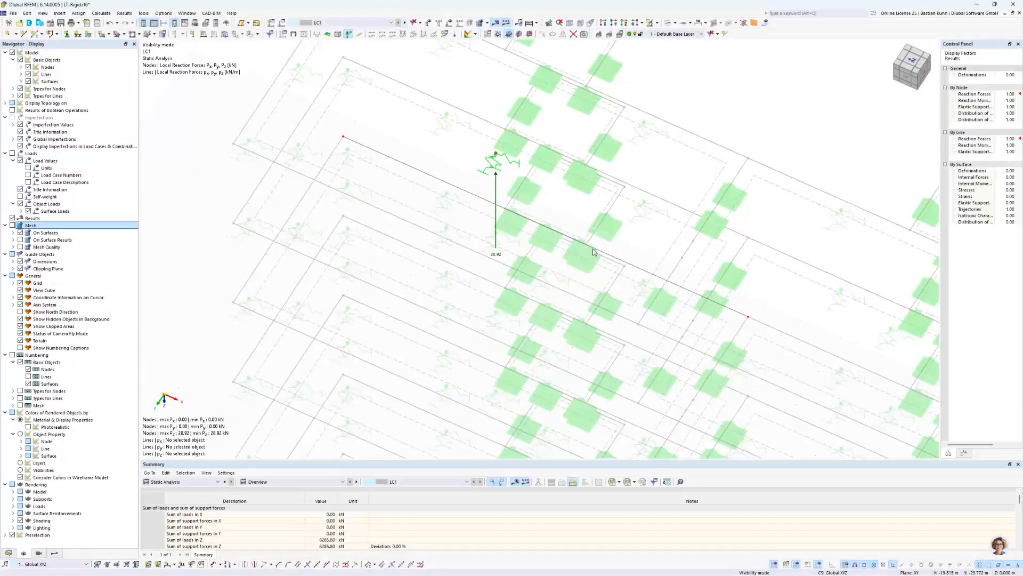
- Cancel the visibility mode and turn off the results with the building viewed along Z
{"action": "left_click", "coordinate": [658, 24]}
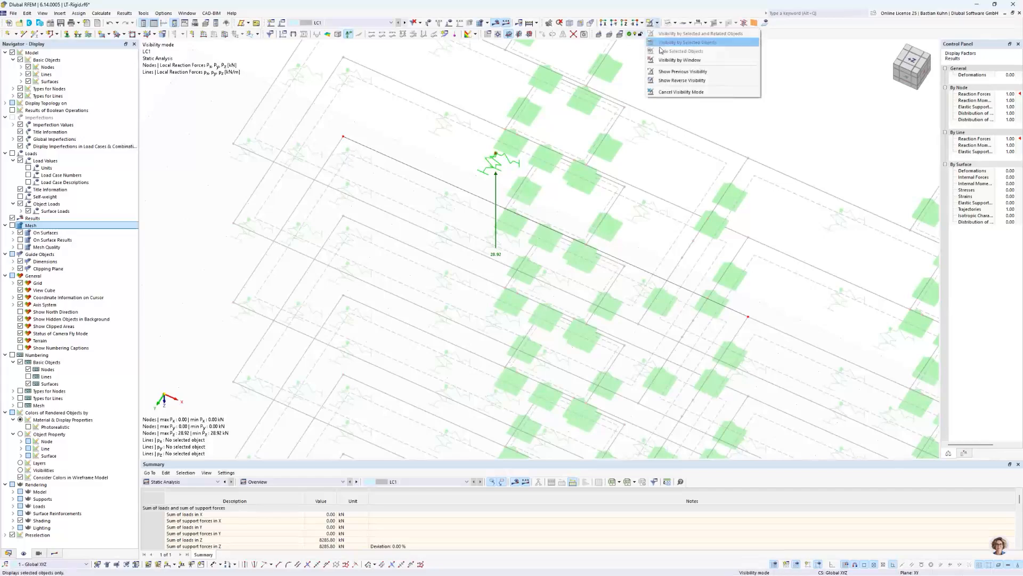
{"action": "left_click", "coordinate": [662, 100]}
{"action": "scroll", "coordinate": [634, 154], "scroll_direction": "down", "scroll_amount": 5}
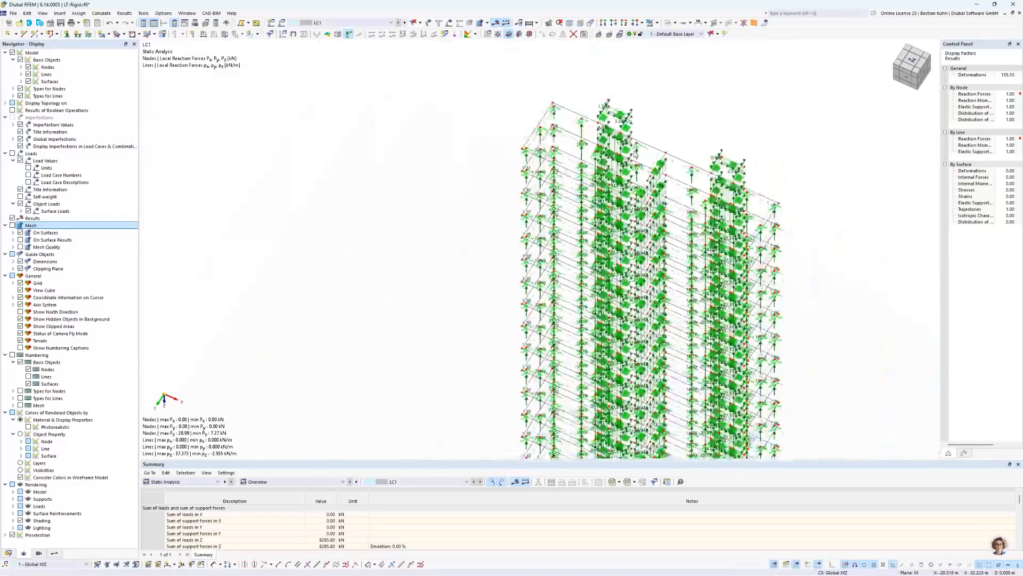
{"action": "left_click", "coordinate": [625, 23]}
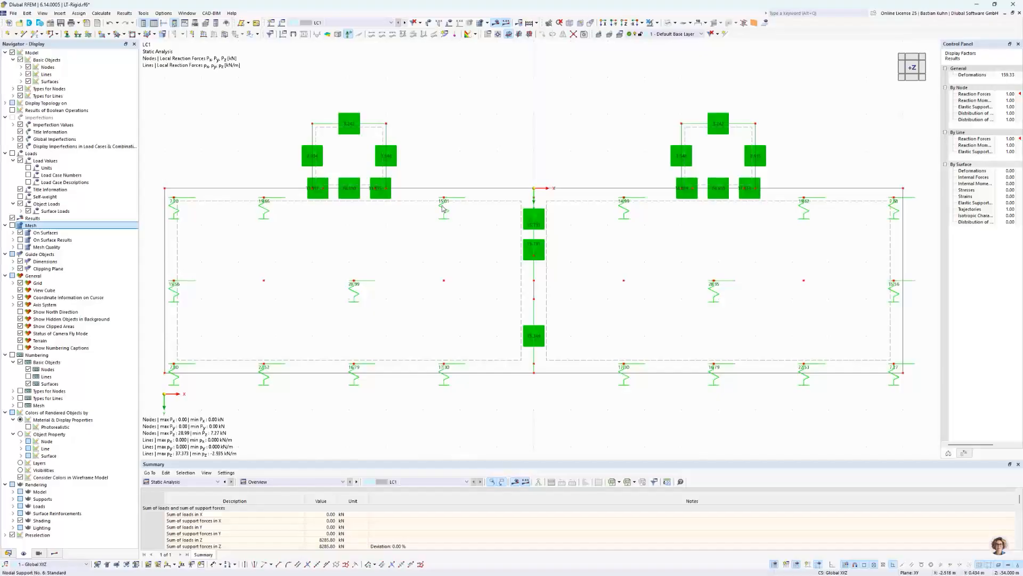
{"action": "mouse_move", "coordinate": [442, 209]}
{"action": "left_click", "coordinate": [495, 32]}
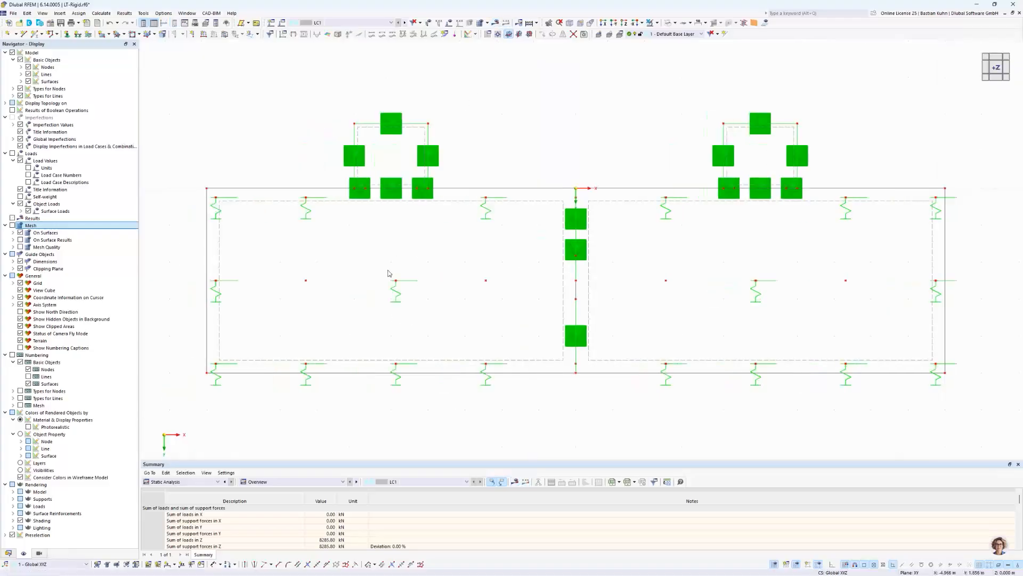
- Isolate the stacked nodal supports in the middle of the slab's first bay using Visibility by Selected and Related Objects
{"action": "scroll", "coordinate": [325, 292], "scroll_direction": "up", "scroll_amount": 4}
{"action": "left_click_drag", "start_coordinate": [425, 326], "coordinate": [366, 258]}
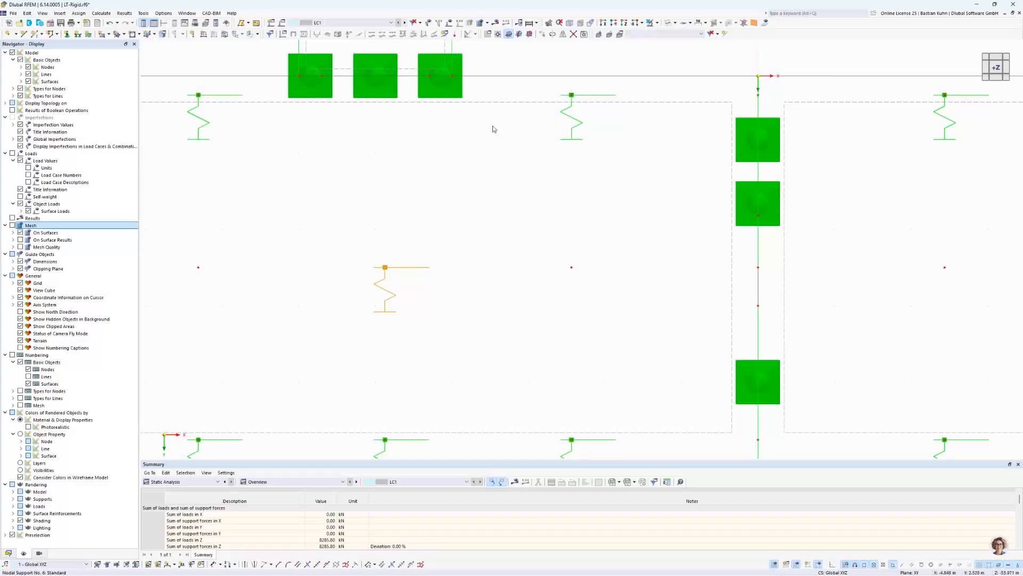
{"action": "left_click", "coordinate": [658, 24]}
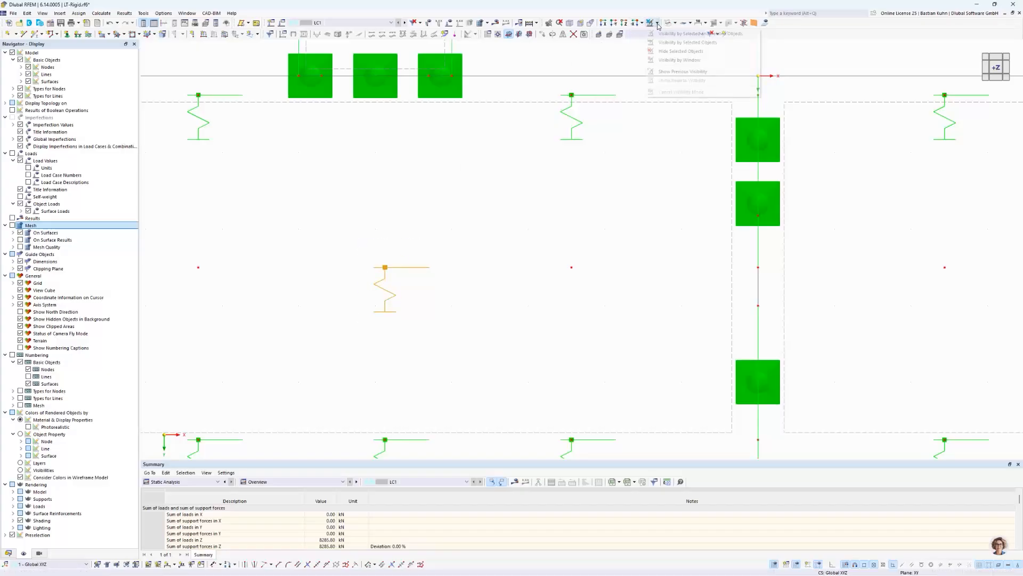
{"action": "left_click", "coordinate": [665, 34]}
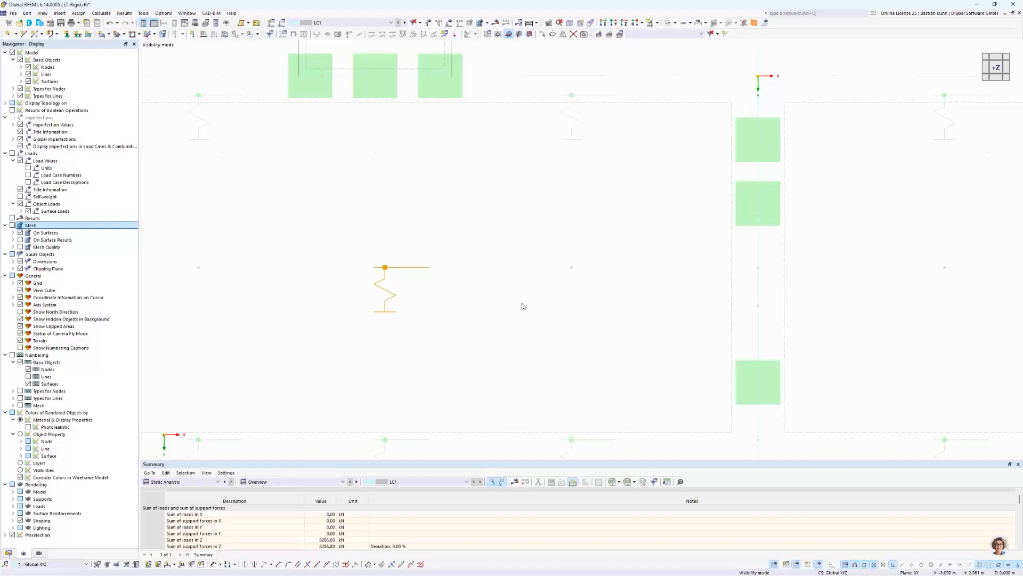
- Delete the nodal support assignment from the isolated nodes, accepting the deletion of results and mesh
{"action": "right_click", "coordinate": [386, 275]}
{"action": "mouse_move", "coordinate": [426, 299]}
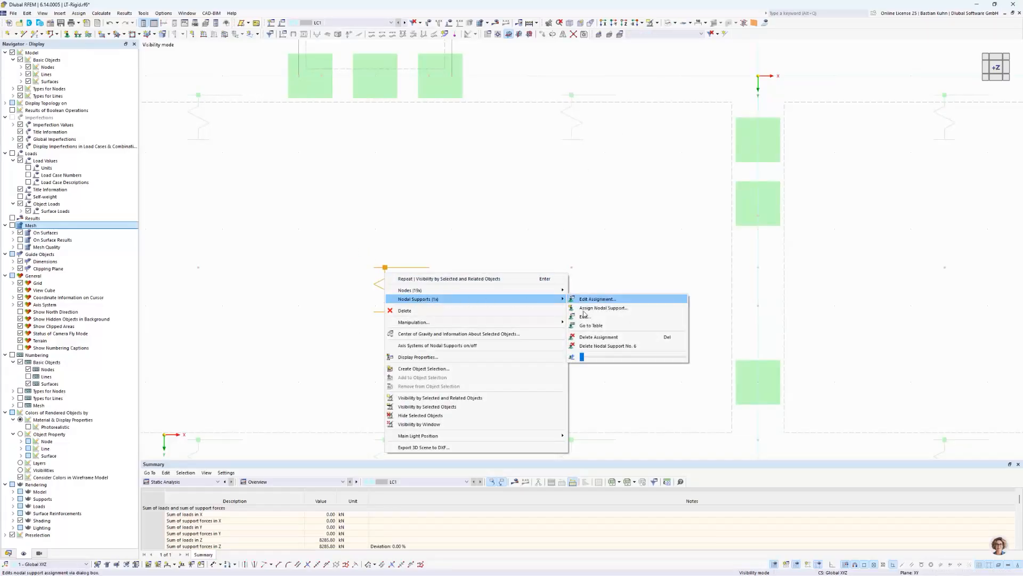
{"action": "left_click", "coordinate": [595, 338]}
{"action": "left_click", "coordinate": [545, 328]}
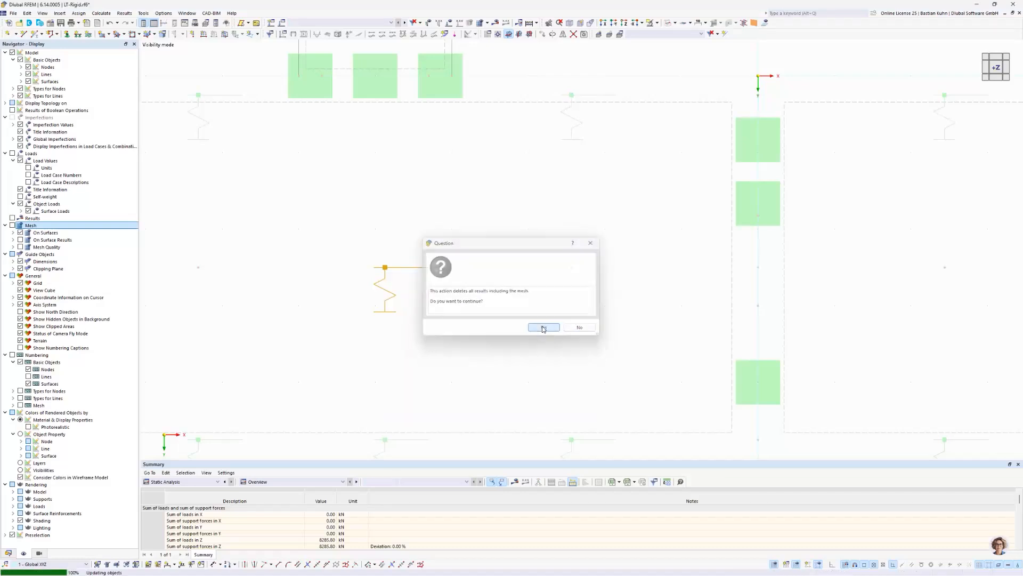
- Set up a new Beam member with section R_M1 300/300 and a new hinge at its end j, releasing the rotations φy and φz
{"action": "scroll", "coordinate": [529, 314], "scroll_direction": "down", "scroll_amount": 2}
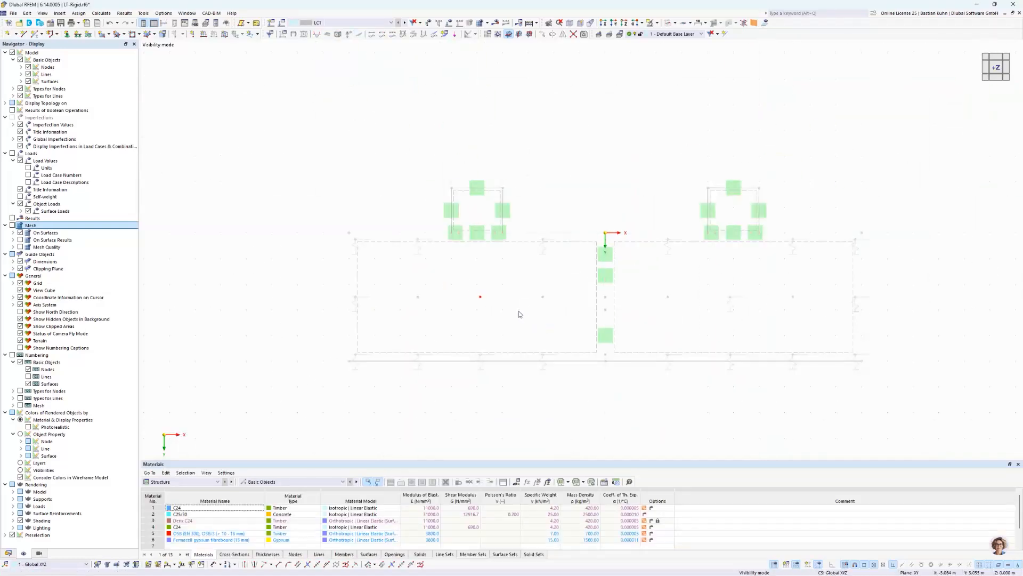
{"action": "scroll", "coordinate": [489, 306], "scroll_direction": "up", "scroll_amount": 2}
{"action": "scroll", "coordinate": [490, 307], "scroll_direction": "down", "scroll_amount": 3}
{"action": "middle_click_drag", "start_coordinate": [531, 315], "coordinate": [511, 301]}
{"action": "scroll", "coordinate": [509, 314], "scroll_direction": "down", "scroll_amount": 3}
{"action": "middle_click_drag", "start_coordinate": [507, 340], "coordinate": [497, 254]}
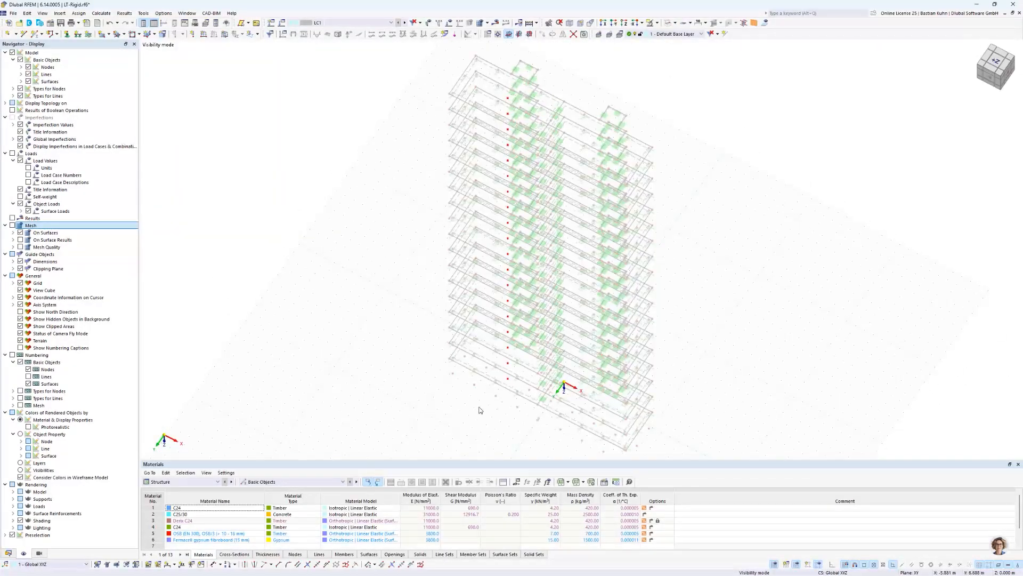
{"action": "scroll", "coordinate": [485, 409], "scroll_direction": "up", "scroll_amount": 3}
{"action": "scroll", "coordinate": [373, 338], "scroll_direction": "down", "scroll_amount": 5}
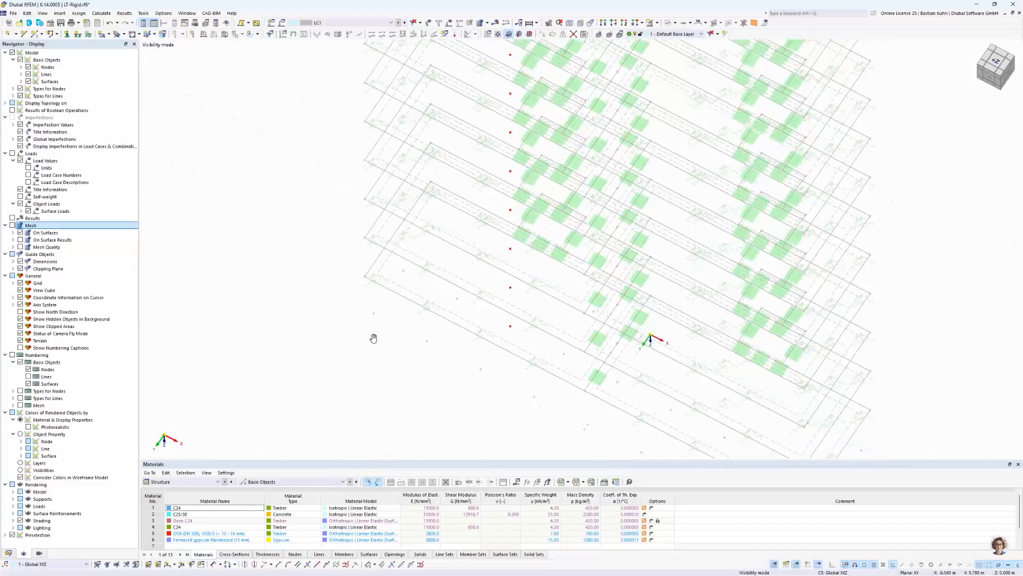
{"action": "middle_click_drag", "start_coordinate": [379, 338], "coordinate": [435, 272], "text": "ctrl"}
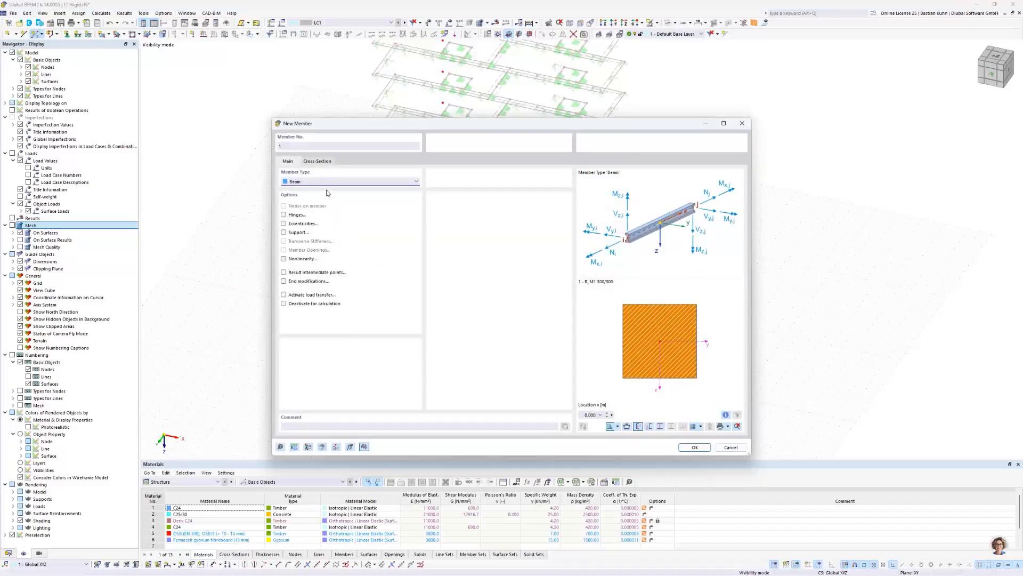
{"action": "left_click", "coordinate": [284, 215]}
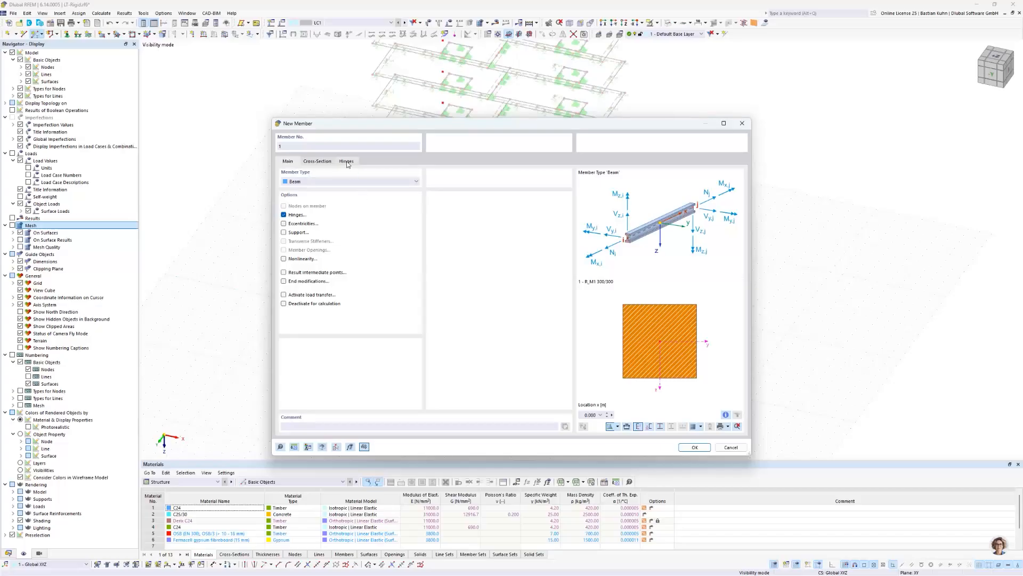
{"action": "left_click", "coordinate": [347, 162]}
{"action": "left_click", "coordinate": [526, 214]}
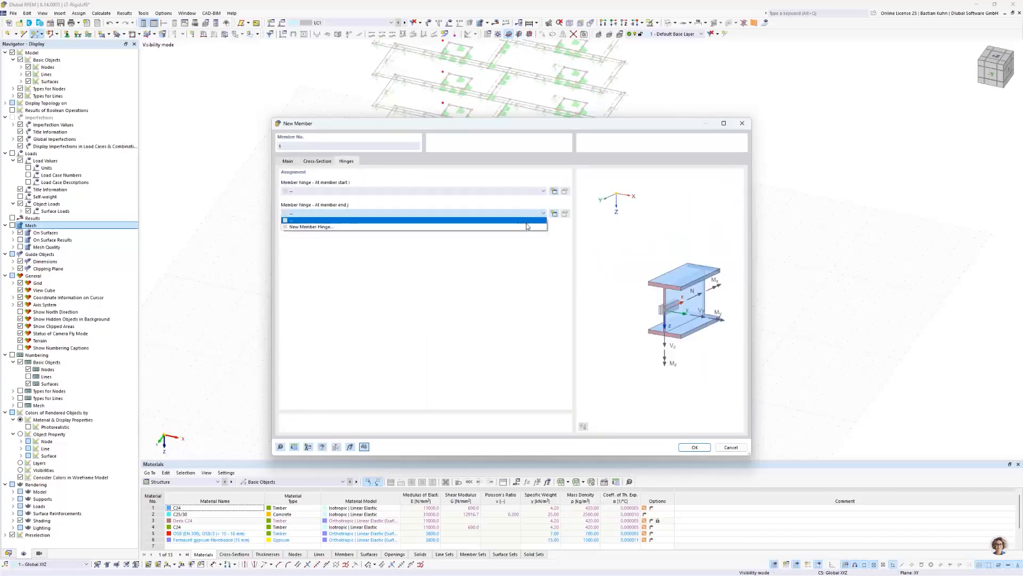
{"action": "left_click", "coordinate": [528, 227]}
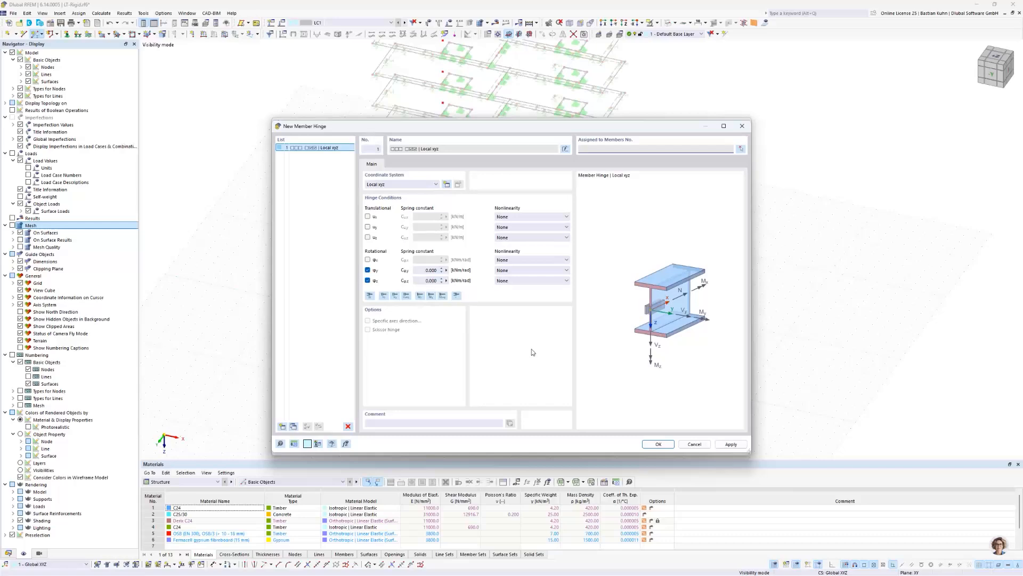
{"action": "left_click", "coordinate": [649, 445]}
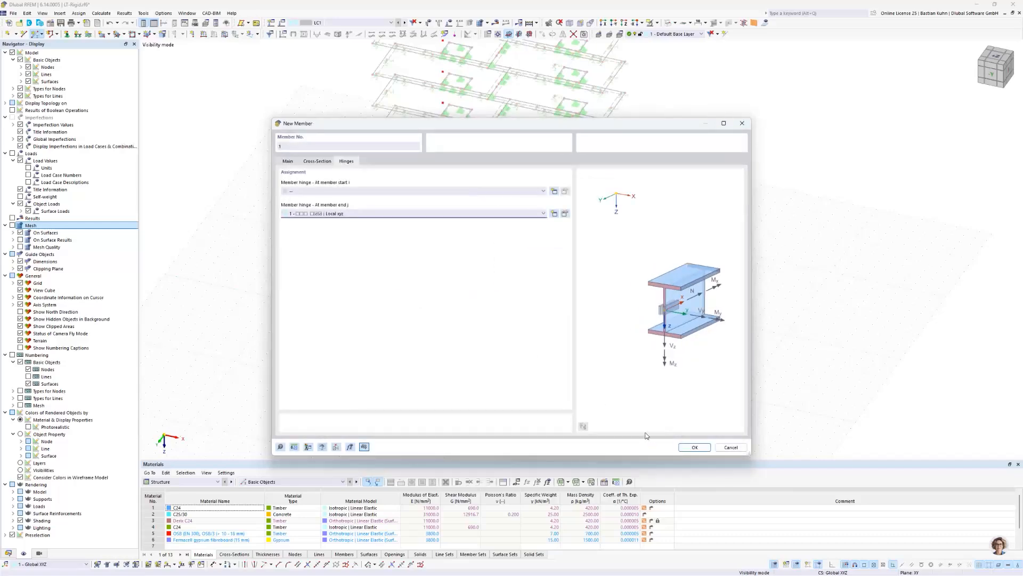
{"action": "left_click", "coordinate": [685, 448]}
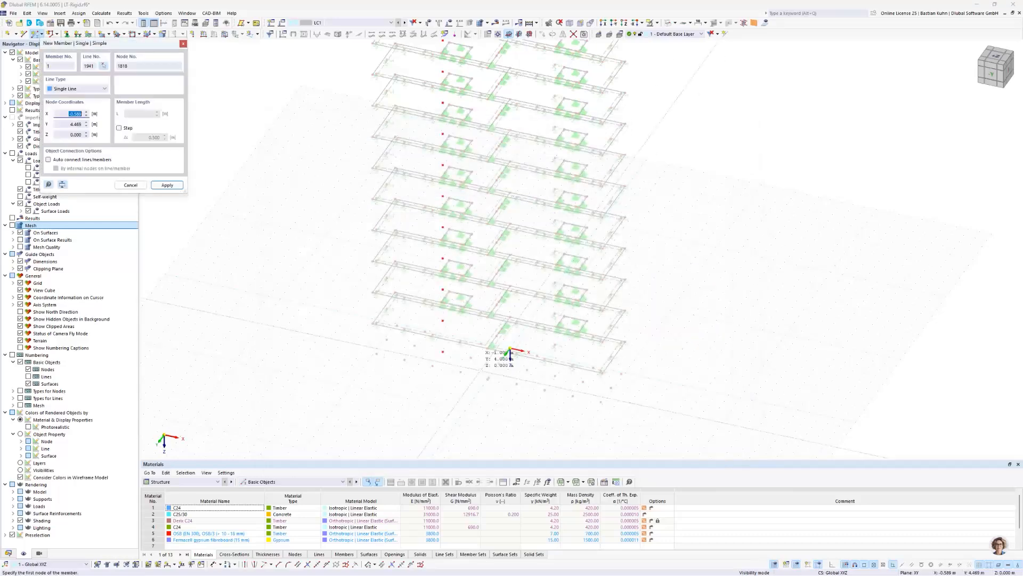
- Draw the column member vertically from the ground node below the unsupported nodes to the top slab's node, 54 m long
{"action": "left_click", "coordinate": [442, 351]}
{"action": "scroll", "coordinate": [442, 352], "scroll_direction": "down", "scroll_amount": 4}
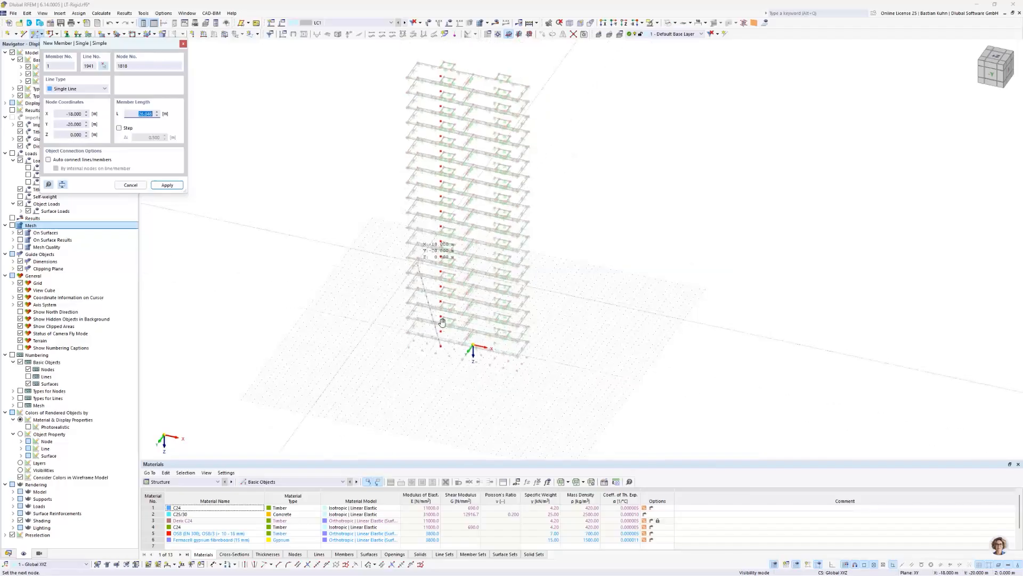
{"action": "middle_click_drag", "start_coordinate": [418, 266], "coordinate": [447, 360]}
{"action": "scroll", "coordinate": [461, 180], "scroll_direction": "up", "scroll_amount": 5}
{"action": "scroll", "coordinate": [460, 177], "scroll_direction": "up", "scroll_amount": 1}
{"action": "left_click", "coordinate": [476, 148]}
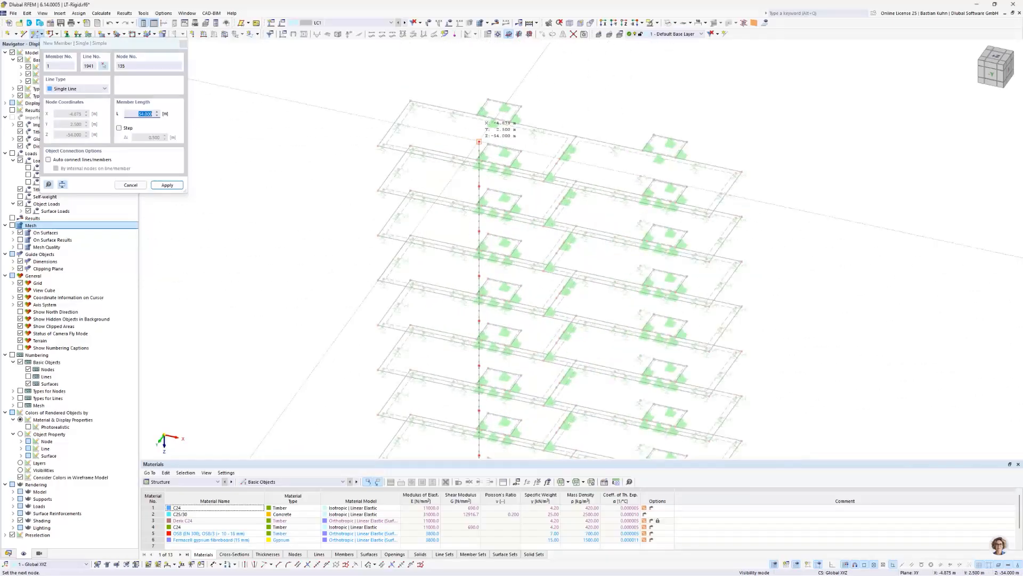
{"action": "key", "text": "Escape"}
- Connect the column member with its storey nodes using a window around the whole building, and cancel the visibility mode
{"action": "scroll", "coordinate": [565, 141], "scroll_direction": "down", "scroll_amount": 5}
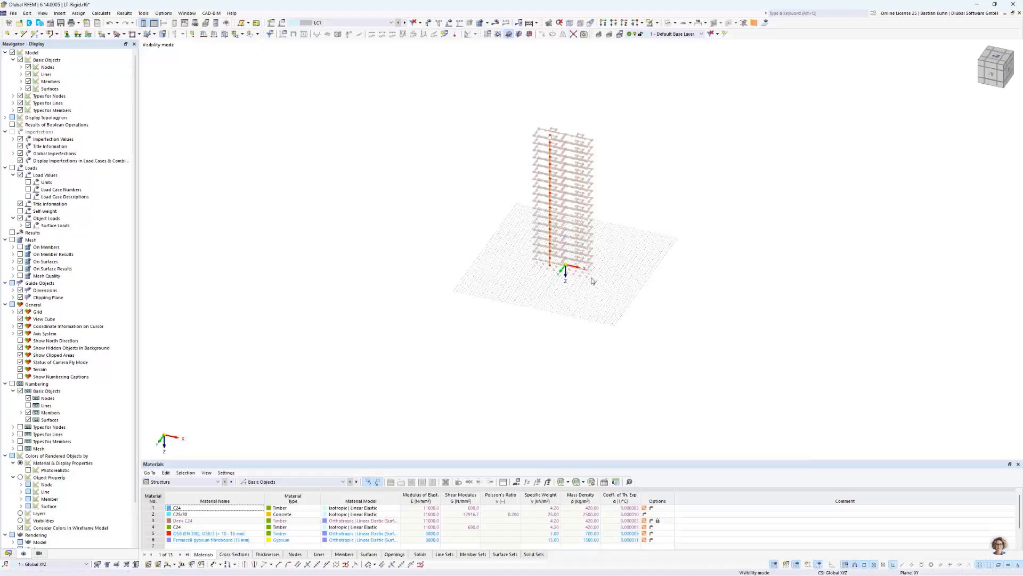
{"action": "left_click_drag", "start_coordinate": [629, 301], "coordinate": [442, 89]}
{"action": "scroll", "coordinate": [556, 195], "scroll_direction": "up", "scroll_amount": 5}
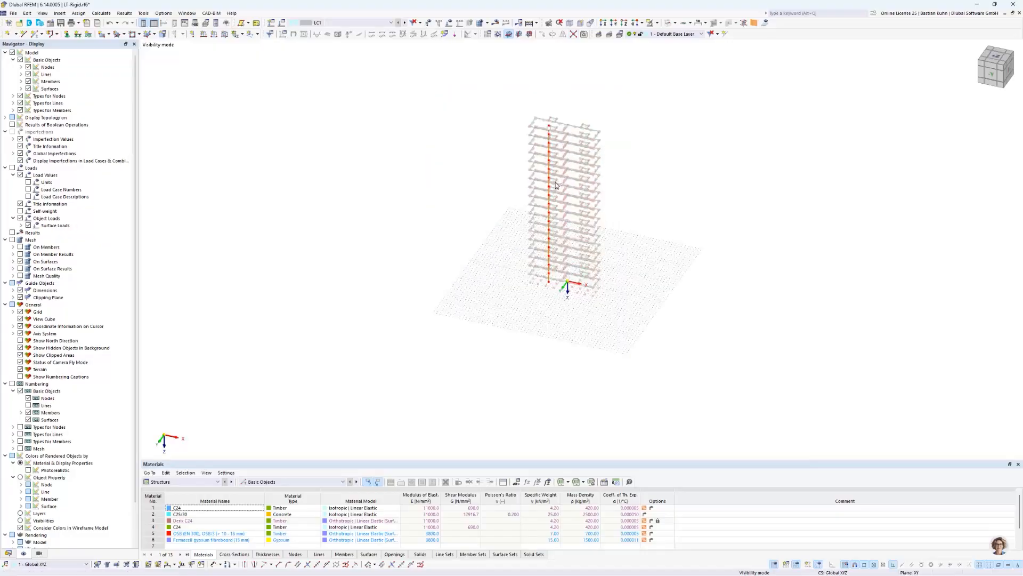
{"action": "scroll", "coordinate": [542, 144], "scroll_direction": "up", "scroll_amount": 2}
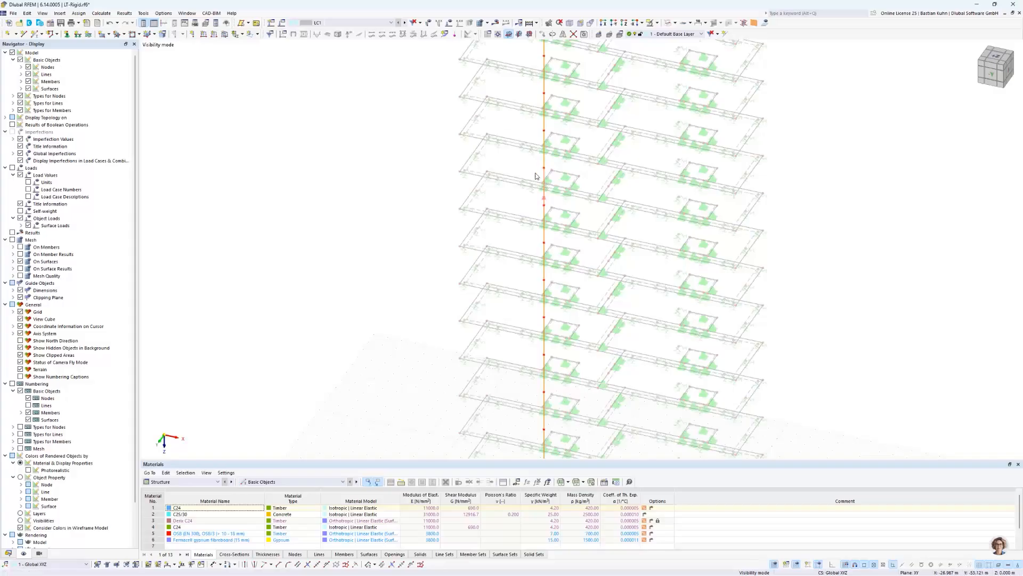
{"action": "left_click", "coordinate": [657, 23]}
{"action": "left_click", "coordinate": [679, 92]}
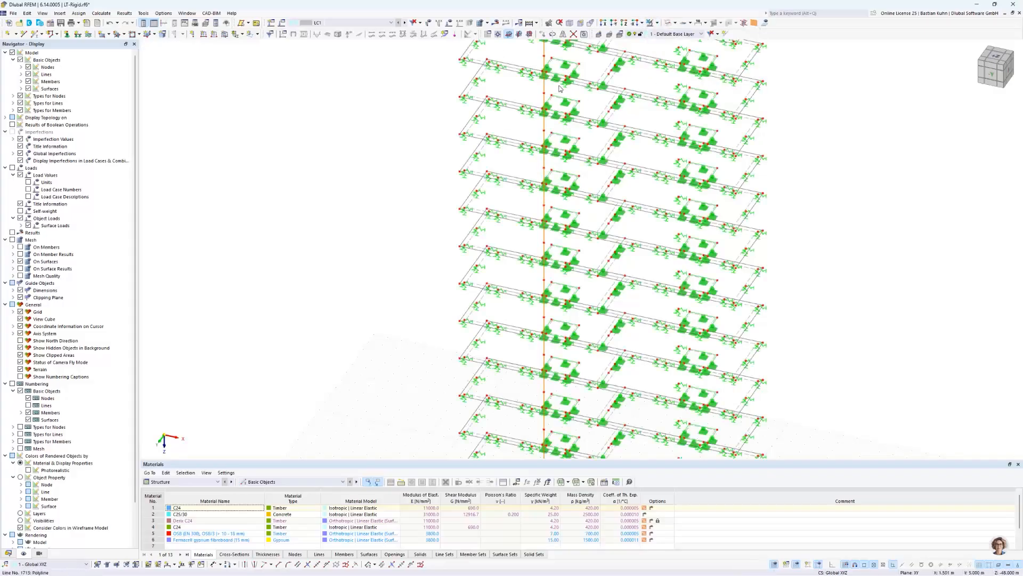
- Start the results calculation and abort it during mesh generation
{"action": "left_click", "coordinate": [496, 23]}
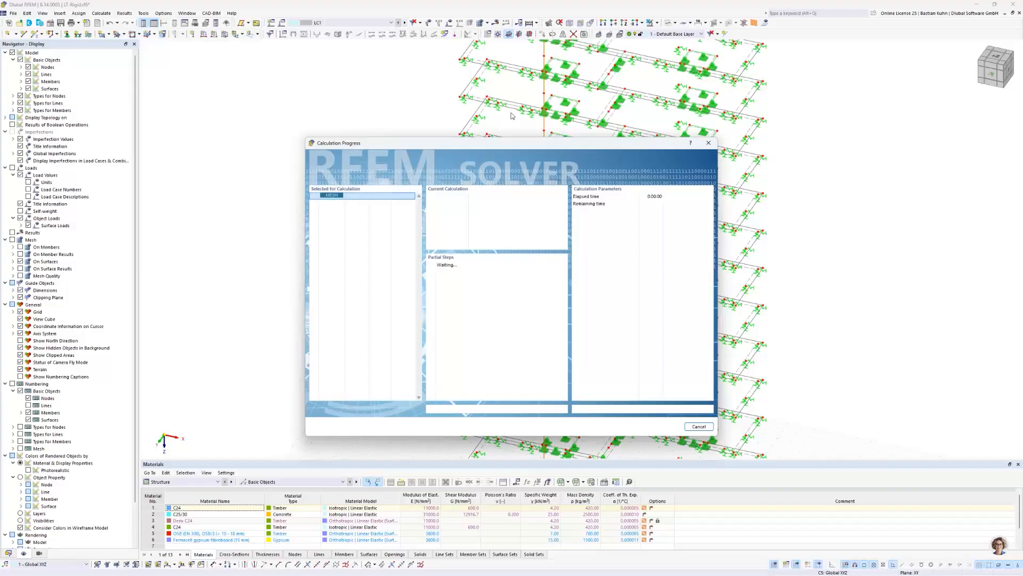
{"action": "left_click", "coordinate": [700, 427]}
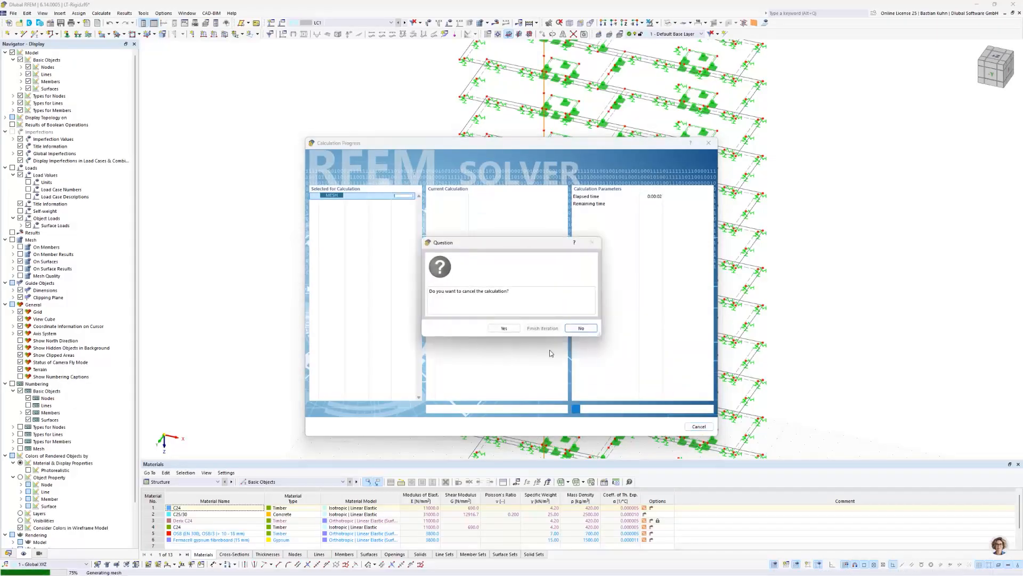
{"action": "left_click", "coordinate": [507, 333]}
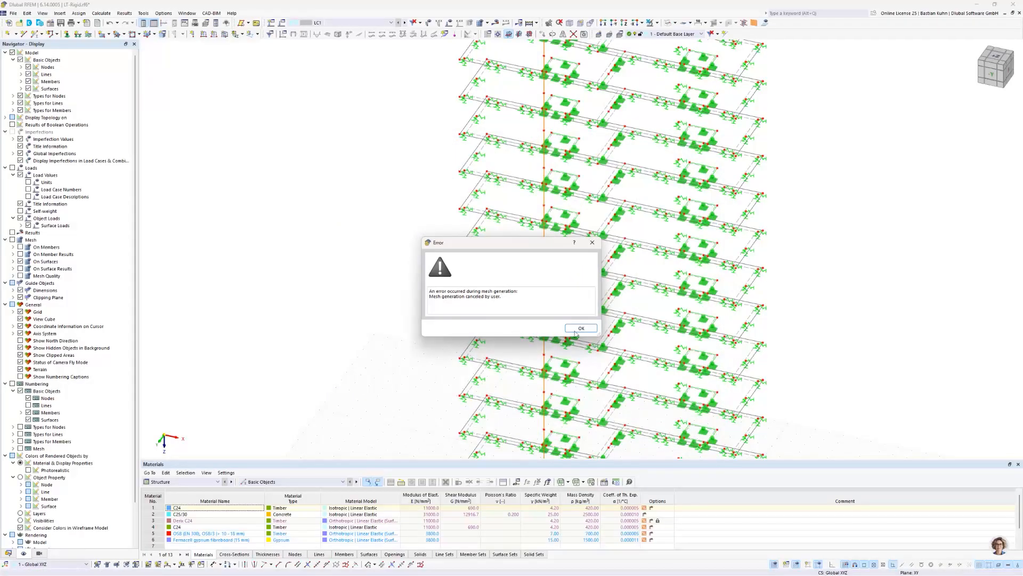
{"action": "left_click", "coordinate": [581, 328]}
{"action": "scroll", "coordinate": [457, 204], "scroll_direction": "down", "scroll_amount": 5}
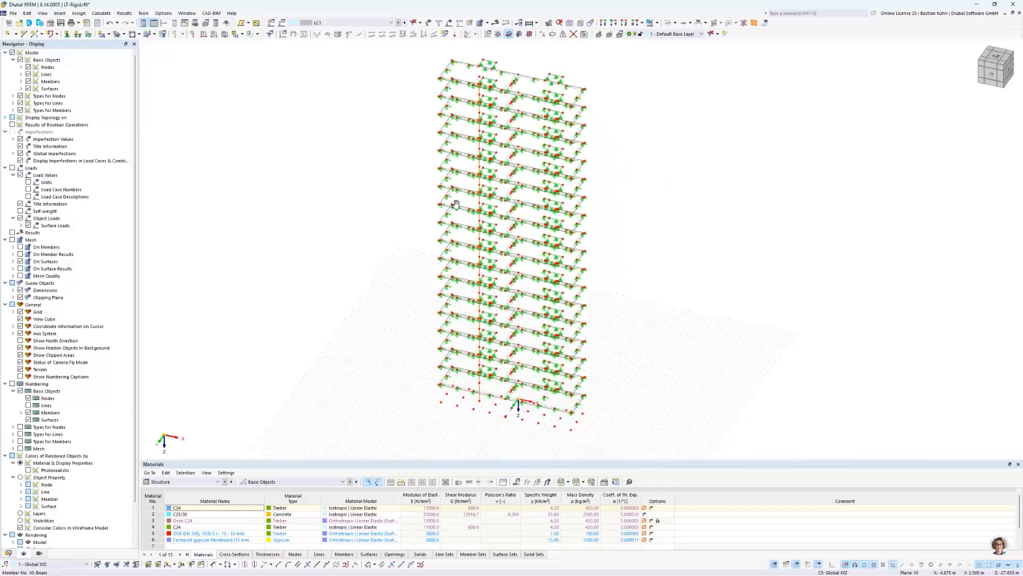
{"action": "scroll", "coordinate": [594, 354], "scroll_direction": "up", "scroll_amount": 5}
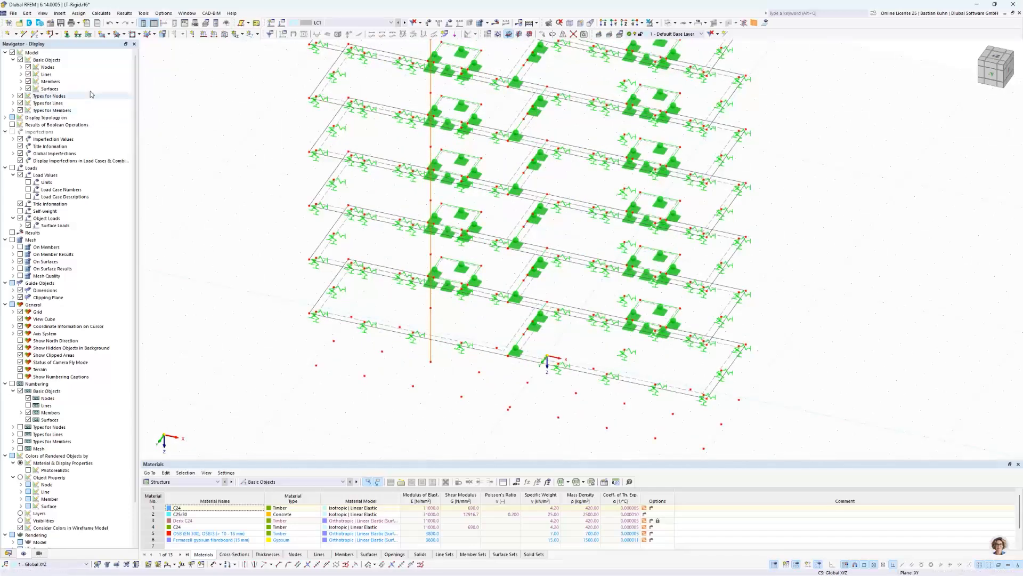
{"action": "left_click", "coordinate": [67, 33]}
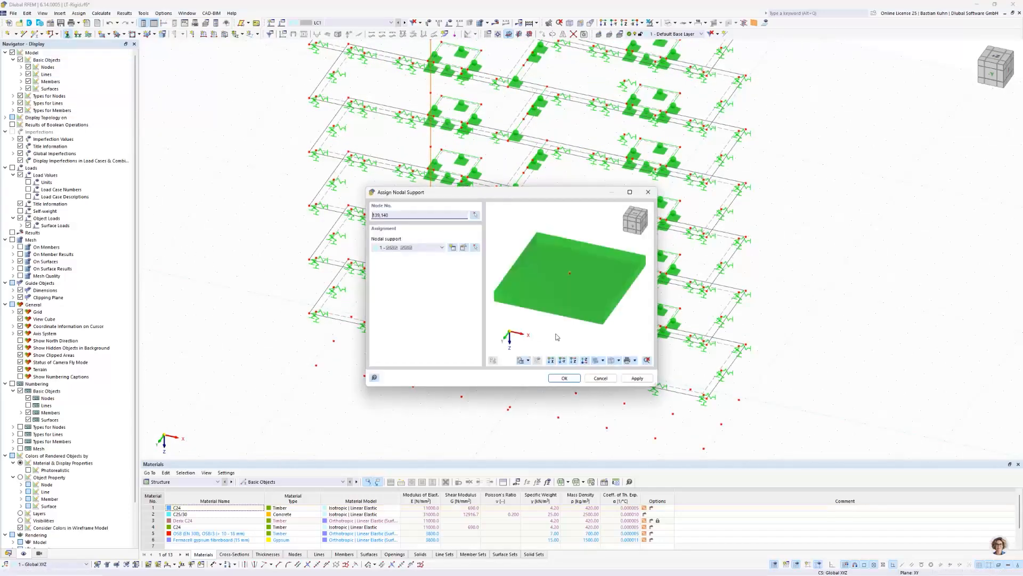
{"action": "left_click", "coordinate": [452, 248]}
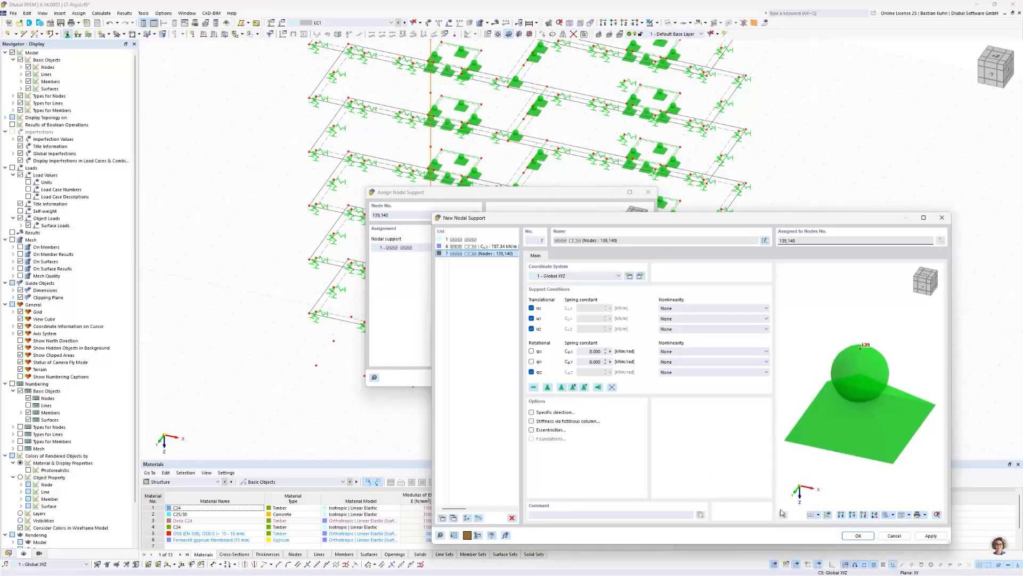
{"action": "left_click", "coordinate": [857, 535]}
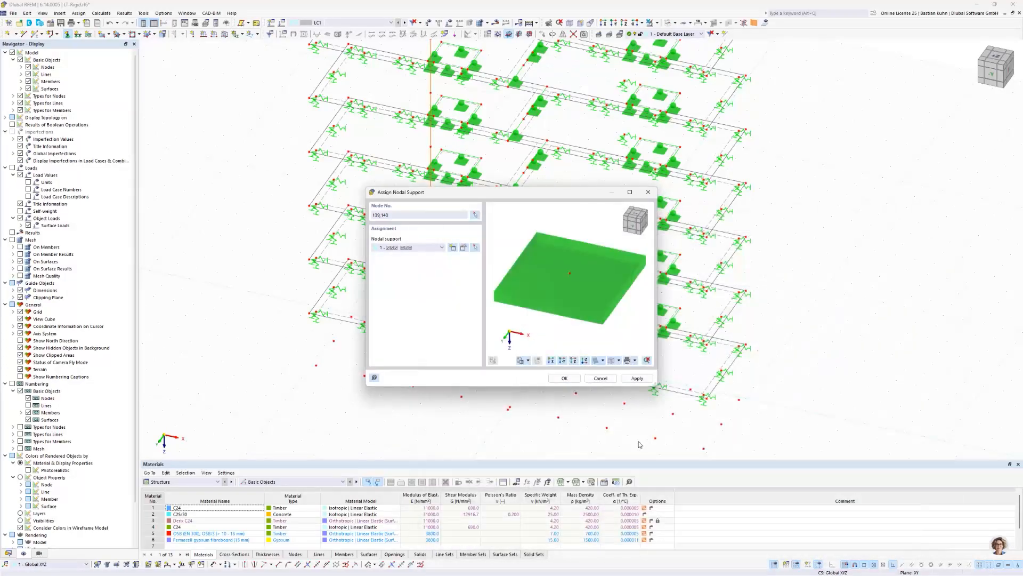
{"action": "left_click", "coordinate": [565, 379]}
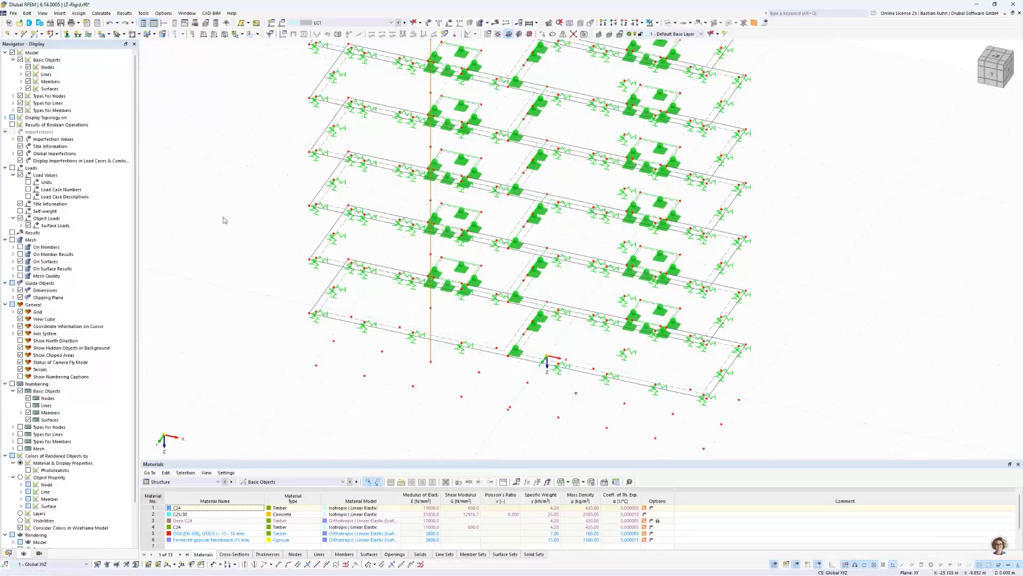
- Create a hinged nodal support fixing uX, uY, uZ and φZ, and assign it to the column's base node
{"action": "left_click", "coordinate": [67, 34]}
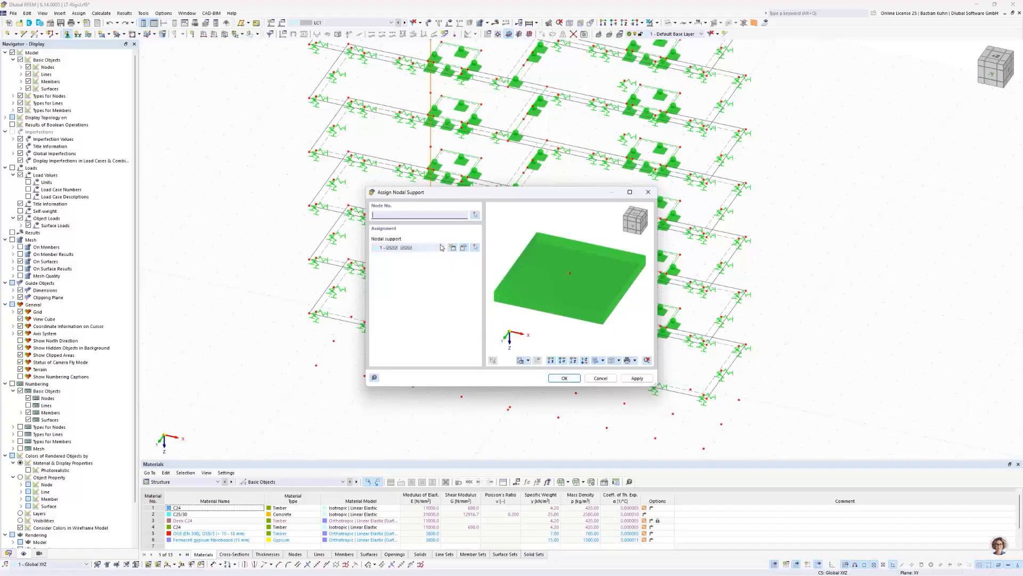
{"action": "left_click", "coordinate": [441, 247]}
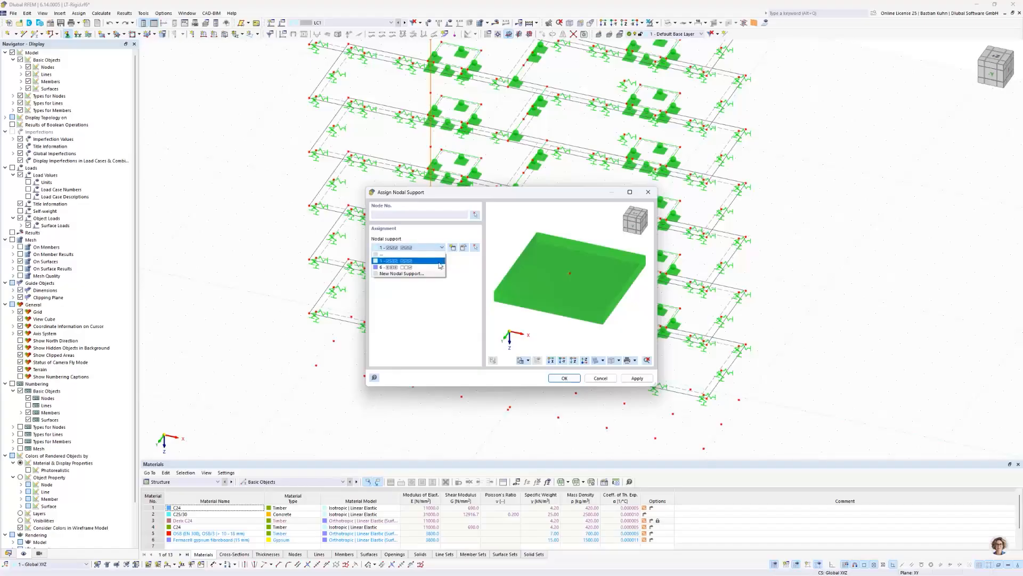
{"action": "left_click", "coordinate": [456, 249]}
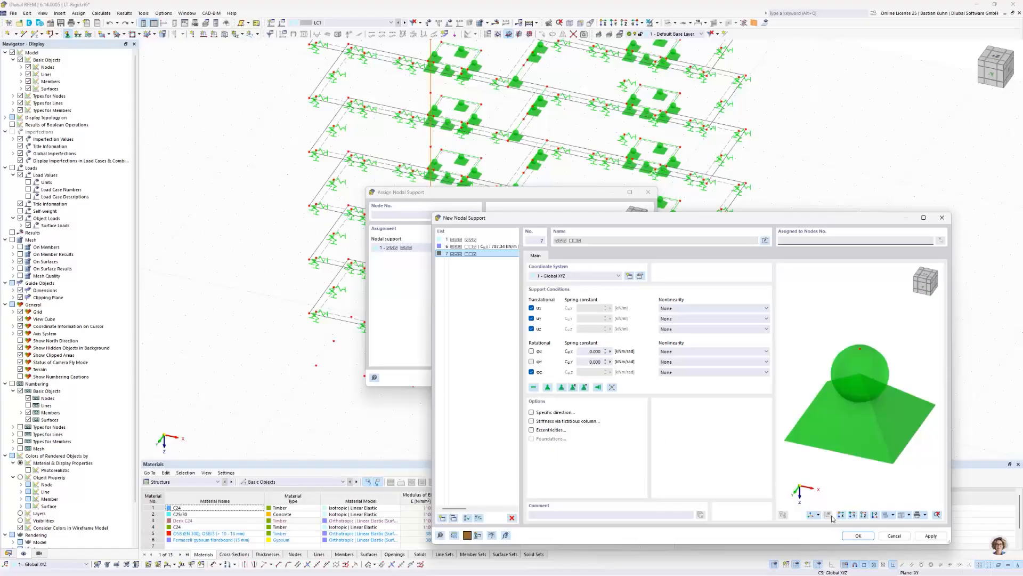
{"action": "left_click", "coordinate": [857, 535]}
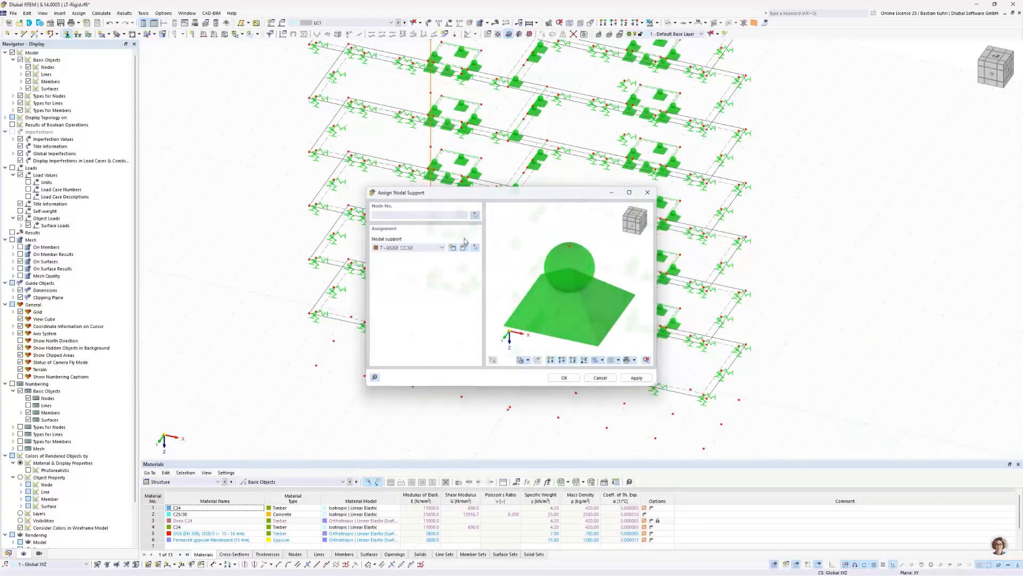
{"action": "left_click", "coordinate": [475, 214]}
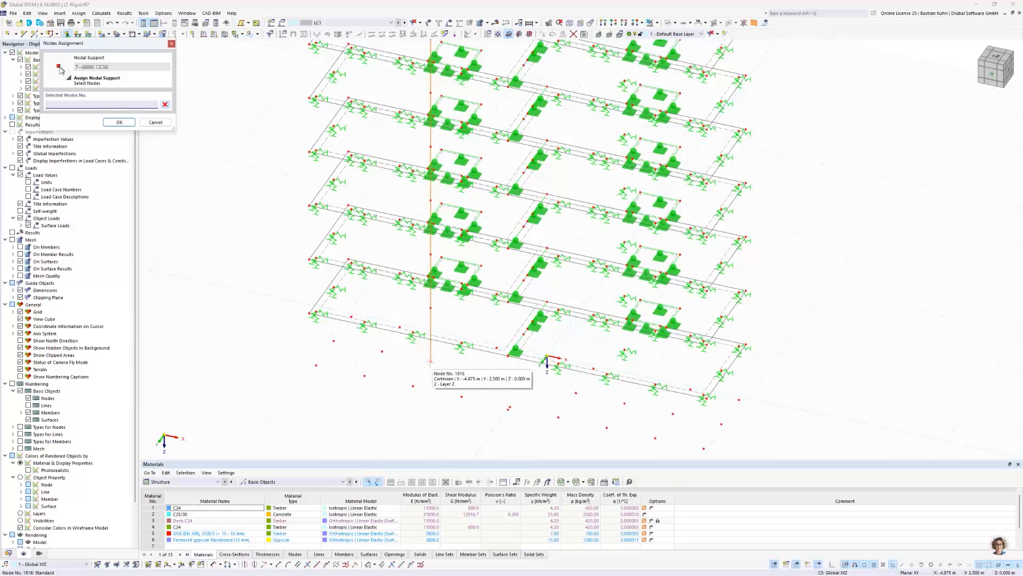
{"action": "left_click", "coordinate": [431, 362]}
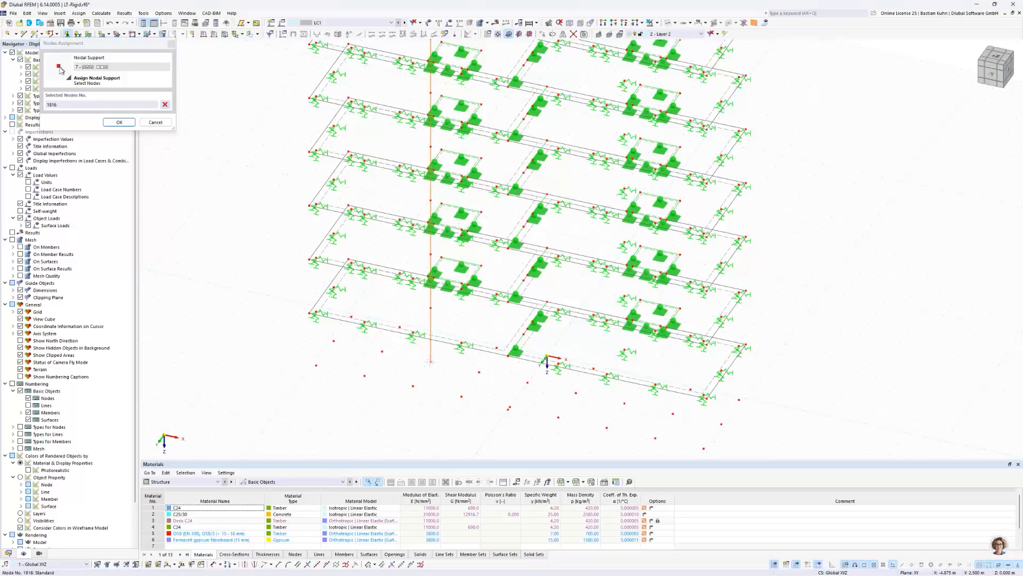
{"action": "left_click", "coordinate": [119, 122]}
{"action": "left_click", "coordinate": [563, 378]}
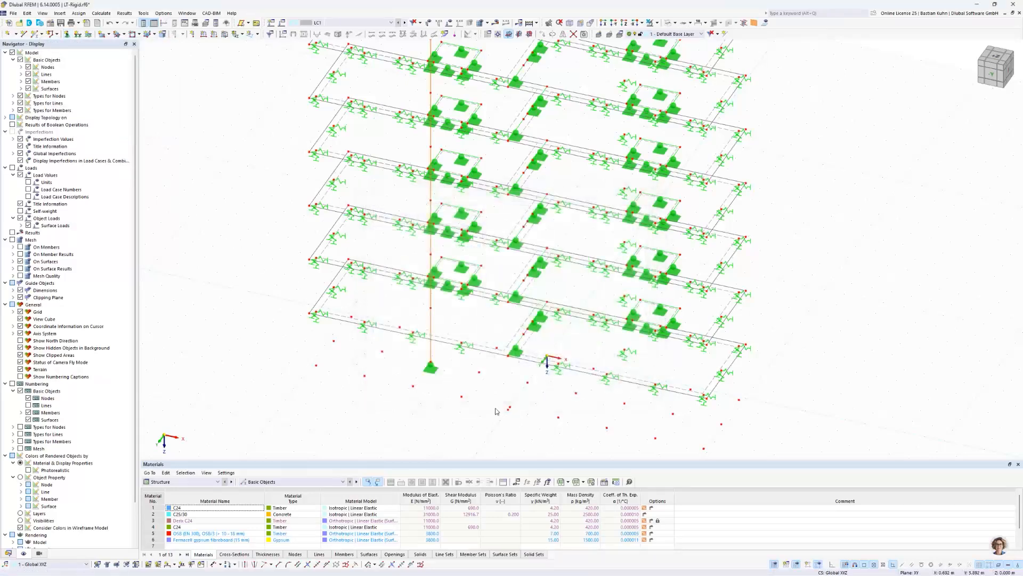
- Calculate the results for LC1 and turn off the display of support reactions
{"action": "scroll", "coordinate": [397, 356], "scroll_direction": "down", "scroll_amount": 6}
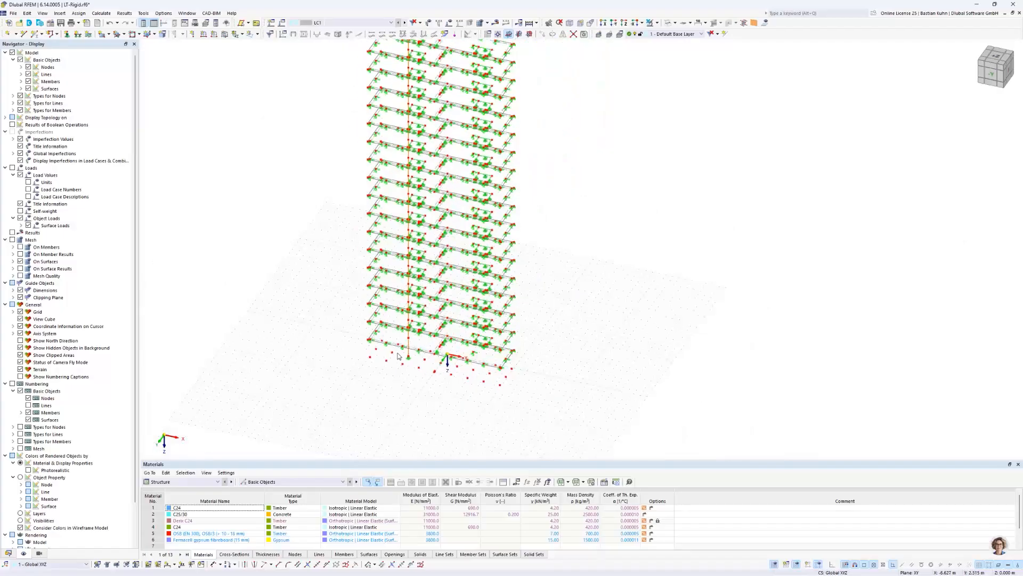
{"action": "left_click", "coordinate": [496, 23]}
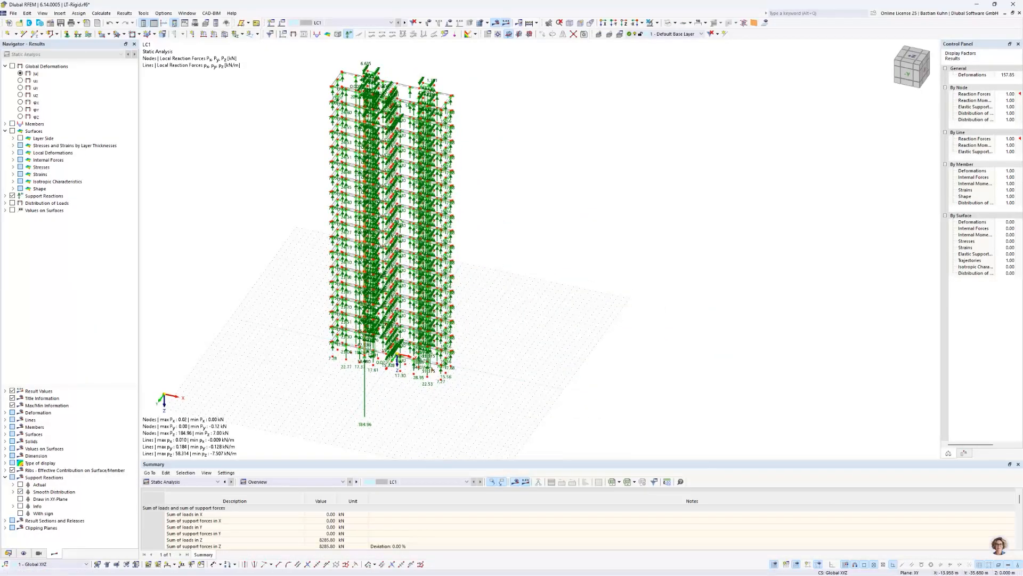
{"action": "middle_click_drag", "start_coordinate": [431, 158], "coordinate": [411, 172], "text": "ctrl"}
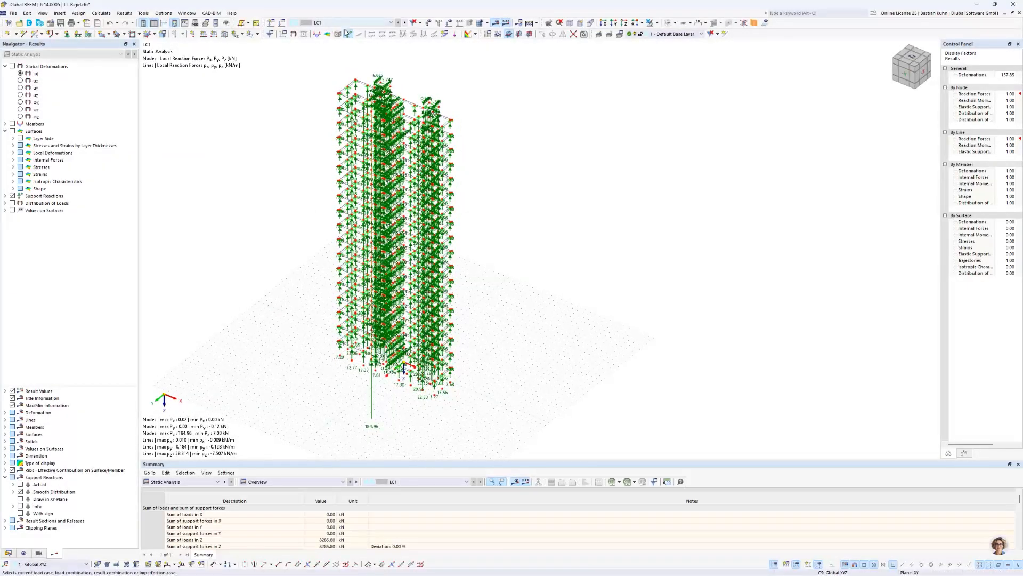
{"action": "left_click", "coordinate": [349, 34]}
{"action": "scroll", "coordinate": [390, 87], "scroll_direction": "up", "scroll_amount": 3}
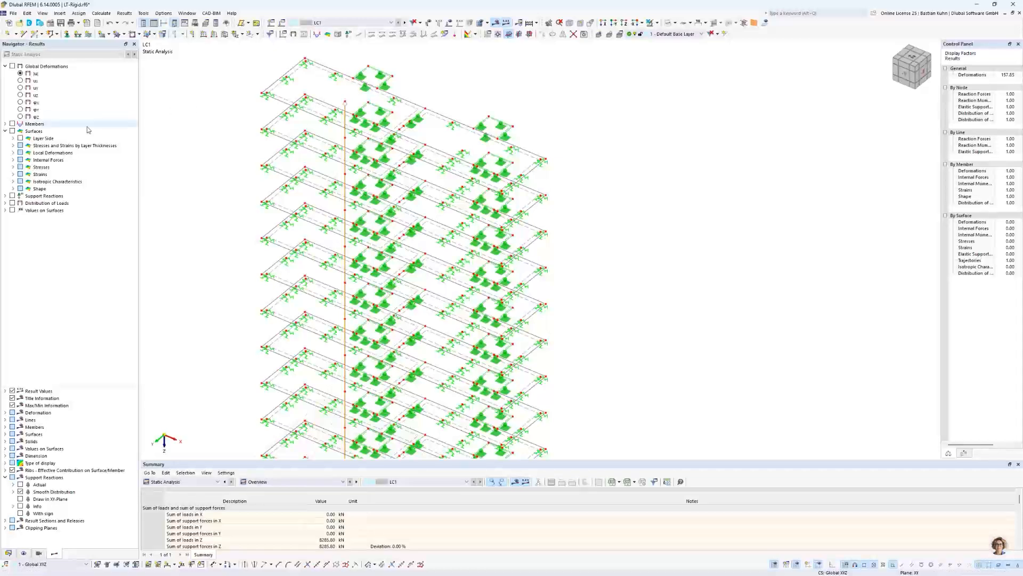
- Display the axial forces N of the members and examine their distribution along the new column
{"action": "left_click", "coordinate": [5, 123]}
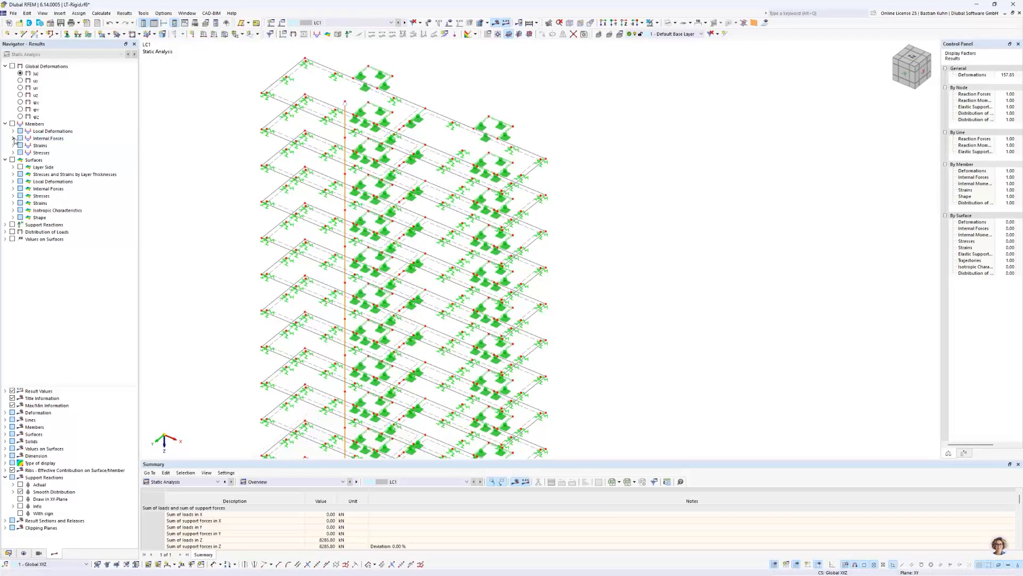
{"action": "left_click", "coordinate": [13, 138]}
{"action": "left_click", "coordinate": [13, 123]}
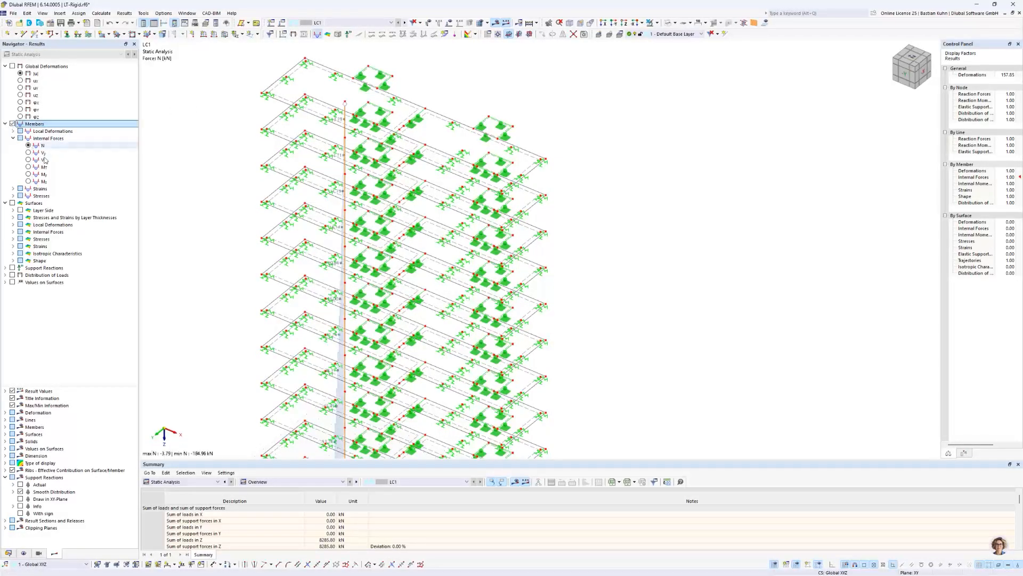
{"action": "scroll", "coordinate": [349, 122], "scroll_direction": "up", "scroll_amount": 3}
{"action": "scroll", "coordinate": [349, 122], "scroll_direction": "up", "scroll_amount": 2}
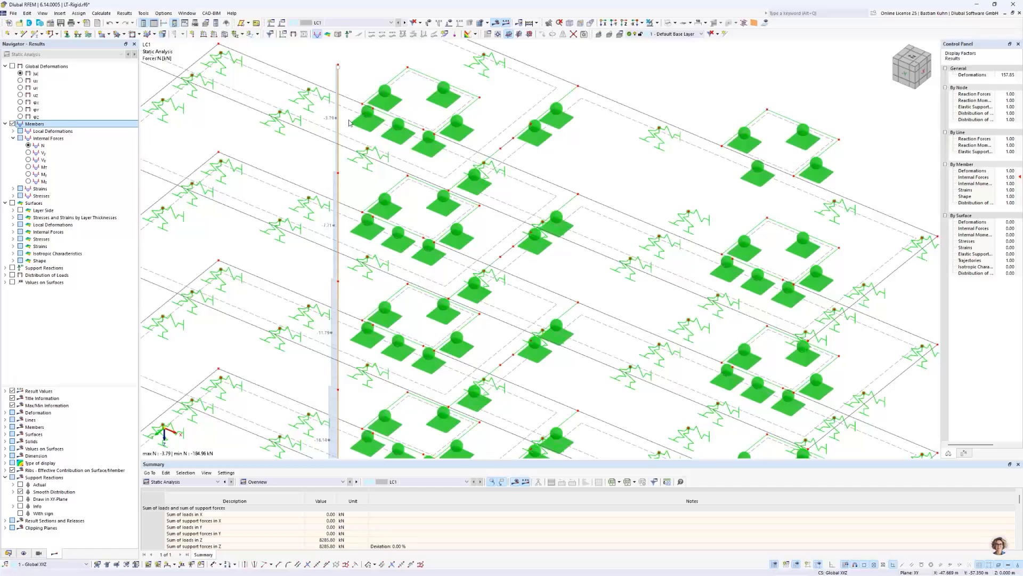
{"action": "scroll", "coordinate": [349, 122], "scroll_direction": "down", "scroll_amount": 5}
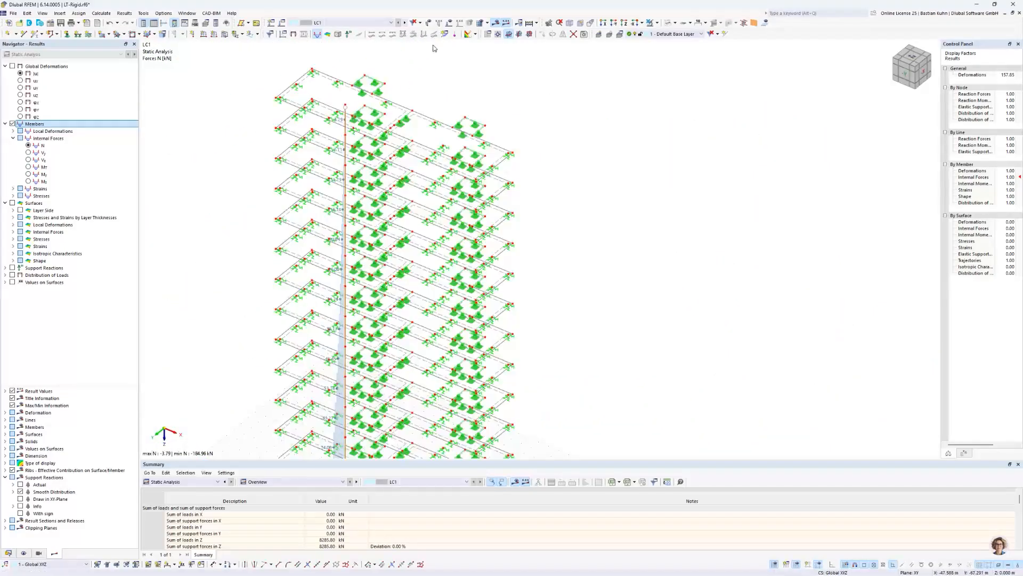
{"action": "left_click", "coordinate": [450, 23]}
{"action": "left_click", "coordinate": [451, 23]}
{"action": "scroll", "coordinate": [349, 119], "scroll_direction": "up", "scroll_amount": 3}
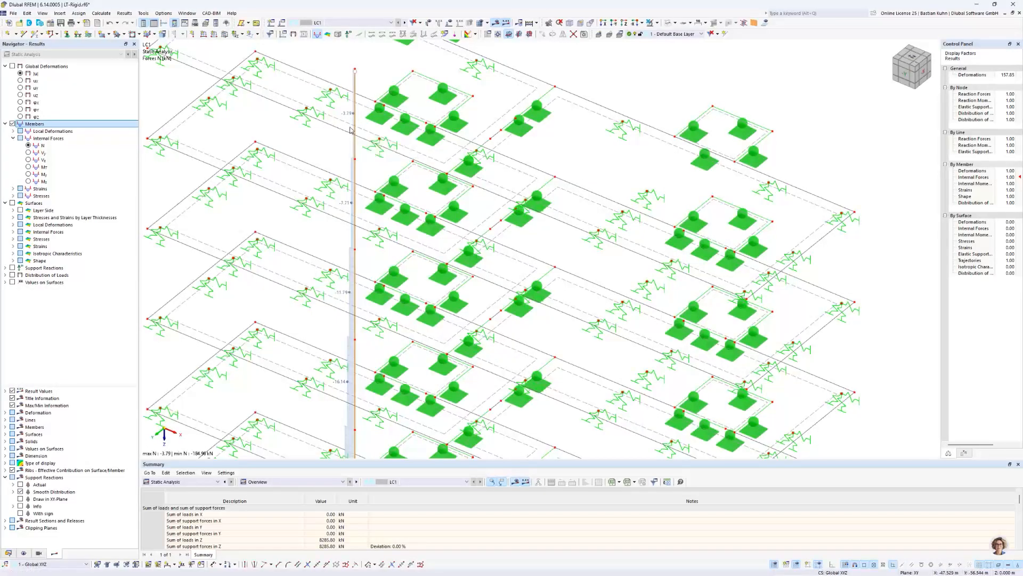
- Examine the column's axial strains εx over its full height, and switch the result display back to axial forces N
{"action": "left_click", "coordinate": [13, 188]}
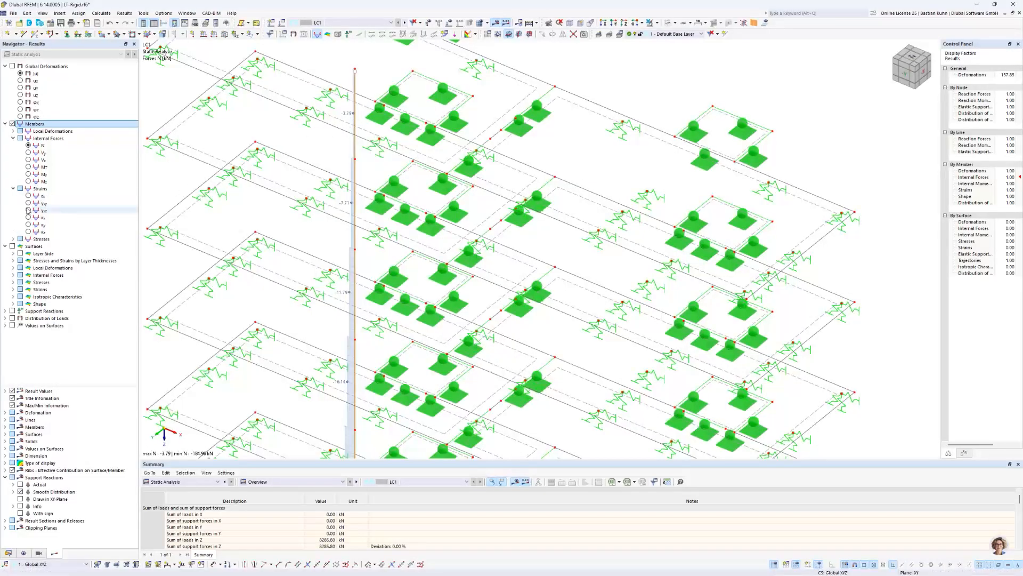
{"action": "left_click", "coordinate": [29, 197]}
{"action": "scroll", "coordinate": [351, 207], "scroll_direction": "down", "scroll_amount": 5}
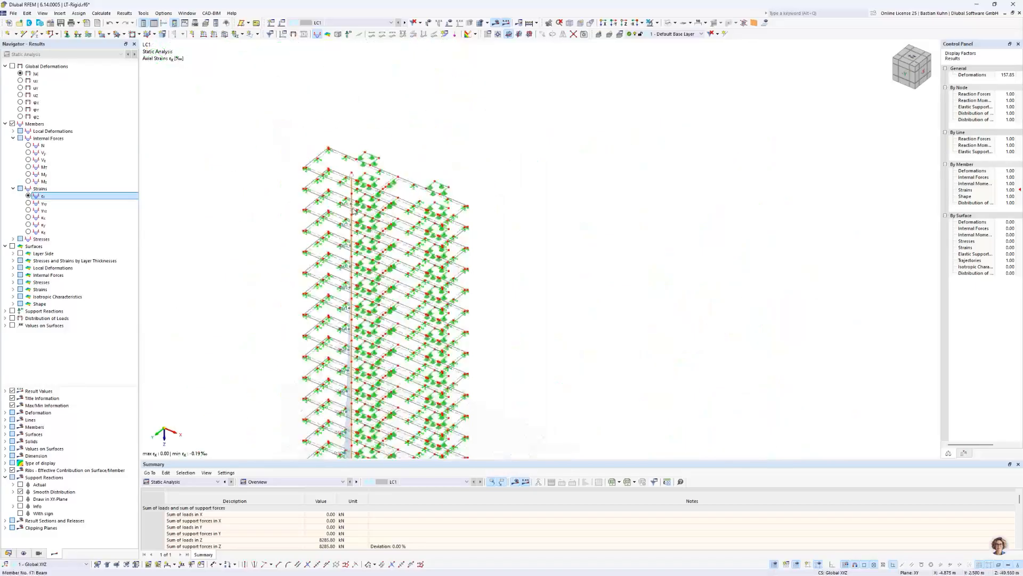
{"action": "scroll", "coordinate": [416, 319], "scroll_direction": "up", "scroll_amount": 3}
{"action": "scroll", "coordinate": [415, 319], "scroll_direction": "up", "scroll_amount": 5}
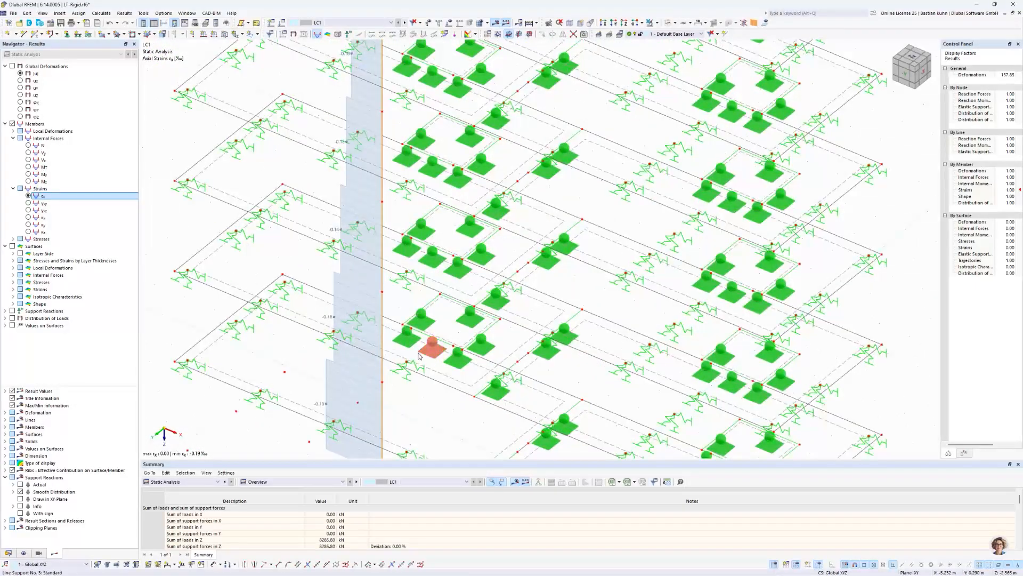
{"action": "scroll", "coordinate": [420, 347], "scroll_direction": "down", "scroll_amount": 8}
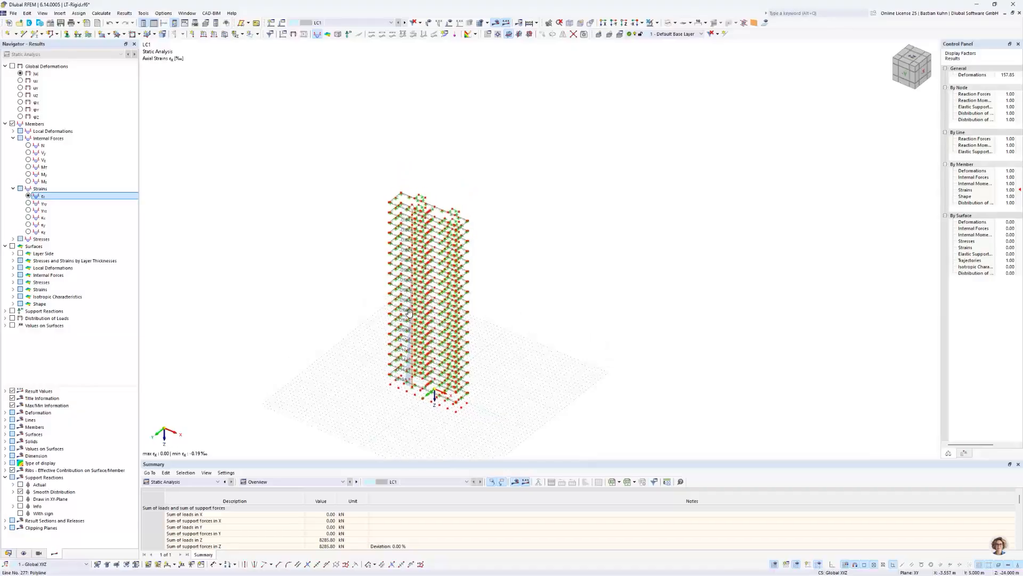
{"action": "scroll", "coordinate": [407, 224], "scroll_direction": "up", "scroll_amount": 8}
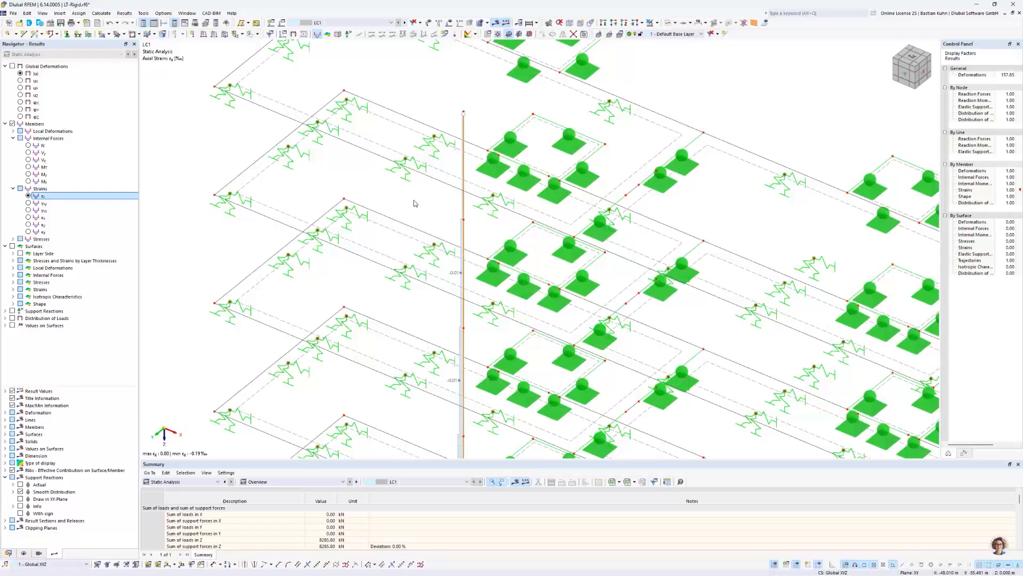
{"action": "left_click", "coordinate": [28, 145]}
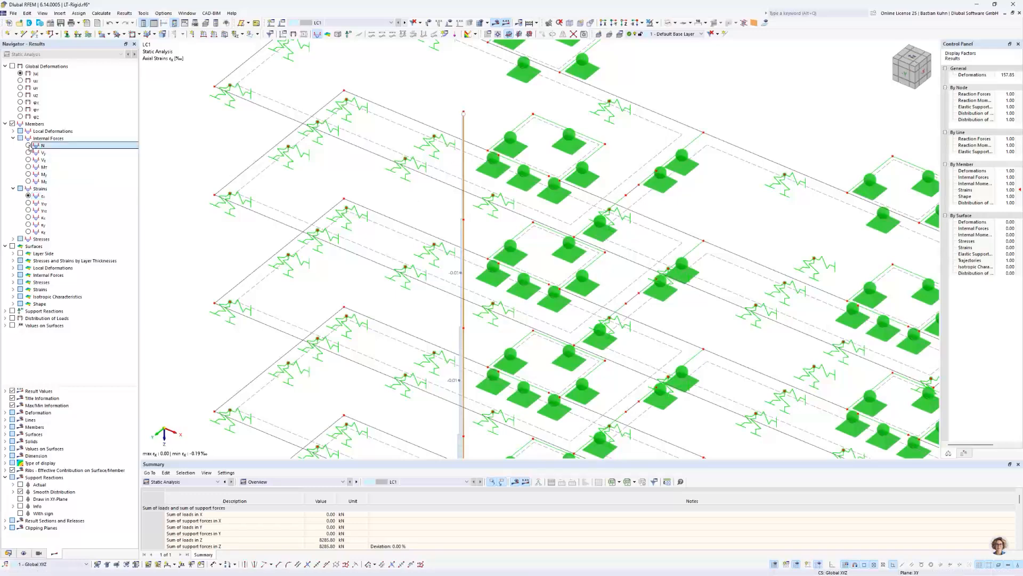
{"action": "scroll", "coordinate": [366, 201], "scroll_direction": "down", "scroll_amount": 8}
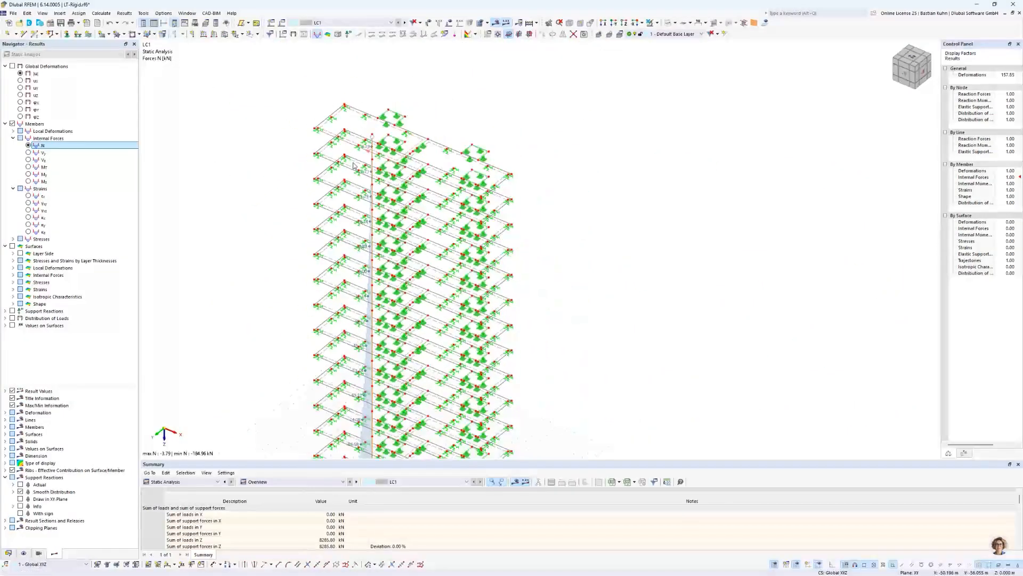
- Select the whole column line and change the member type of all its members to Rigid, accepting deletion of the existing results
{"action": "left_click_drag", "start_coordinate": [375, 415], "coordinate": [334, 140]}
{"action": "scroll", "coordinate": [368, 187], "scroll_direction": "up", "scroll_amount": 3}
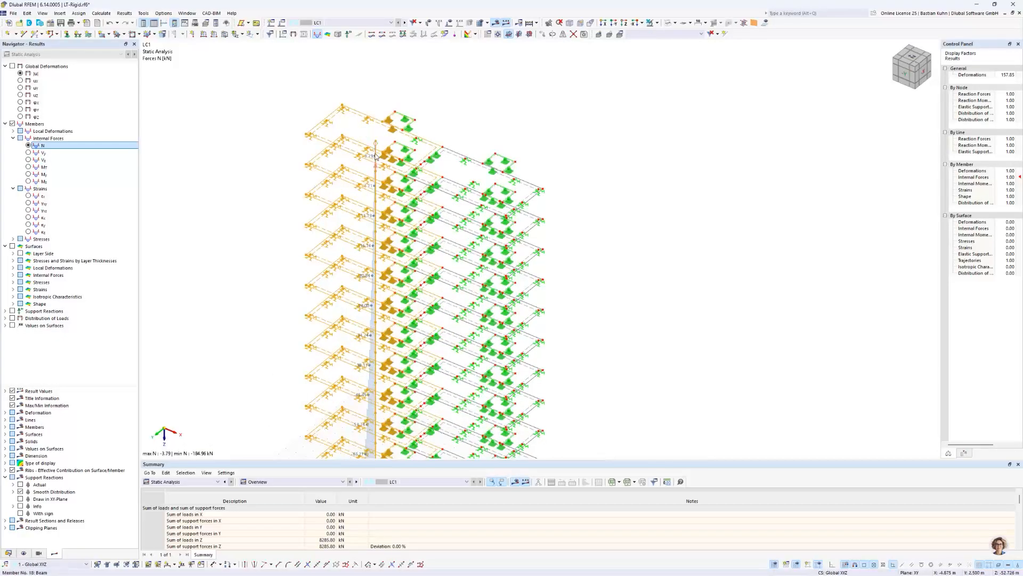
{"action": "right_click", "coordinate": [377, 154]}
{"action": "mouse_move", "coordinate": [503, 188]}
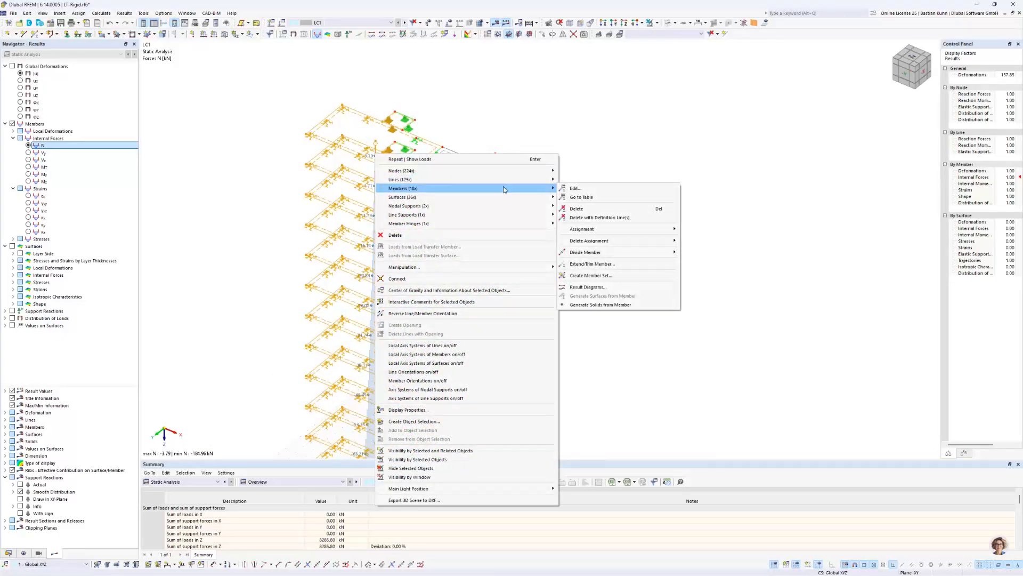
{"action": "left_click", "coordinate": [582, 189]}
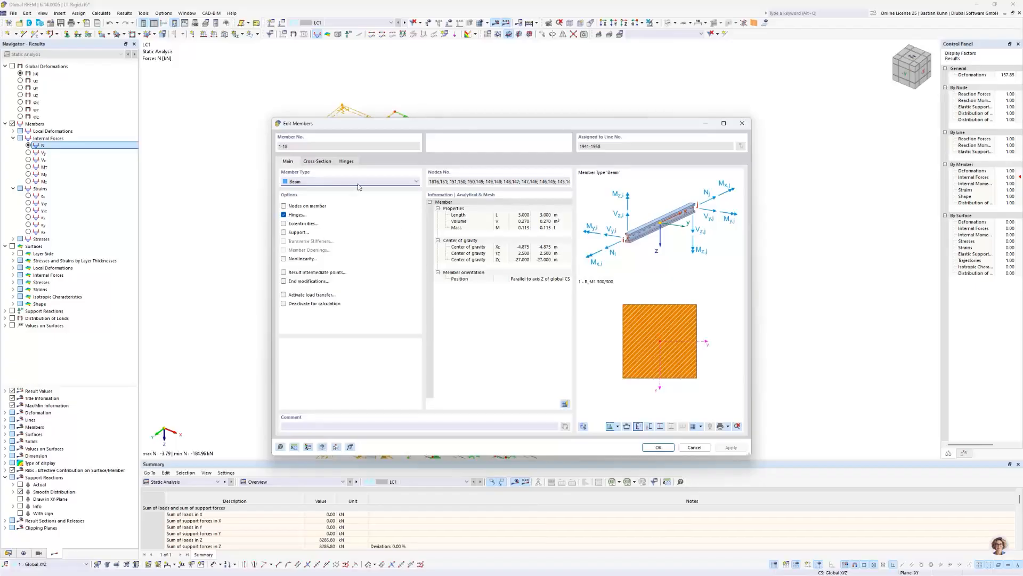
{"action": "left_click", "coordinate": [358, 184]}
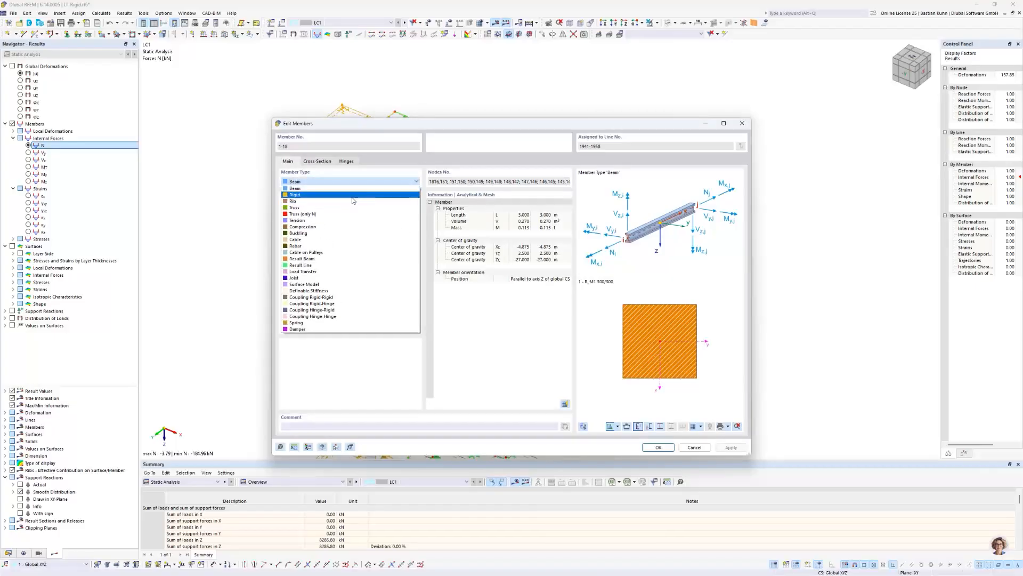
{"action": "left_click", "coordinate": [352, 194]}
{"action": "left_click", "coordinate": [654, 448]}
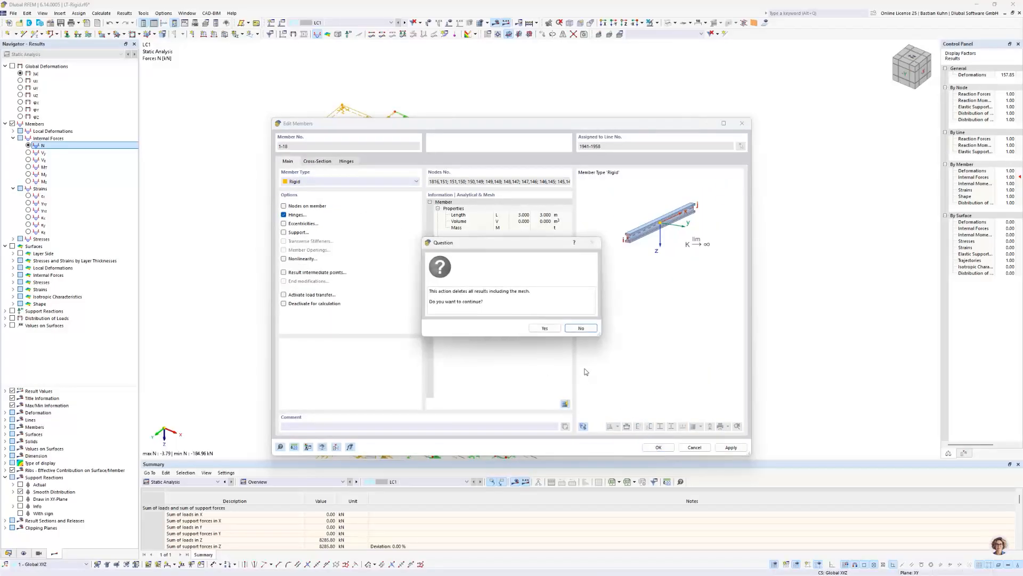
{"action": "left_click", "coordinate": [539, 328]}
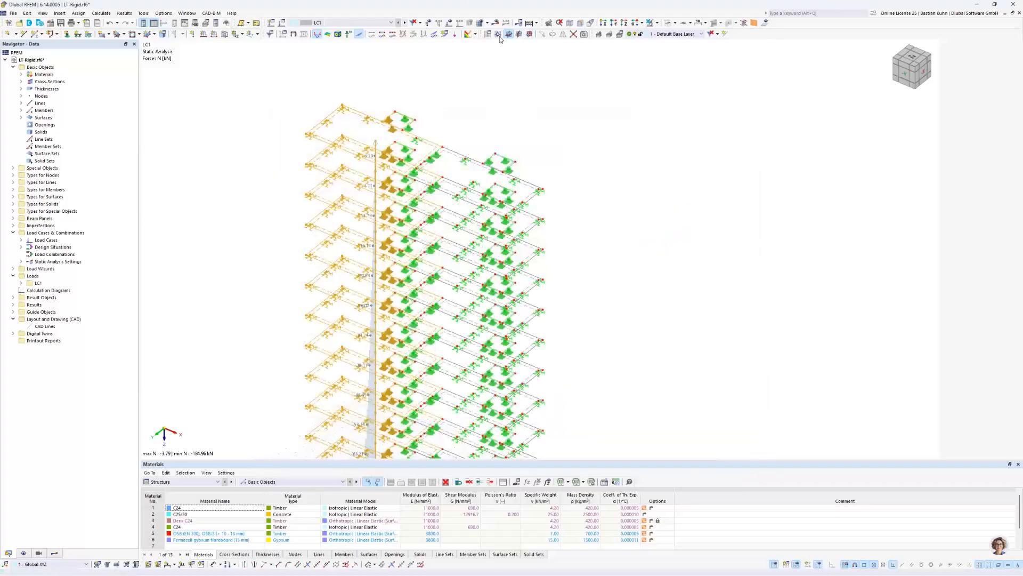
- Recalculate the model with the rigid column members and clear the selection
{"action": "left_click", "coordinate": [499, 34]}
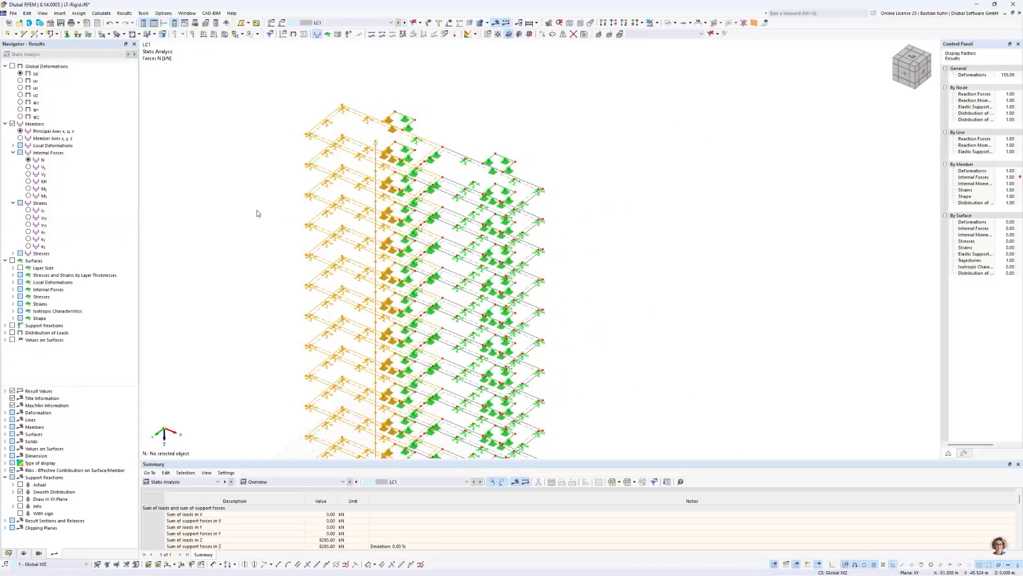
{"action": "left_click", "coordinate": [254, 214]}
{"action": "scroll", "coordinate": [251, 214], "scroll_direction": "down", "scroll_amount": 3}
{"action": "middle_click_drag", "start_coordinate": [252, 213], "coordinate": [284, 158]}
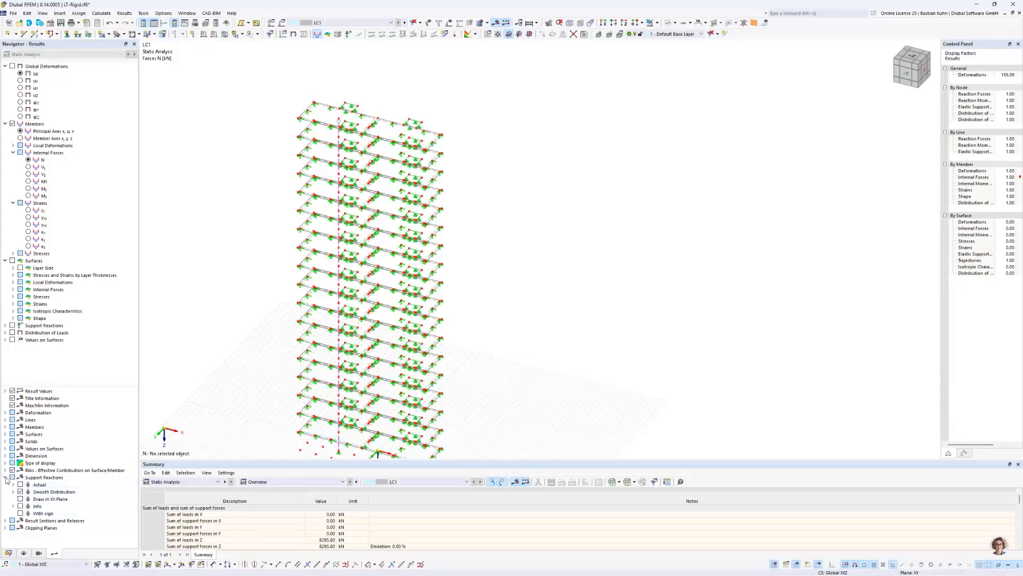
- Turn on the member results on couplings and review the rigid column's axial forces N and axial strains εx
{"action": "left_click", "coordinate": [5, 426]}
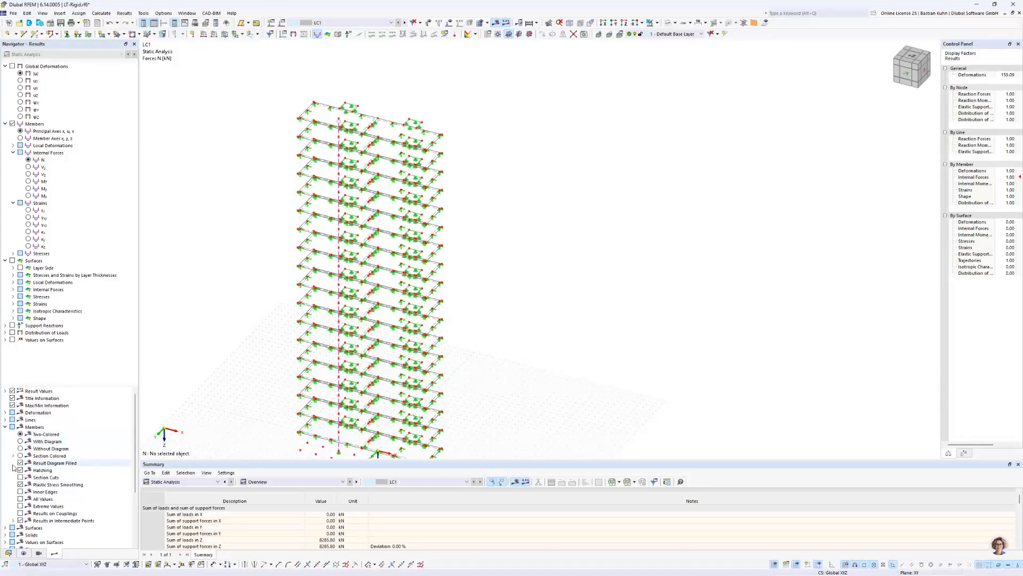
{"action": "left_click", "coordinate": [20, 513]}
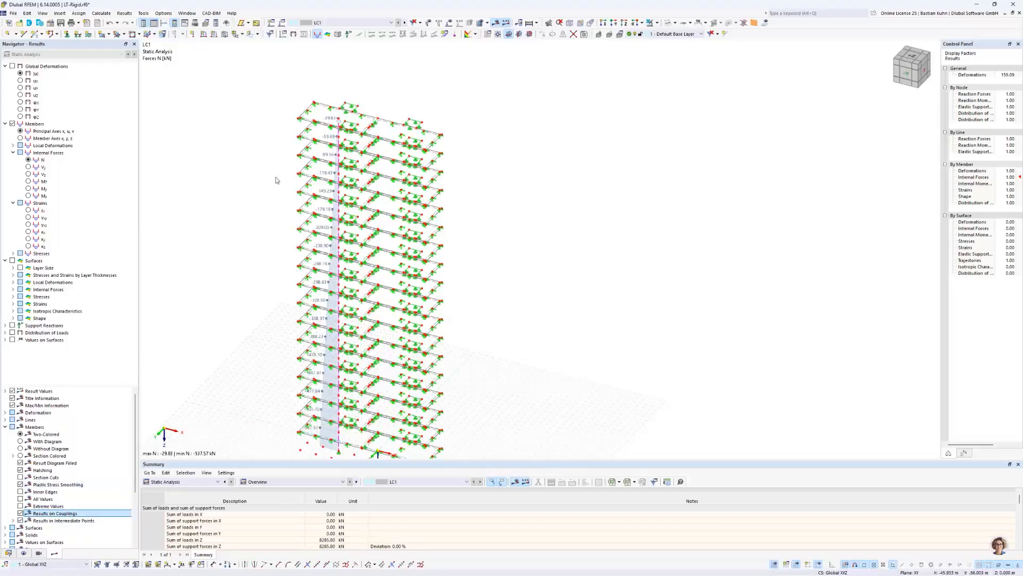
{"action": "scroll", "coordinate": [331, 151], "scroll_direction": "up", "scroll_amount": 4}
{"action": "scroll", "coordinate": [342, 108], "scroll_direction": "up", "scroll_amount": 3}
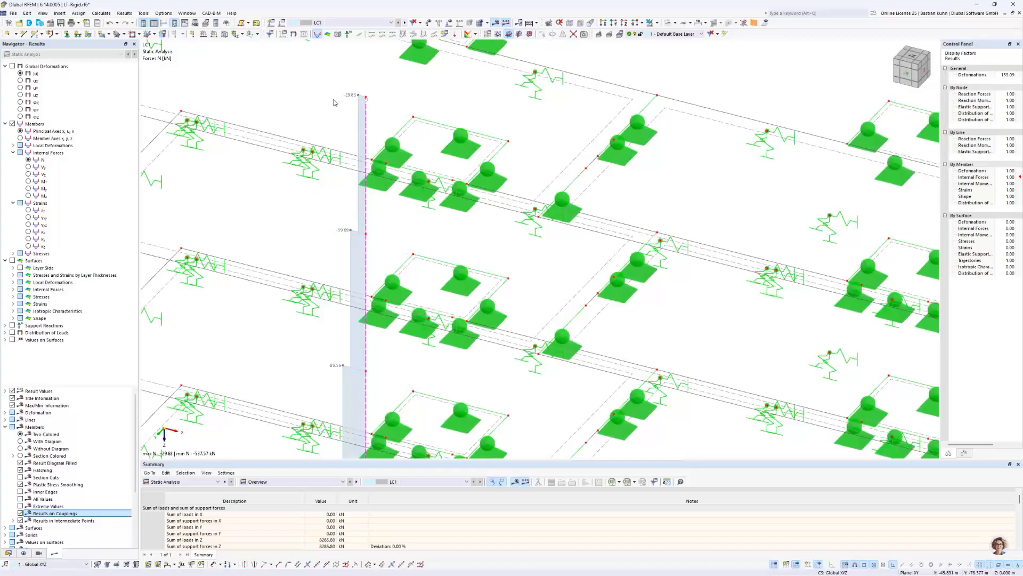
{"action": "left_click", "coordinate": [29, 210]}
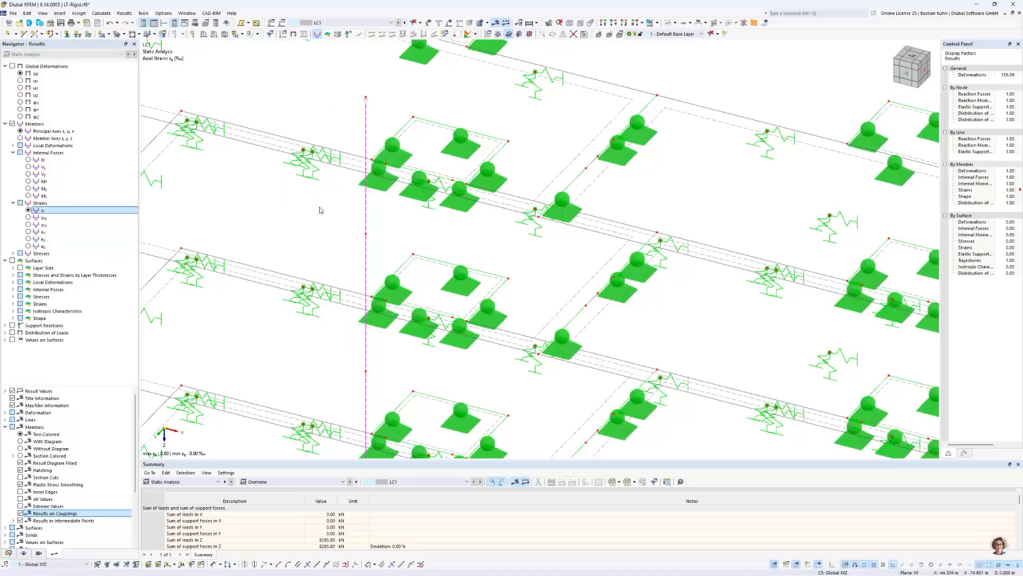
{"action": "scroll", "coordinate": [328, 251], "scroll_direction": "down", "scroll_amount": 5}
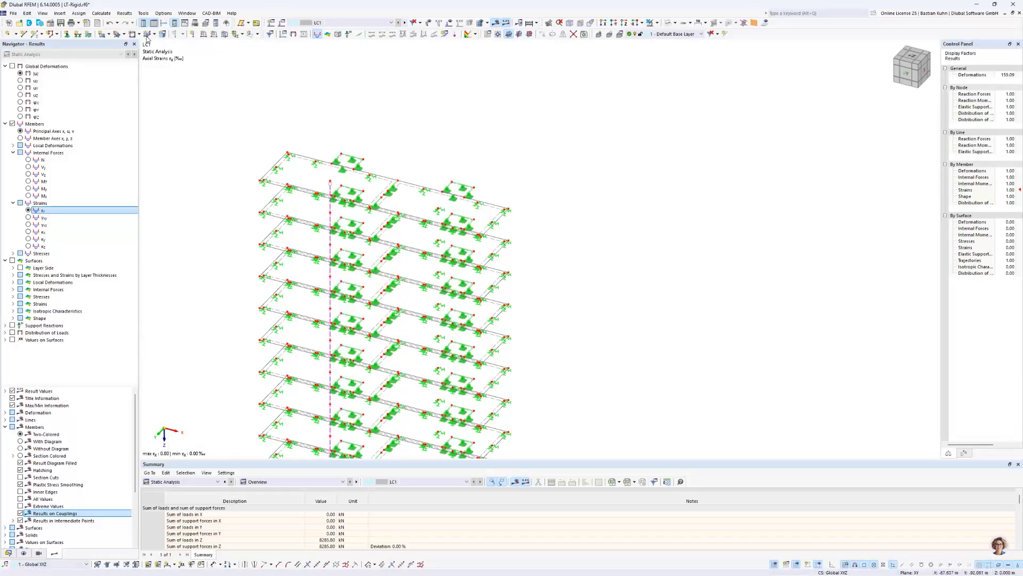
- Undo all recorded edits back through the initial paste, accepting deletion of the results and mesh
{"action": "left_click", "coordinate": [116, 23]}
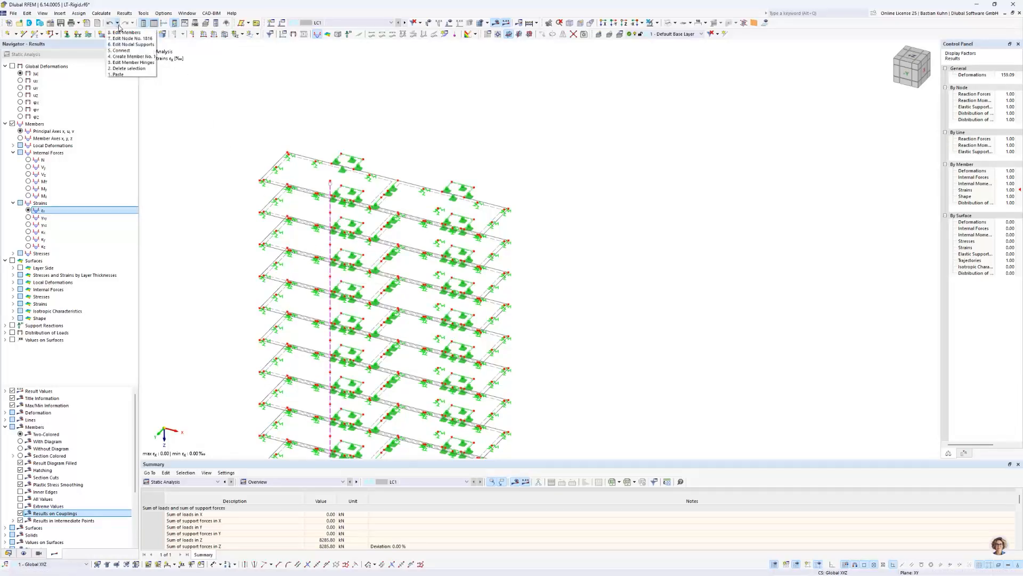
{"action": "left_click", "coordinate": [118, 74]}
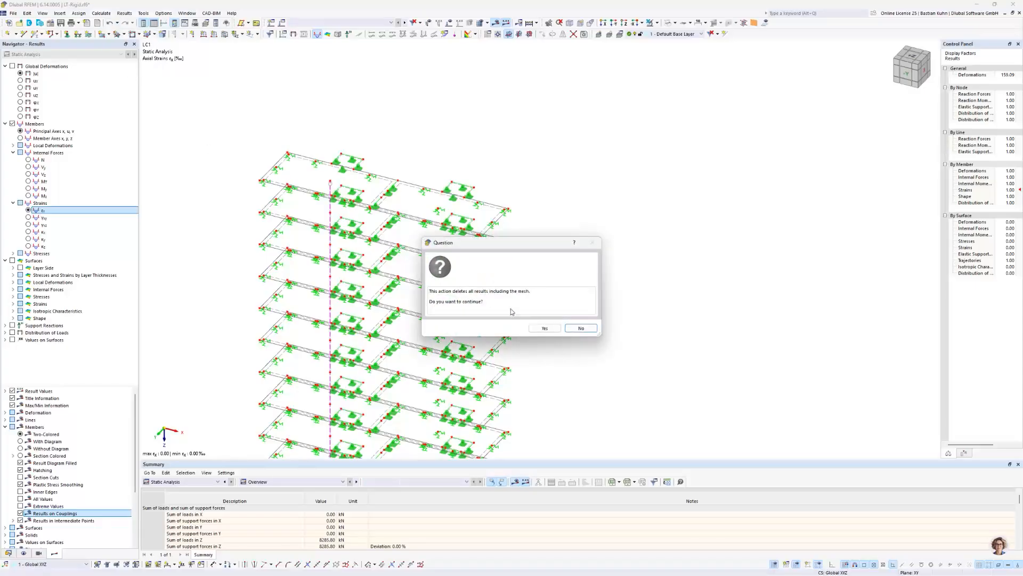
{"action": "left_click", "coordinate": [545, 328]}
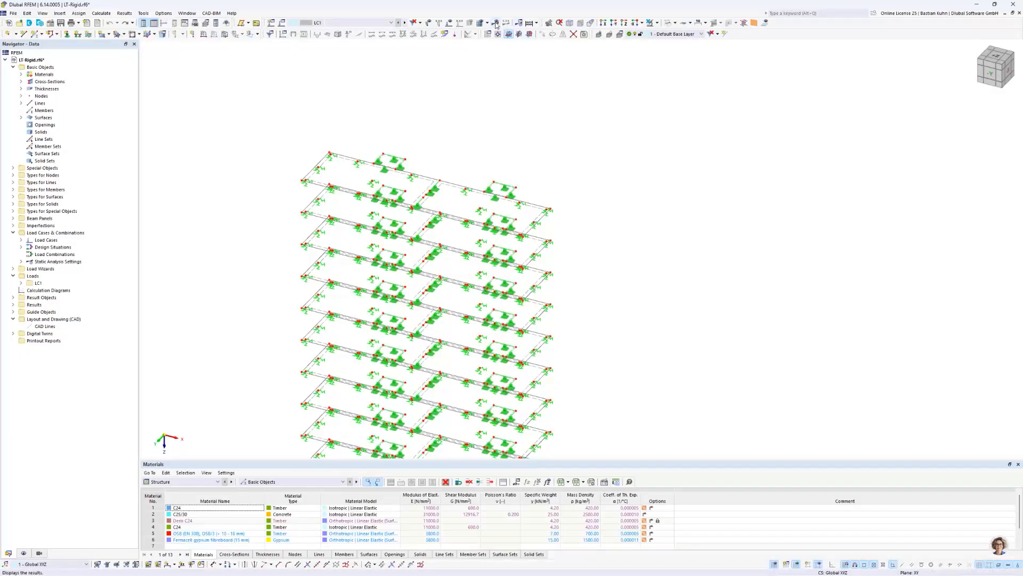
- Isolate the top floor slab by selecting it in the -Y view and showing only the selected and related objects
{"action": "middle_click_drag", "start_coordinate": [370, 192], "coordinate": [433, 289]}
{"action": "scroll", "coordinate": [356, 289], "scroll_direction": "up", "scroll_amount": 7}
{"action": "scroll", "coordinate": [375, 257], "scroll_direction": "down", "scroll_amount": 4}
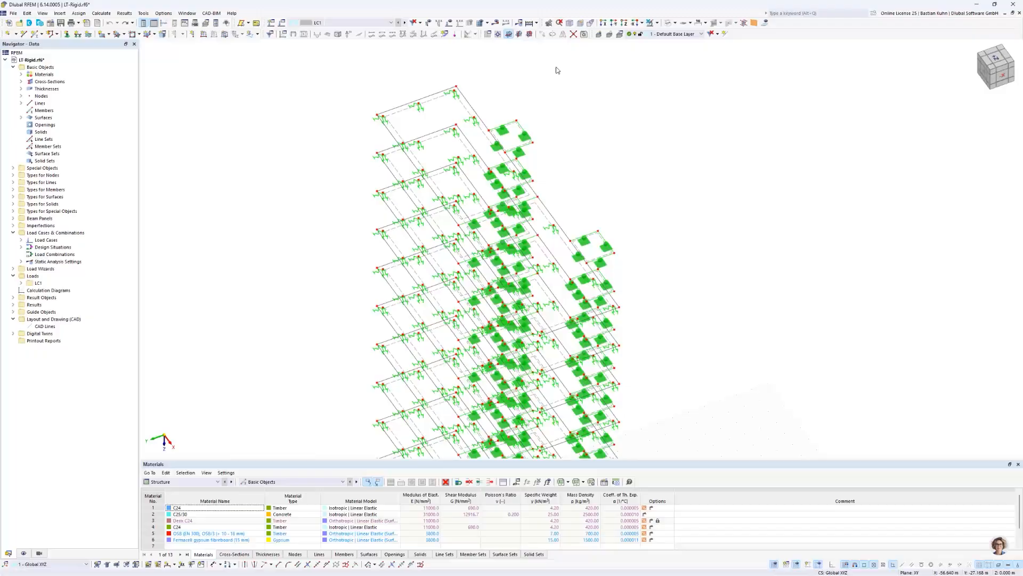
{"action": "left_click", "coordinate": [614, 23]}
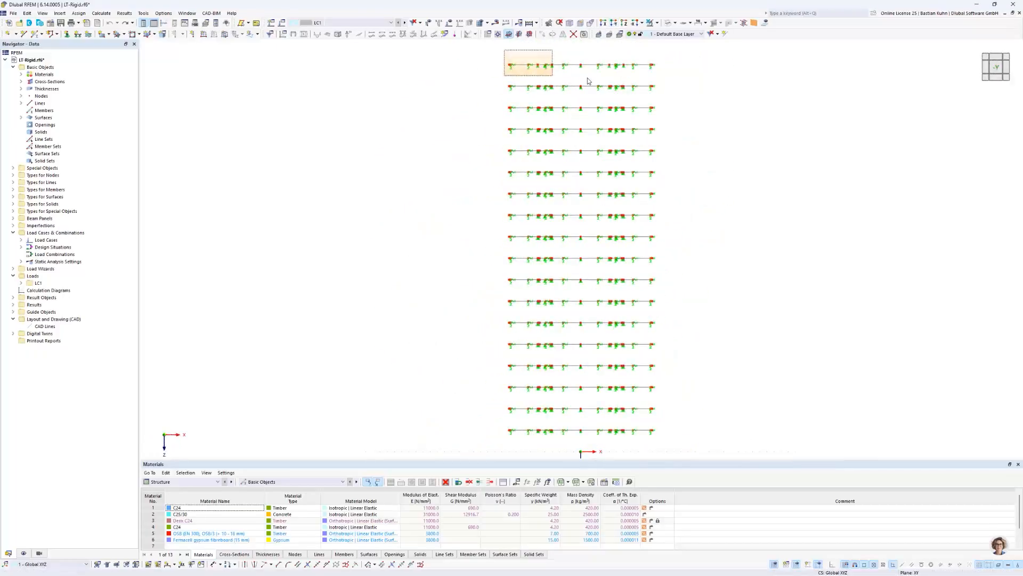
{"action": "left_click_drag", "start_coordinate": [589, 81], "coordinate": [668, 82]}
{"action": "left_click", "coordinate": [657, 23]}
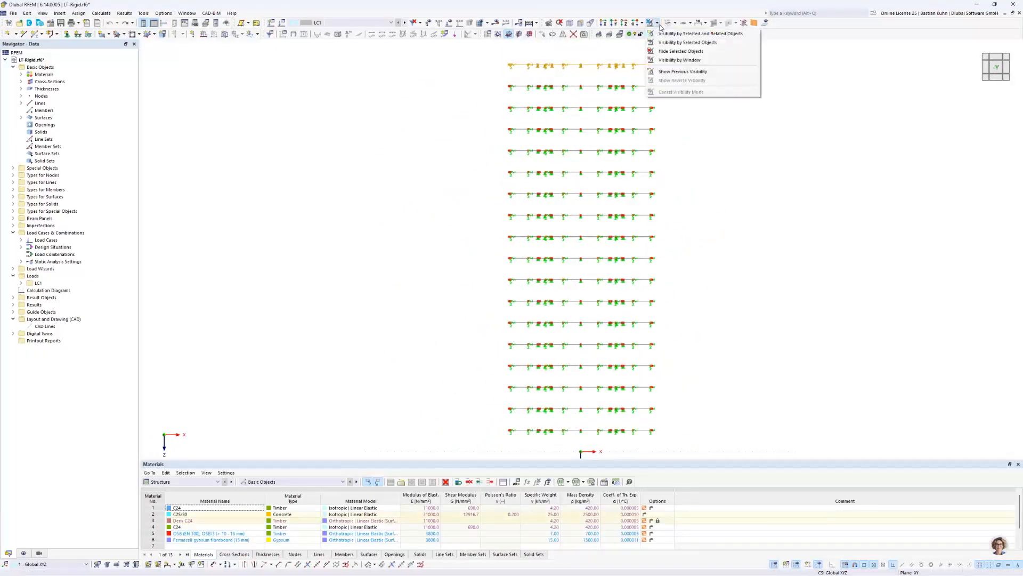
{"action": "left_click", "coordinate": [672, 34]}
{"action": "middle_click_drag", "start_coordinate": [578, 166], "coordinate": [433, 280], "text": "ctrl"}
{"action": "left_click", "coordinate": [437, 101]}
{"action": "scroll", "coordinate": [516, 139], "scroll_direction": "up", "scroll_amount": 6}
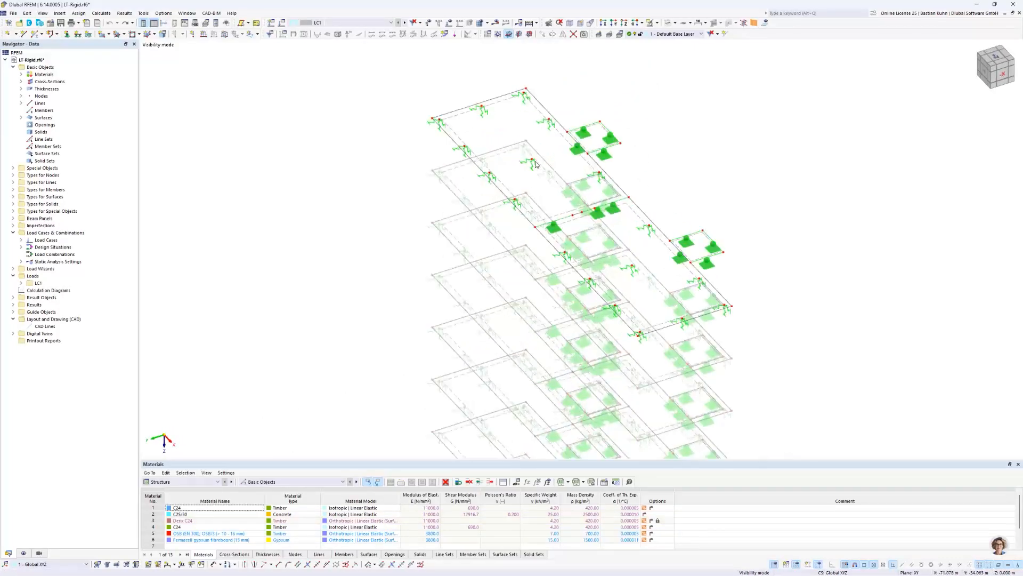
- Replace the fictitious column support at node 135 with a new hinged nodal support fixing uX, uY, uZ and φZ
{"action": "double_click", "coordinate": [535, 163]}
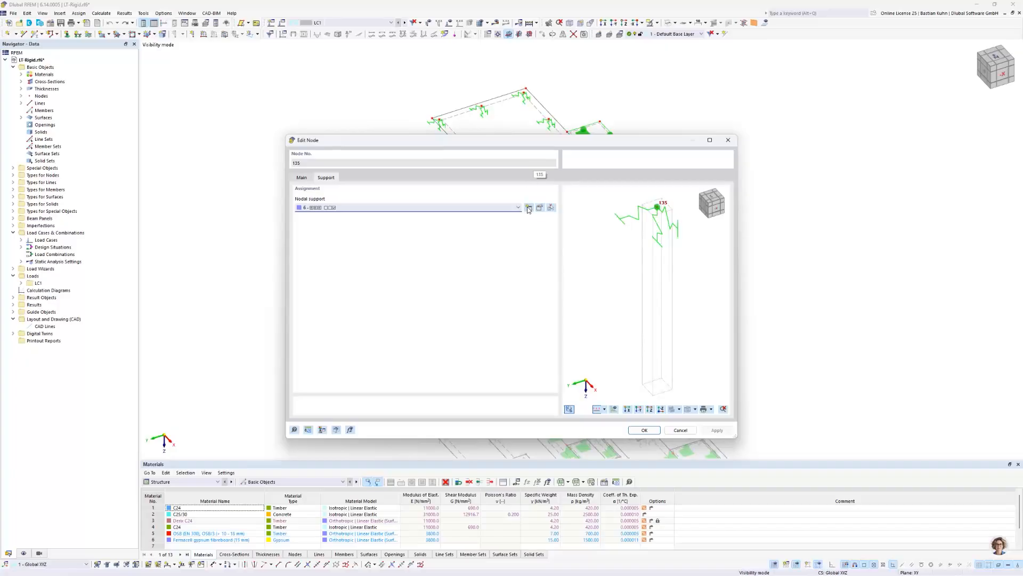
{"action": "left_click", "coordinate": [529, 208]}
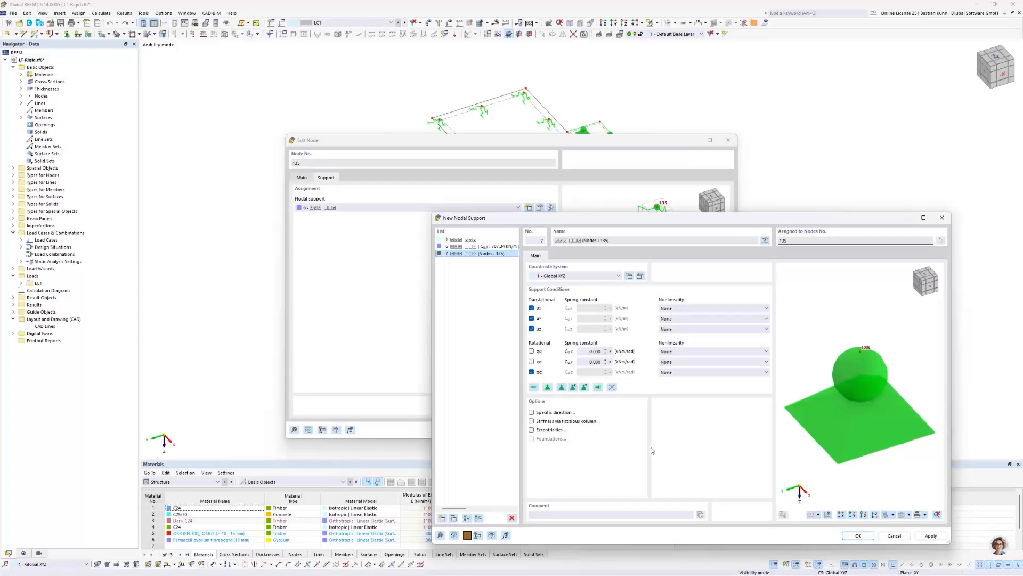
{"action": "left_click", "coordinate": [856, 535]}
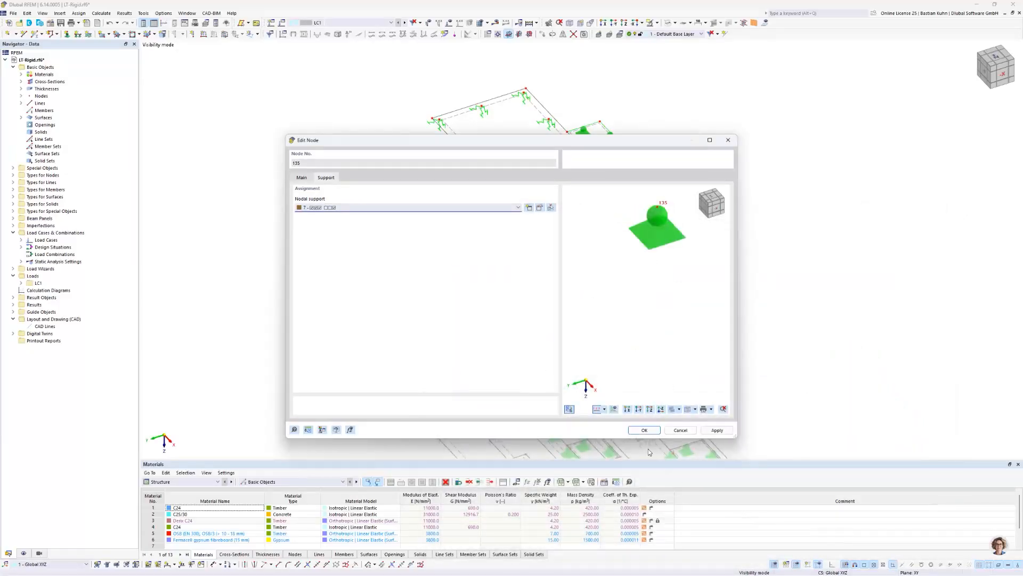
{"action": "left_click", "coordinate": [641, 431]}
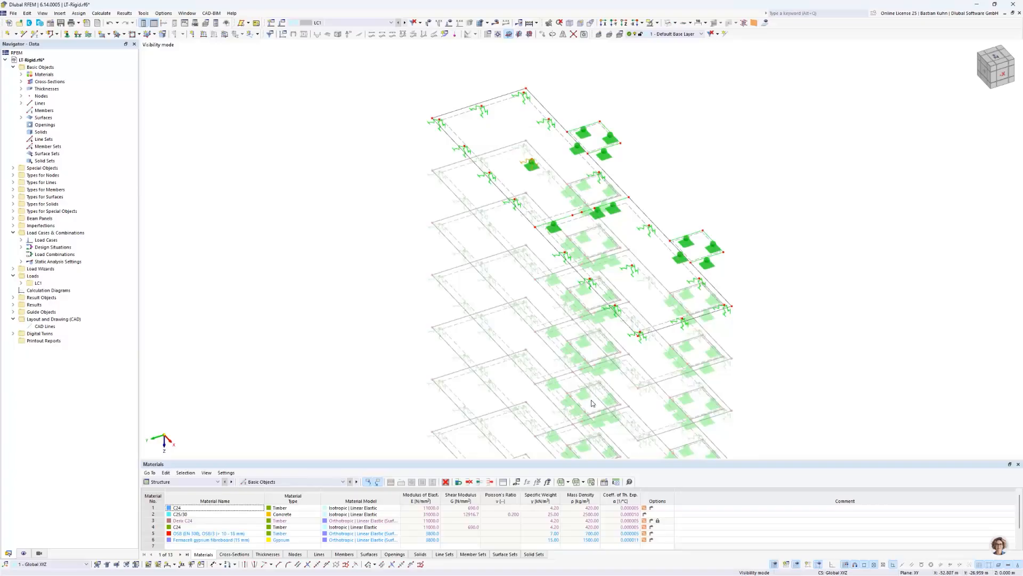
- Calculate the model and display the support reactions, examining the force at the top slab's new hinged column support
{"action": "left_click", "coordinate": [496, 22]}
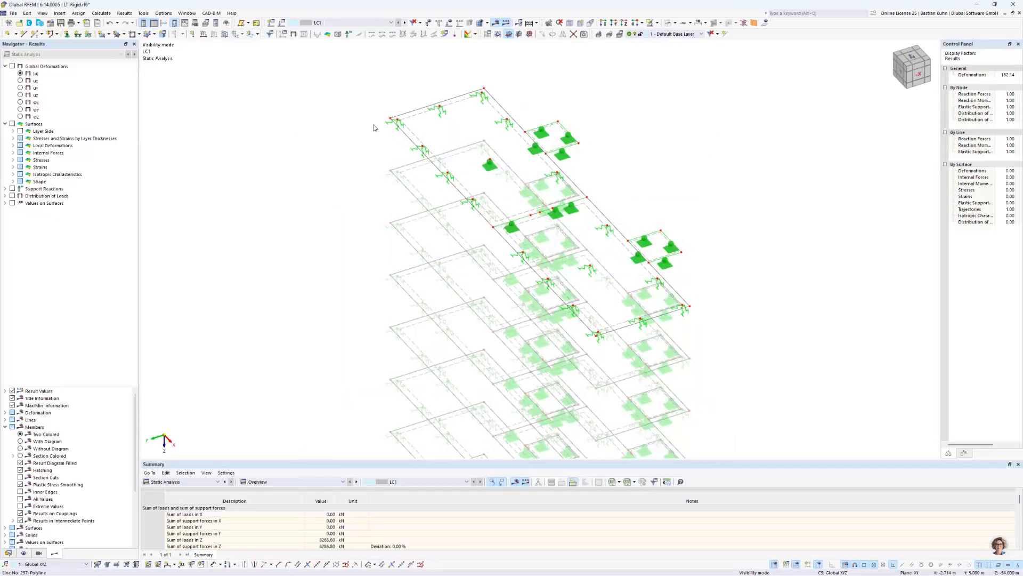
{"action": "left_click", "coordinate": [348, 34]}
{"action": "scroll", "coordinate": [512, 228], "scroll_direction": "up", "scroll_amount": 5}
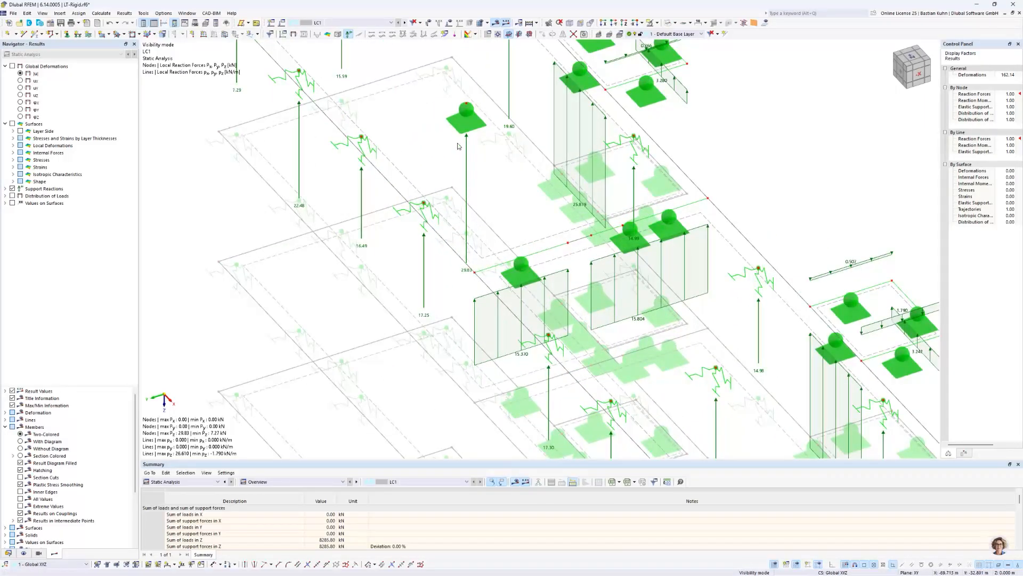
{"action": "left_click", "coordinate": [462, 118]}
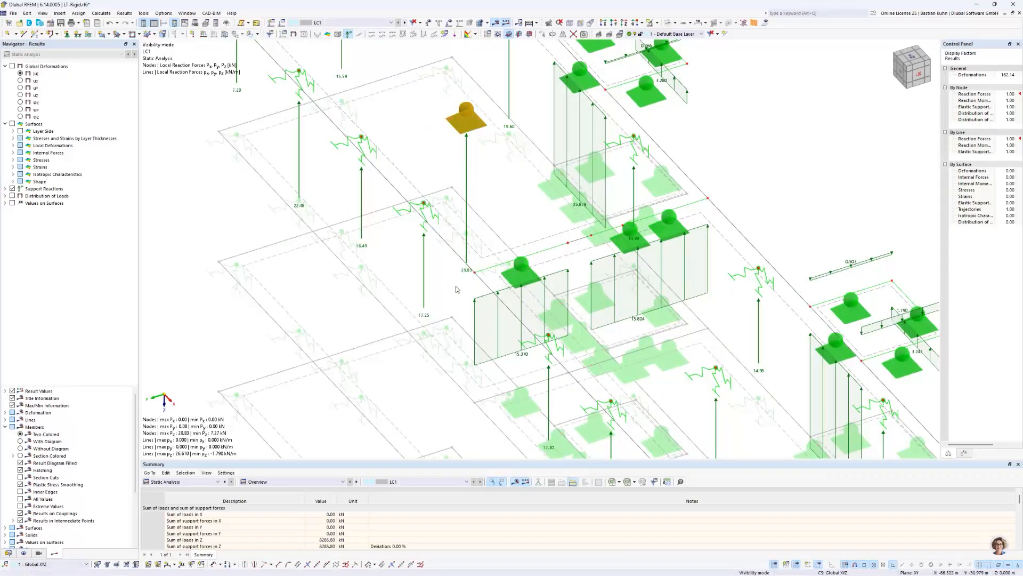
{"action": "scroll", "coordinate": [445, 295], "scroll_direction": "down", "scroll_amount": 6}
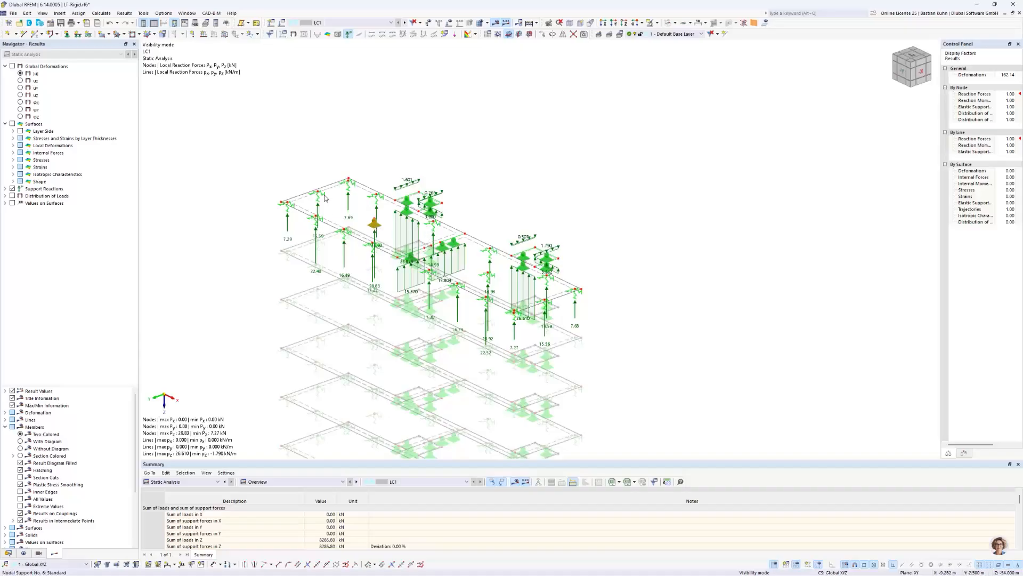
{"action": "mouse_move", "coordinate": [325, 197]}
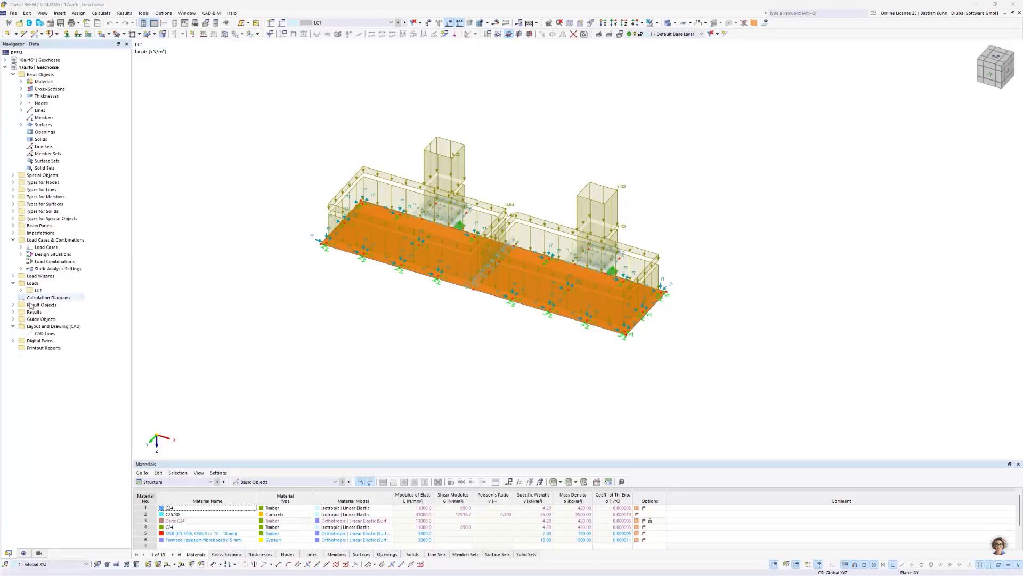
- List the Import Support Reactions load wizards of model 17a and look over the storey models in the Geschosse project
{"action": "left_click", "coordinate": [14, 276]}
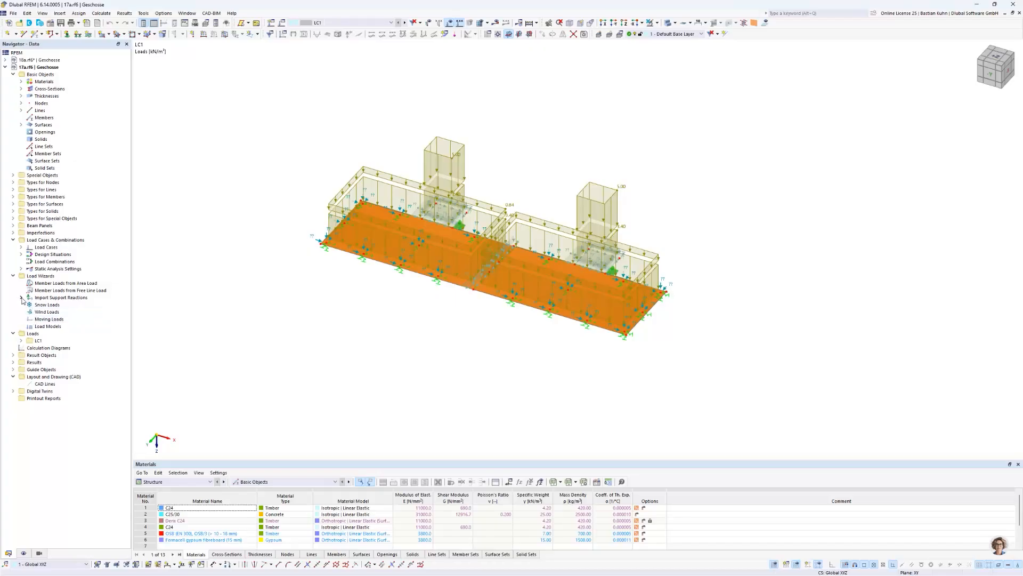
{"action": "left_click", "coordinate": [22, 297]}
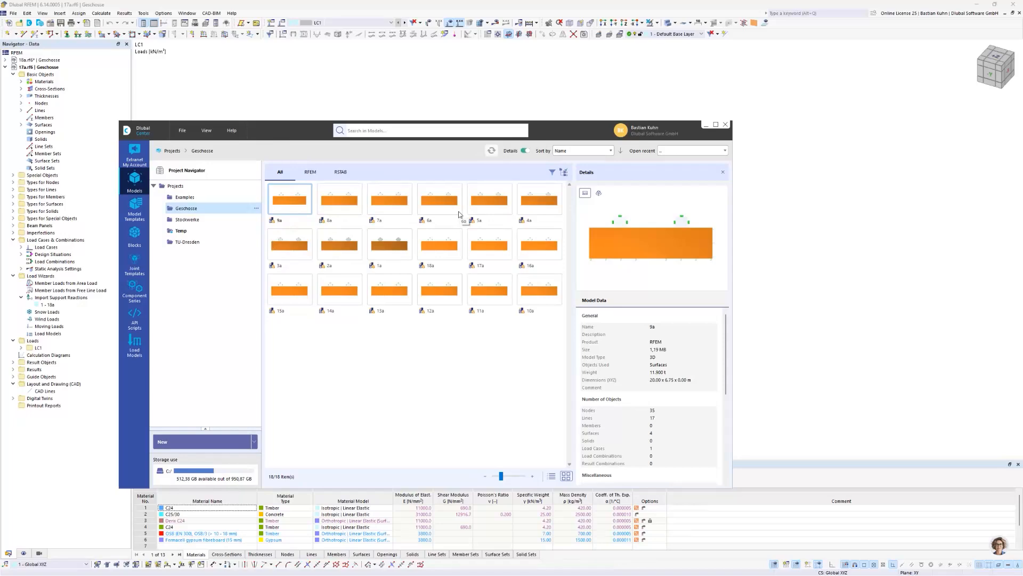
{"action": "left_click_drag", "start_coordinate": [310, 136], "coordinate": [0, 314]}
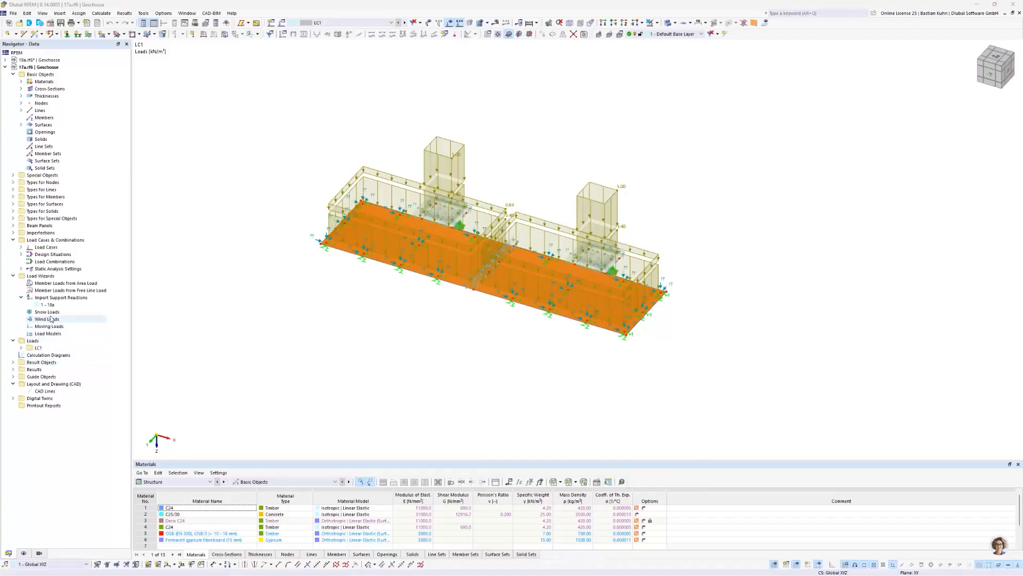
- Switch to model 18a to view its support reactions, and return to model 17a
{"action": "left_click", "coordinate": [186, 13]}
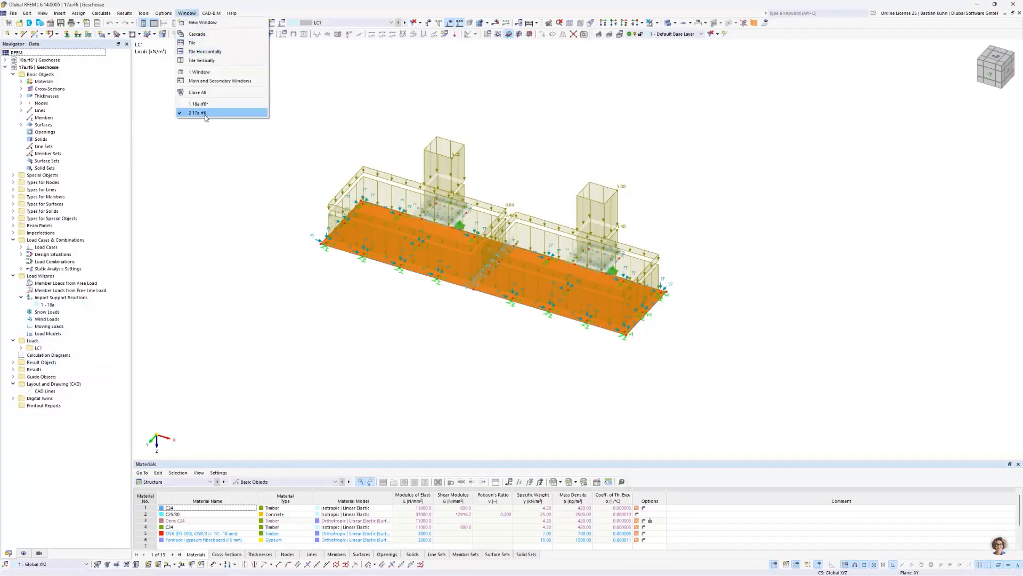
{"action": "left_click", "coordinate": [206, 105]}
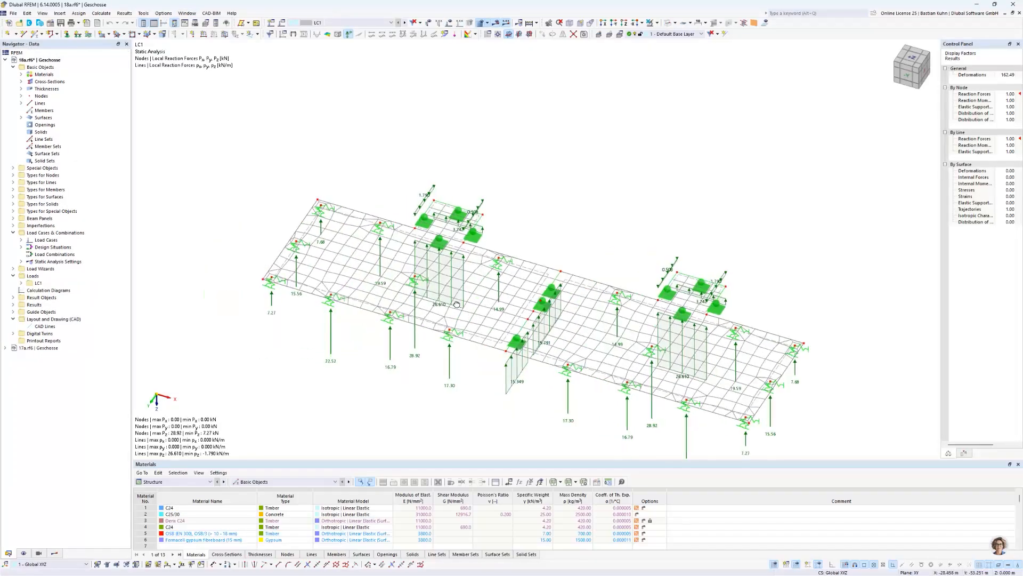
{"action": "left_click", "coordinate": [186, 13]}
{"action": "left_click", "coordinate": [197, 113]}
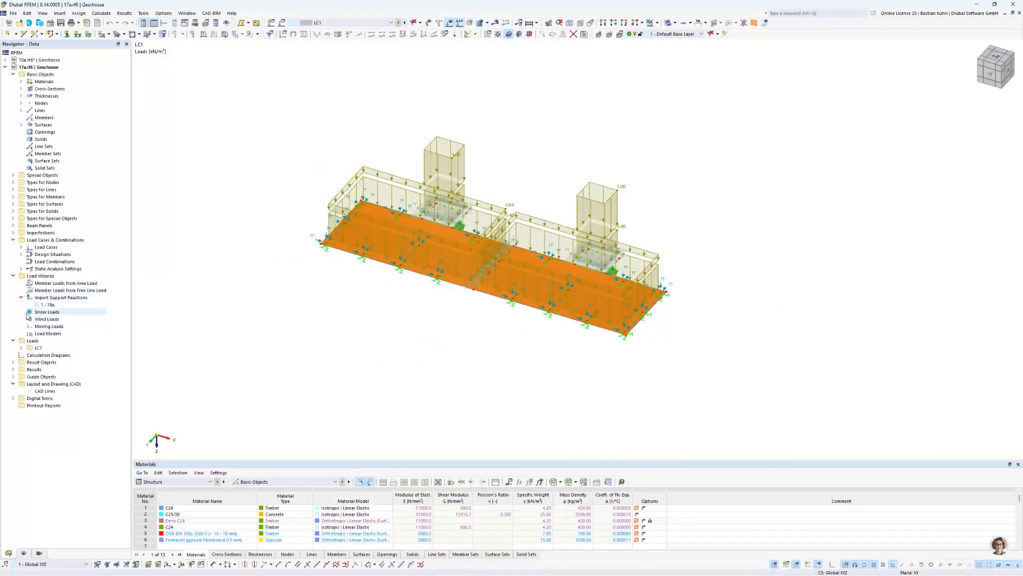
- Review the model, objects and loading settings of the 18a support reaction import wizard, and close it without changes
{"action": "double_click", "coordinate": [47, 305]}
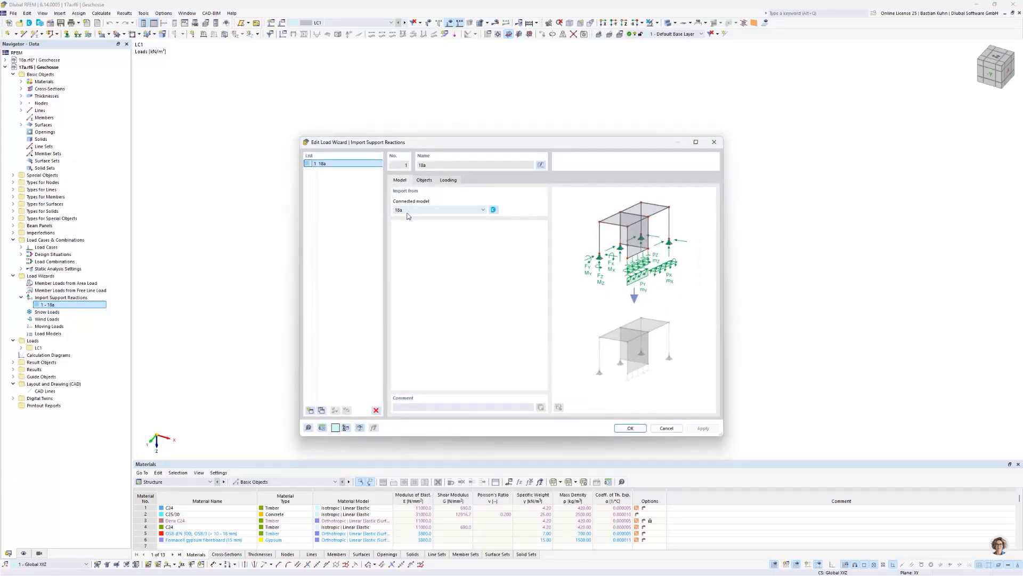
{"action": "left_click", "coordinate": [425, 181]}
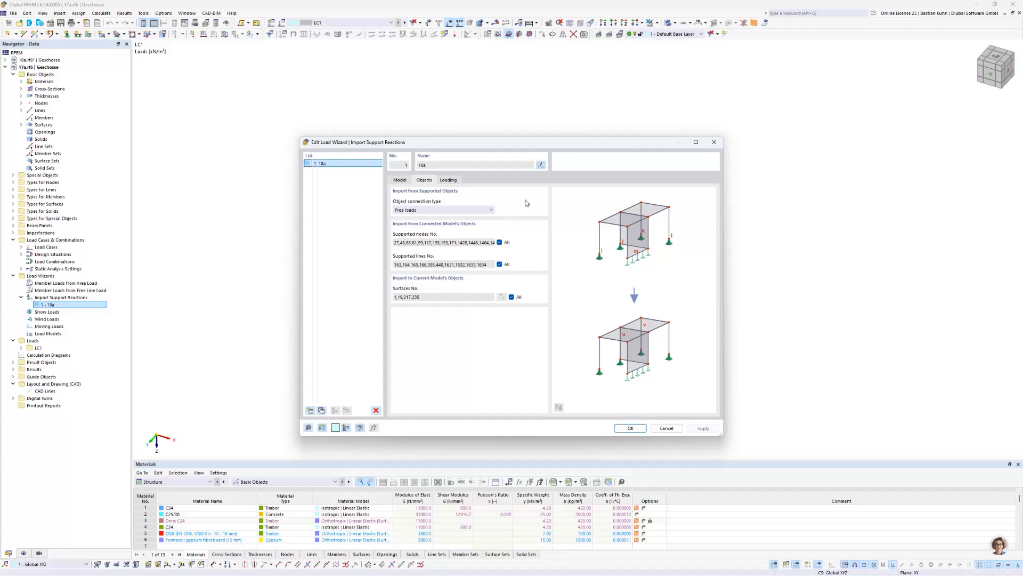
{"action": "left_click", "coordinate": [448, 180]}
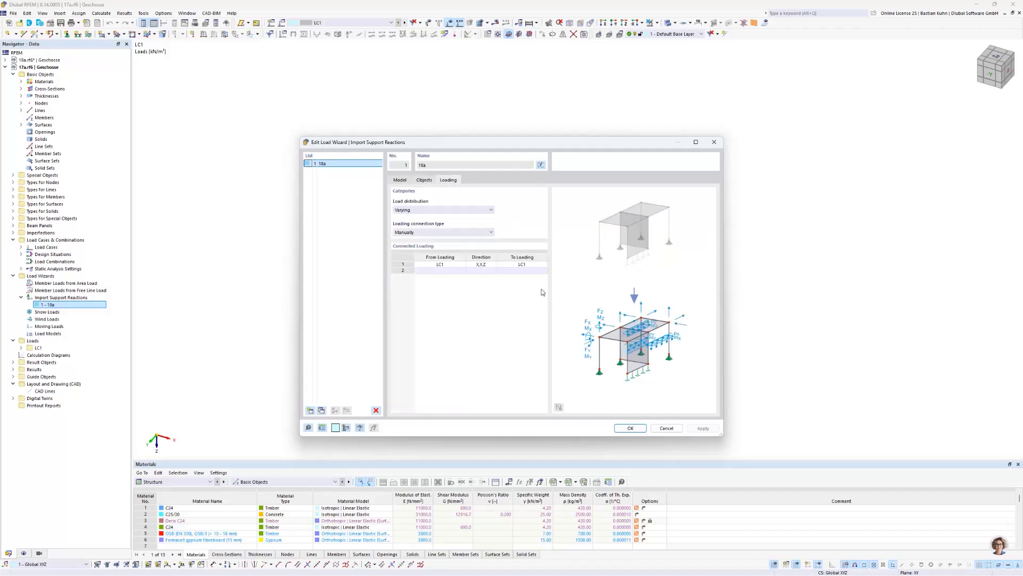
{"action": "left_click", "coordinate": [666, 428]}
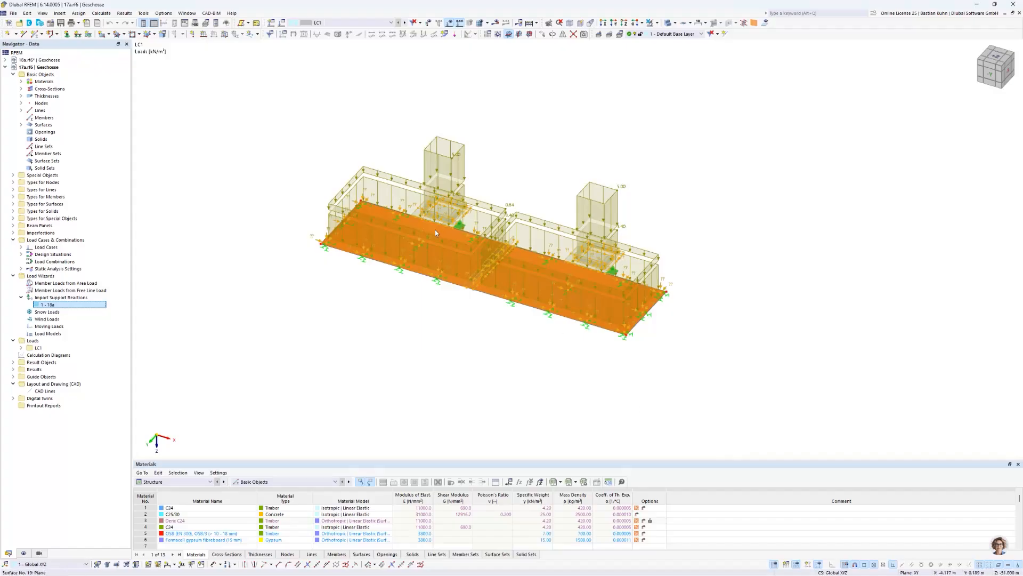
- Calculate model 17a, show the LC1 loads together with its support reactions, and clear the selection of the imported loads
{"action": "left_click", "coordinate": [449, 23]}
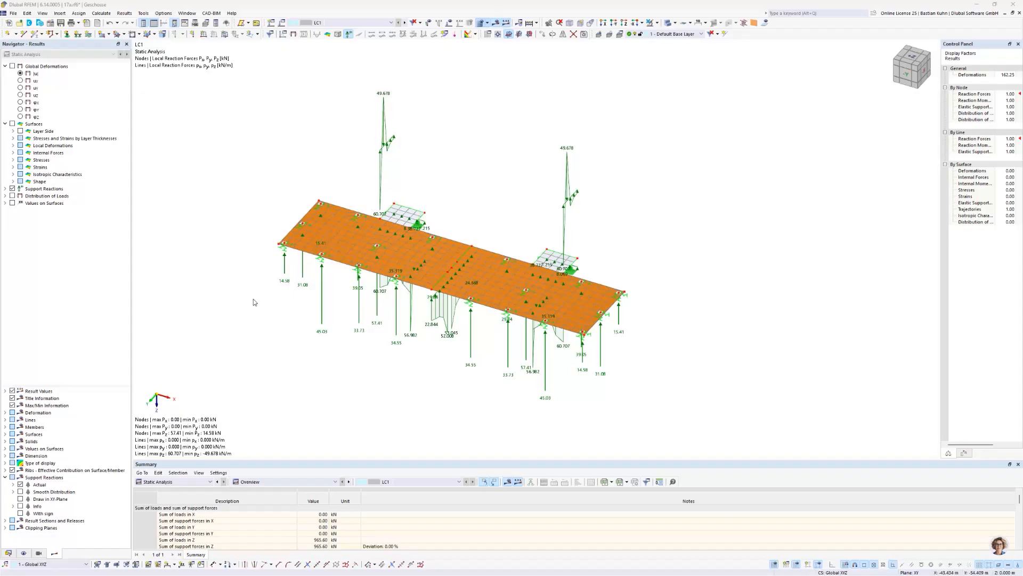
{"action": "middle_click_drag", "start_coordinate": [329, 311], "coordinate": [293, 303], "text": "ctrl"}
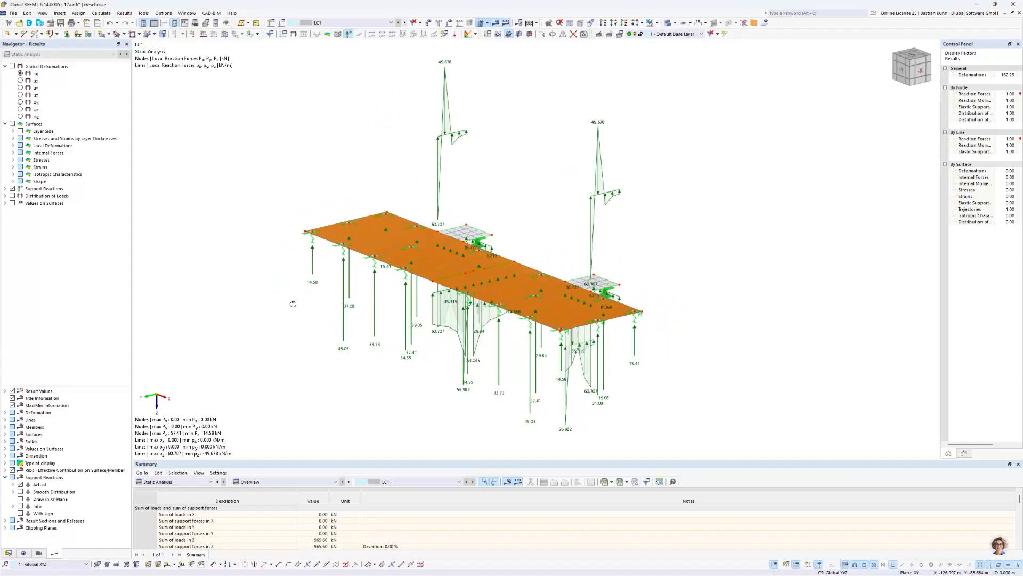
{"action": "left_click", "coordinate": [449, 22]}
{"action": "middle_click_drag", "start_coordinate": [354, 115], "coordinate": [334, 100]}
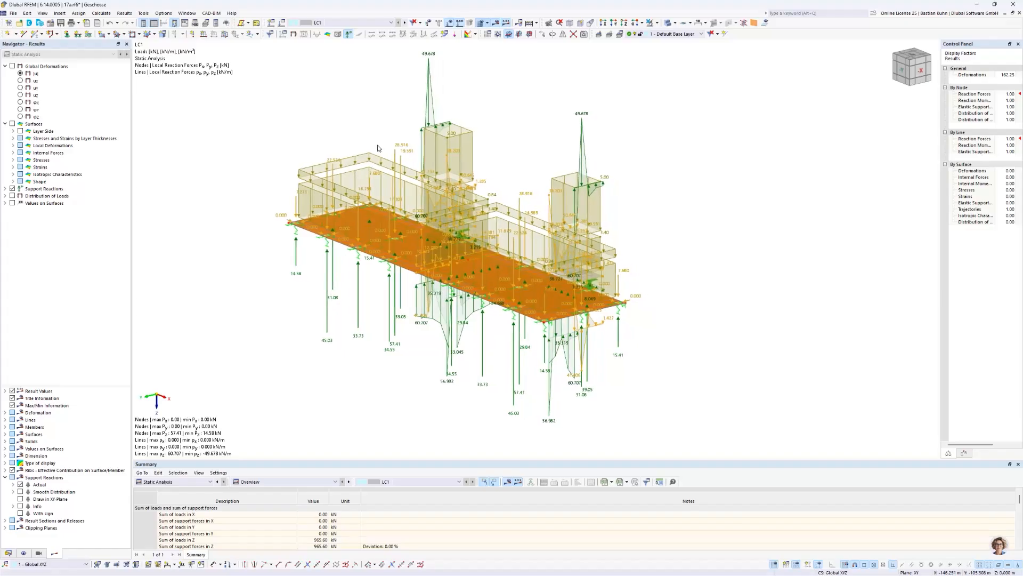
{"action": "scroll", "coordinate": [395, 152], "scroll_direction": "up", "scroll_amount": 5}
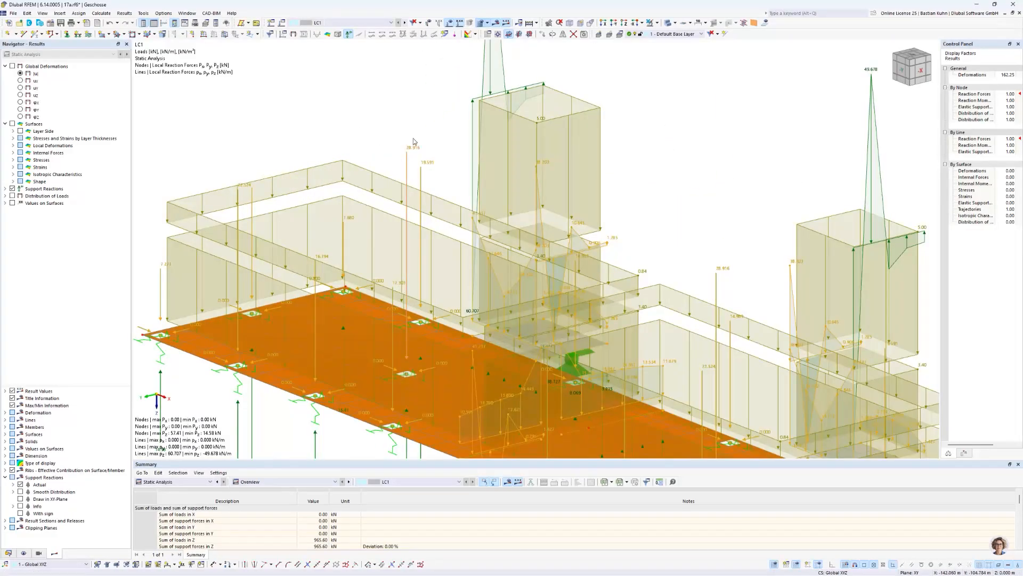
{"action": "left_click", "coordinate": [406, 131]}
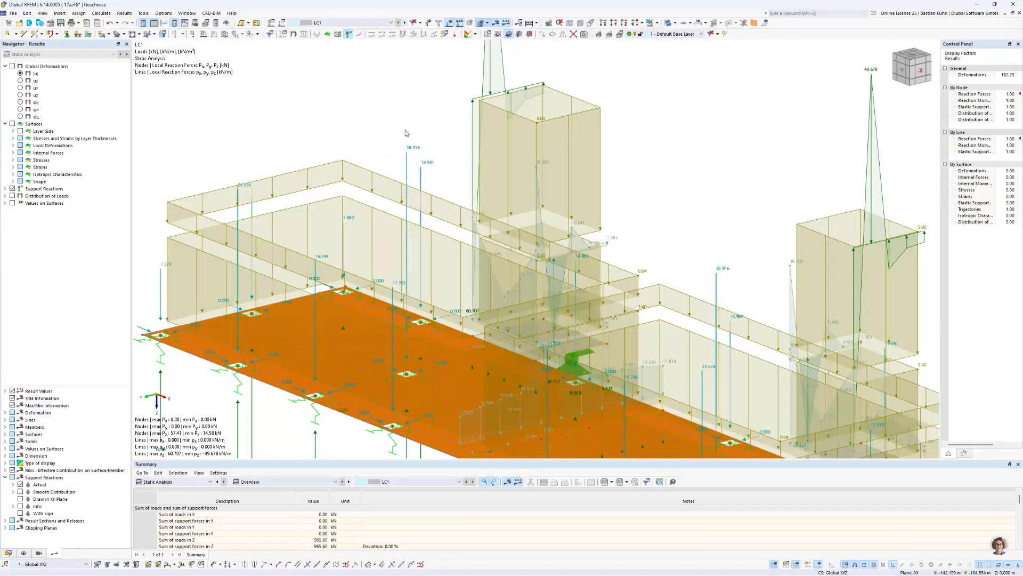
- Tile the 18a and 17a models vertically and compare the inner column's support reaction with the corresponding imported load
{"action": "left_click", "coordinate": [187, 13]}
{"action": "left_click", "coordinate": [200, 62]}
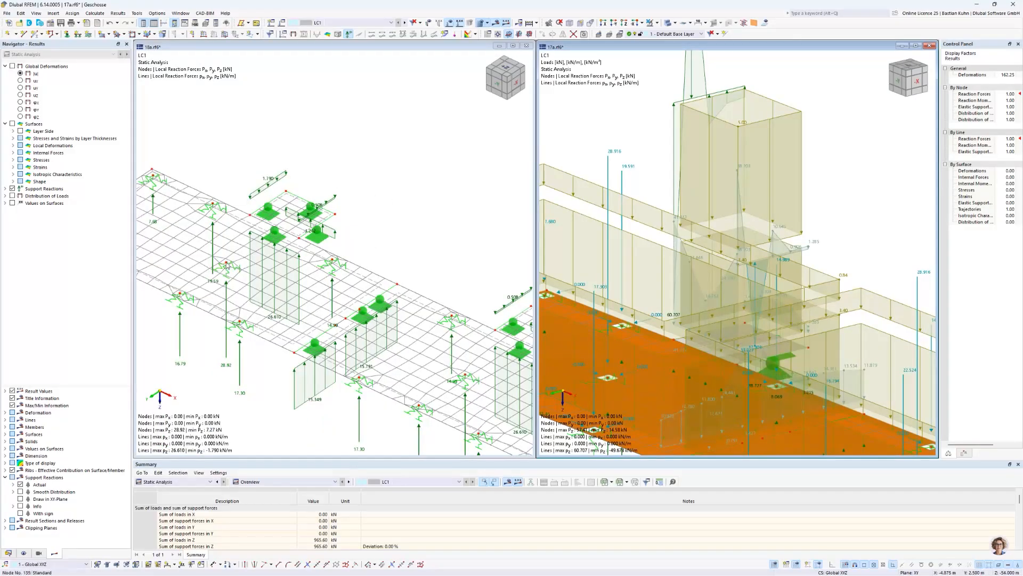
{"action": "left_click", "coordinate": [226, 269]}
{"action": "left_click", "coordinate": [610, 159]}
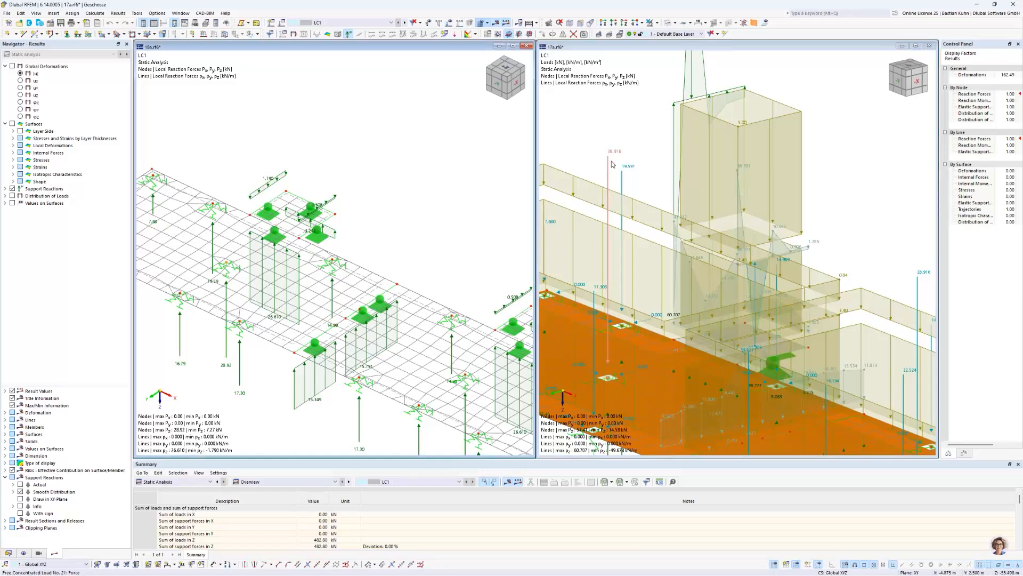
{"action": "scroll", "coordinate": [618, 163], "scroll_direction": "down", "scroll_amount": 5}
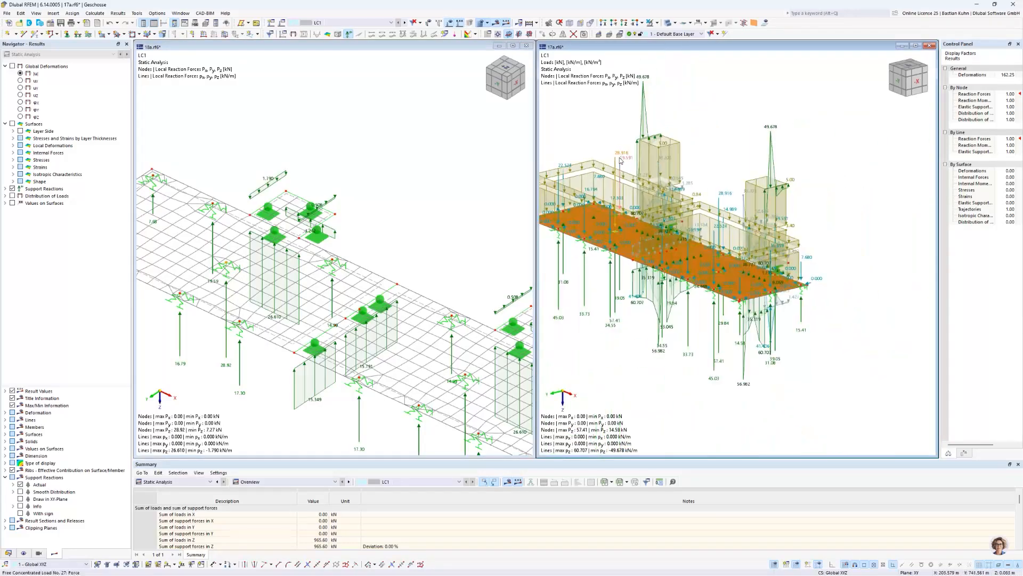
{"action": "mouse_move", "coordinate": [620, 161]}
{"action": "middle_mouse_down", "text": "ctrl"}
{"action": "mouse_move", "coordinate": [704, 197]}
{"action": "mouse_move", "coordinate": [629, 147]}
{"action": "middle_mouse_up", "text": "ctrl"}
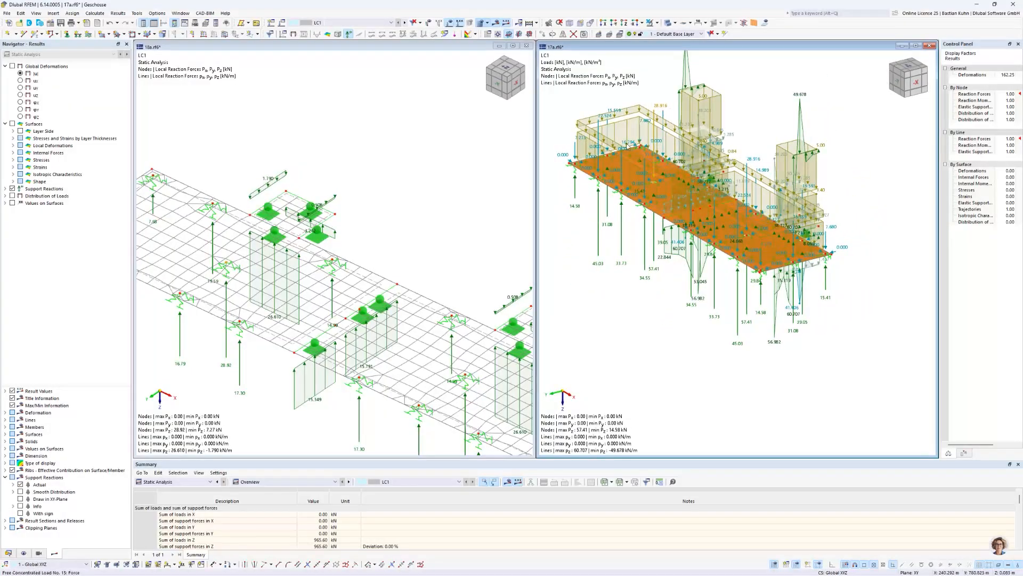
{"action": "scroll", "coordinate": [656, 253], "scroll_direction": "up", "scroll_amount": 5}
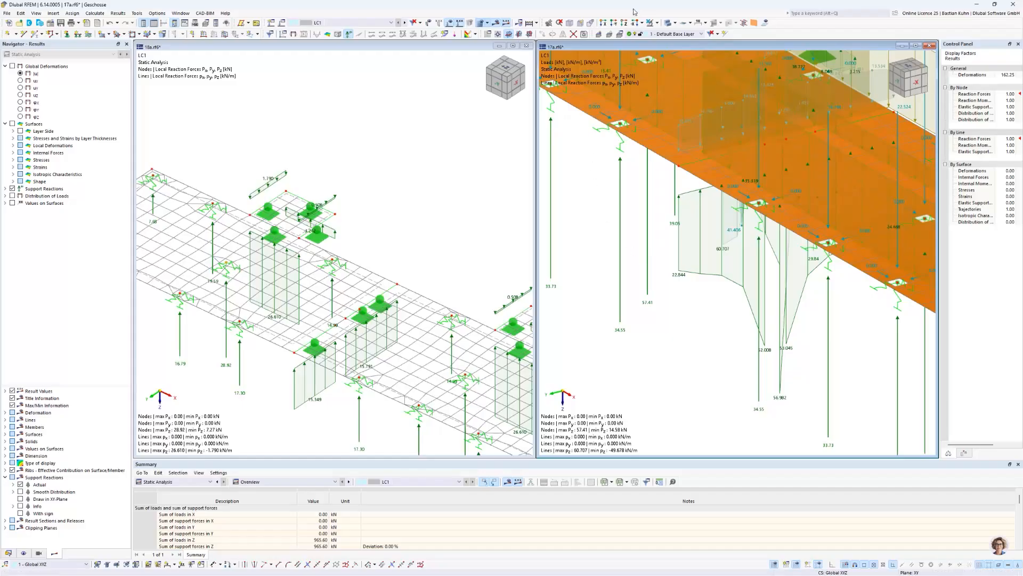
- Move the window with the 18a and 17a storey models aside to return to the LT-Rigid model
{"action": "left_click_drag", "start_coordinate": [634, 12], "coordinate": [672, 107]}
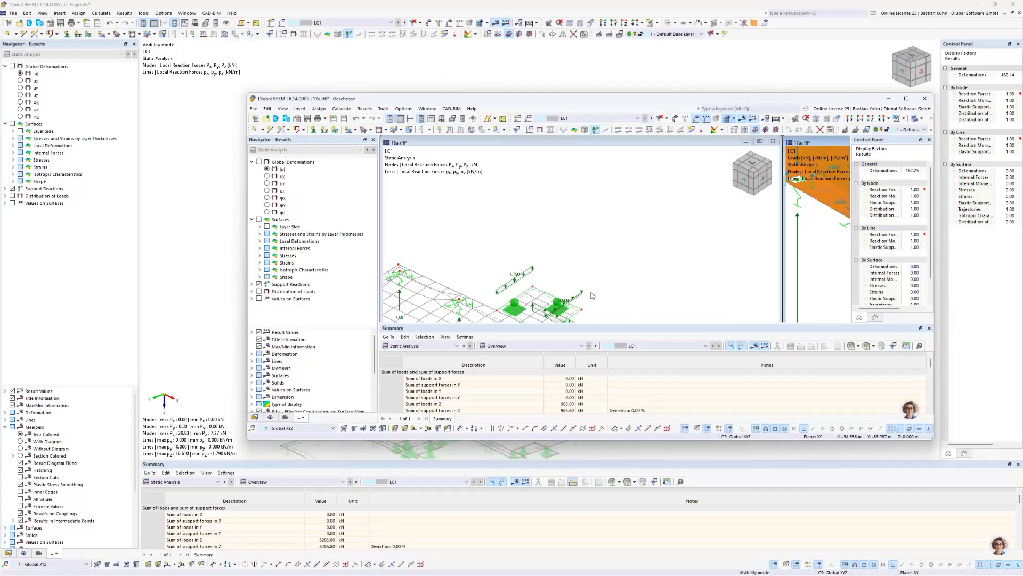
{"action": "scroll", "coordinate": [584, 265], "scroll_direction": "down", "scroll_amount": 2}
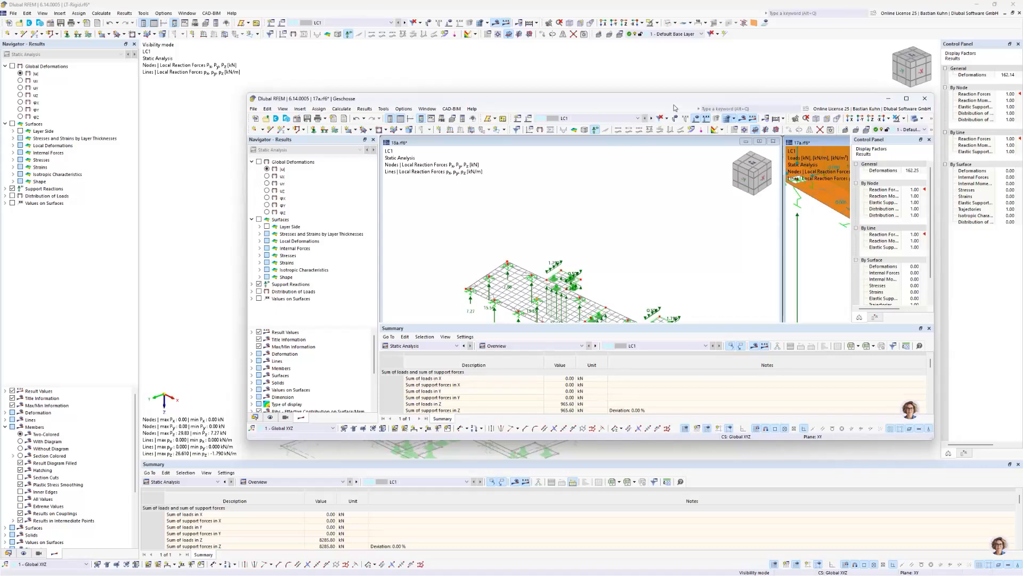
{"action": "left_click_drag", "start_coordinate": [676, 101], "coordinate": [0, 192]}
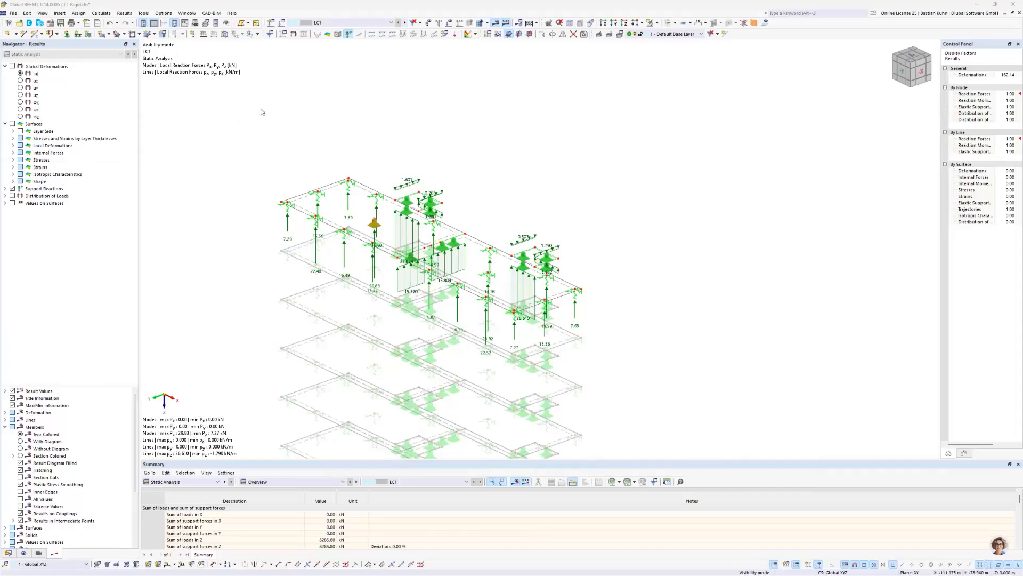
- Switch to the CSA-BM building model and view its Floors | Local 2D Calculation deformations from above in the Z direction
{"action": "left_click_drag", "start_coordinate": [532, 5], "coordinate": [0, 201]}
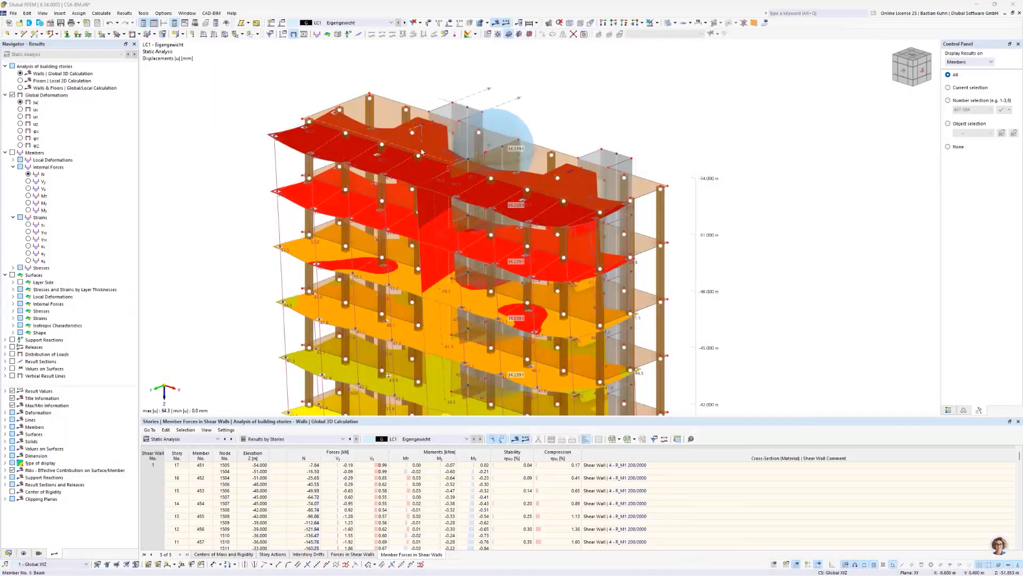
{"action": "left_click", "coordinate": [21, 81]}
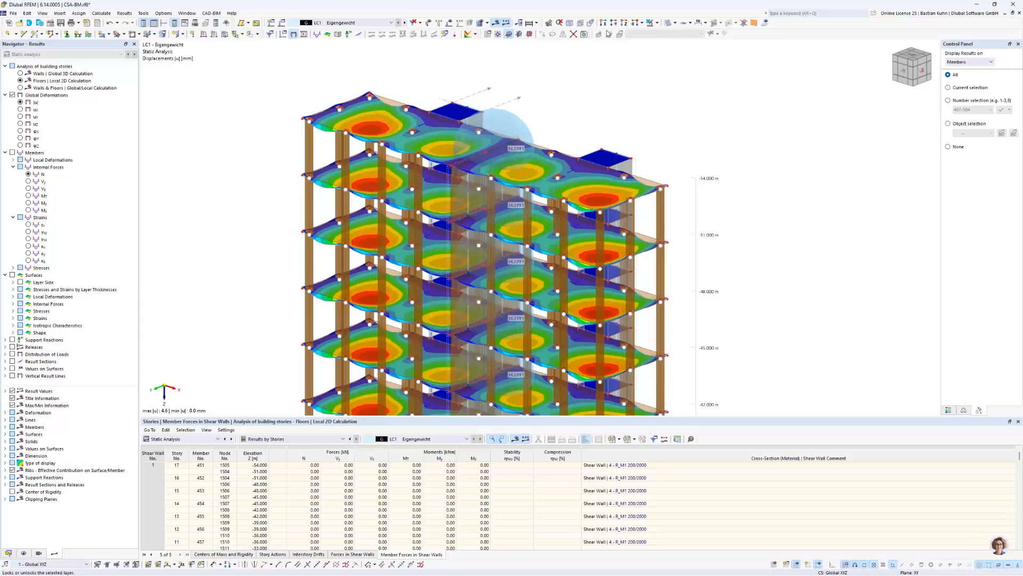
{"action": "left_click", "coordinate": [623, 26]}
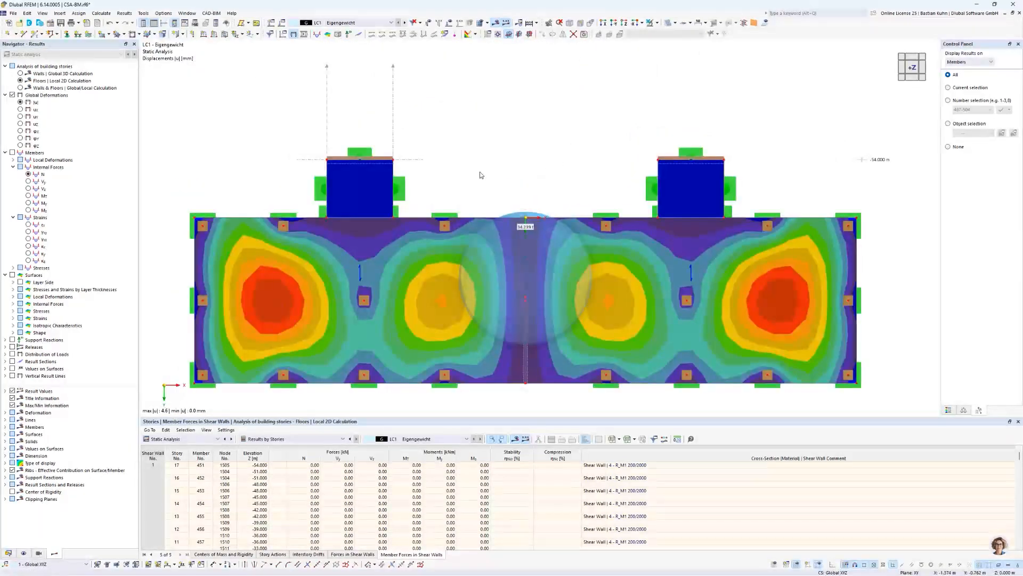
- Hide the results, show the model as wireframe, and add columns through stories 0-17 at the four unsupported middle-row nodes, including X ±7.313 m, Y 2.500 m
{"action": "left_click", "coordinate": [495, 23]}
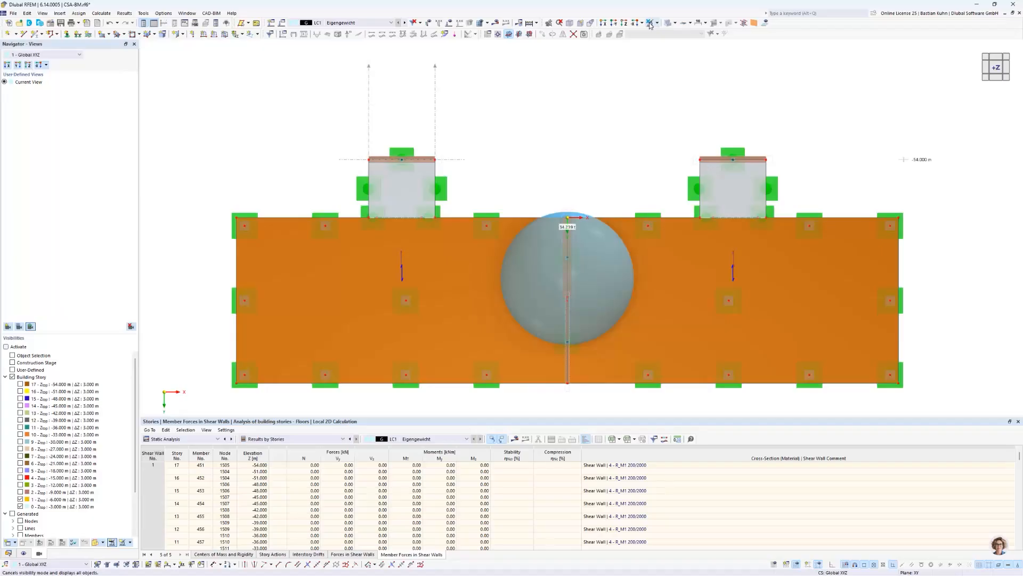
{"action": "left_click", "coordinate": [668, 27]}
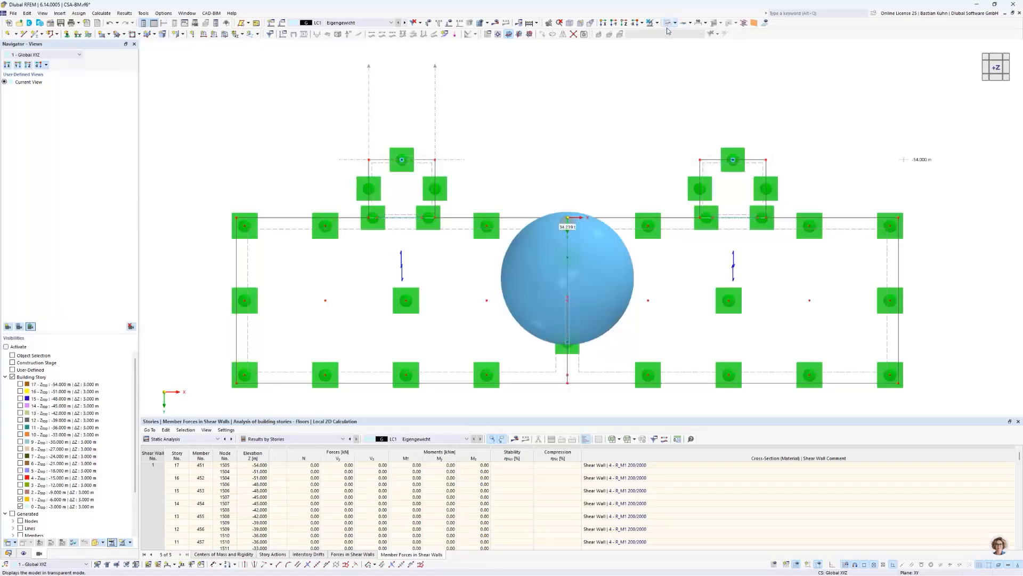
{"action": "left_click", "coordinate": [182, 34]}
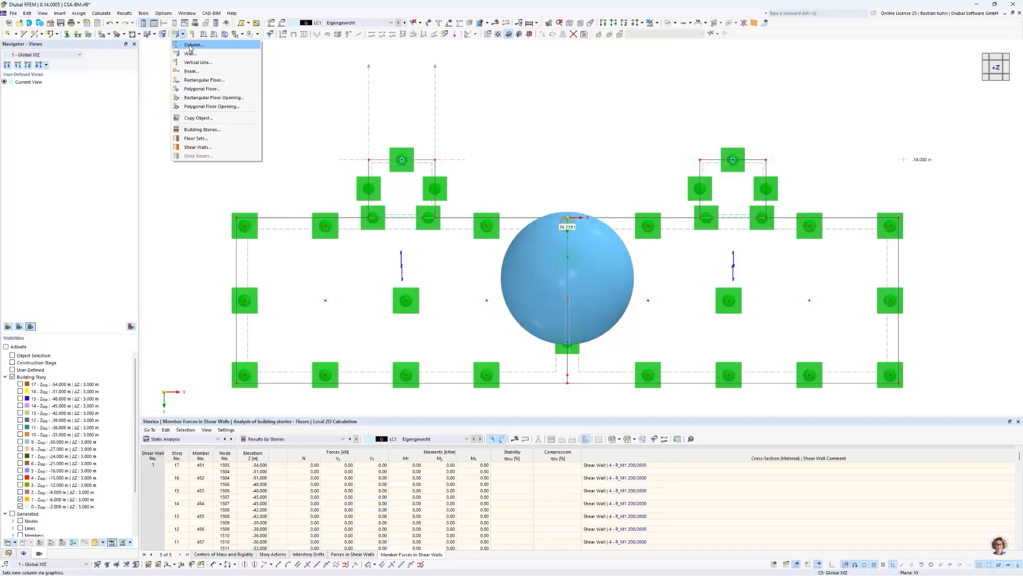
{"action": "left_click", "coordinate": [190, 45]}
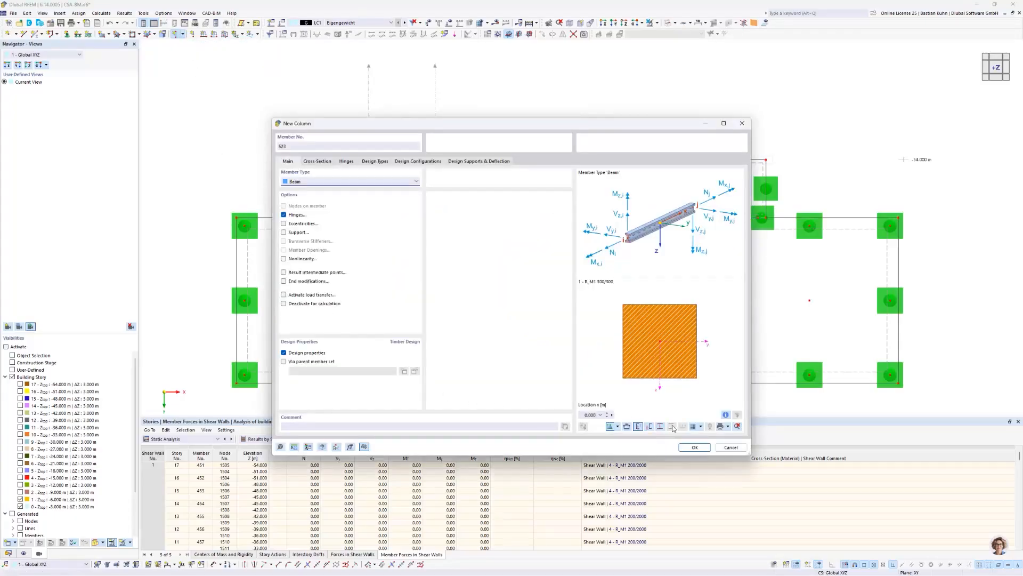
{"action": "left_click", "coordinate": [691, 451]}
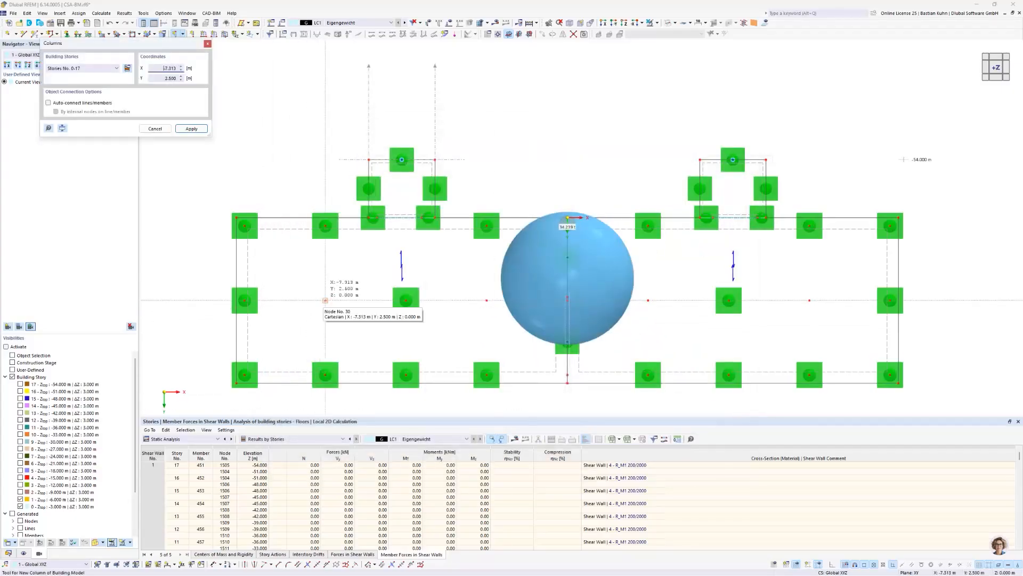
{"action": "left_click", "coordinate": [327, 300]}
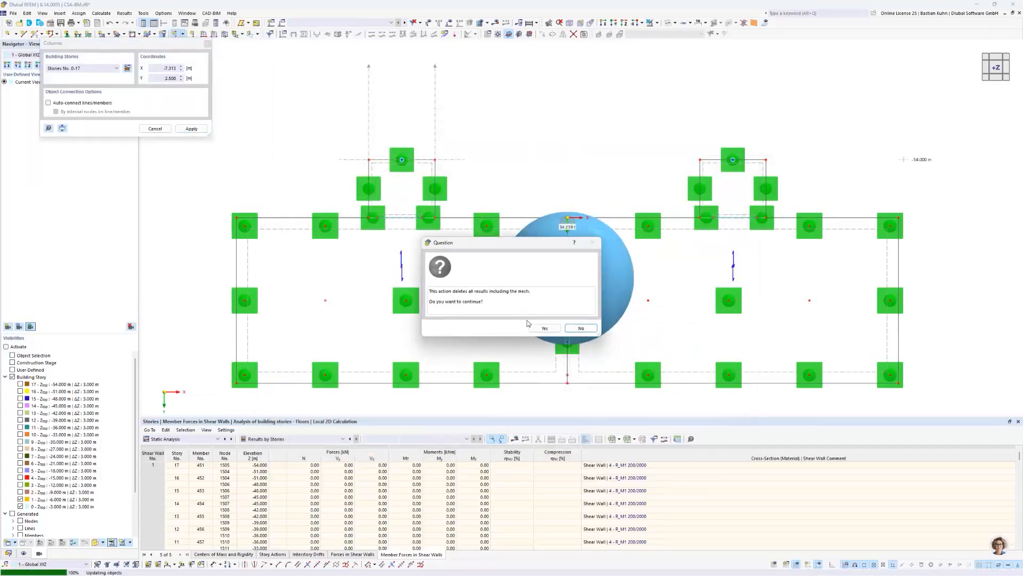
{"action": "left_click", "coordinate": [544, 327]}
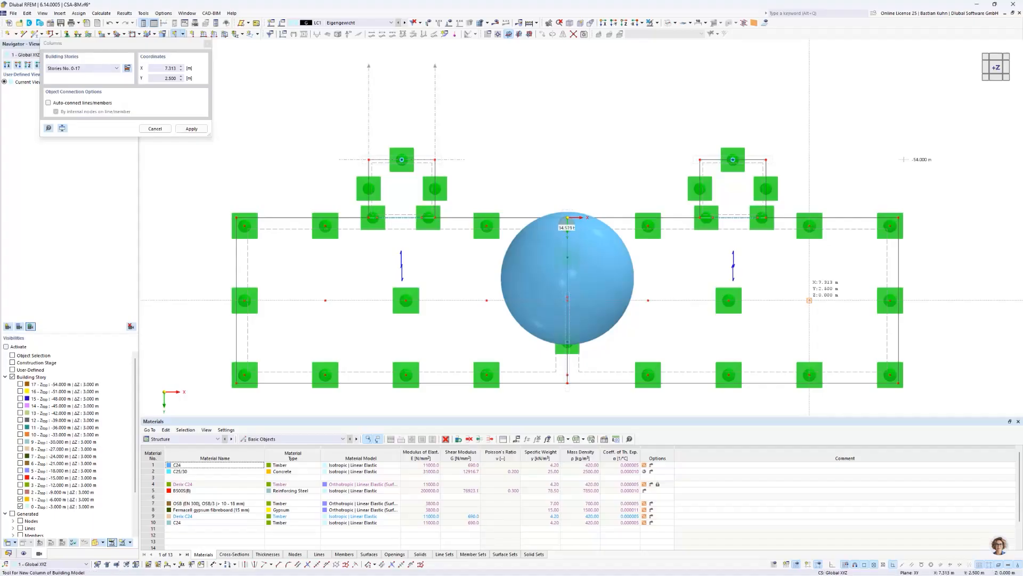
{"action": "key", "text": "Escape"}
- Assign the existing nodal support no. 1 to the base nodes of the new inner columns
{"action": "scroll", "coordinate": [767, 335], "scroll_direction": "down", "scroll_amount": 2}
{"action": "middle_click_drag", "start_coordinate": [764, 336], "coordinate": [620, 226], "text": "ctrl"}
{"action": "middle_click_drag", "start_coordinate": [584, 313], "coordinate": [499, 265]}
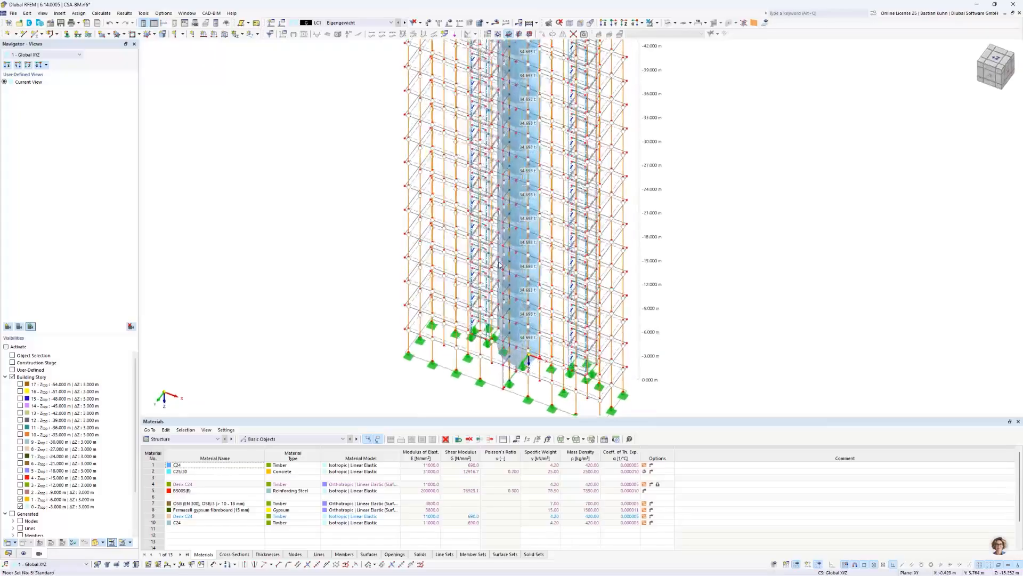
{"action": "left_click", "coordinate": [66, 33]}
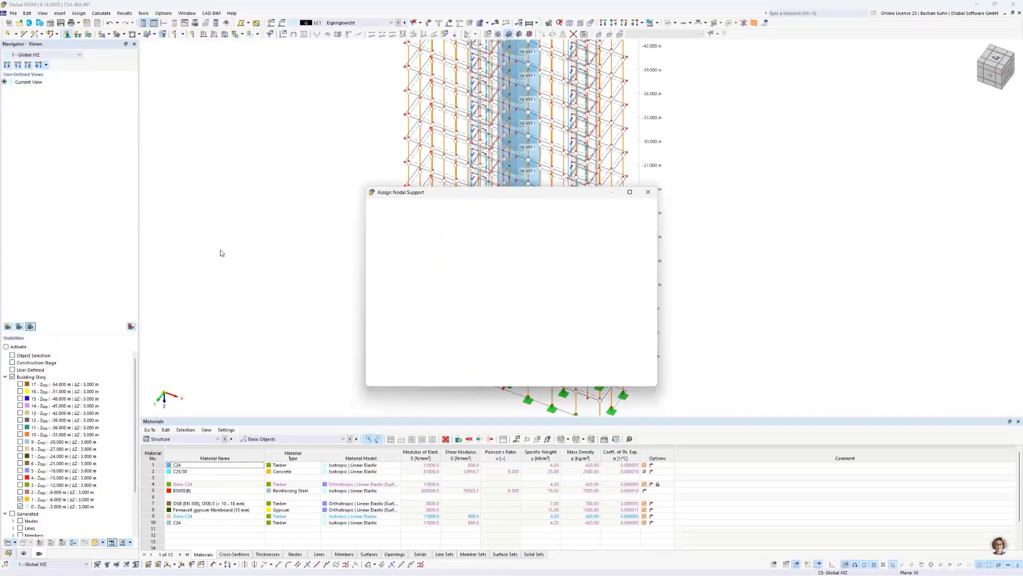
{"action": "left_click", "coordinate": [560, 378]}
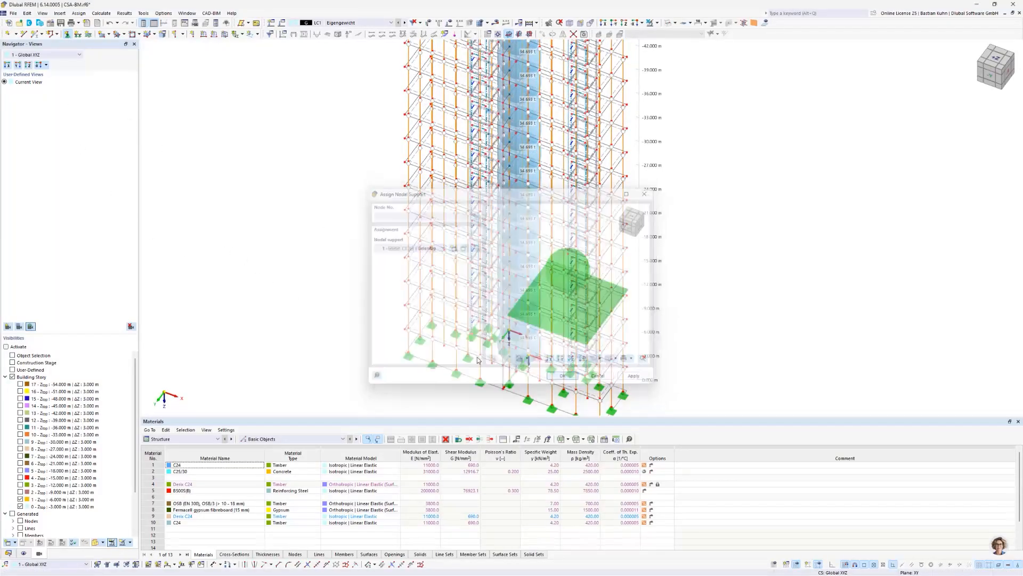
{"action": "scroll", "coordinate": [443, 355], "scroll_direction": "up", "scroll_amount": 4}
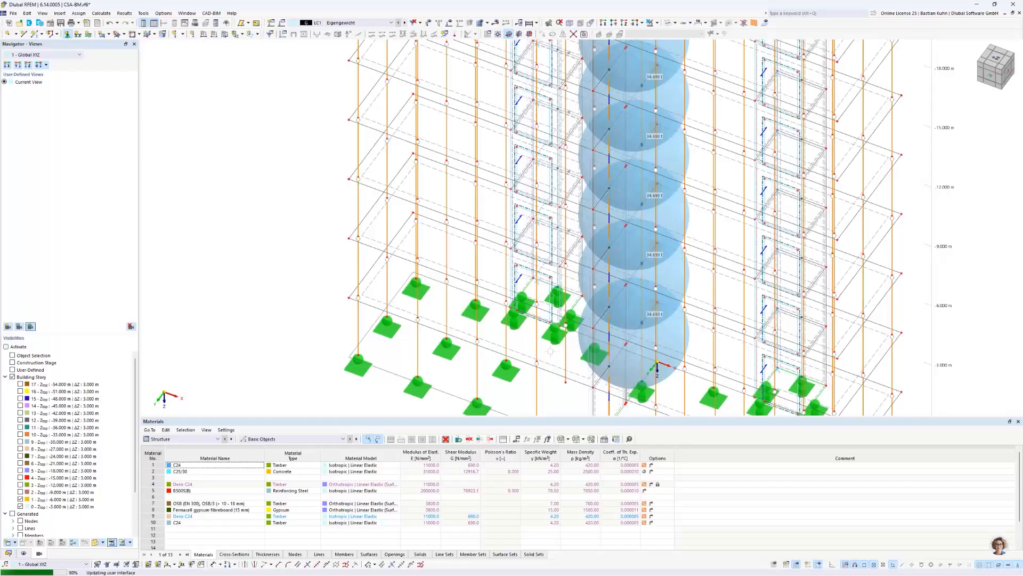
{"action": "scroll", "coordinate": [551, 344], "scroll_direction": "down", "scroll_amount": 3}
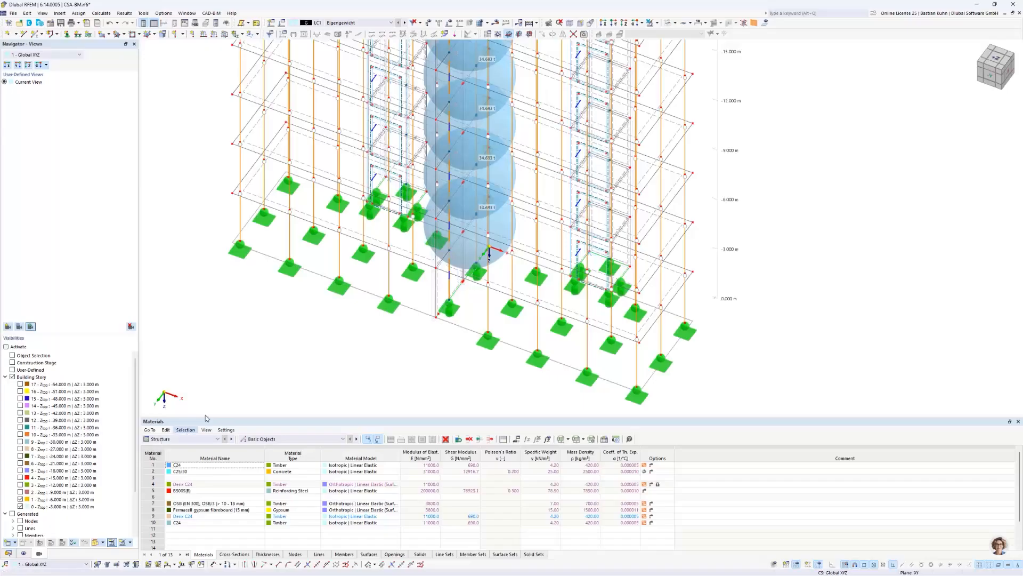
- Set the floor diaphragms of all building stories 0 to 17 to Rigid
{"action": "scroll", "coordinate": [291, 369], "scroll_direction": "down", "scroll_amount": 3}
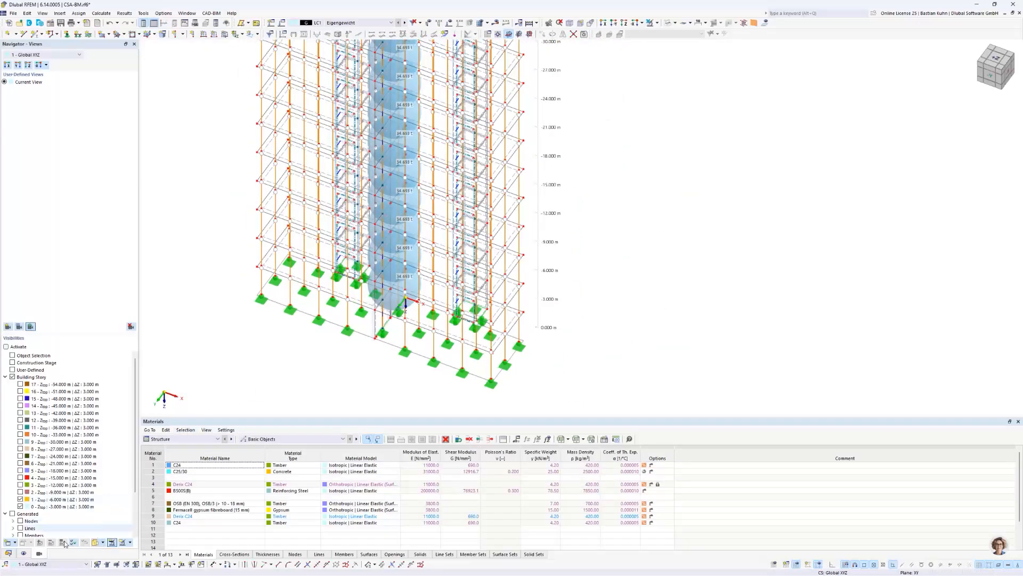
{"action": "left_click", "coordinate": [9, 554]}
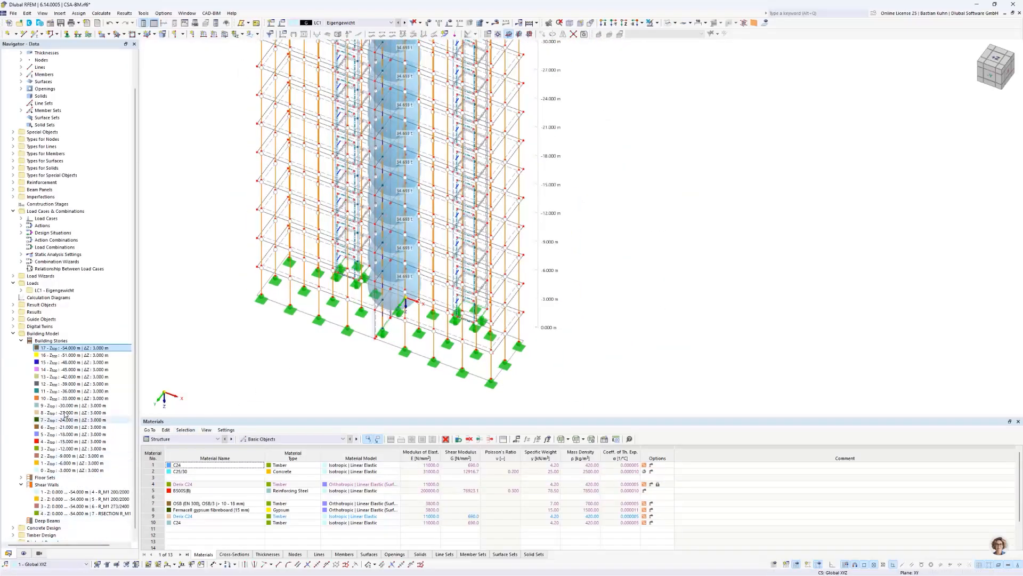
{"action": "double_click", "coordinate": [72, 349]}
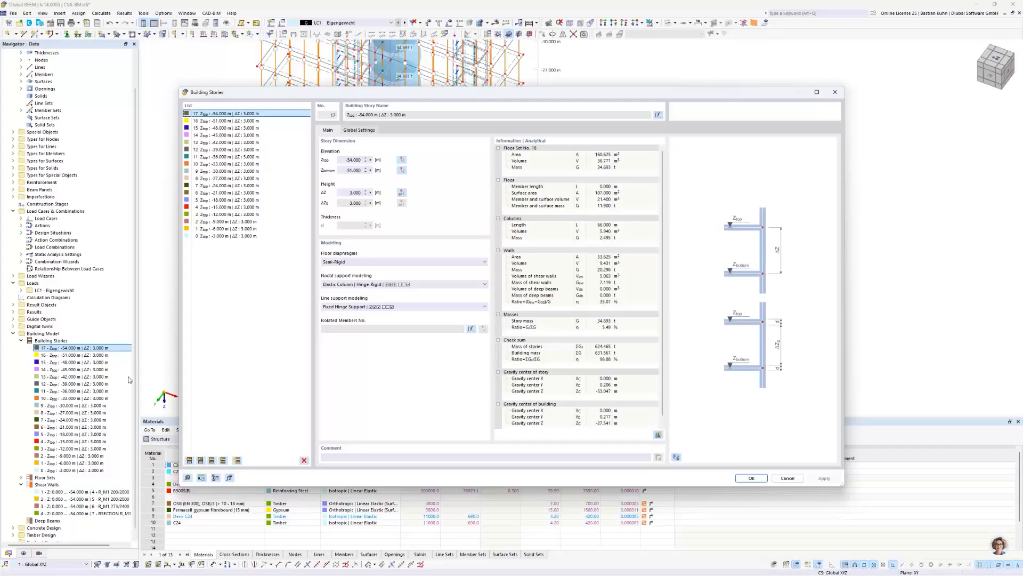
{"action": "left_click", "coordinate": [209, 236], "text": "shift"}
{"action": "left_click", "coordinate": [360, 262]}
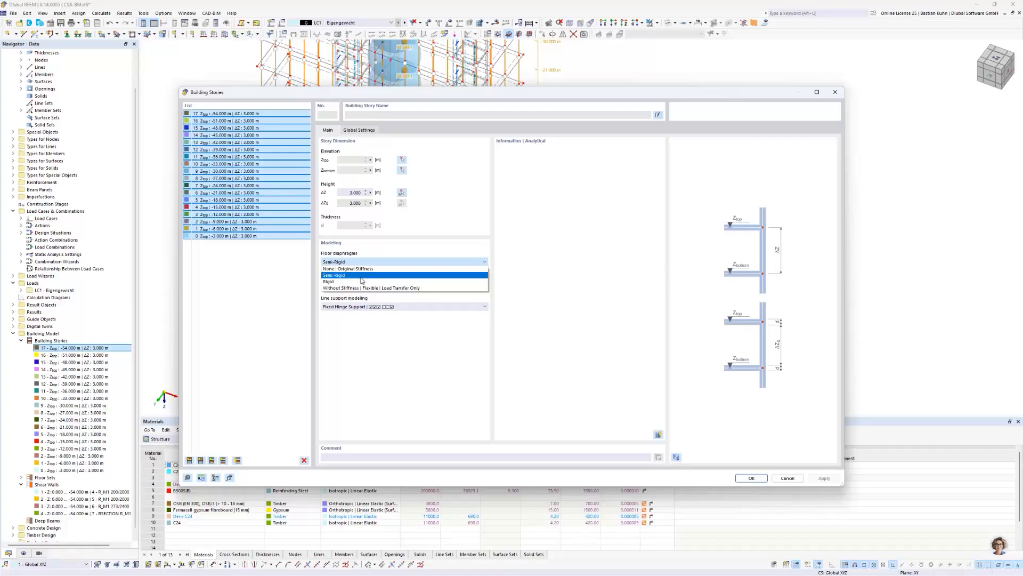
{"action": "left_click", "coordinate": [361, 281]}
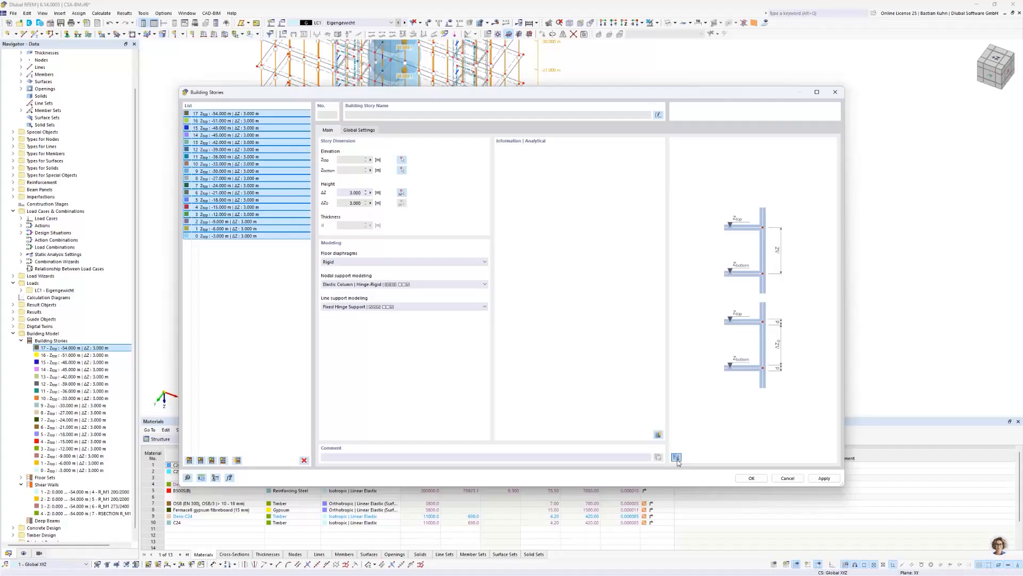
- Show the model preview for the selected building stories, inspect the upper floors, and confirm the story settings
{"action": "left_click", "coordinate": [676, 457]}
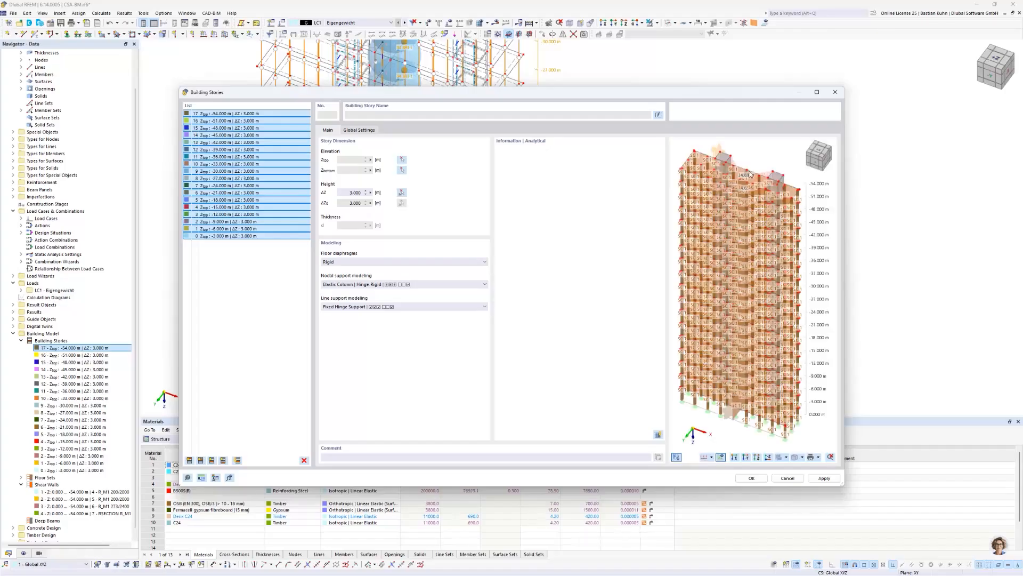
{"action": "scroll", "coordinate": [751, 180], "scroll_direction": "up", "scroll_amount": 5}
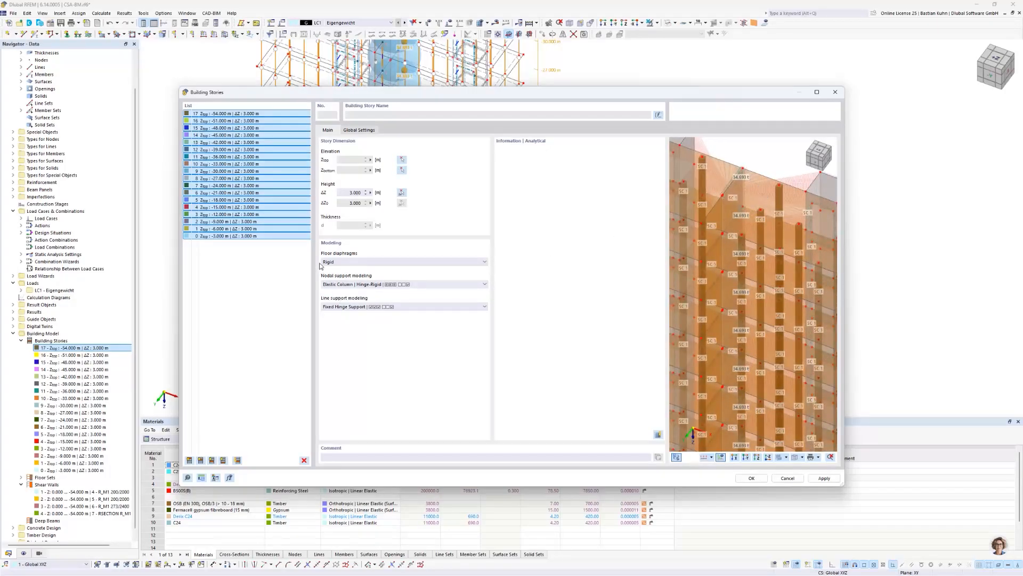
{"action": "scroll", "coordinate": [761, 184], "scroll_direction": "up", "scroll_amount": 4}
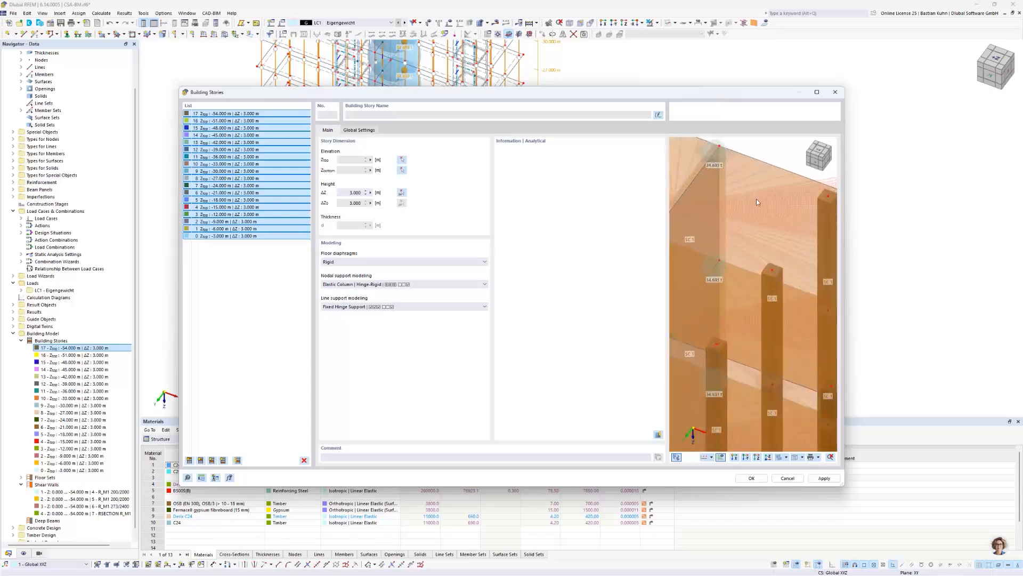
{"action": "scroll", "coordinate": [762, 200], "scroll_direction": "down", "scroll_amount": 3}
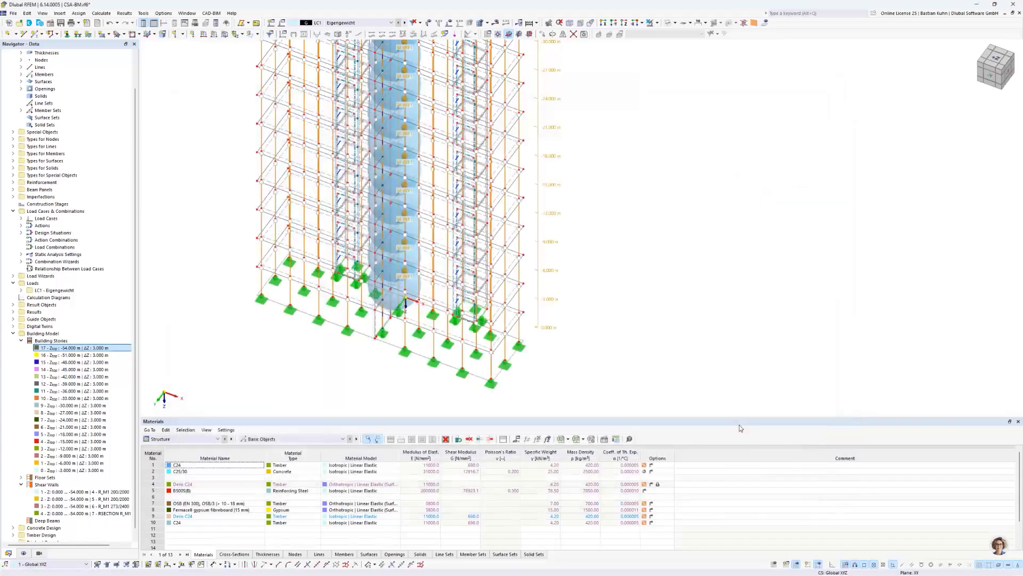
- Examine the top floor slab's rigid diaphragm surface and the coupled stiffness matrix of its layered thickness, leaving both unchanged
{"action": "scroll", "coordinate": [618, 333], "scroll_direction": "down", "scroll_amount": 4}
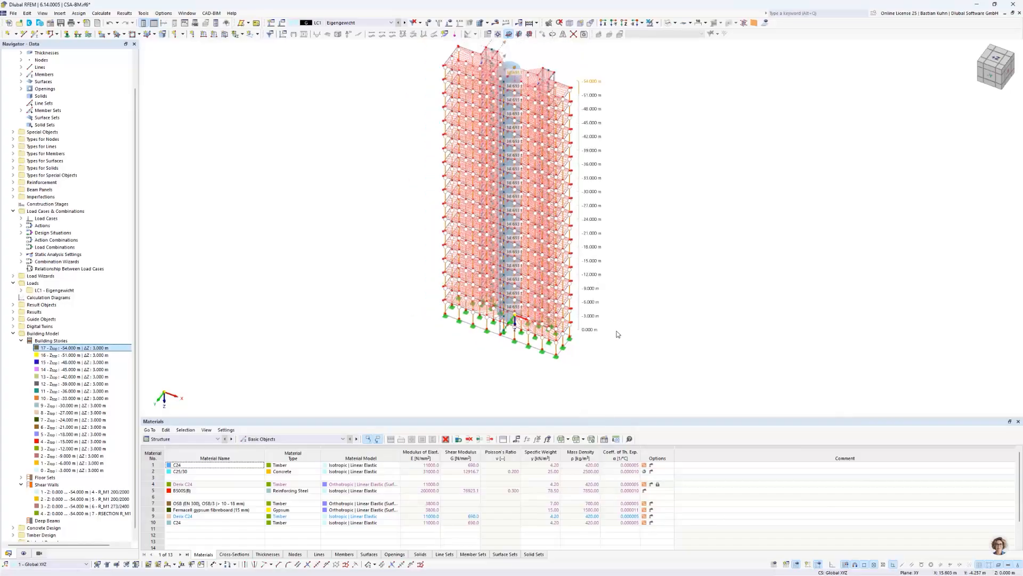
{"action": "middle_click_drag", "start_coordinate": [490, 80], "coordinate": [473, 126]}
{"action": "scroll", "coordinate": [472, 127], "scroll_direction": "up", "scroll_amount": 5}
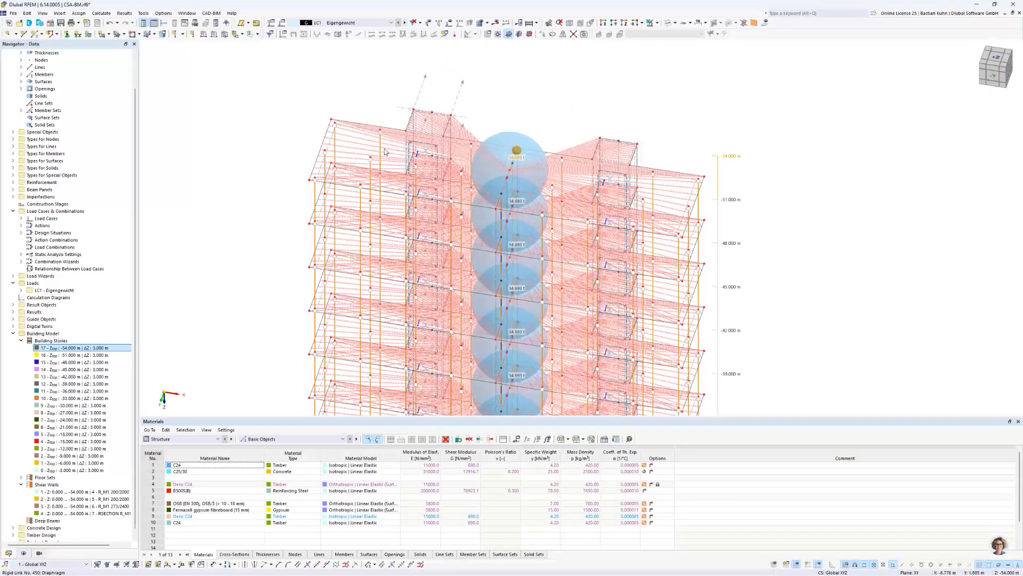
{"action": "scroll", "coordinate": [355, 145], "scroll_direction": "up", "scroll_amount": 4}
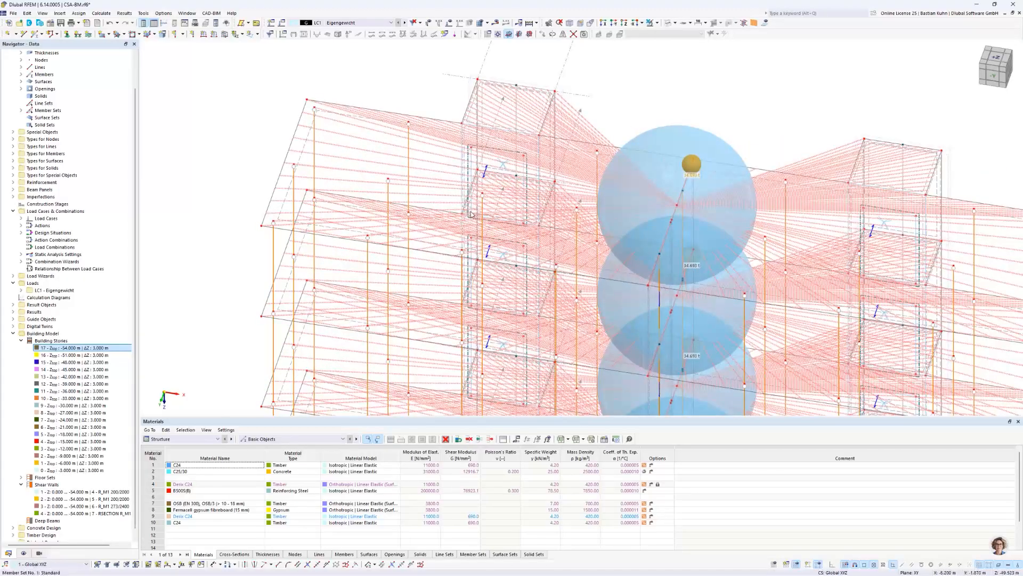
{"action": "double_click", "coordinate": [304, 152]}
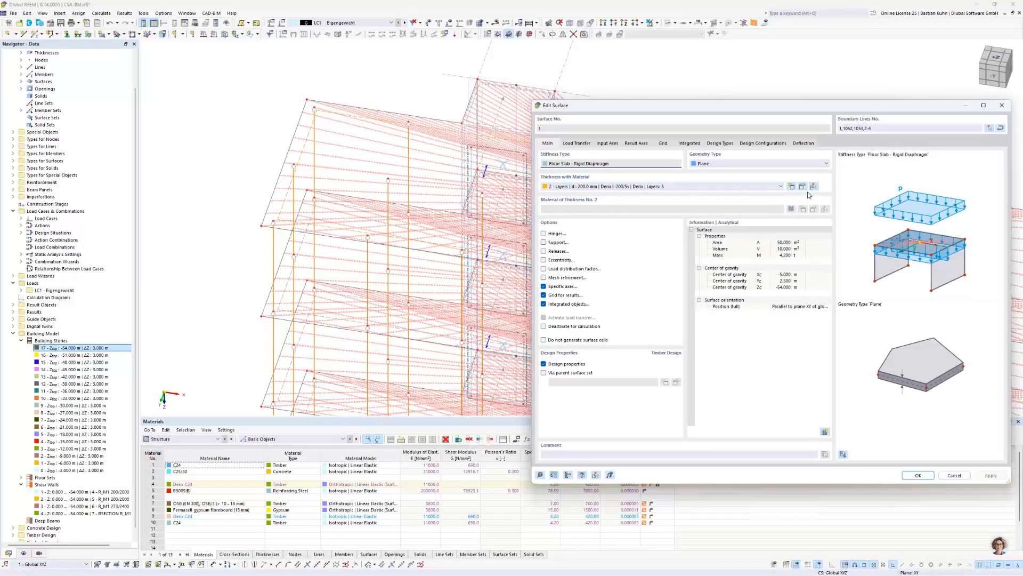
{"action": "left_click", "coordinate": [803, 188]}
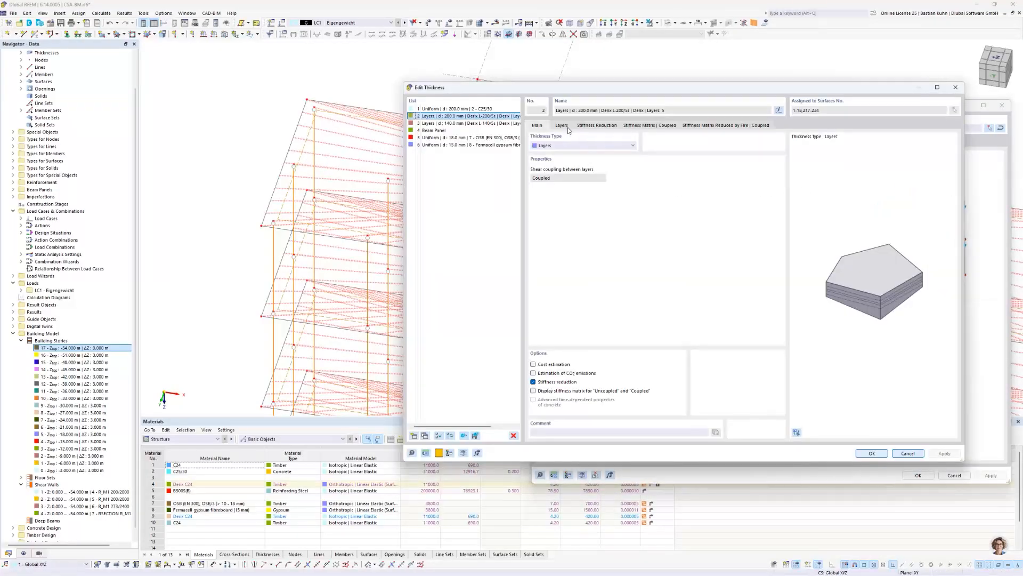
{"action": "left_click", "coordinate": [637, 126]}
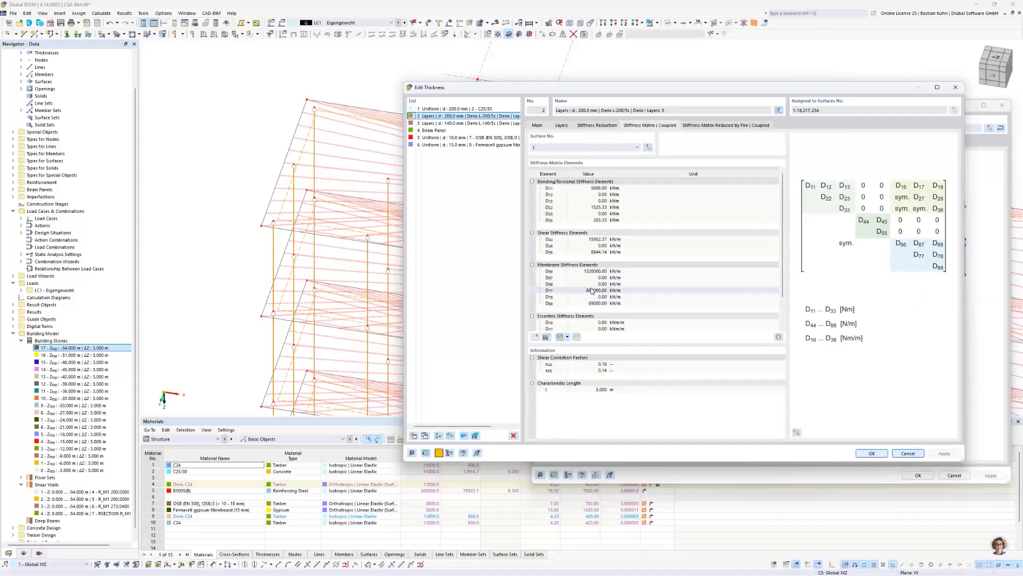
{"action": "left_click", "coordinate": [908, 453]}
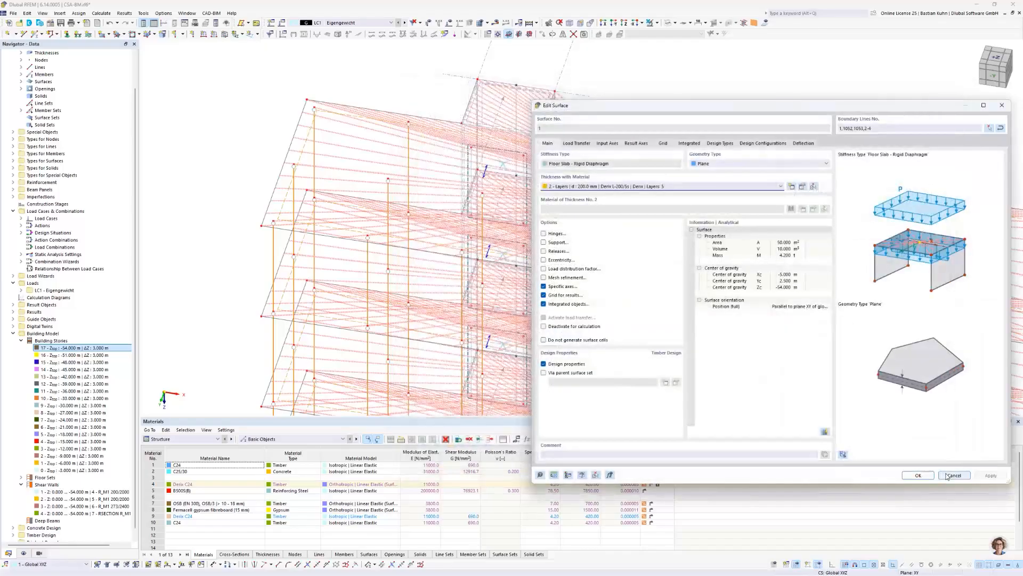
{"action": "left_click", "coordinate": [954, 475]}
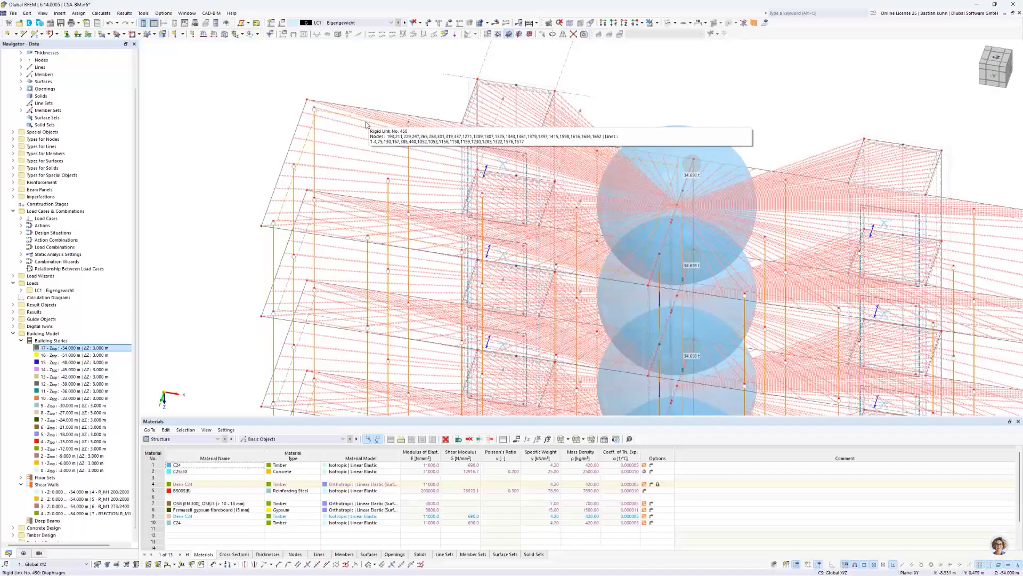
- Recalculate the building model and display the member axial forces N instead of the global deformations
{"action": "scroll", "coordinate": [385, 69], "scroll_direction": "down", "scroll_amount": 10}
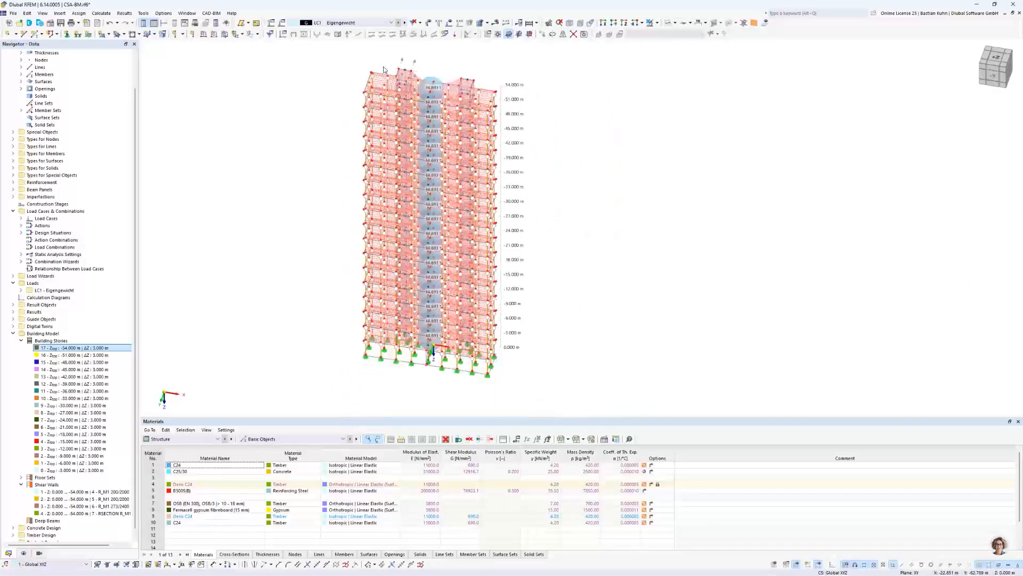
{"action": "left_click", "coordinate": [495, 22]}
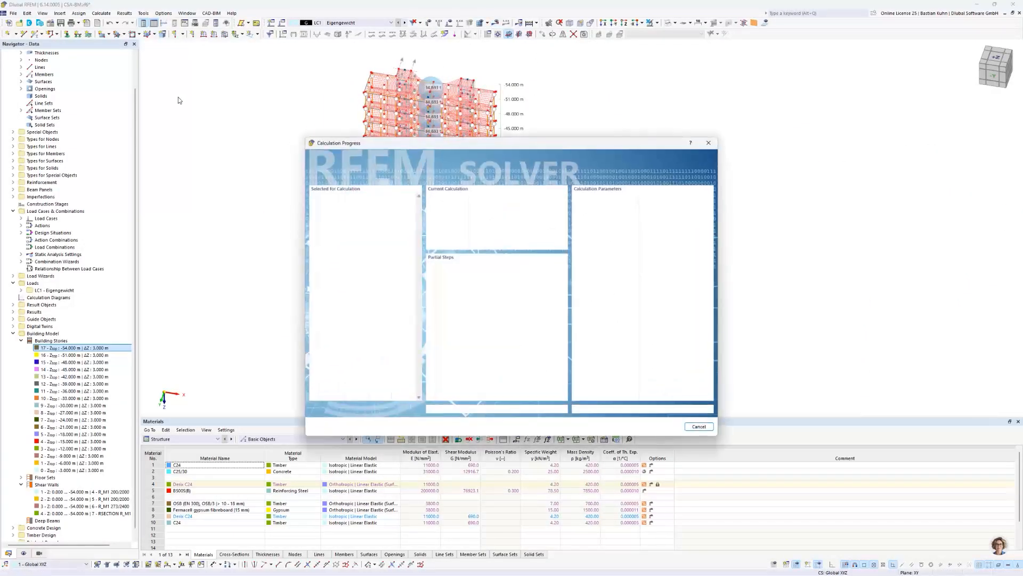
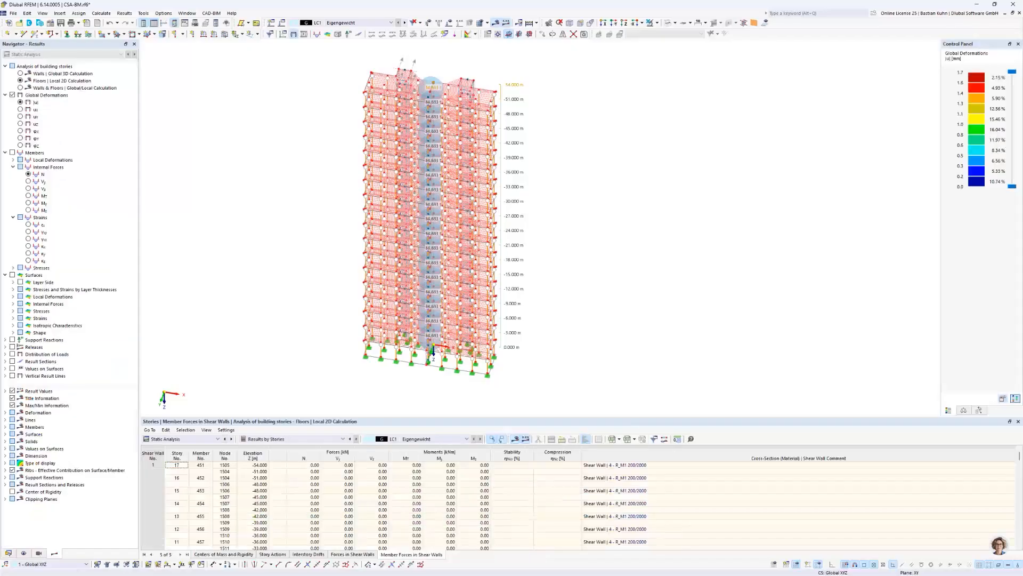
{"action": "left_click", "coordinate": [12, 152]}
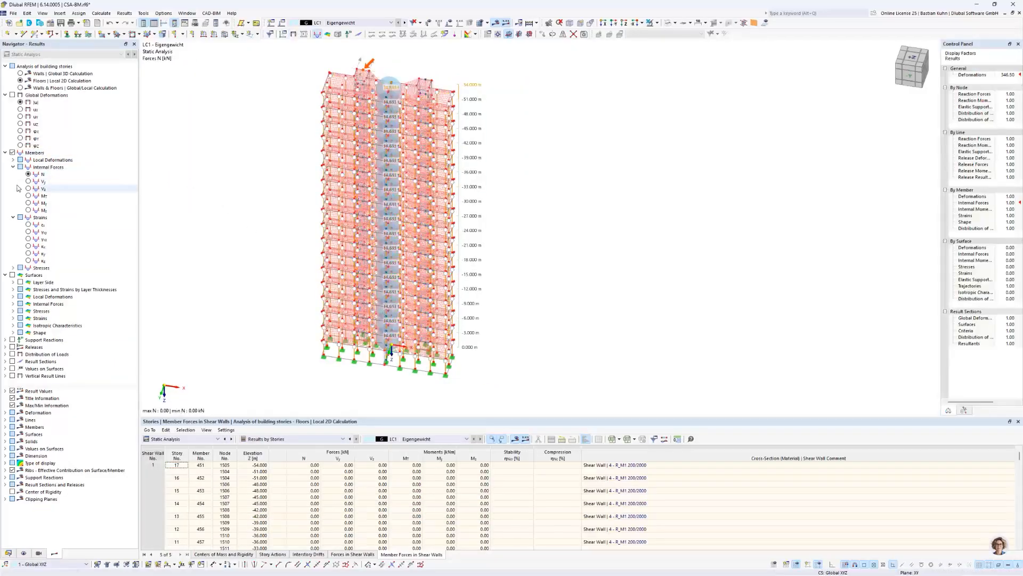
{"action": "middle_click_drag", "start_coordinate": [273, 152], "coordinate": [384, 209]}
{"action": "middle_click_drag", "start_coordinate": [384, 208], "coordinate": [320, 191], "text": "ctrl"}
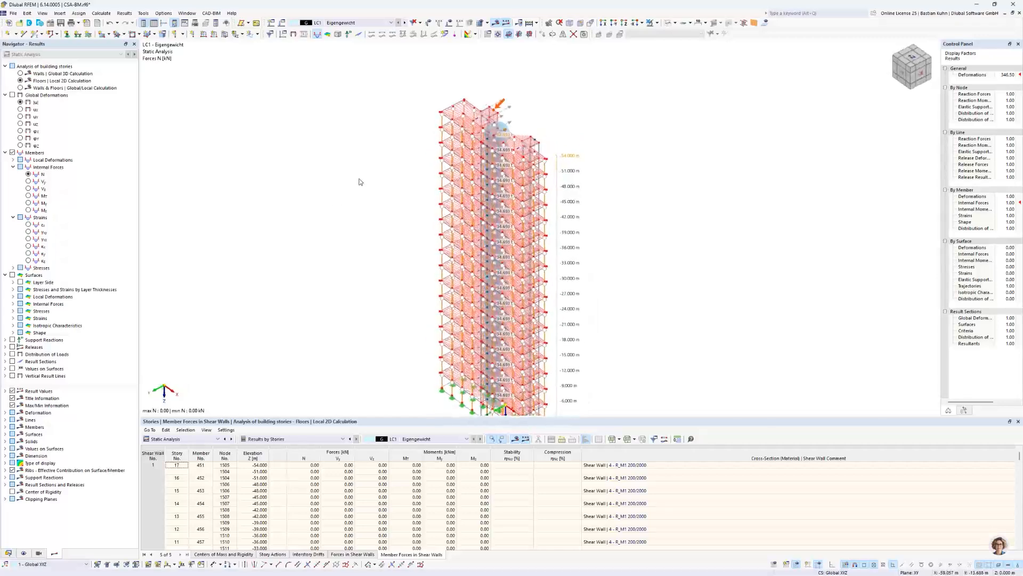
{"action": "scroll", "coordinate": [474, 128], "scroll_direction": "up", "scroll_amount": 5}
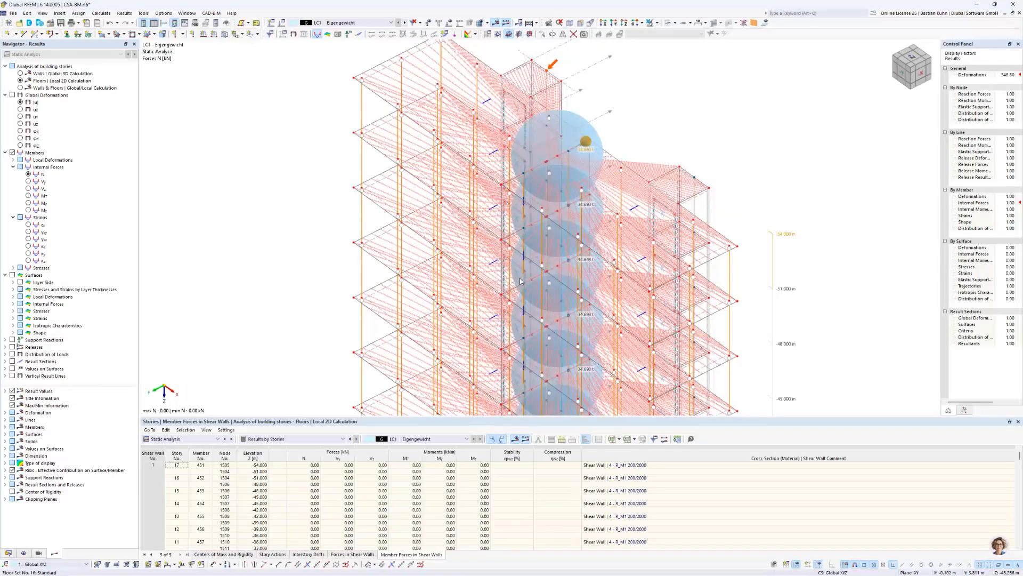
- Display the Walls | Global 3D Calculation results and examine the member axial forces N in the upper stories
{"action": "left_click", "coordinate": [964, 410]}
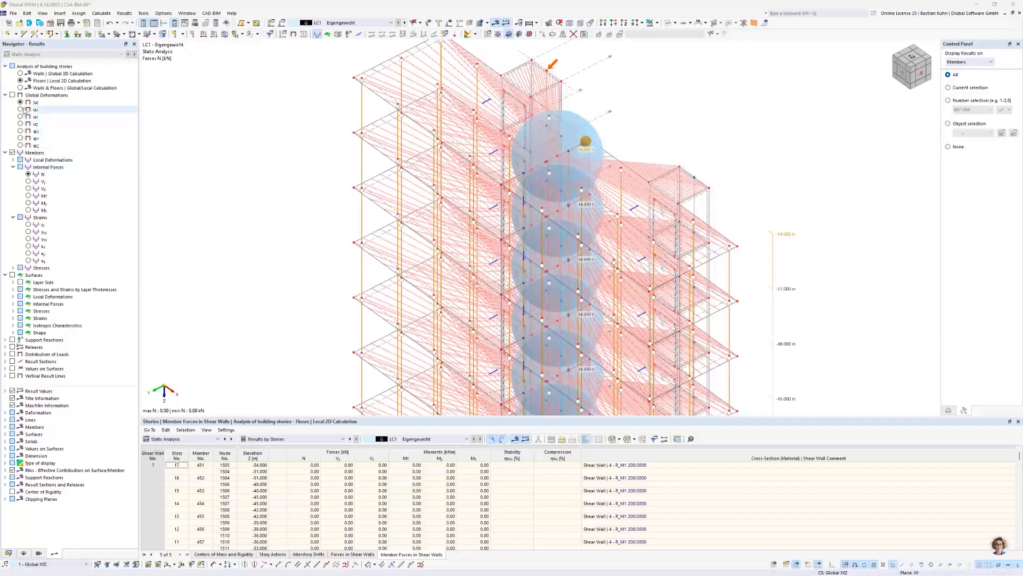
{"action": "left_click", "coordinate": [21, 74]}
{"action": "left_click", "coordinate": [20, 73]}
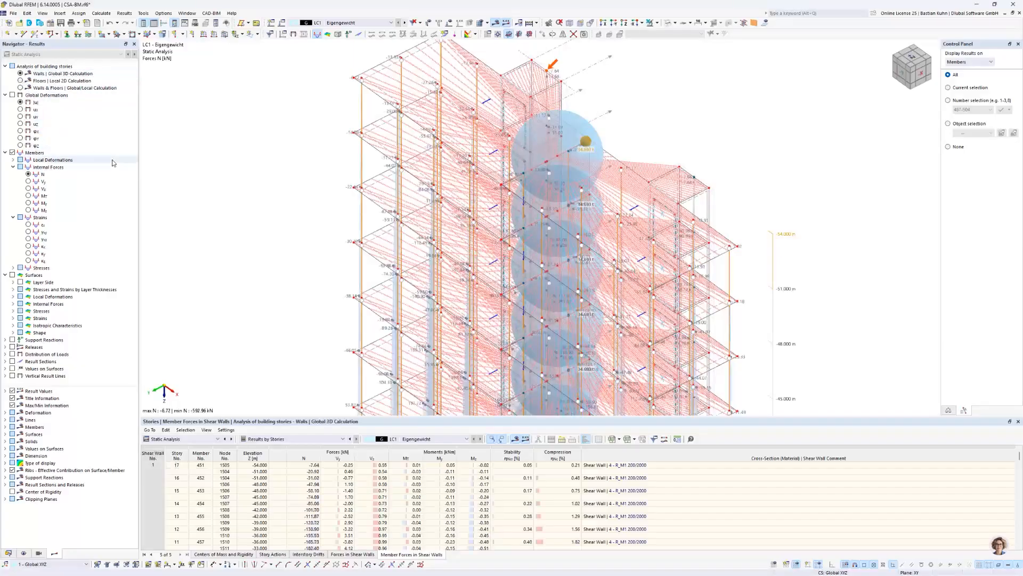
{"action": "scroll", "coordinate": [460, 103], "scroll_direction": "up", "scroll_amount": 4}
{"action": "middle_click_drag", "start_coordinate": [460, 103], "coordinate": [412, 98]}
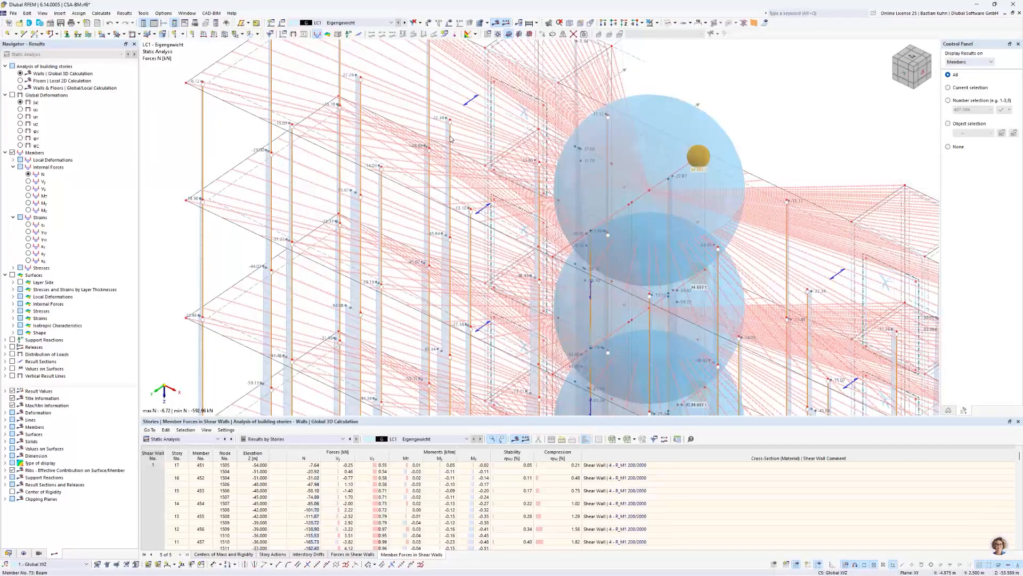
{"action": "scroll", "coordinate": [361, 101], "scroll_direction": "down", "scroll_amount": 3}
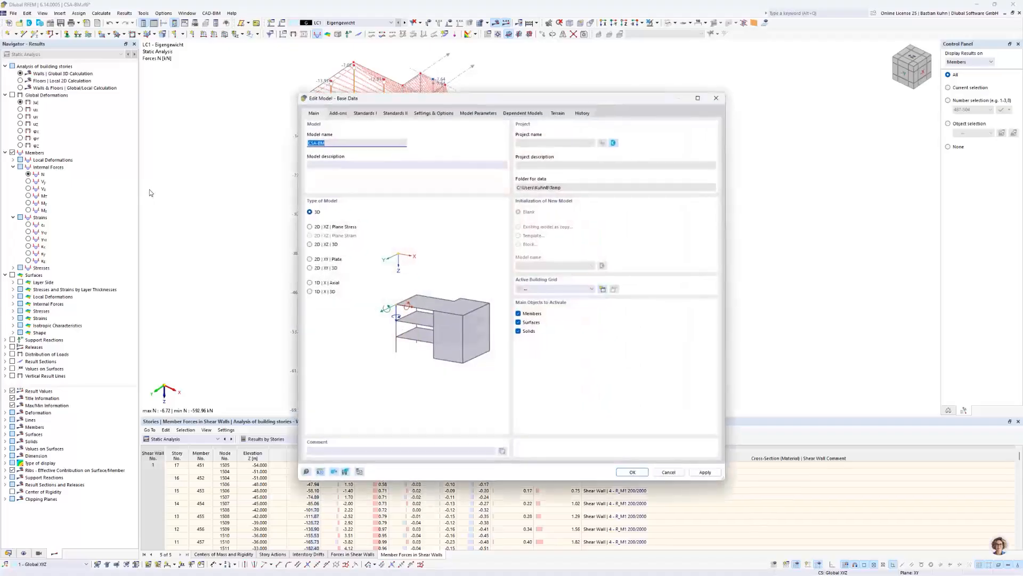
- Deactivate the Building Model add-on in the model's base data and accept the deletion of all results and the mesh
{"action": "left_click", "coordinate": [338, 113]}
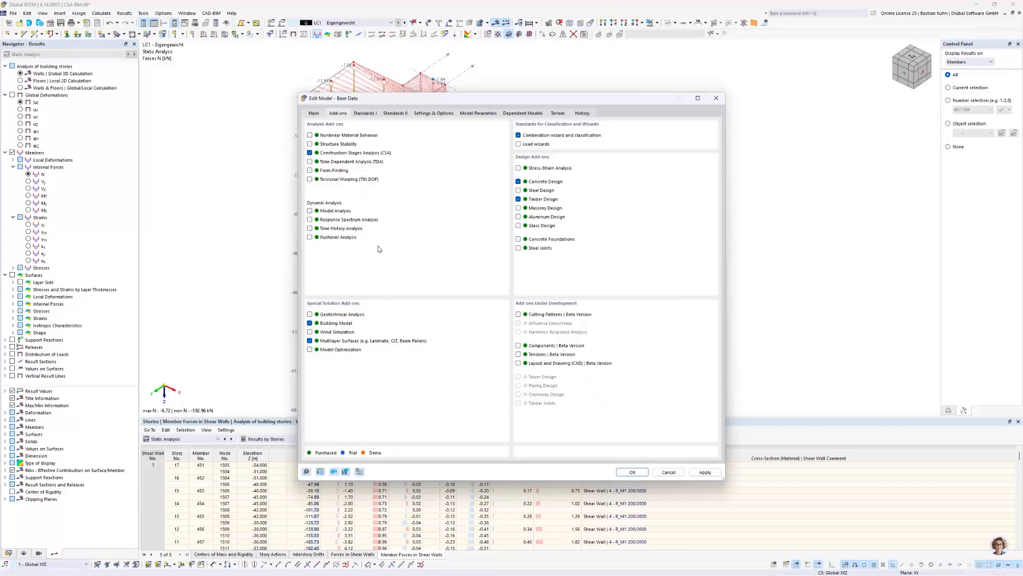
{"action": "left_click_drag", "start_coordinate": [436, 105], "coordinate": [566, 84]}
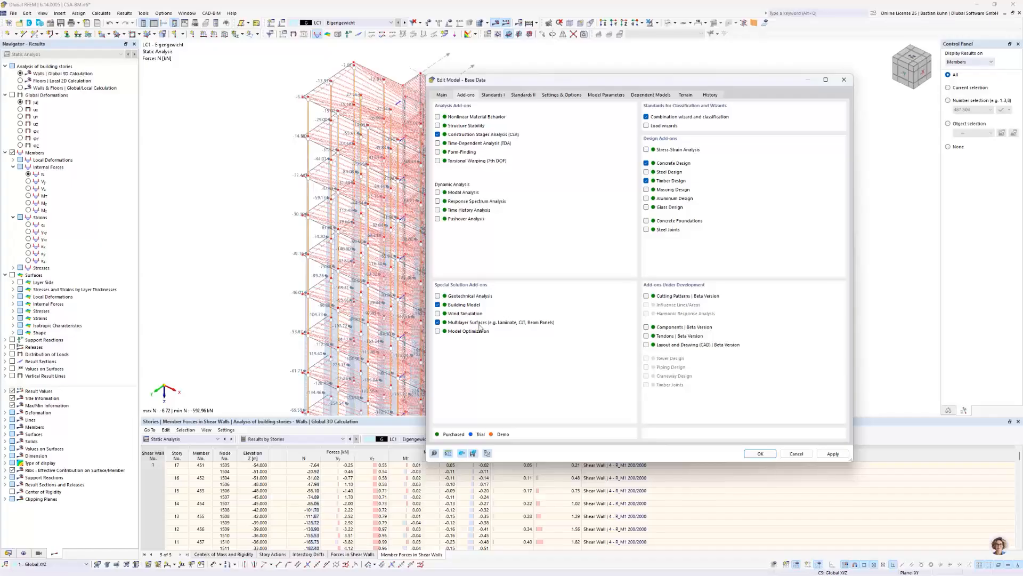
{"action": "left_click", "coordinate": [437, 305]}
{"action": "left_click", "coordinate": [755, 454]}
{"action": "left_click", "coordinate": [671, 310]}
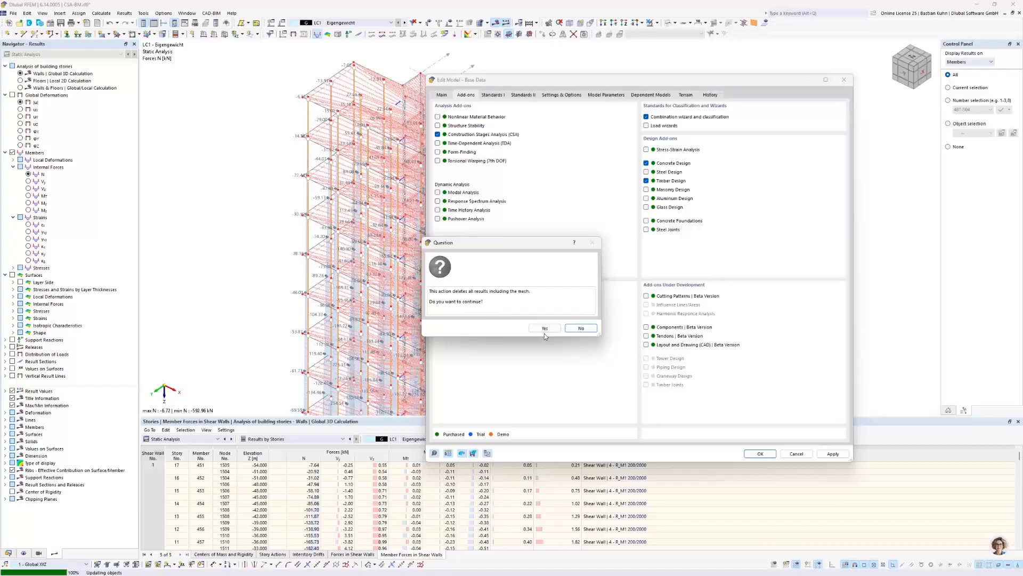
{"action": "left_click", "coordinate": [544, 329]}
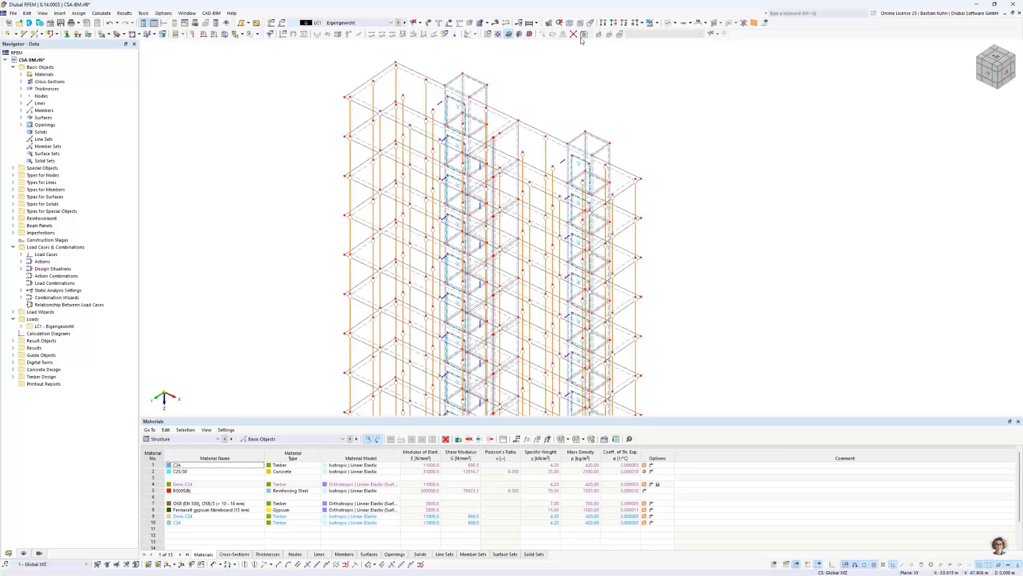
- Select the central cross wall surfaces 127-144 through all stories in plan view and assign them the 140 mm, 5-layer Derix L-140/5s thickness
{"action": "left_click", "coordinate": [624, 23]}
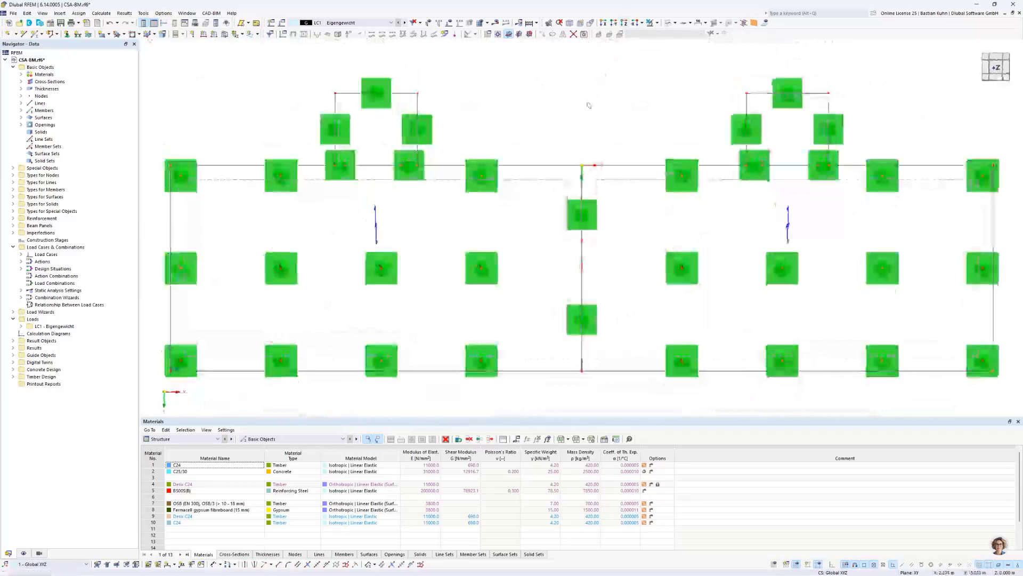
{"action": "scroll", "coordinate": [573, 159], "scroll_direction": "up", "scroll_amount": 2}
{"action": "scroll", "coordinate": [573, 159], "scroll_direction": "down", "scroll_amount": 2}
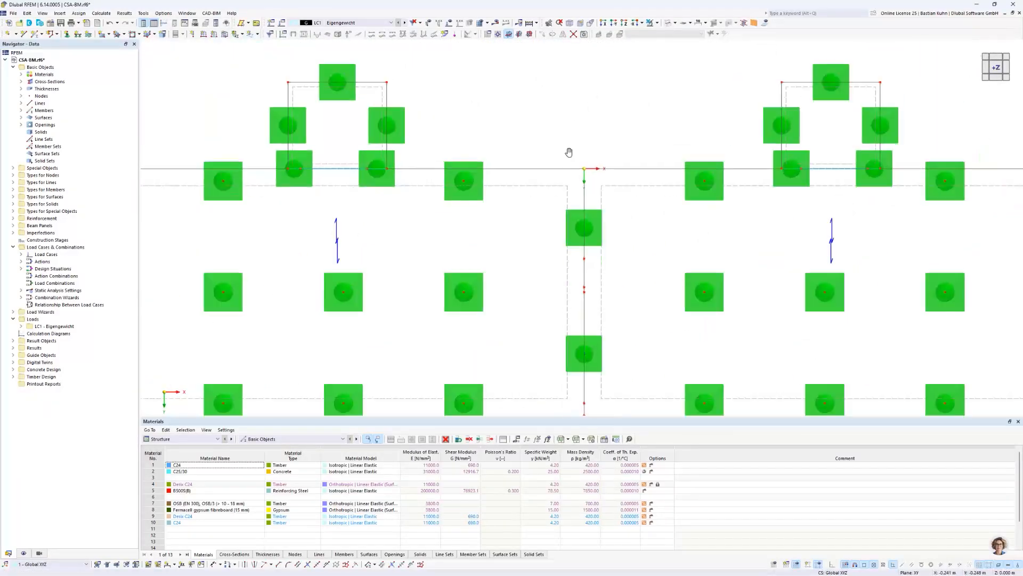
{"action": "middle_click_drag", "start_coordinate": [569, 153], "coordinate": [488, 119]}
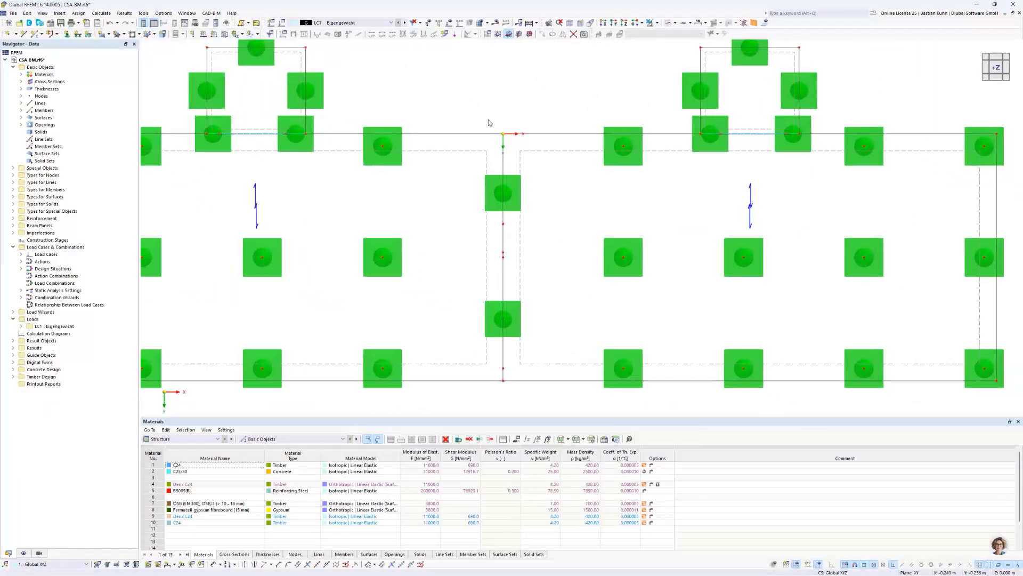
{"action": "left_click", "coordinate": [505, 236]}
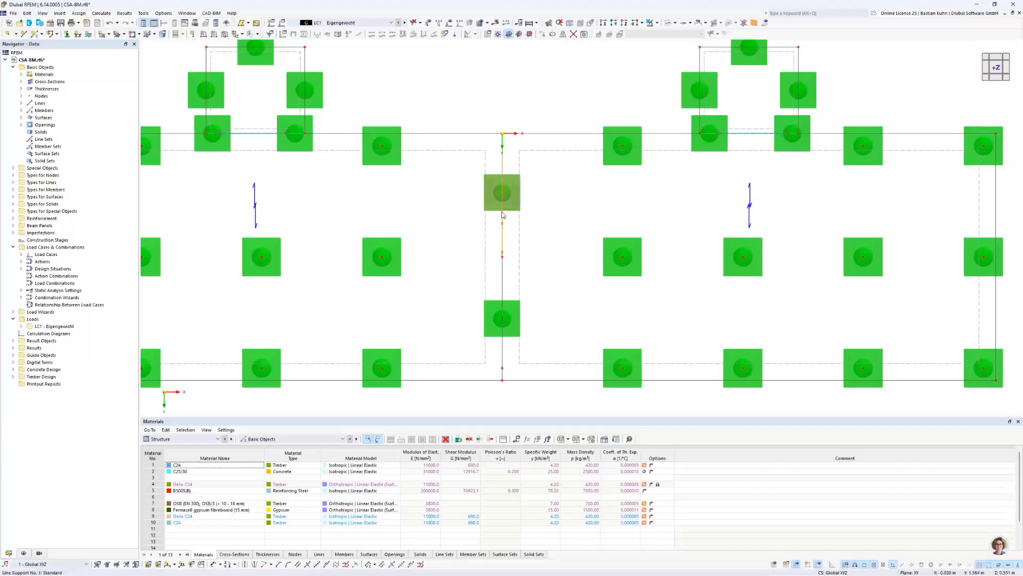
{"action": "right_click", "coordinate": [502, 216]}
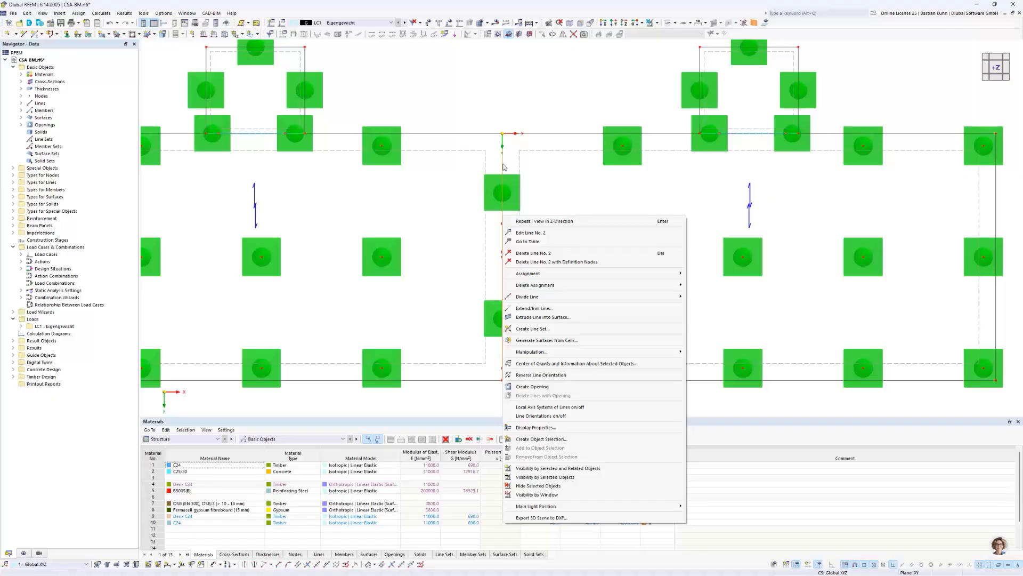
{"action": "right_click", "coordinate": [504, 167]}
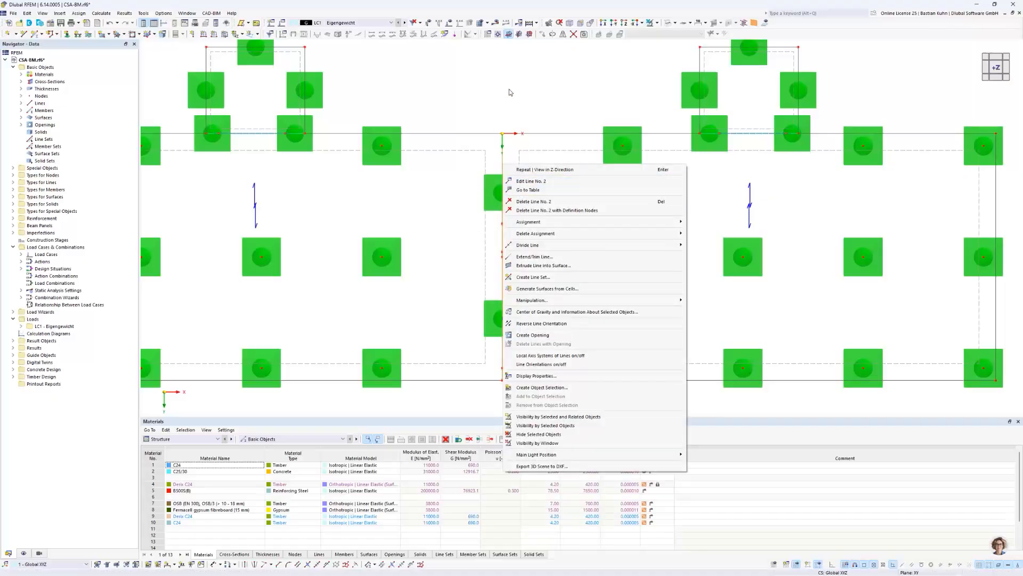
{"action": "key", "text": "Escape"}
{"action": "scroll", "coordinate": [504, 256], "scroll_direction": "up", "scroll_amount": 1}
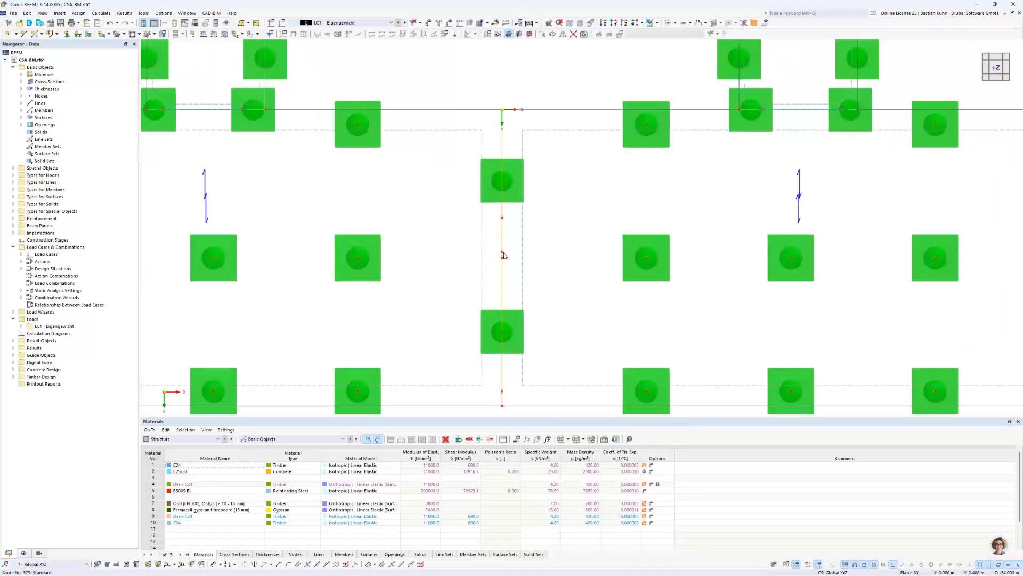
{"action": "left_click_drag", "start_coordinate": [495, 97], "coordinate": [516, 254]}
{"action": "middle_click_drag", "start_coordinate": [542, 261], "coordinate": [552, 276]}
{"action": "middle_click_drag", "start_coordinate": [506, 268], "coordinate": [504, 257], "text": "ctrl"}
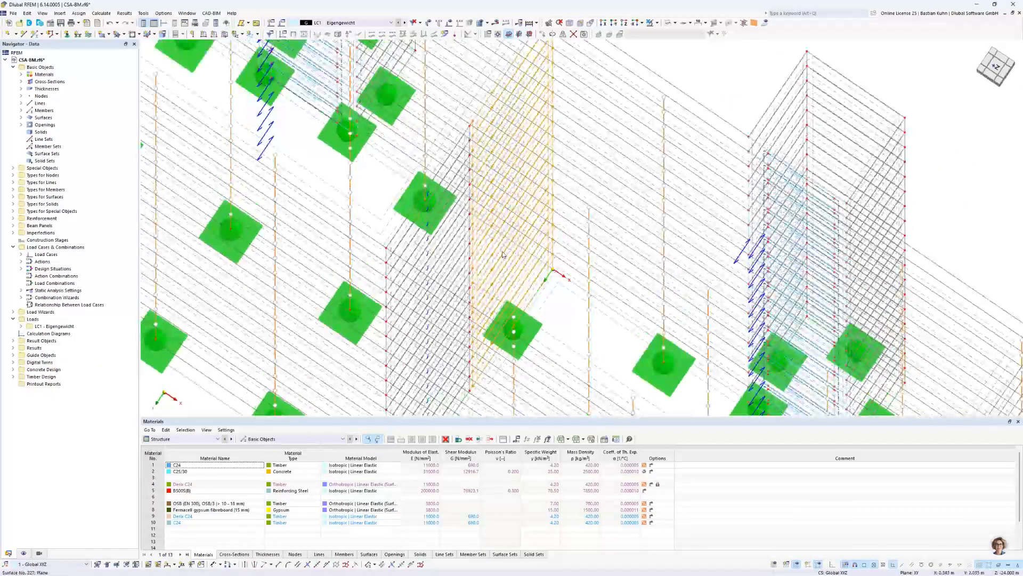
{"action": "scroll", "coordinate": [478, 126], "scroll_direction": "up", "scroll_amount": 8}
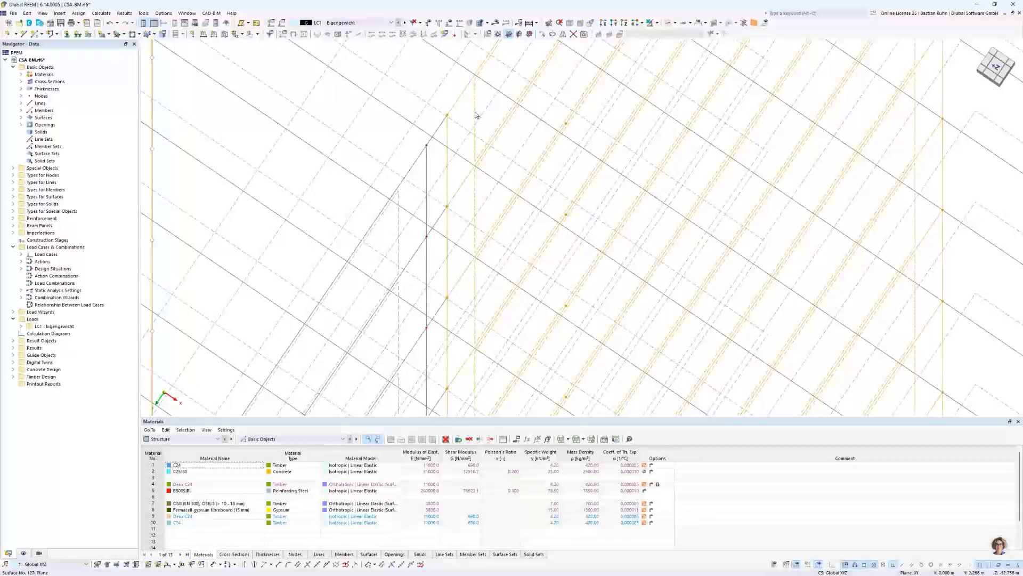
{"action": "right_click", "coordinate": [476, 113]}
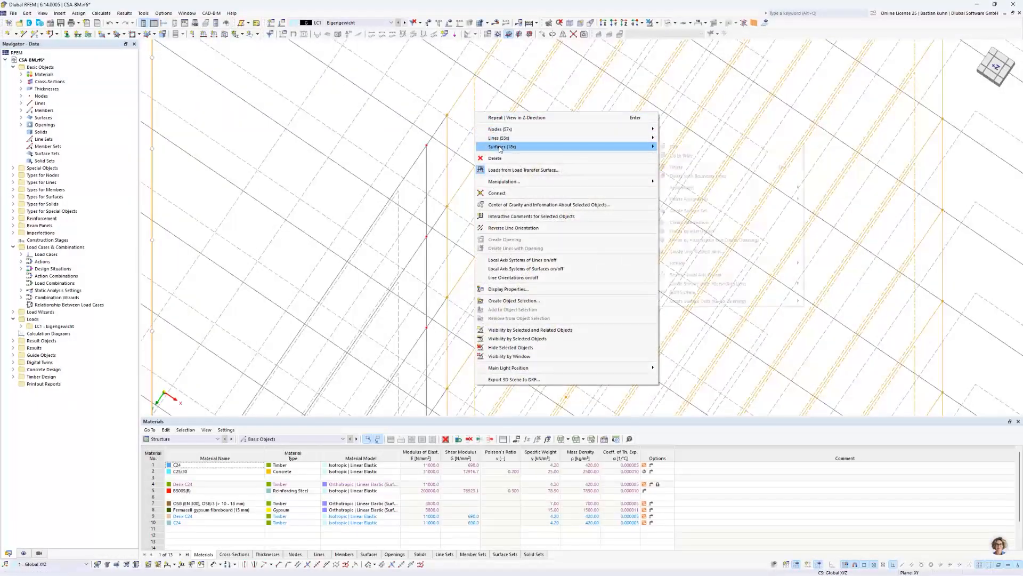
{"action": "mouse_move", "coordinate": [499, 146]}
{"action": "left_click", "coordinate": [683, 146]}
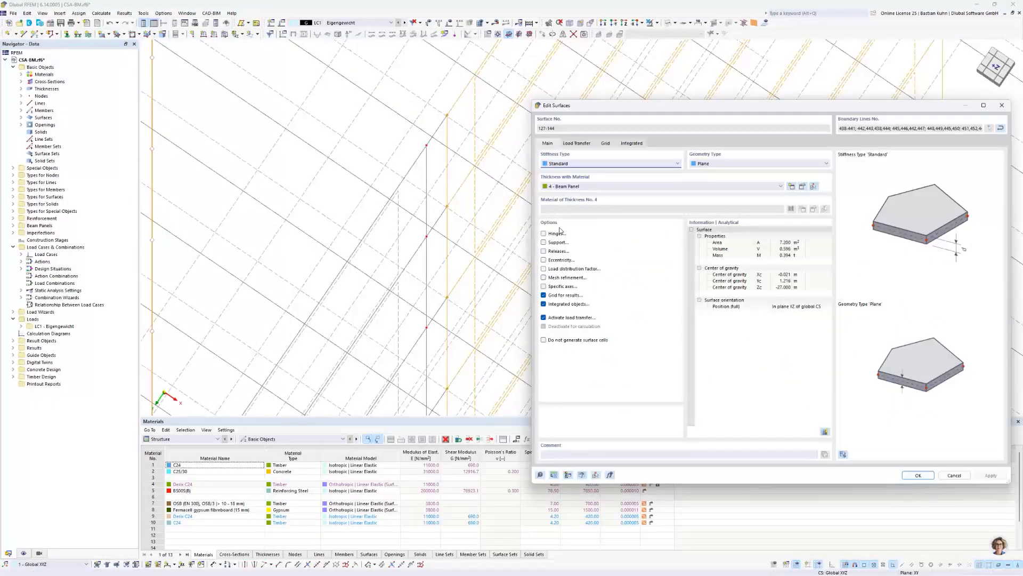
{"action": "left_click", "coordinate": [656, 187]}
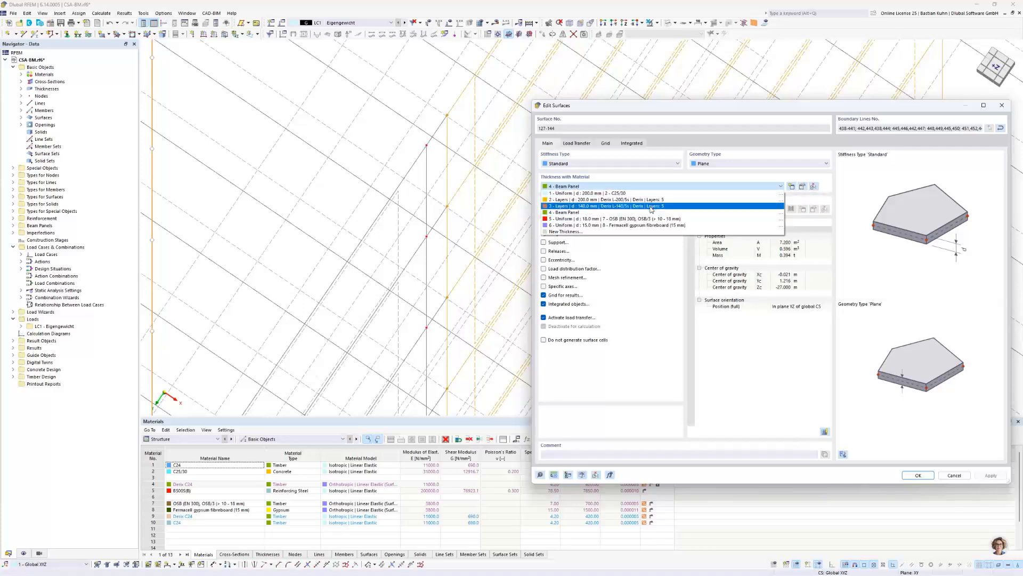
{"action": "left_click", "coordinate": [650, 207]}
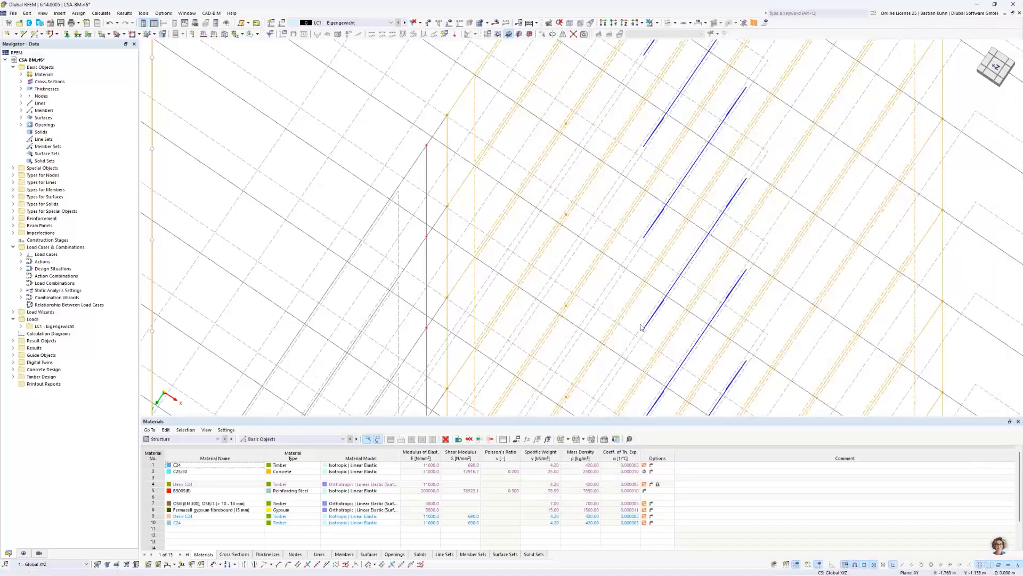
- Review the stiffness type, thickness and options of the central wall surfaces 127-144 without changing anything
{"action": "scroll", "coordinate": [642, 327], "scroll_direction": "down", "scroll_amount": 3}
{"action": "scroll", "coordinate": [535, 220], "scroll_direction": "up", "scroll_amount": 4}
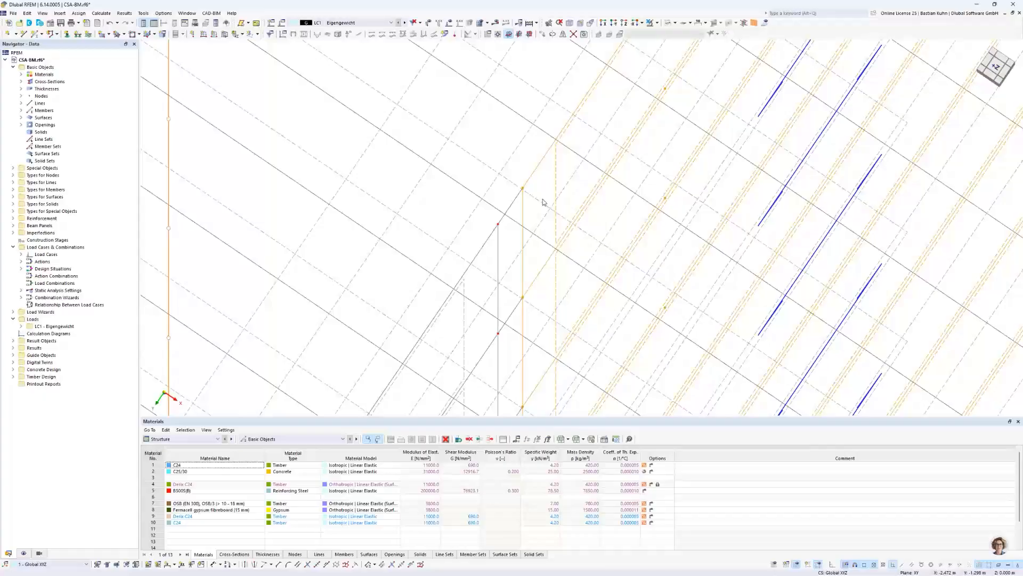
{"action": "right_click", "coordinate": [556, 175]}
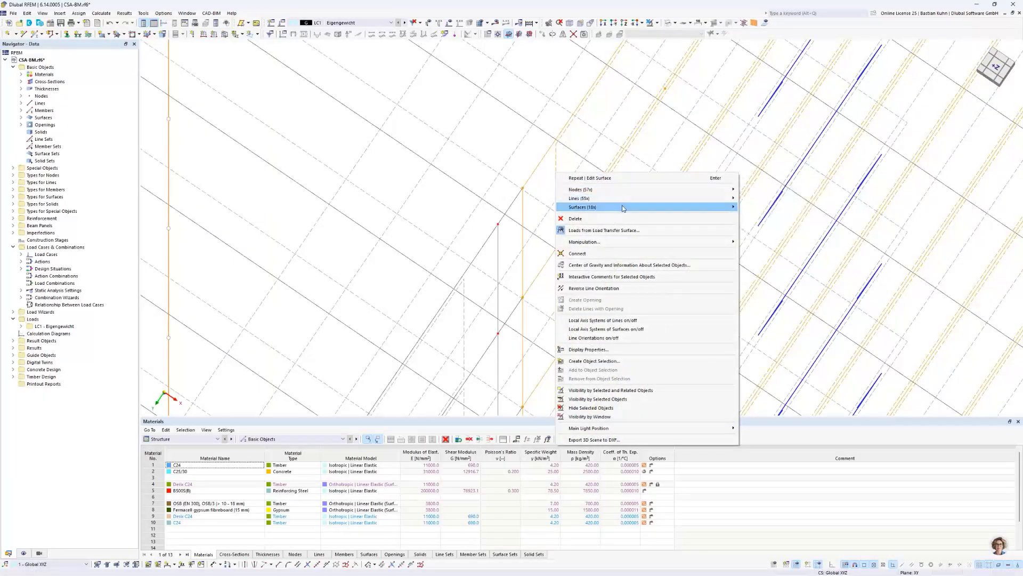
{"action": "mouse_move", "coordinate": [687, 208]}
{"action": "left_click", "coordinate": [756, 206]}
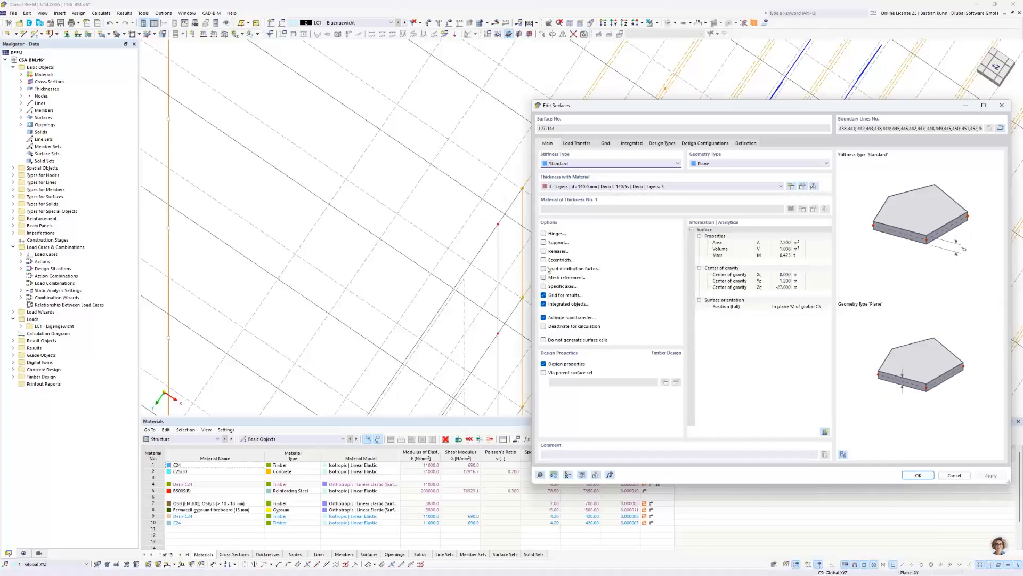
{"action": "left_click", "coordinate": [951, 475]}
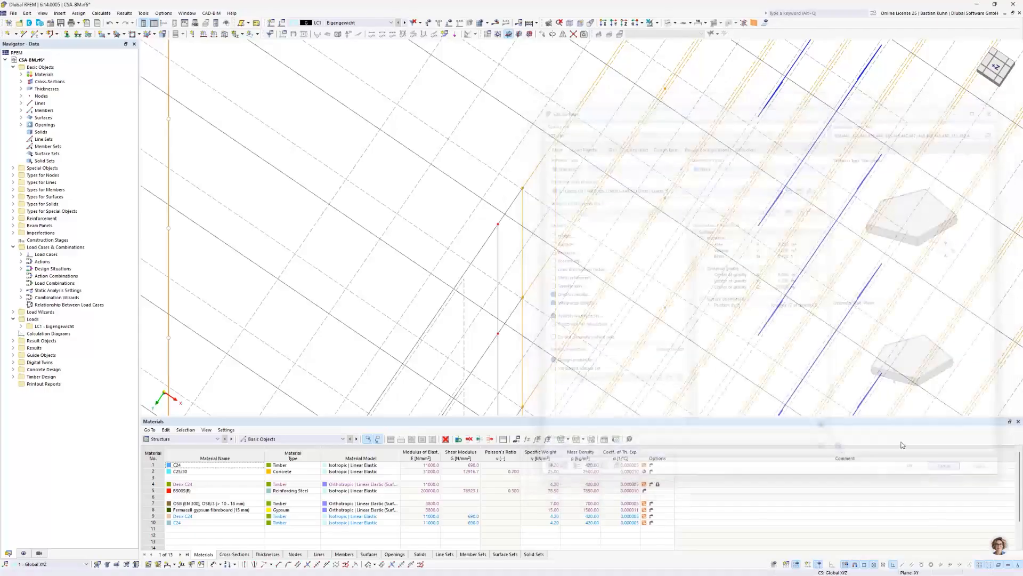
- Bring the whole building into view and create a new construction stage
{"action": "scroll", "coordinate": [618, 240], "scroll_direction": "down", "scroll_amount": 5}
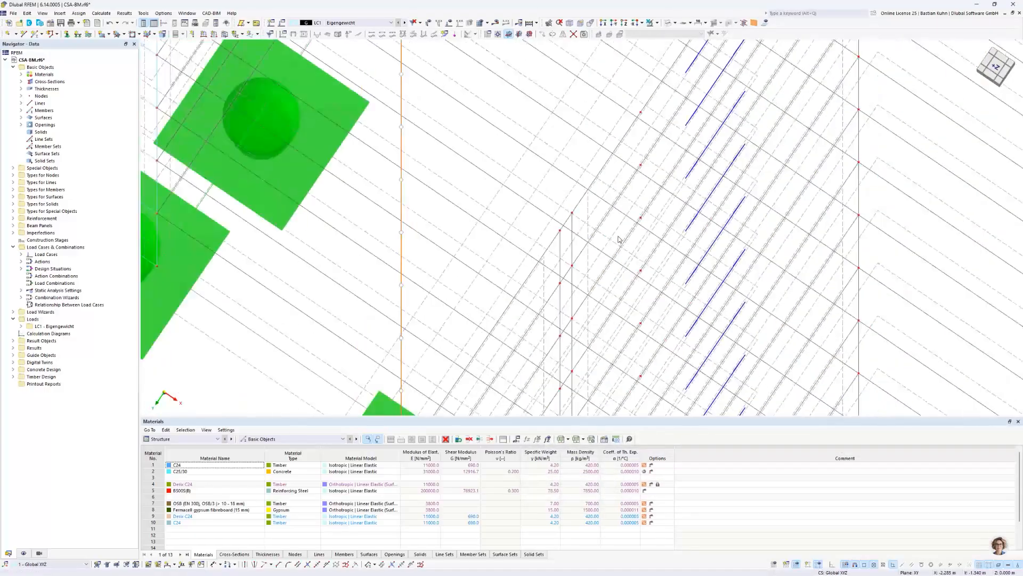
{"action": "scroll", "coordinate": [618, 240], "scroll_direction": "down", "scroll_amount": 3}
{"action": "middle_click_drag", "start_coordinate": [624, 255], "coordinate": [694, 225], "text": "ctrl"}
{"action": "scroll", "coordinate": [642, 249], "scroll_direction": "down", "scroll_amount": 8}
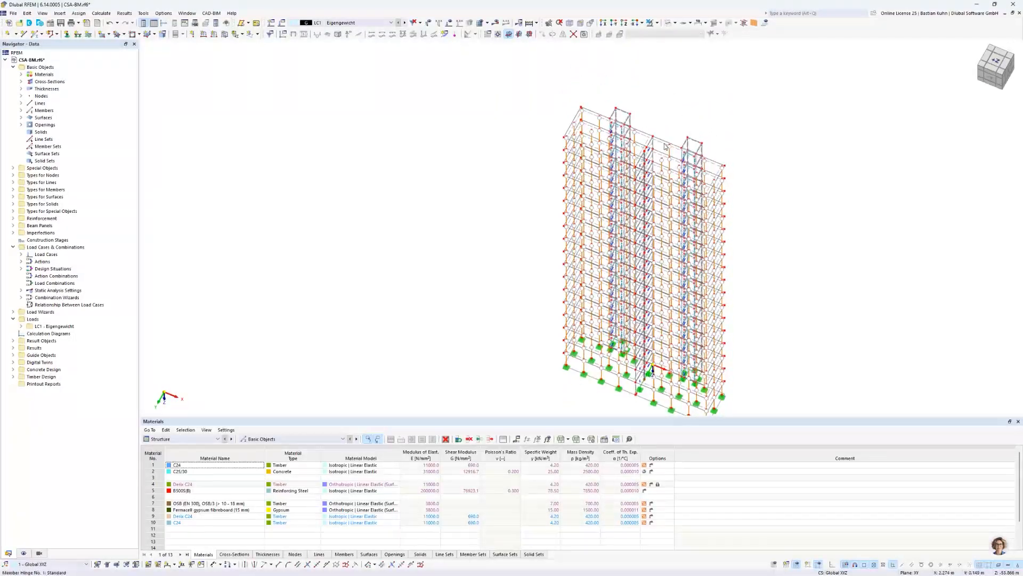
{"action": "scroll", "coordinate": [661, 147], "scroll_direction": "up", "scroll_amount": 4}
{"action": "scroll", "coordinate": [484, 215], "scroll_direction": "down", "scroll_amount": 6}
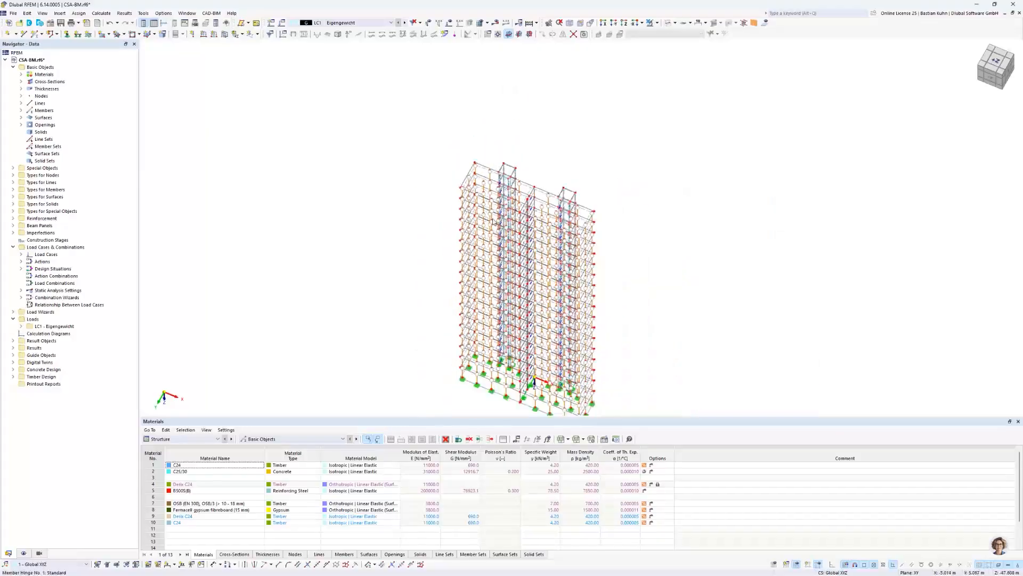
{"action": "middle_click_drag", "start_coordinate": [541, 220], "coordinate": [500, 145]}
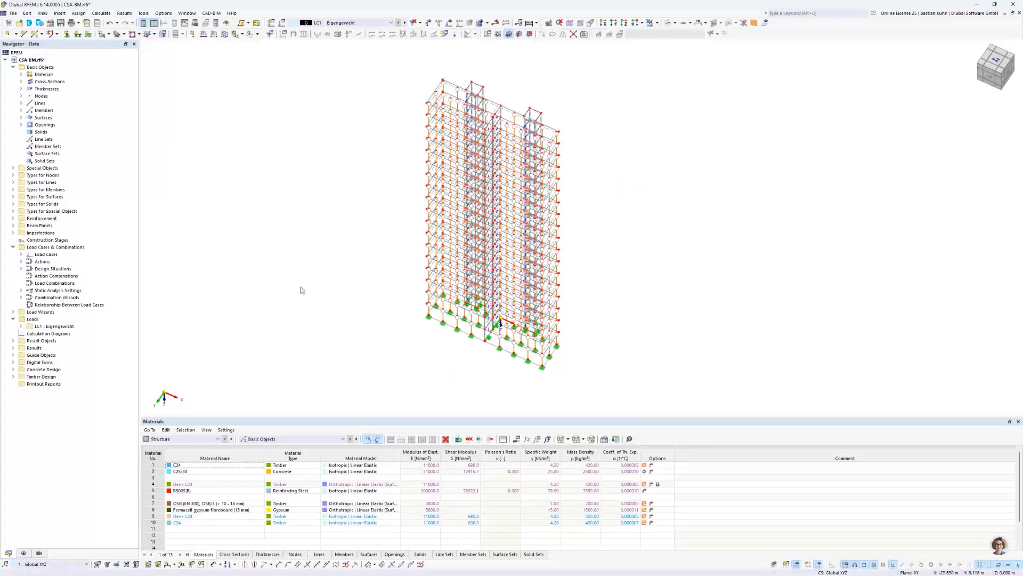
{"action": "left_click", "coordinate": [54, 240]}
{"action": "right_click", "coordinate": [53, 240]}
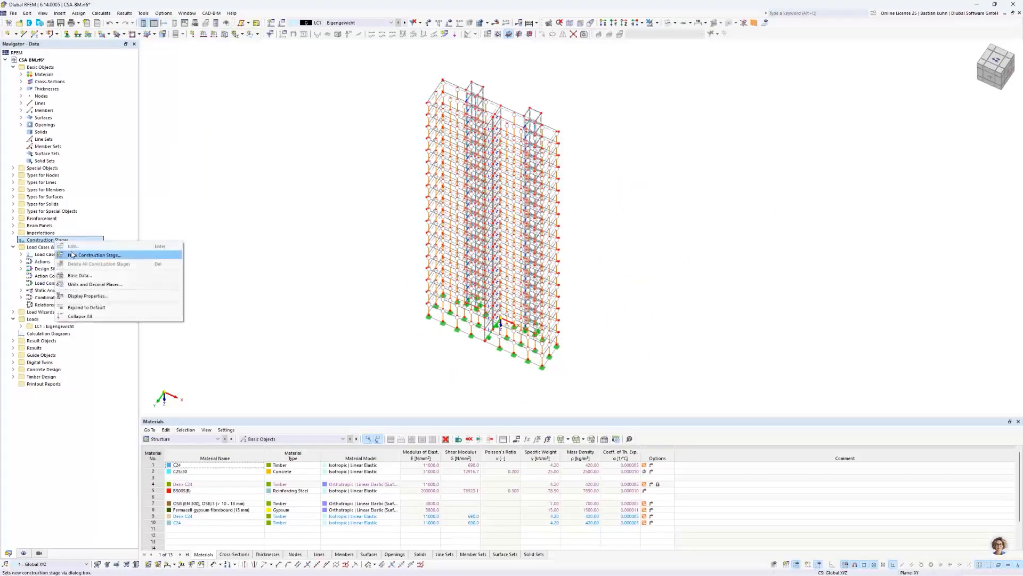
{"action": "left_click", "coordinate": [72, 255]}
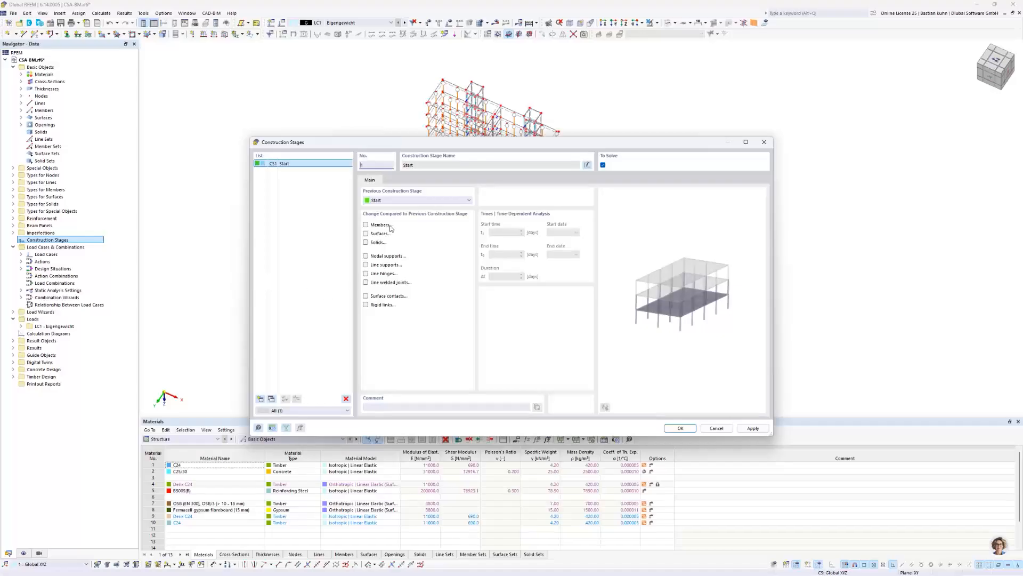
{"action": "left_click_drag", "start_coordinate": [476, 145], "coordinate": [503, 83]}
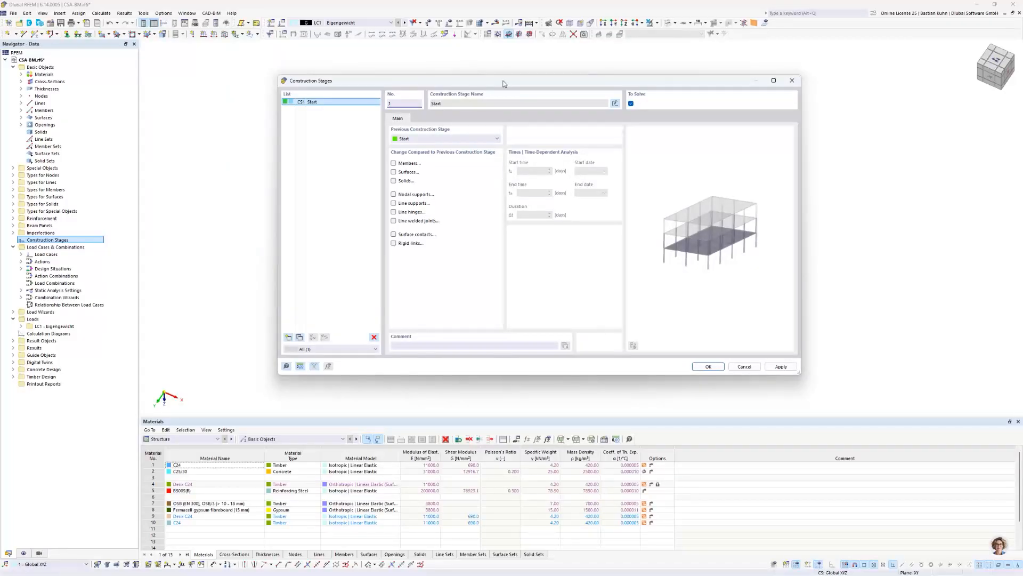
- Enable changes to members, surfaces, nodal supports and line supports for construction stage CS1
{"action": "left_click", "coordinate": [393, 164]}
{"action": "left_click", "coordinate": [394, 172]}
{"action": "left_click", "coordinate": [393, 194]}
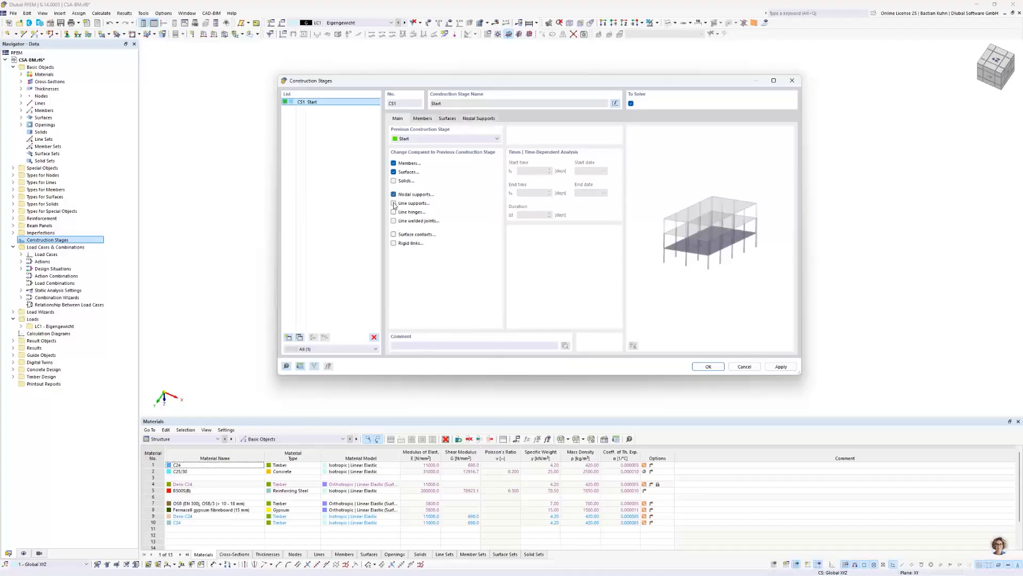
{"action": "left_click", "coordinate": [393, 203]}
- Add only the ground-floor story's members to construction stage CS1, selecting them in the front elevation of the building
{"action": "left_click", "coordinate": [423, 118]}
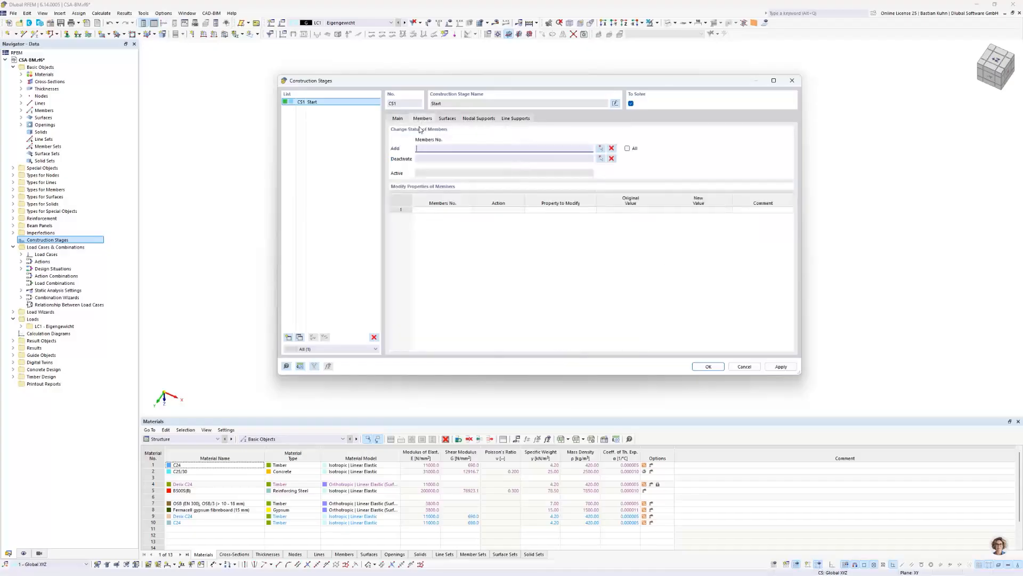
{"action": "left_click", "coordinate": [600, 148]}
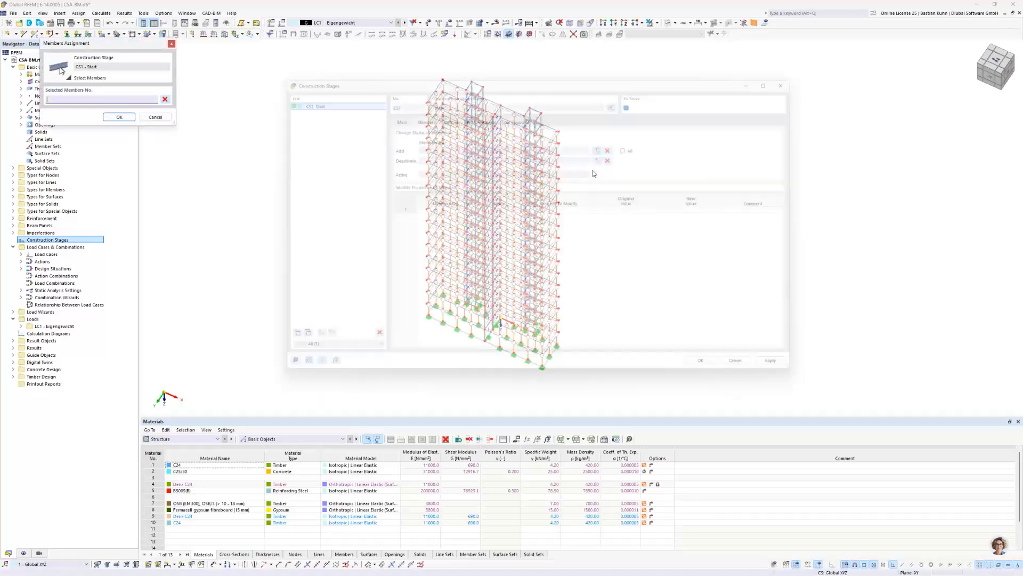
{"action": "left_click", "coordinate": [622, 23]}
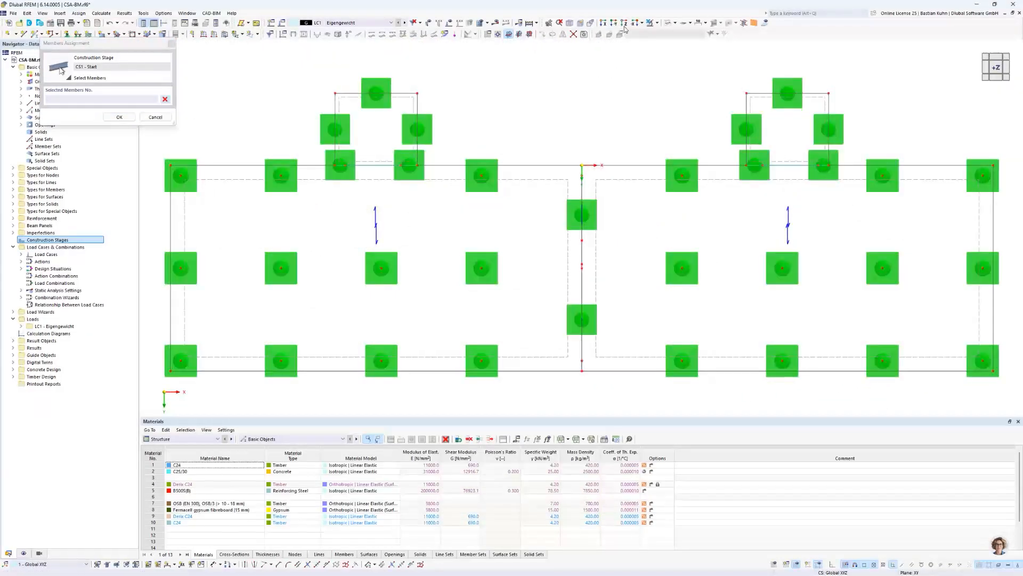
{"action": "left_click", "coordinate": [613, 23]}
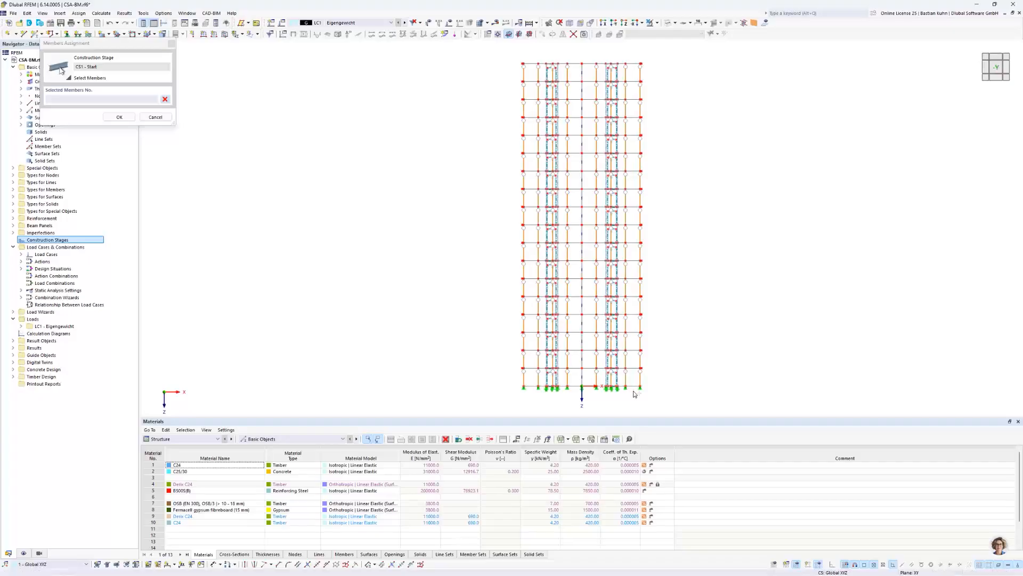
{"action": "scroll", "coordinate": [666, 392], "scroll_direction": "up", "scroll_amount": 2}
{"action": "left_click_drag", "start_coordinate": [672, 394], "coordinate": [351, 338]}
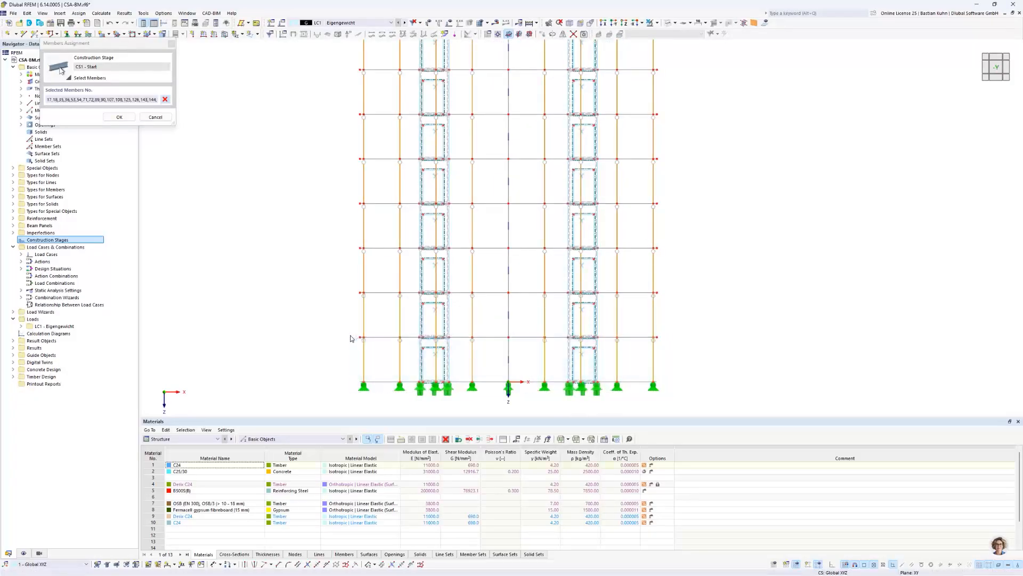
{"action": "left_click", "coordinate": [165, 100]}
{"action": "left_click_drag", "start_coordinate": [342, 333], "coordinate": [695, 402]}
{"action": "middle_click_drag", "start_coordinate": [697, 373], "coordinate": [663, 336], "text": "ctrl"}
{"action": "scroll", "coordinate": [662, 336], "scroll_direction": "up", "scroll_amount": 1}
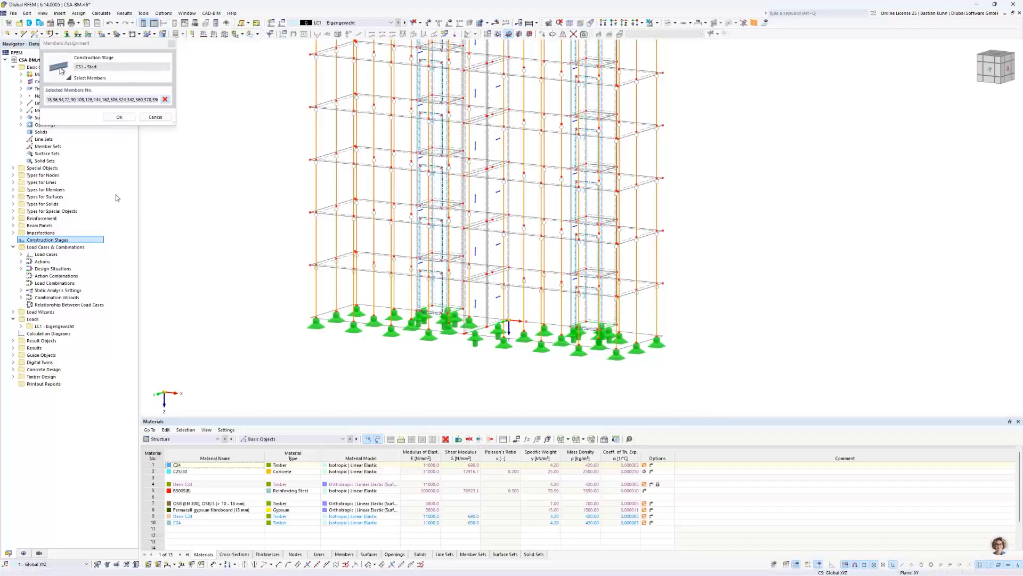
{"action": "left_click", "coordinate": [119, 116]}
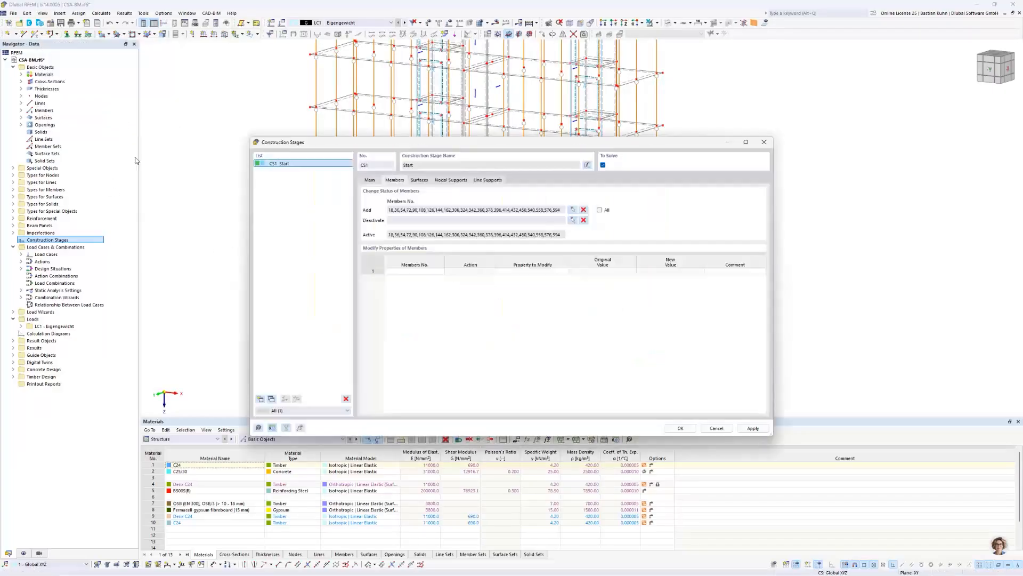
- Add the ground-floor story's wall and slab surfaces to construction stage CS1, selecting them in the front elevation
{"action": "left_click", "coordinate": [420, 180]}
{"action": "left_click", "coordinate": [574, 209]}
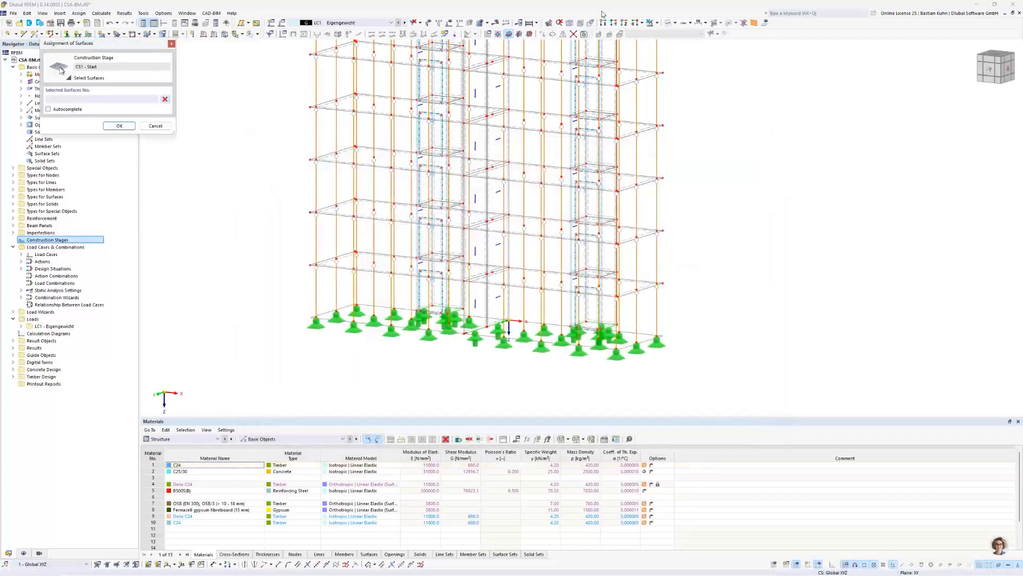
{"action": "left_click", "coordinate": [614, 22]}
{"action": "middle_click_drag", "start_coordinate": [504, 314], "coordinate": [378, 219]}
{"action": "scroll", "coordinate": [433, 258], "scroll_direction": "up", "scroll_amount": 5}
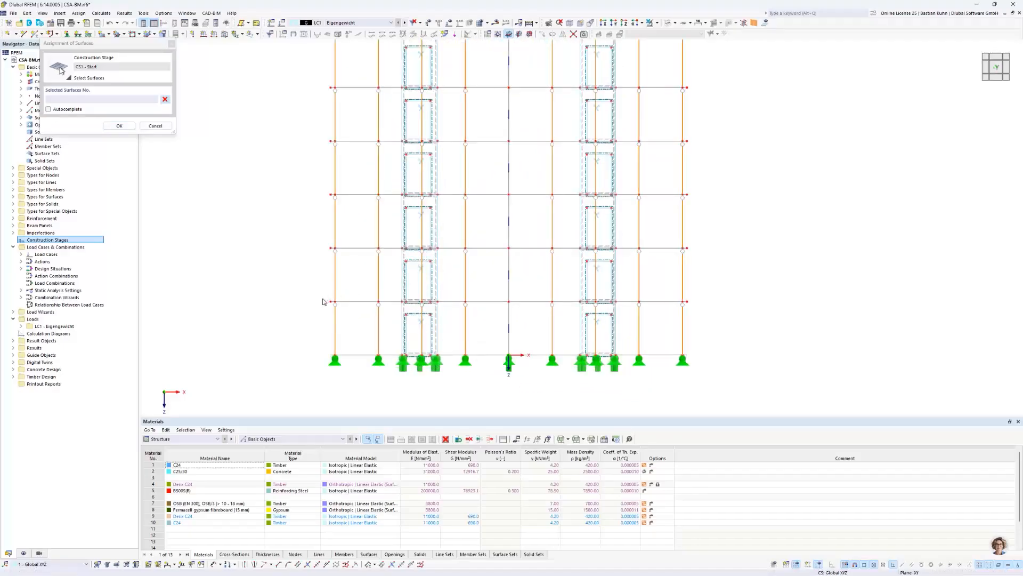
{"action": "left_click_drag", "start_coordinate": [322, 301], "coordinate": [723, 387]}
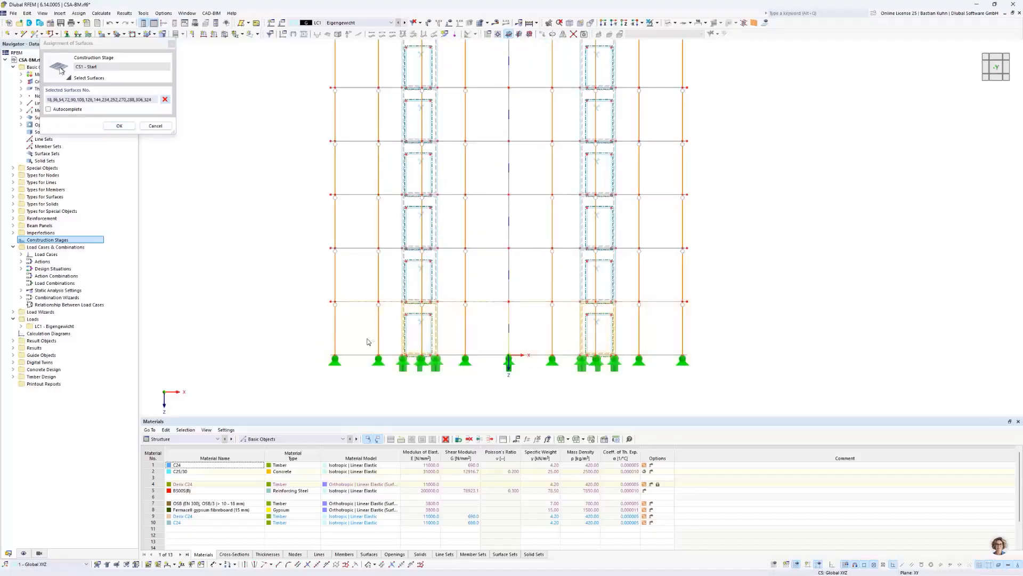
{"action": "left_click", "coordinate": [119, 126]}
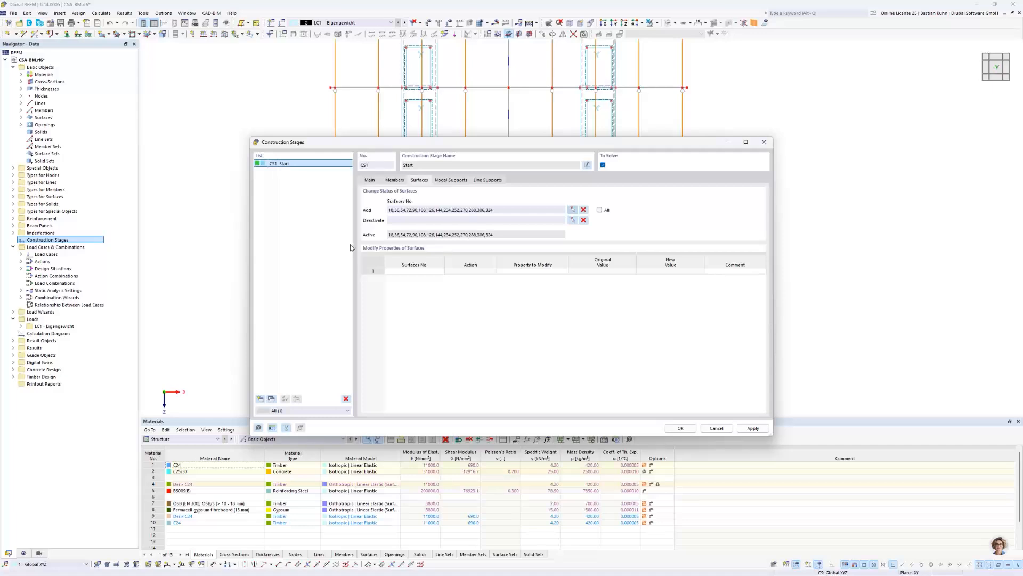
- Add all nodal supports and all line supports to construction stage CS1
{"action": "left_click", "coordinate": [451, 180]}
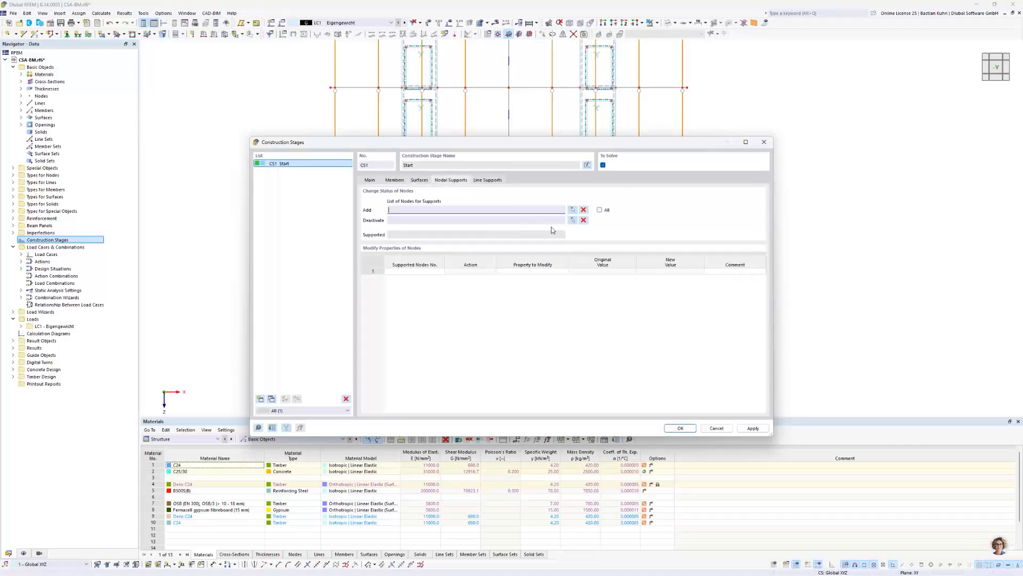
{"action": "left_click", "coordinate": [599, 209]}
{"action": "left_click", "coordinate": [487, 180]}
{"action": "left_click", "coordinate": [600, 209]}
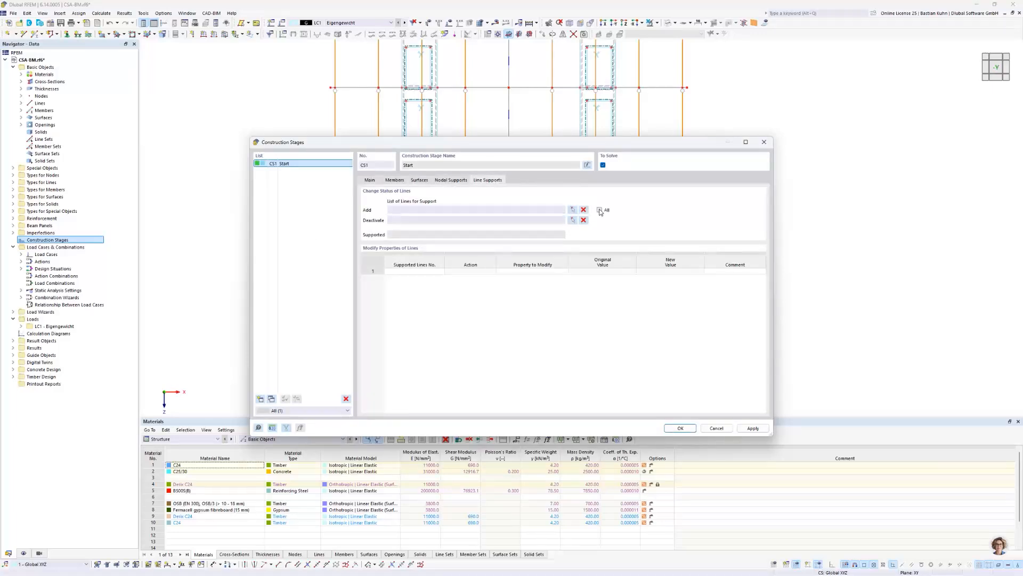
- Create construction stage CS2 following CS1, with changes to nodal supports and line supports disabled
{"action": "left_click", "coordinate": [261, 398]}
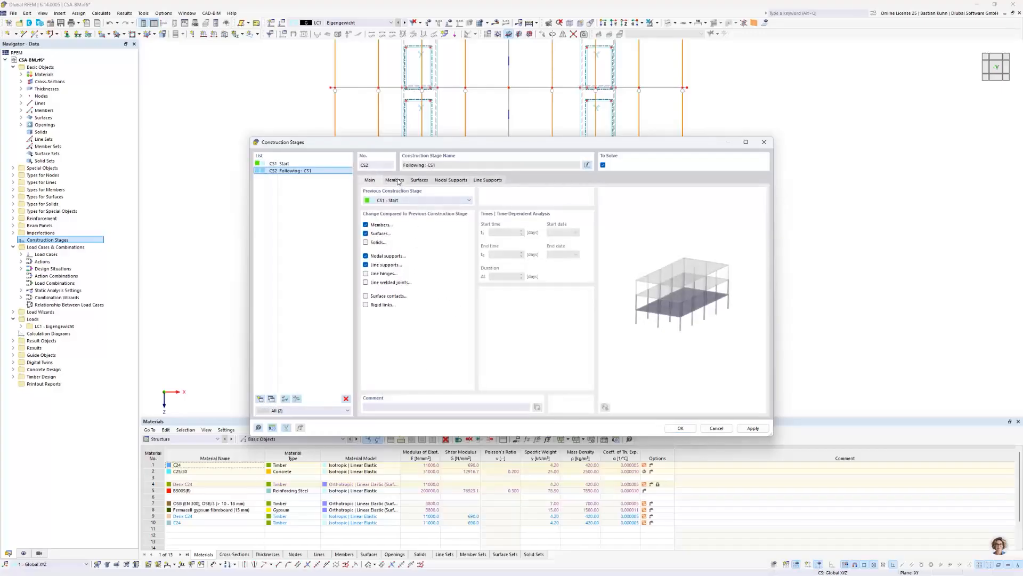
{"action": "left_click", "coordinate": [366, 264]}
{"action": "left_click", "coordinate": [365, 256]}
- Add the second story's members to construction stage CS2
{"action": "left_click", "coordinate": [394, 180]}
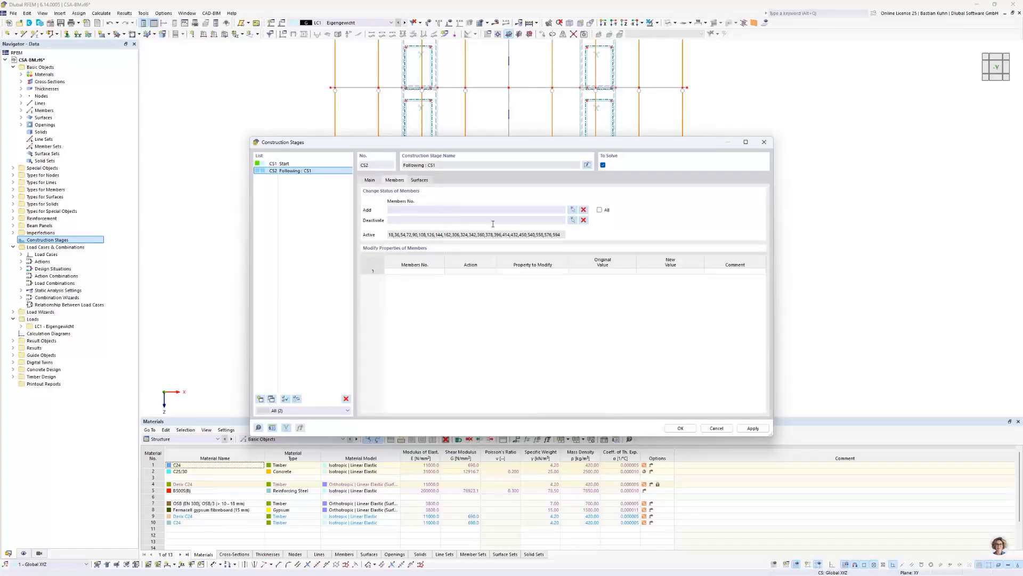
{"action": "left_click", "coordinate": [571, 211]}
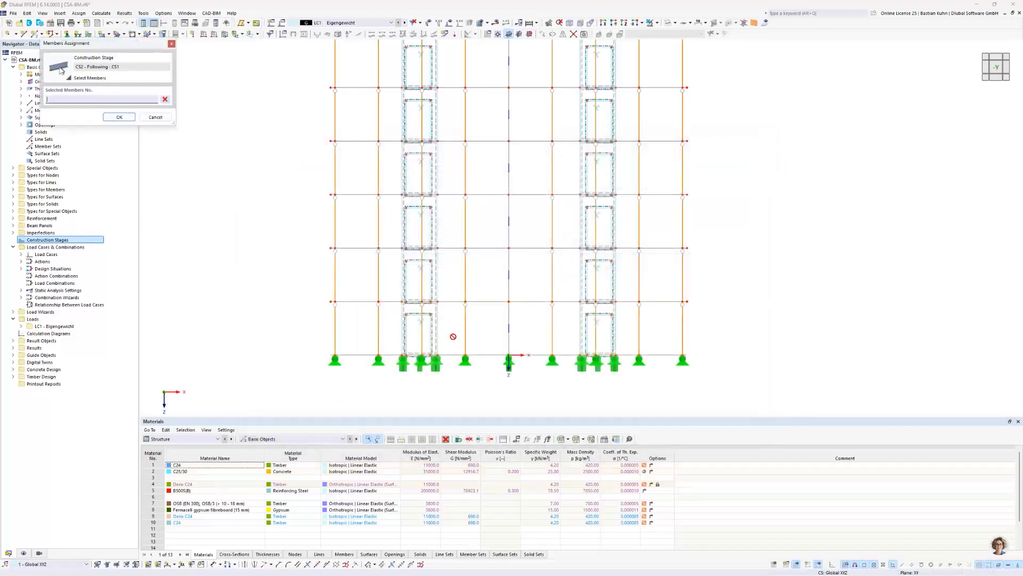
{"action": "left_click_drag", "start_coordinate": [319, 241], "coordinate": [703, 309]}
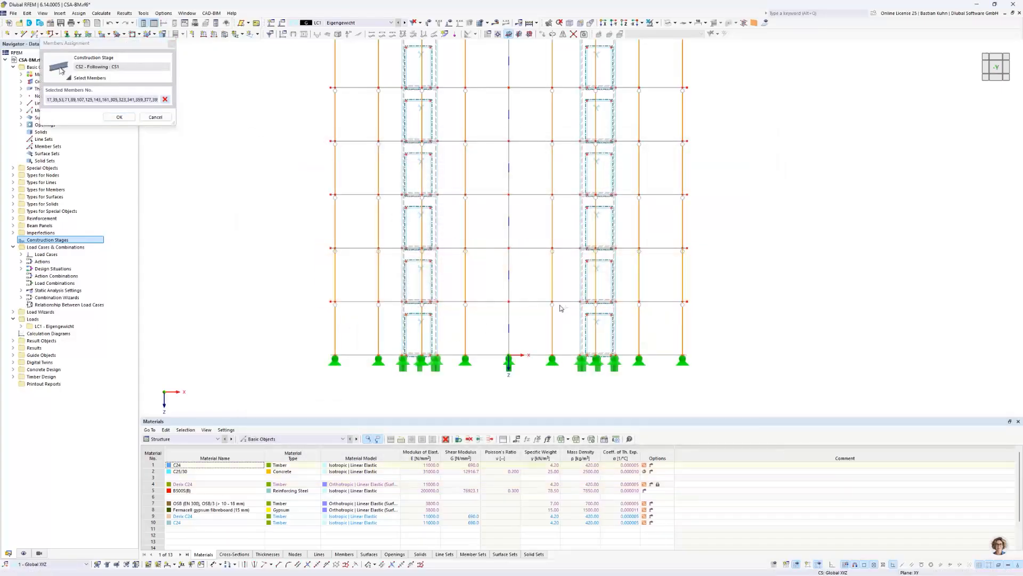
{"action": "left_click", "coordinate": [120, 117]}
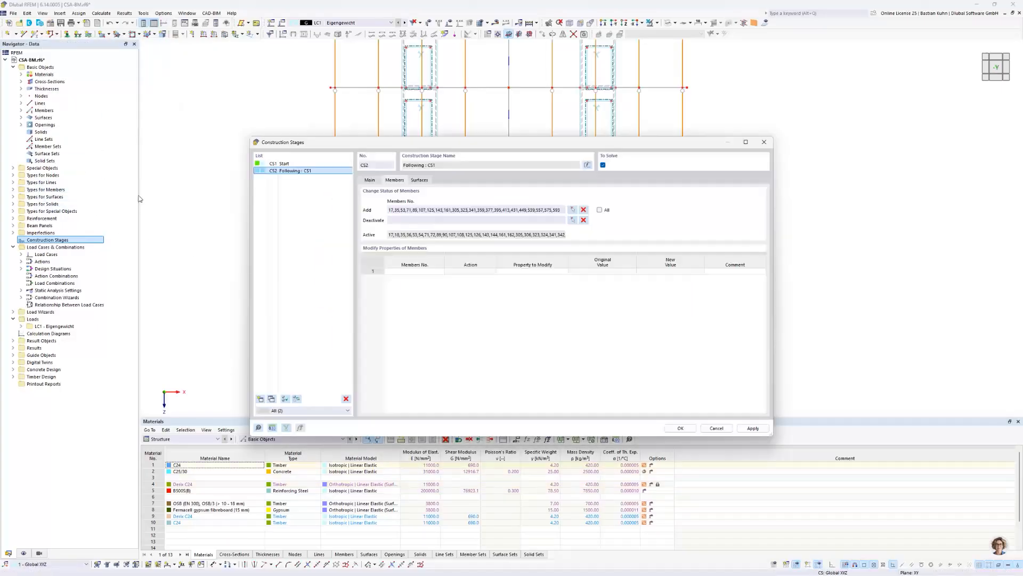
- Add the second story's surfaces to construction stage CS2 and accept the construction stage definitions
{"action": "left_click", "coordinate": [419, 180]}
{"action": "left_click", "coordinate": [571, 210]}
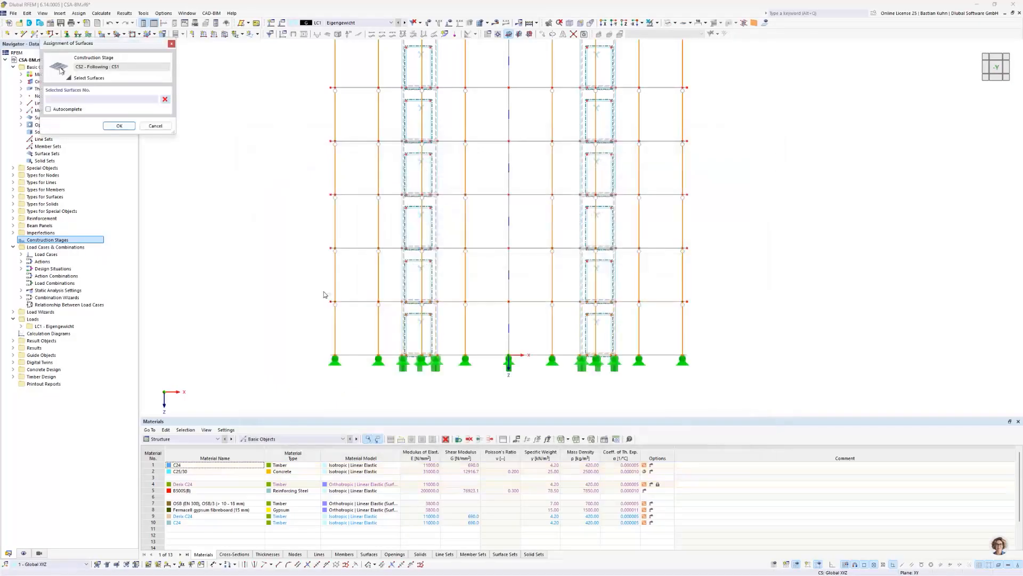
{"action": "left_click_drag", "start_coordinate": [316, 245], "coordinate": [717, 317]}
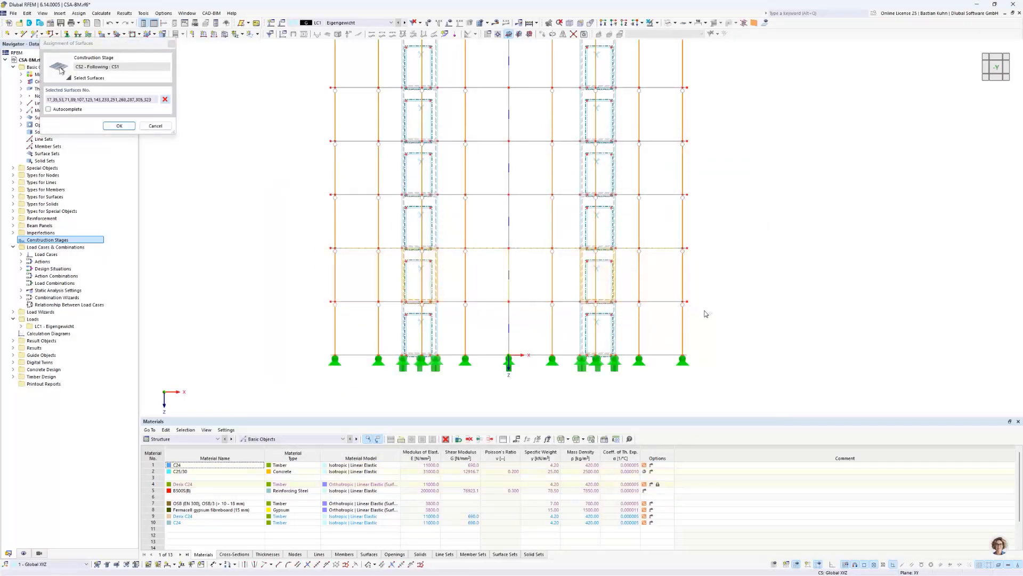
{"action": "left_click", "coordinate": [117, 127]}
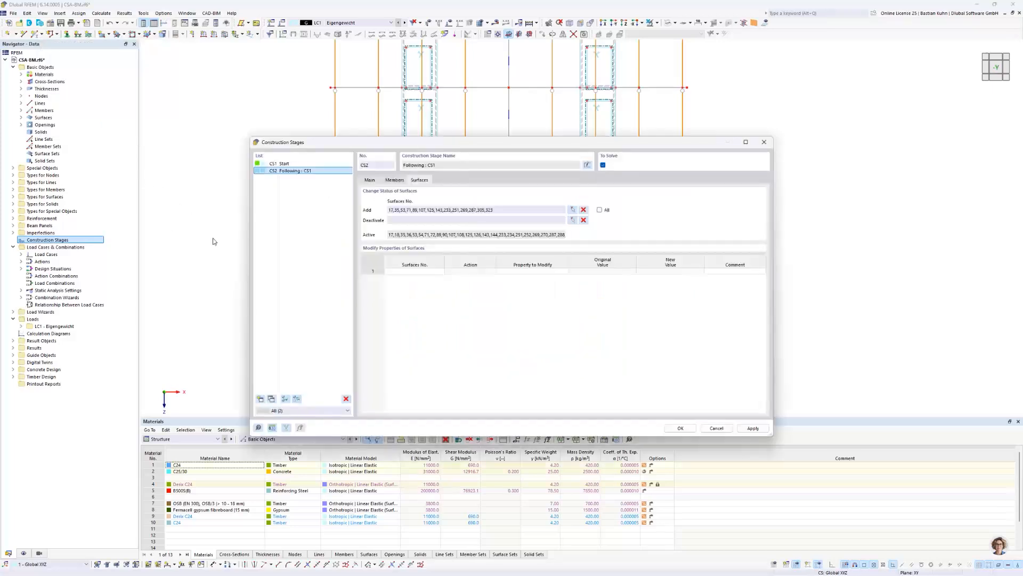
{"action": "left_click", "coordinate": [680, 428]}
- Display construction stage CS1 in a three-dimensional view to check its active objects
{"action": "scroll", "coordinate": [339, 253], "scroll_direction": "down", "scroll_amount": 5}
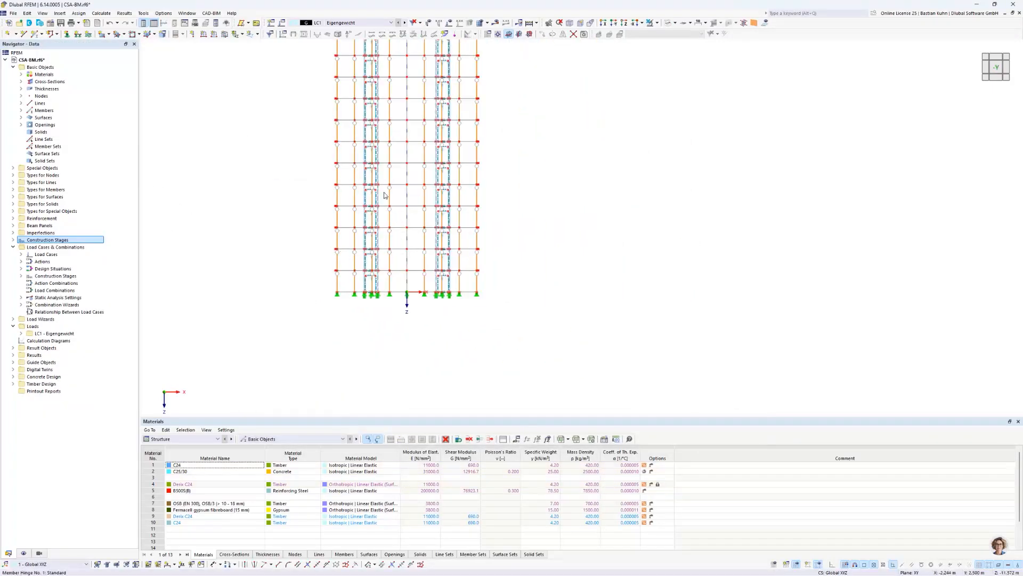
{"action": "left_click", "coordinate": [365, 23]}
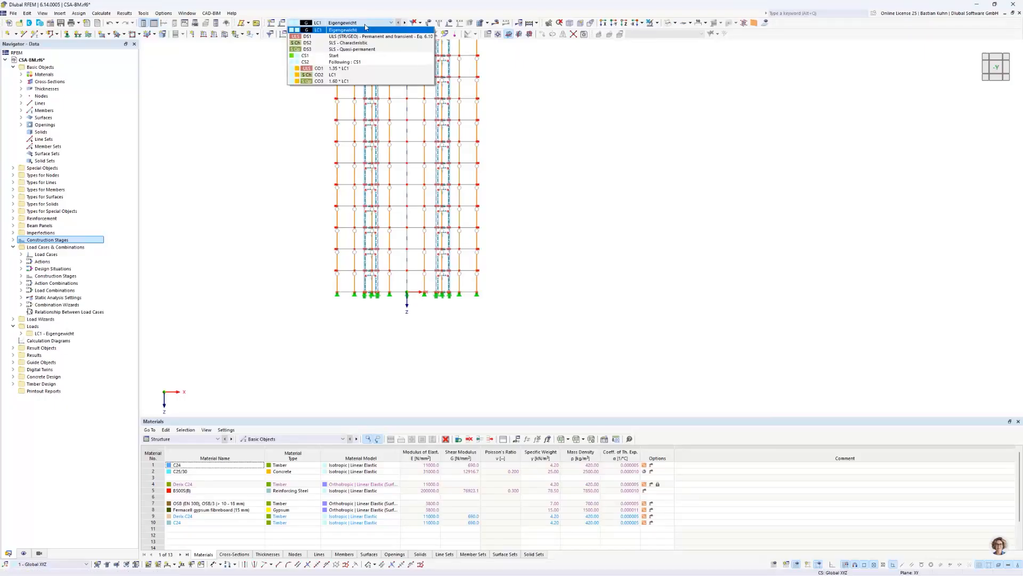
{"action": "left_click", "coordinate": [365, 56]}
{"action": "middle_click_drag", "start_coordinate": [505, 225], "coordinate": [608, 207]}
{"action": "middle_click_drag", "start_coordinate": [608, 207], "coordinate": [544, 233], "text": "ctrl"}
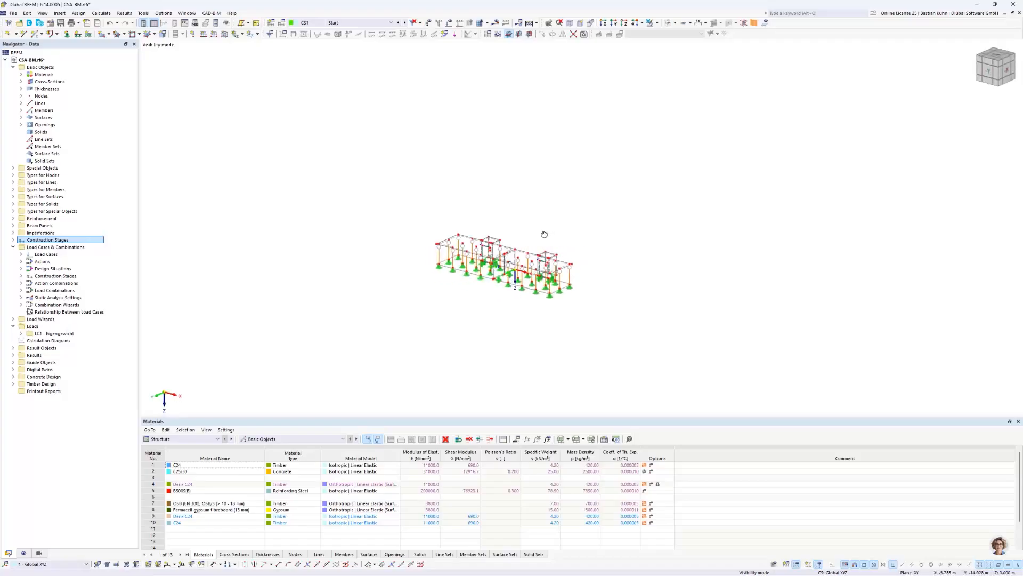
{"action": "scroll", "coordinate": [549, 235], "scroll_direction": "up", "scroll_amount": 1}
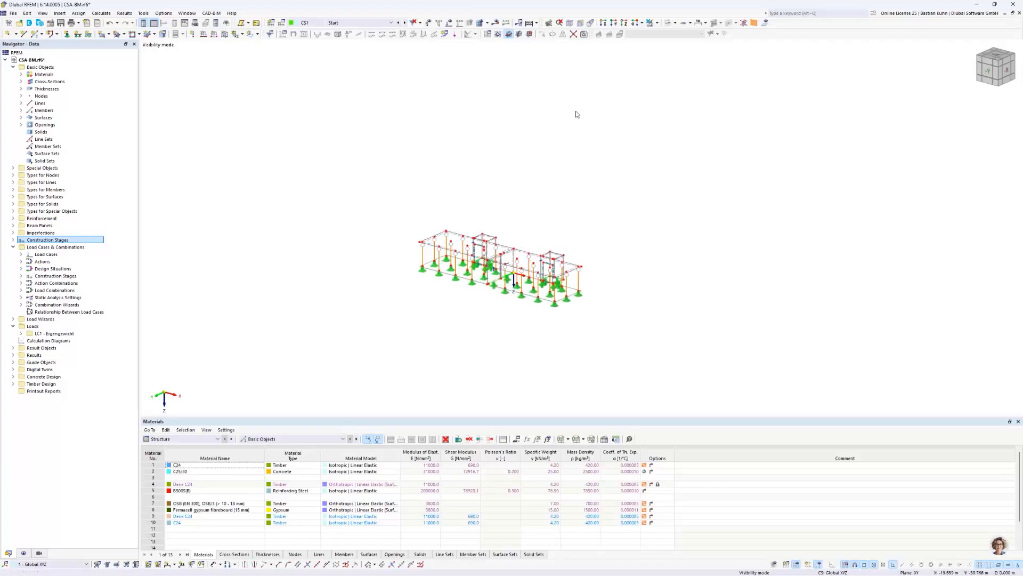
- Render the model as solid and display construction stage CS2 to check its two stories
{"action": "left_click", "coordinate": [669, 23]}
{"action": "scroll", "coordinate": [567, 239], "scroll_direction": "up", "scroll_amount": 5}
{"action": "middle_click_drag", "start_coordinate": [491, 221], "coordinate": [506, 165]}
{"action": "left_click", "coordinate": [406, 23]}
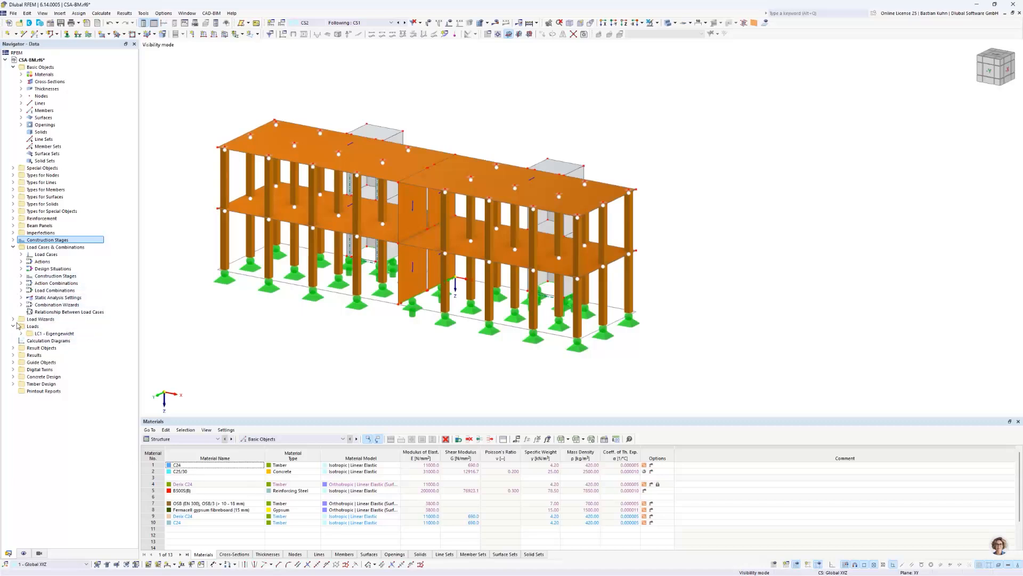
- Assign load case LC1 Eigengewicht to construction stage CS1 as a permanent load with factor 1.00
{"action": "left_click", "coordinate": [21, 275]}
{"action": "left_click", "coordinate": [43, 284]}
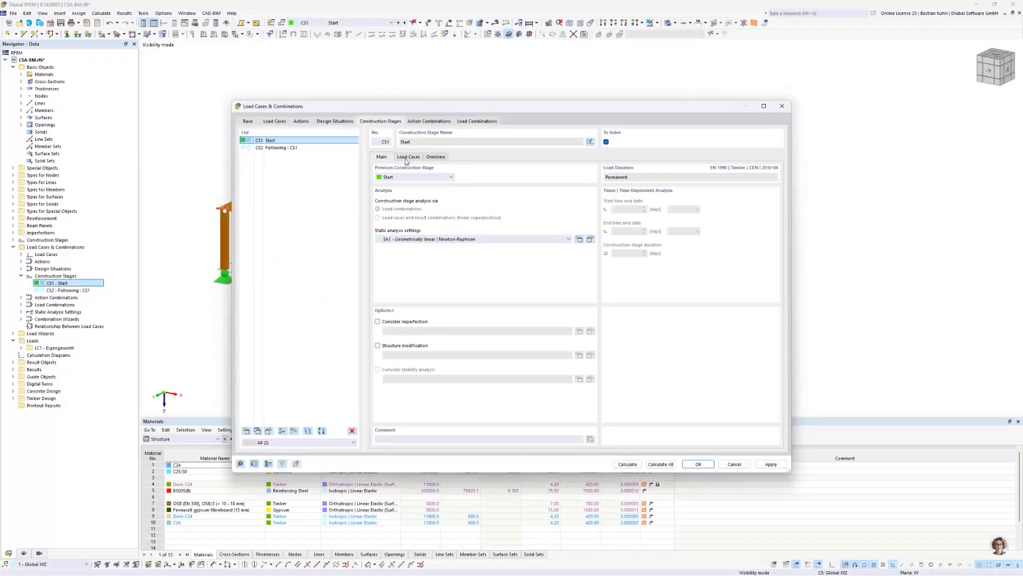
{"action": "left_click", "coordinate": [407, 157]}
{"action": "double_click", "coordinate": [405, 180]}
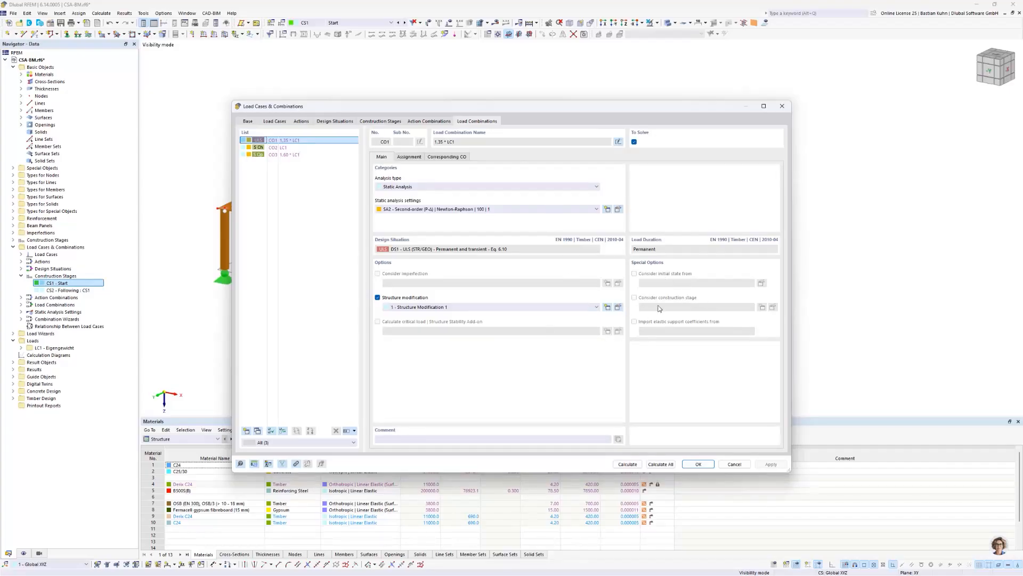
{"action": "left_click", "coordinate": [372, 122]}
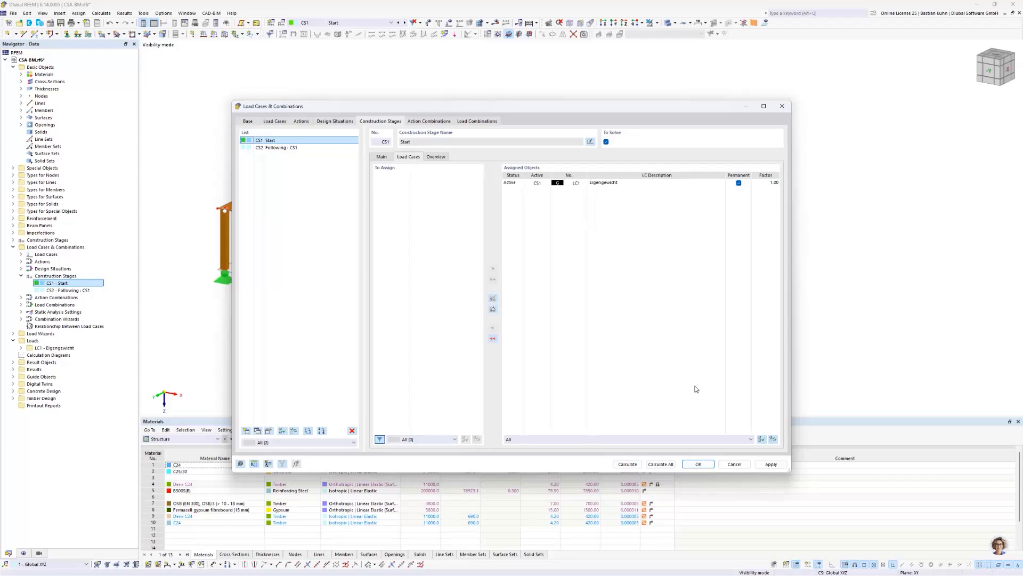
{"action": "left_click", "coordinate": [699, 464]}
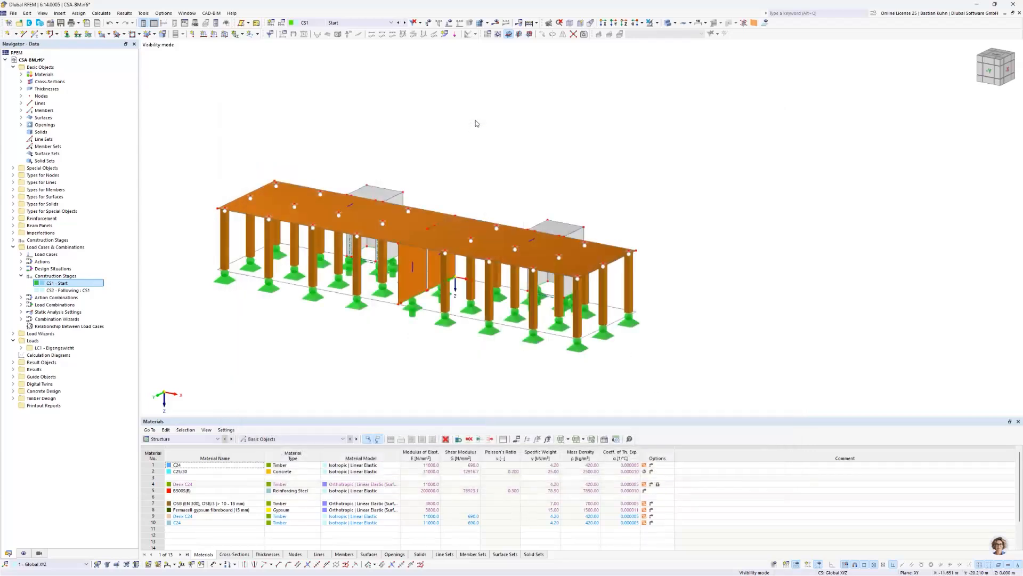
- Display the results of construction stage CS2, examining the columns' axial forces N and the global deformations |u|
{"action": "left_click", "coordinate": [350, 23]}
{"action": "left_click", "coordinate": [345, 62]}
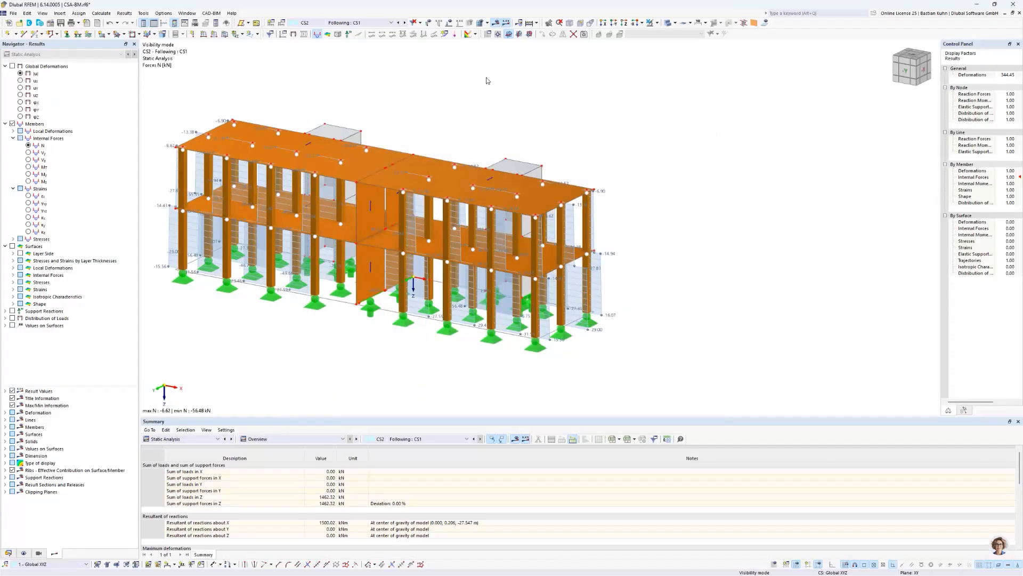
{"action": "scroll", "coordinate": [260, 150], "scroll_direction": "up", "scroll_amount": 5}
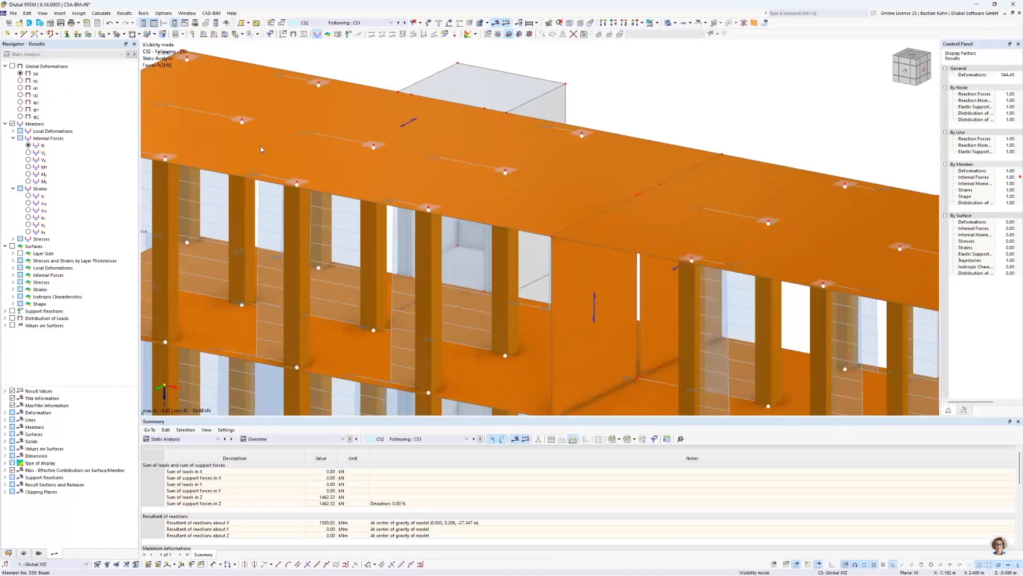
{"action": "scroll", "coordinate": [260, 149], "scroll_direction": "down", "scroll_amount": 3}
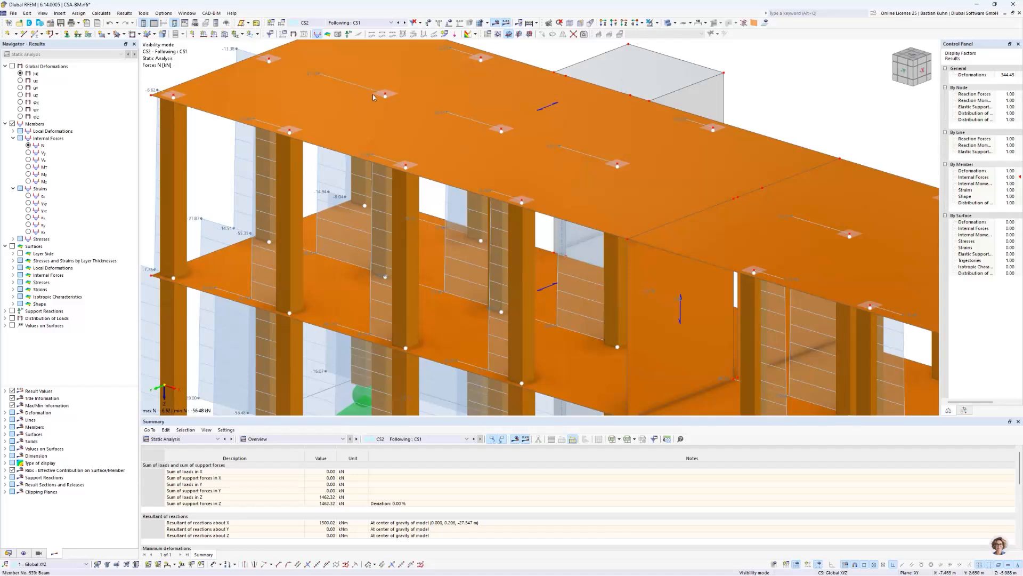
{"action": "scroll", "coordinate": [372, 93], "scroll_direction": "down", "scroll_amount": 3}
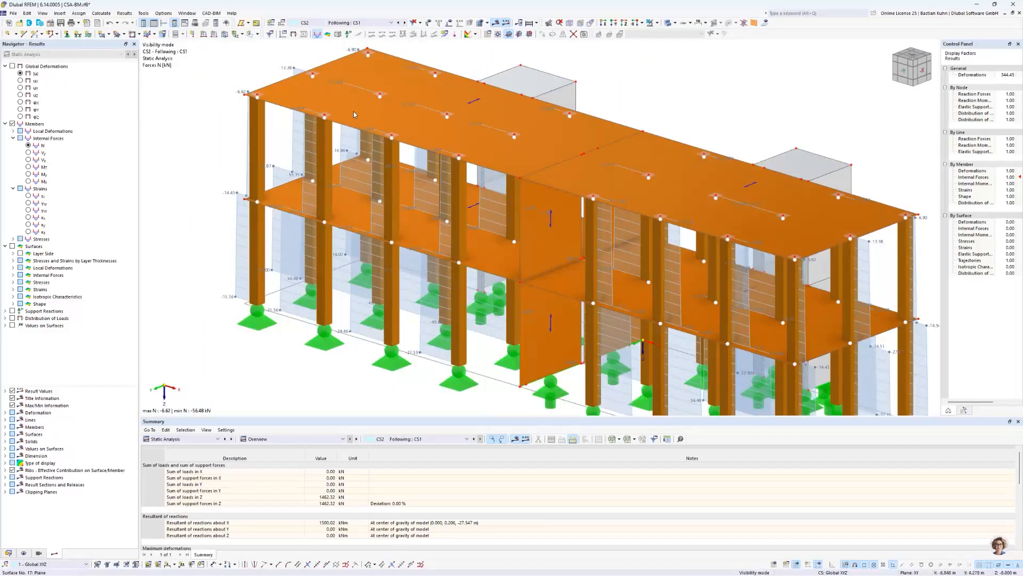
{"action": "left_click", "coordinate": [12, 66]}
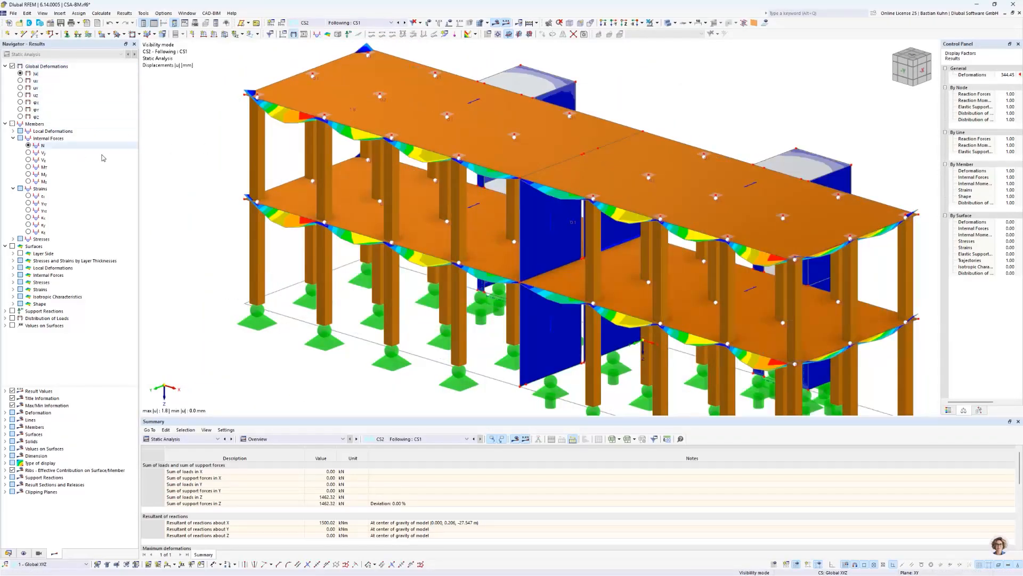
- Compare the global deformations |u| of construction stages CS1 and CS2 as colored result surfaces on the model
{"action": "left_click", "coordinate": [667, 24]}
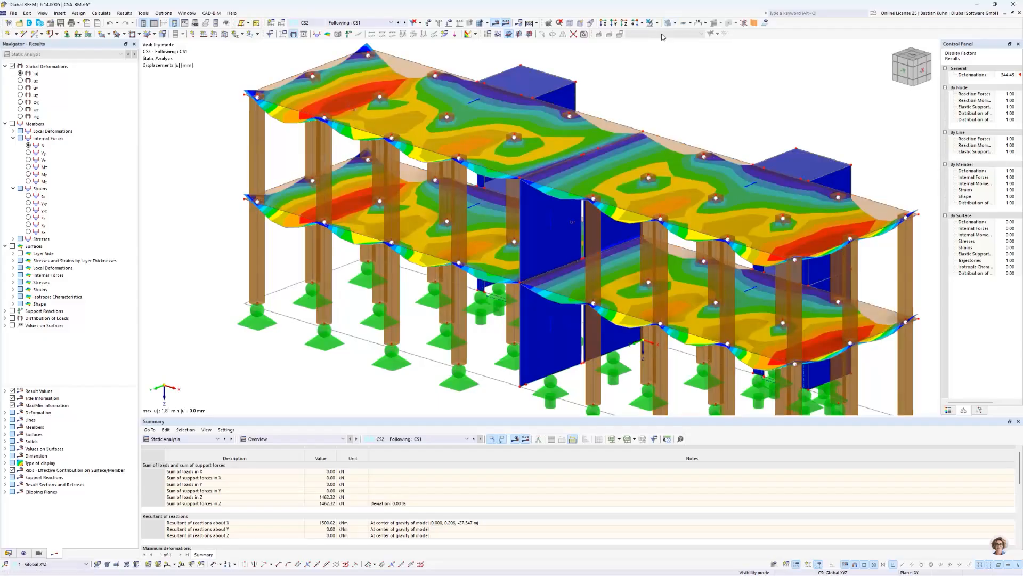
{"action": "left_click", "coordinate": [391, 23]}
{"action": "left_click", "coordinate": [375, 56]}
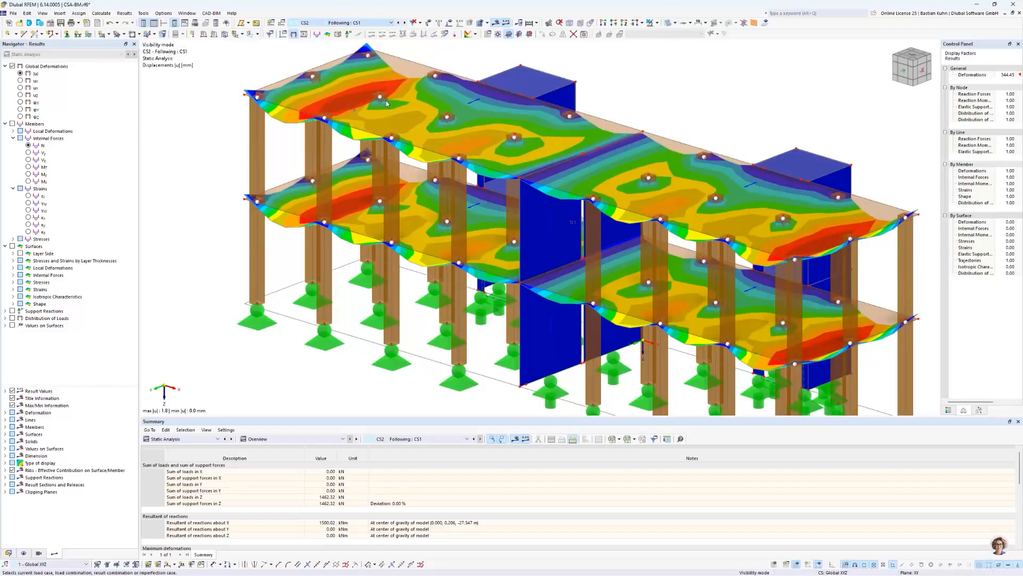
{"action": "mouse_move", "coordinate": [358, 167]}
{"action": "middle_mouse_down"}
{"action": "mouse_move", "coordinate": [340, 161]}
{"action": "mouse_move", "coordinate": [362, 157]}
{"action": "middle_mouse_up"}
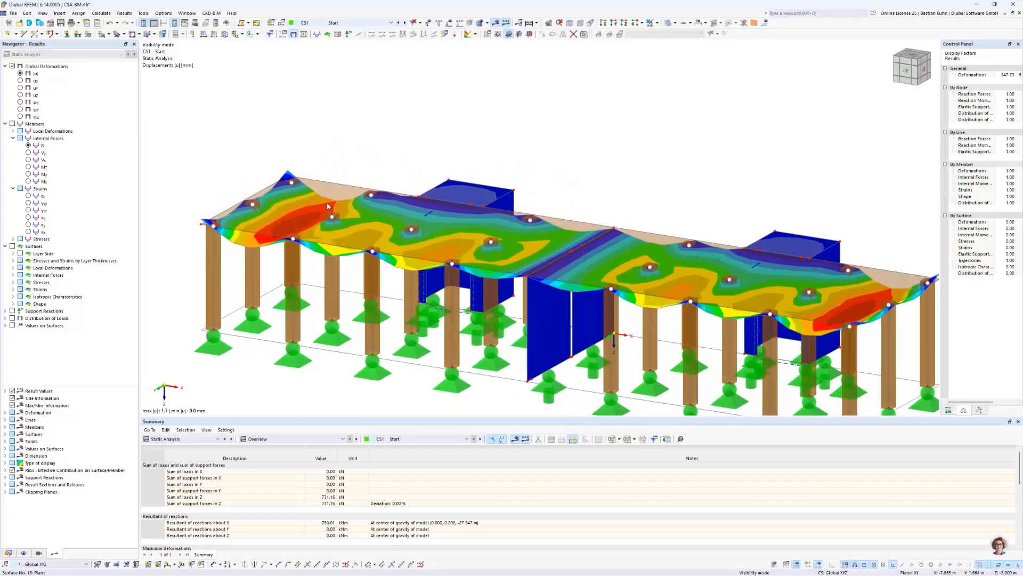
{"action": "left_click", "coordinate": [404, 23]}
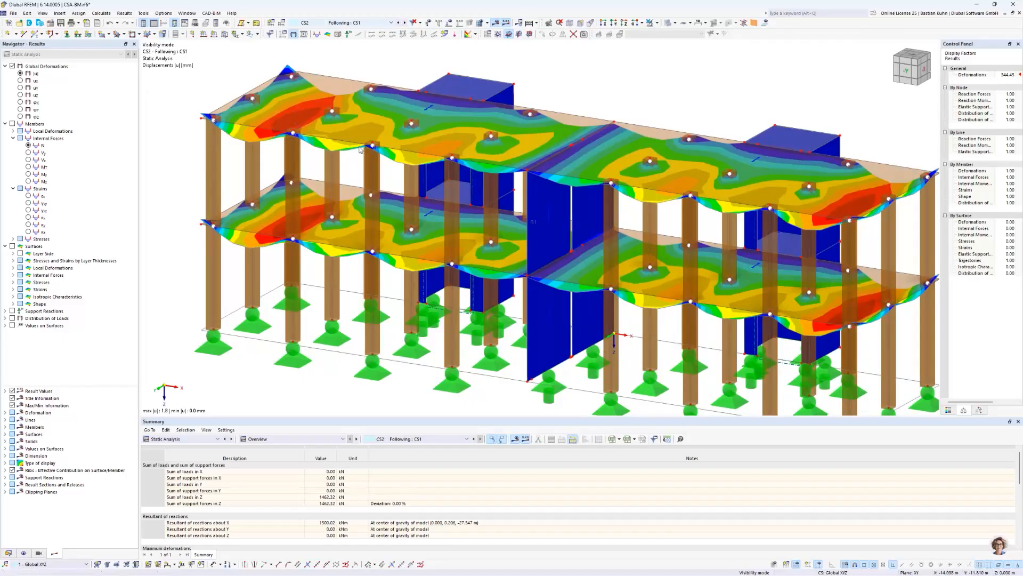
- Display the members' axial strains εx and compare them between construction stages CS2 and CS1
{"action": "left_click", "coordinate": [29, 196]}
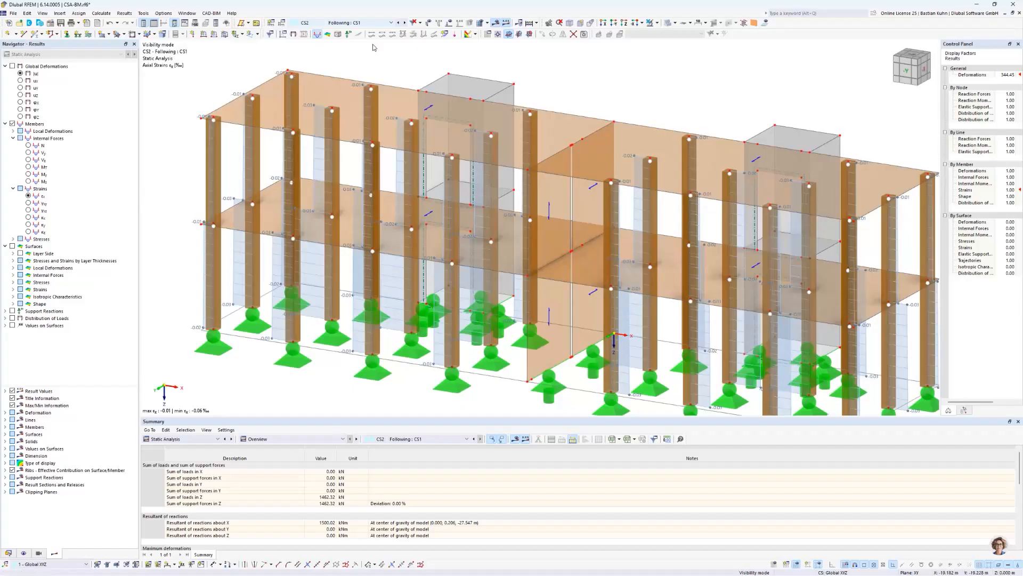
{"action": "left_click", "coordinate": [399, 23]}
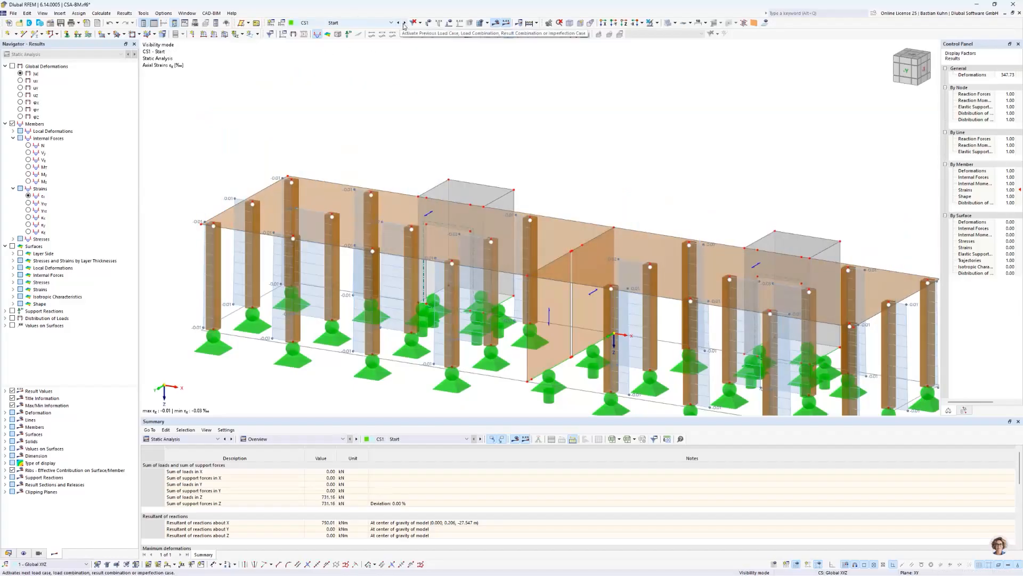
{"action": "left_click", "coordinate": [405, 23]}
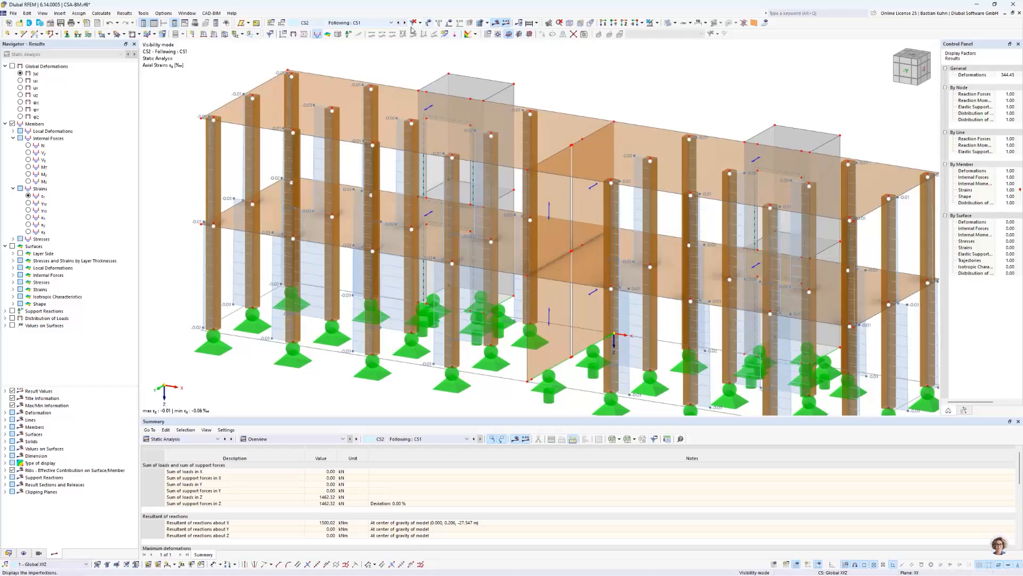
- Activate load case LC1 Eigengewicht and bring the complete multi-story building into view
{"action": "left_click", "coordinate": [381, 25]}
{"action": "left_click", "coordinate": [370, 30]}
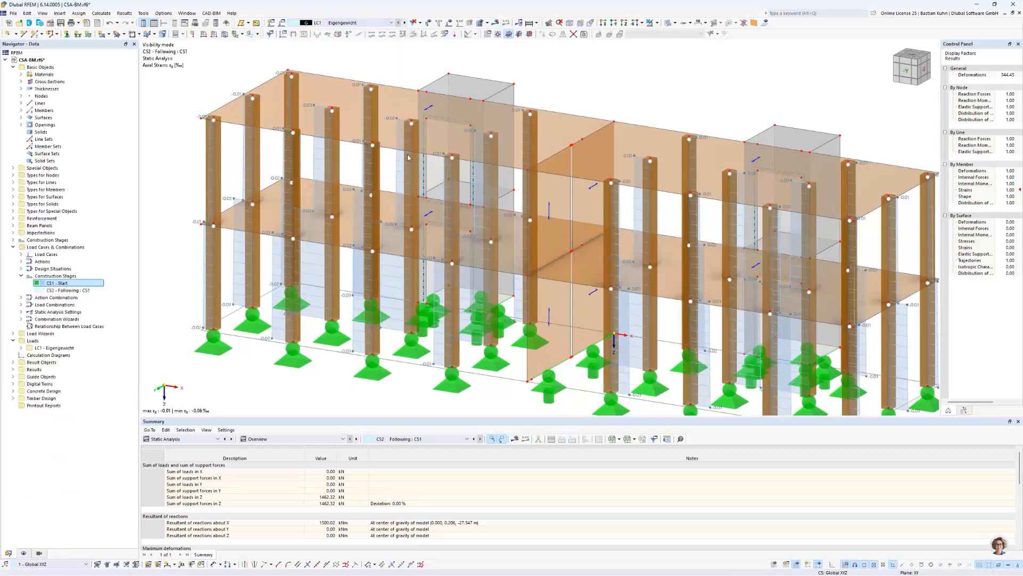
{"action": "scroll", "coordinate": [408, 159], "scroll_direction": "down", "scroll_amount": 6}
{"action": "middle_click_drag", "start_coordinate": [409, 158], "coordinate": [407, 314]}
{"action": "scroll", "coordinate": [408, 315], "scroll_direction": "down", "scroll_amount": 1}
{"action": "scroll", "coordinate": [407, 314], "scroll_direction": "down", "scroll_amount": 6}
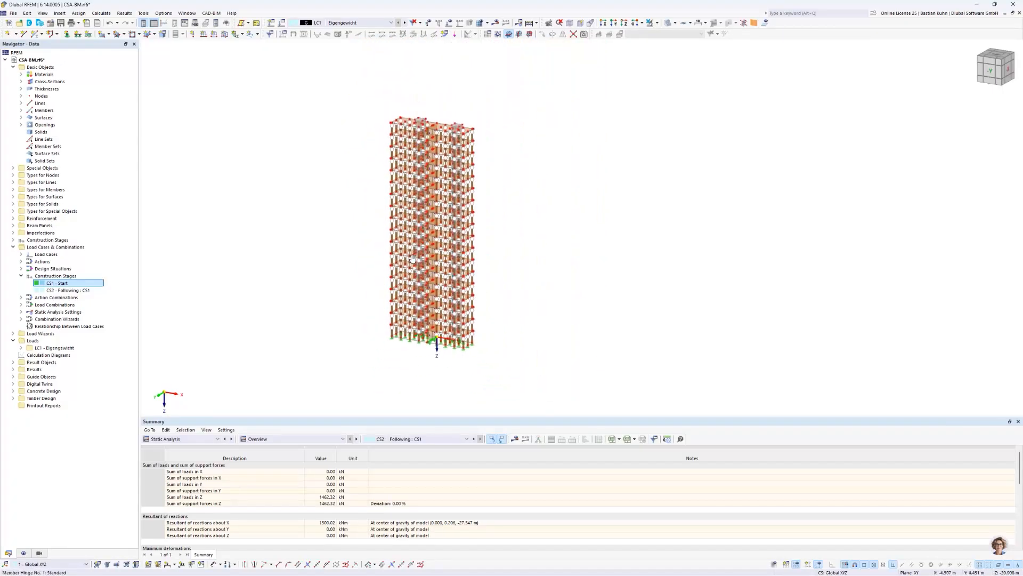
{"action": "middle_click_drag", "start_coordinate": [433, 255], "coordinate": [381, 235]}
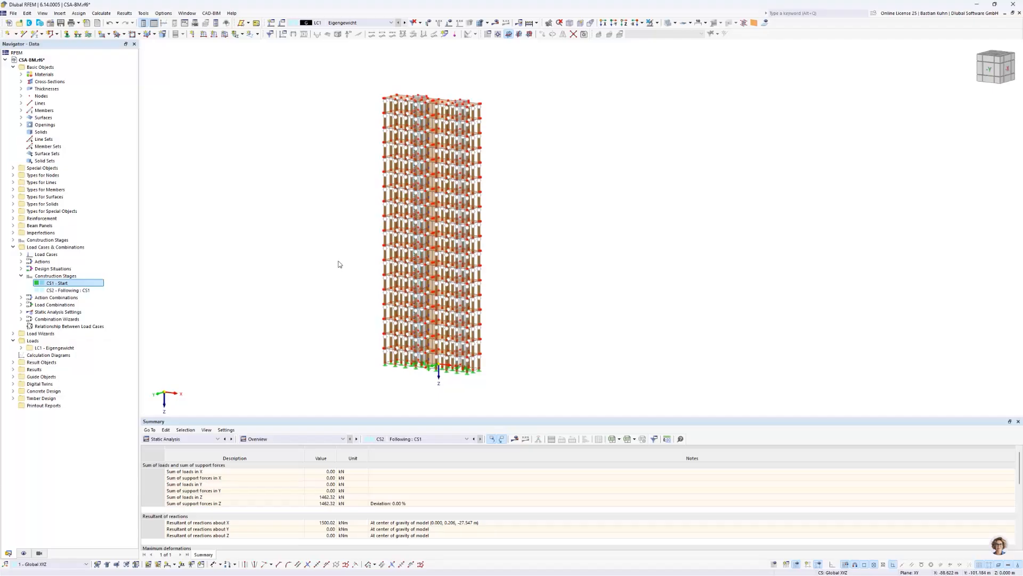
- Arrange the RFEM window and an empty Ecosia browser window side by side, each filling half the screen
{"action": "left_click_drag", "start_coordinate": [412, 5], "coordinate": [400, 46]}
{"action": "key", "text": "super+Right"}
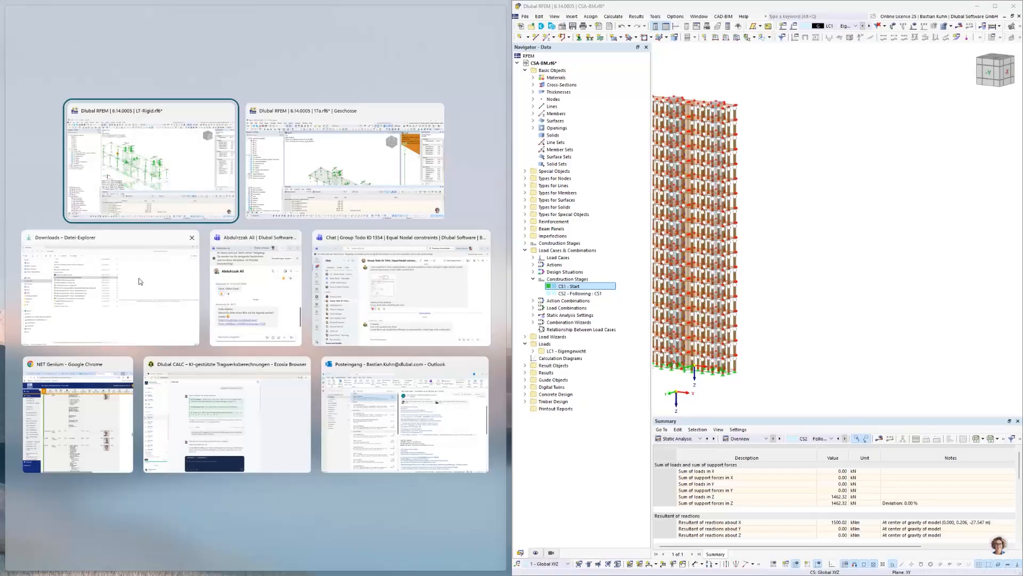
{"action": "key", "text": "Escape"}
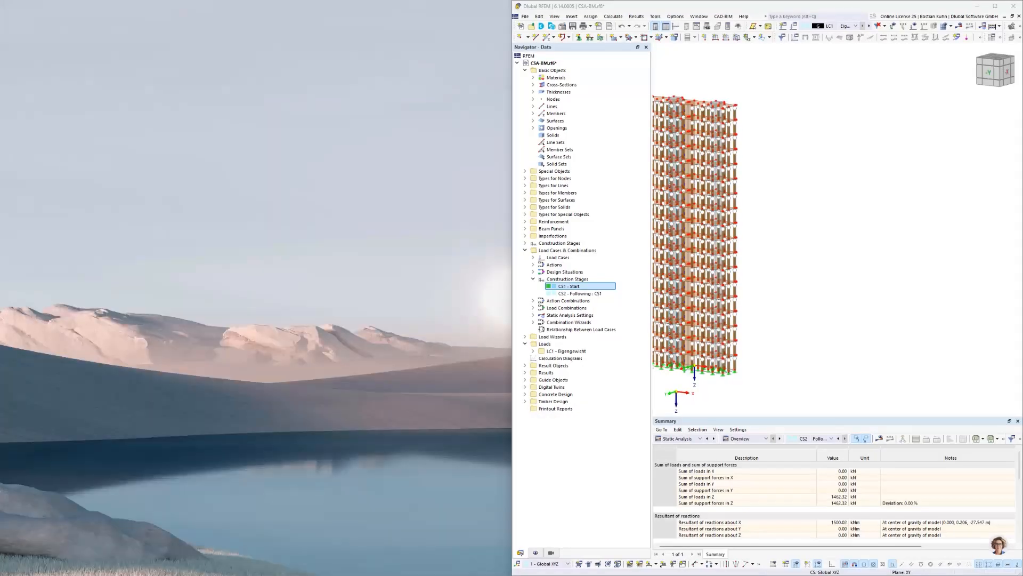
{"action": "left_click_drag", "start_coordinate": [0, 219], "coordinate": [120, 136]}
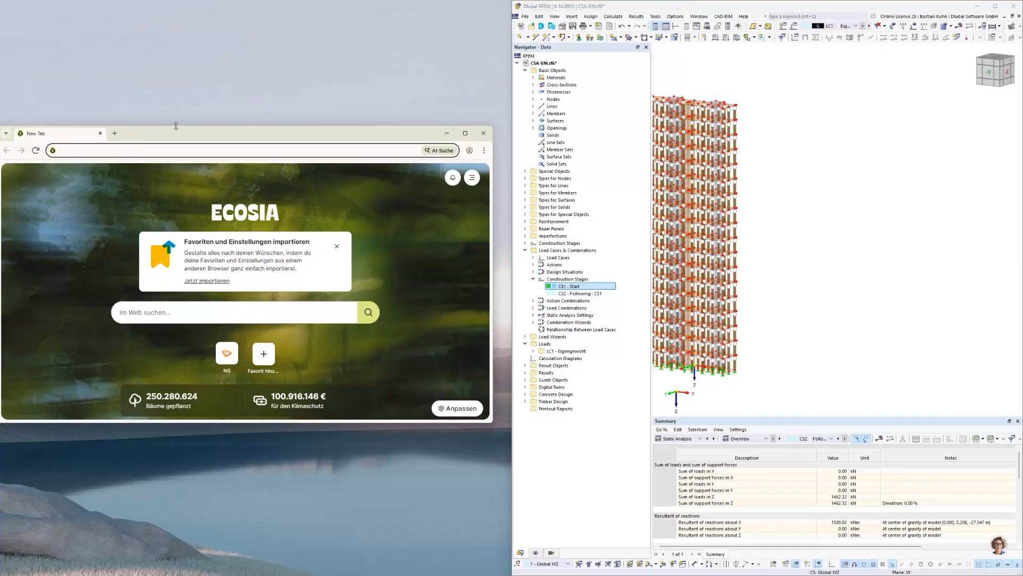
{"action": "key", "text": "super+Left"}
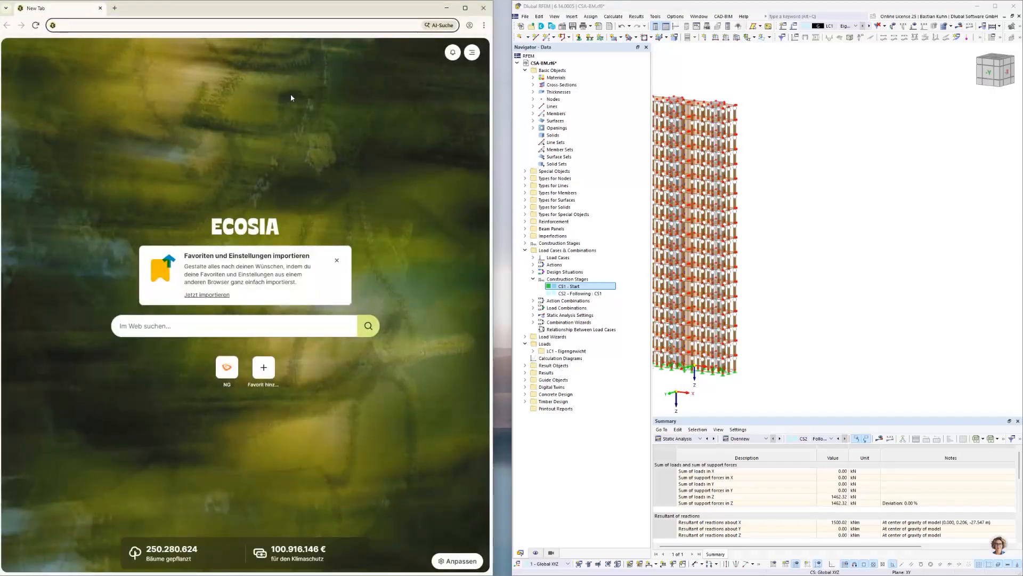
{"action": "left_click_drag", "start_coordinate": [490, 148], "coordinate": [508, 148]}
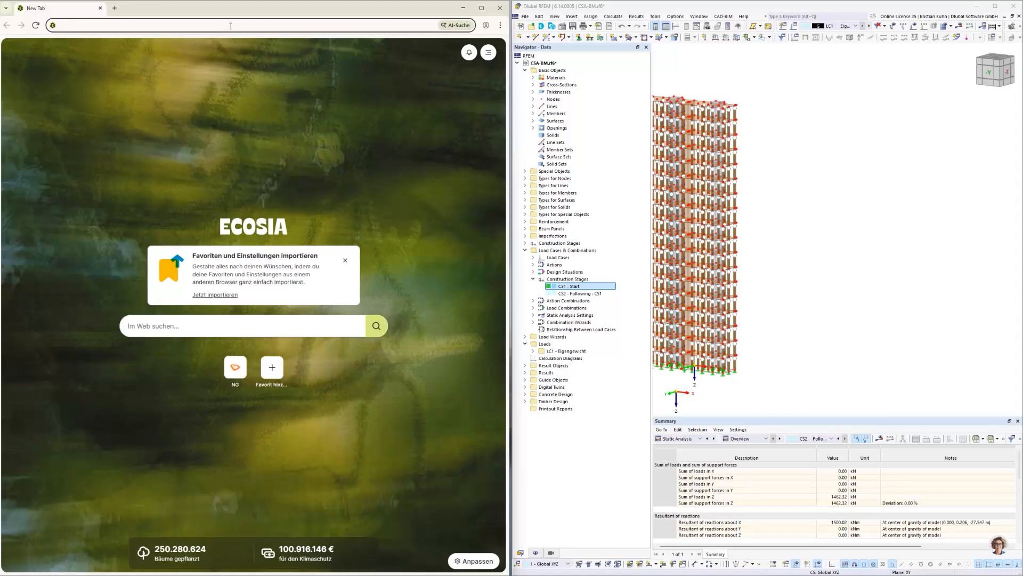
- Open the website calc.dlubal.com in the browser
{"action": "type", "text": "calc.c"}
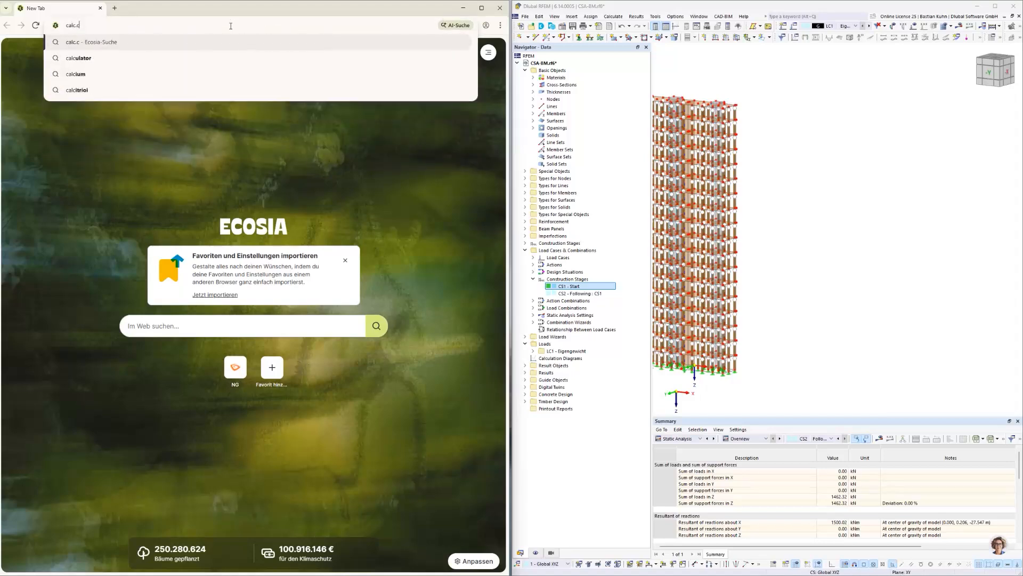
{"action": "key", "text": "BackSpace"}
{"action": "type", "text": "dlubal.com"}
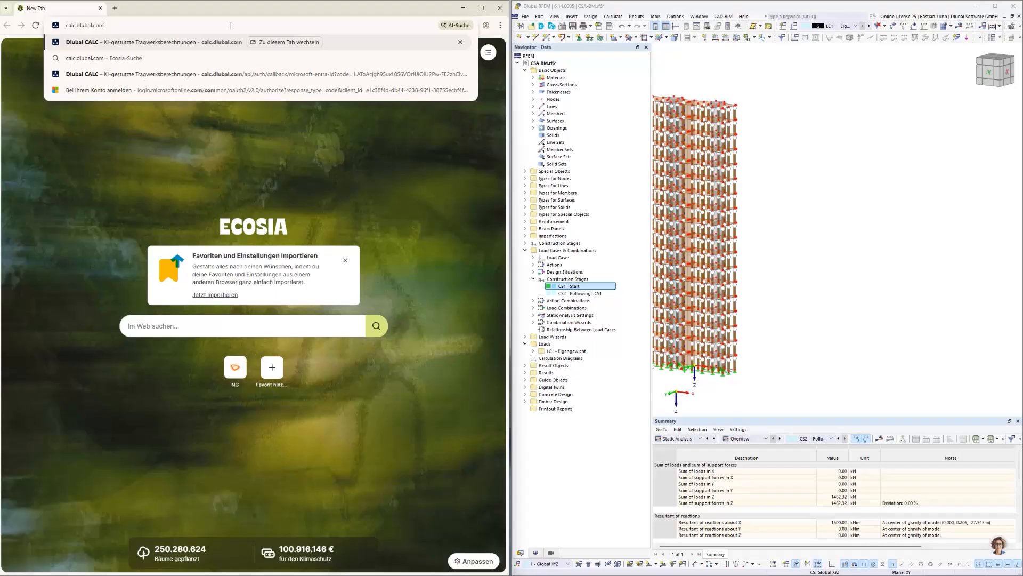
{"action": "key", "text": "Return"}
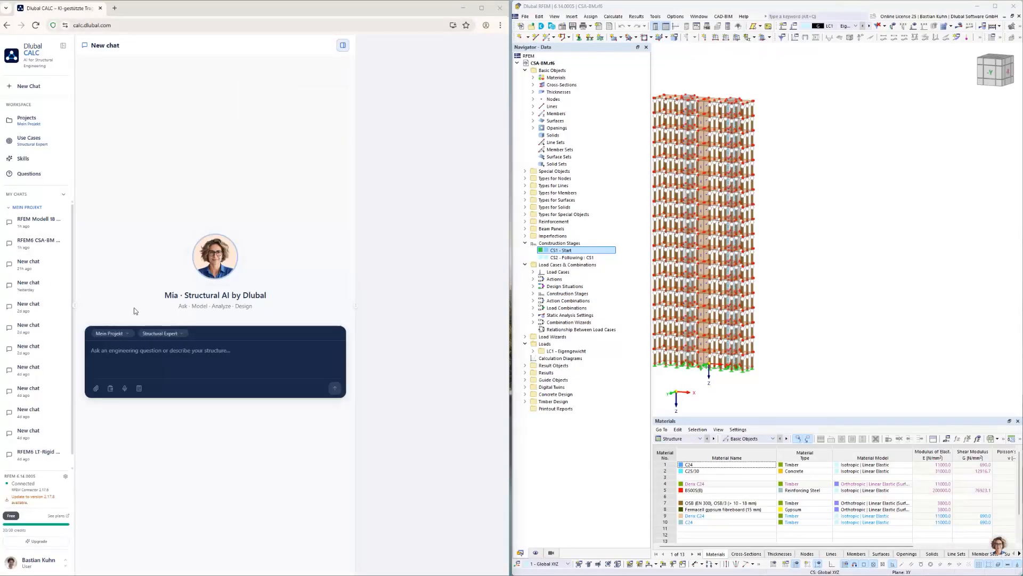
- Begin the chat prompt with "Please generate the missing 16 Storeys of the opened RFEM Modell. The first two"
{"action": "left_click", "coordinate": [152, 356]}
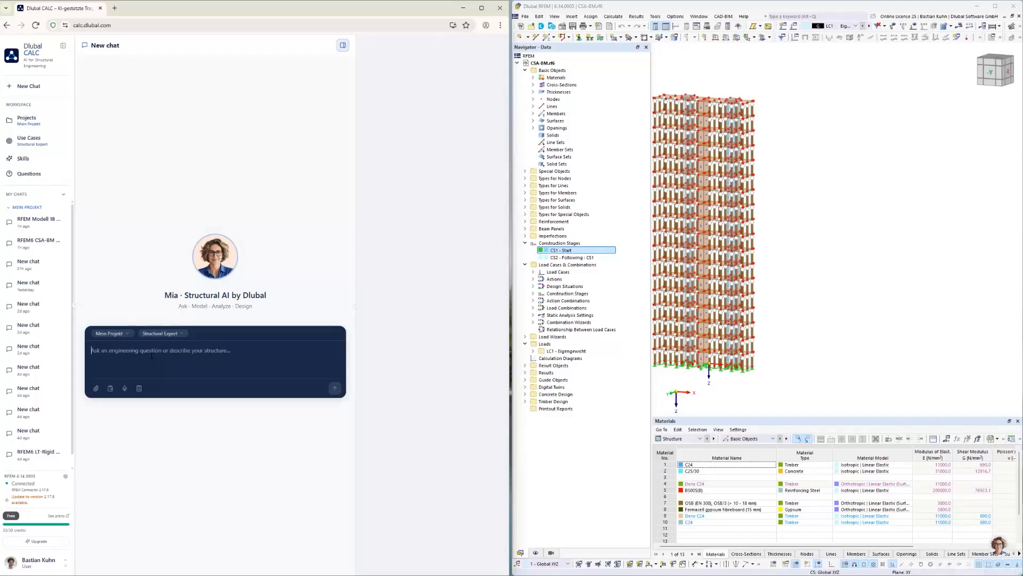
{"action": "type", "text": "Please gener"}
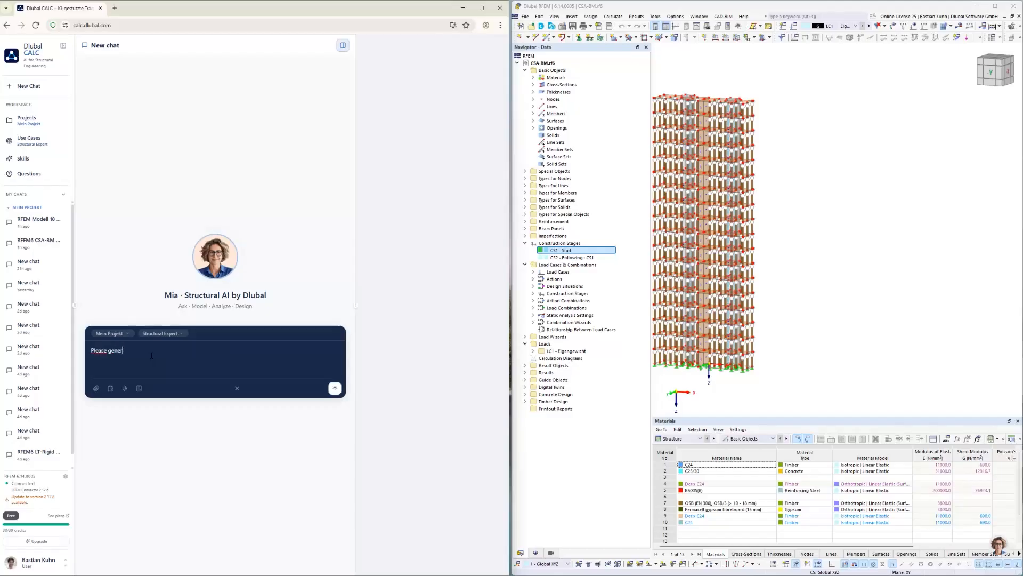
{"action": "type", "text": "ate the missing 16 Storeys"}
{"action": "type", "text": "of the opened RFEM Modell."}
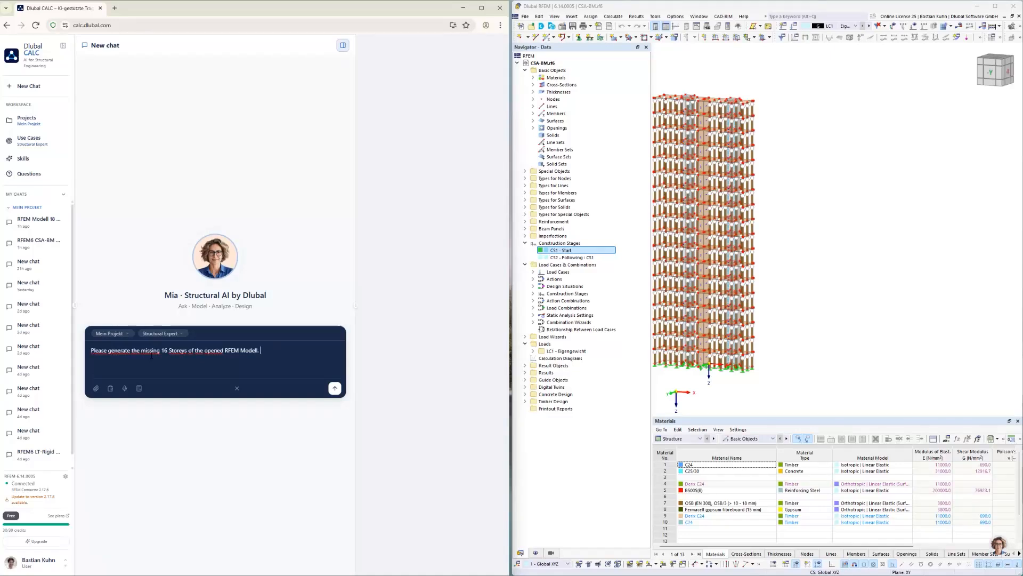
{"action": "type", "text": "The first two"}
- Replace the word "Storeys" in the prompt with "construction stages"
{"action": "left_click", "coordinate": [162, 350]}
{"action": "key", "text": "ctrl+Right"}
{"action": "type", "text": "constru"}
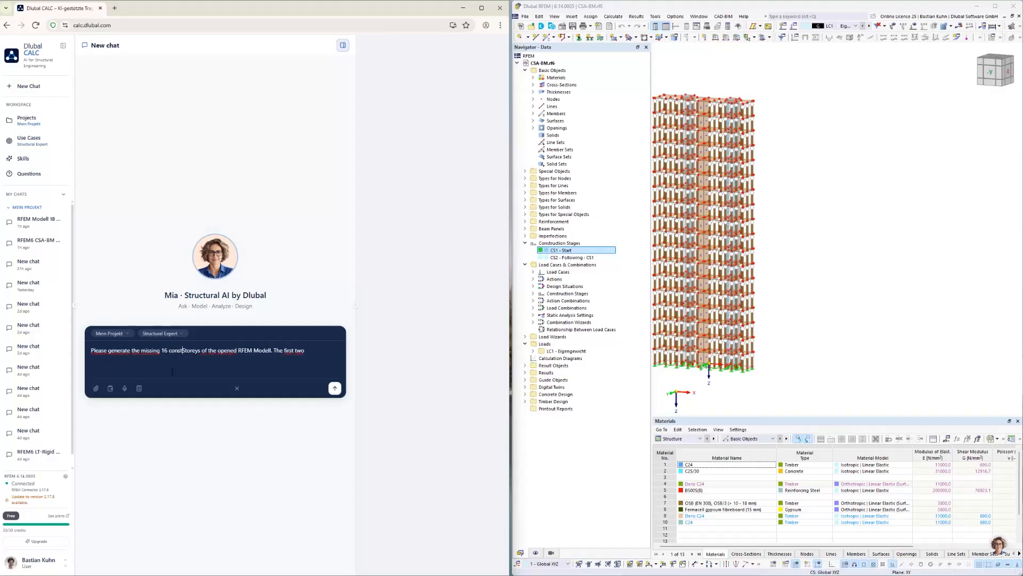
{"action": "type", "text": "ction stag"}
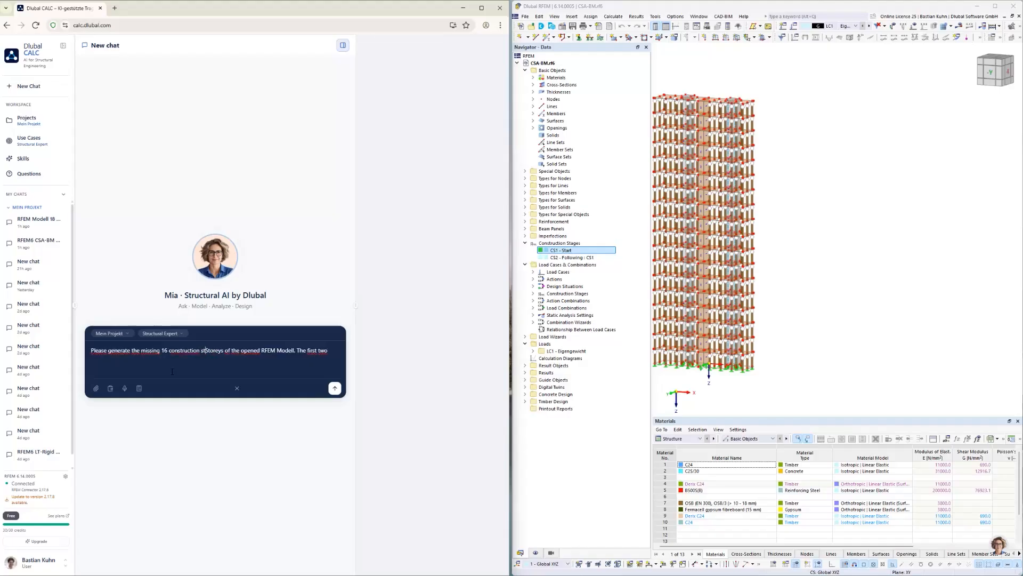
{"action": "type", "text": "es"}
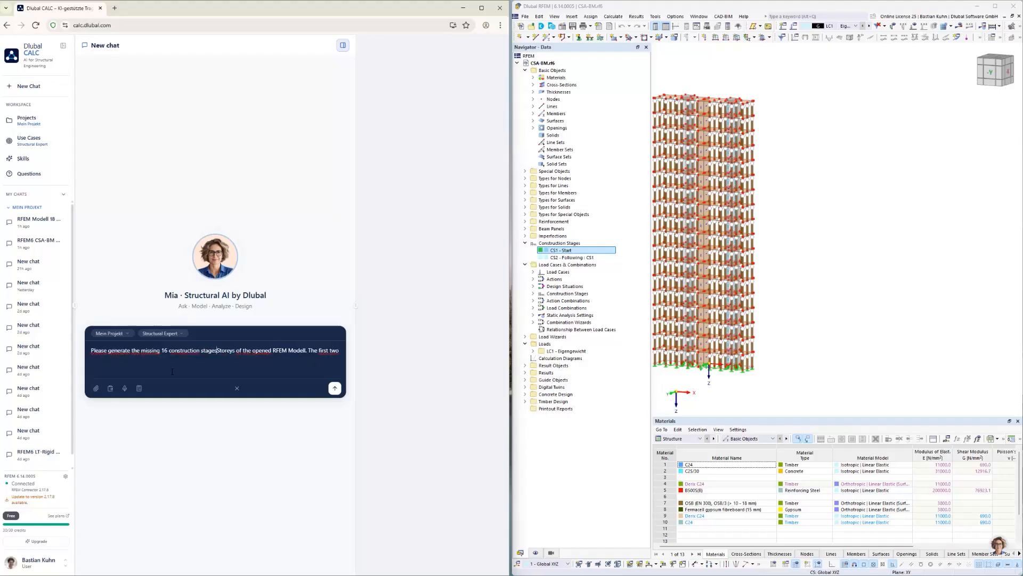
{"action": "key", "text": "Delete"}
{"action": "key", "text": "Delete"}
{"action": "key", "text": "Delete"}
{"action": "key", "text": "Delete"}
{"action": "key", "text": "Delete"}
{"action": "key", "text": "Delete"}
{"action": "key", "text": "Delete"}
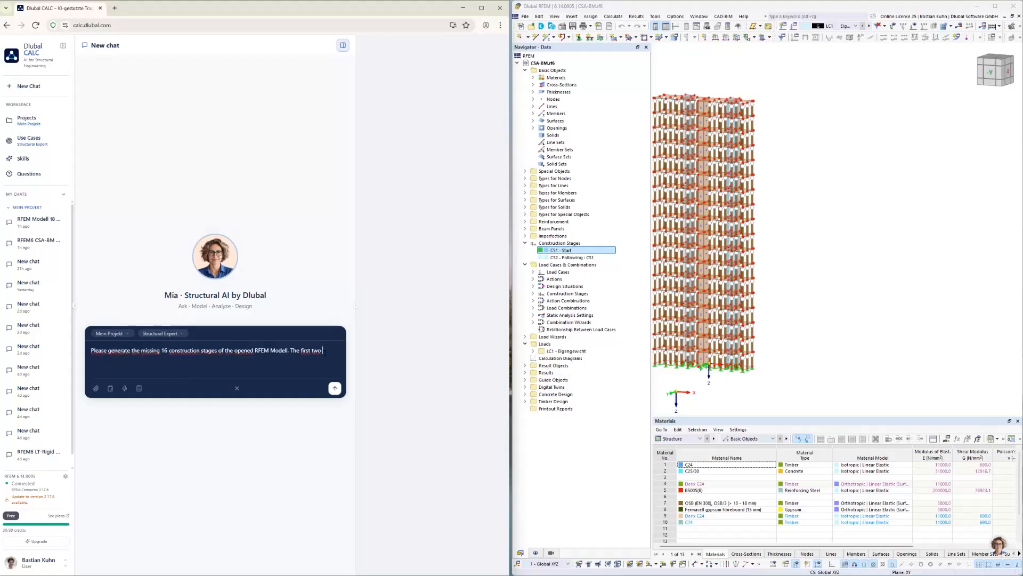
- Continue the prompt with "construction stages are already defined. 16 more need to be generated for each story"
{"action": "left_click", "coordinate": [326, 350]}
{"action": "type", "text": "construction stages are already defined."}
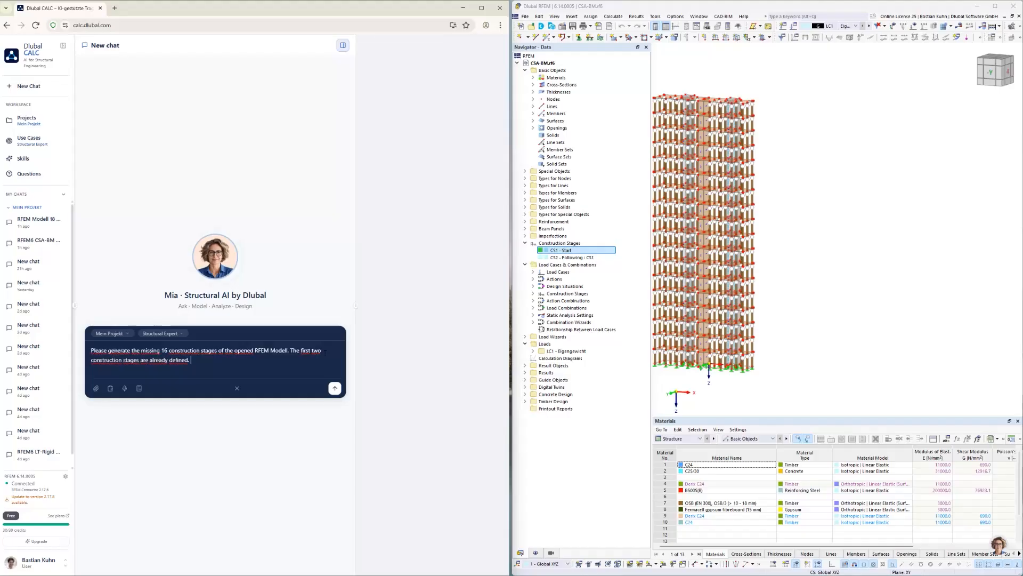
{"action": "type", "text": " 16 more need to be generated for each story"}
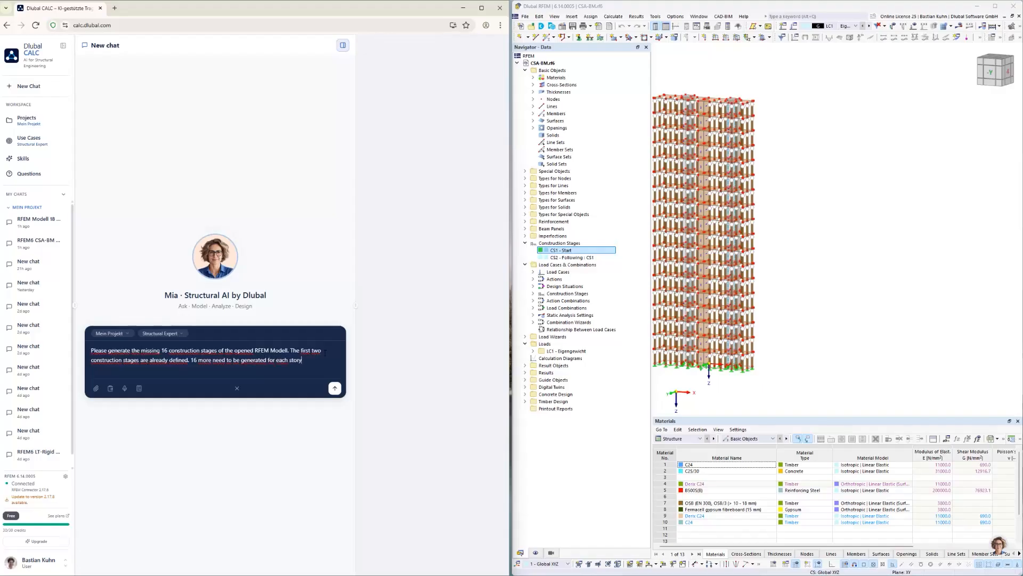
- Correct "story" to "storey." and add the sentence "They should look similar to the second construction stage."
{"action": "key", "text": "BackSpace"}
{"action": "type", "text": "ey. They s"}
{"action": "type", "text": "hould "}
{"action": "type", "text": "look similar to th"}
{"action": "type", "text": "e second "}
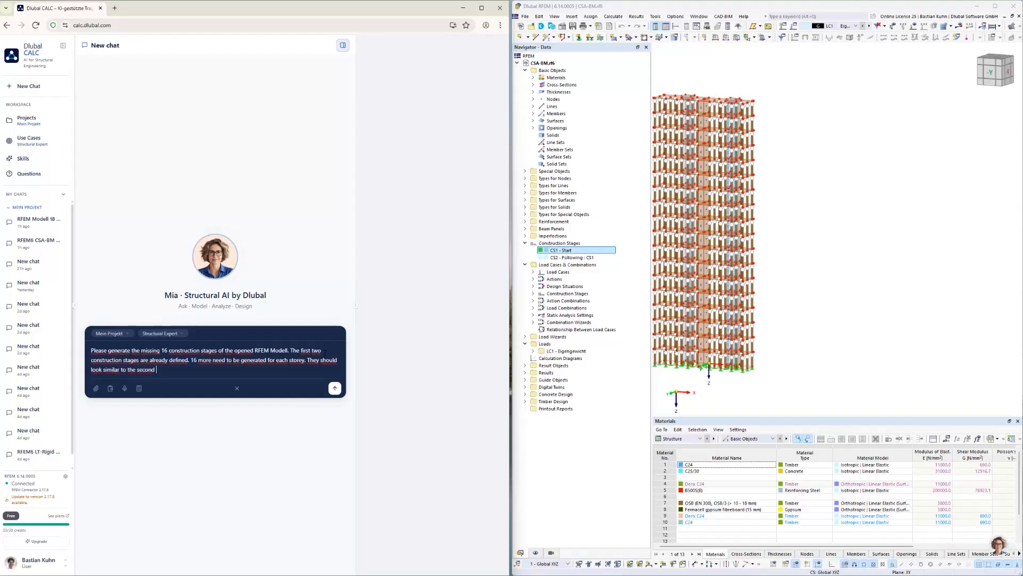
{"action": "type", "text": "construction stage."}
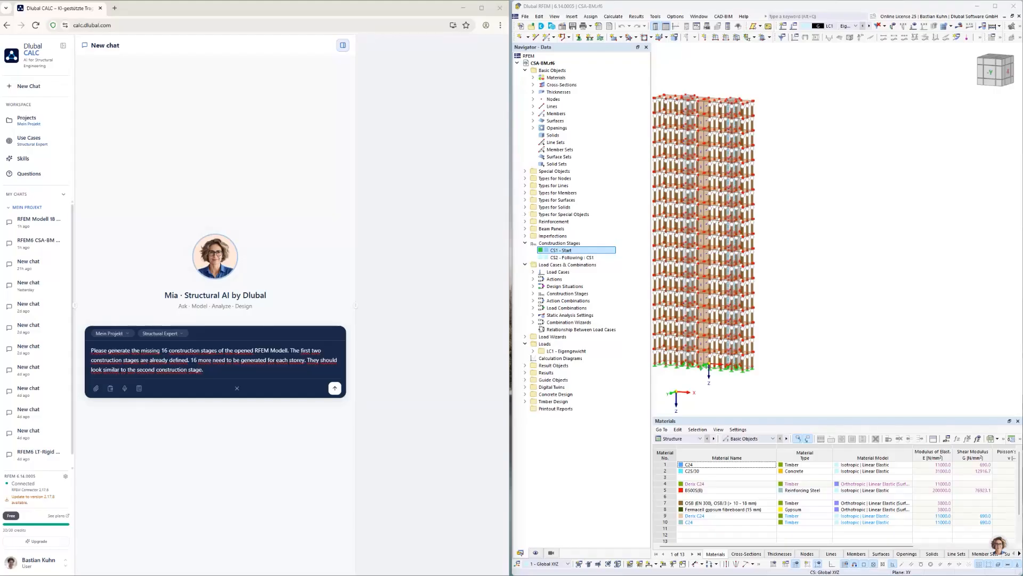
- Paste the copied German context notes about the model's members, surfaces and CS 18 on a new line and send the prompt
{"action": "left_click", "coordinate": [206, 371]}
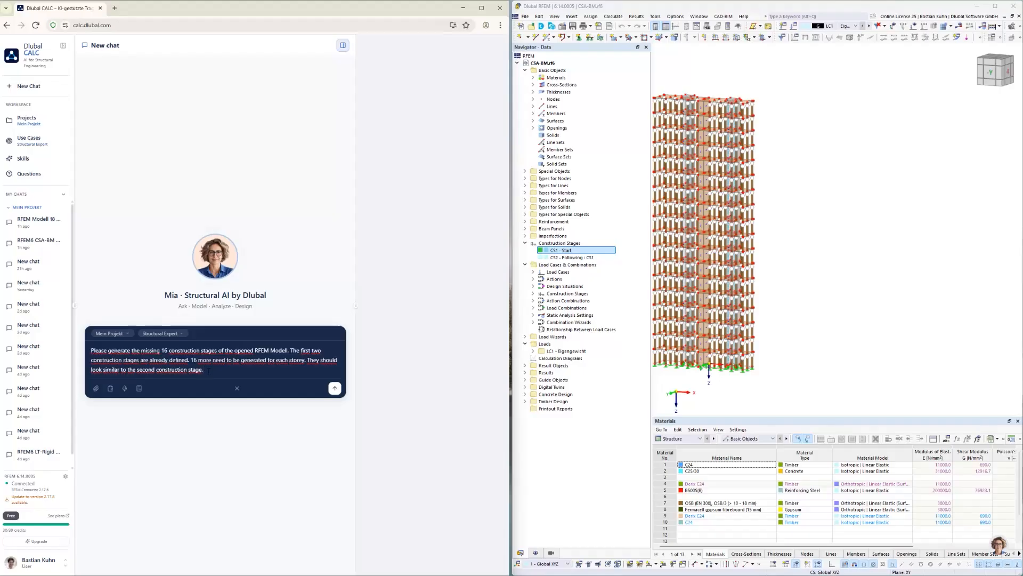
{"action": "key", "text": "shift+Return"}
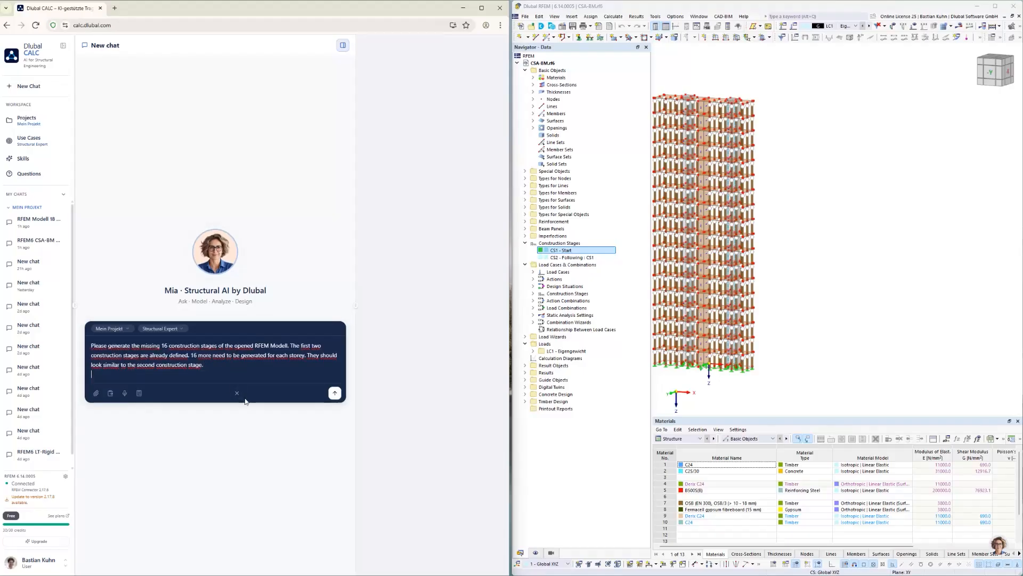
{"action": "key", "text": "ctrl+v"}
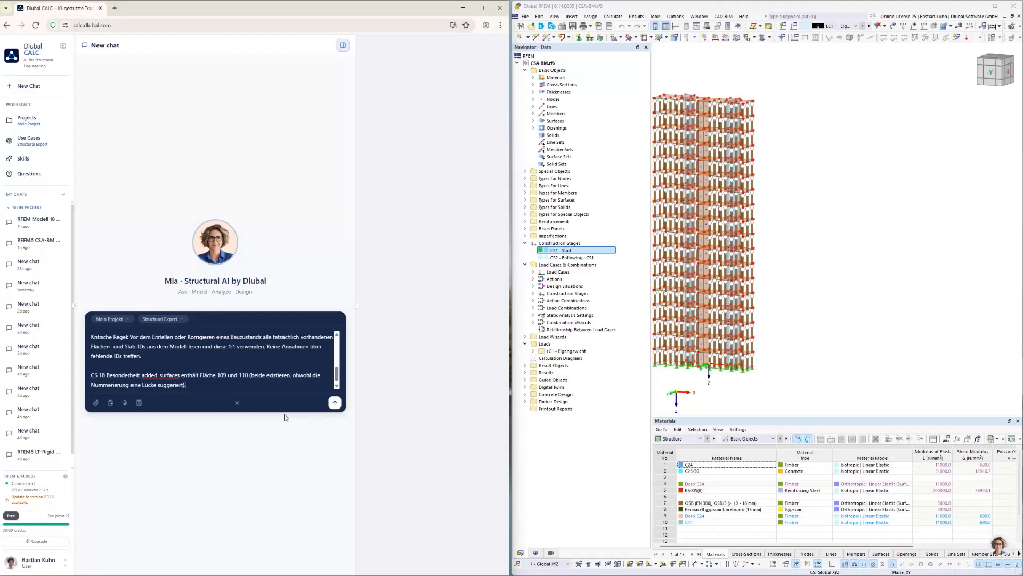
{"action": "left_click", "coordinate": [334, 403]}
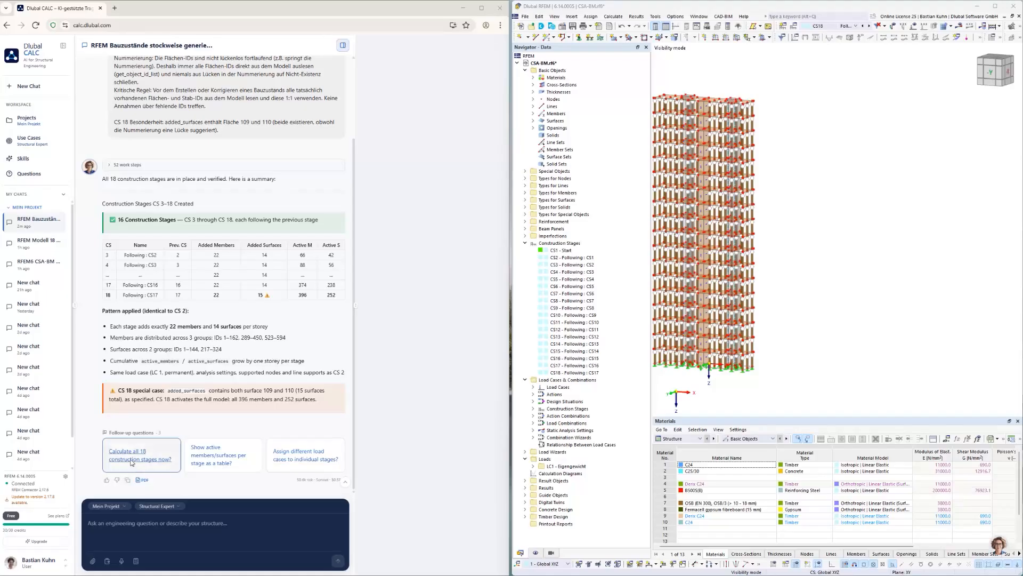
- View the Dlubal CALC pricing plans and return to the construction stages chat
{"action": "left_click", "coordinate": [40, 541]}
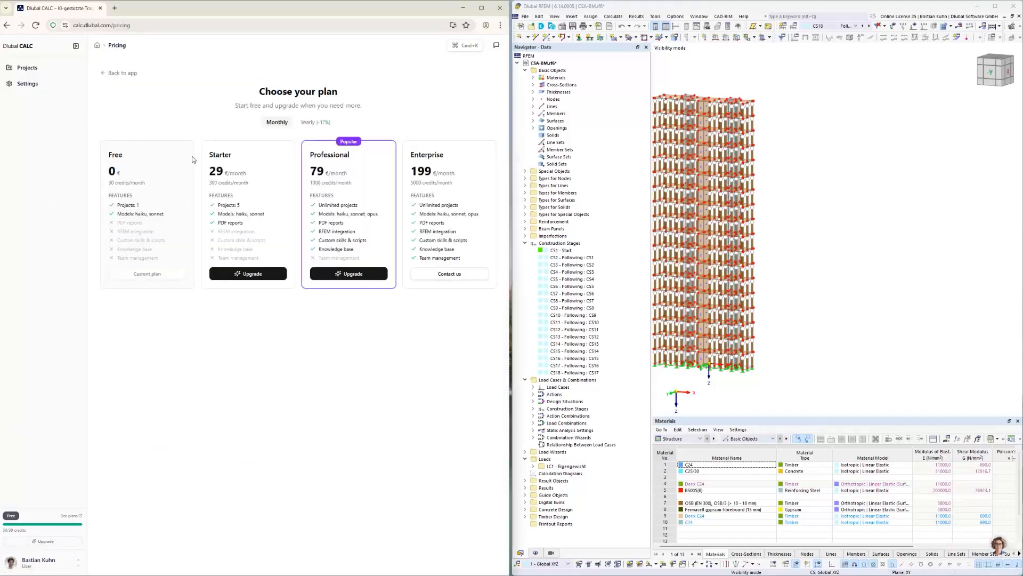
{"action": "left_click", "coordinate": [7, 26]}
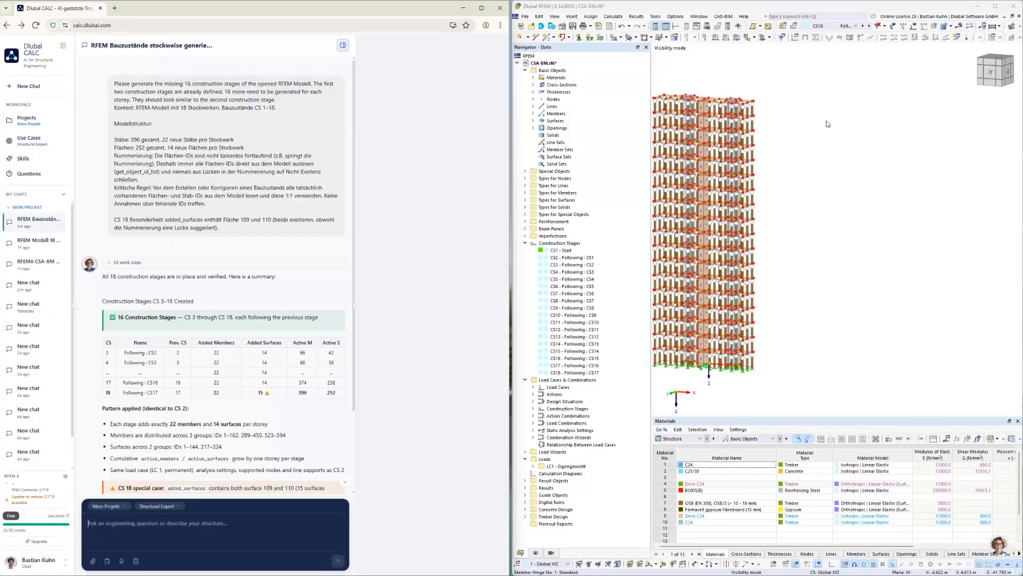
- Maximize the RFEM window, show construction stage CS3 and review its added members and surfaces without changing them
{"action": "left_click", "coordinate": [995, 6]}
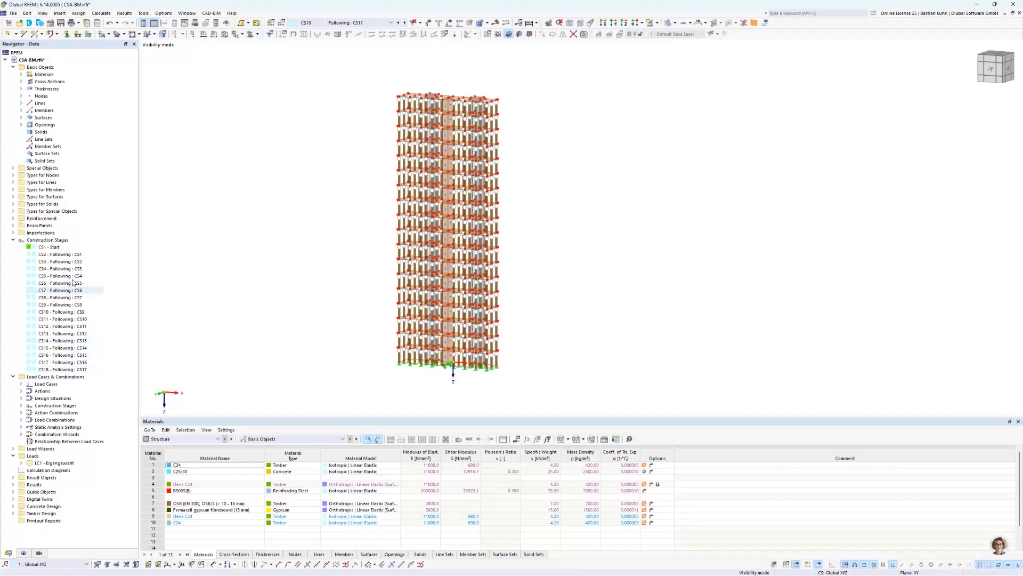
{"action": "left_click", "coordinate": [70, 262]}
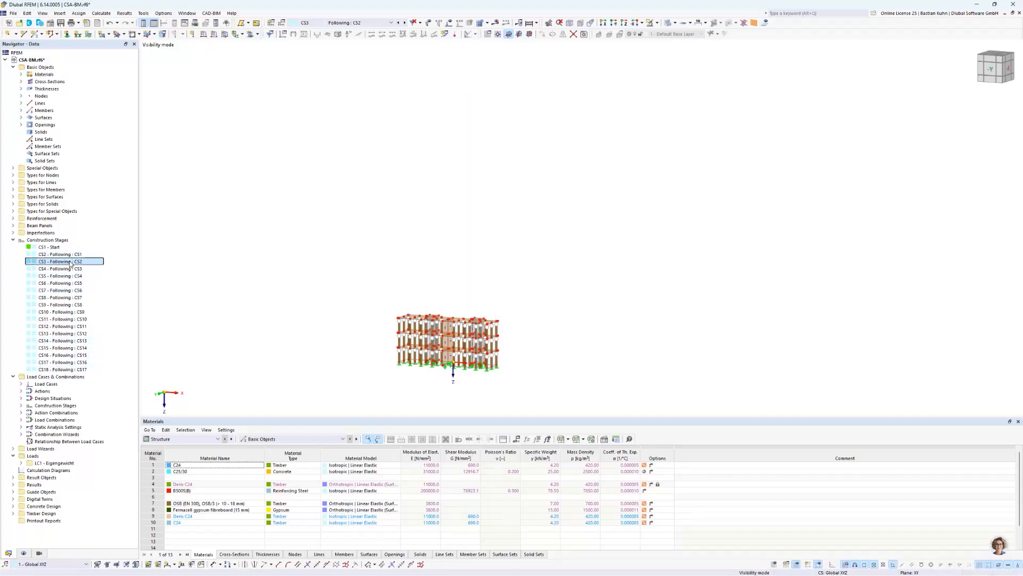
{"action": "scroll", "coordinate": [451, 352], "scroll_direction": "up", "scroll_amount": 4}
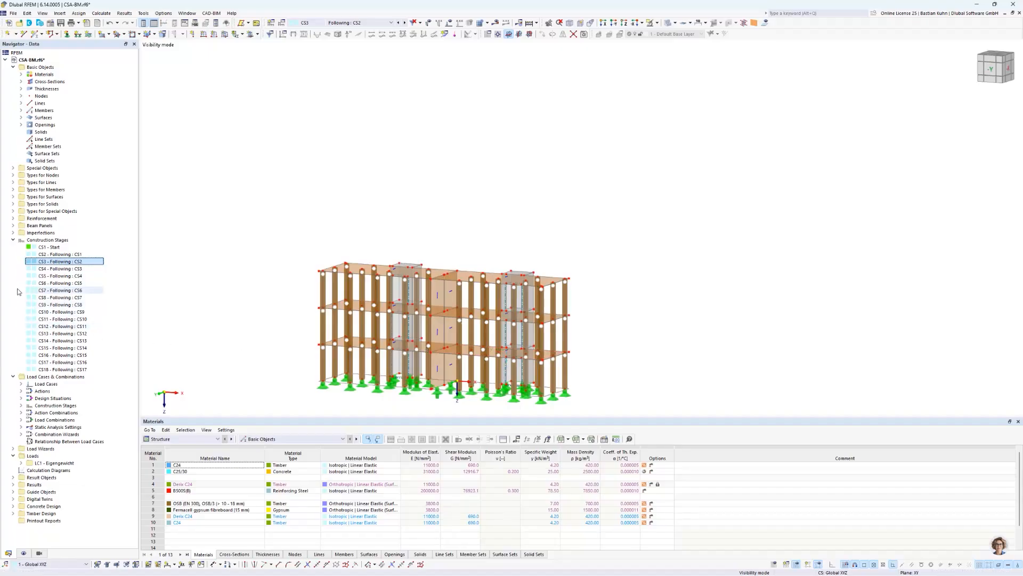
{"action": "double_click", "coordinate": [66, 262]}
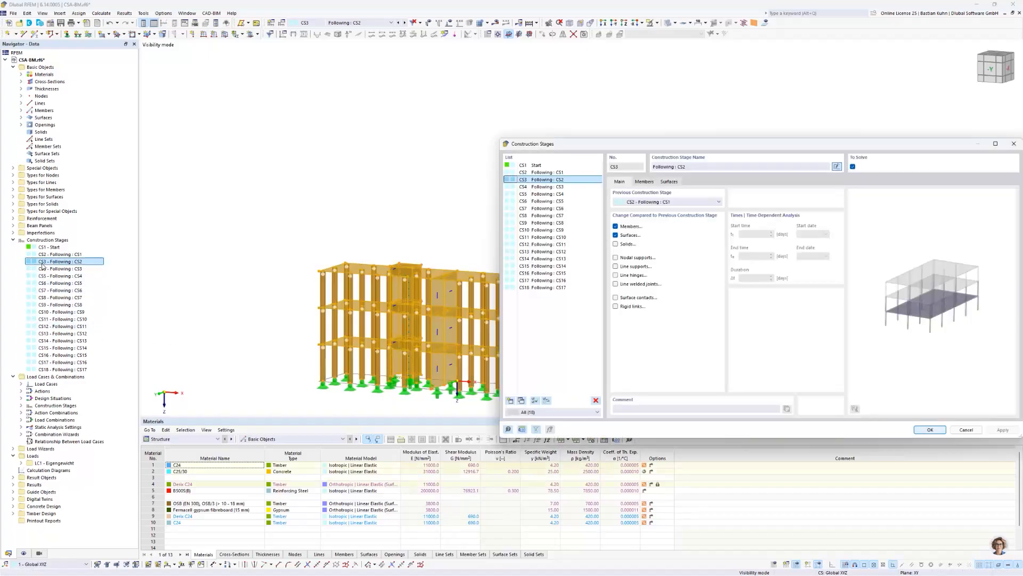
{"action": "left_click", "coordinate": [643, 182]}
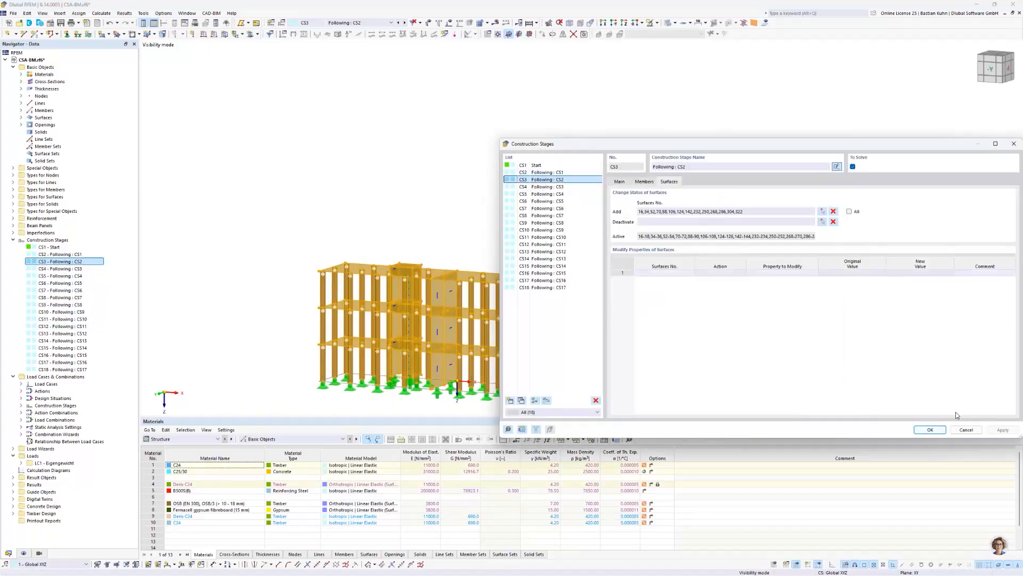
{"action": "left_click", "coordinate": [966, 430]}
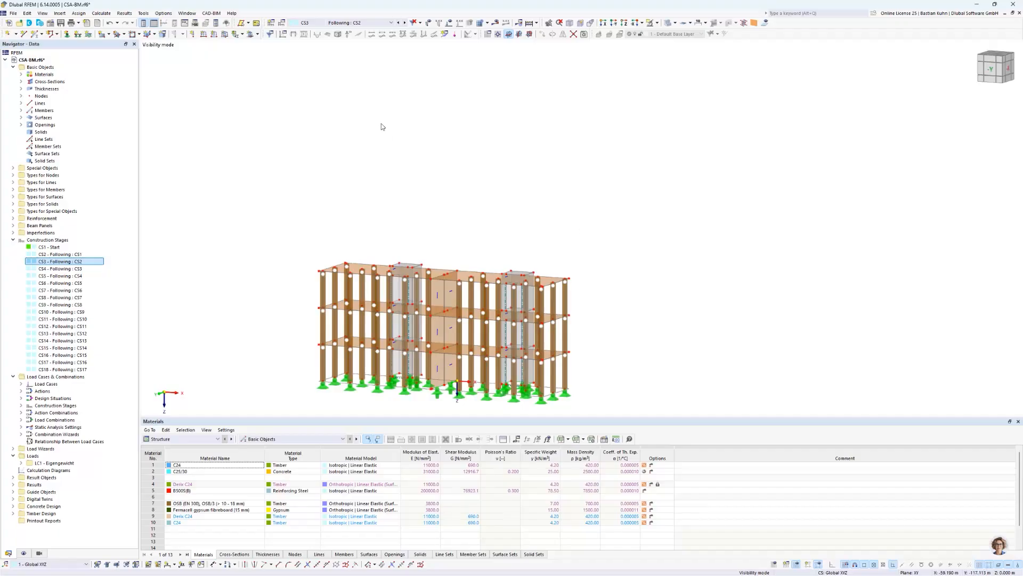
- Activate construction stage CS18 and display its static analysis results on the full building
{"action": "left_click", "coordinate": [371, 23]}
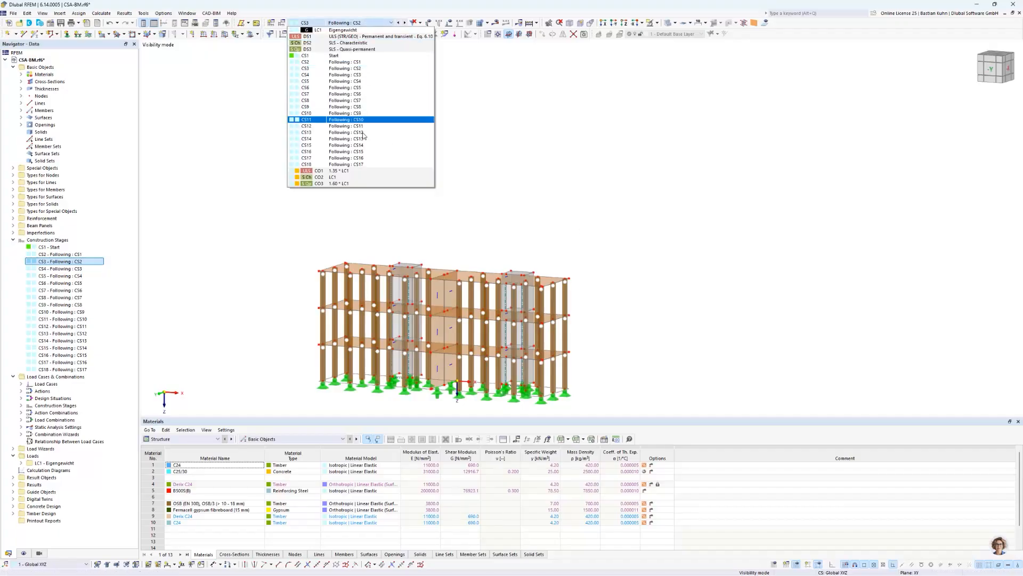
{"action": "left_click", "coordinate": [365, 164]}
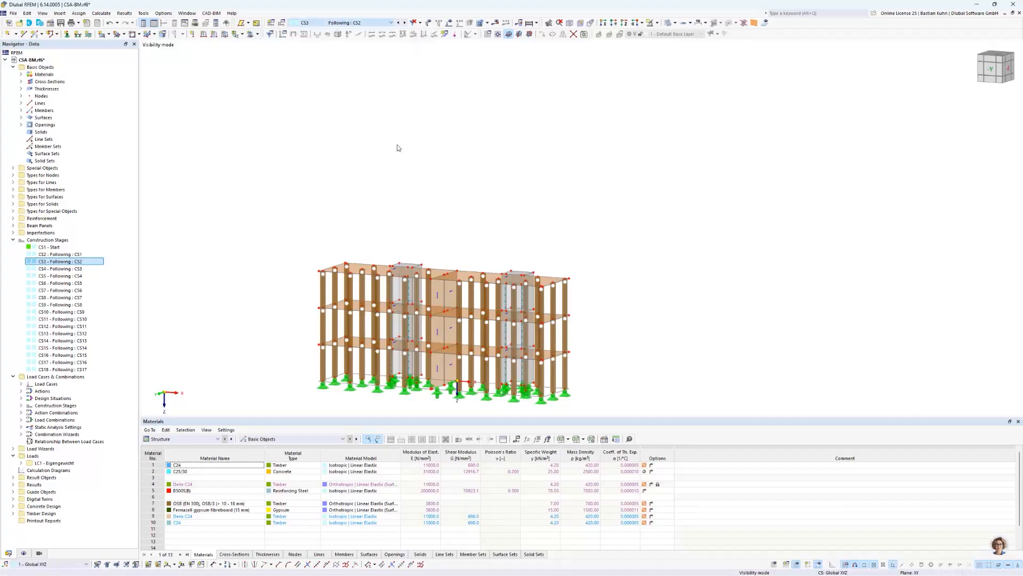
{"action": "left_click", "coordinate": [495, 23]}
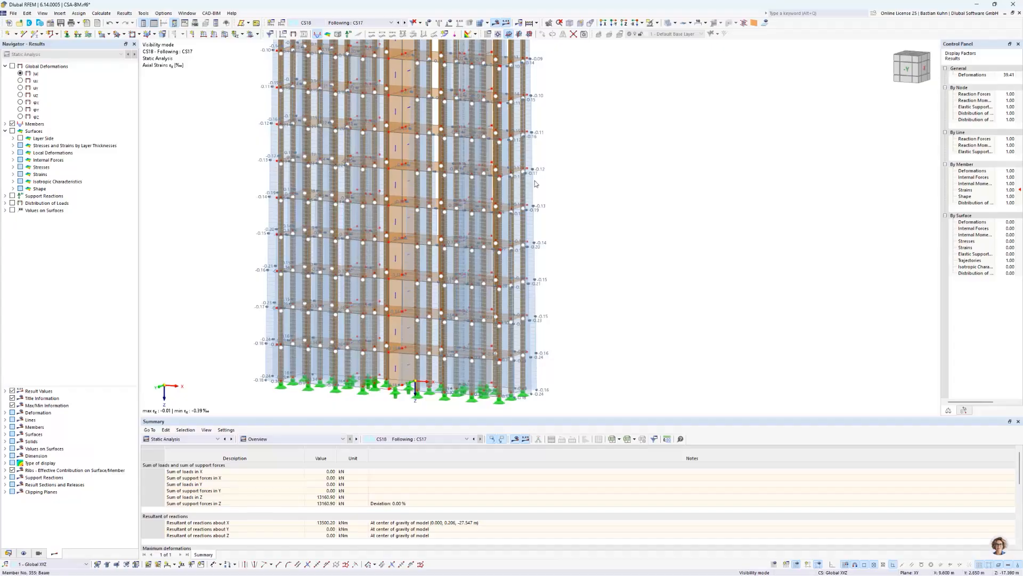
{"action": "scroll", "coordinate": [598, 184], "scroll_direction": "down", "scroll_amount": 4}
{"action": "middle_click_drag", "start_coordinate": [597, 186], "coordinate": [527, 286]}
{"action": "scroll", "coordinate": [528, 286], "scroll_direction": "up", "scroll_amount": 1}
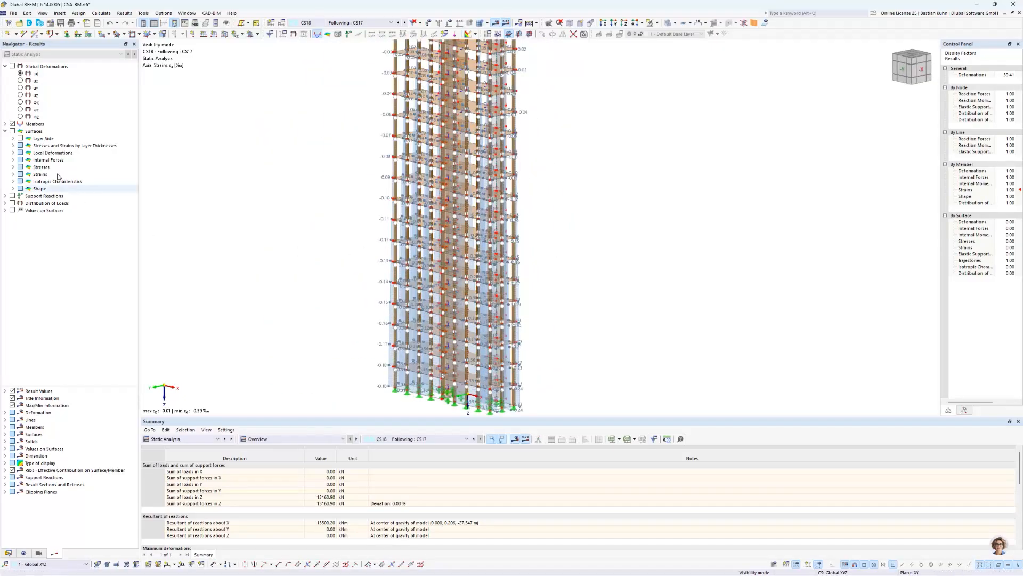
- Display the member axial forces N for CS18 and examine them in the uppermost storeys
{"action": "left_click", "coordinate": [6, 124]}
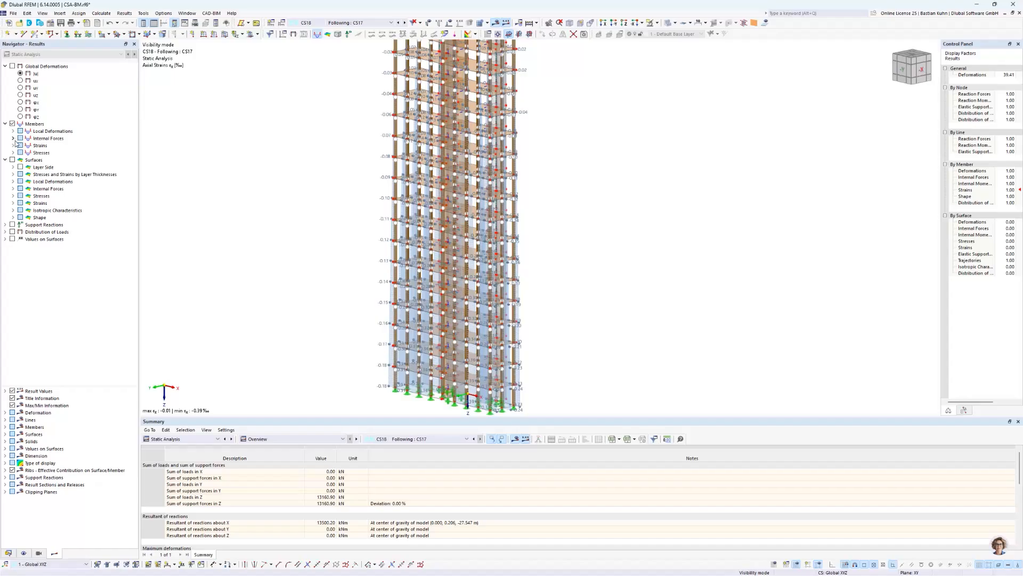
{"action": "left_click", "coordinate": [12, 138]}
{"action": "left_click", "coordinate": [29, 145]}
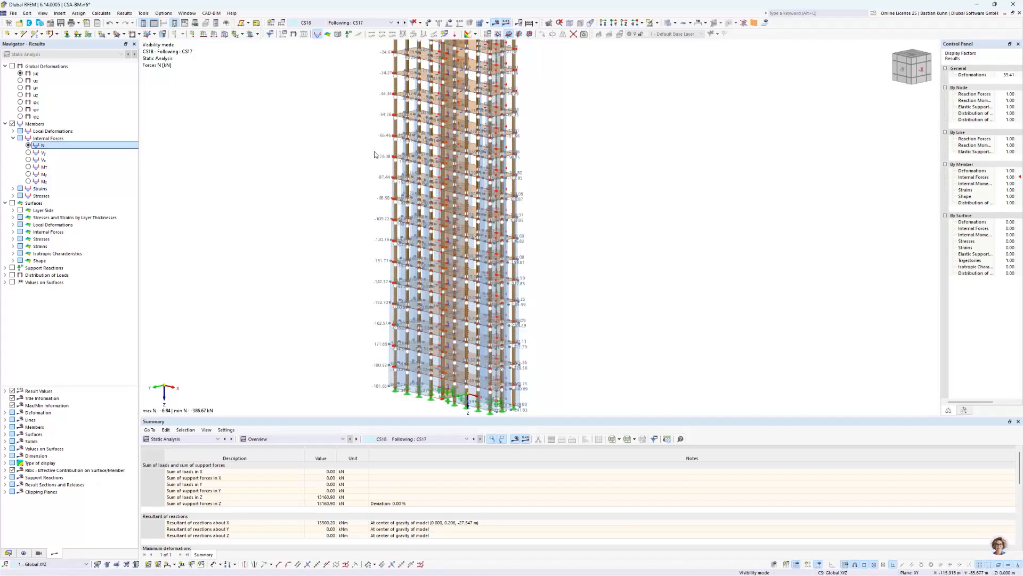
{"action": "scroll", "coordinate": [374, 154], "scroll_direction": "down", "scroll_amount": 2}
{"action": "middle_click_drag", "start_coordinate": [377, 146], "coordinate": [389, 205]}
{"action": "middle_click_drag", "start_coordinate": [389, 206], "coordinate": [417, 203], "text": "ctrl"}
{"action": "scroll", "coordinate": [416, 112], "scroll_direction": "up", "scroll_amount": 4}
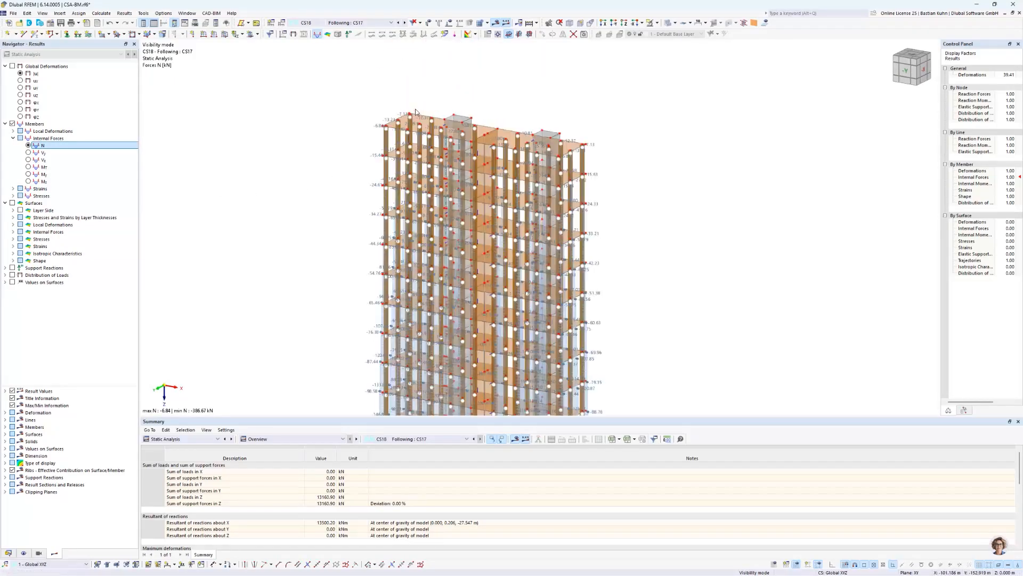
{"action": "scroll", "coordinate": [416, 115], "scroll_direction": "up", "scroll_amount": 5}
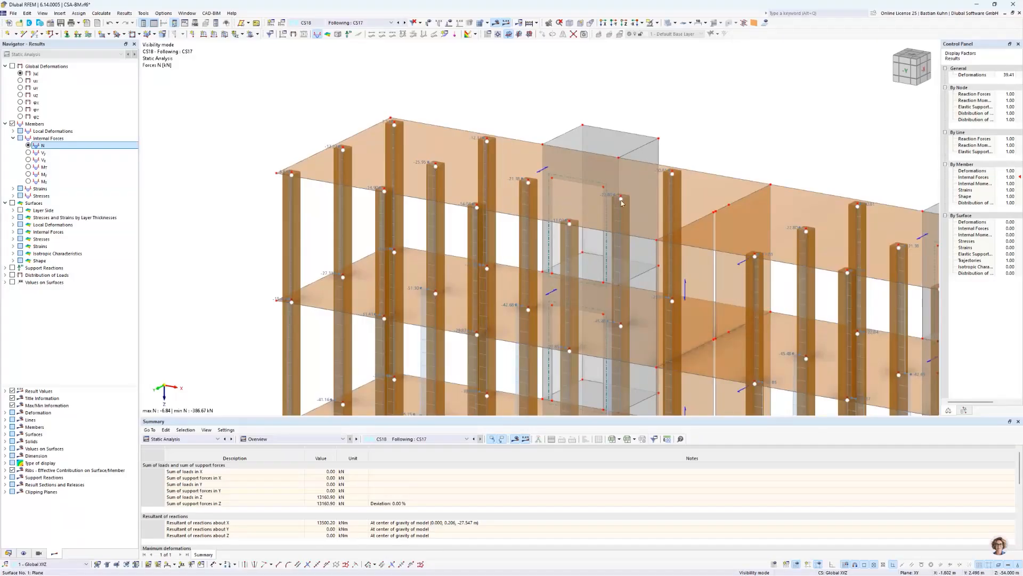
{"action": "scroll", "coordinate": [410, 187], "scroll_direction": "down", "scroll_amount": 3}
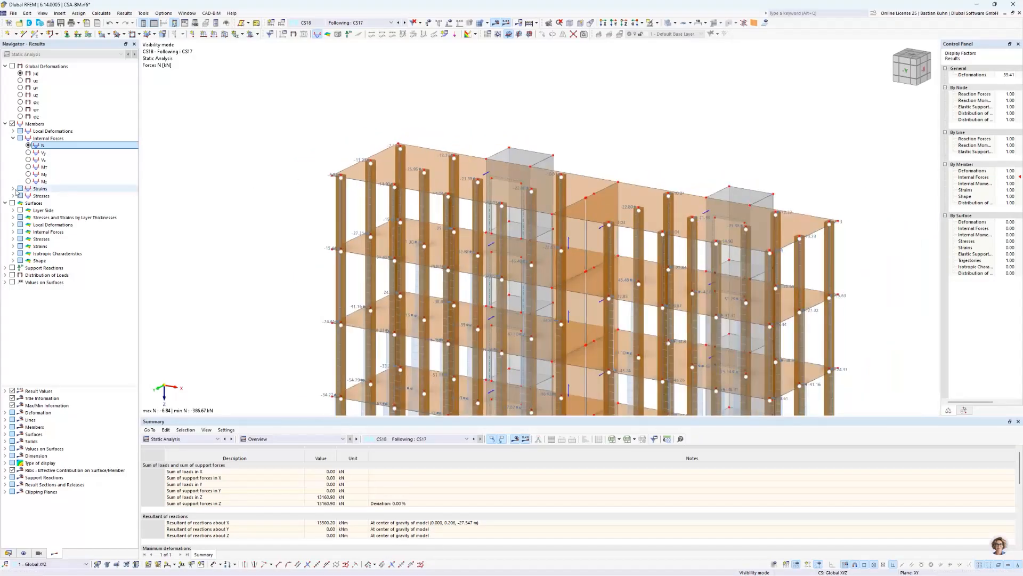
- Display the member axial strains for CS18 and compare the columns at the top and base of the building
{"action": "left_click", "coordinate": [13, 189]}
{"action": "left_click", "coordinate": [28, 195]}
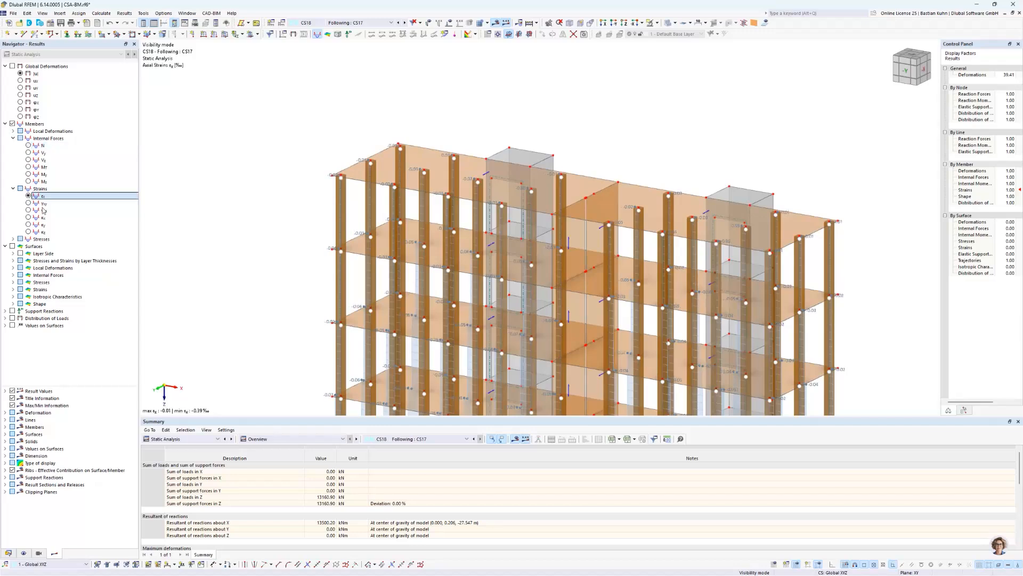
{"action": "scroll", "coordinate": [254, 213], "scroll_direction": "down", "scroll_amount": 4}
{"action": "middle_click_drag", "start_coordinate": [272, 176], "coordinate": [273, 174]}
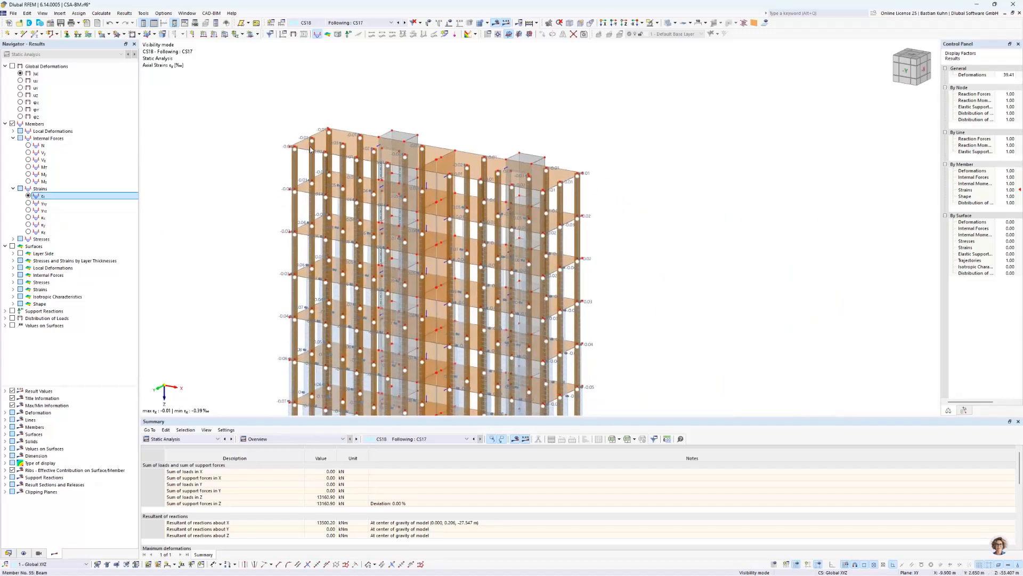
{"action": "scroll", "coordinate": [311, 149], "scroll_direction": "up", "scroll_amount": 4}
{"action": "scroll", "coordinate": [336, 167], "scroll_direction": "down", "scroll_amount": 6}
{"action": "scroll", "coordinate": [335, 169], "scroll_direction": "down", "scroll_amount": 3}
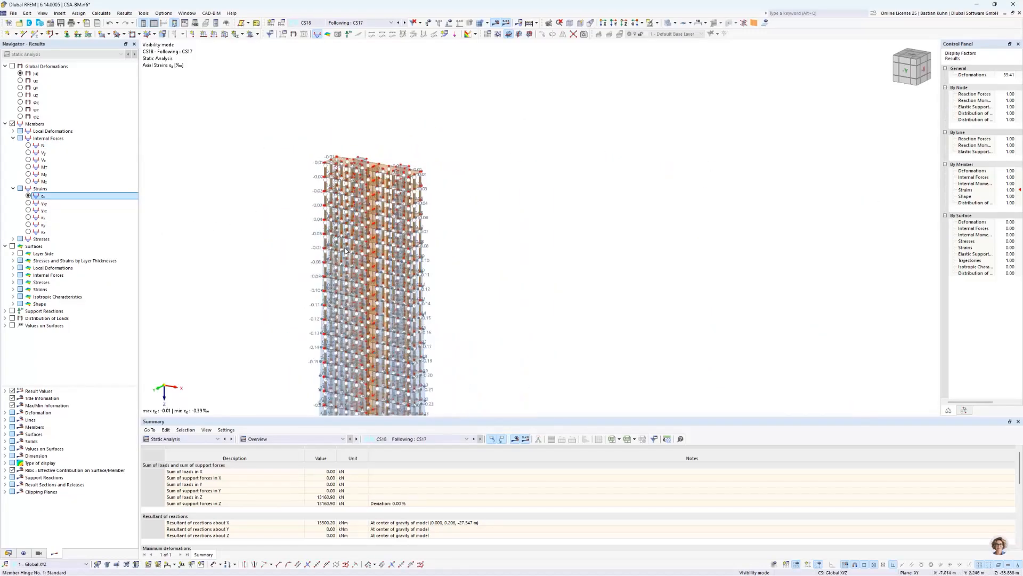
{"action": "middle_click_drag", "start_coordinate": [329, 392], "coordinate": [364, 240]}
{"action": "scroll", "coordinate": [364, 280], "scroll_direction": "up", "scroll_amount": 6}
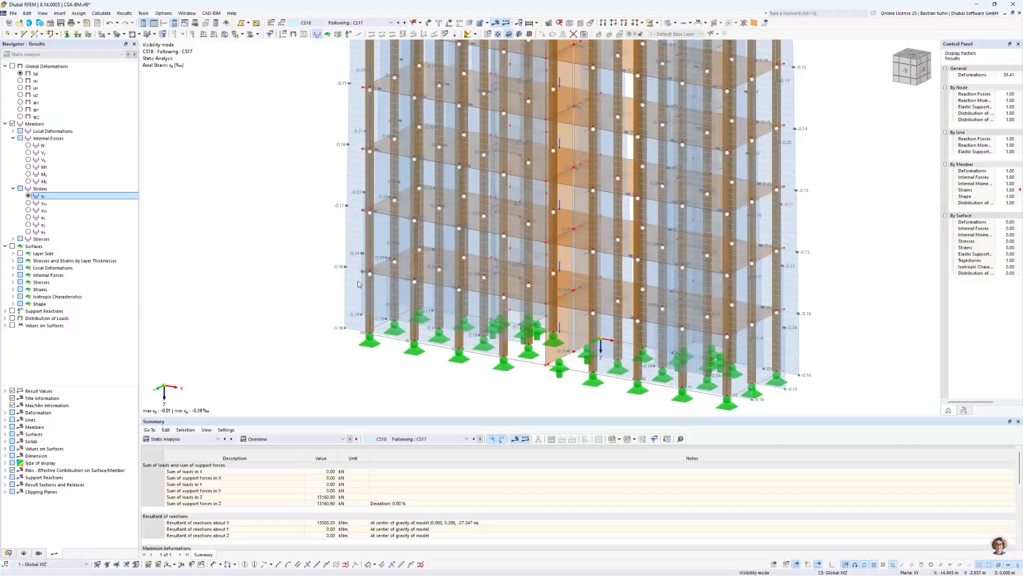
- Keep CS18 active and inspect the axial strains of the roof-level columns
{"action": "left_click", "coordinate": [358, 23]}
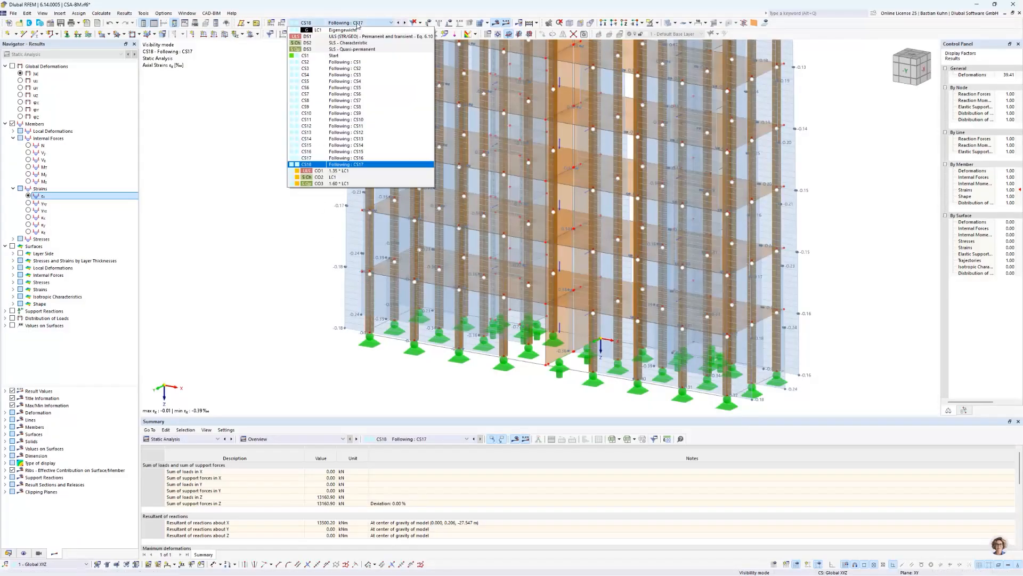
{"action": "left_click", "coordinate": [177, 161]}
{"action": "scroll", "coordinate": [222, 145], "scroll_direction": "down", "scroll_amount": 5}
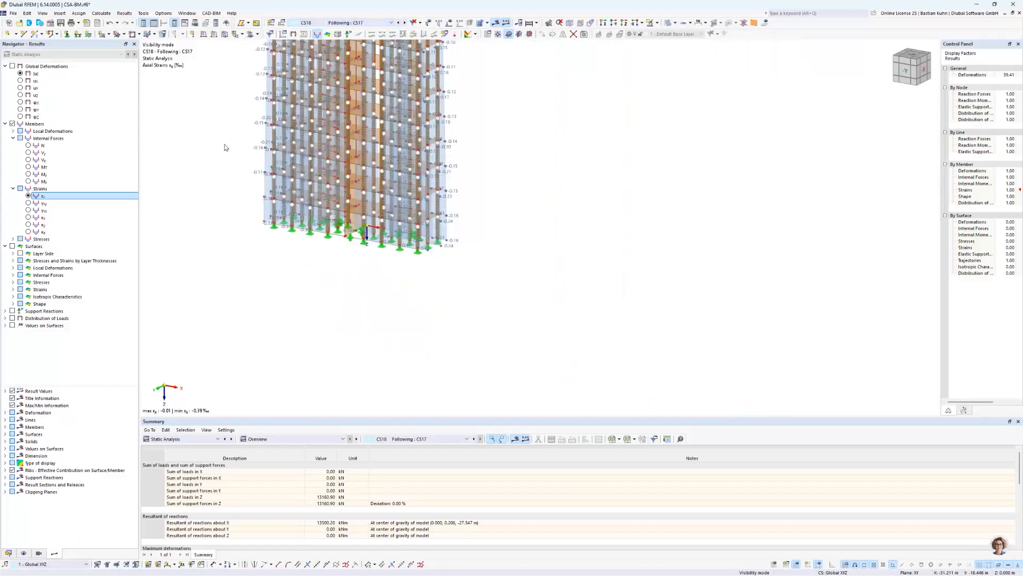
{"action": "middle_click_drag", "start_coordinate": [275, 209], "coordinate": [359, 413]}
{"action": "middle_click_drag", "start_coordinate": [325, 195], "coordinate": [315, 385]}
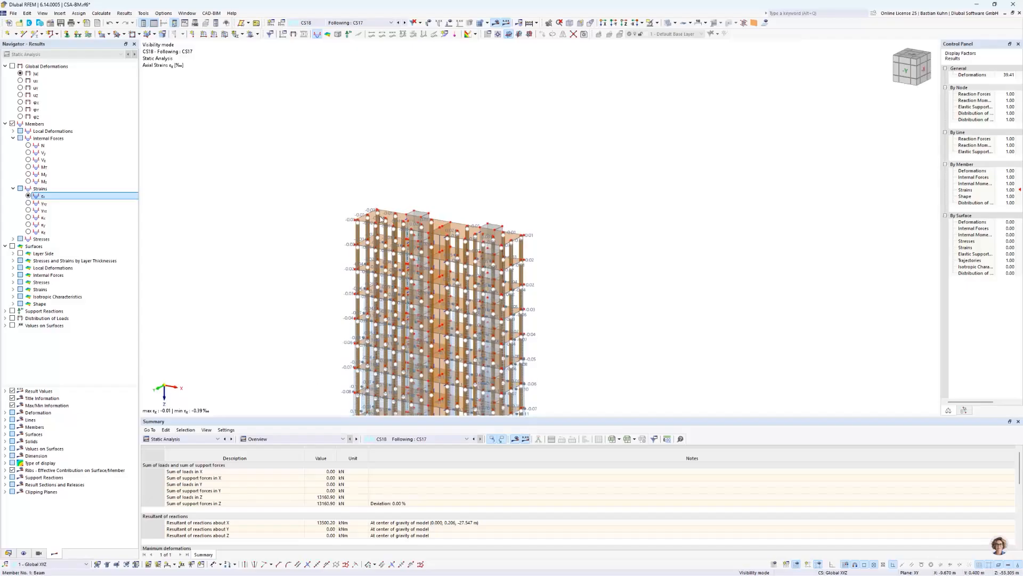
{"action": "scroll", "coordinate": [368, 218], "scroll_direction": "up", "scroll_amount": 5}
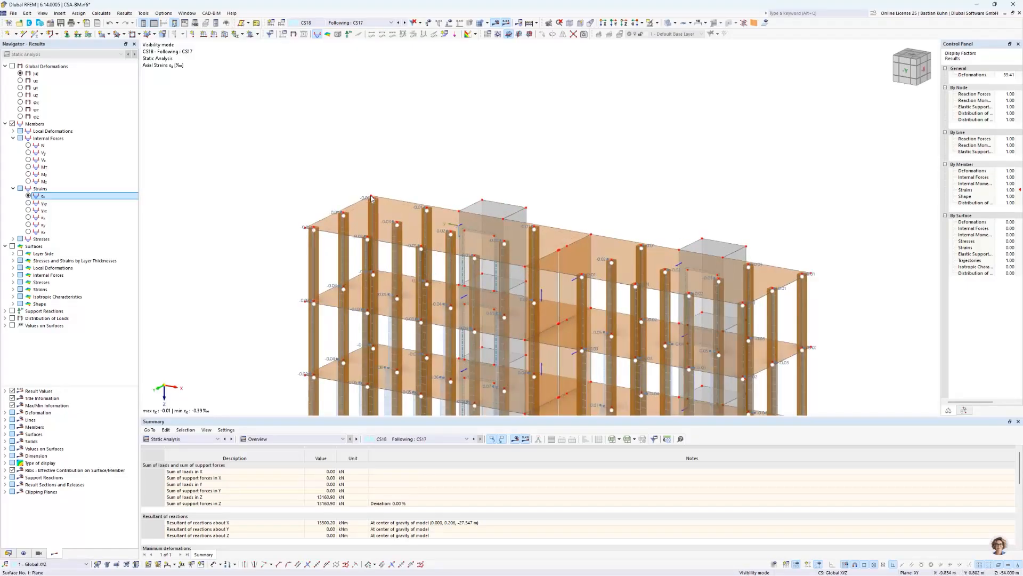
- Switch to construction stage CS1 and inspect the axial strains of its columns
{"action": "left_click", "coordinate": [355, 23]}
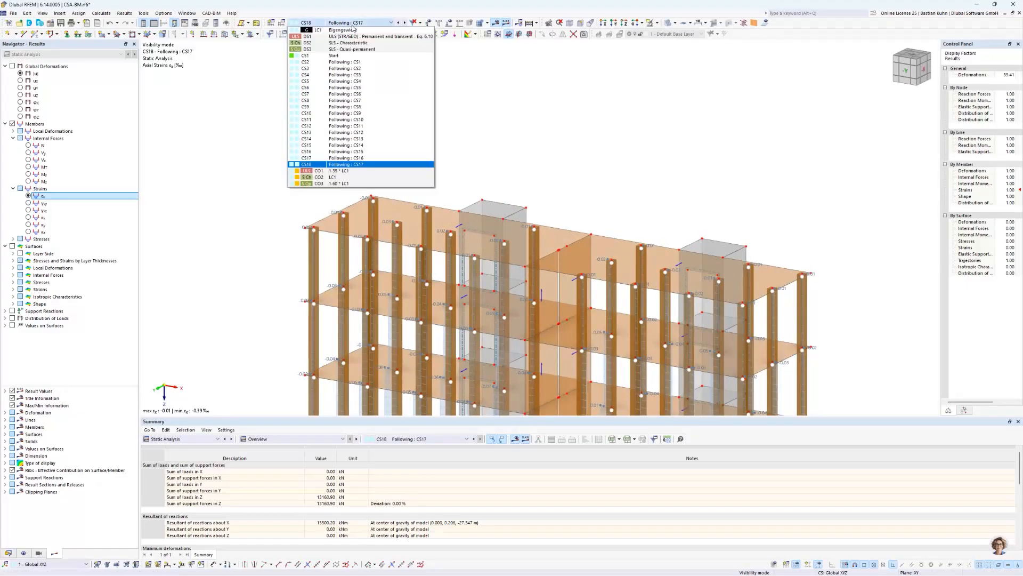
{"action": "left_click", "coordinate": [352, 56]}
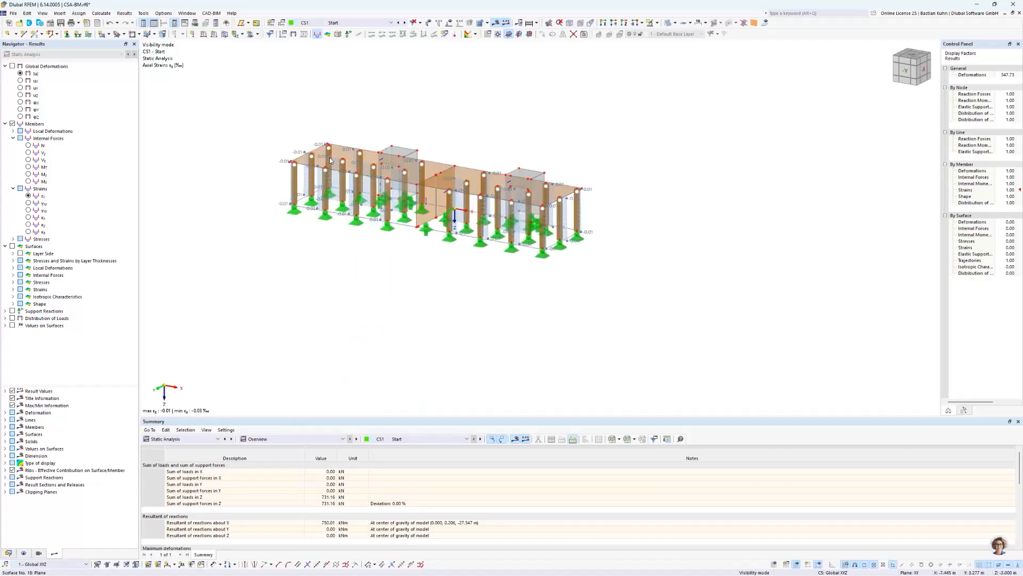
{"action": "scroll", "coordinate": [330, 160], "scroll_direction": "up", "scroll_amount": 3}
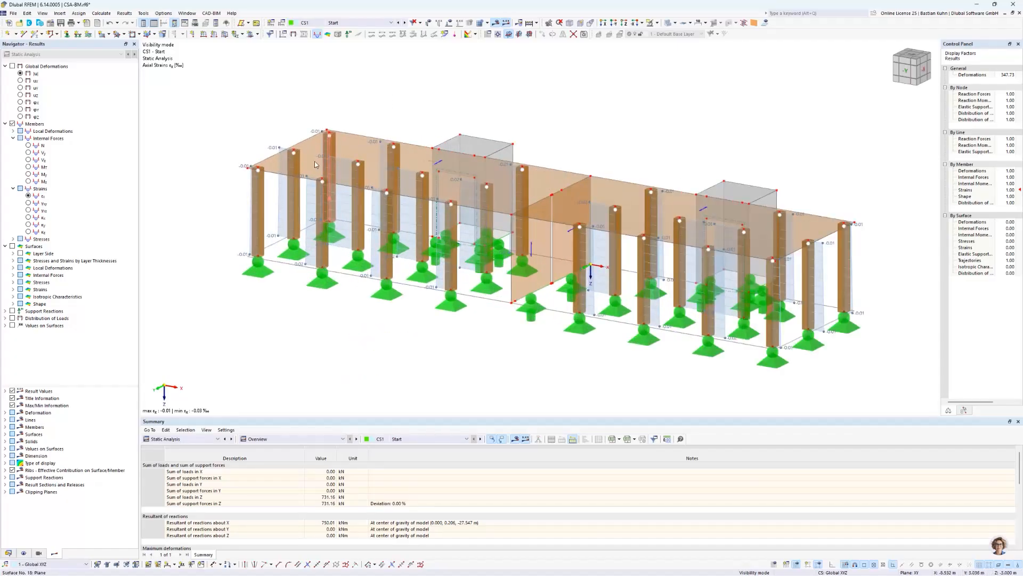
- Show the member axial forces N for CS1, followed by its global deformations
{"action": "left_click", "coordinate": [28, 145]}
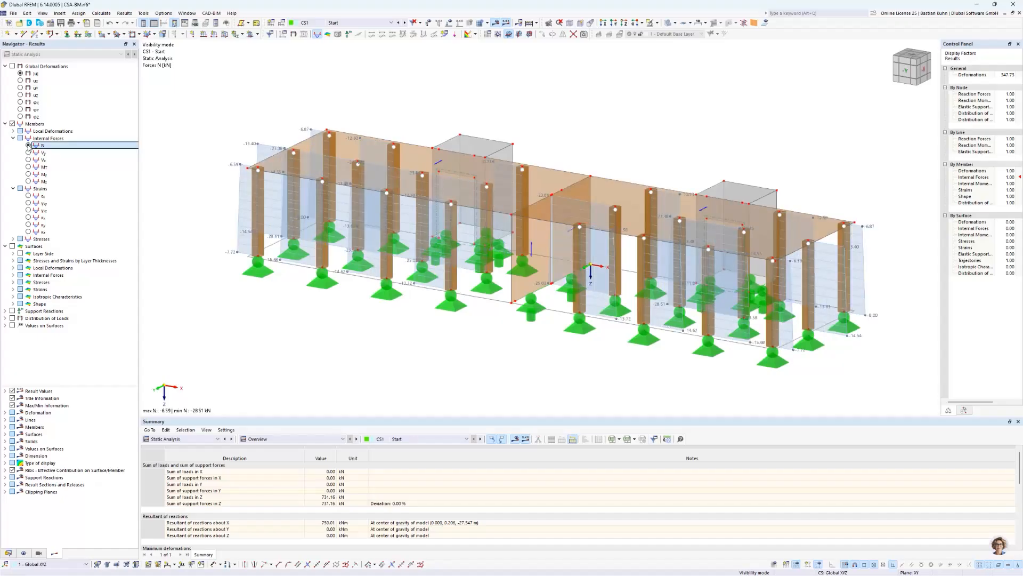
{"action": "left_click", "coordinate": [12, 67]}
{"action": "scroll", "coordinate": [288, 81], "scroll_direction": "down", "scroll_amount": 4}
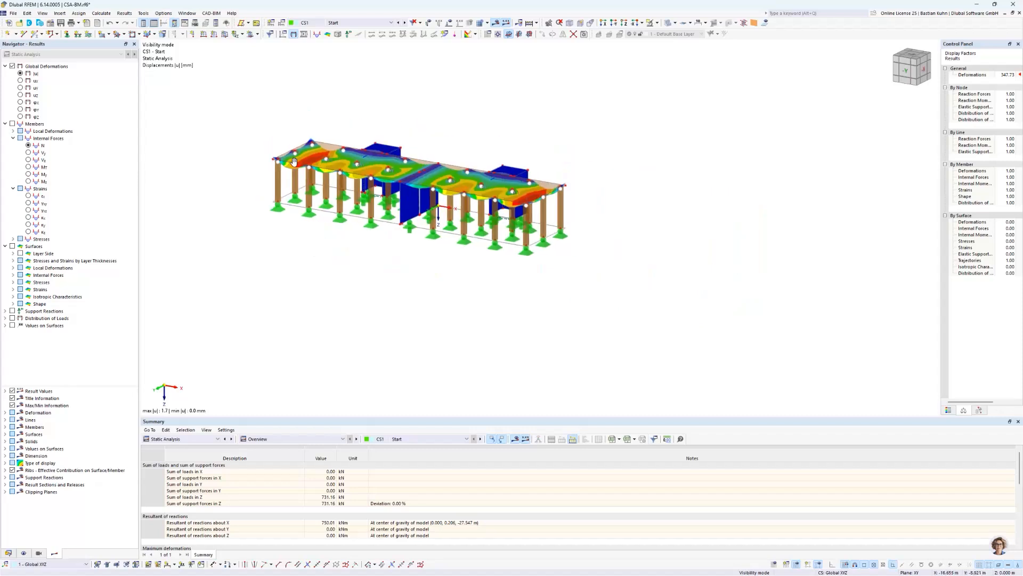
- Step through the construction stages from CS2 to CS9 and examine the global deformations of each
{"action": "left_click", "coordinate": [405, 23]}
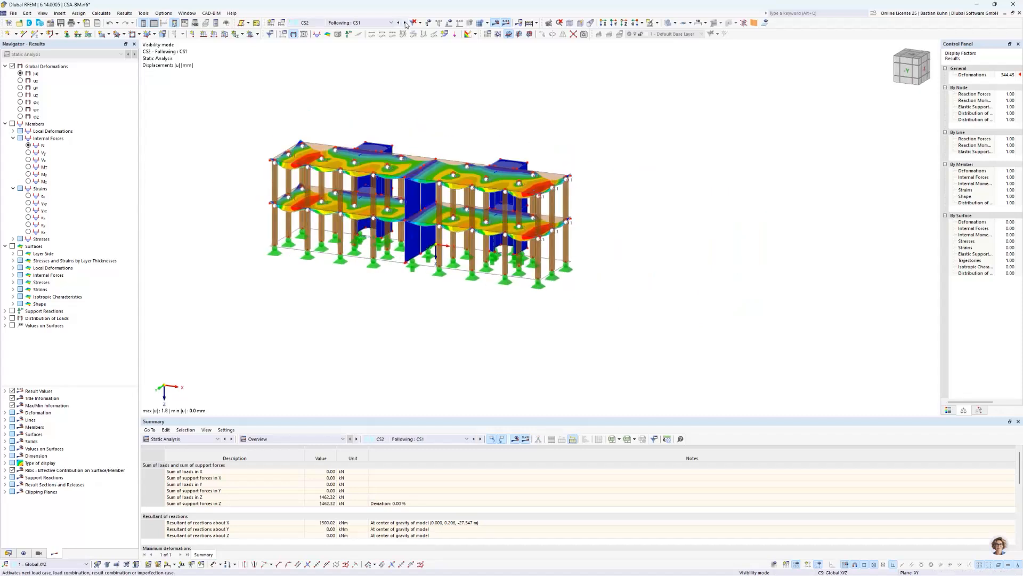
{"action": "left_click", "coordinate": [405, 23]}
{"action": "left_click", "coordinate": [405, 23]}
{"action": "scroll", "coordinate": [407, 69], "scroll_direction": "down", "scroll_amount": 3}
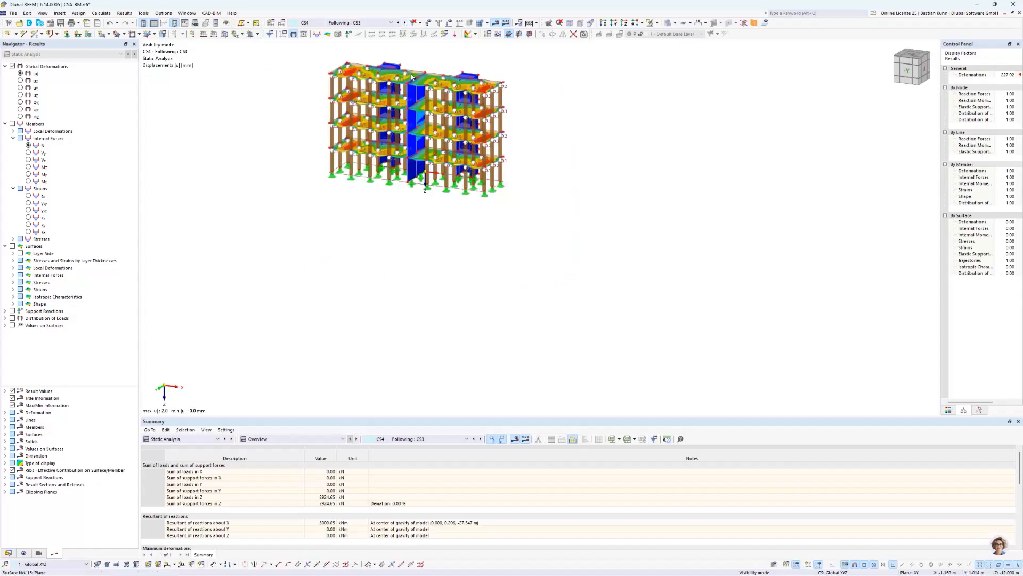
{"action": "middle_click_drag", "start_coordinate": [403, 70], "coordinate": [394, 159]}
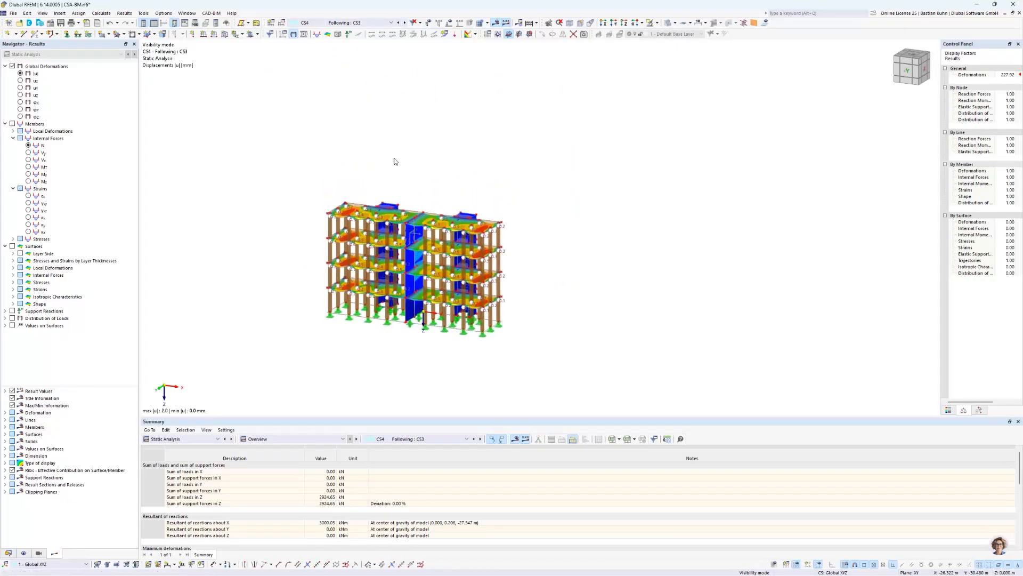
{"action": "left_click", "coordinate": [406, 23]}
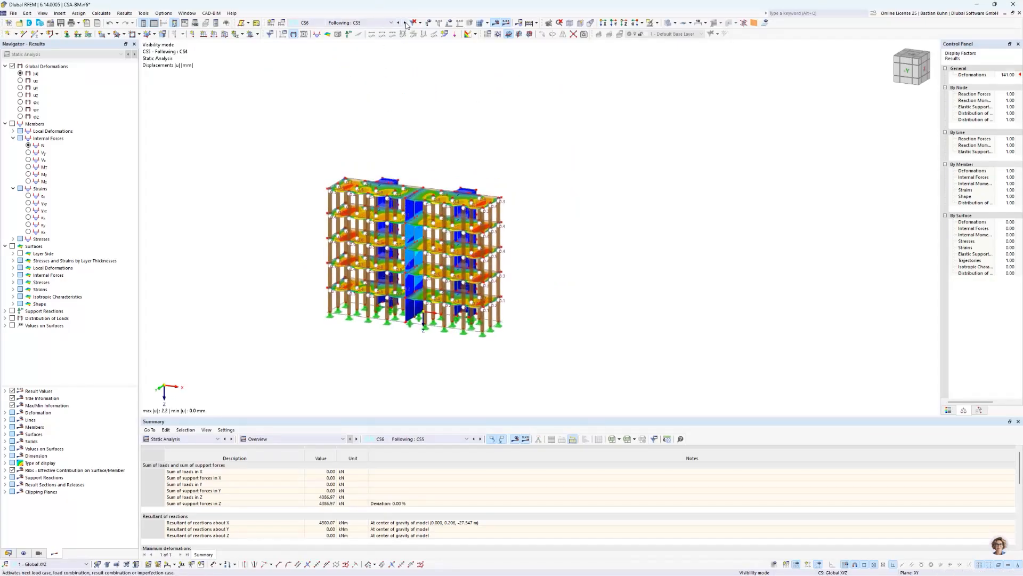
{"action": "left_click", "coordinate": [405, 23]}
{"action": "left_click", "coordinate": [405, 23]}
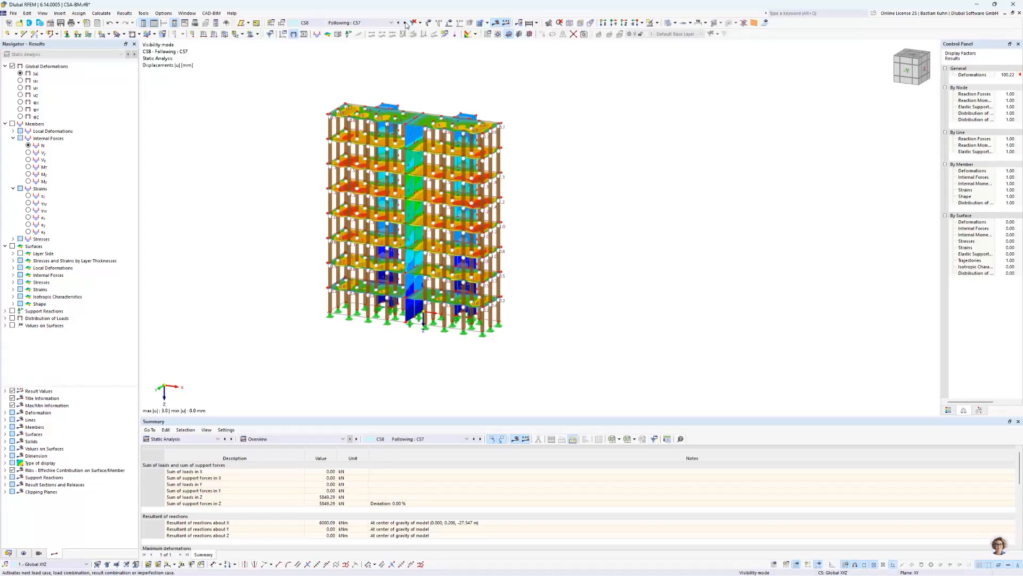
{"action": "left_click", "coordinate": [405, 23]}
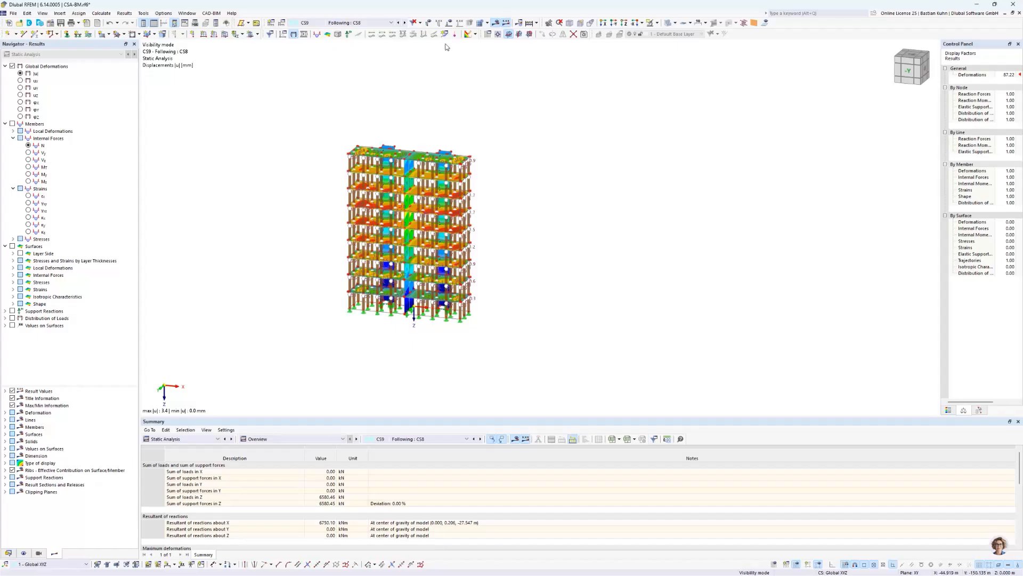
- Turn on the support reactions display for CS9
{"action": "left_click", "coordinate": [348, 34]}
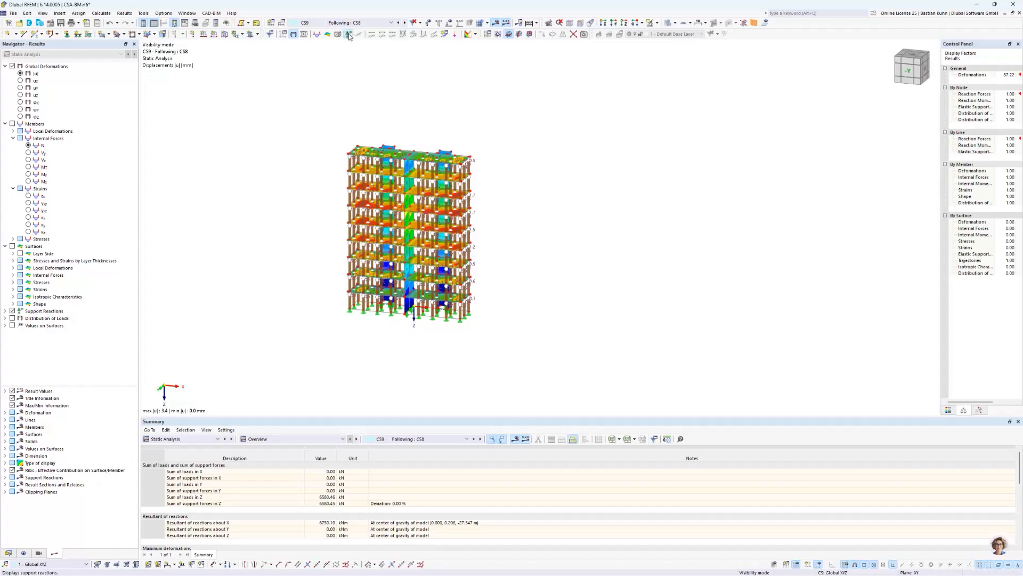
- Step through construction stages CS10 to CS12 and examine the deformations and support reactions of each
{"action": "left_click", "coordinate": [405, 23]}
{"action": "left_click", "coordinate": [405, 23]}
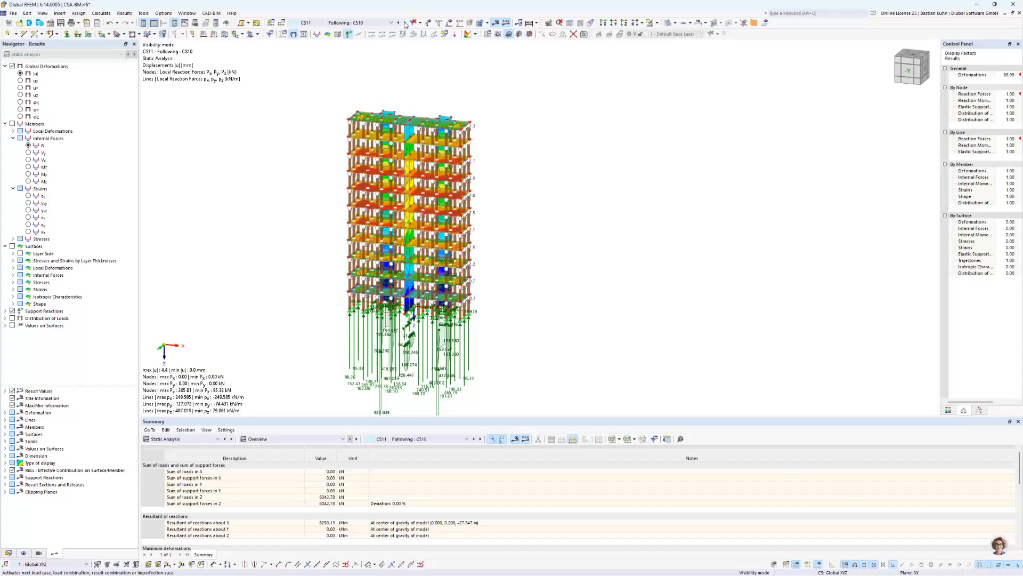
{"action": "left_click", "coordinate": [405, 23]}
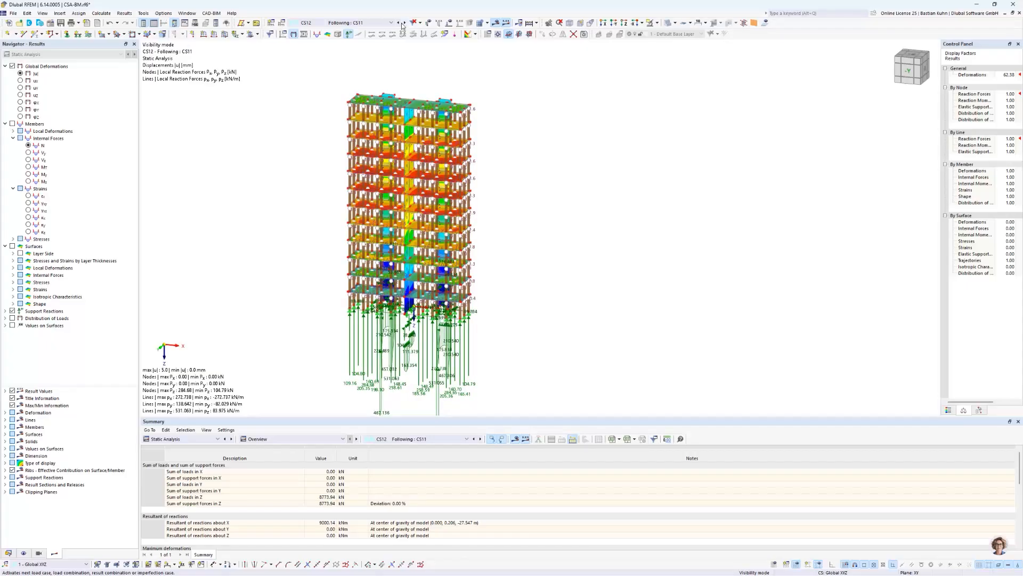
- Switch to the final construction stage CS18 and examine the deformations and support reactions of the full tower
{"action": "left_click", "coordinate": [369, 23]}
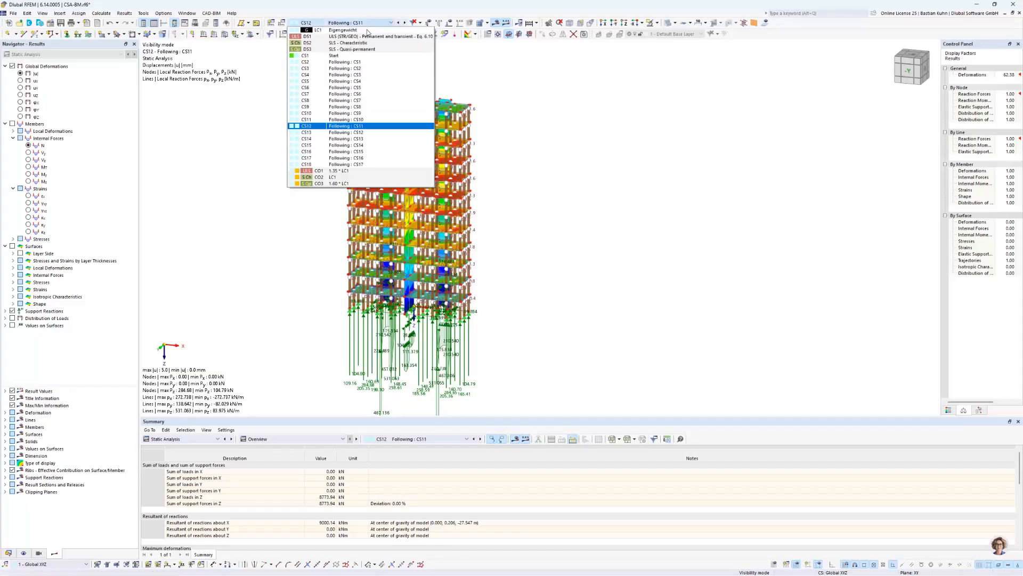
{"action": "left_click", "coordinate": [347, 163]}
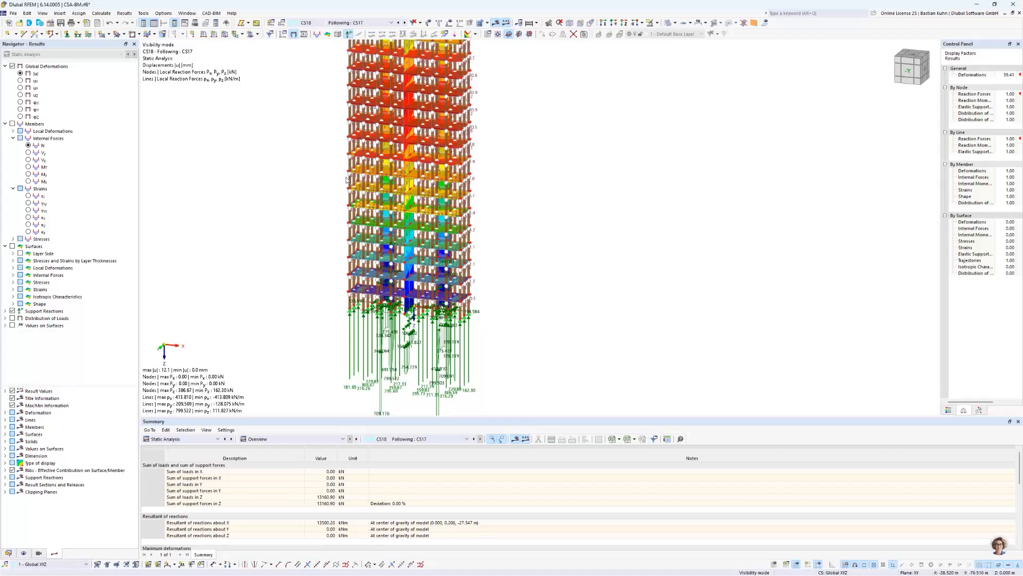
{"action": "middle_click_drag", "start_coordinate": [340, 235], "coordinate": [370, 260]}
{"action": "scroll", "coordinate": [362, 252], "scroll_direction": "up", "scroll_amount": 2}
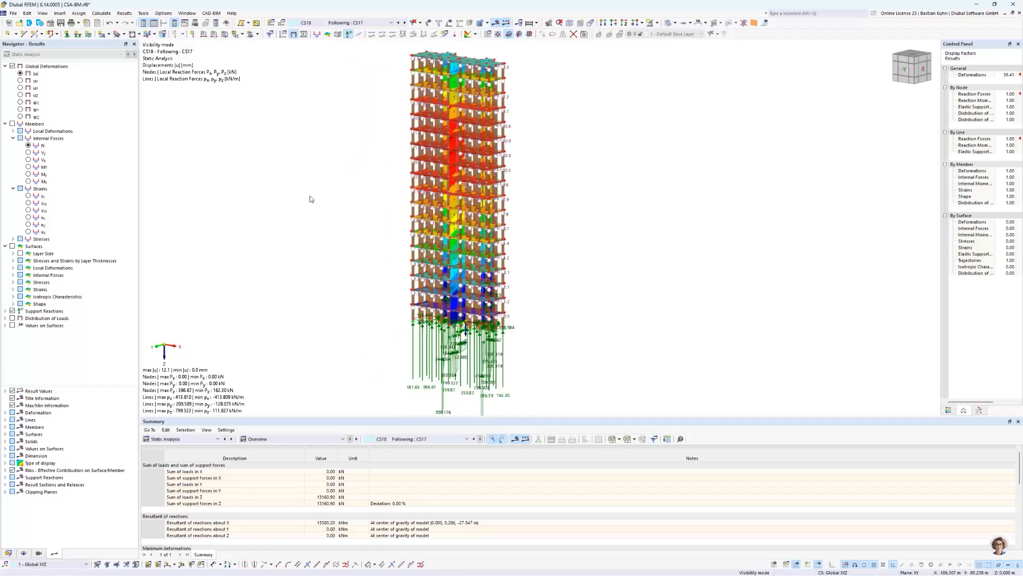
- Save the building model
{"action": "left_click", "coordinate": [61, 23]}
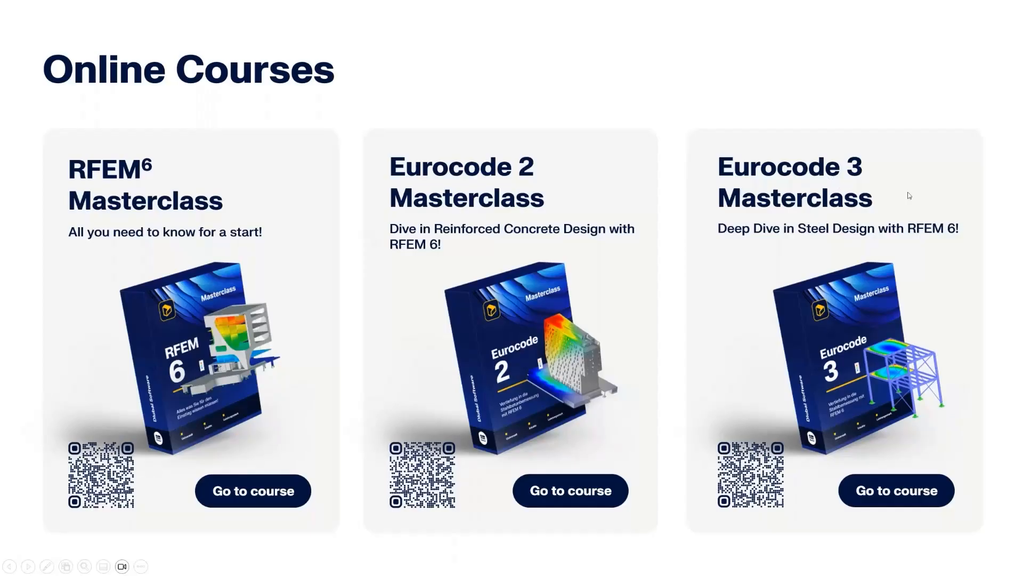
{"action": "key", "text": "Right"}
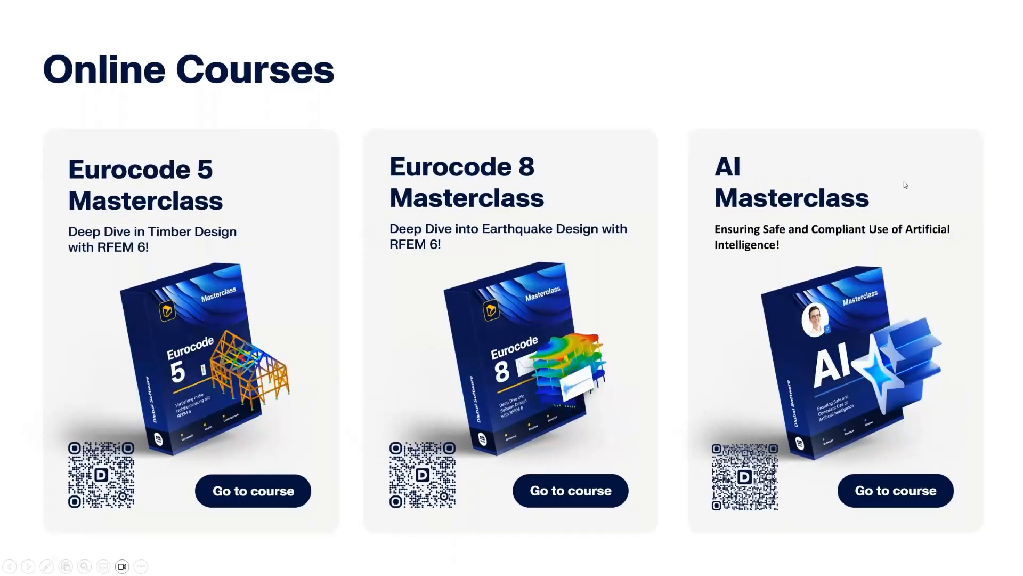